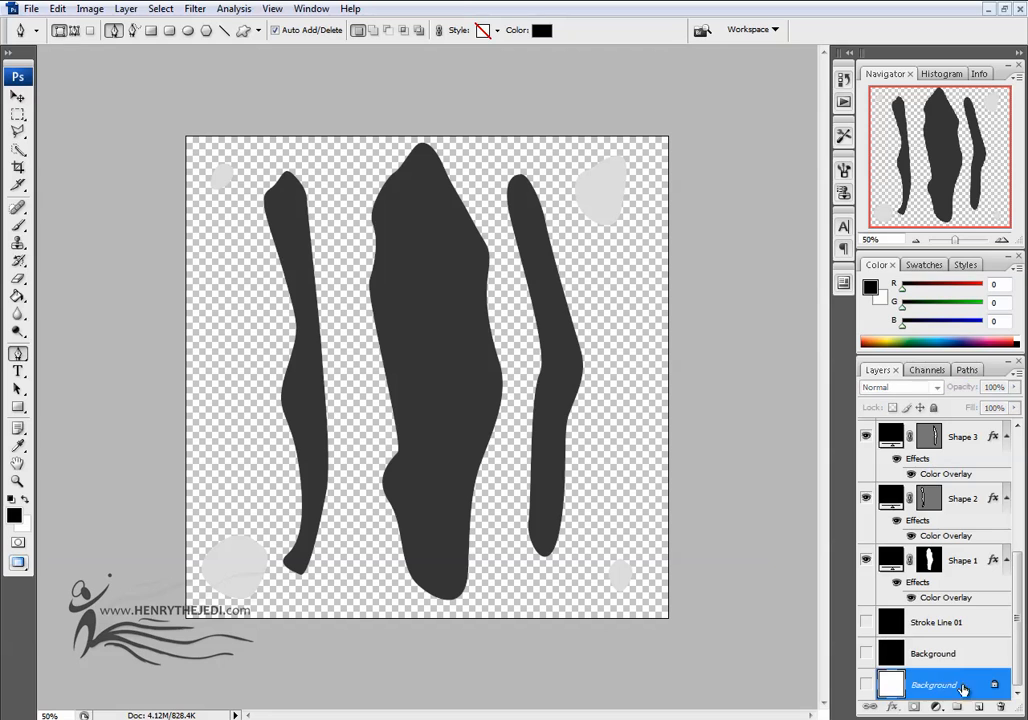
Delete the white Background layer at the bottom of the layer stack and start a Save for Web & Devices export.
key(Delete)
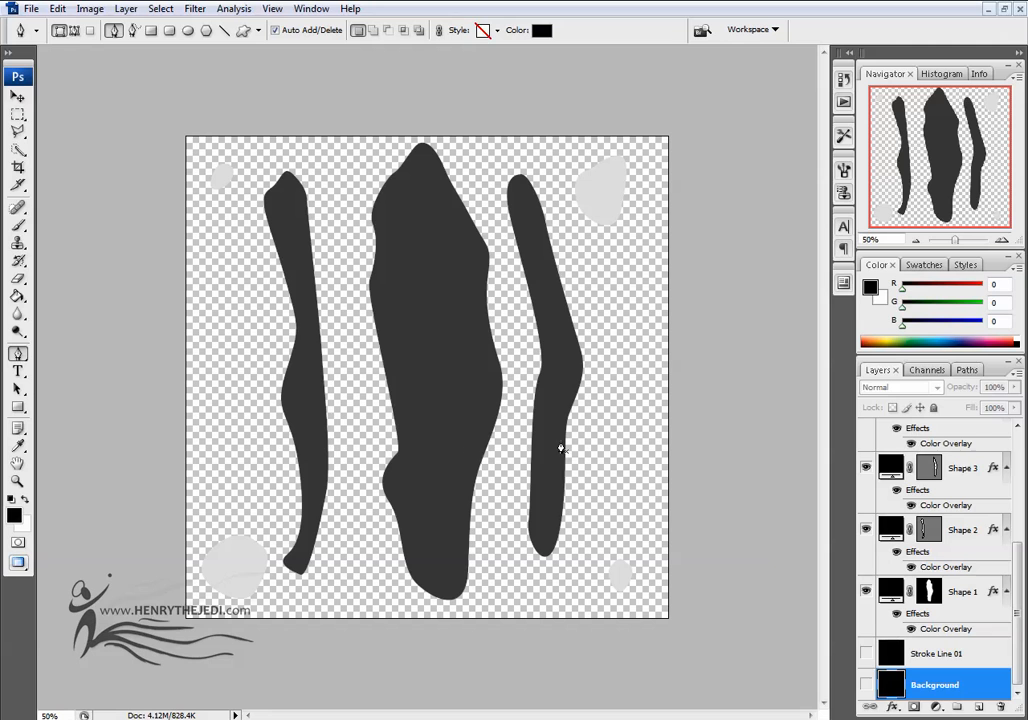
click(35, 14)
click(60, 155)
click(30, 9)
click(85, 238)
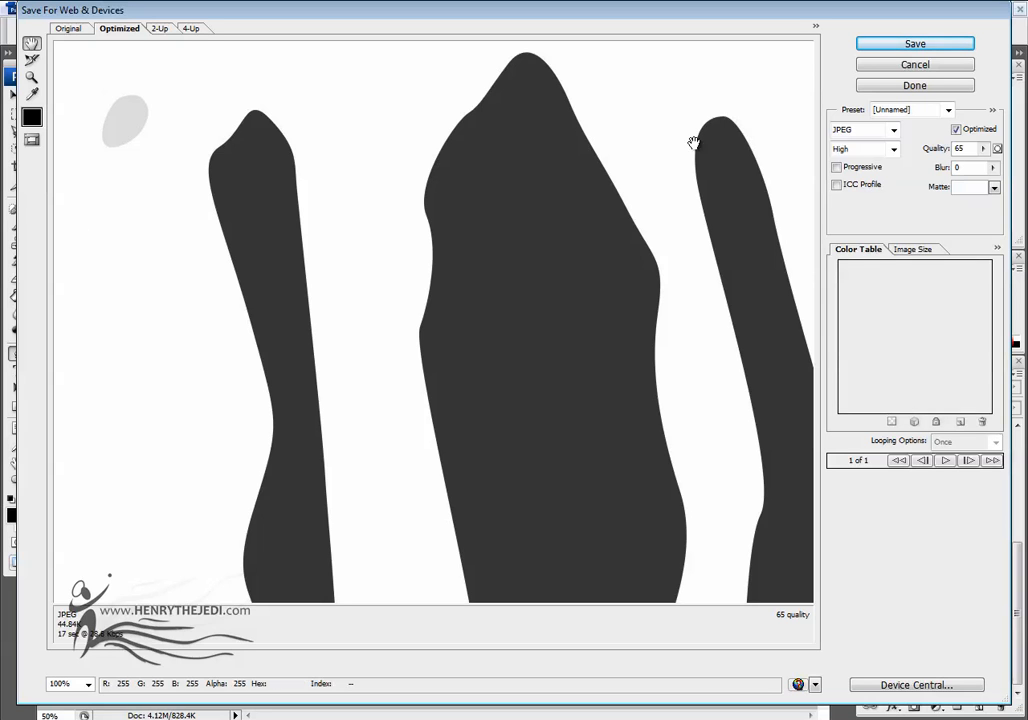
Export the image as a PNG-24 with transparency, named stroke_01, into the 3D Max Files folder.
click(862, 130)
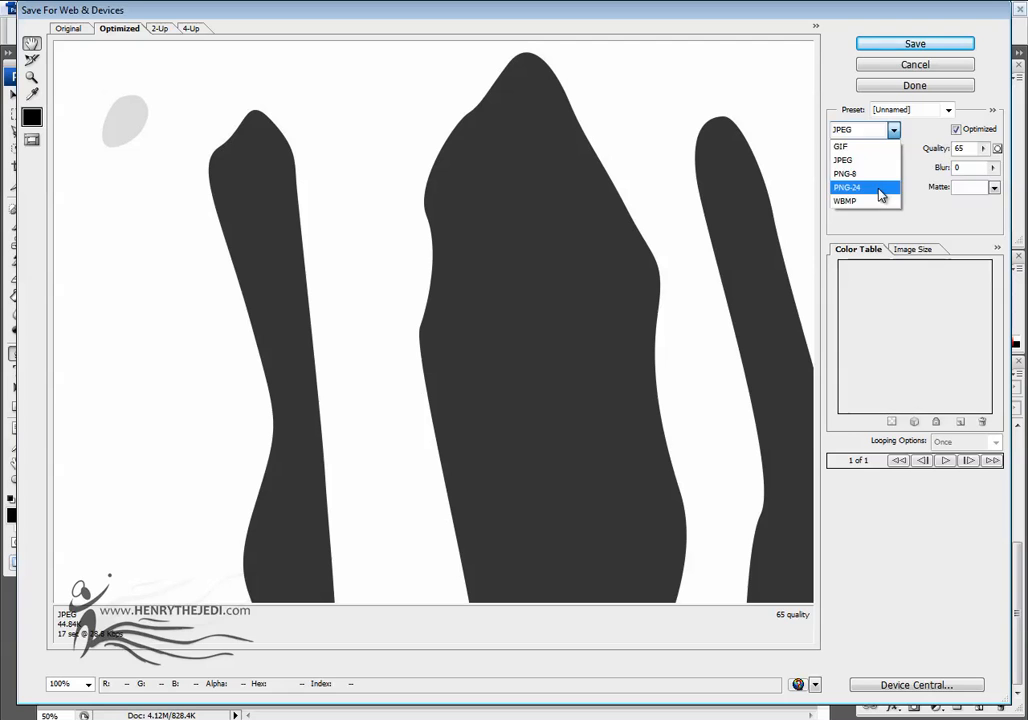
click(868, 187)
click(870, 150)
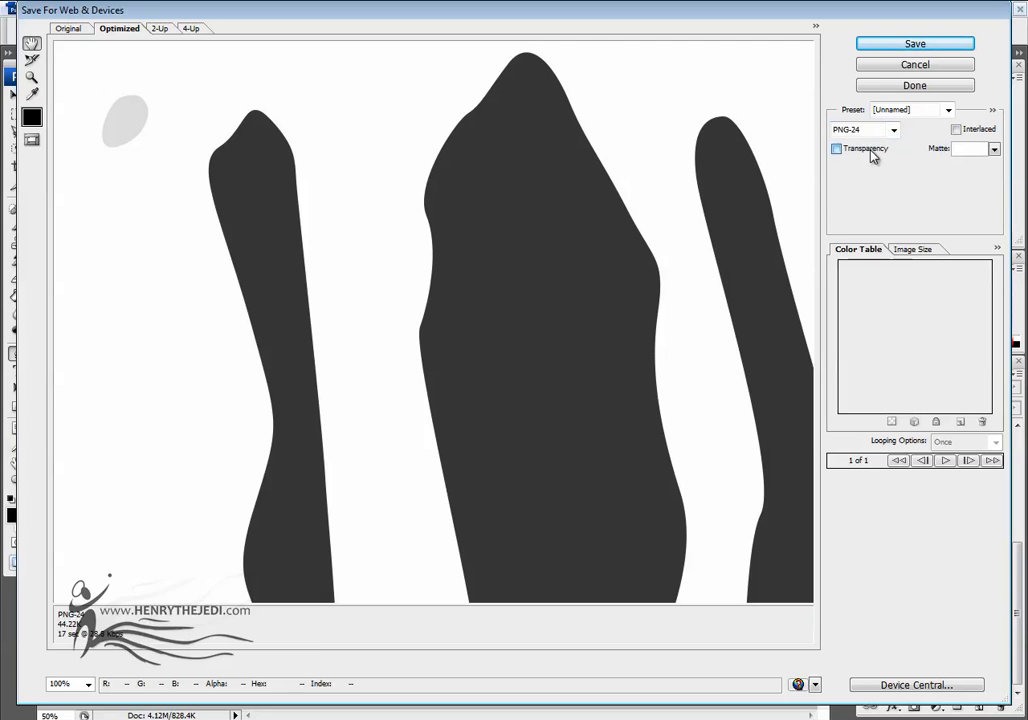
drag(470, 500, 450, 218)
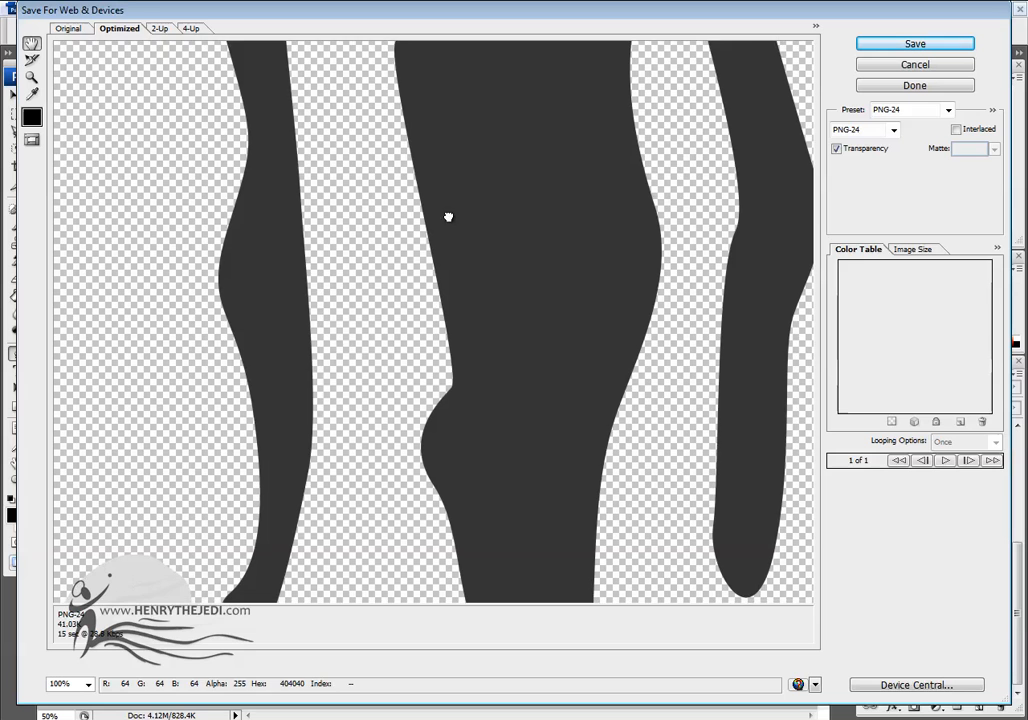
drag(331, 465, 429, 252)
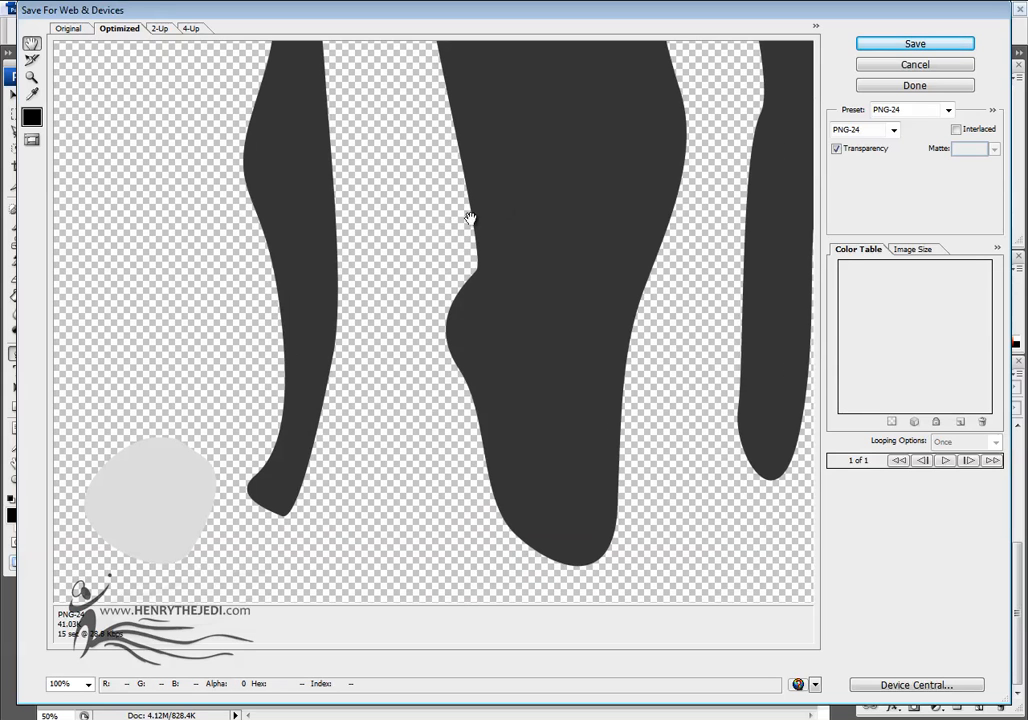
drag(650, 99, 620, 282)
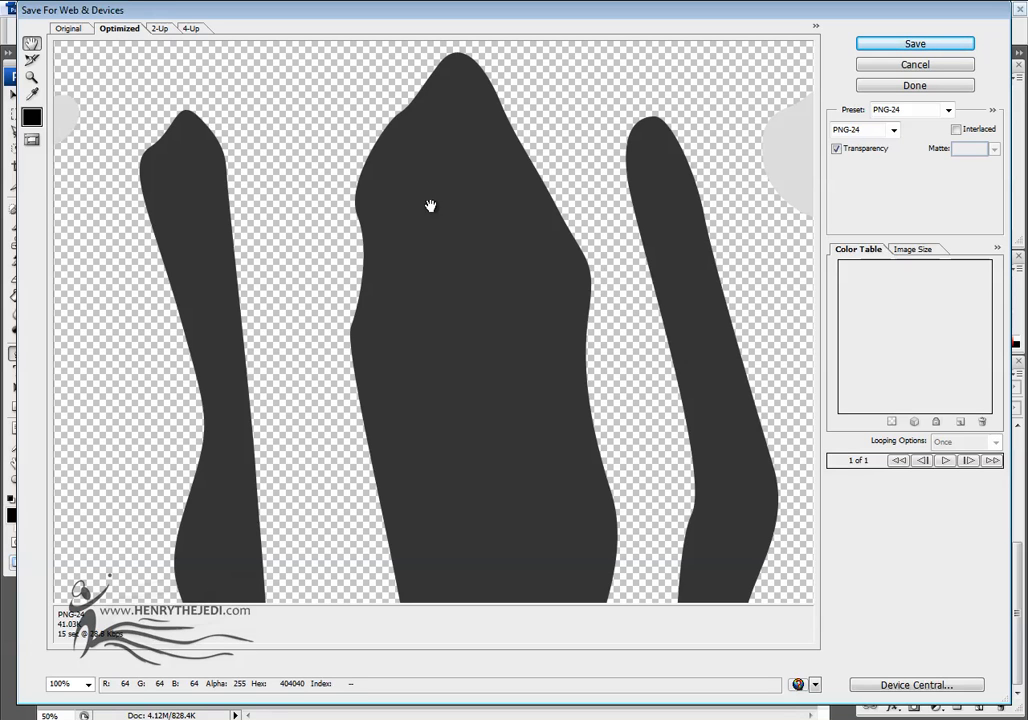
drag(214, 226, 282, 120)
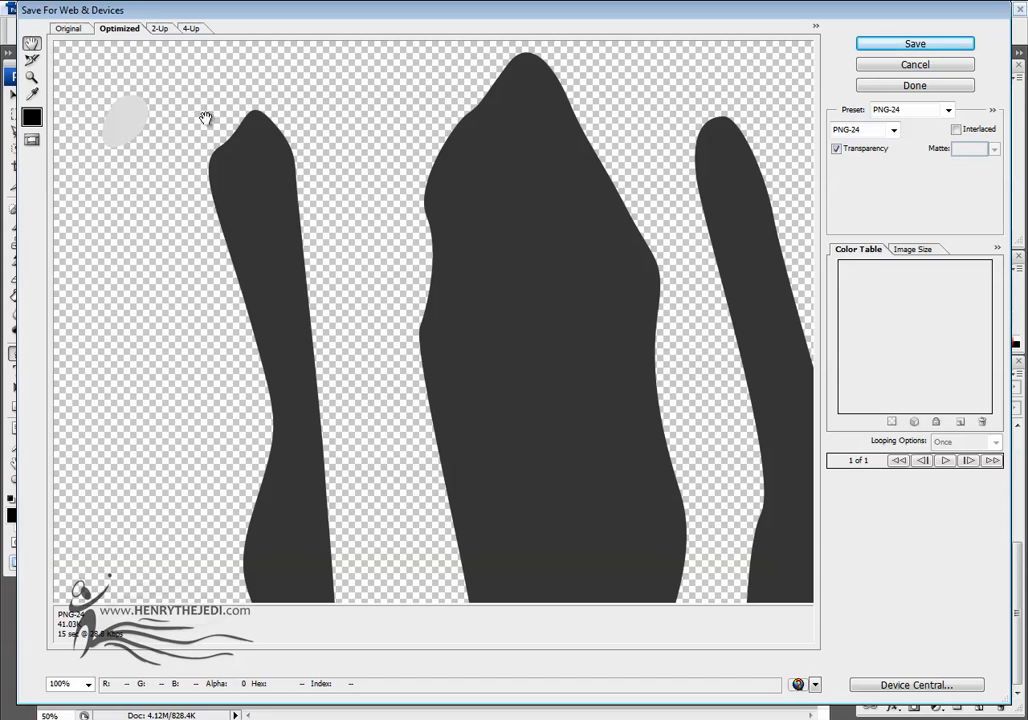
click(893, 45)
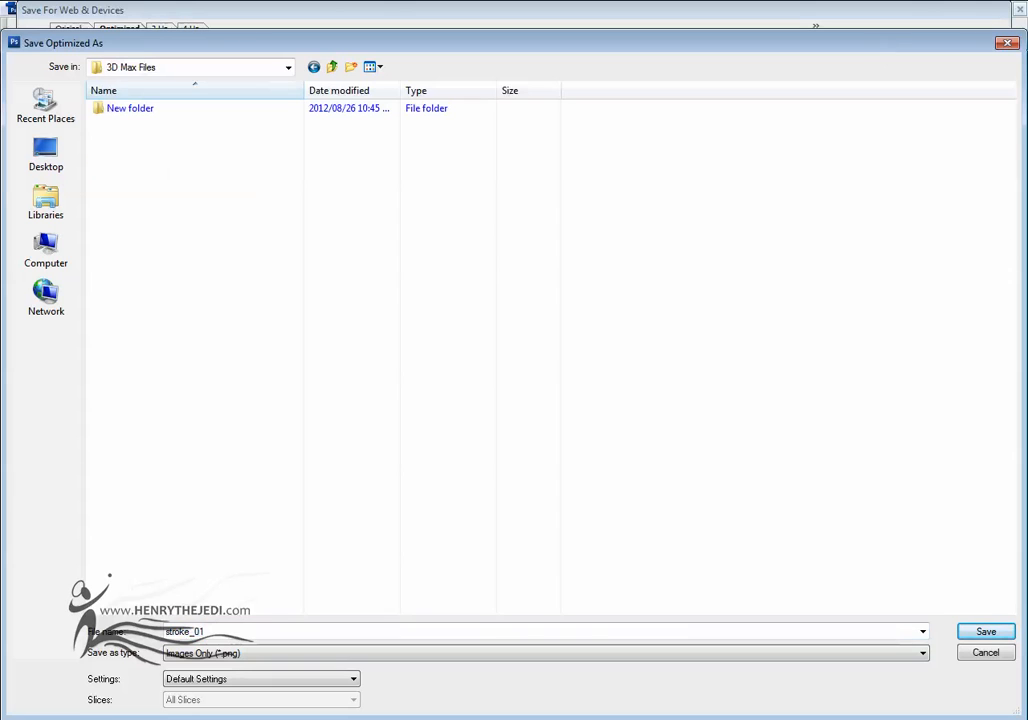
click(1000, 627)
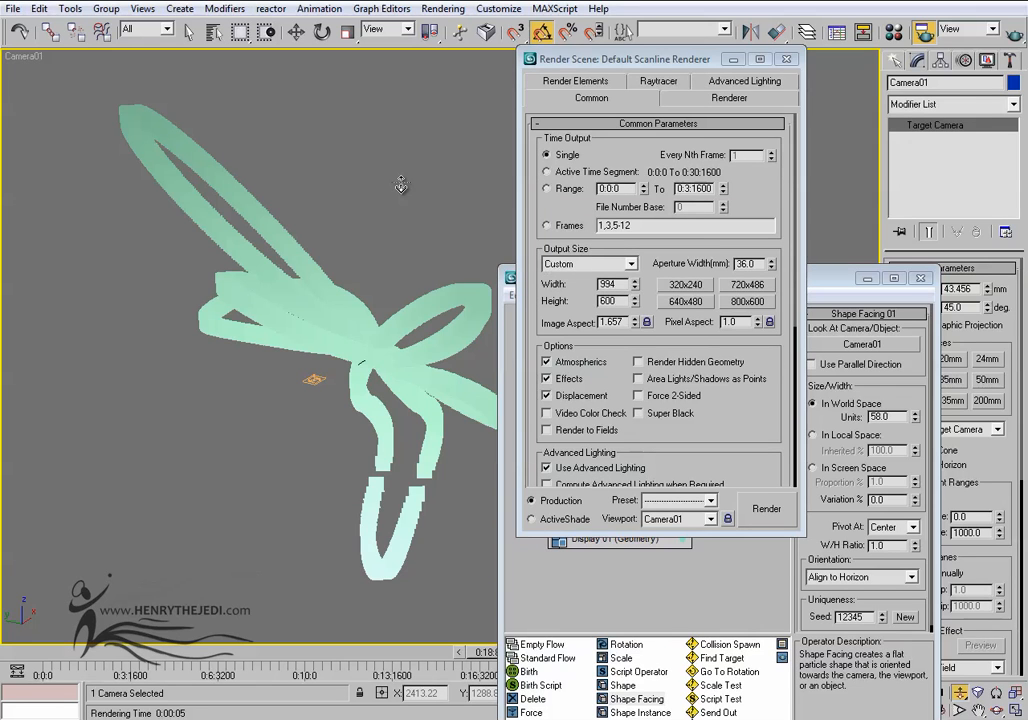
Switch to 3ds Max, minimize the Render Scene window, and open the Material Editor beside Particle View.
click(733, 59)
drag(650, 278, 618, 222)
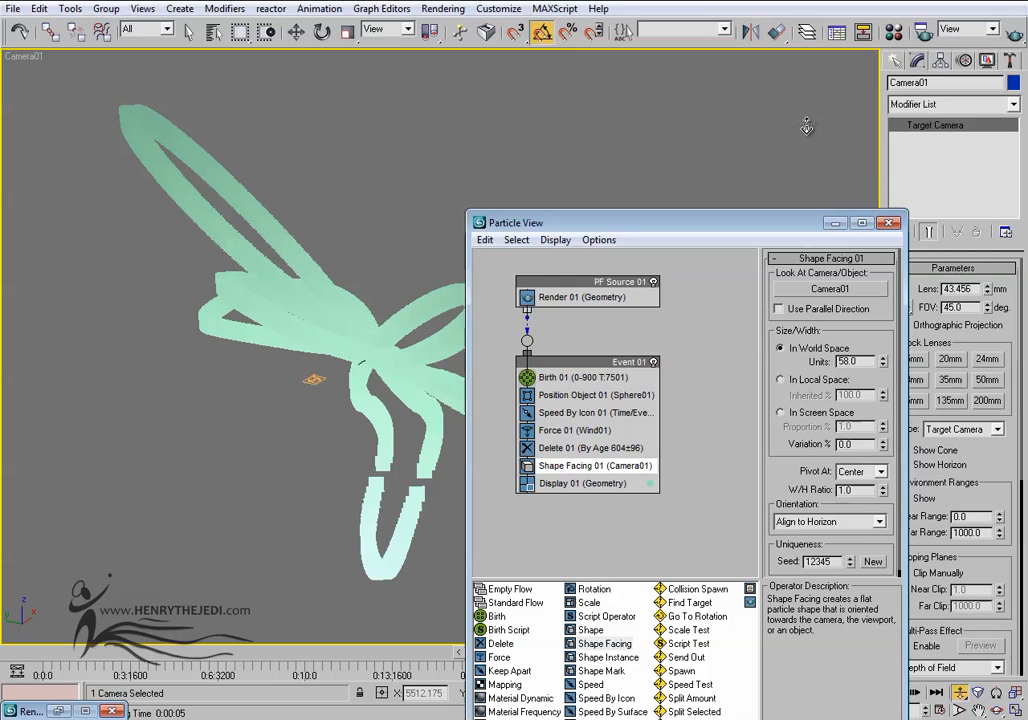
click(894, 31)
drag(303, 60, 148, 443)
drag(565, 224, 610, 148)
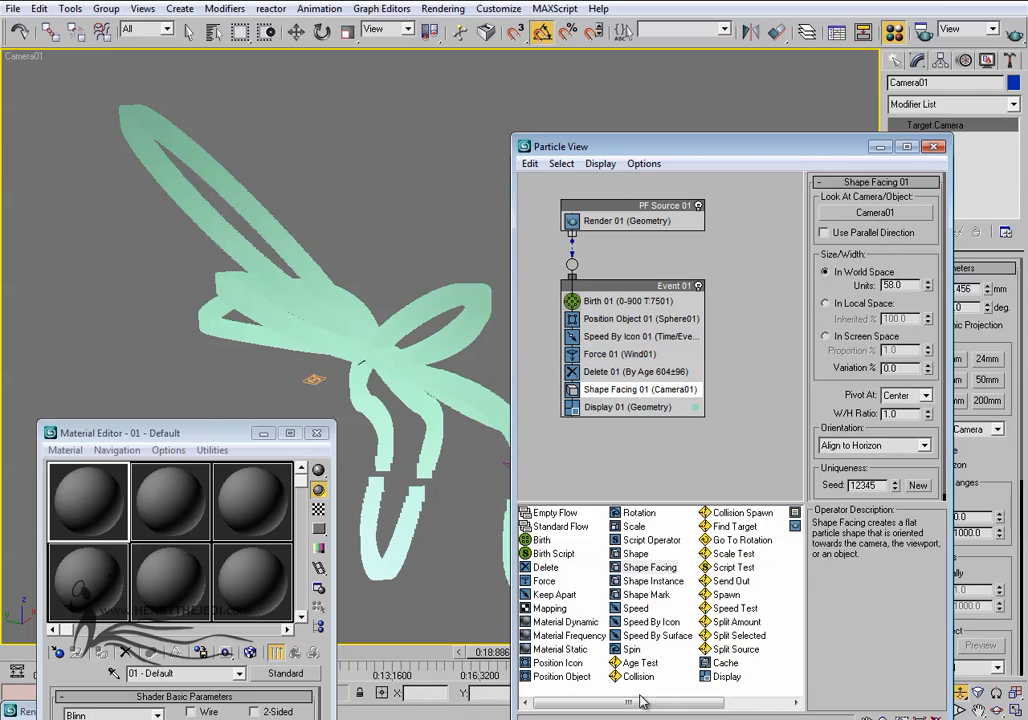
Add a Material Dynamic operator to Event 01, directly above Shape Facing 01.
click(567, 623)
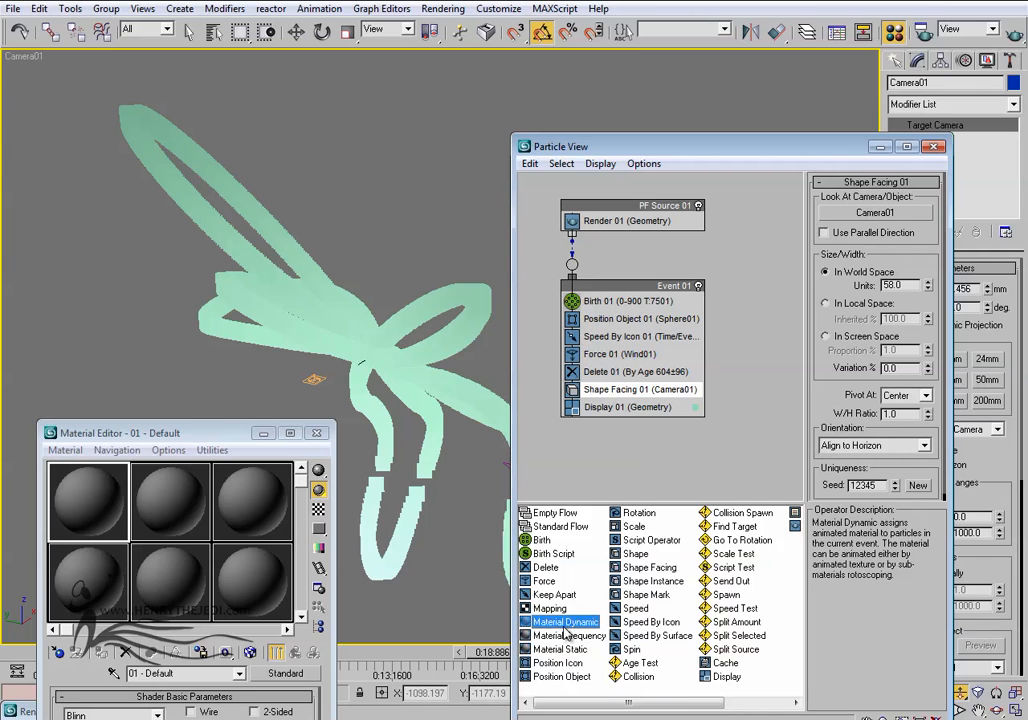
drag(567, 623, 621, 396)
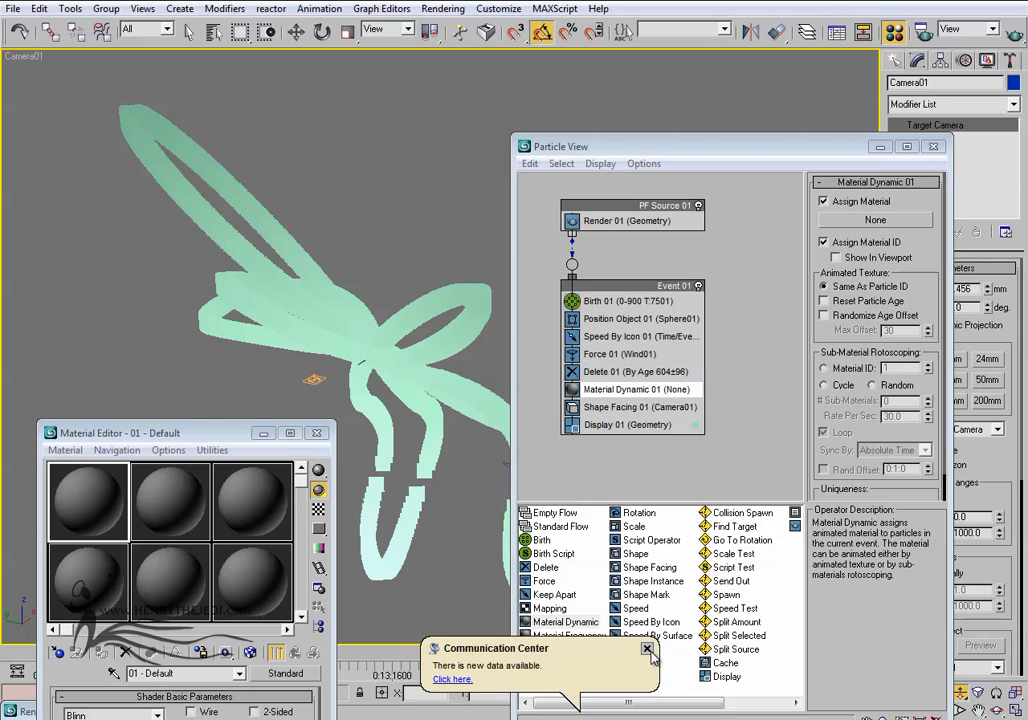
click(647, 649)
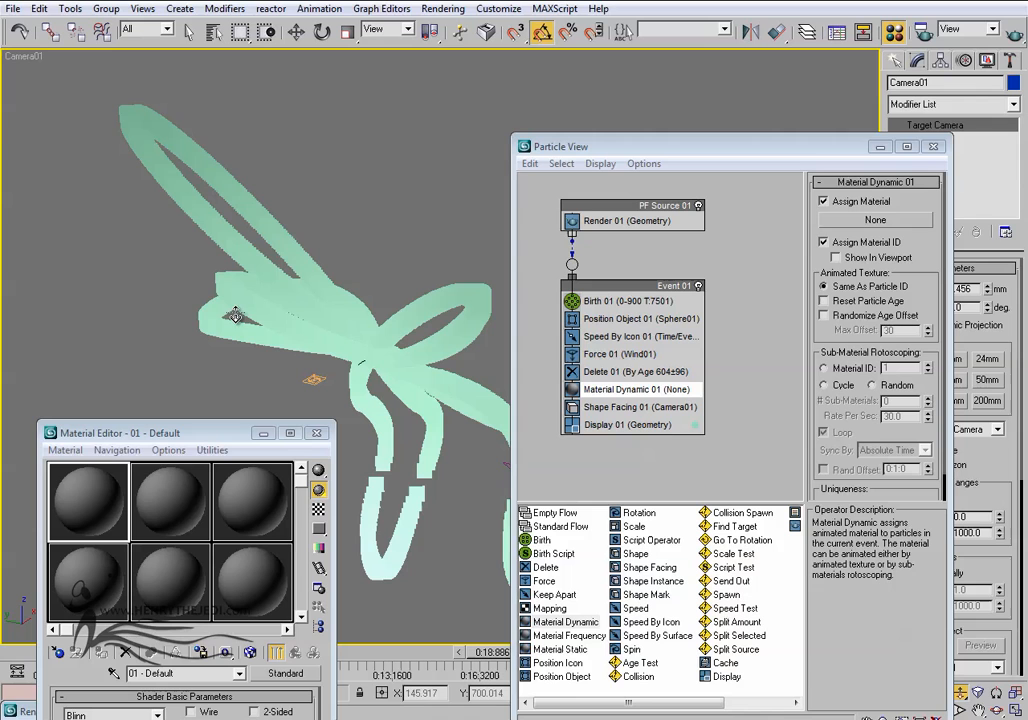
click(189, 32)
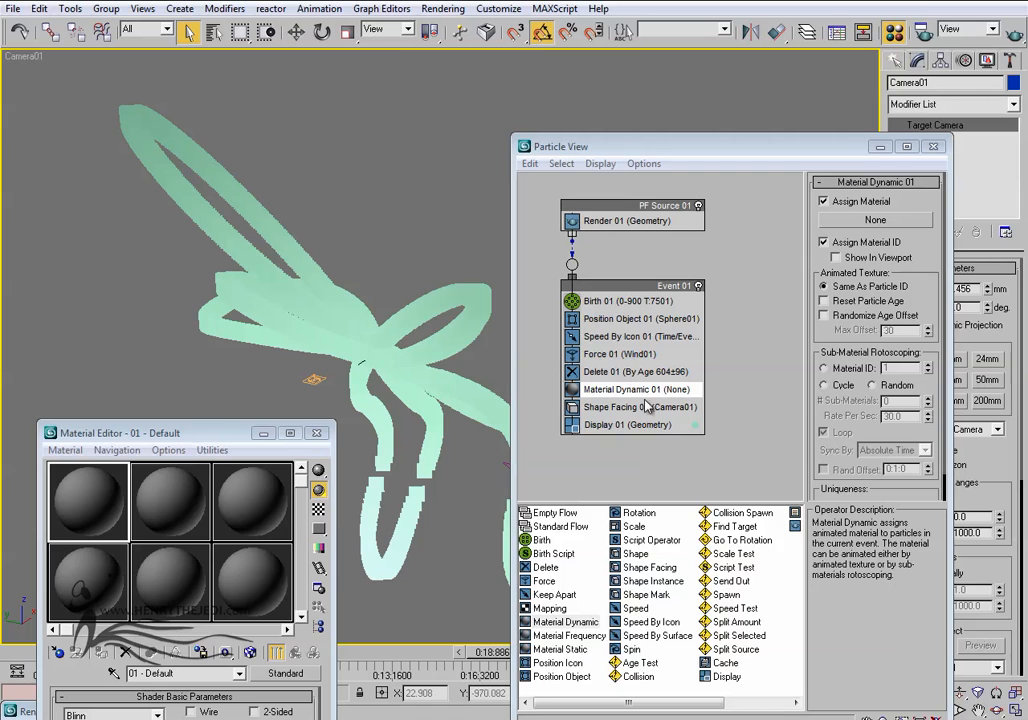
Name the first sample material Light_Stroke_A and assign it as an instance to the Material Dynamic 01 operator.
drag(235, 437, 261, 189)
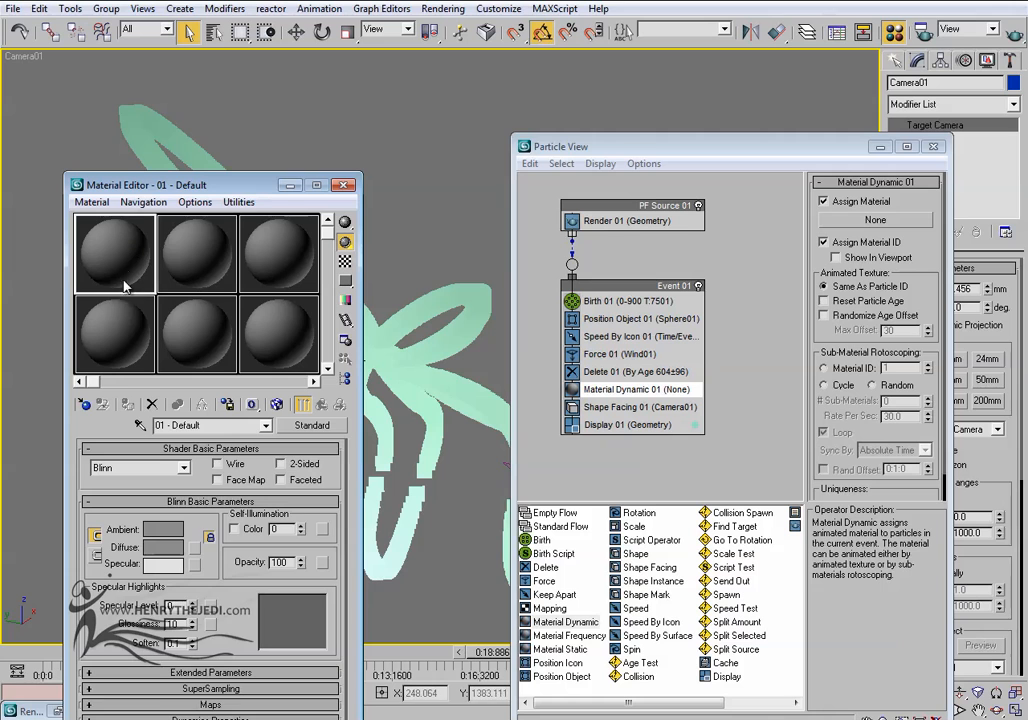
click(179, 268)
click(140, 268)
click(225, 425)
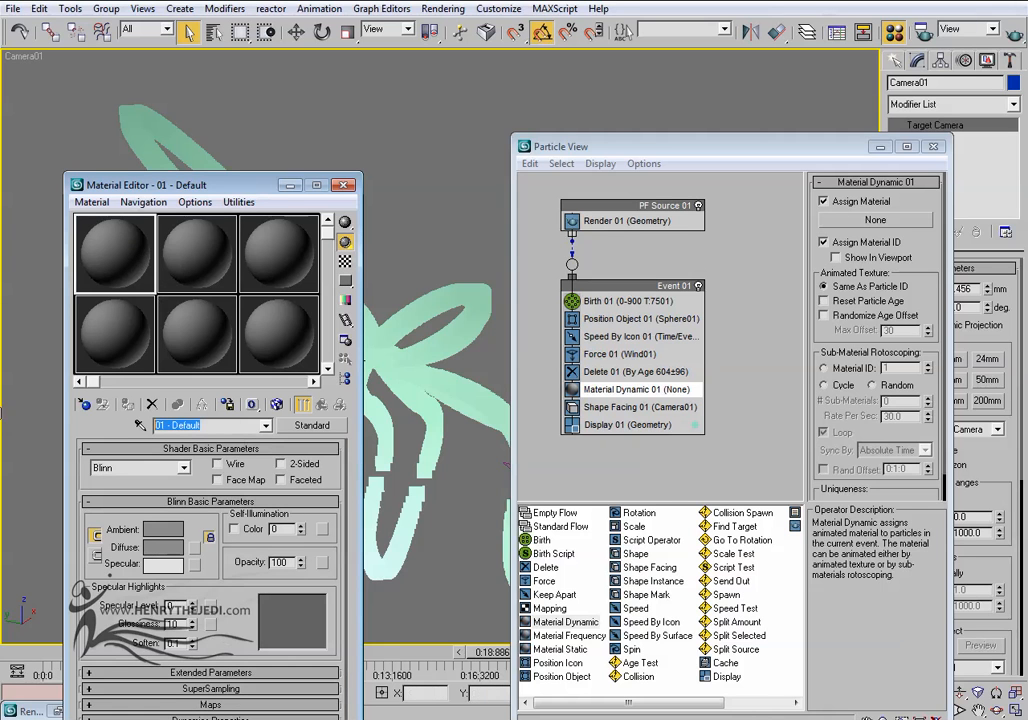
text(Lis)
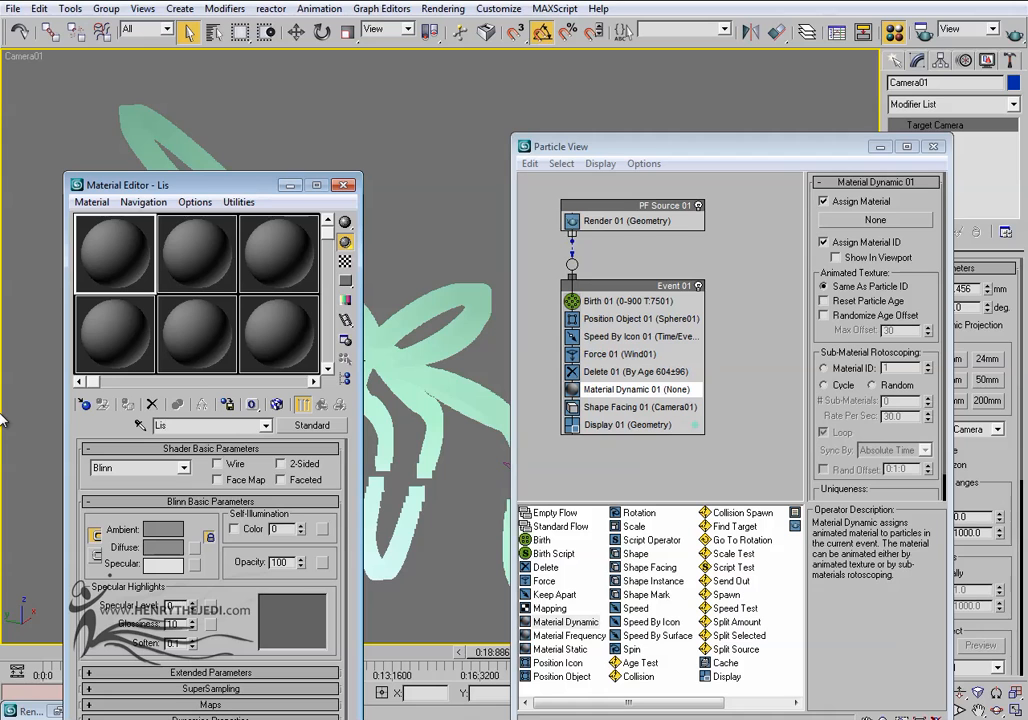
text(ht_Stroke_A)
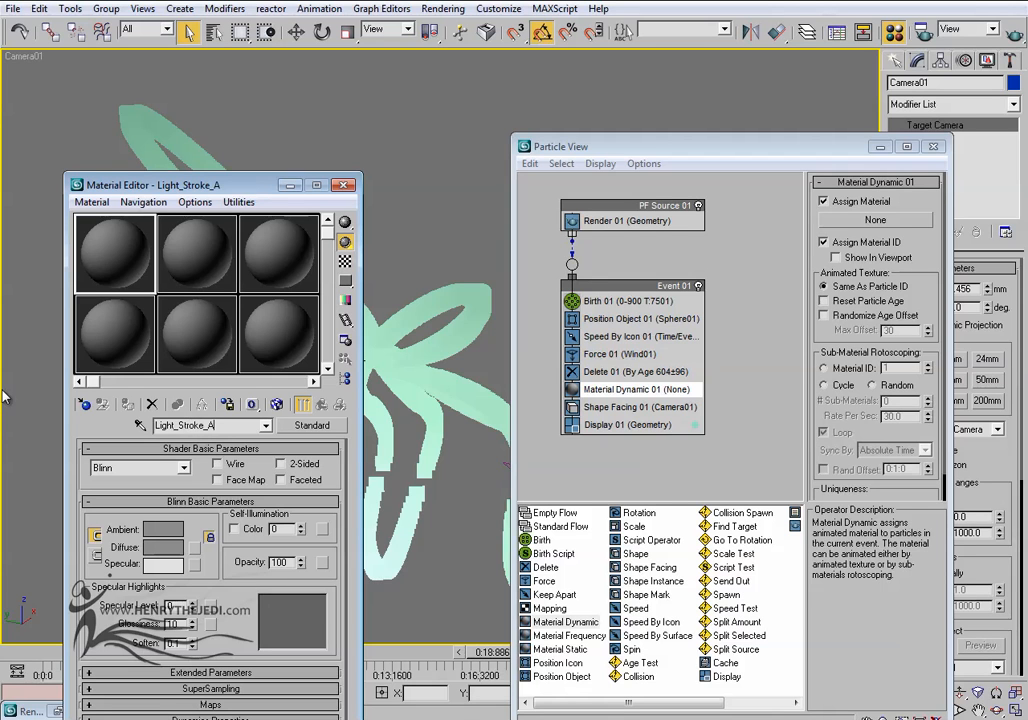
drag(110, 265, 860, 225)
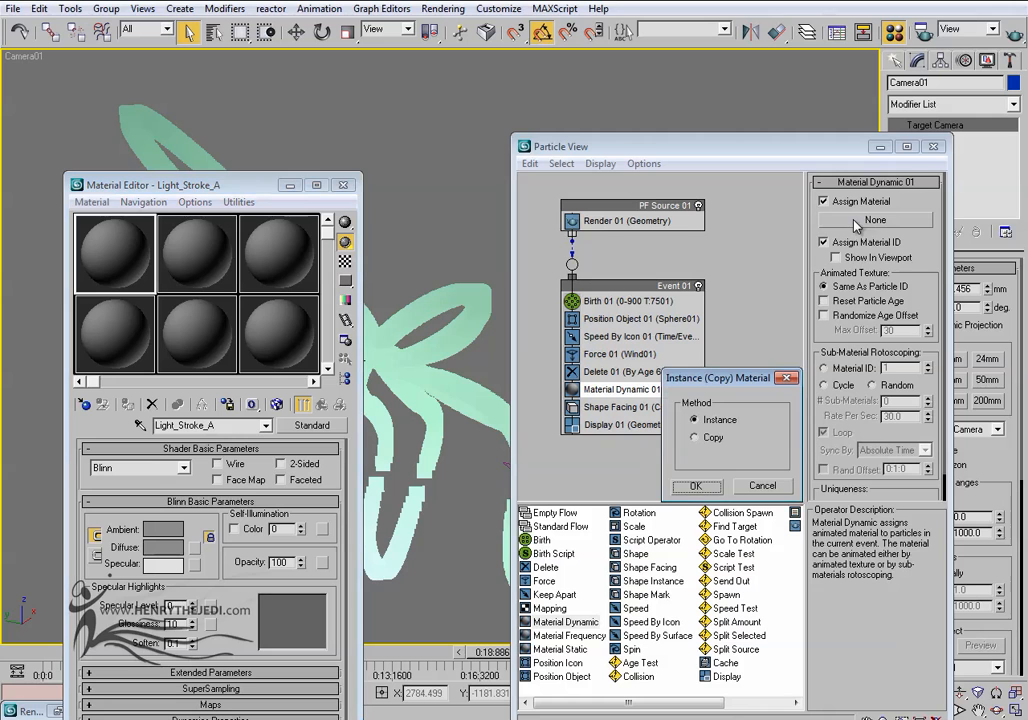
click(700, 486)
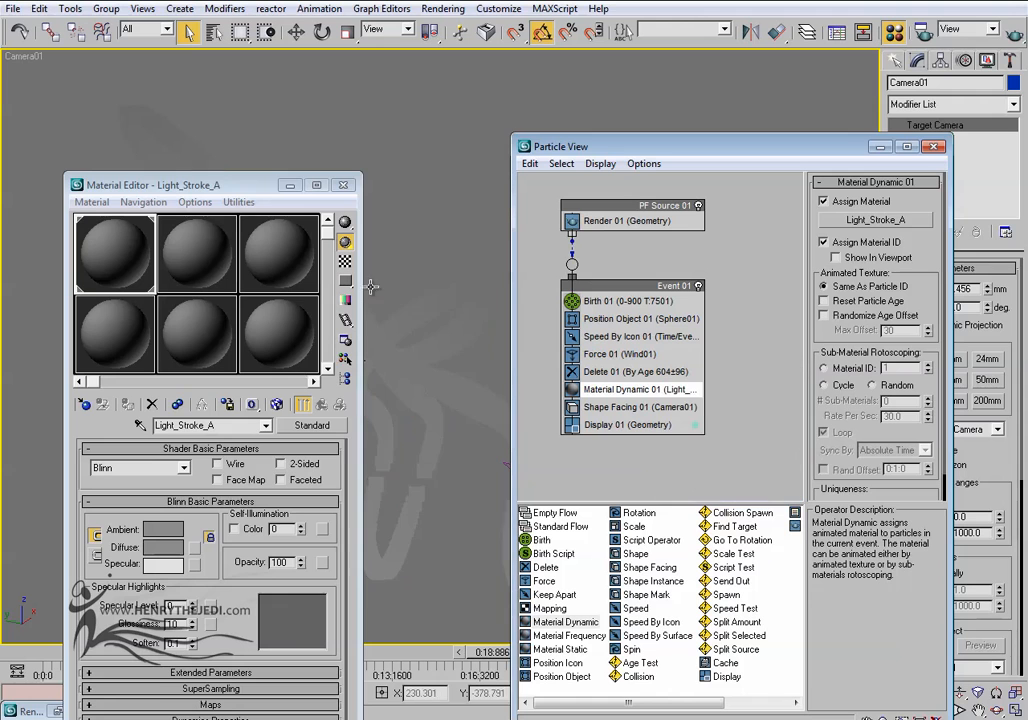
Inspect the particles in the Camera01 viewport with Edged Faces shown, and turn Edged Faces off again.
drag(229, 184, 525, 440)
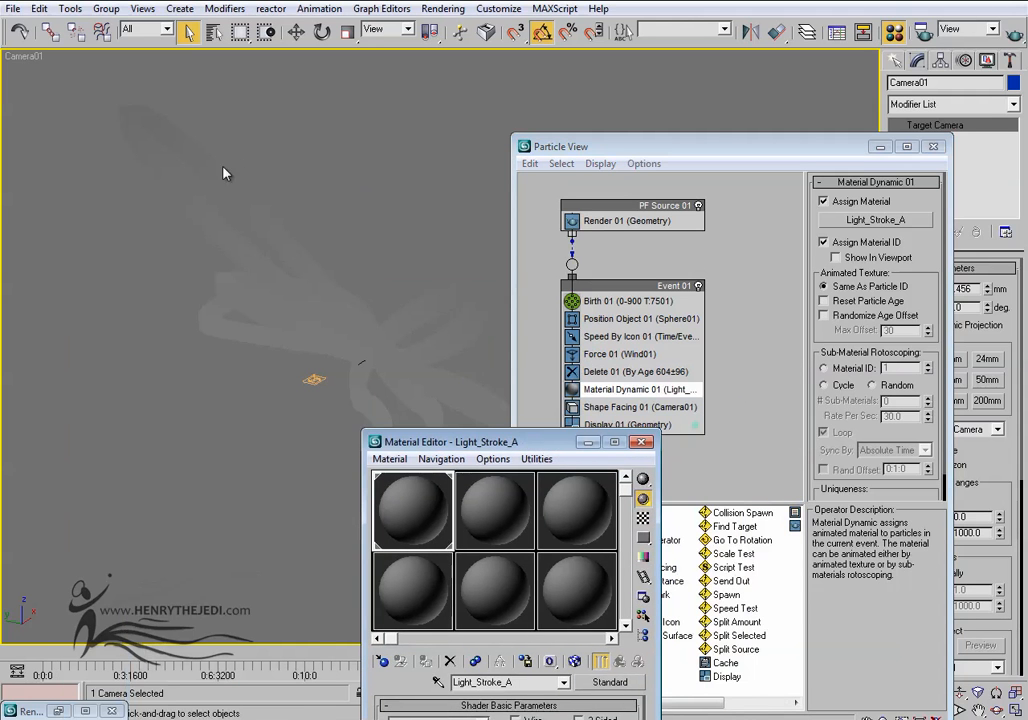
right_click(34, 55)
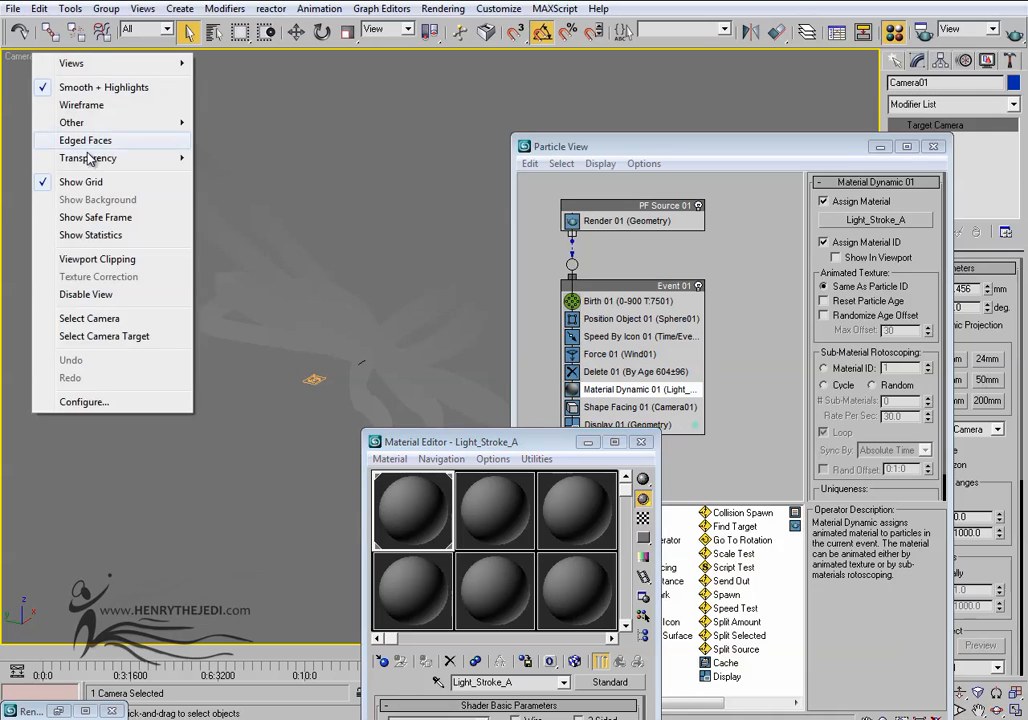
click(89, 142)
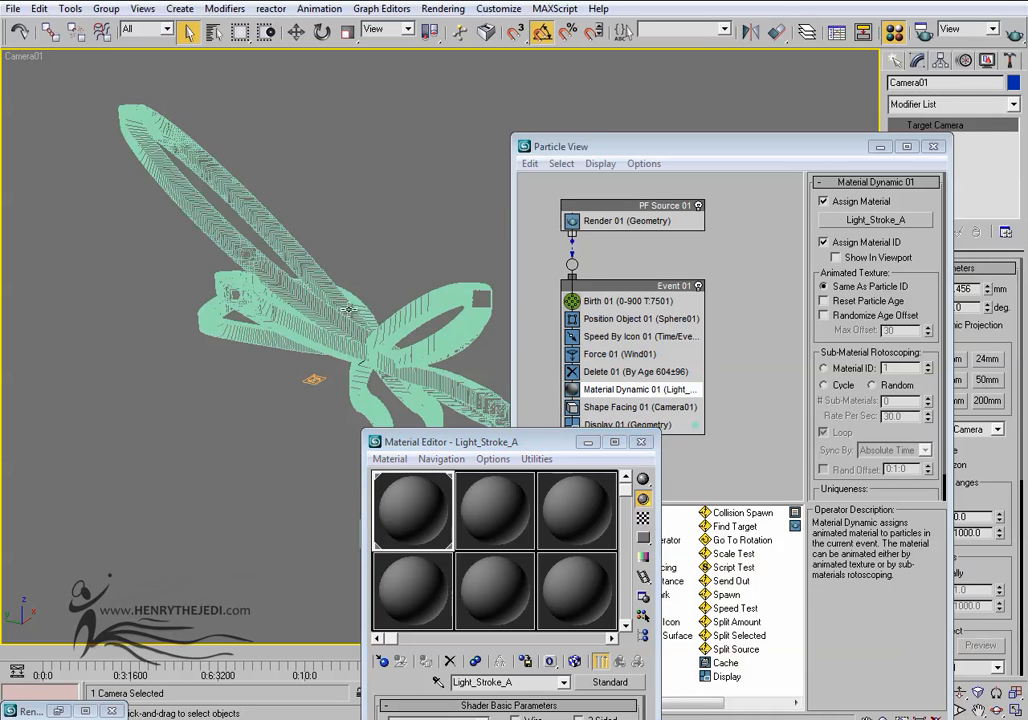
right_click(20, 56)
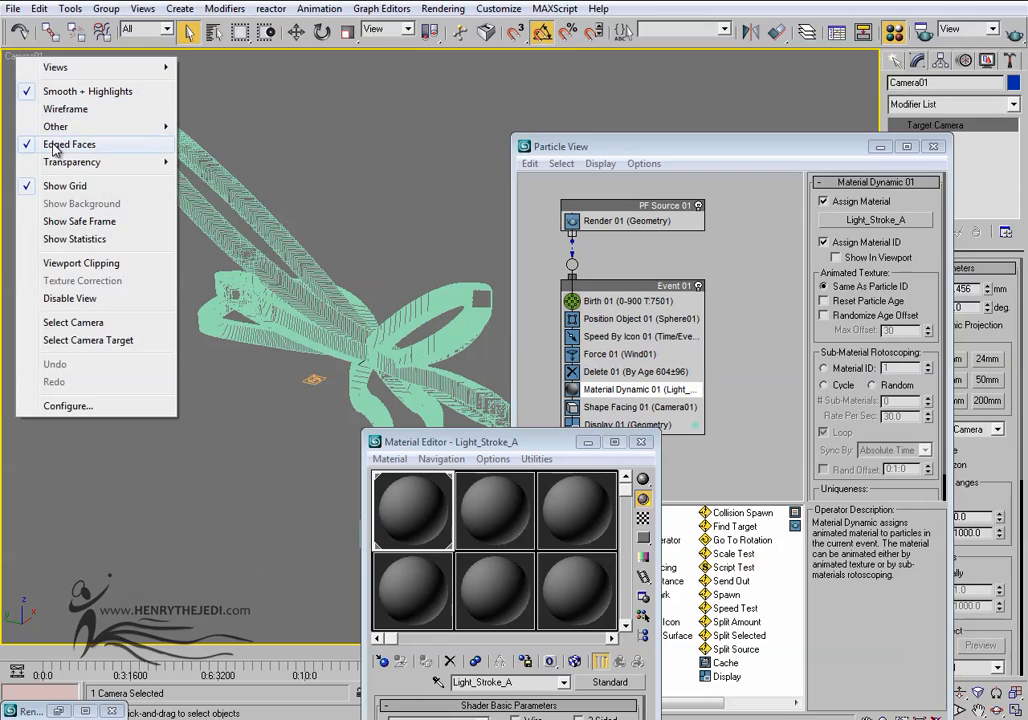
click(55, 148)
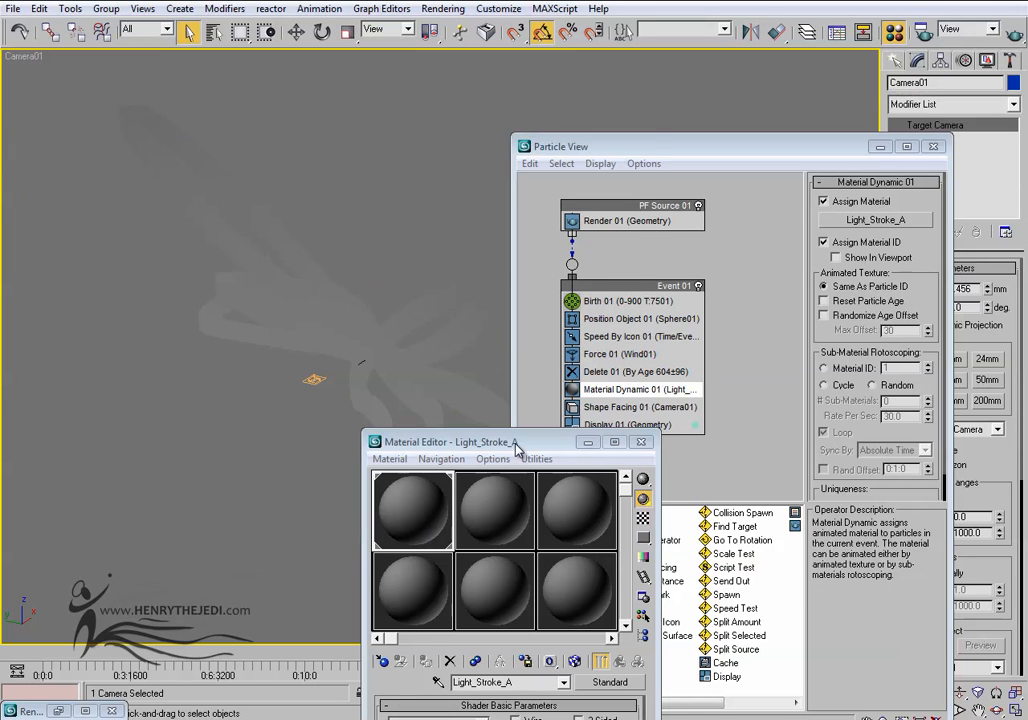
Make the Light_Stroke_A material 2-Sided and place an enlarged sample preview of it beside the Material Editor.
drag(517, 450, 512, 128)
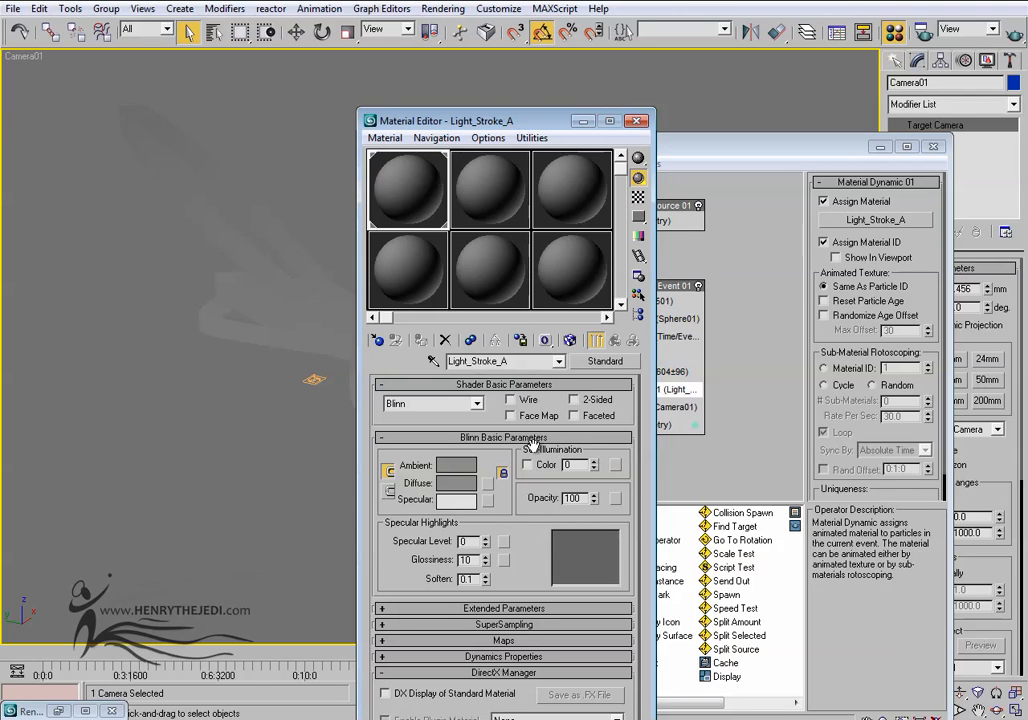
click(573, 399)
double_click(402, 213)
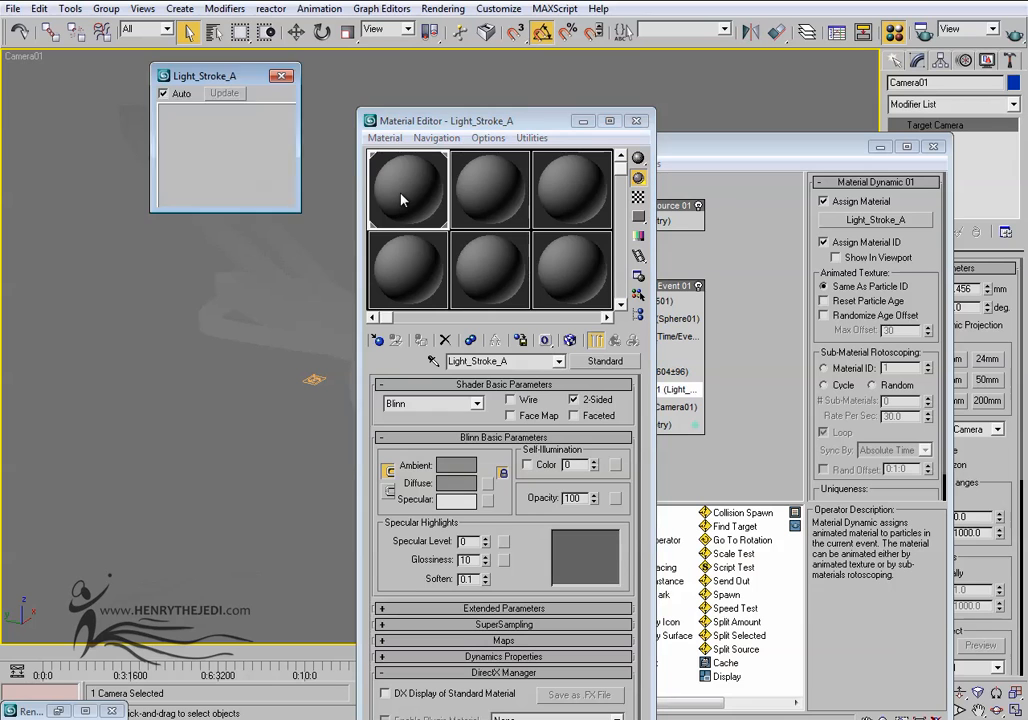
drag(297, 212, 454, 388)
drag(277, 56, 290, 287)
click(421, 283)
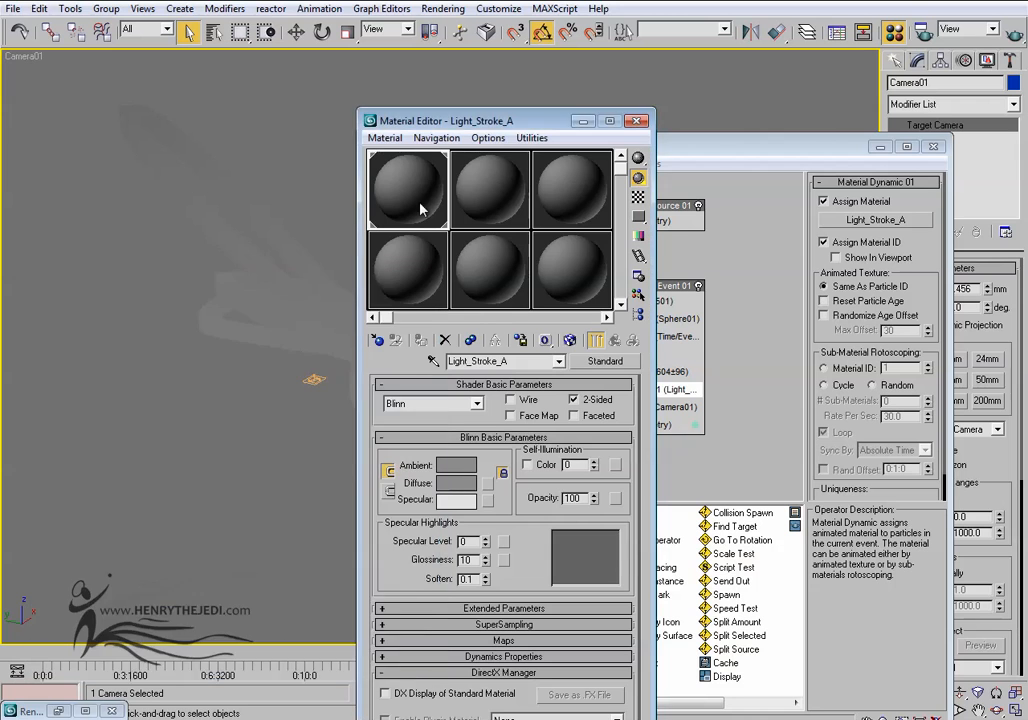
double_click(420, 207)
drag(523, 119, 756, 74)
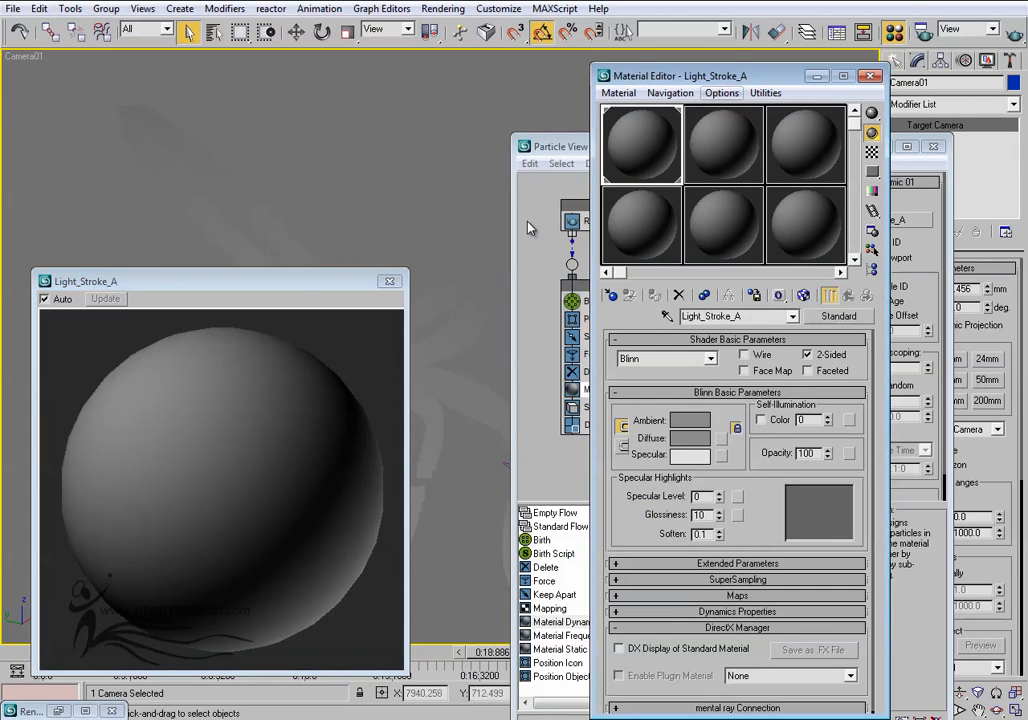
drag(296, 286, 323, 204)
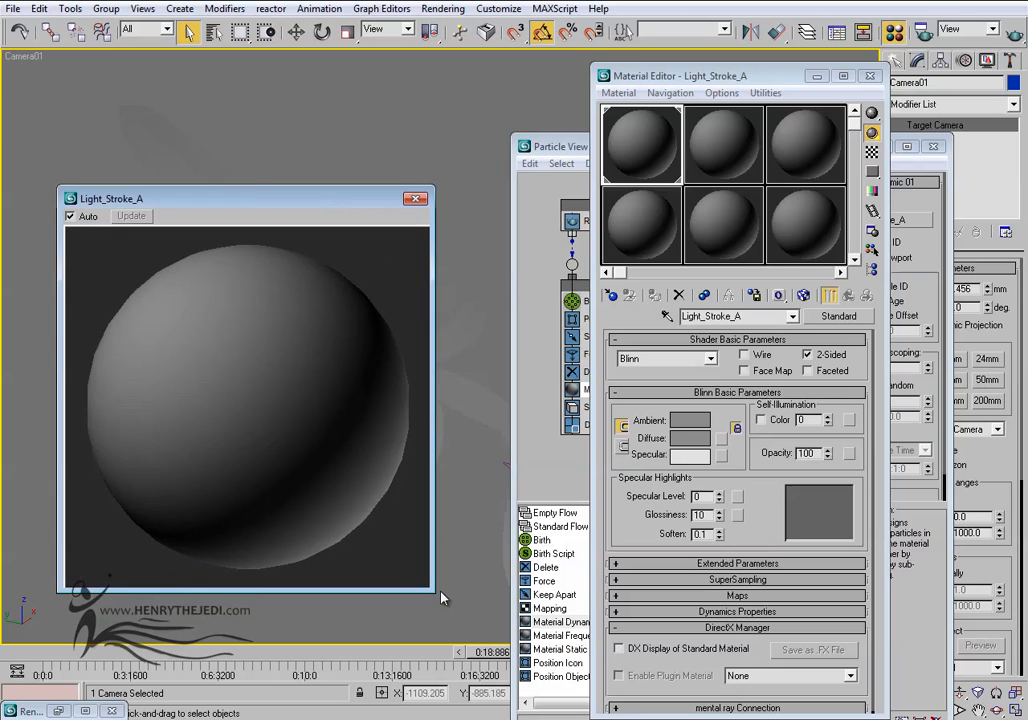
drag(440, 590, 407, 547)
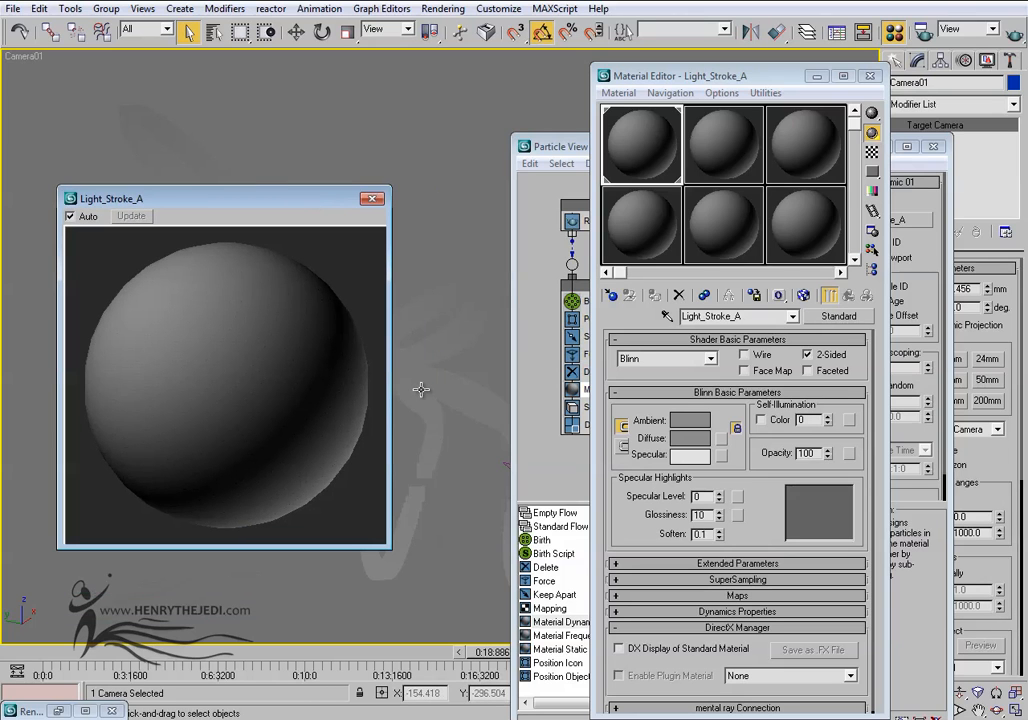
Enable the Opacity map of the Light_Stroke_A material and assign a Mix map to it.
drag(629, 540, 641, 453)
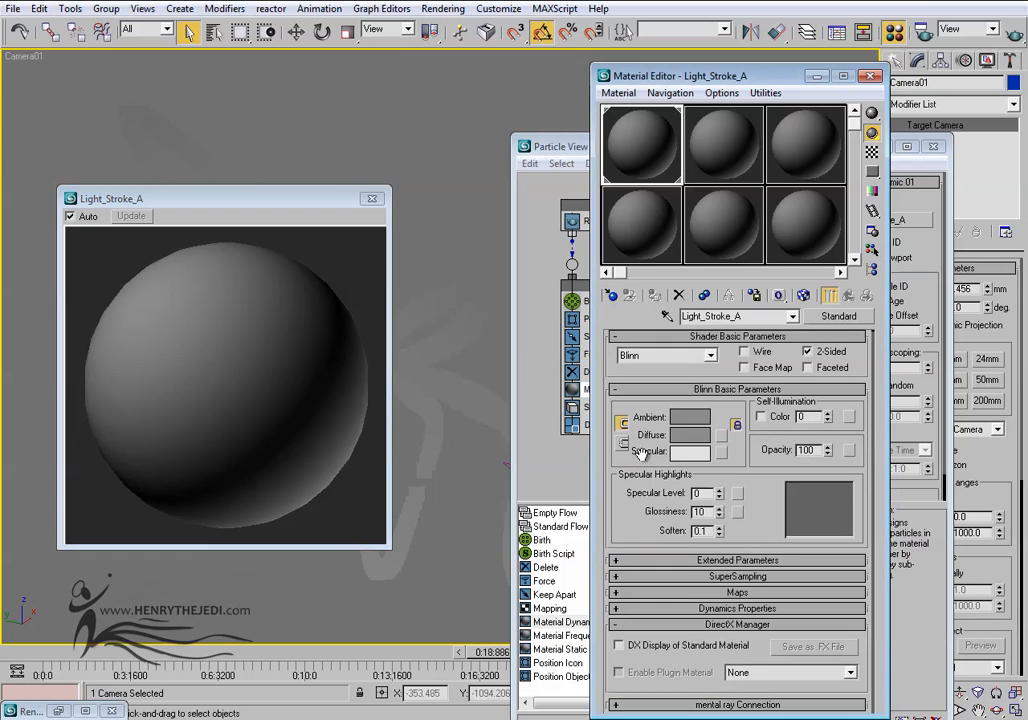
click(735, 594)
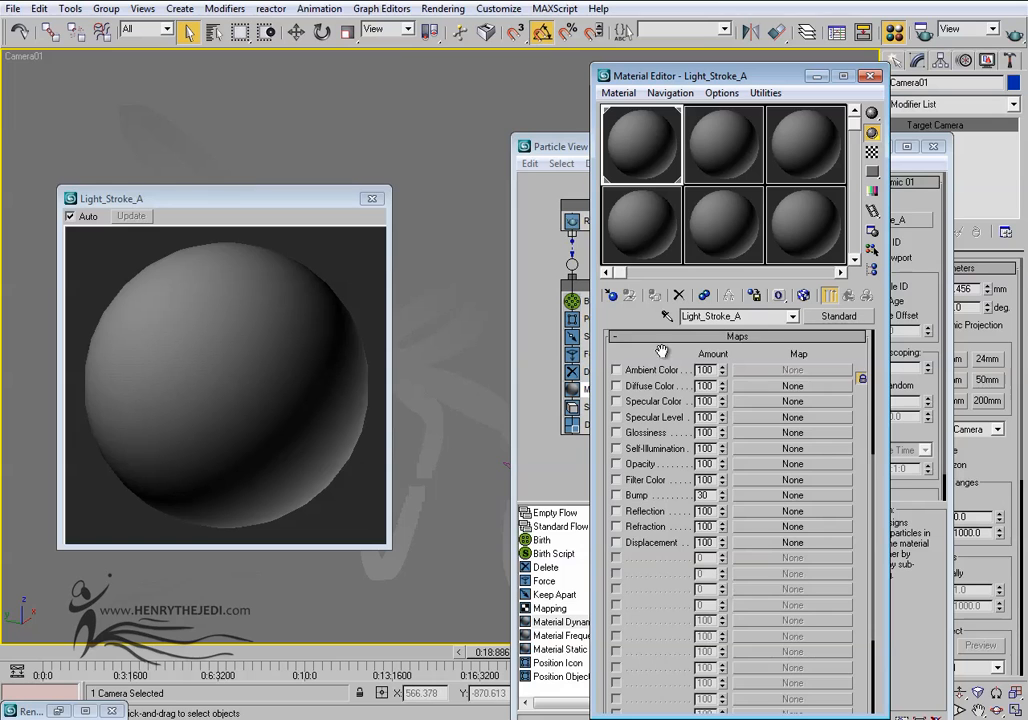
scroll(688, 406, up, 2)
click(688, 400)
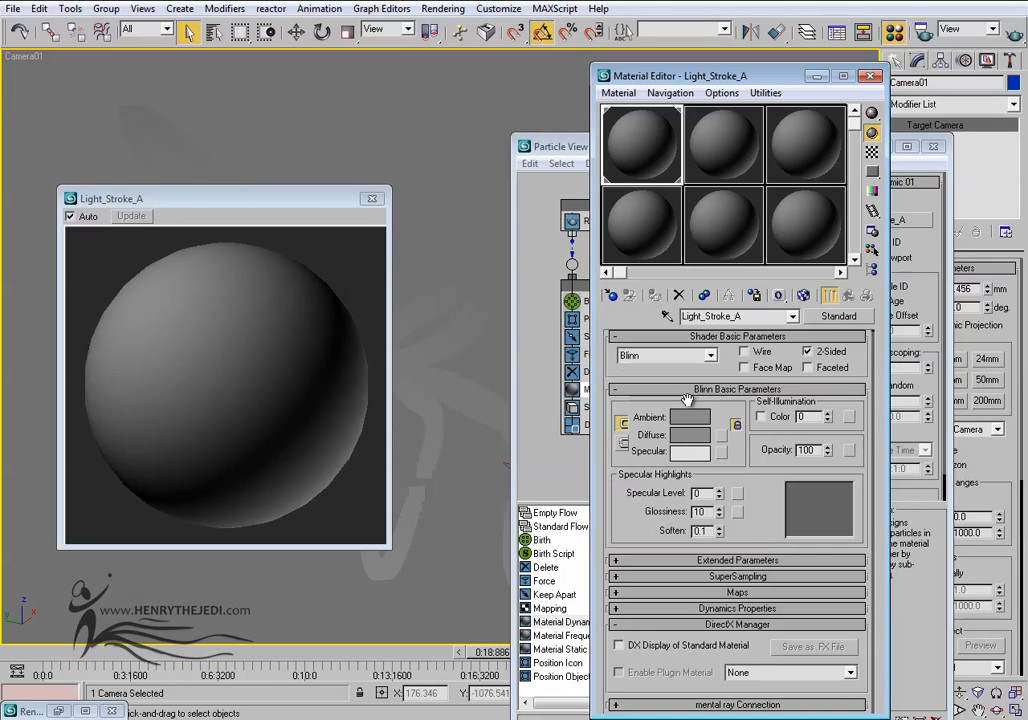
click(735, 594)
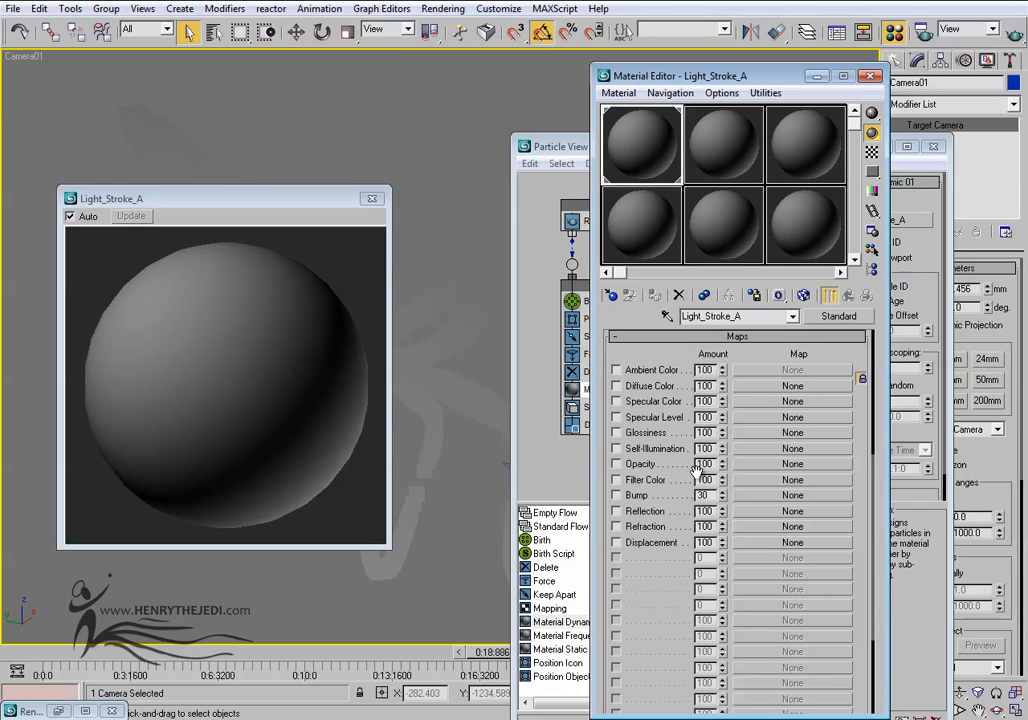
click(616, 464)
click(748, 464)
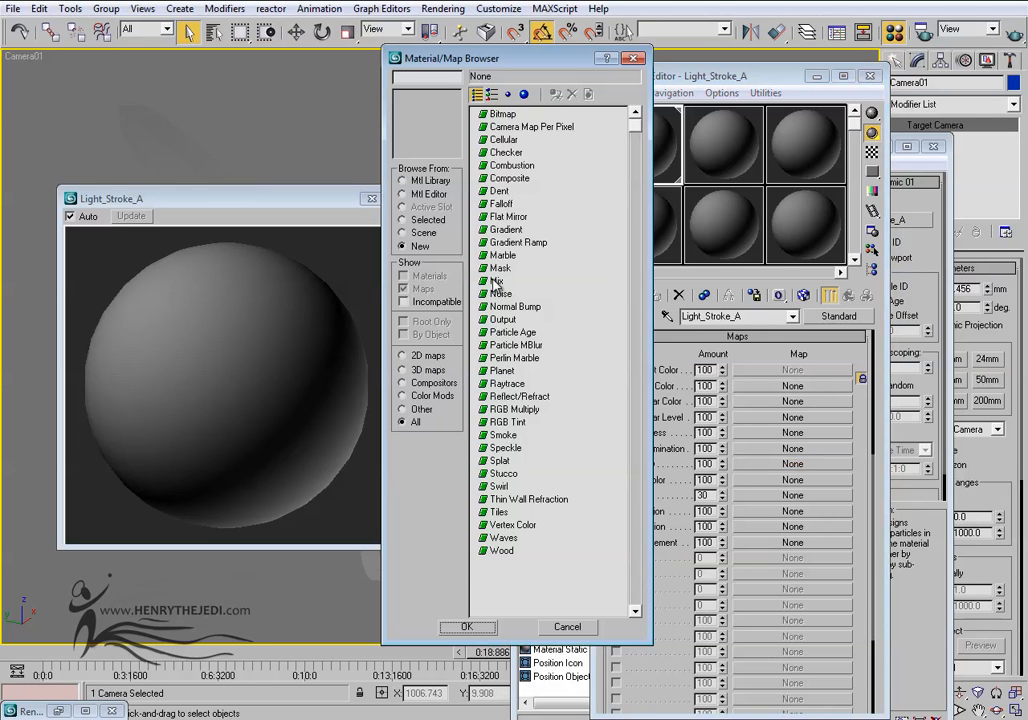
click(496, 282)
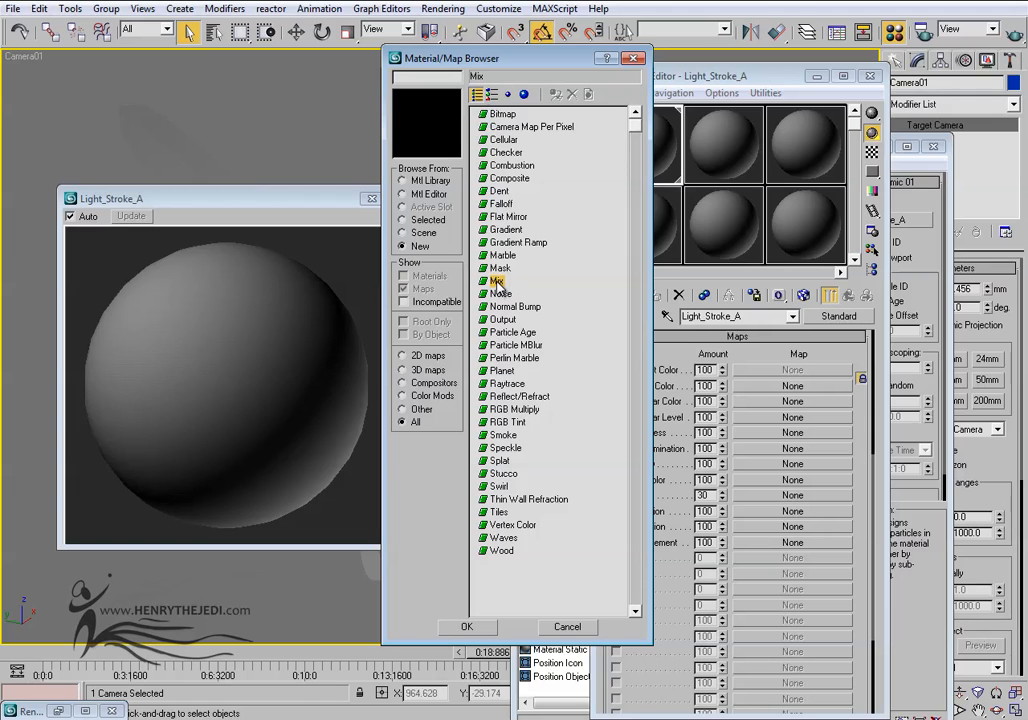
double_click(496, 282)
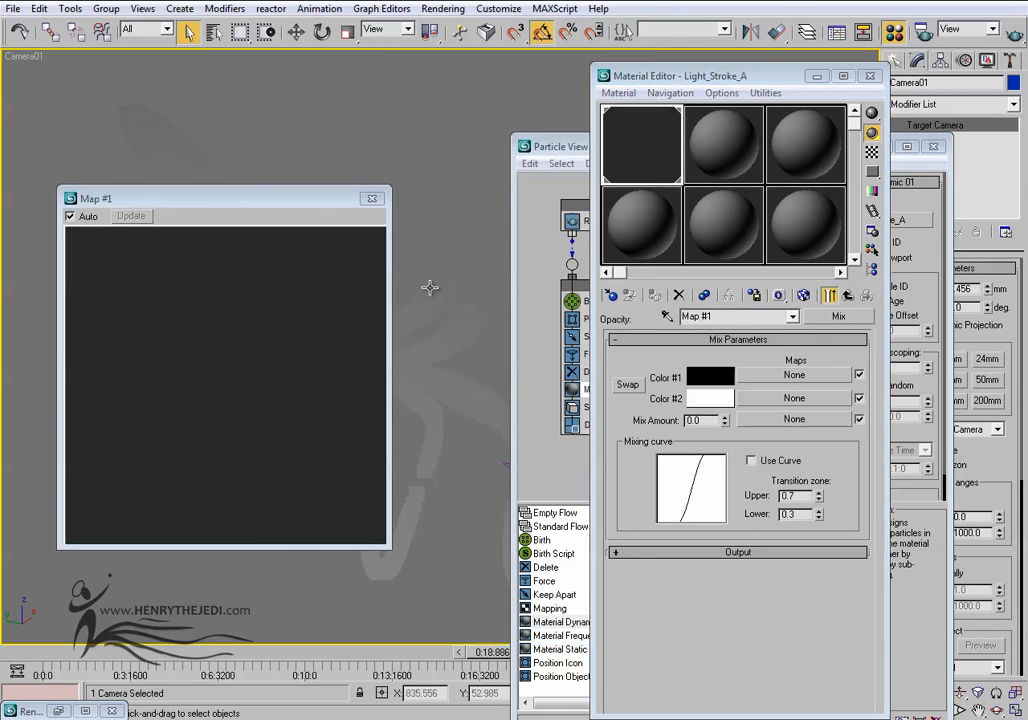
Open the Render Scene settings and move the enlarged map preview down, clear of the particle strokes in the Camera01 viewport.
drag(310, 208, 325, 290)
key(F10)
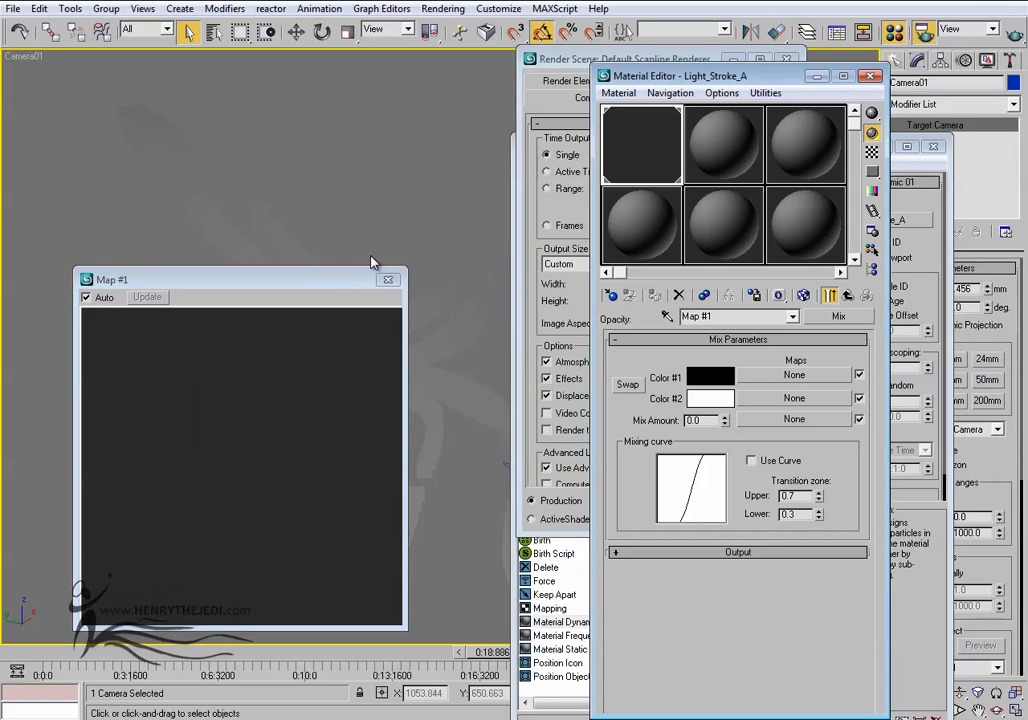
drag(317, 283, 277, 451)
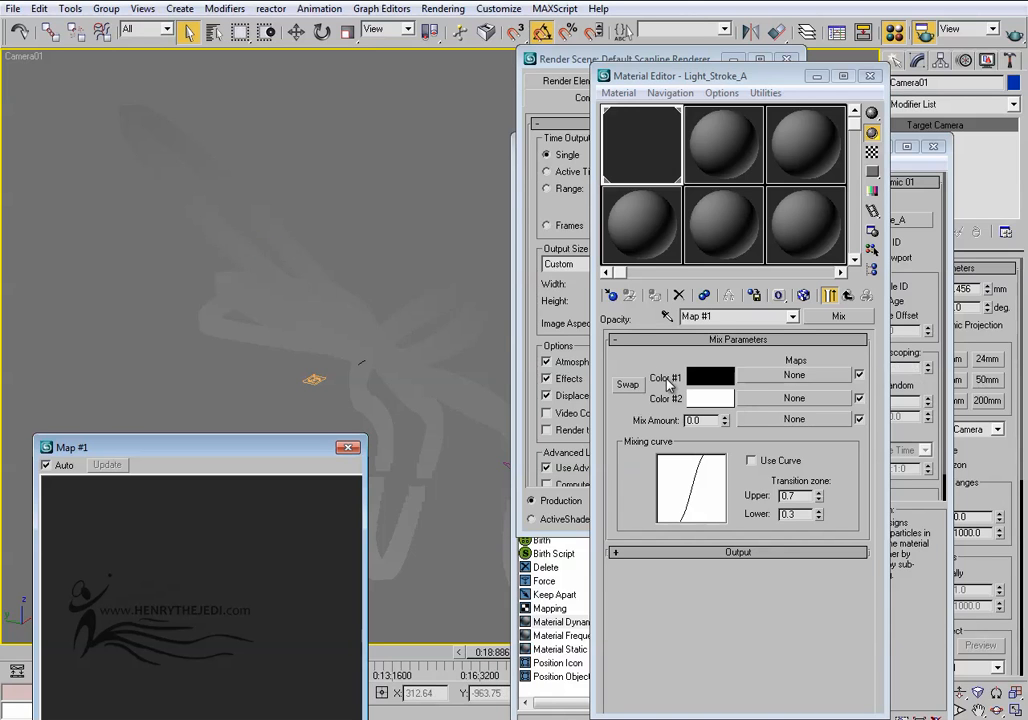
Load stroke_01.png as a Bitmap for Color #1 of the Mix map, viewing the image at full size first.
click(757, 378)
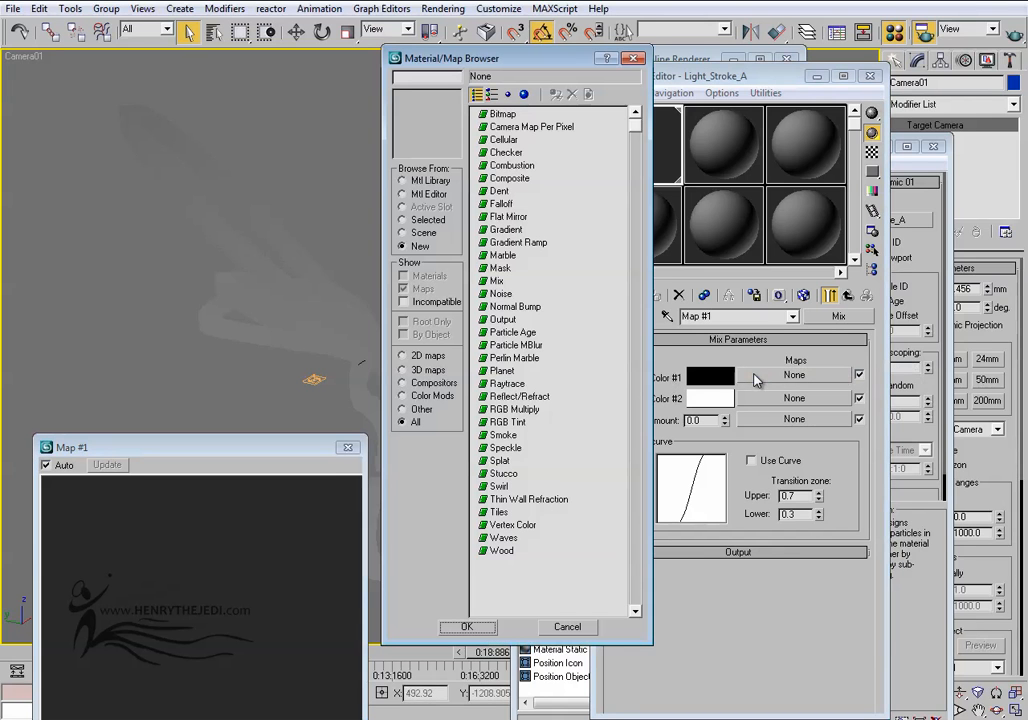
double_click(503, 116)
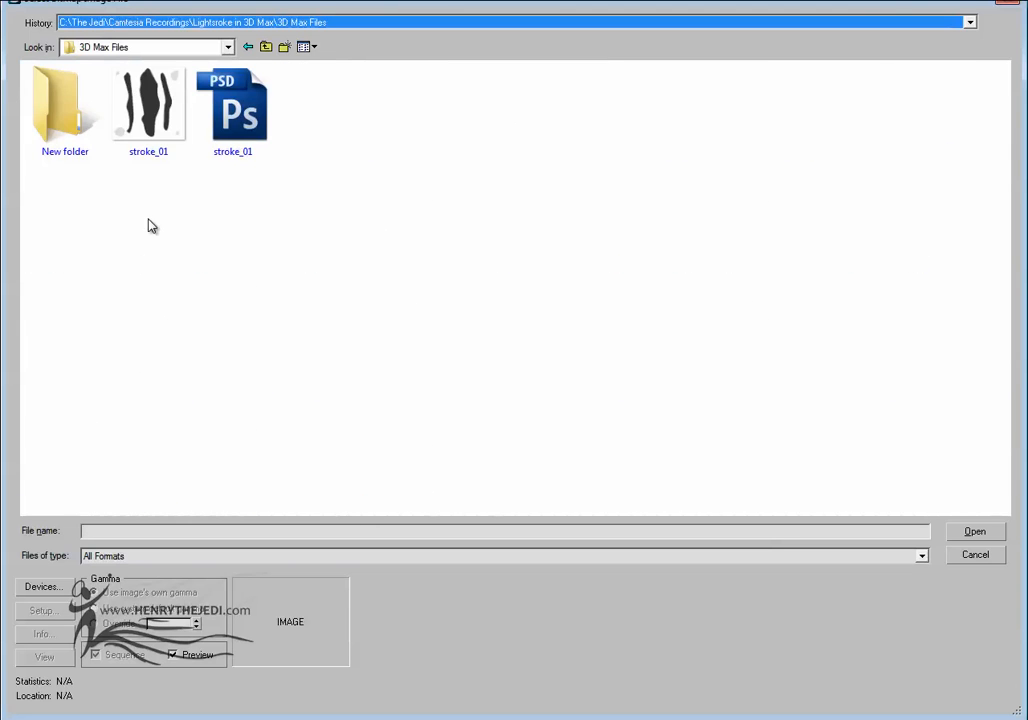
click(143, 125)
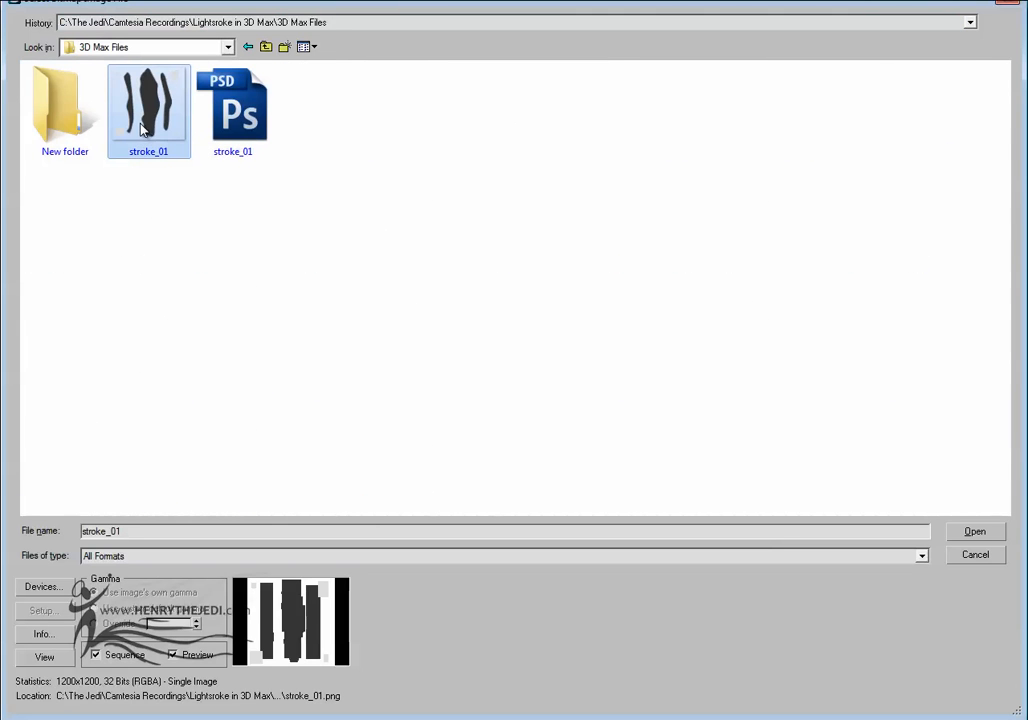
click(45, 655)
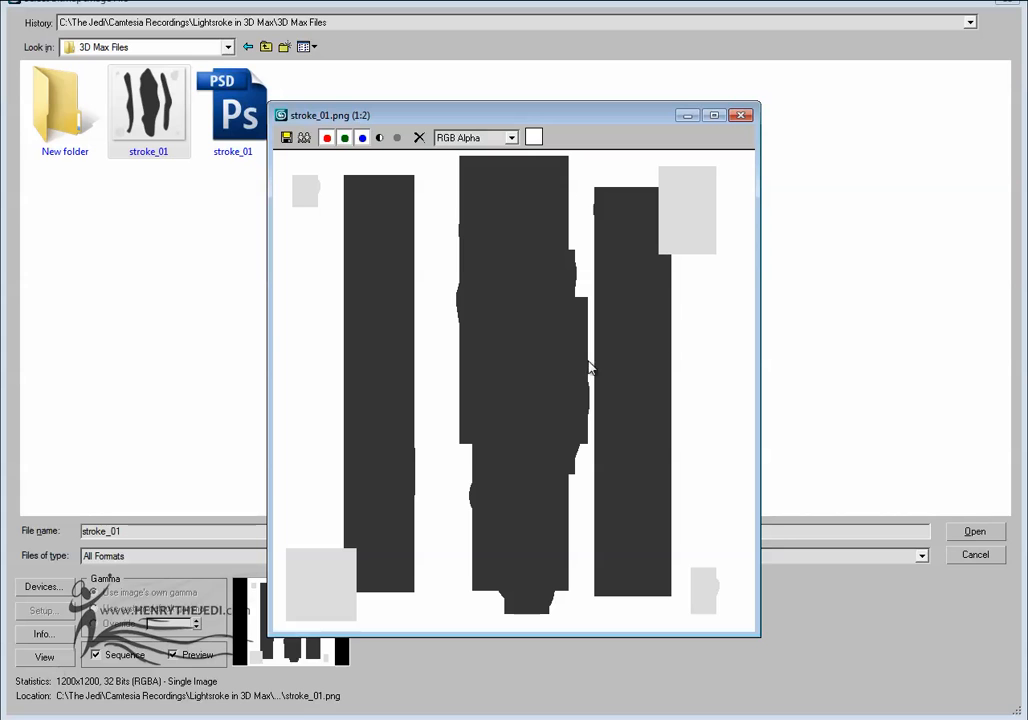
click(740, 116)
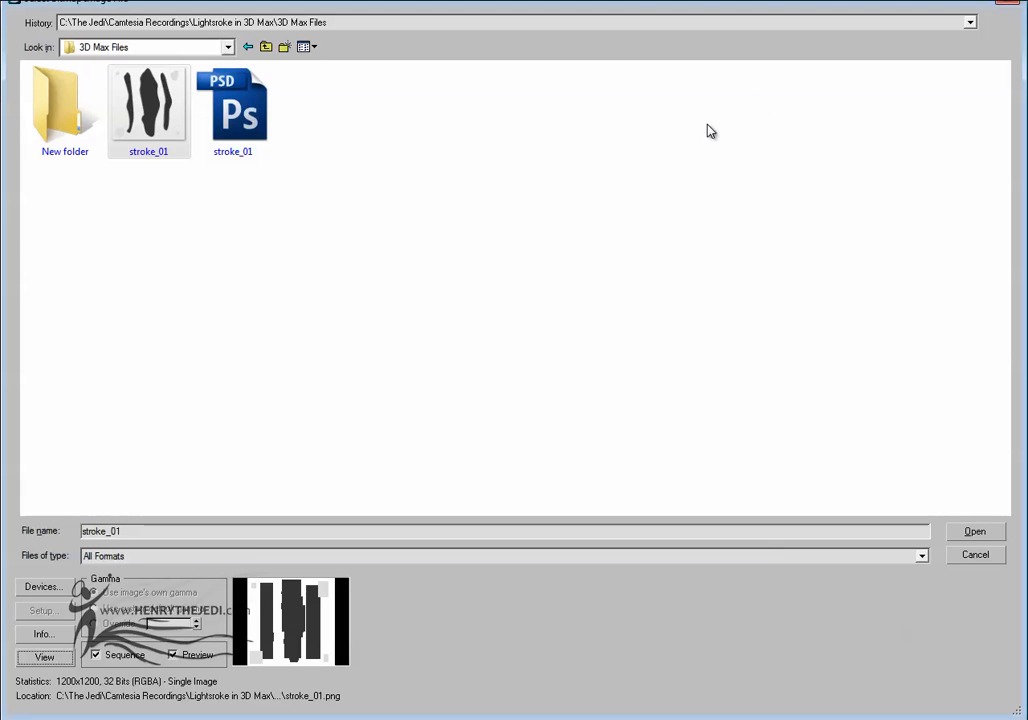
double_click(155, 115)
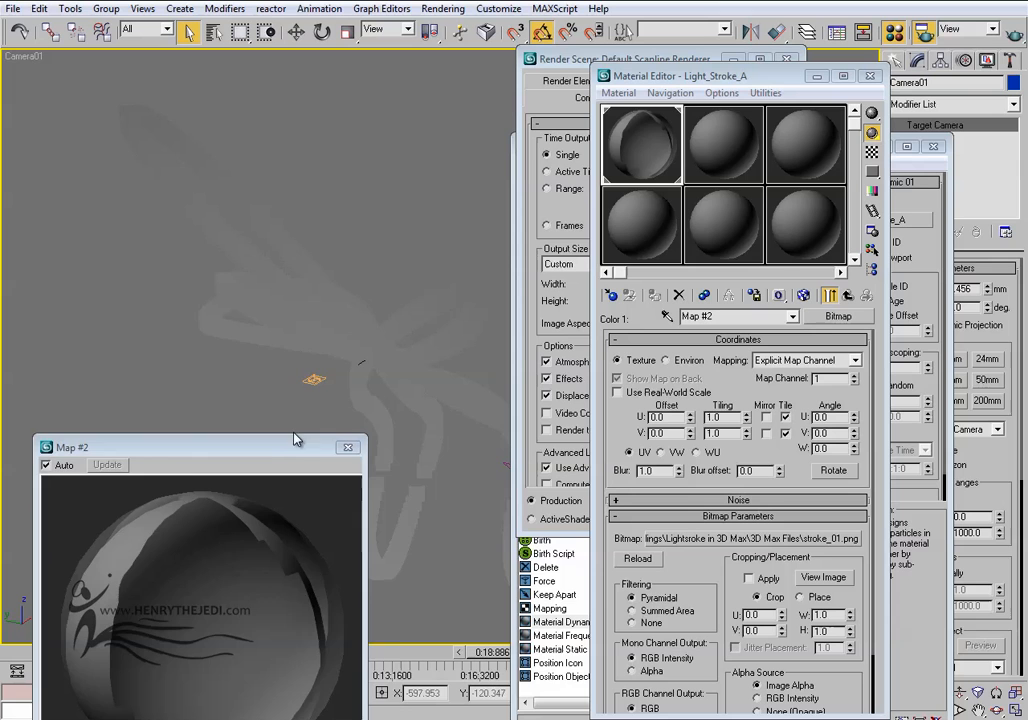
Show the stroke_01.png map on the particles in the viewport and move the enlarged preview up into full view.
mouse_move(275, 447)
mouse_down()
mouse_move(292, 404)
mouse_move(277, 430)
mouse_up()
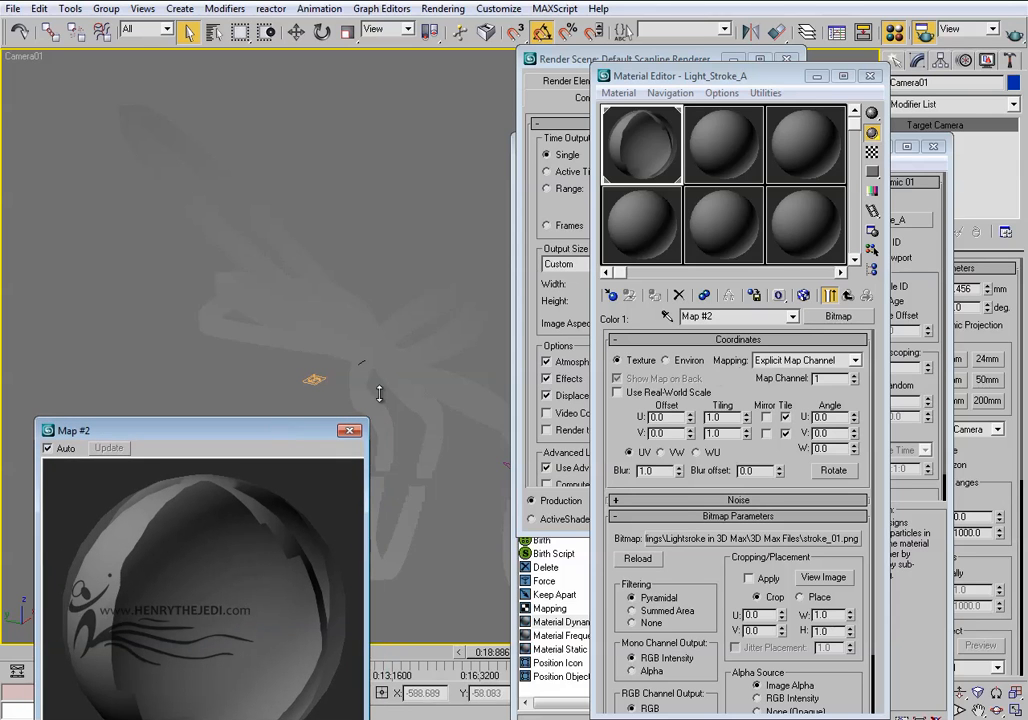
click(803, 296)
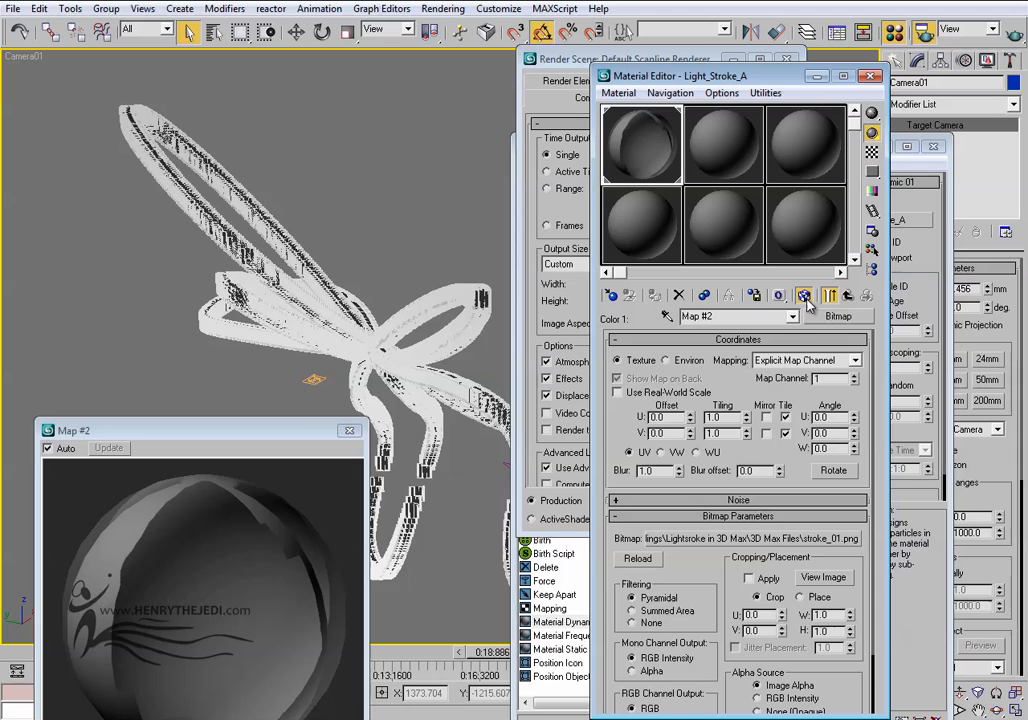
drag(302, 431, 312, 287)
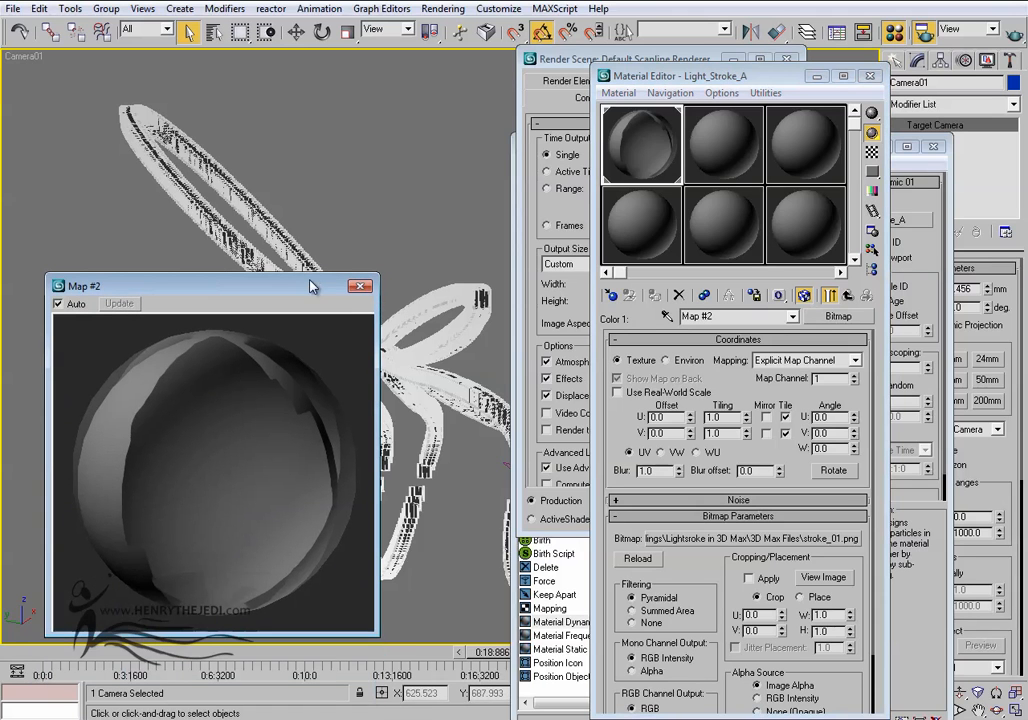
Give the Light_Stroke_A sample a checkered background and change its sample shape to a box, trying the cylinder first.
click(872, 152)
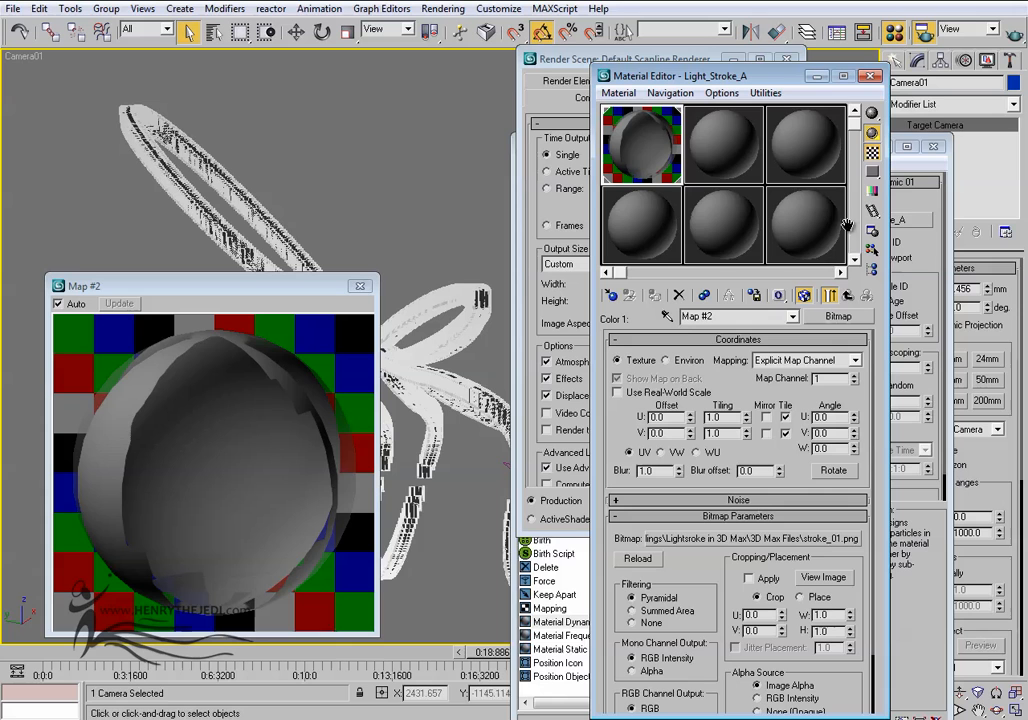
click(872, 114)
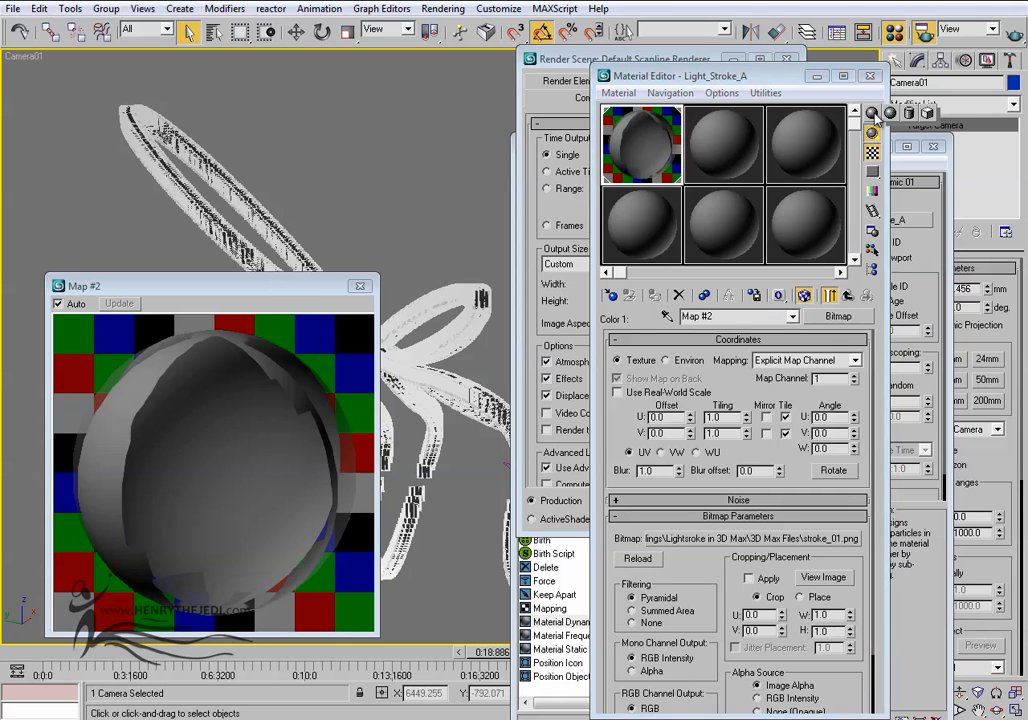
click(890, 113)
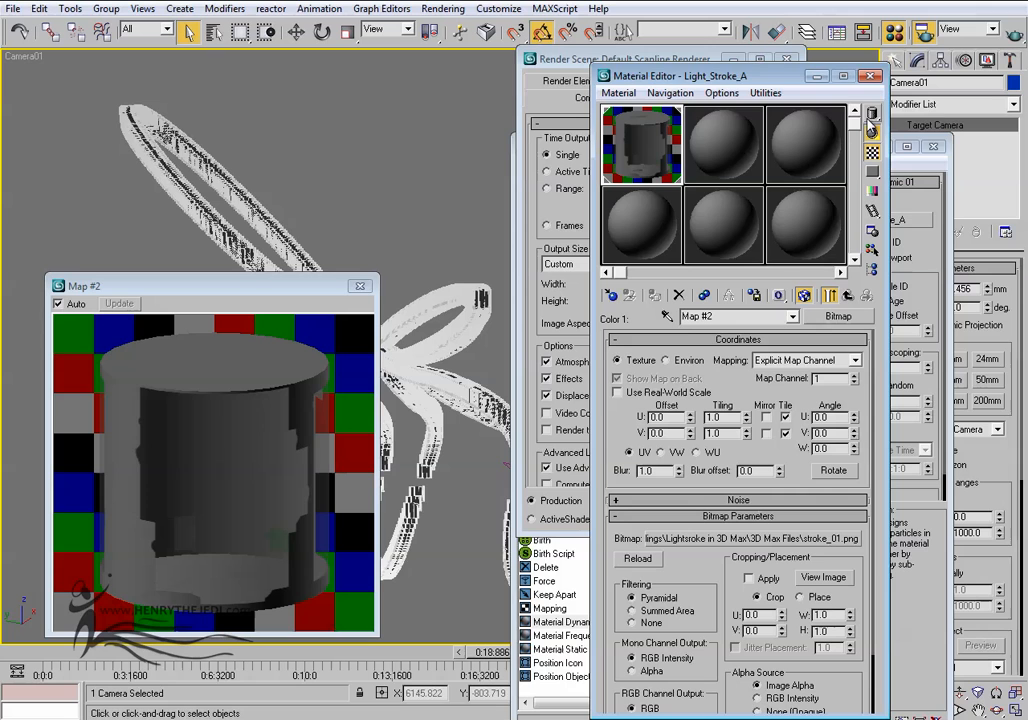
drag(875, 114, 931, 114)
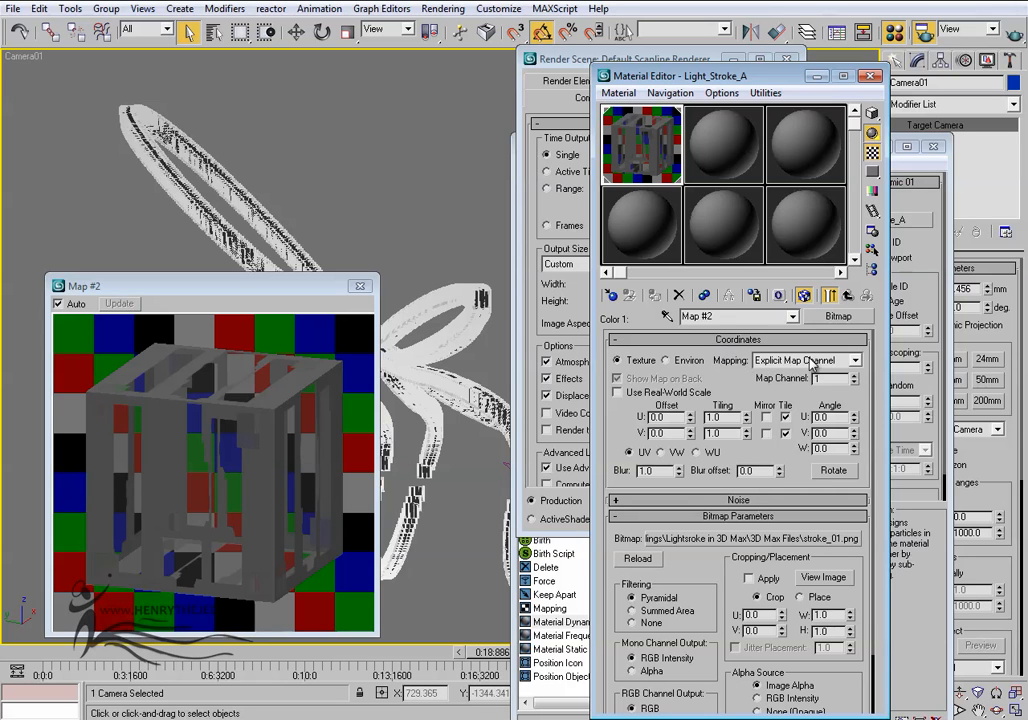
Test-render the Camera01 view to check the stroke_01.png opacity on the particles, and close the rendered frame.
scroll(812, 362, down, 3)
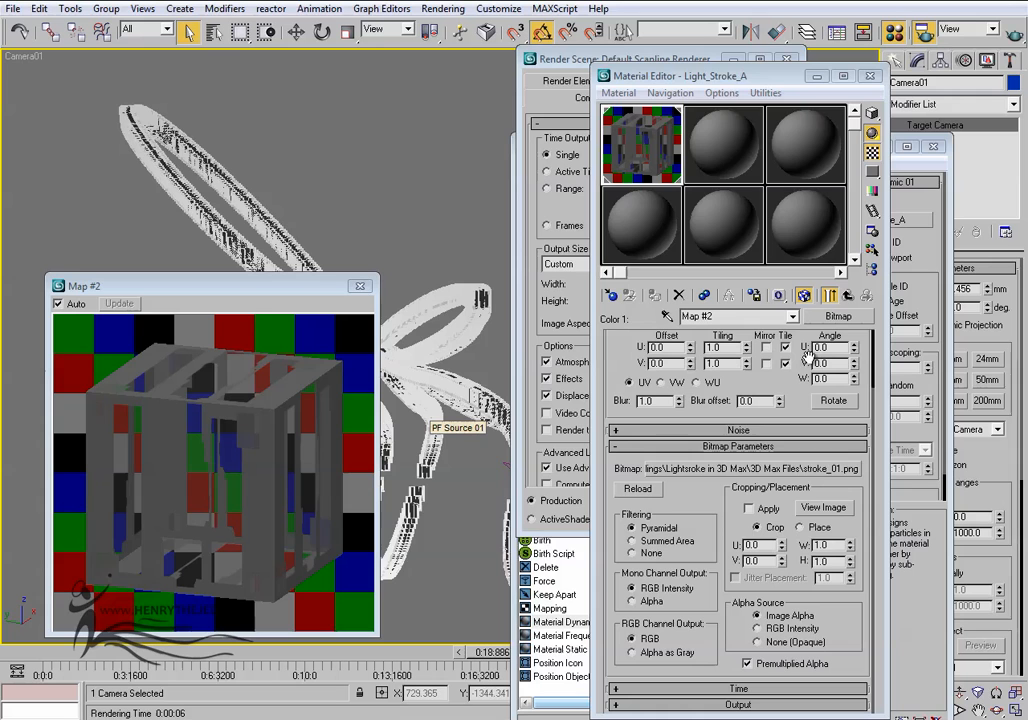
click(1020, 38)
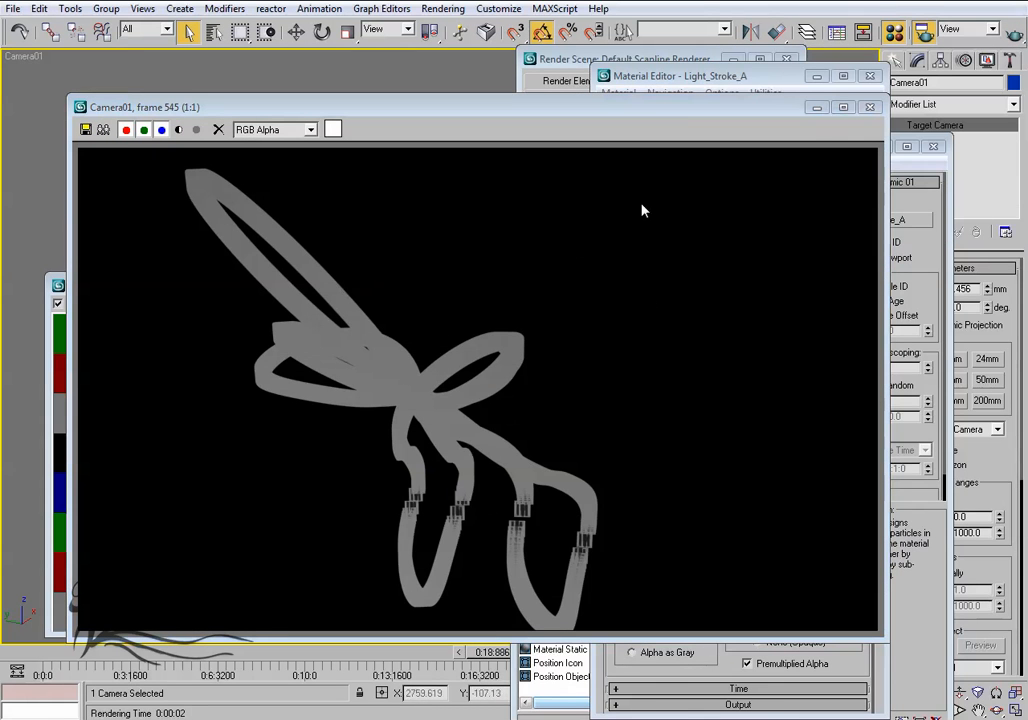
click(870, 107)
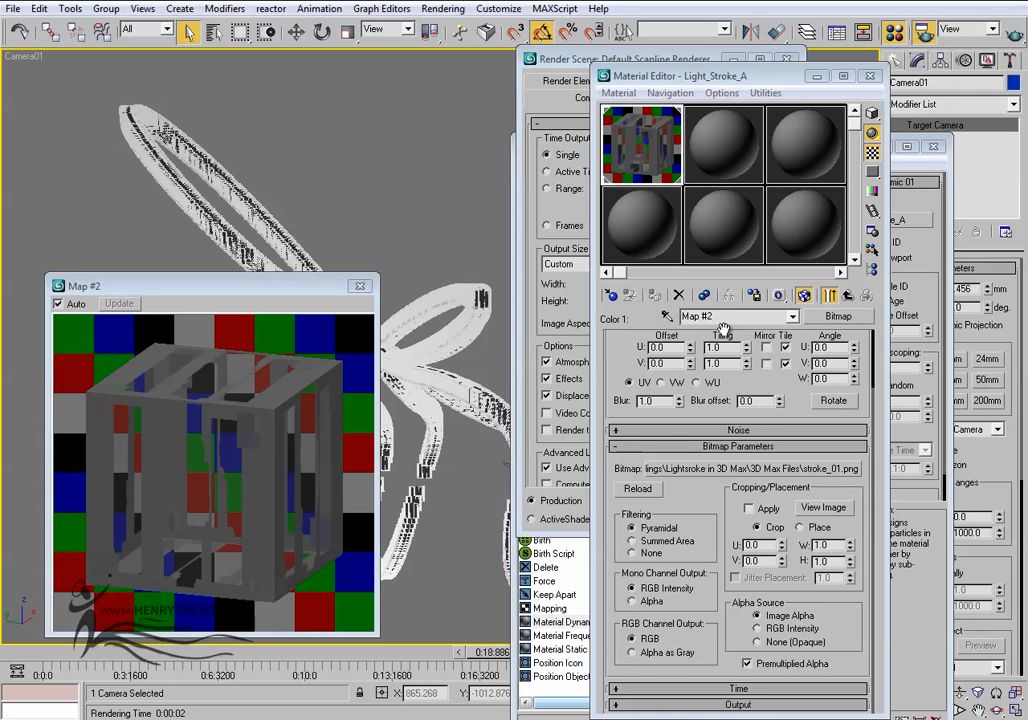
Assign a Particle Age map to the Mix Amount of the opacity Mix map and set its Age #3 to 70%.
click(848, 296)
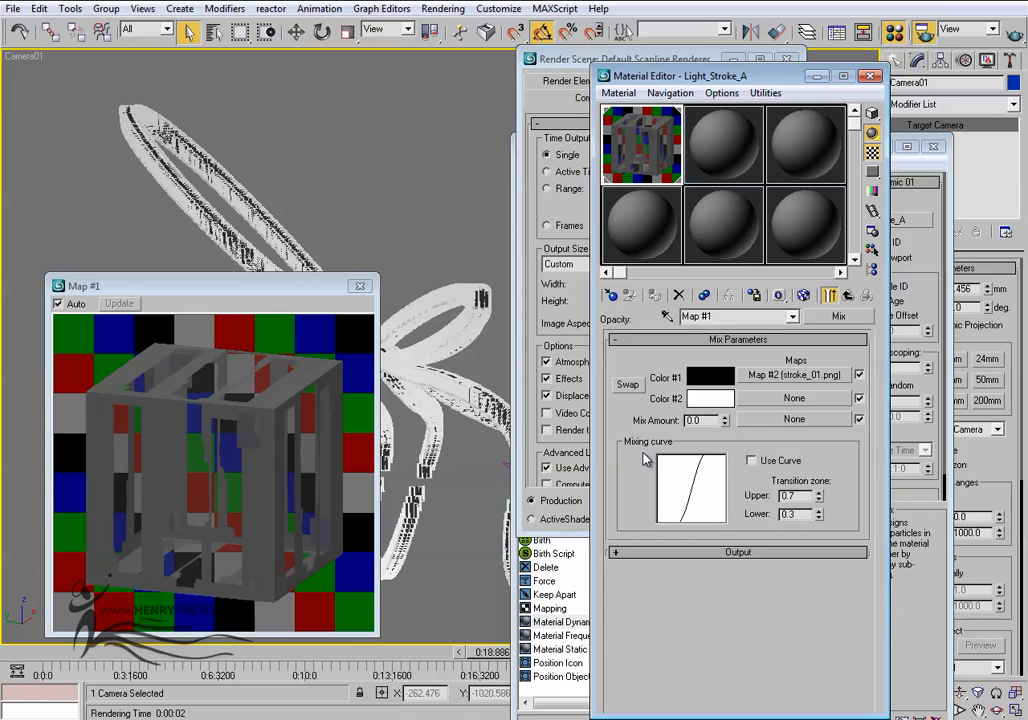
click(768, 420)
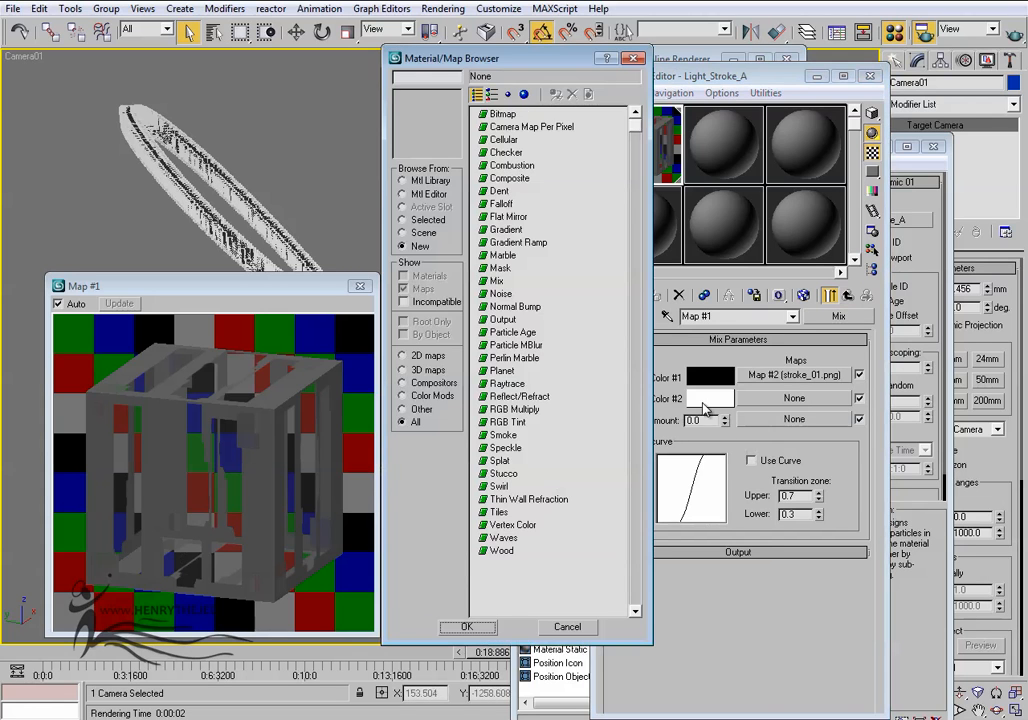
click(504, 334)
double_click(504, 338)
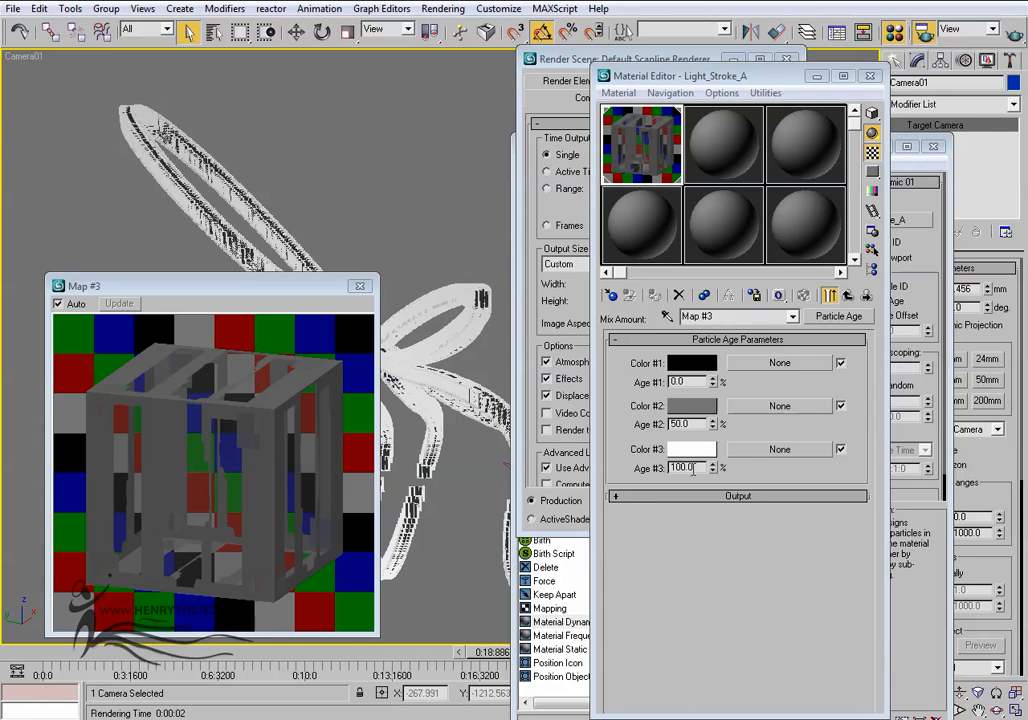
drag(688, 467, 614, 467)
text(7)
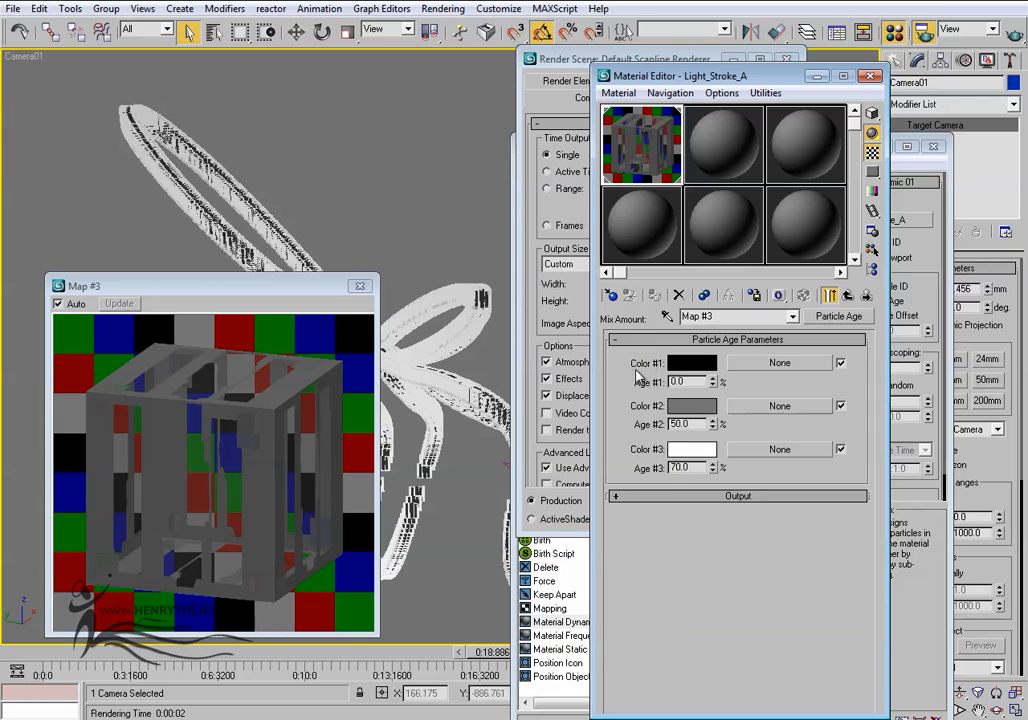
Render Camera01 to check the Particle Age effect, close the frame, and return to the parent Mix map's parameters.
click(813, 31)
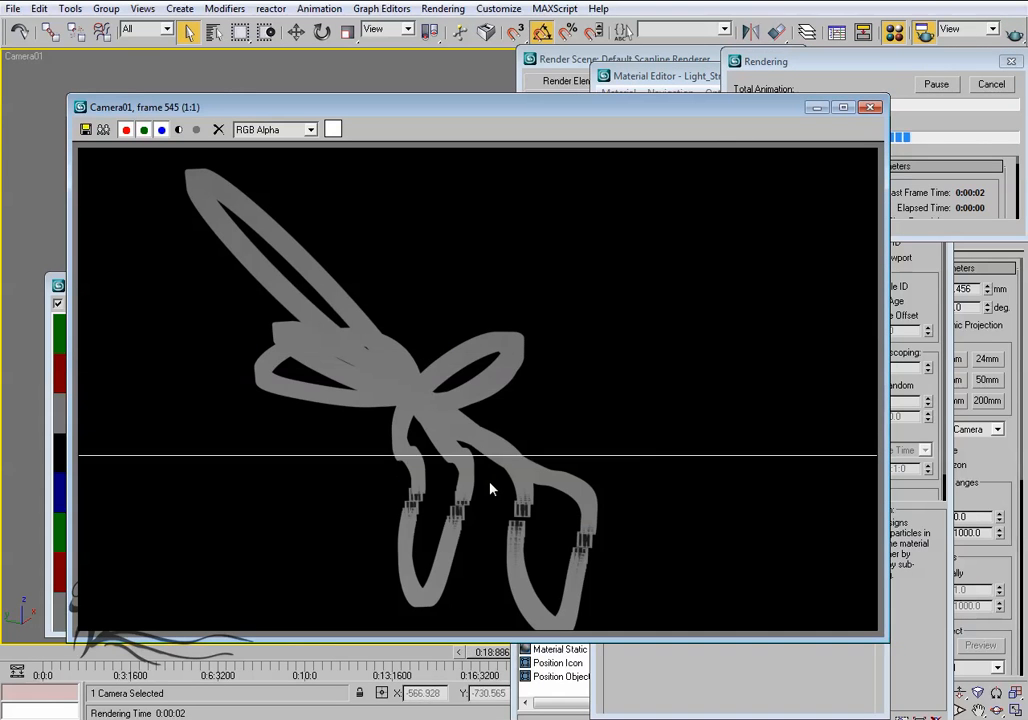
click(870, 107)
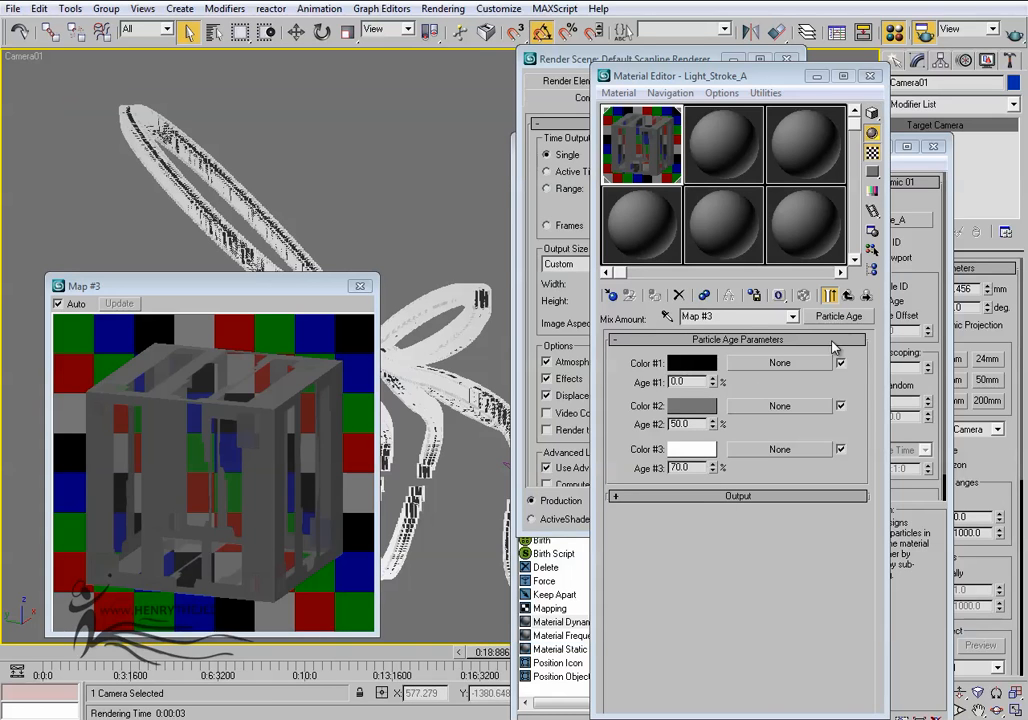
click(848, 297)
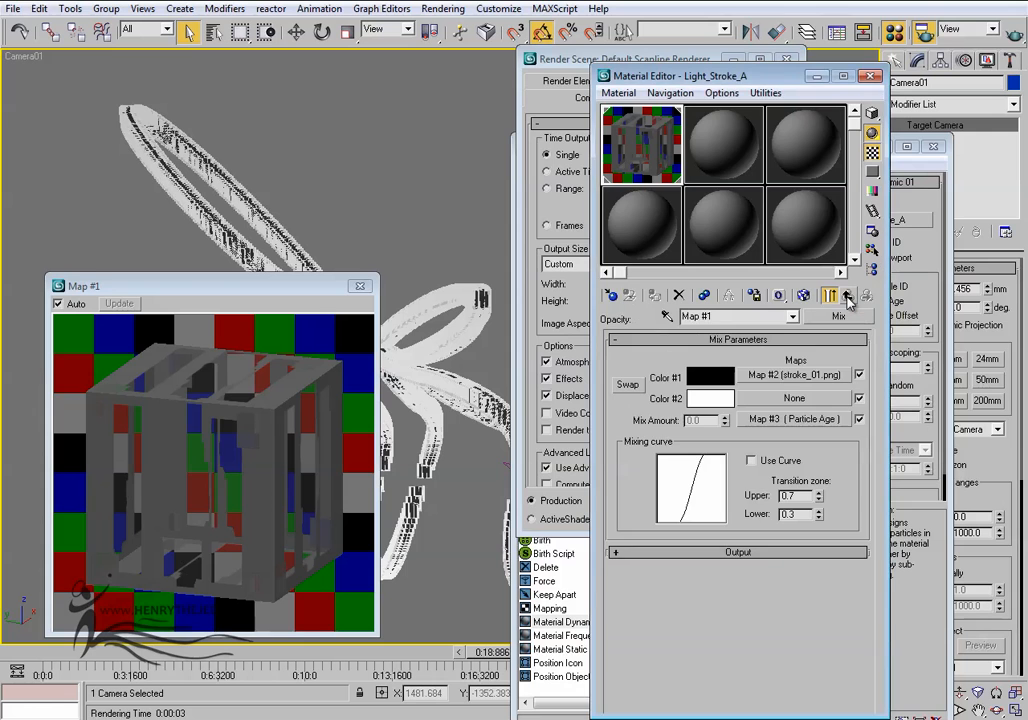
Move the Material Editor clear of the Material Dynamic 01 settings and render the Camera01 view again.
drag(650, 76, 377, 180)
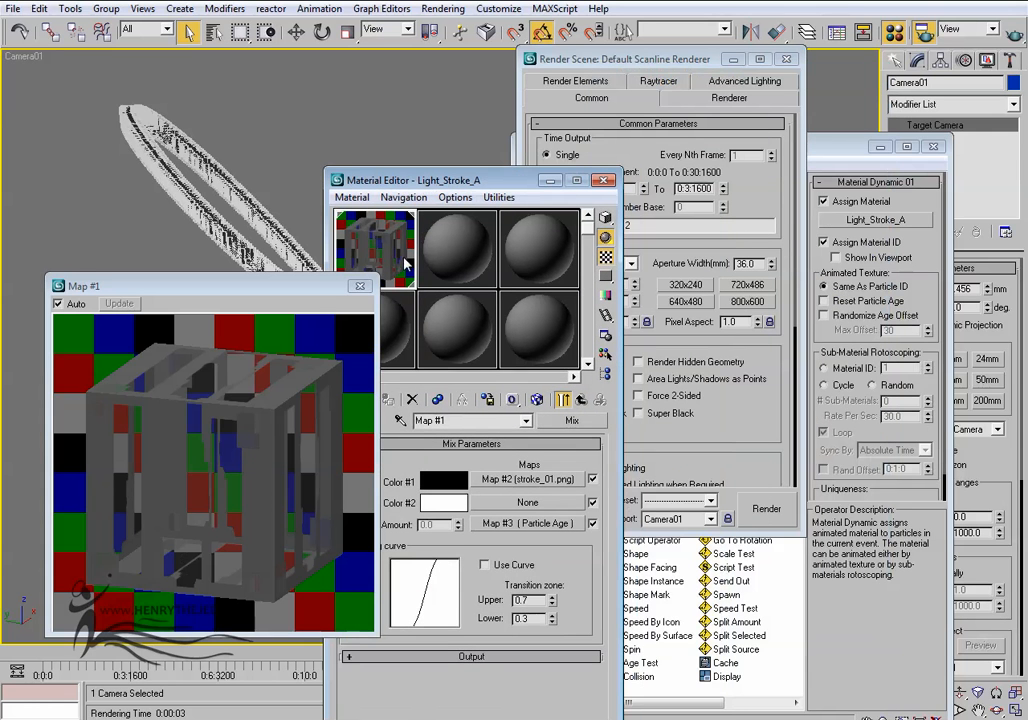
drag(455, 178, 573, 98)
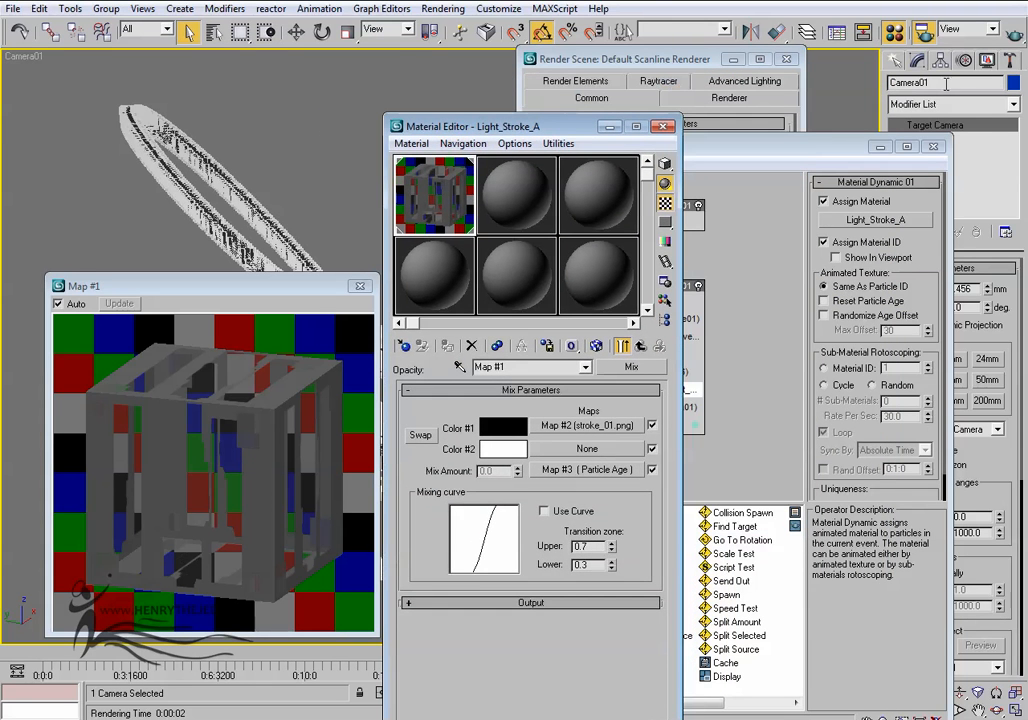
click(1016, 33)
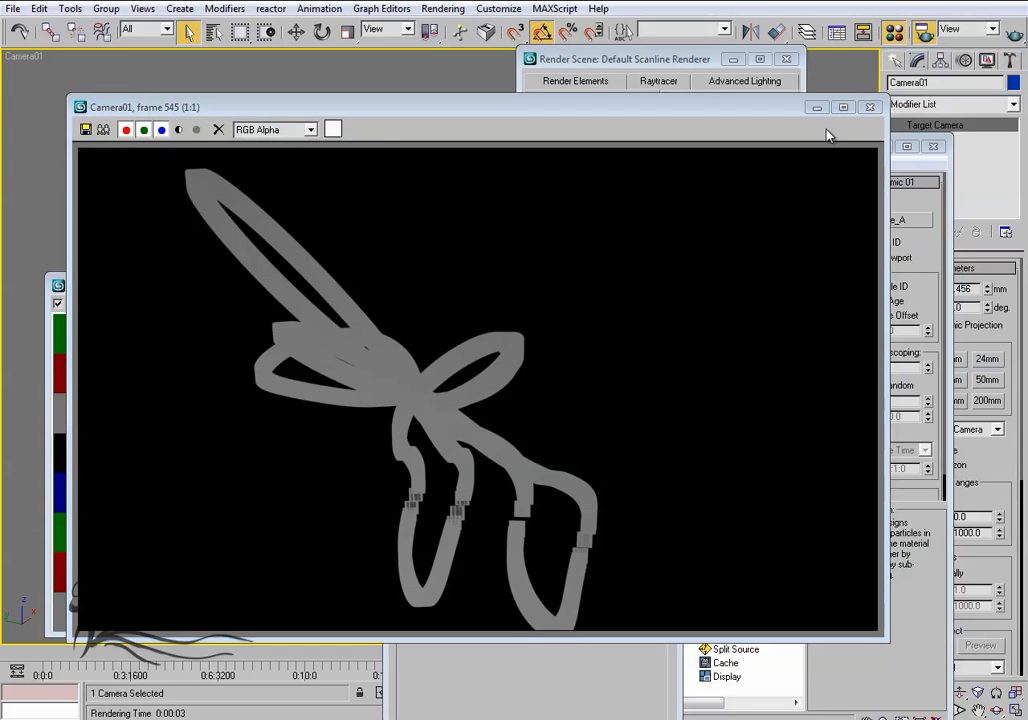
Close the rendered frame, switch to Photoshop, and start saving a copy of the stroke image in Targa format.
click(866, 110)
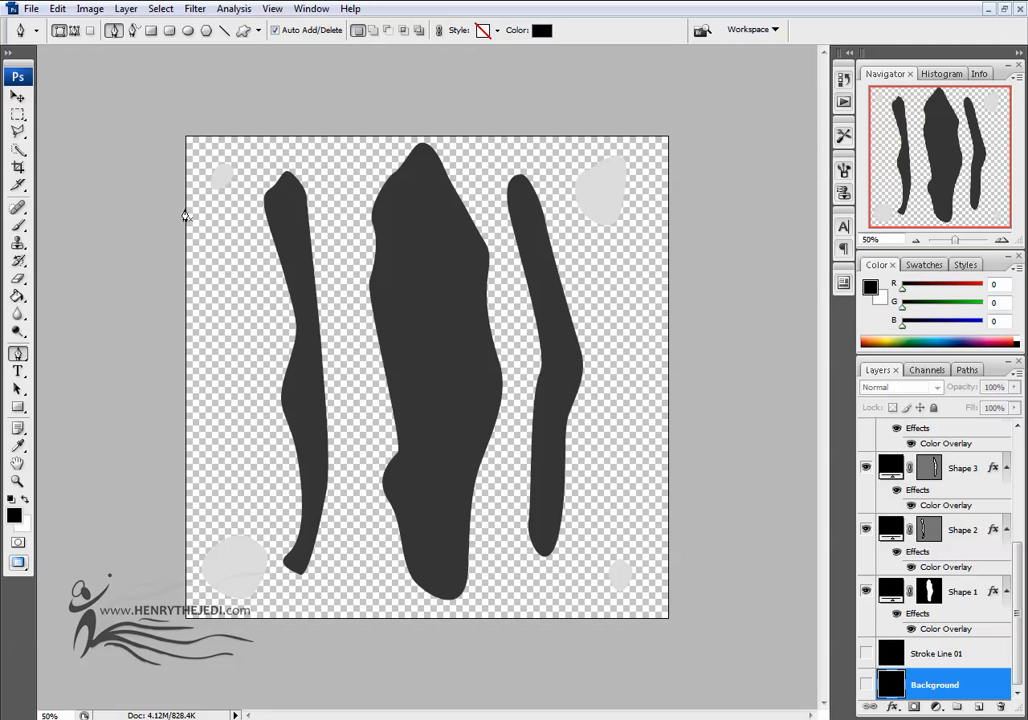
click(31, 9)
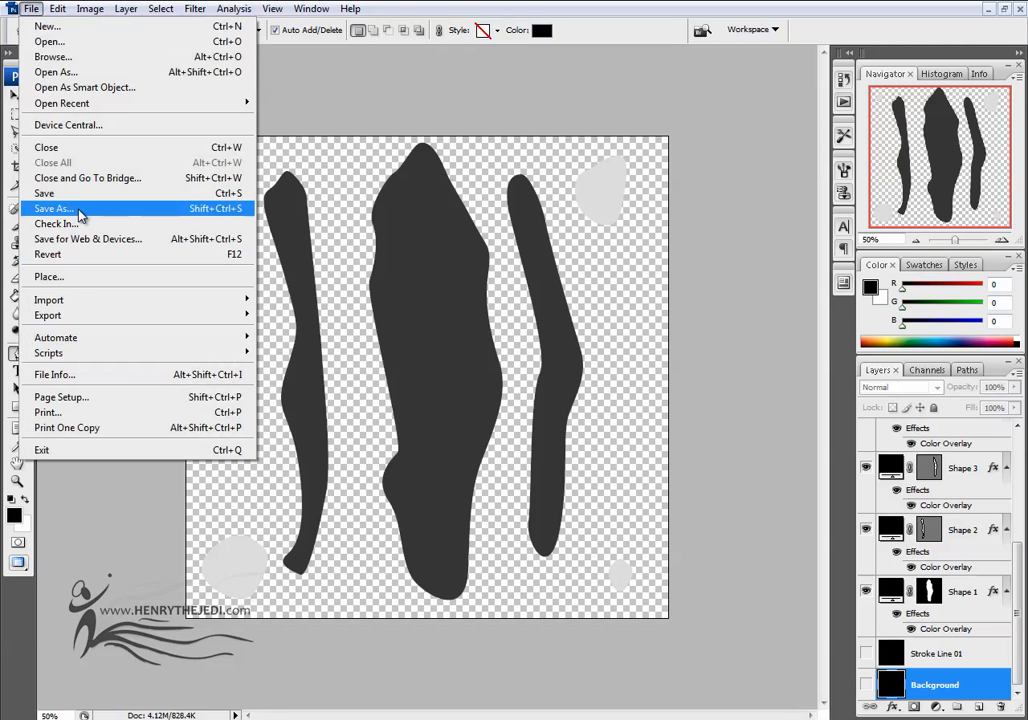
click(78, 211)
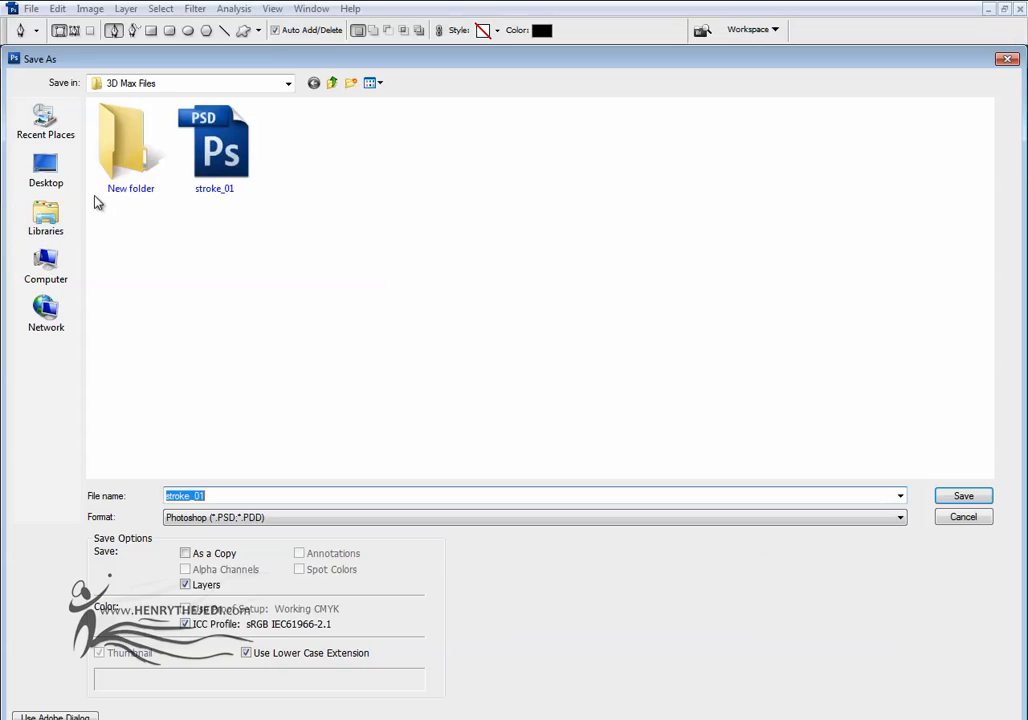
click(245, 518)
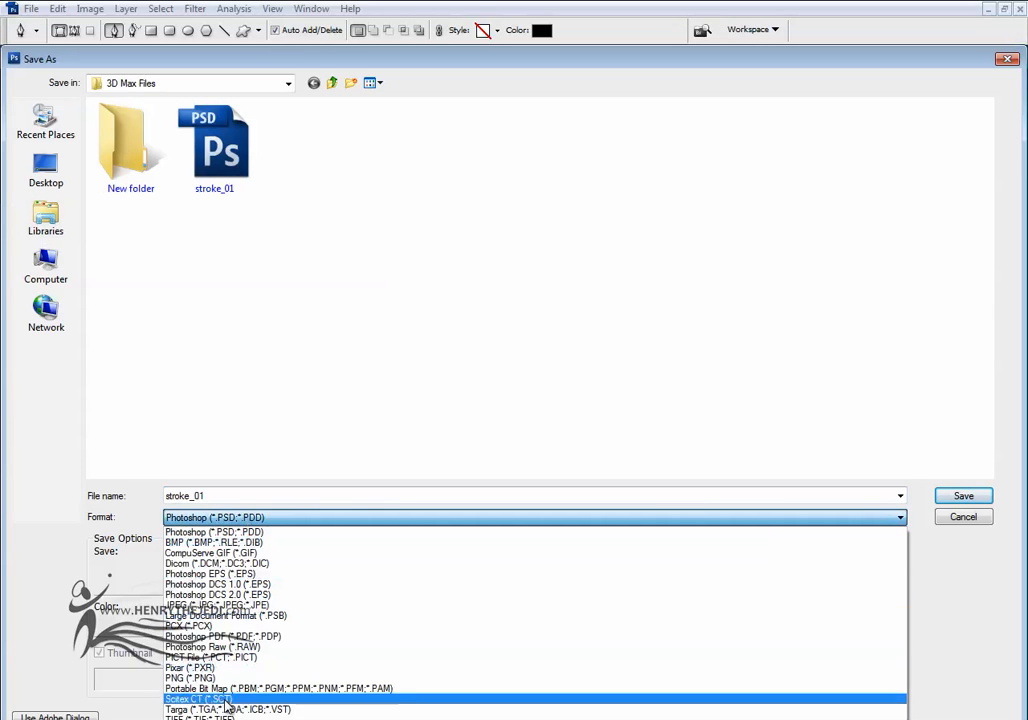
click(366, 59)
drag(365, 55, 368, 22)
click(268, 482)
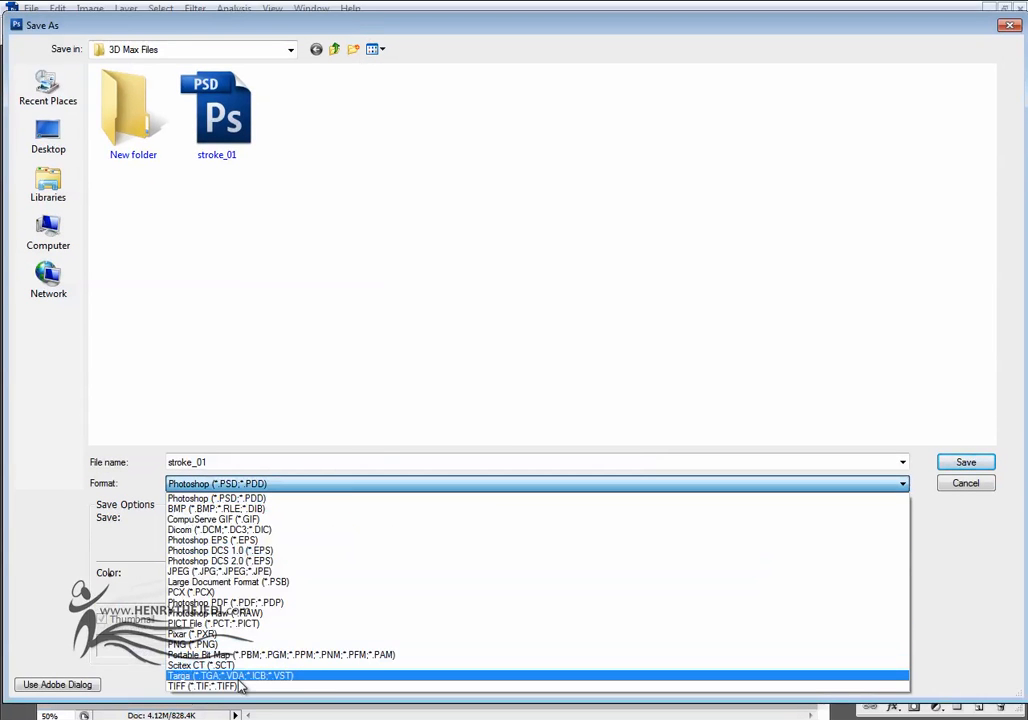
click(238, 676)
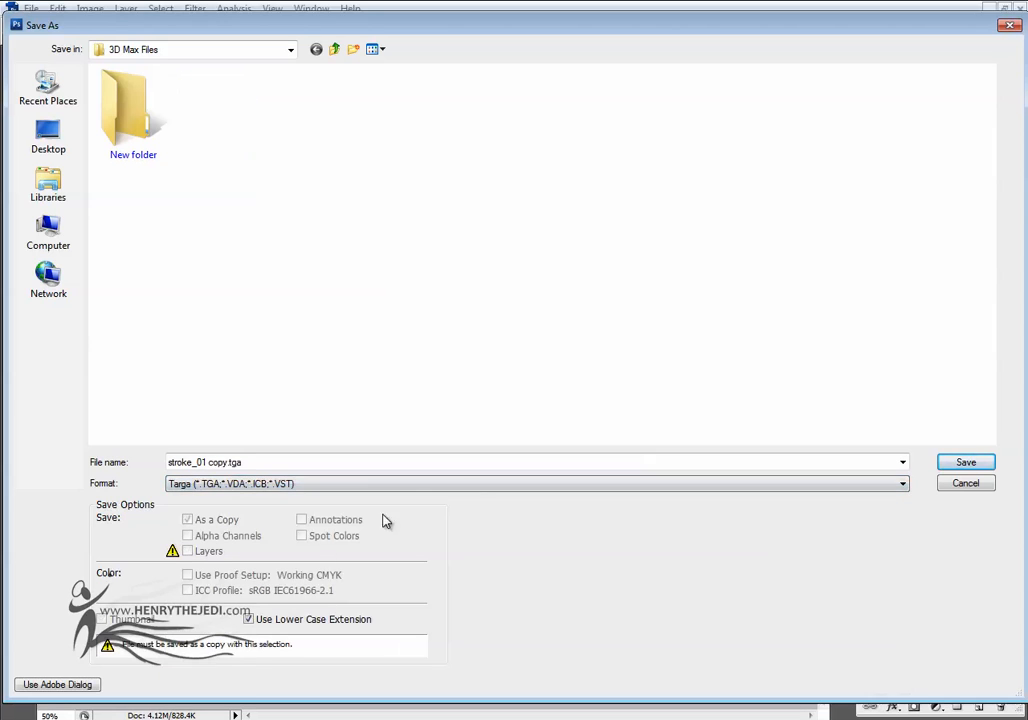
Name the Targa copy stroke_01.tga and save it at 24 bits/pixel.
click(228, 462)
click(210, 462)
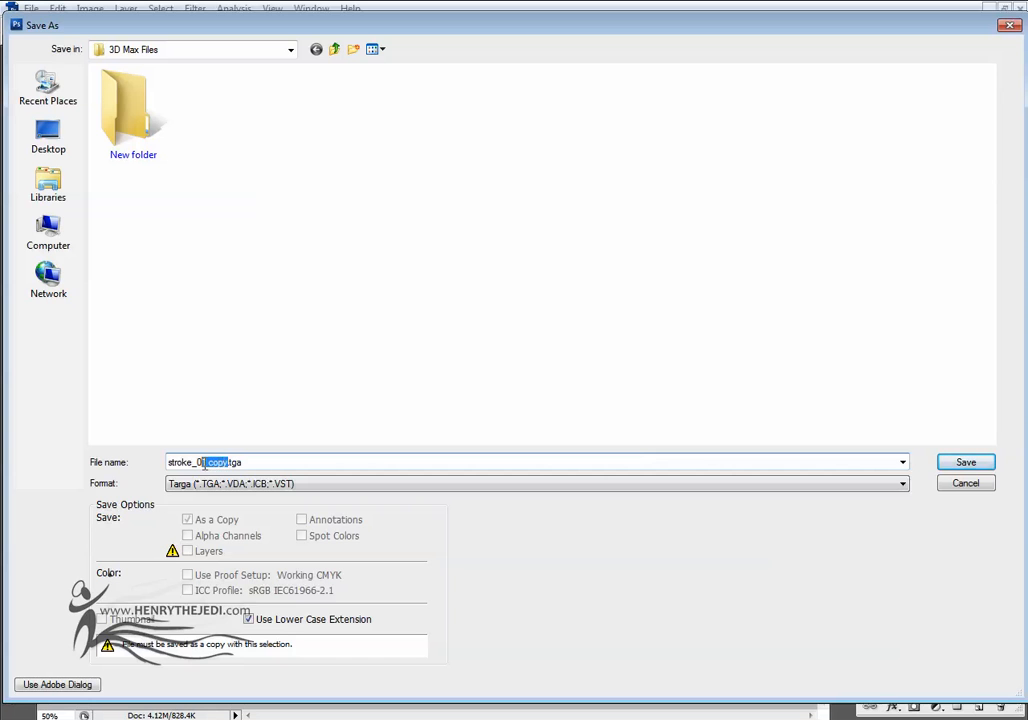
key(BackSpace)
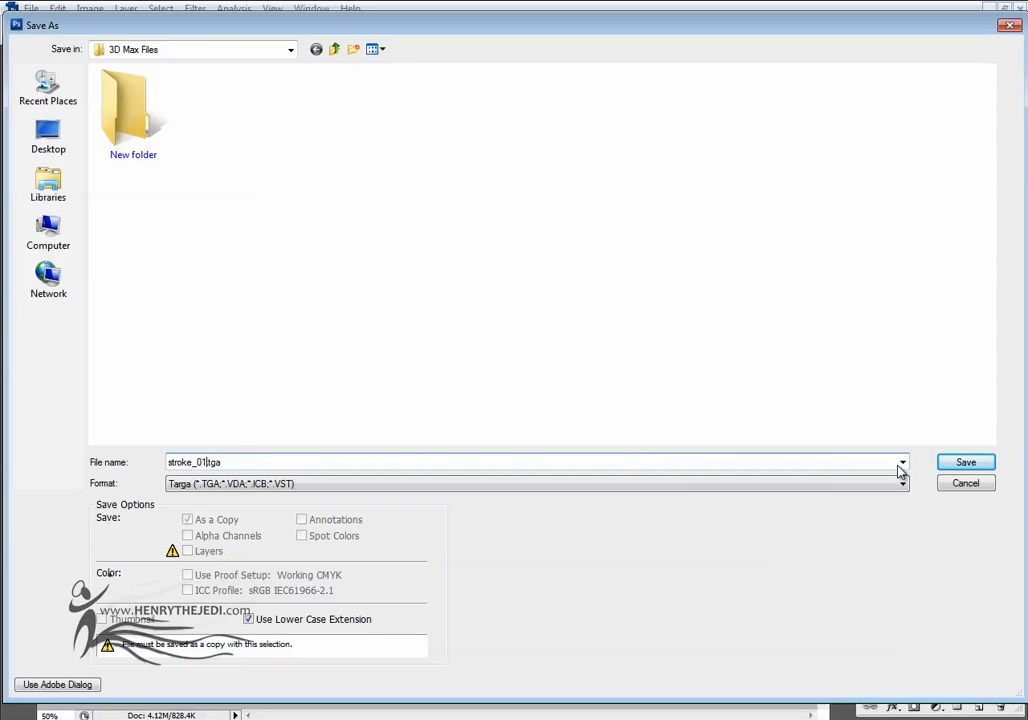
click(962, 464)
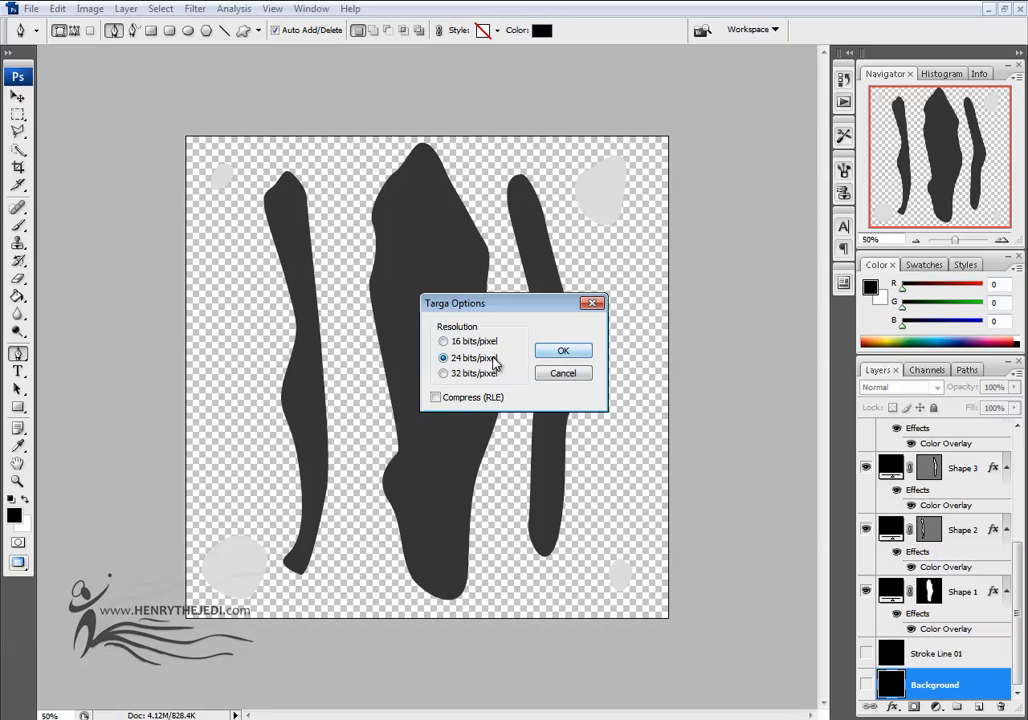
key(Return)
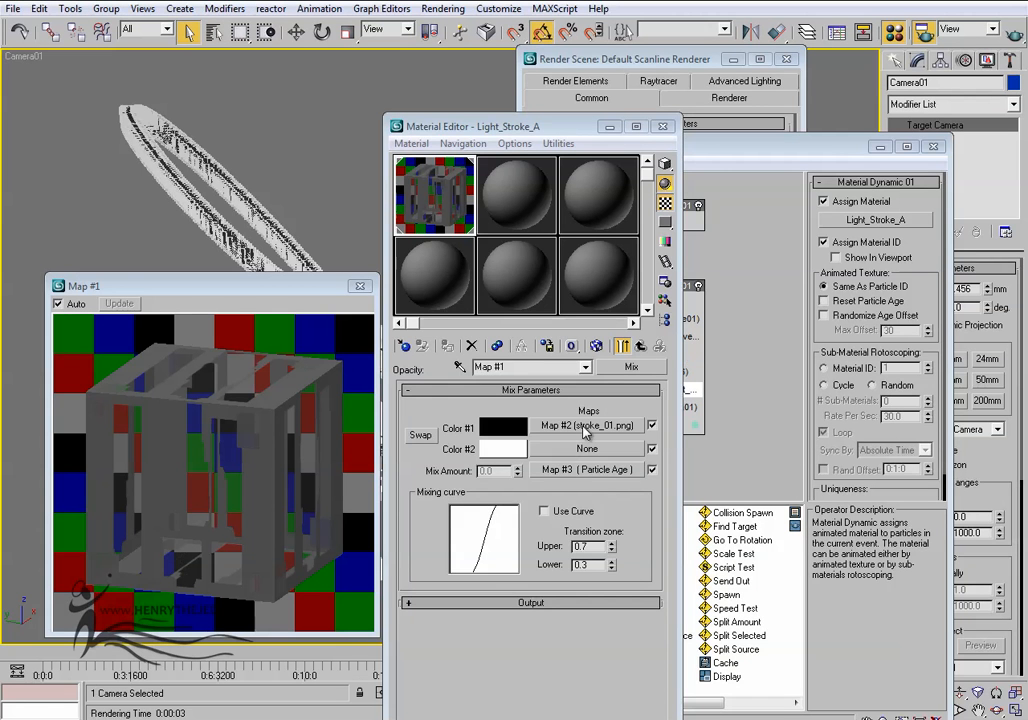
Back in 3ds Max, replace the Mix map's Color #1 bitmap with stroke_01.tga and test-render the Camera01 view.
click(592, 428)
click(603, 589)
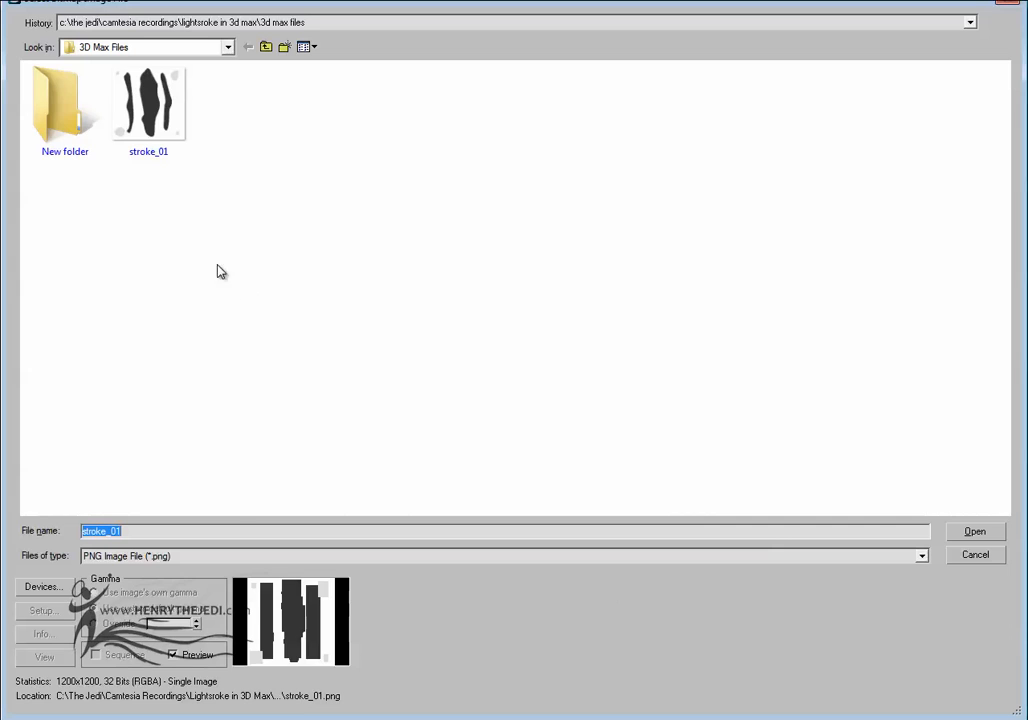
click(277, 556)
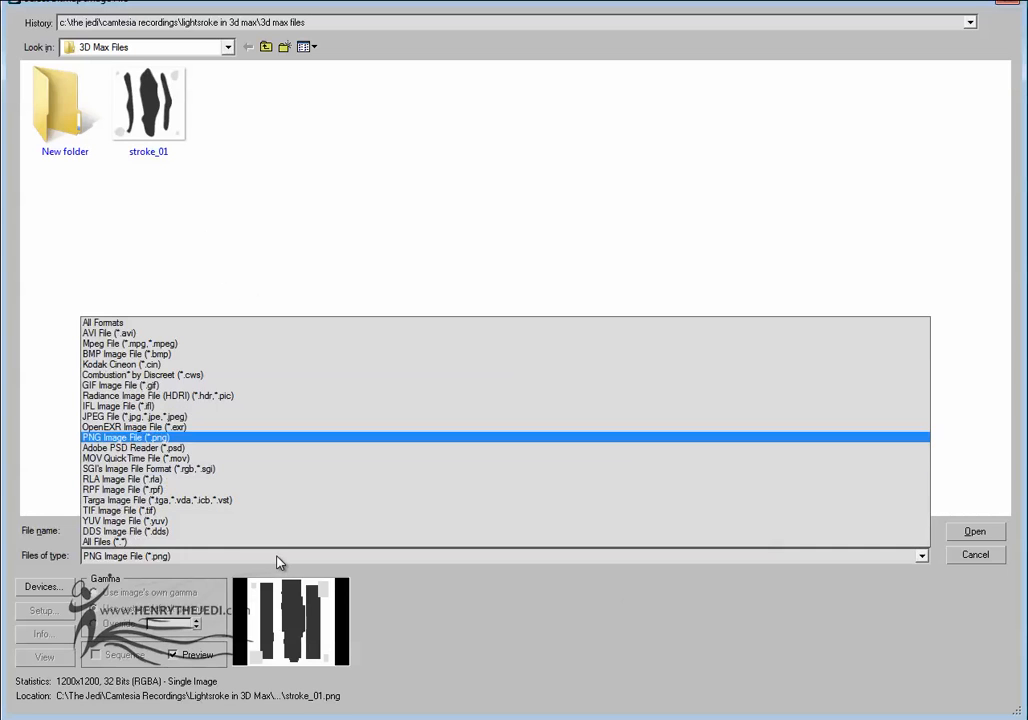
click(282, 543)
click(640, 196)
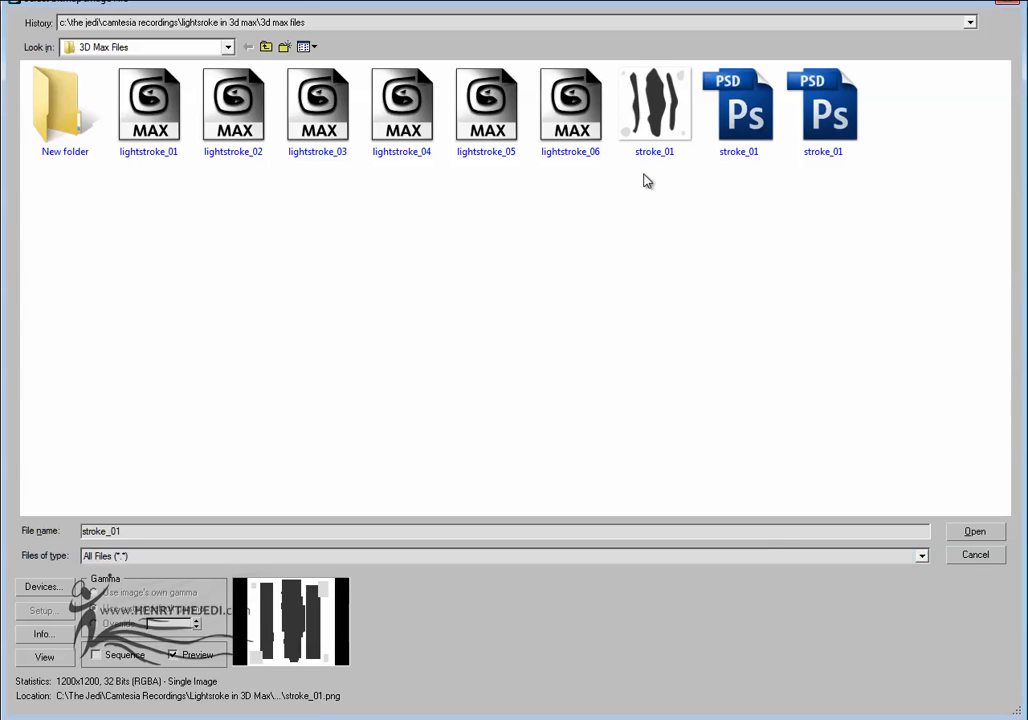
click(755, 130)
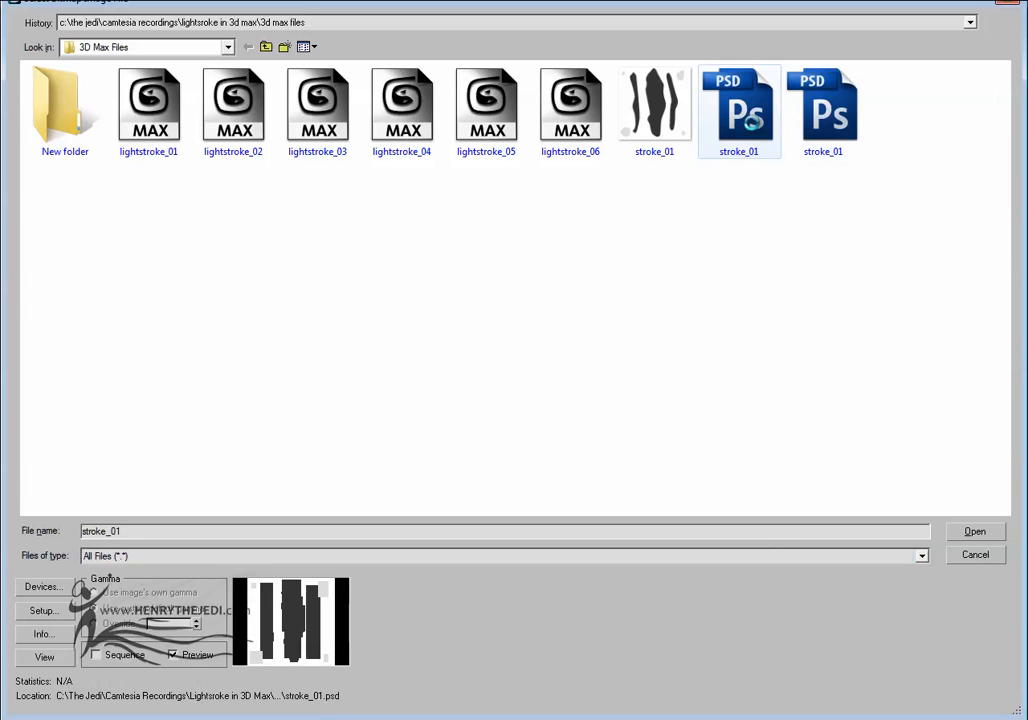
click(848, 113)
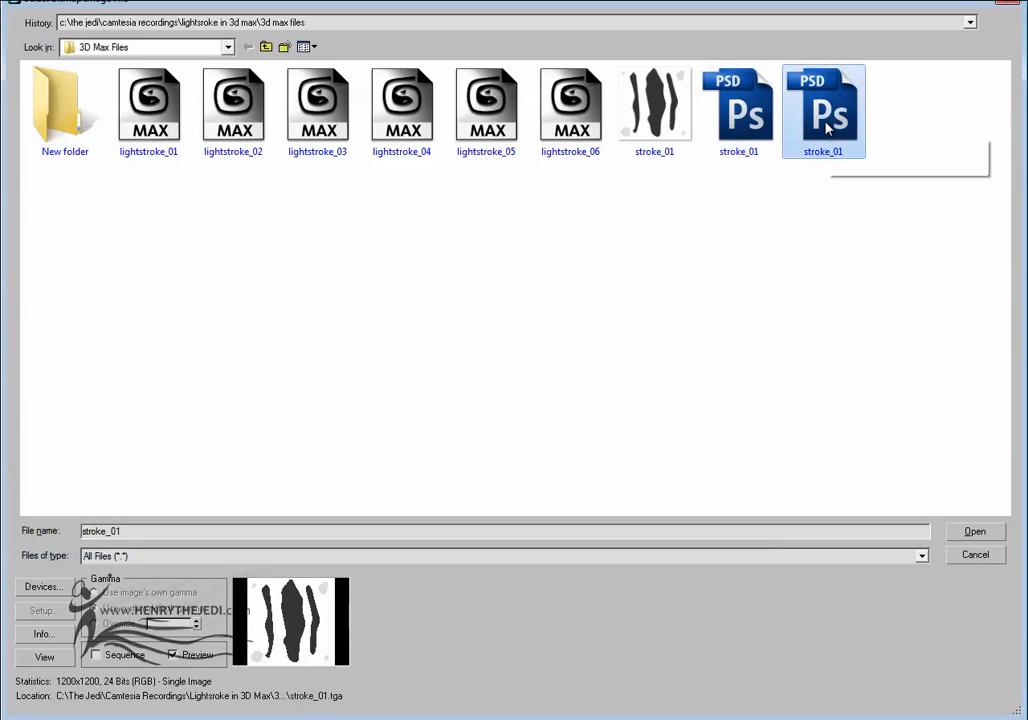
double_click(800, 160)
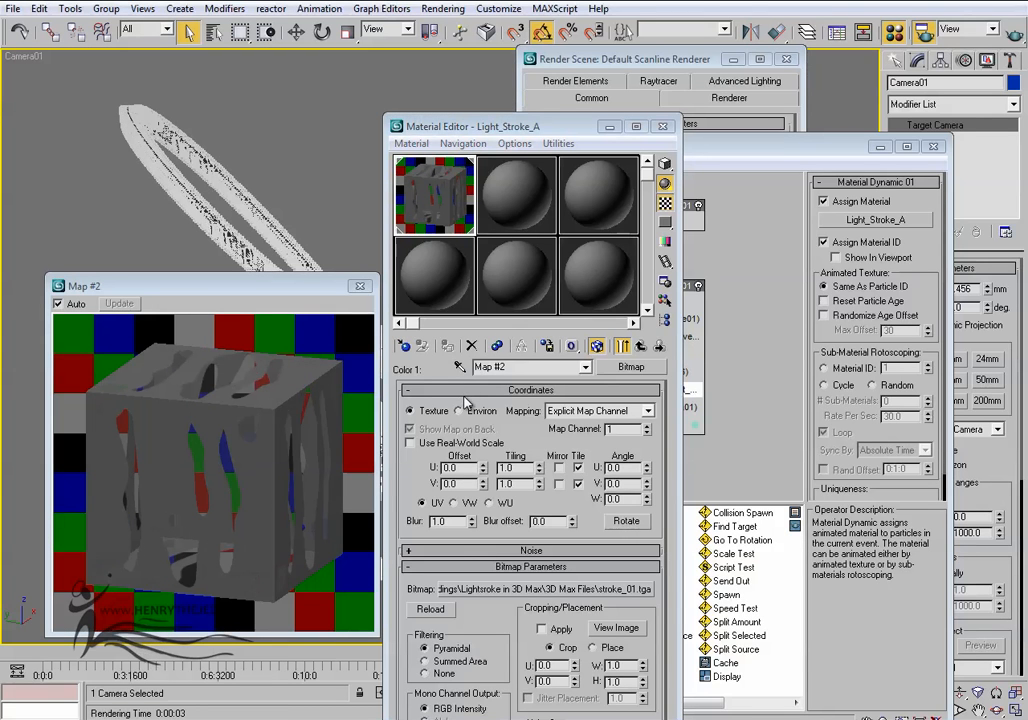
click(1015, 35)
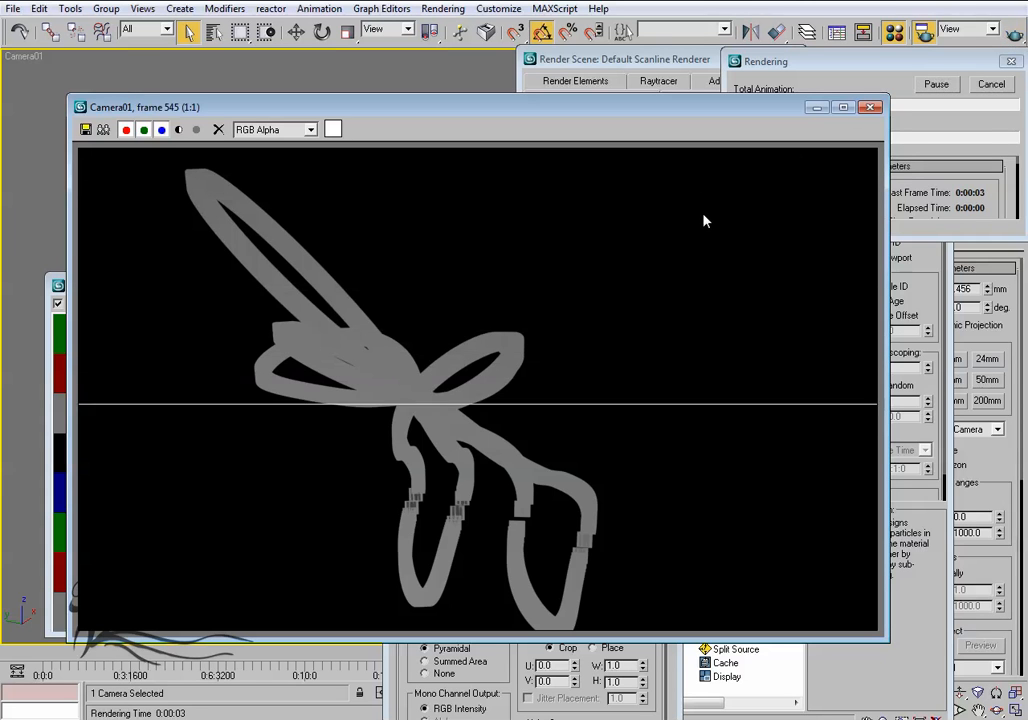
click(870, 107)
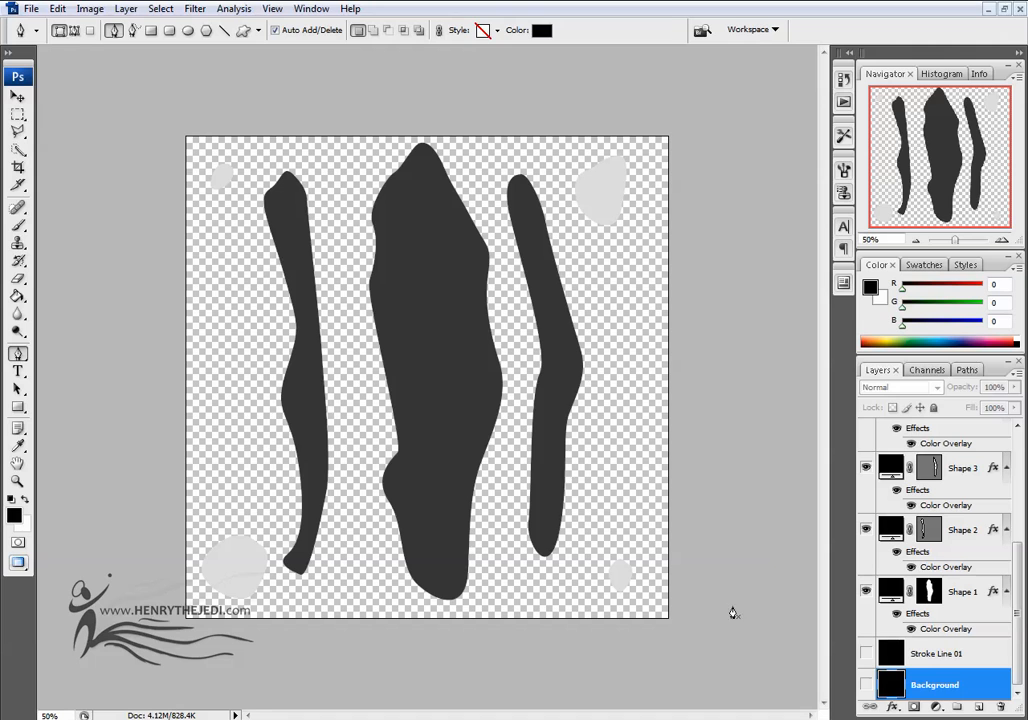
In Photoshop, show the black Background layer and save the image again as a Targa copy, overwriting stroke_01.tga.
click(865, 685)
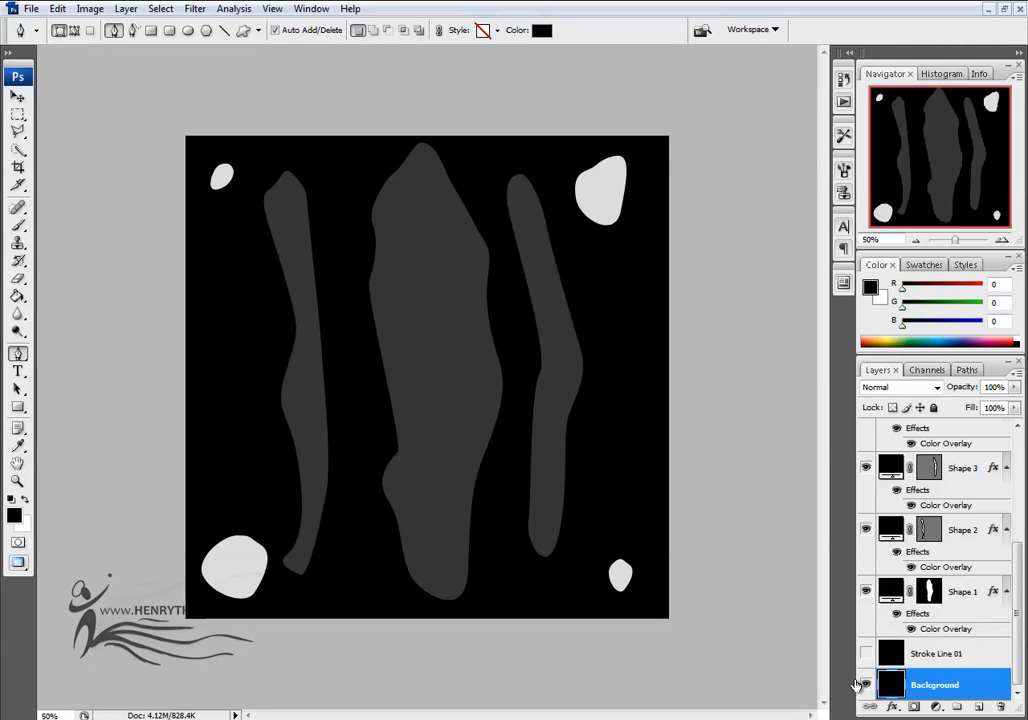
click(31, 9)
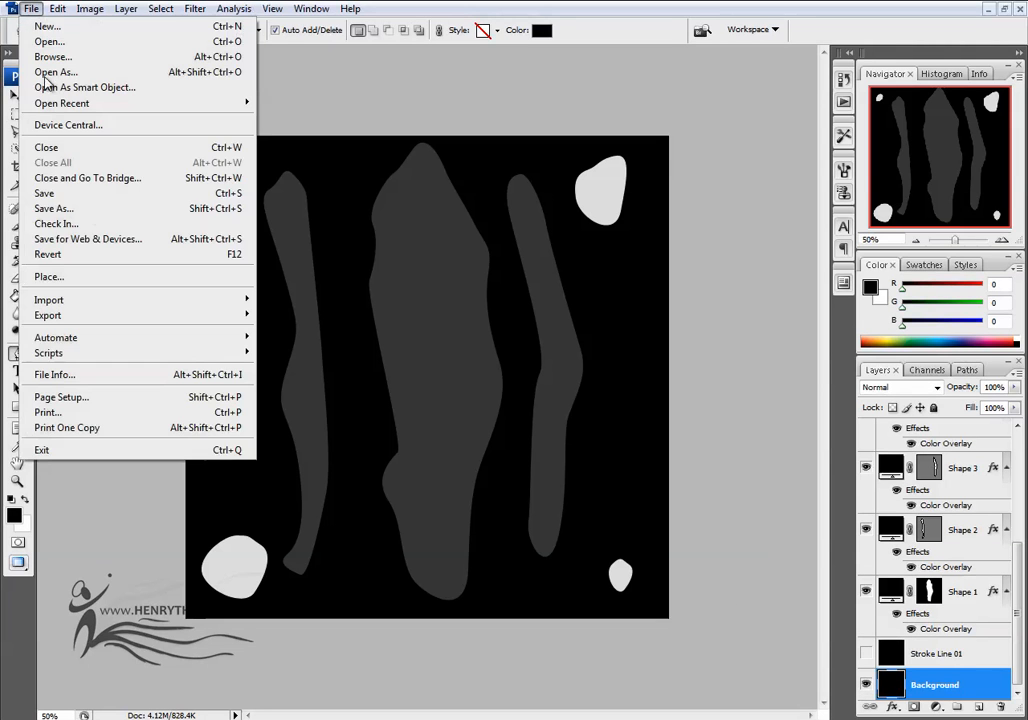
click(100, 209)
click(291, 483)
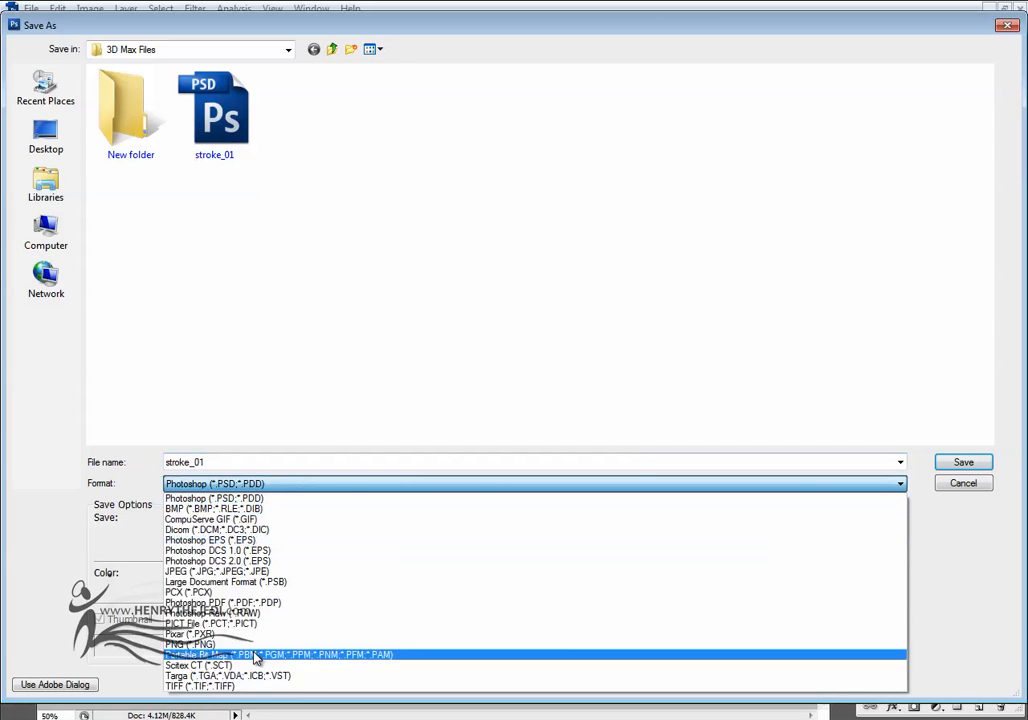
click(236, 675)
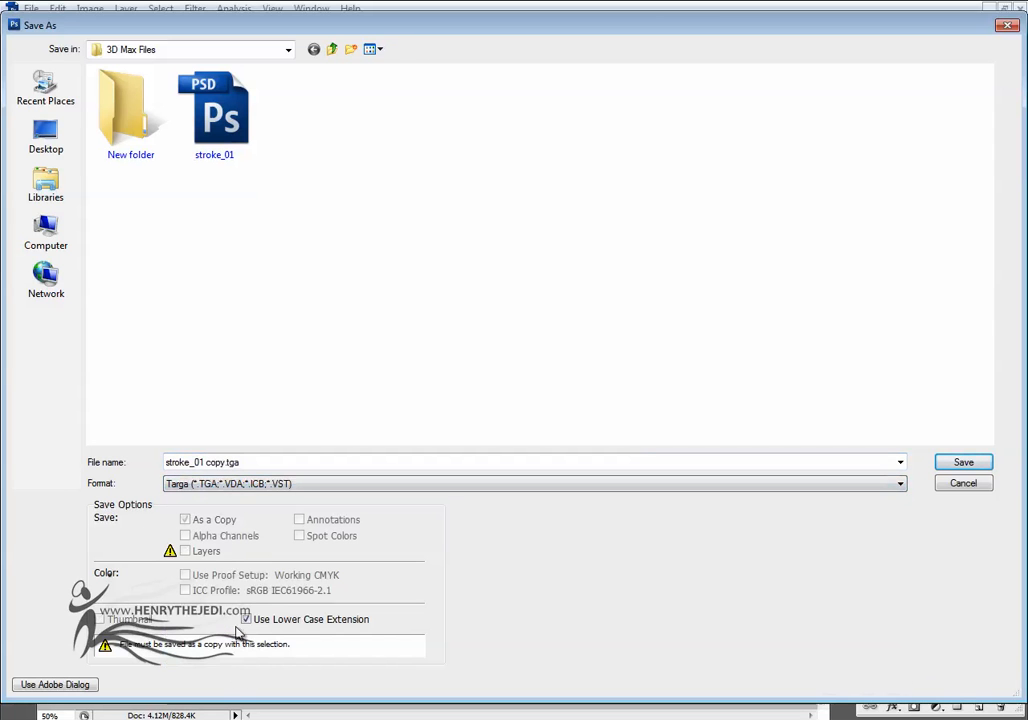
click(232, 110)
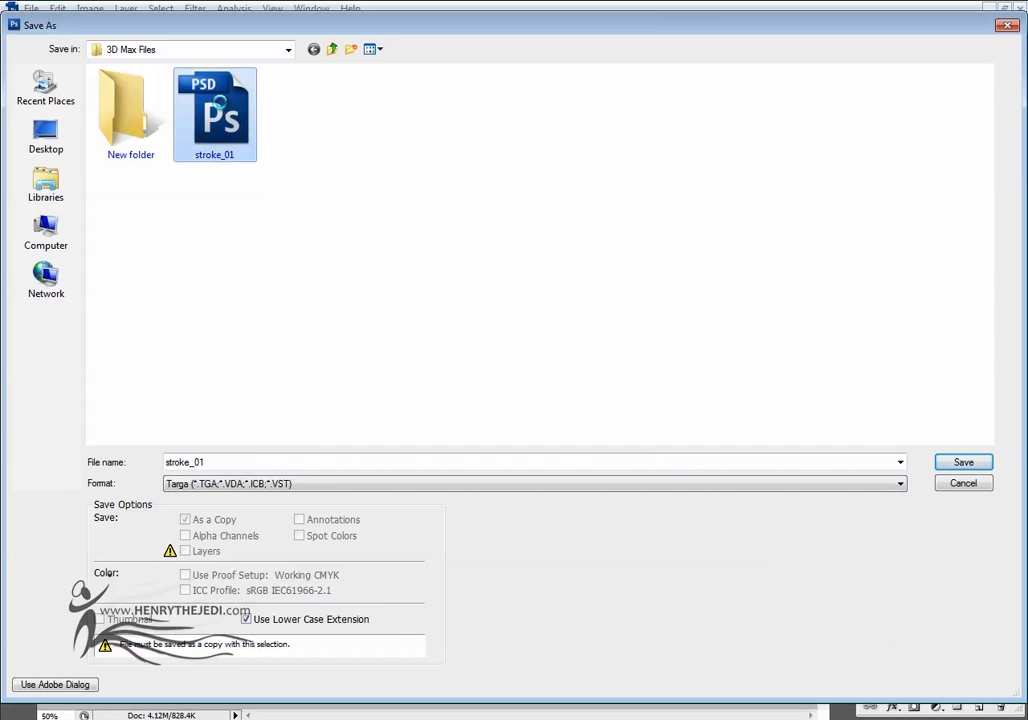
key(Return)
click(569, 367)
click(567, 357)
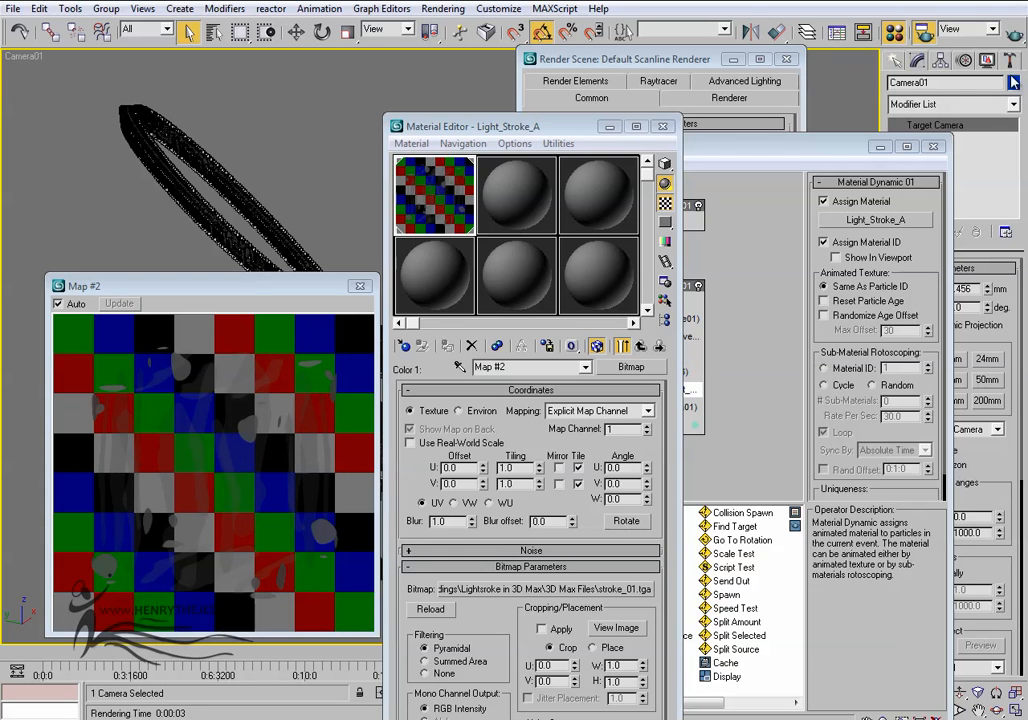
In 3ds Max, render the Camera01 view to check the updated stroke_01.tga opacity and minimize the rendered frame.
click(1015, 34)
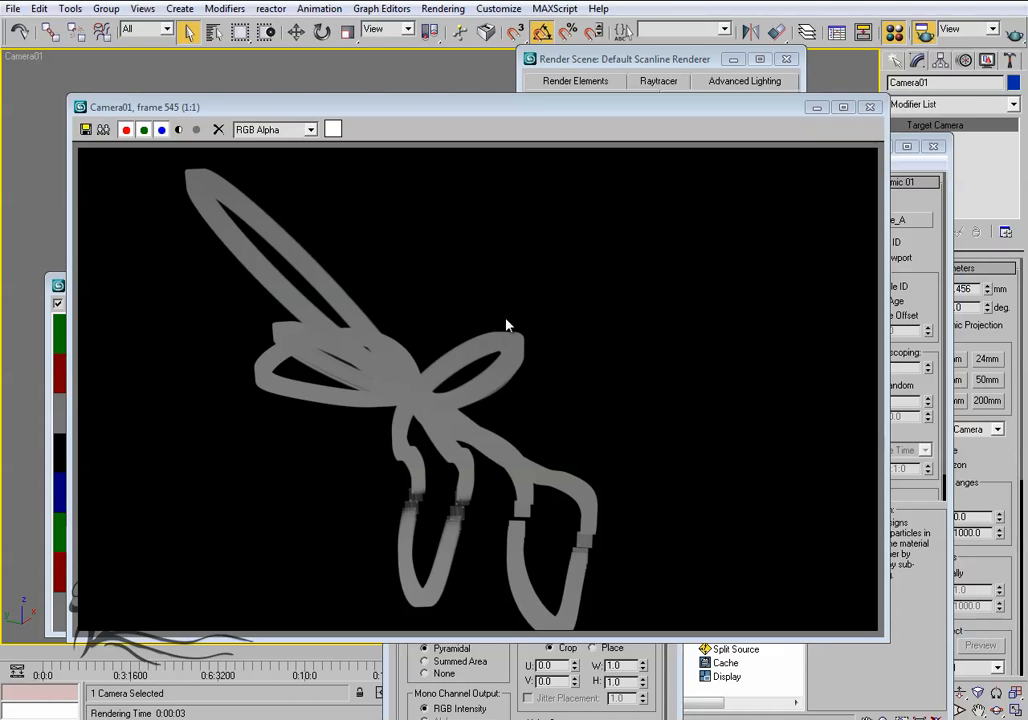
click(816, 108)
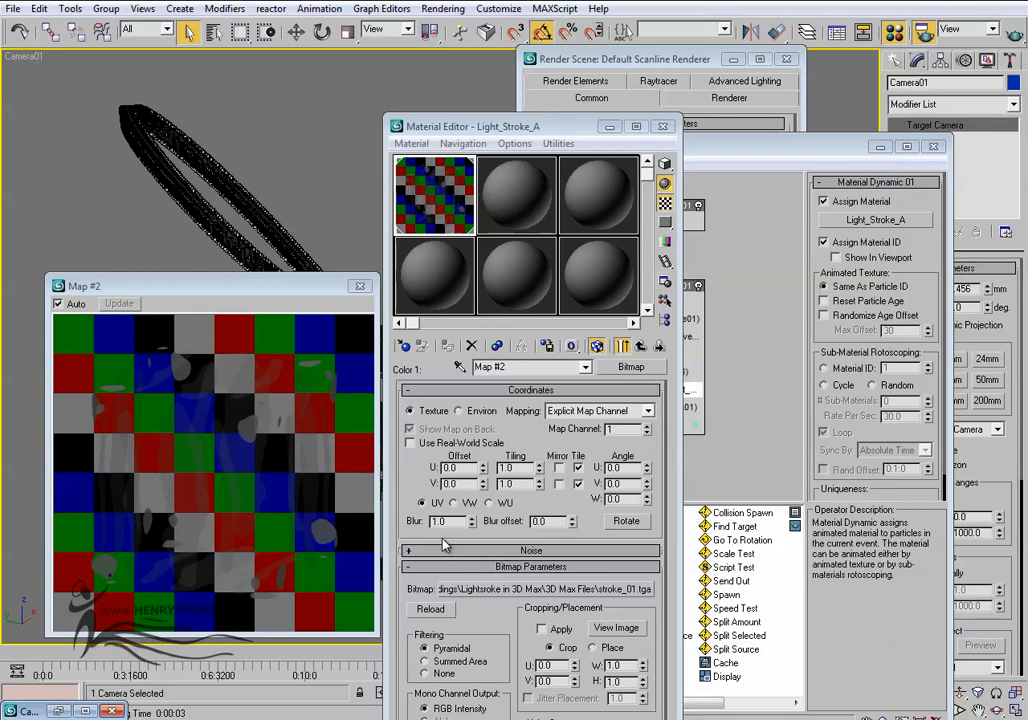
drag(410, 502, 410, 488)
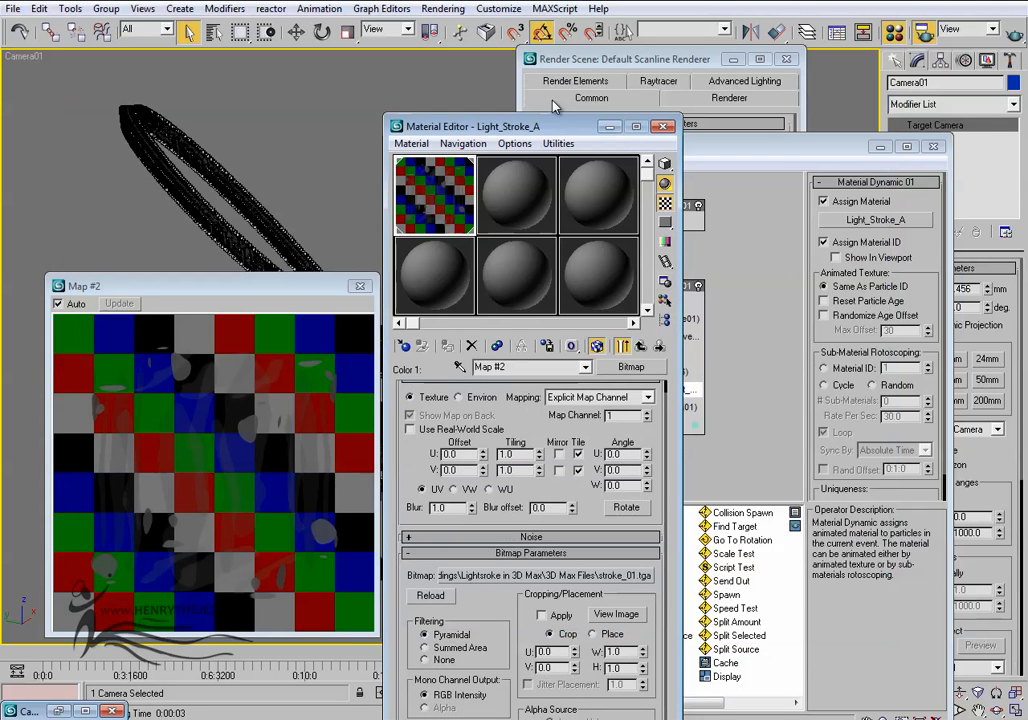
Return to Light_Stroke_A's opacity Mix map and set its Color #2 to black.
drag(543, 128, 562, 23)
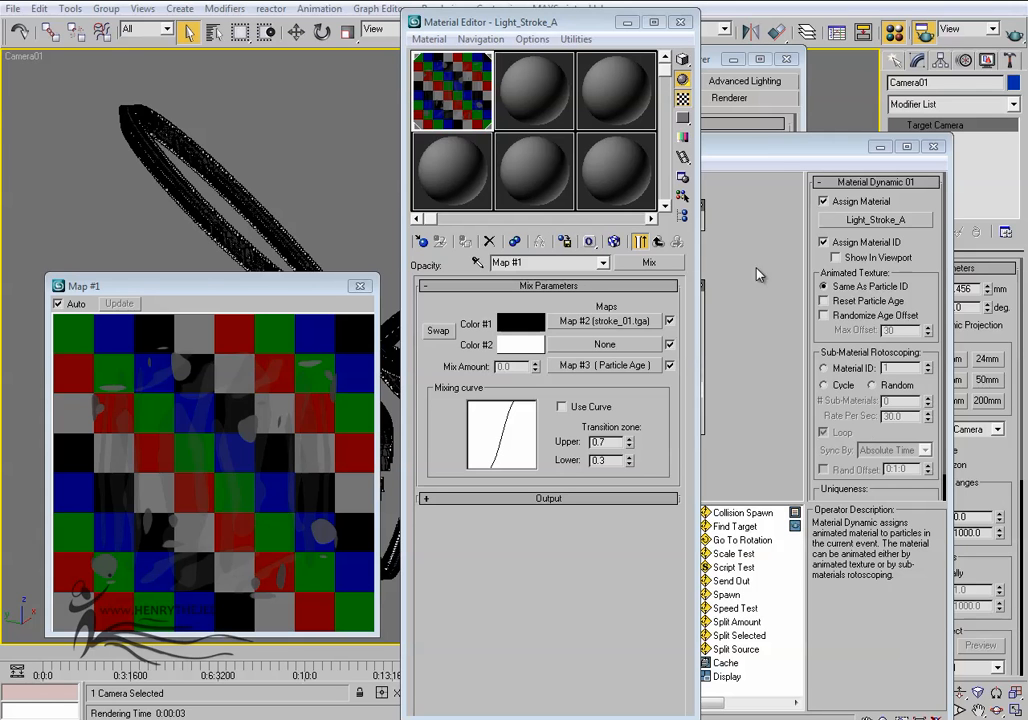
click(658, 241)
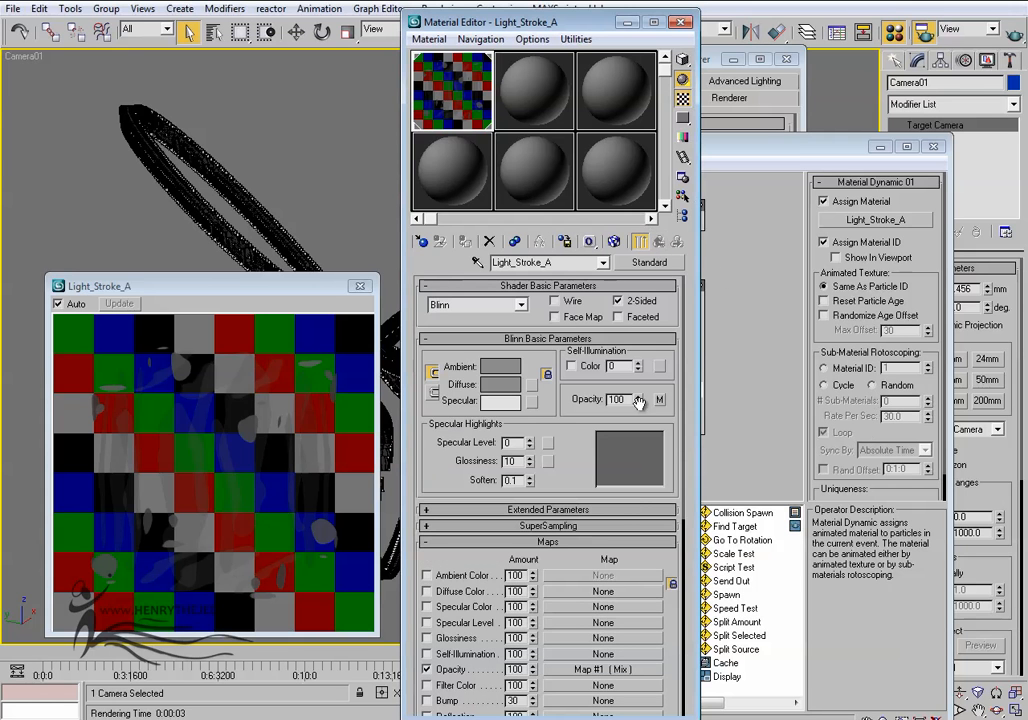
click(585, 669)
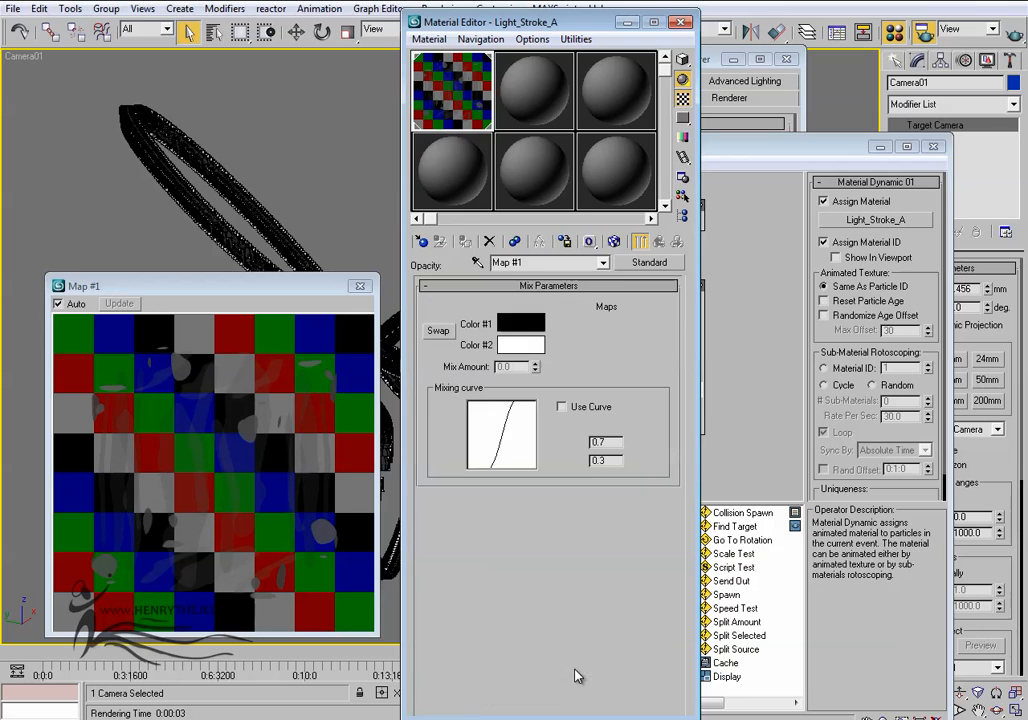
click(517, 350)
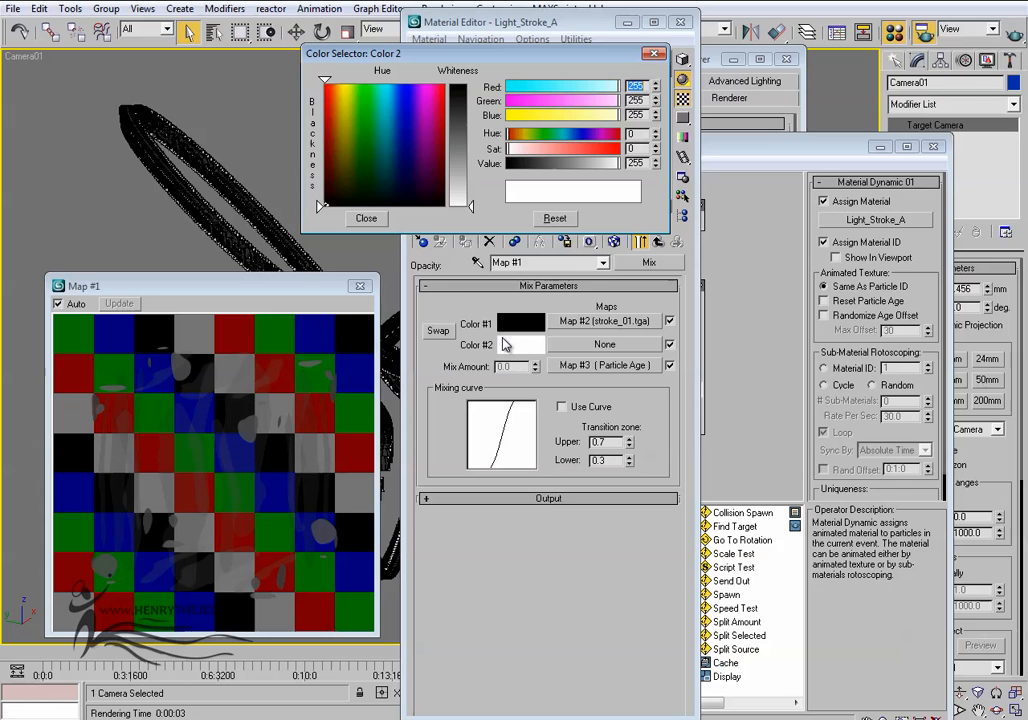
drag(459, 200, 455, 90)
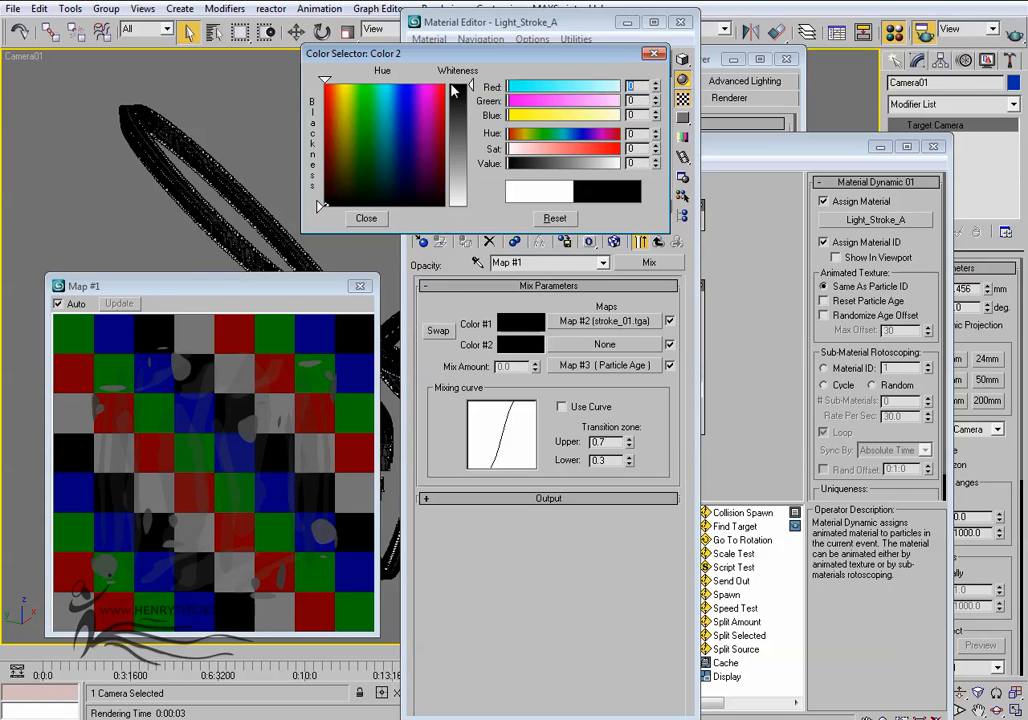
click(368, 217)
Render the Camera01 view, toggle the alpha channel display on and off, and close the rendered frame.
click(1014, 37)
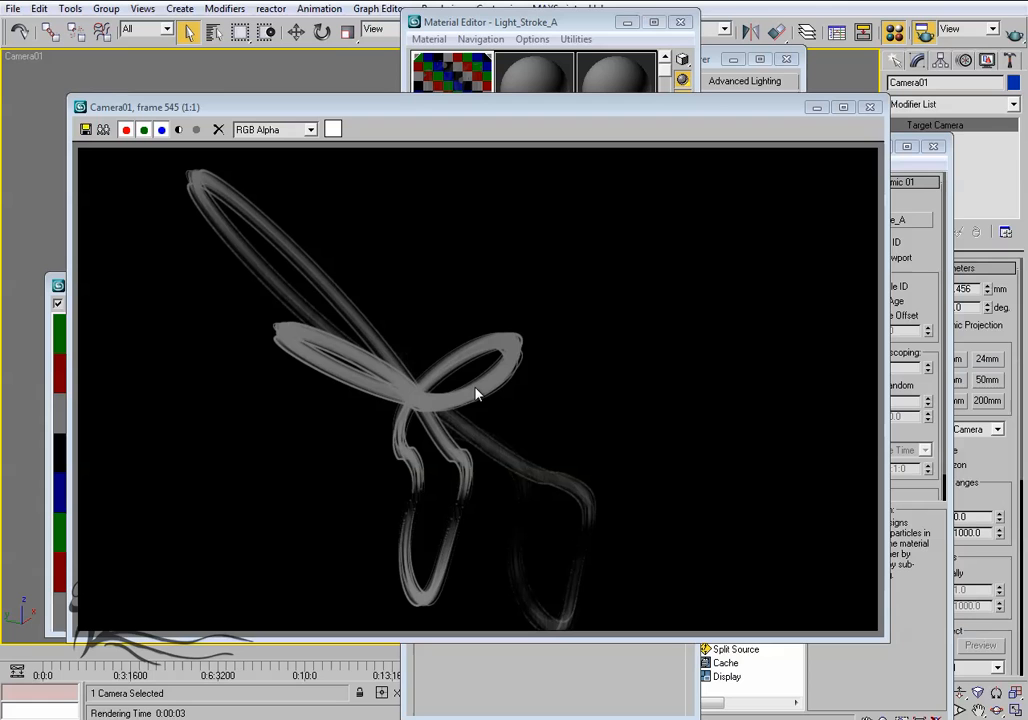
click(179, 130)
click(179, 130)
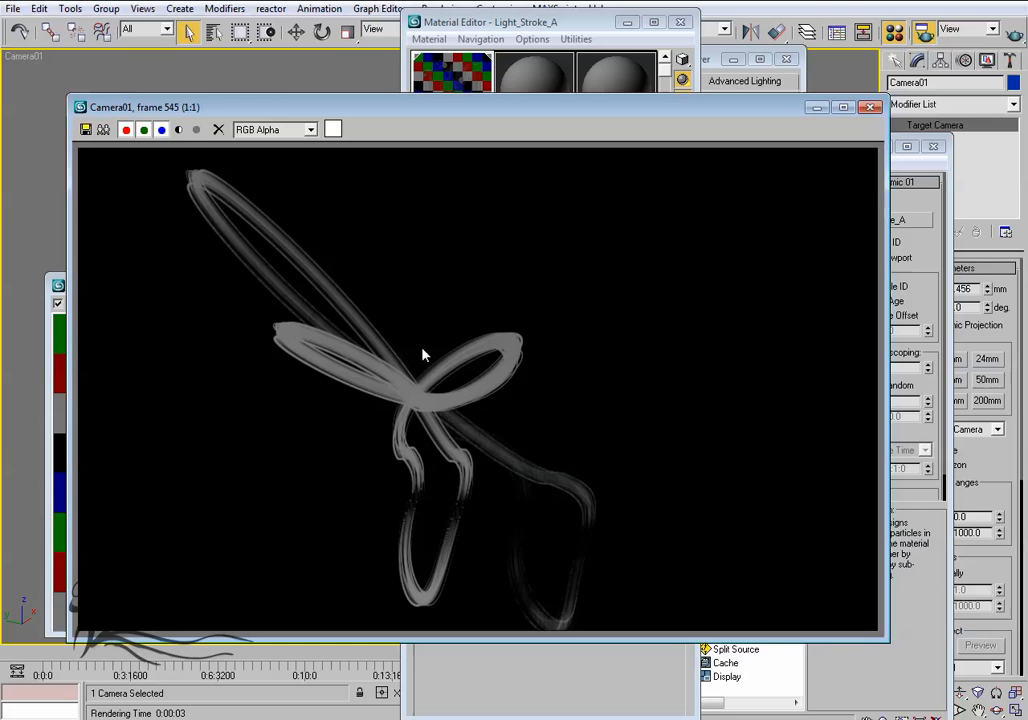
click(871, 108)
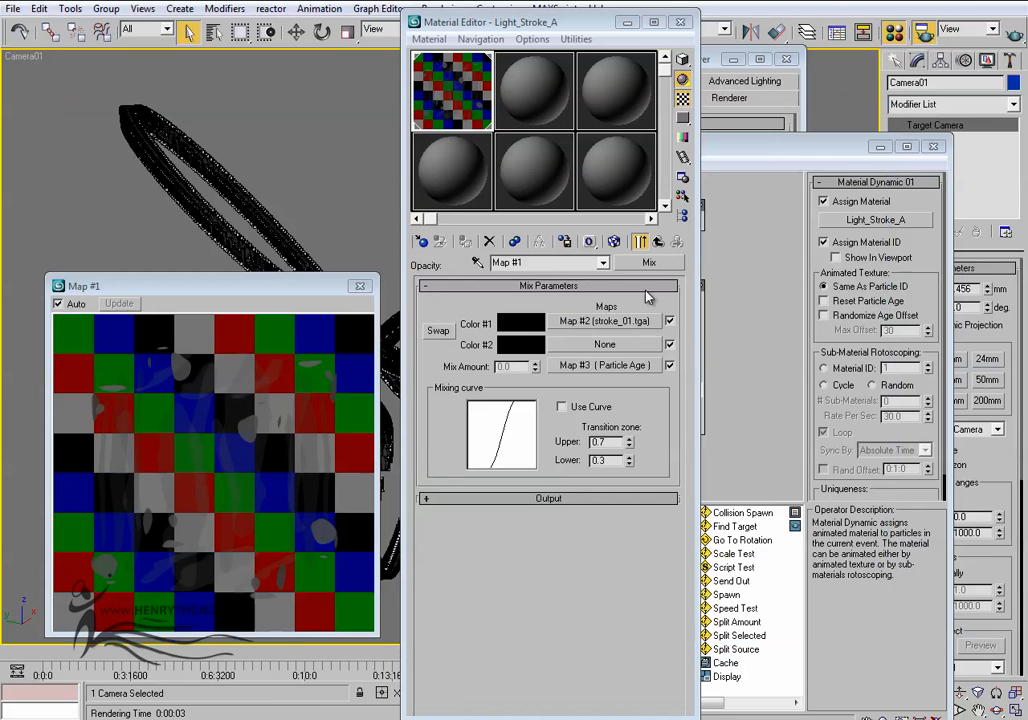
Return to Light_Stroke_A's top level and set its ambient, diffuse and specular colors to pure white.
click(661, 243)
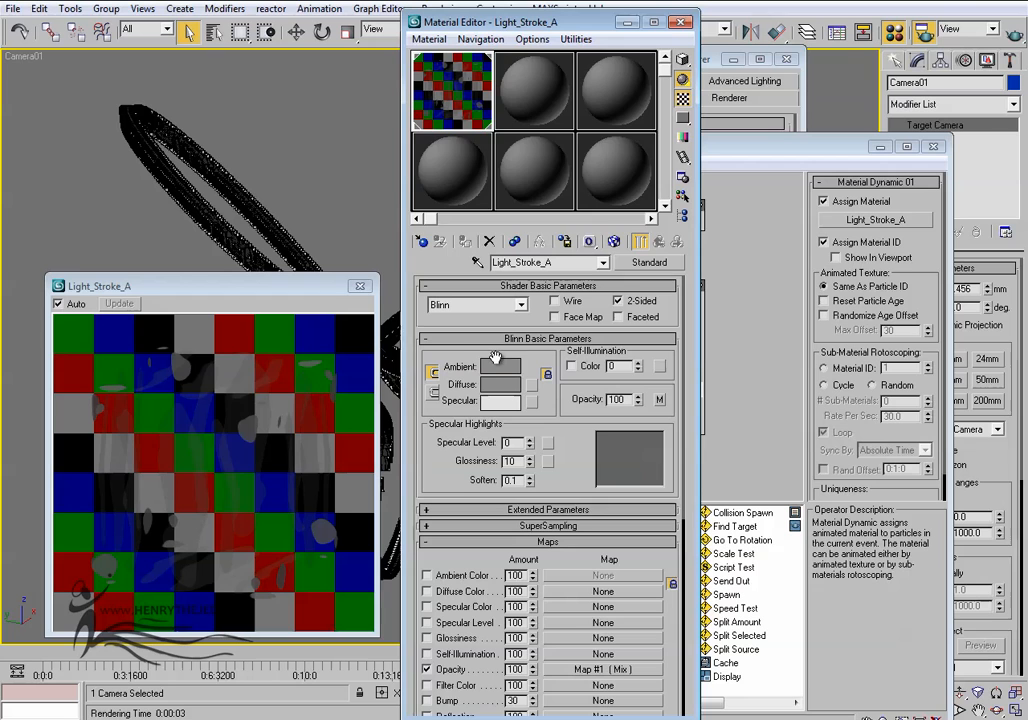
click(499, 366)
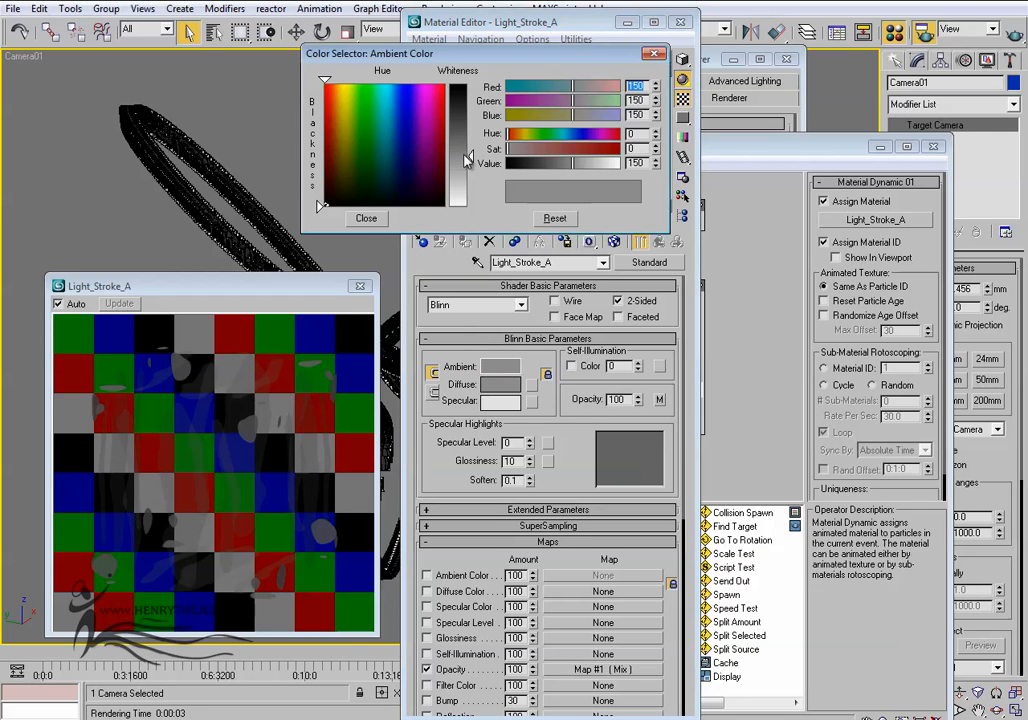
drag(466, 158, 463, 88)
click(366, 218)
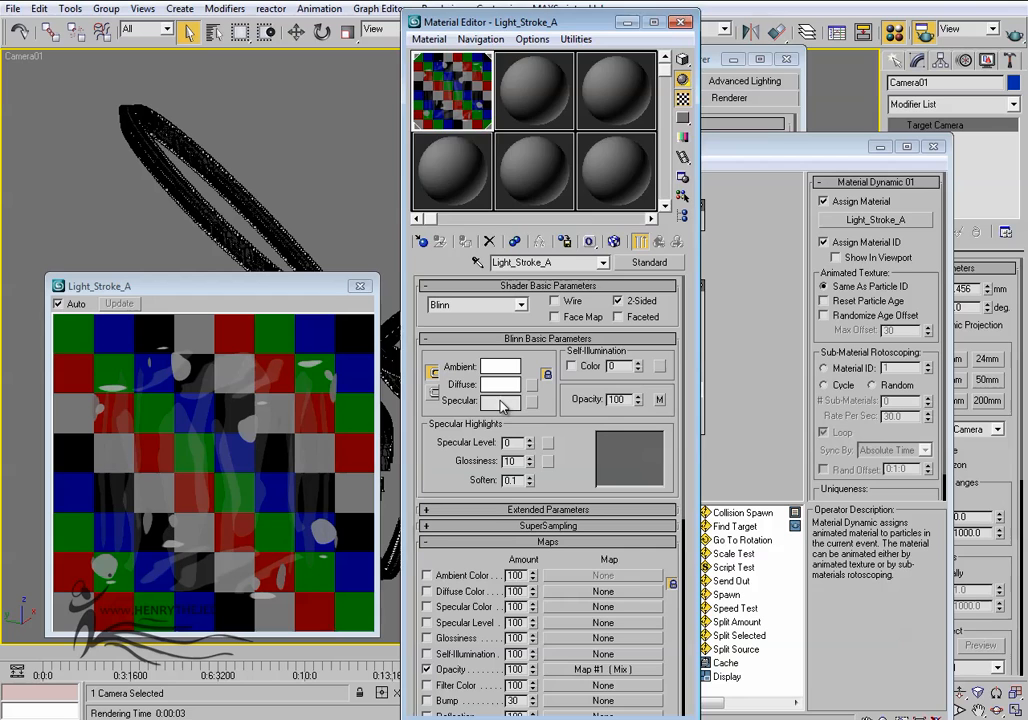
click(502, 404)
drag(463, 160, 463, 88)
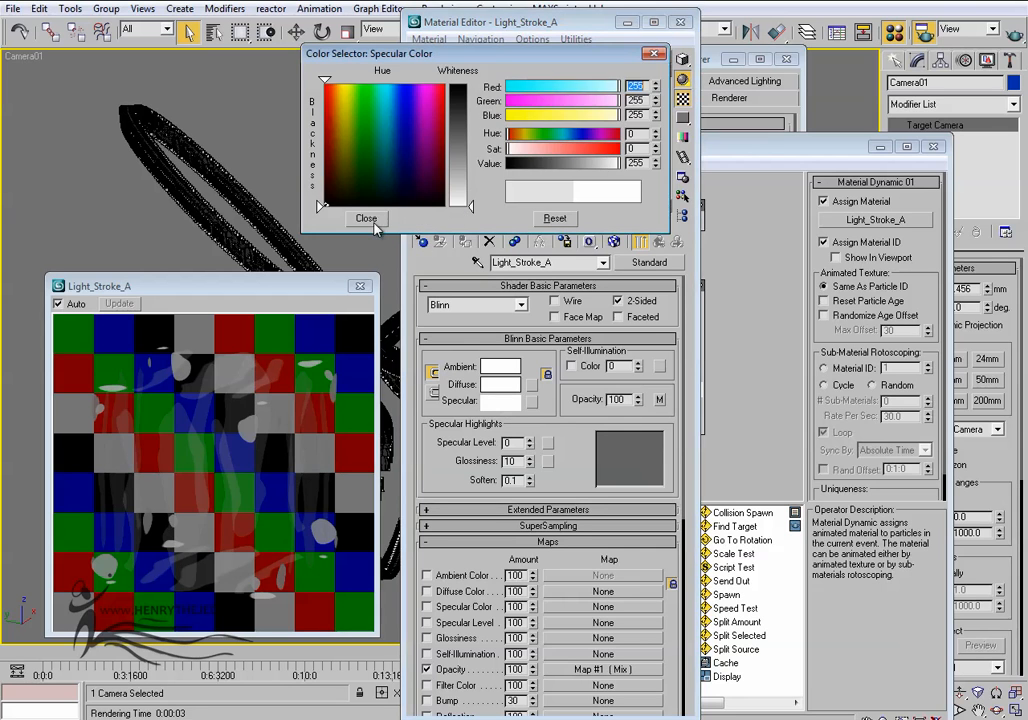
click(366, 218)
Render the Camera01 view and close the frame, and minimize the Material Editor, Particle View and Render Scene windows.
click(1014, 34)
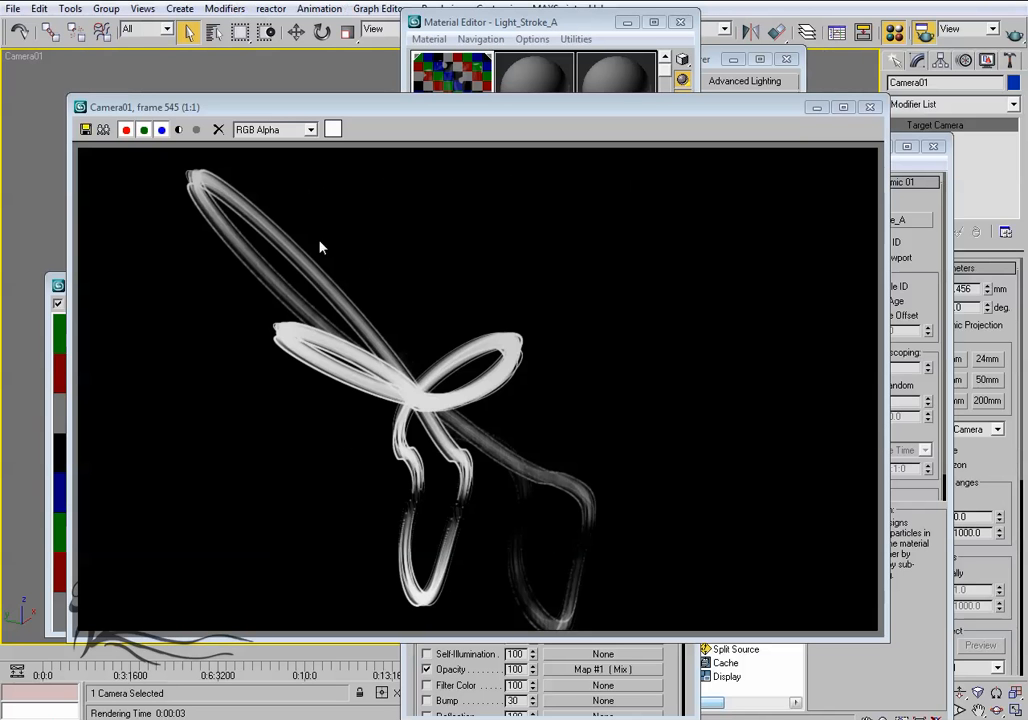
click(869, 107)
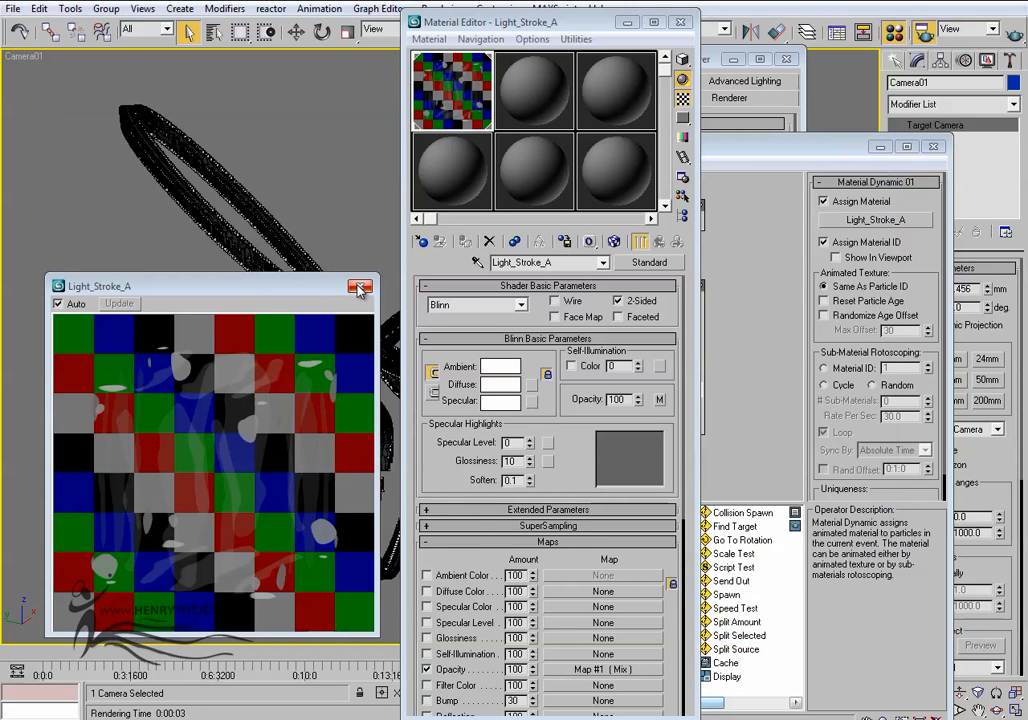
drag(200, 286, 740, 283)
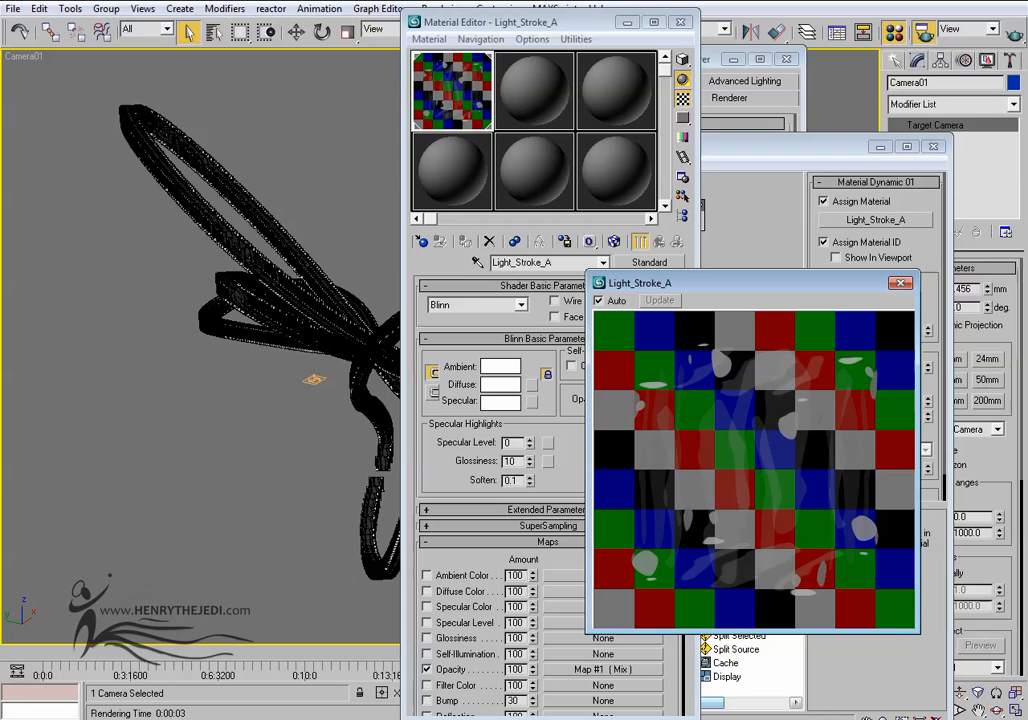
click(627, 22)
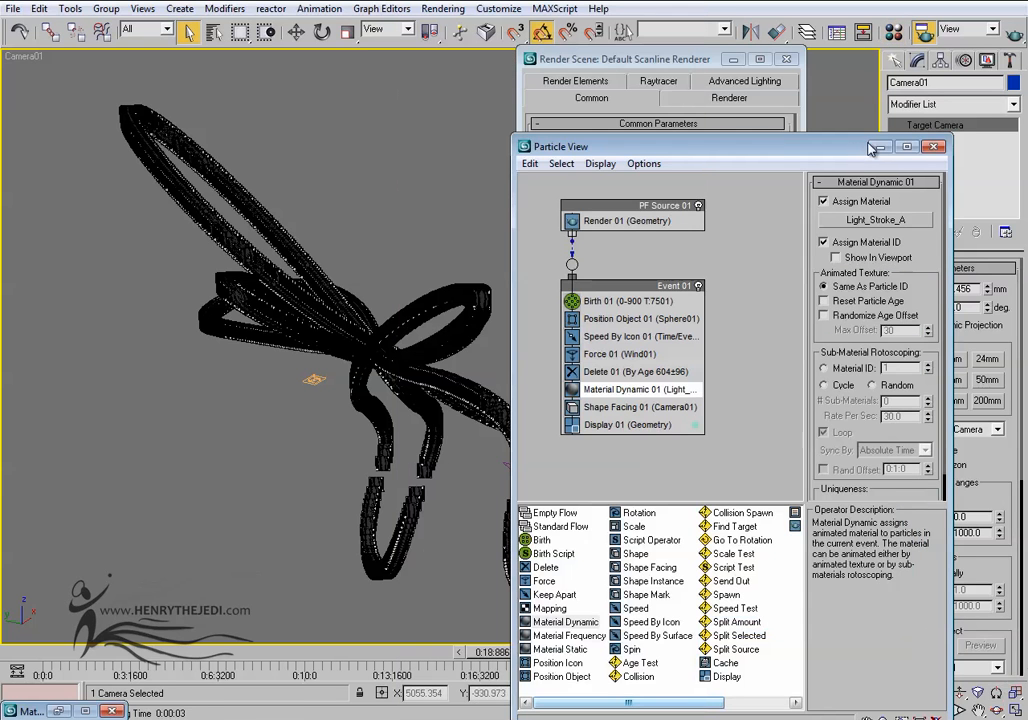
click(880, 147)
click(733, 60)
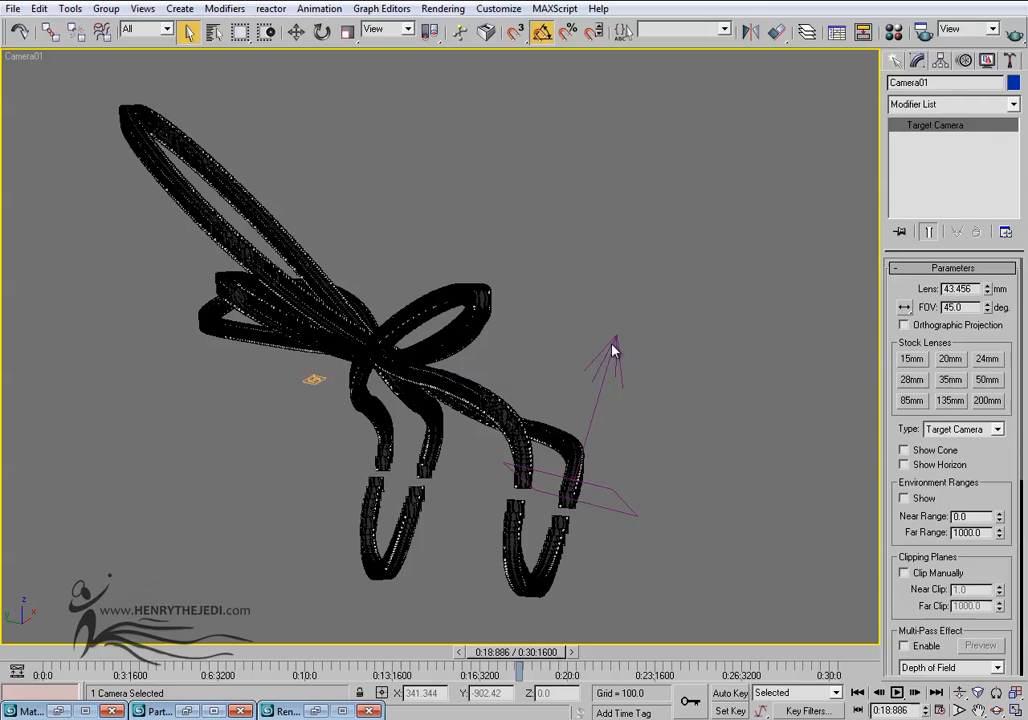
Select Camera01.Target and move it to the world origin by zeroing its X, Y and Z position.
key(alt+w)
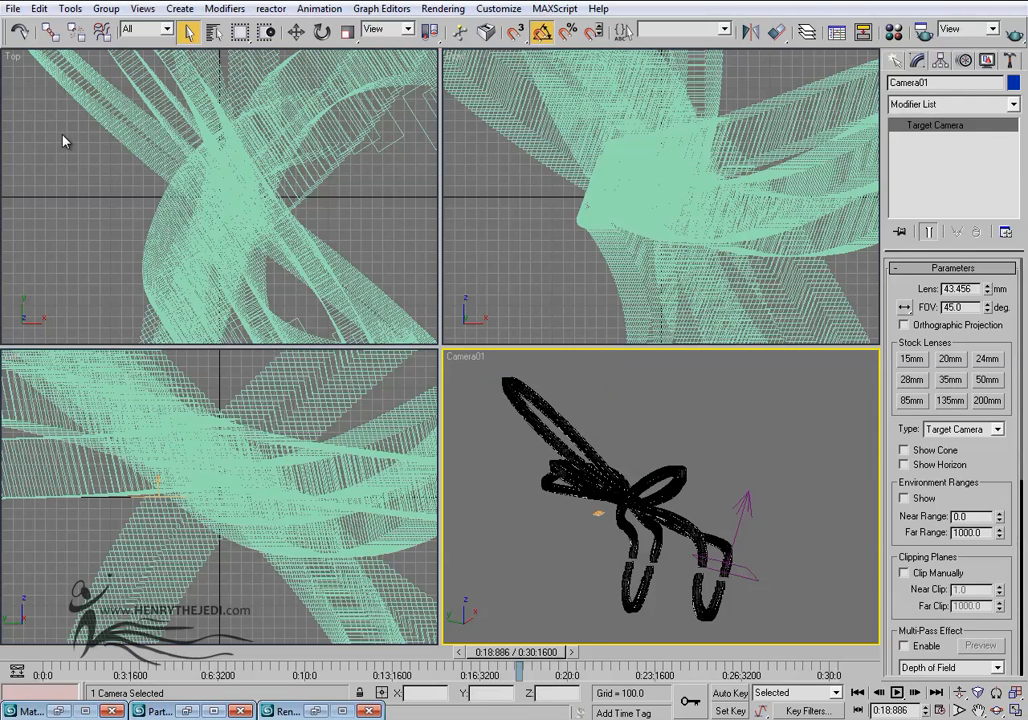
click(213, 33)
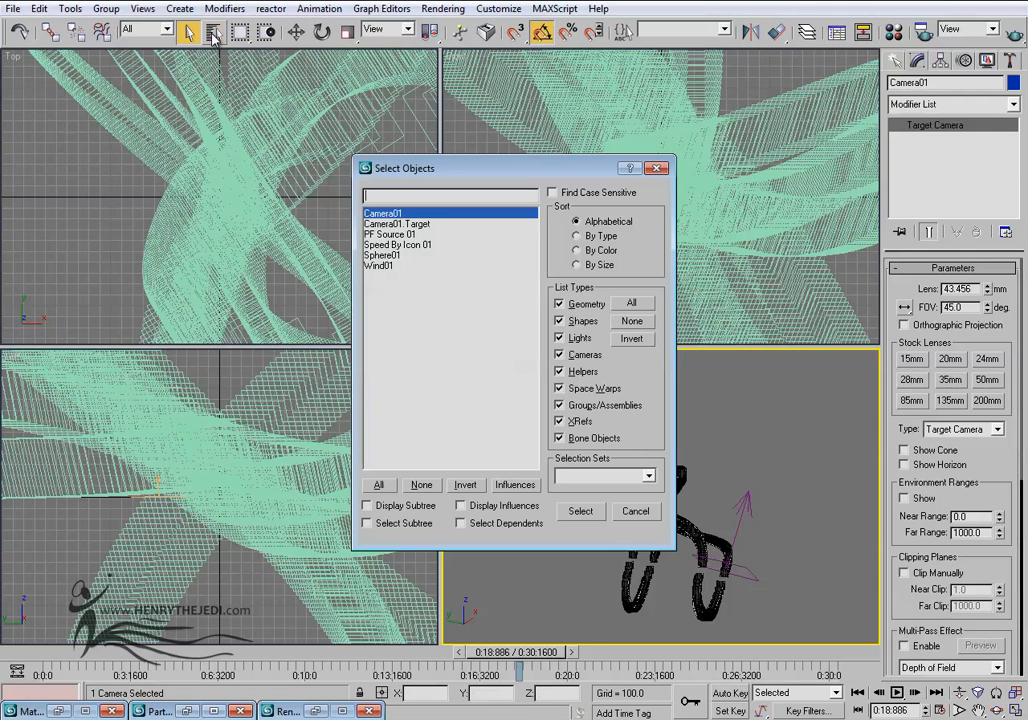
click(397, 224)
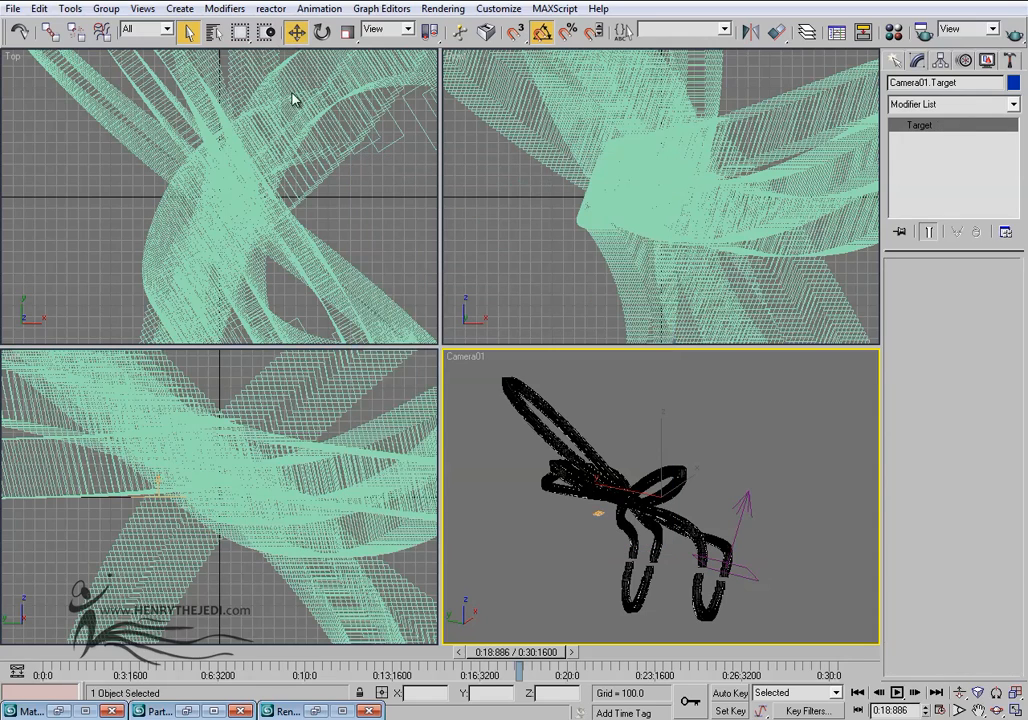
click(296, 33)
scroll(264, 184, down, 2)
middle_drag(351, 246, 301, 195)
scroll(300, 195, down, 6)
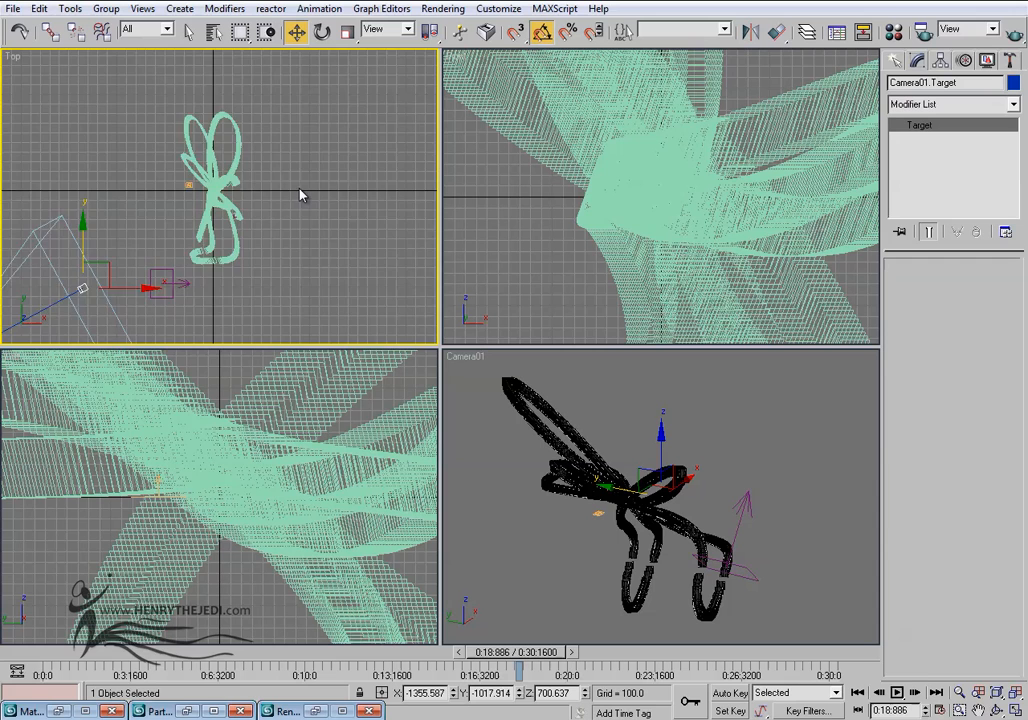
right_click(452, 693)
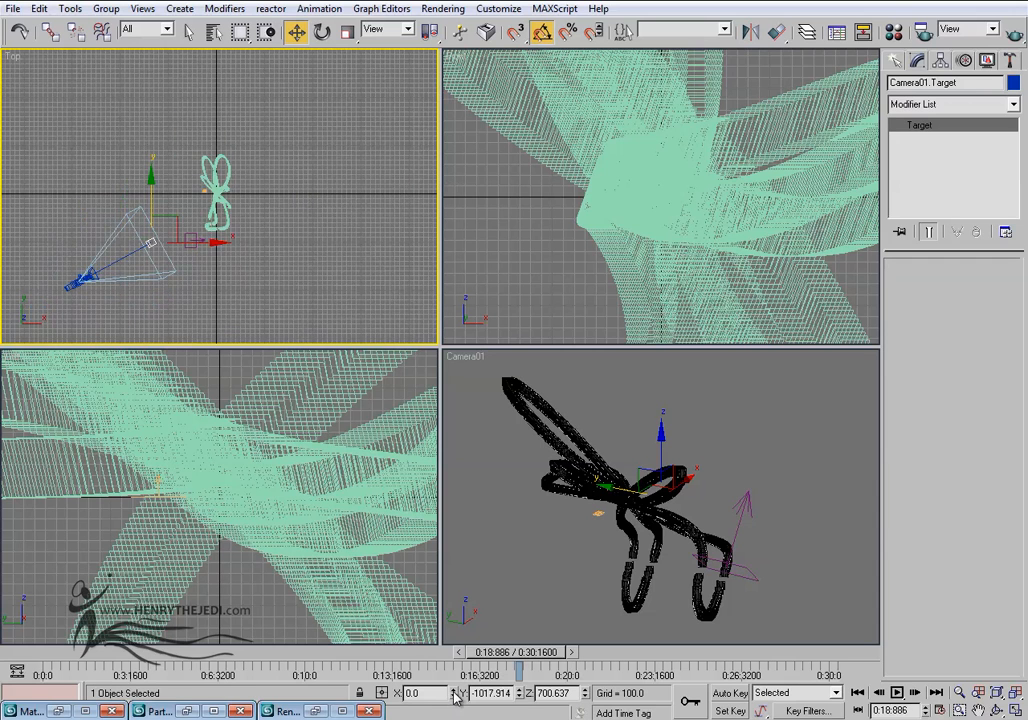
right_click(519, 693)
right_click(585, 695)
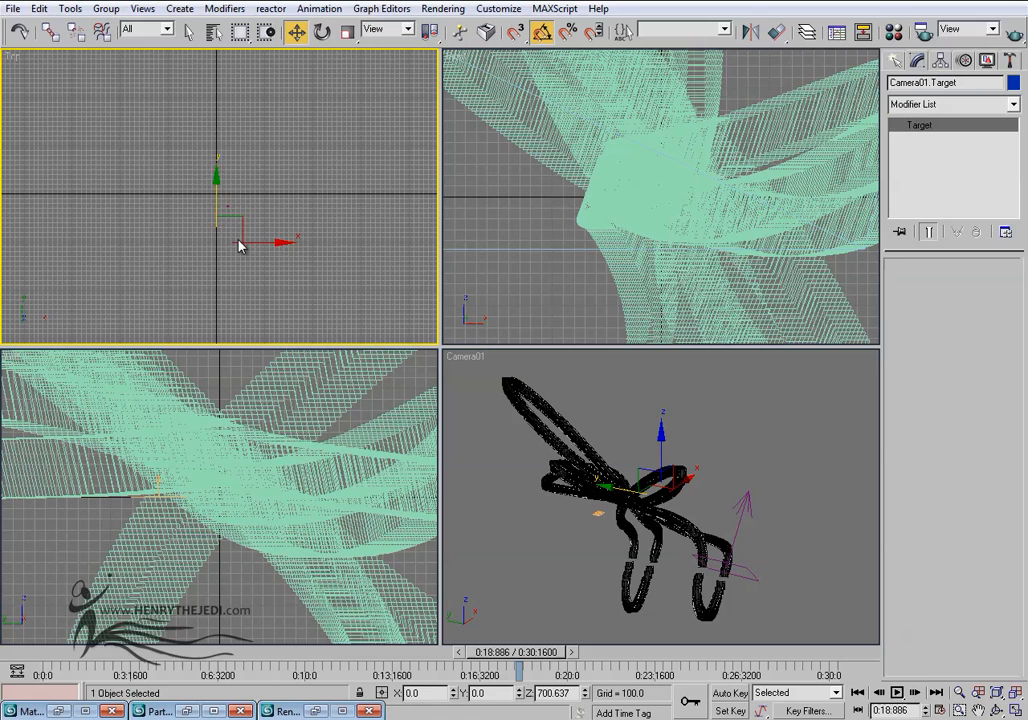
Select Camera01, maximize its view, and render frame 145, closing the rendered frame once checked.
click(76, 283)
click(593, 436)
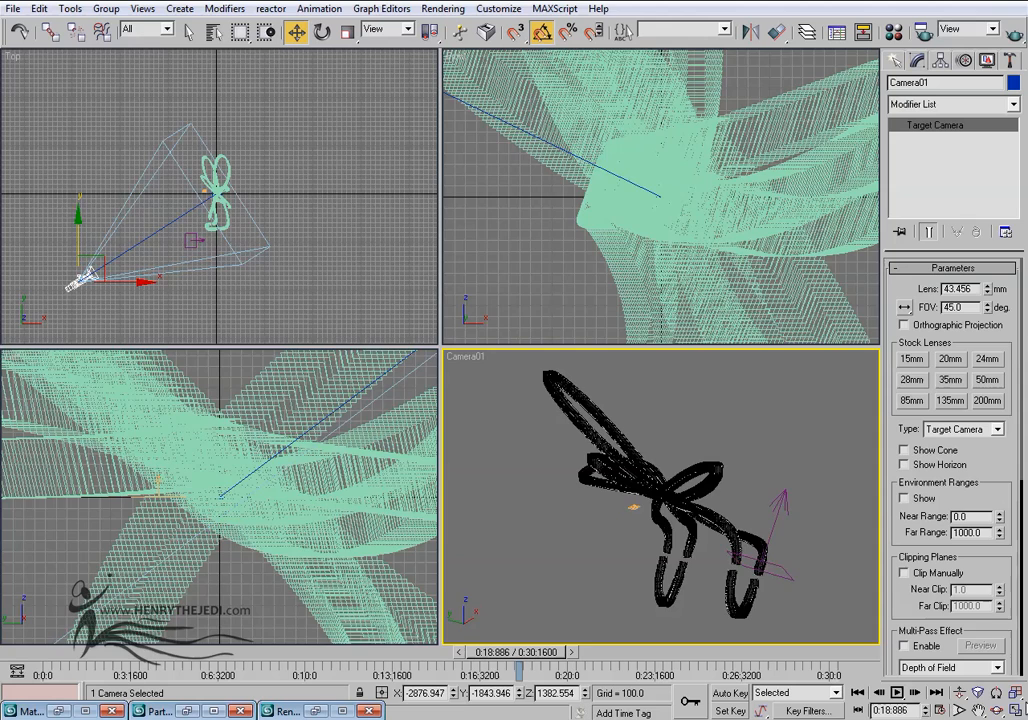
key(alt+w)
drag(519, 652, 170, 652)
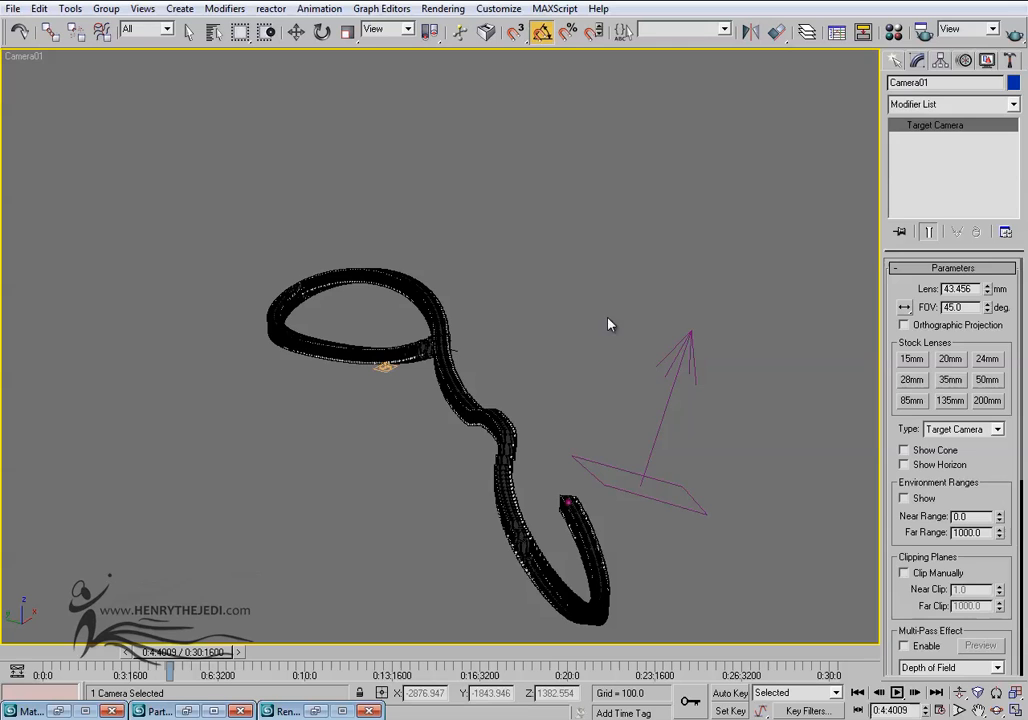
key(w)
click(1014, 31)
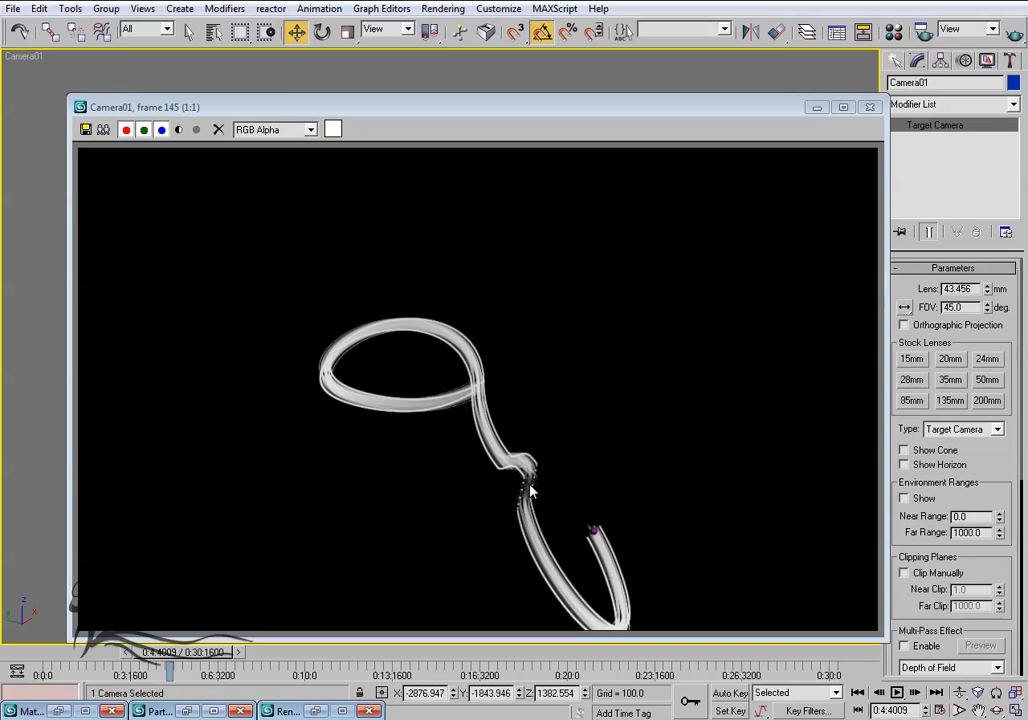
click(869, 108)
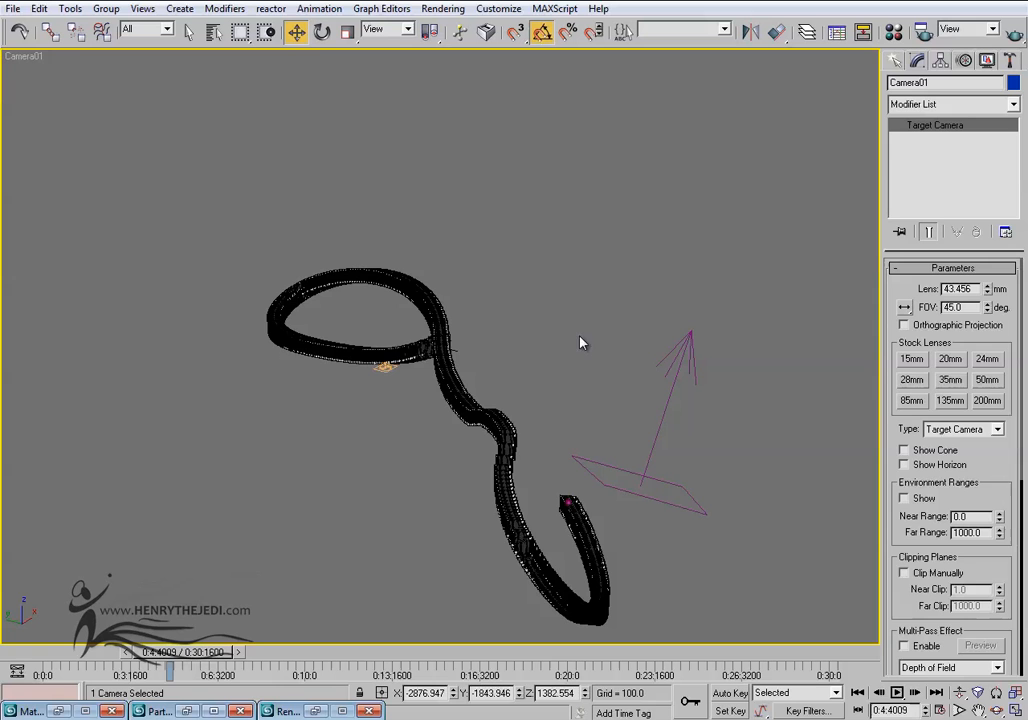
Scrub the animation to frame 363, render the Camera01 view, and close the rendered frame.
drag(203, 655, 382, 627)
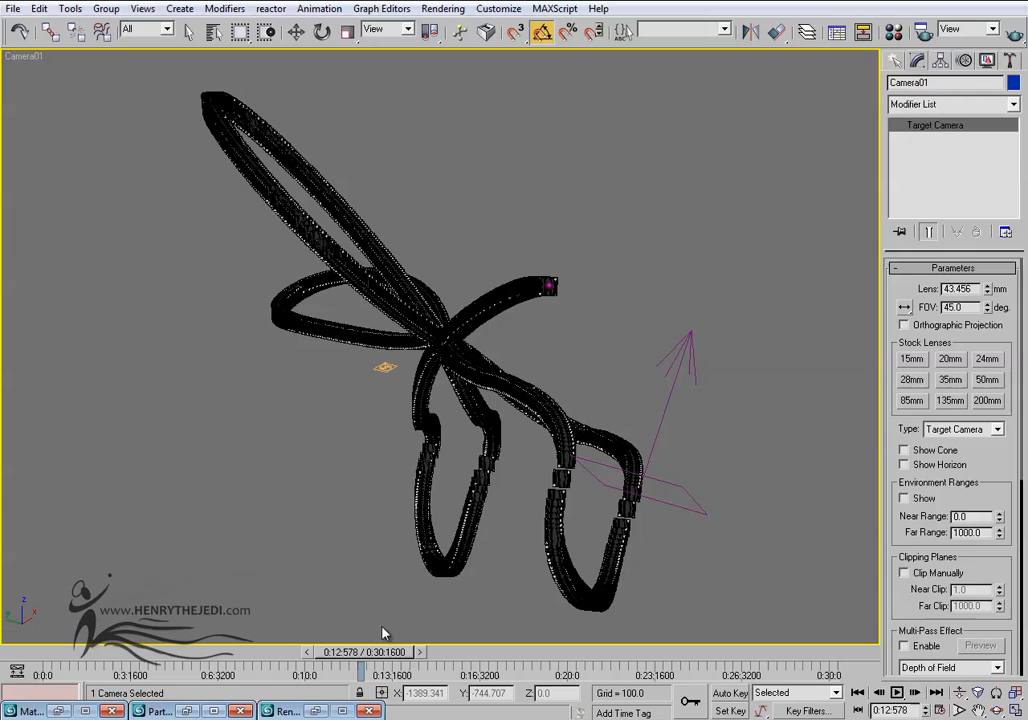
key(w)
click(1015, 33)
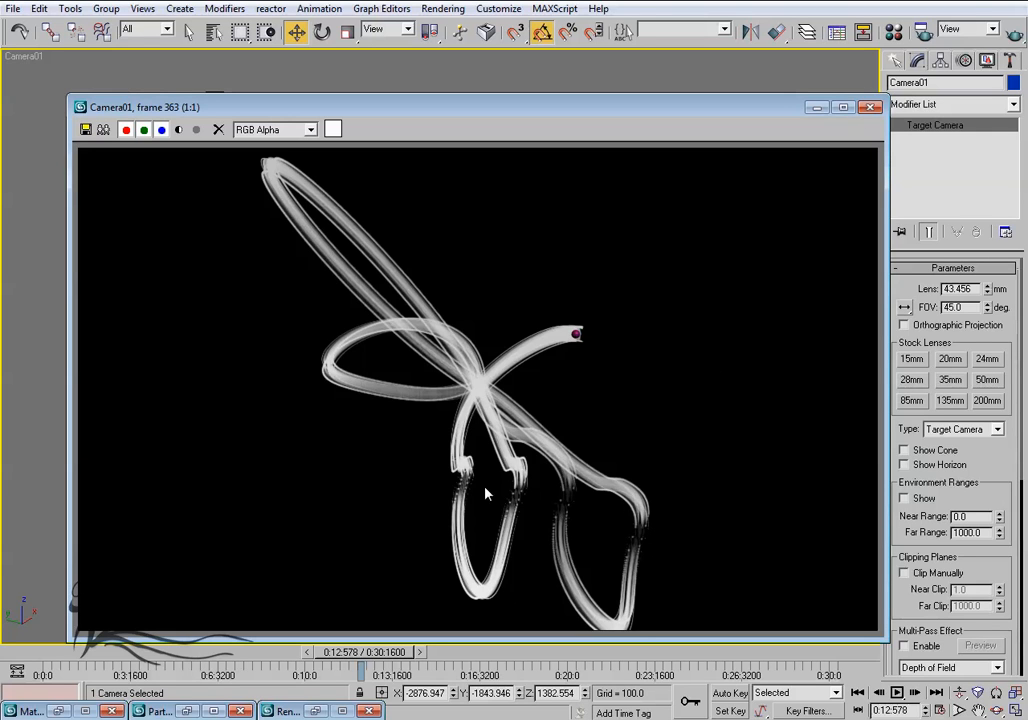
click(870, 107)
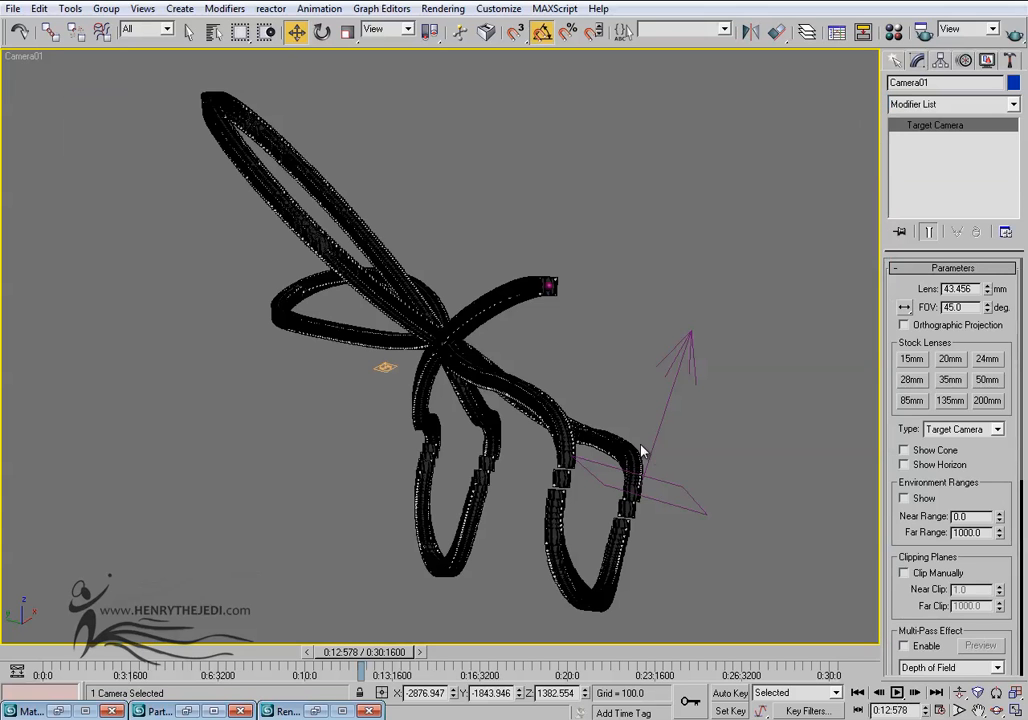
Temporarily set Wind01's strength to 0, render the Camera01 view for comparison, and restore the strength to 3.0.
click(690, 500)
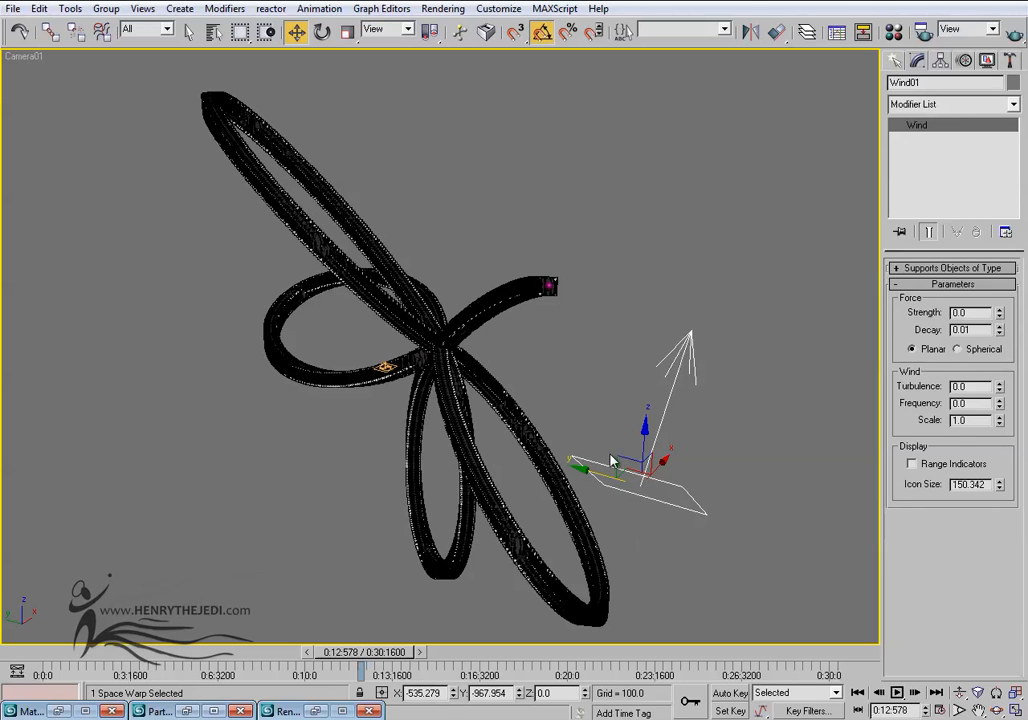
key(shift+q)
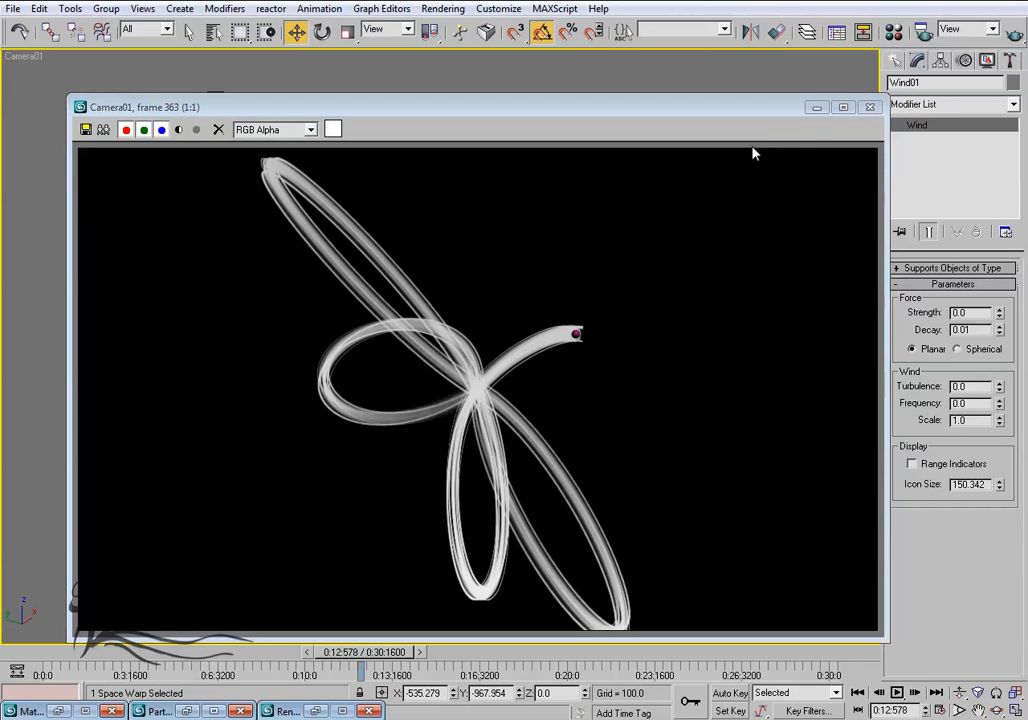
click(869, 107)
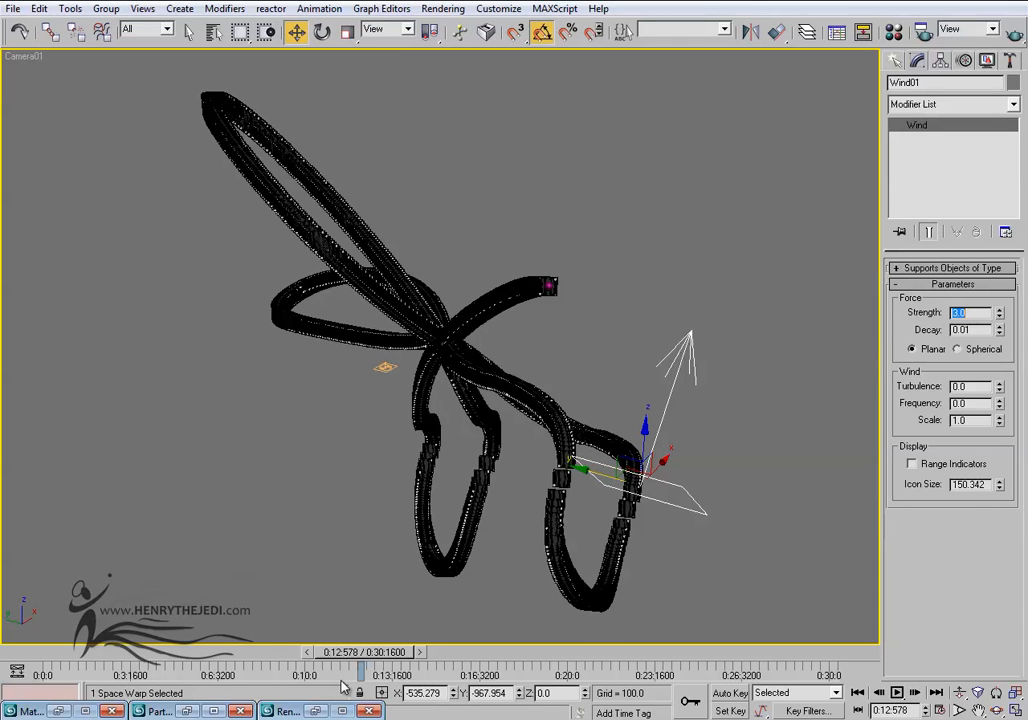
Scrub to frame 465, orbit Camera01 to a new angle, and dolly in close to where the strokes cross.
drag(381, 655, 474, 654)
click(999, 709)
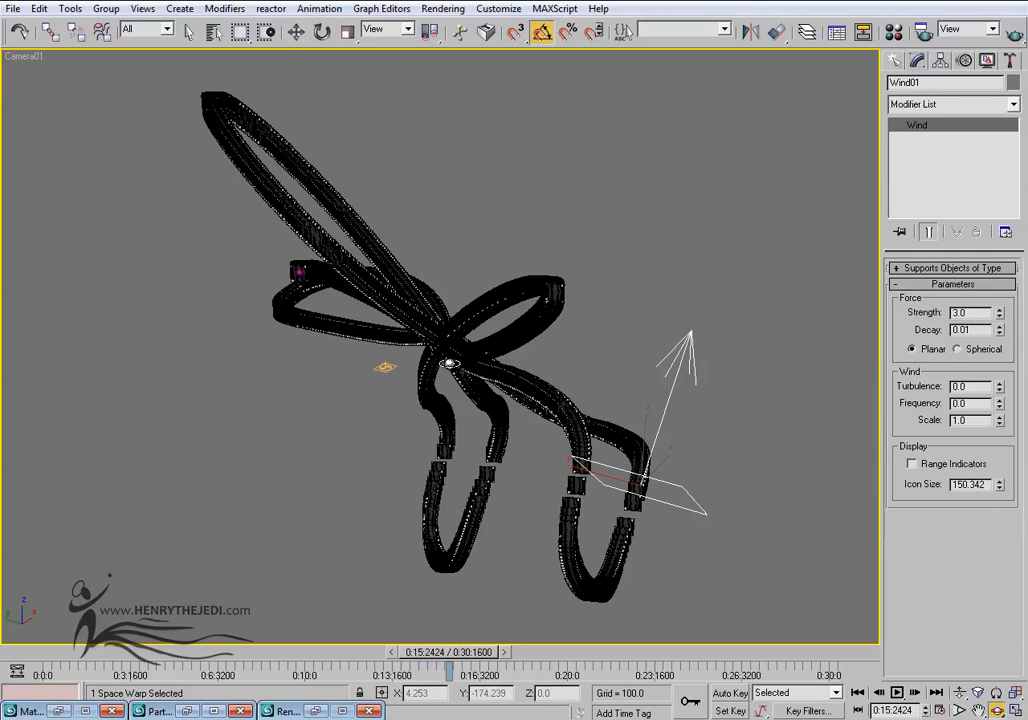
mouse_move(403, 355)
mouse_down()
mouse_move(443, 376)
mouse_move(406, 375)
mouse_move(386, 360)
mouse_up()
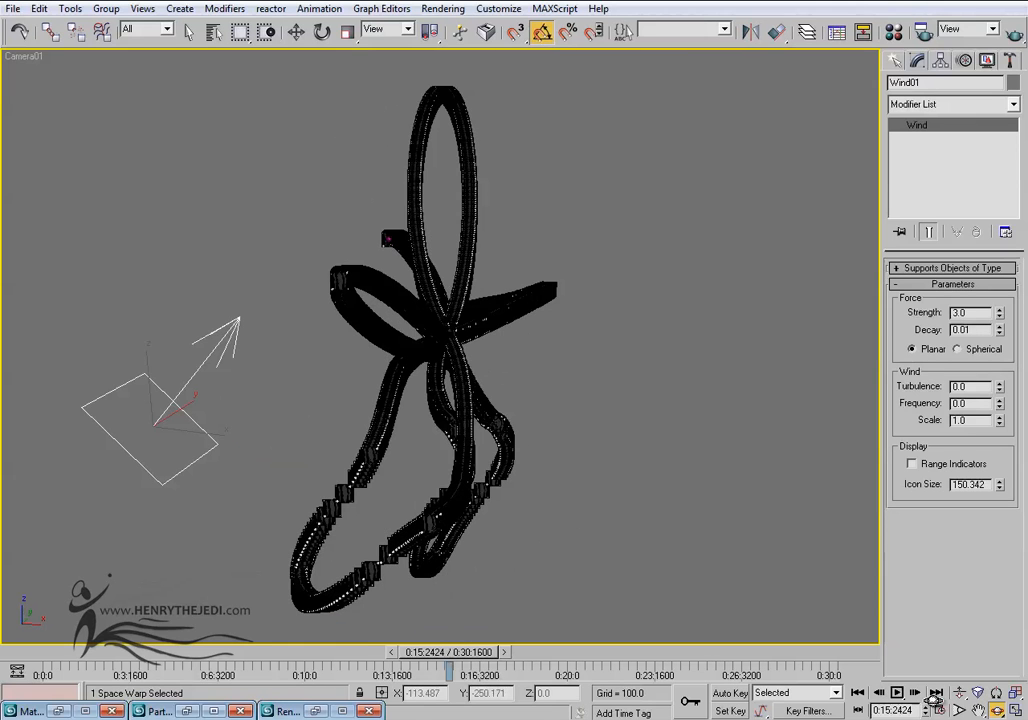
click(960, 692)
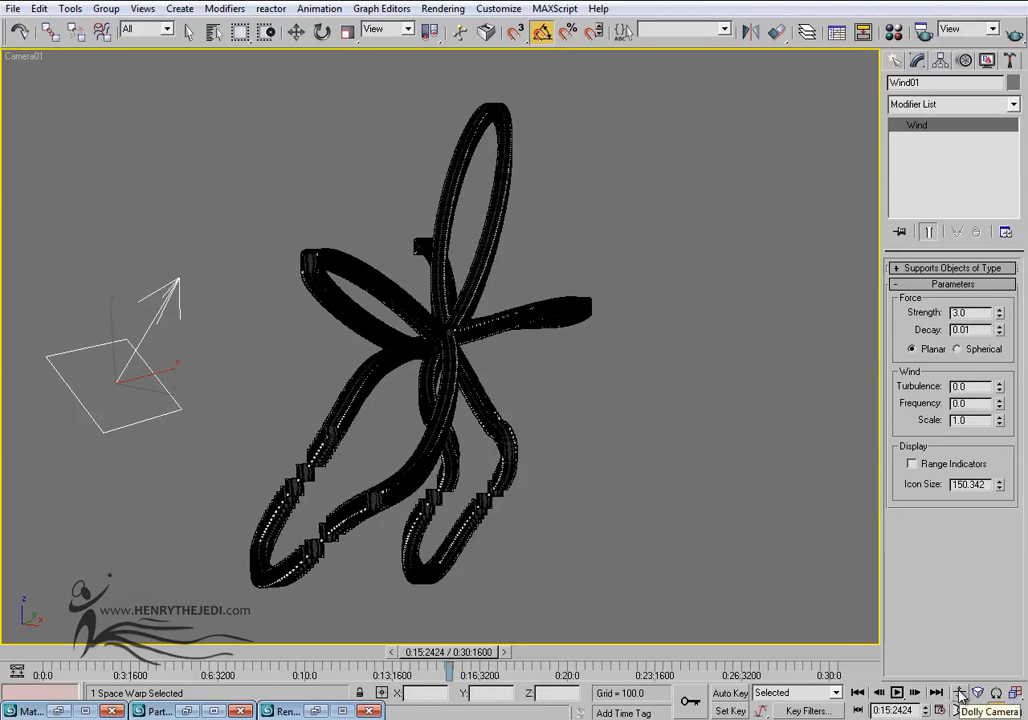
drag(569, 365, 660, 285)
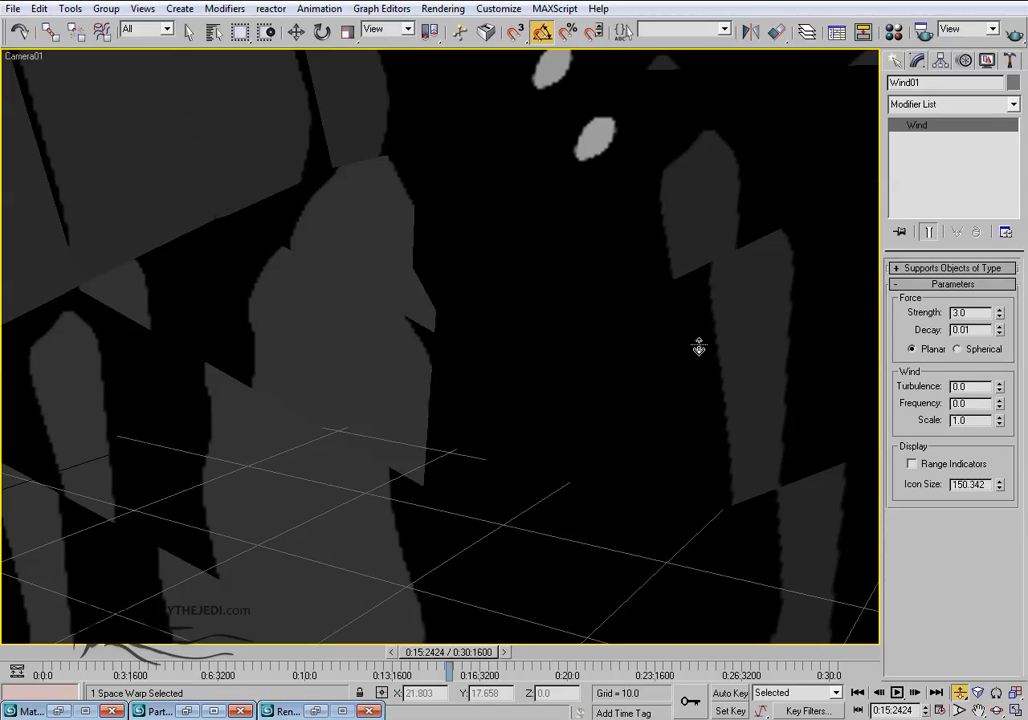
drag(697, 352, 679, 578)
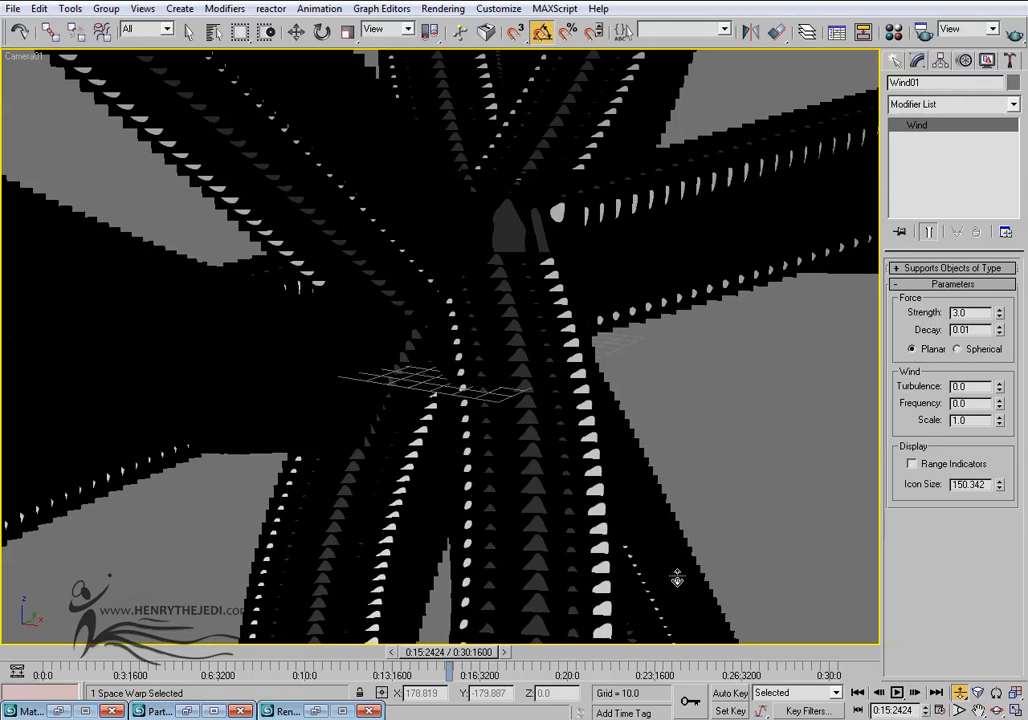
drag(699, 181, 691, 177)
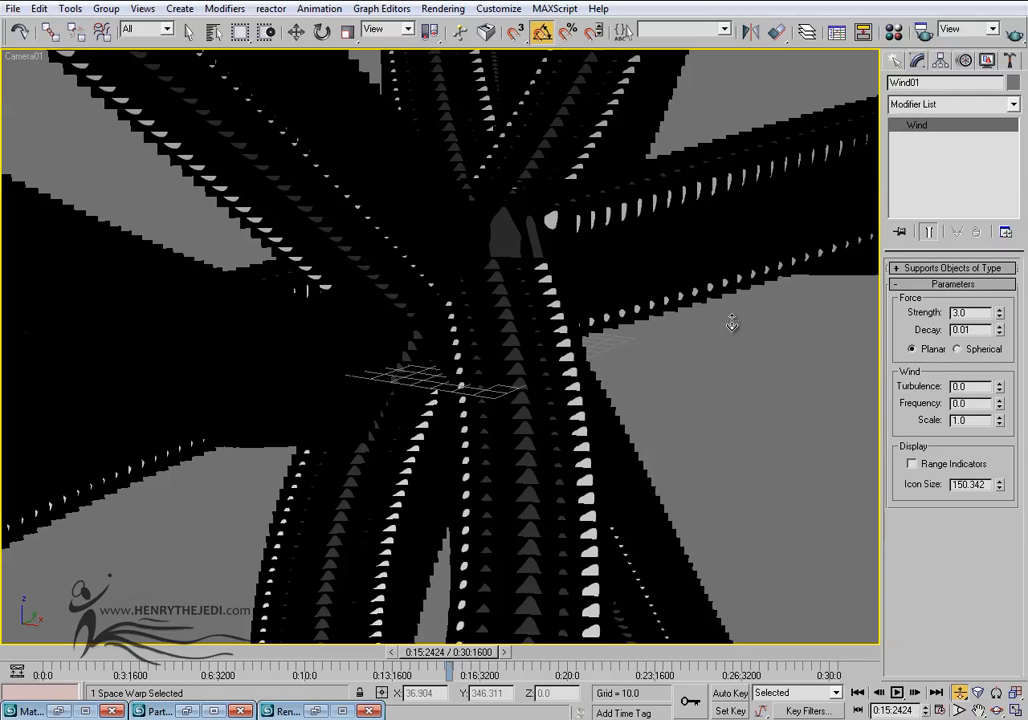
drag(728, 360, 725, 374)
drag(638, 305, 649, 228)
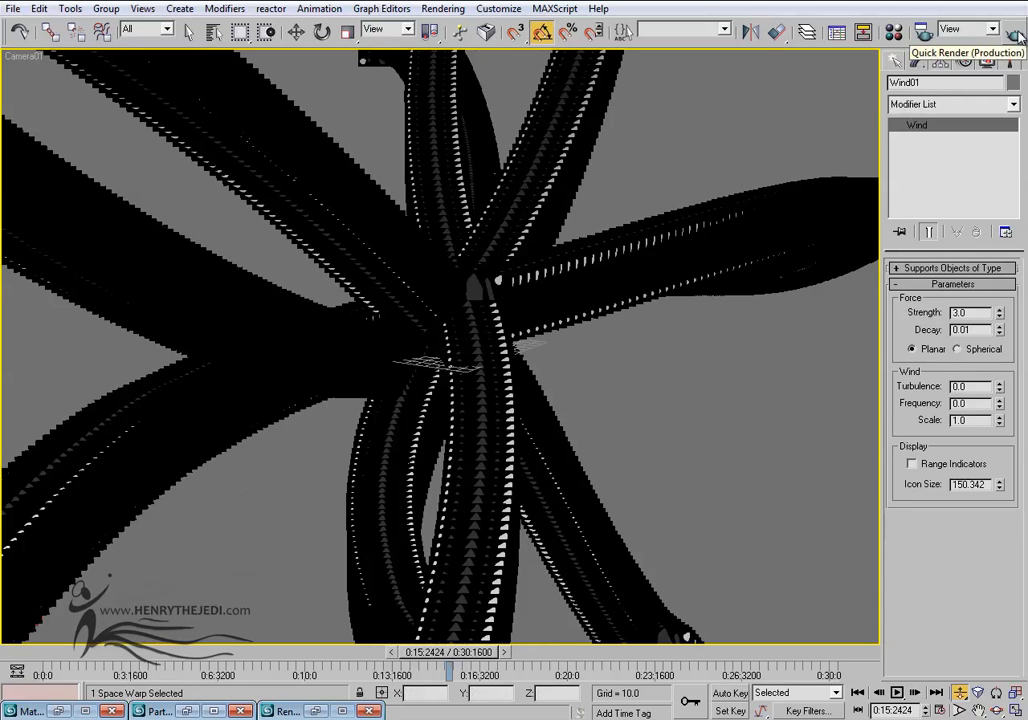
Render the close-up from Camera01, close the rendered frame, and pull the camera view back out.
click(1016, 33)
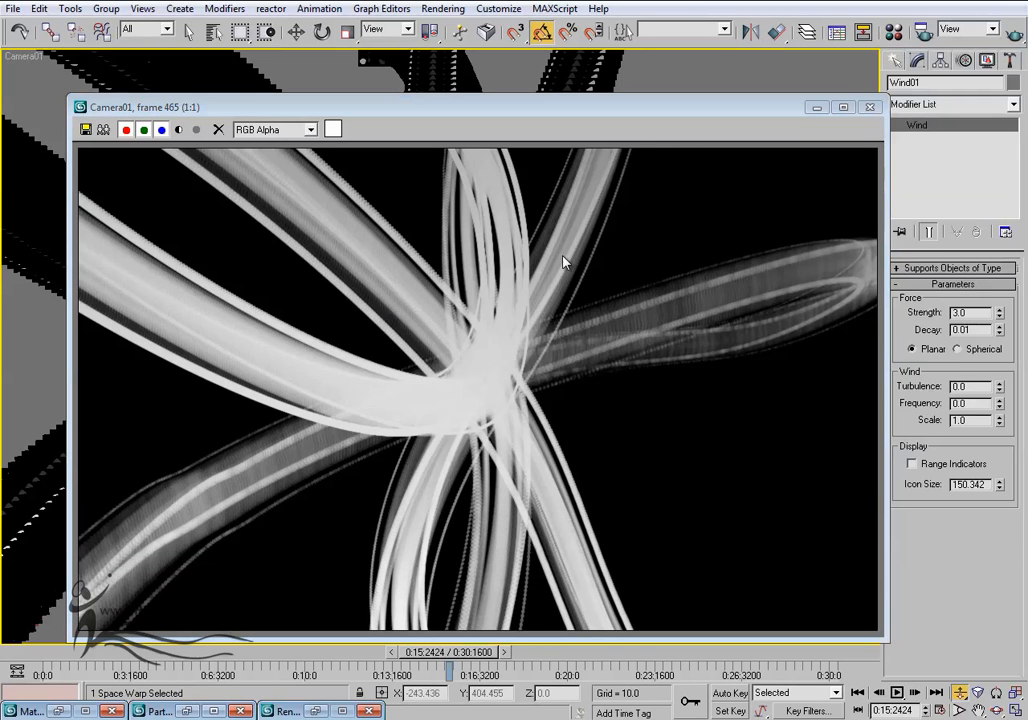
click(872, 107)
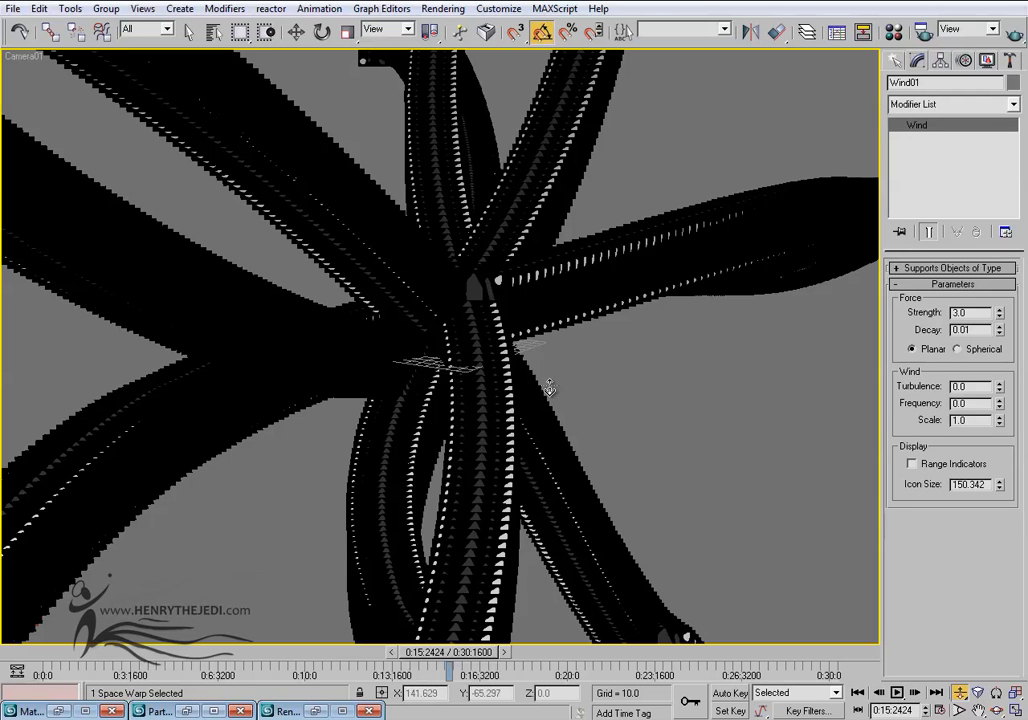
scroll(549, 392, down, 3)
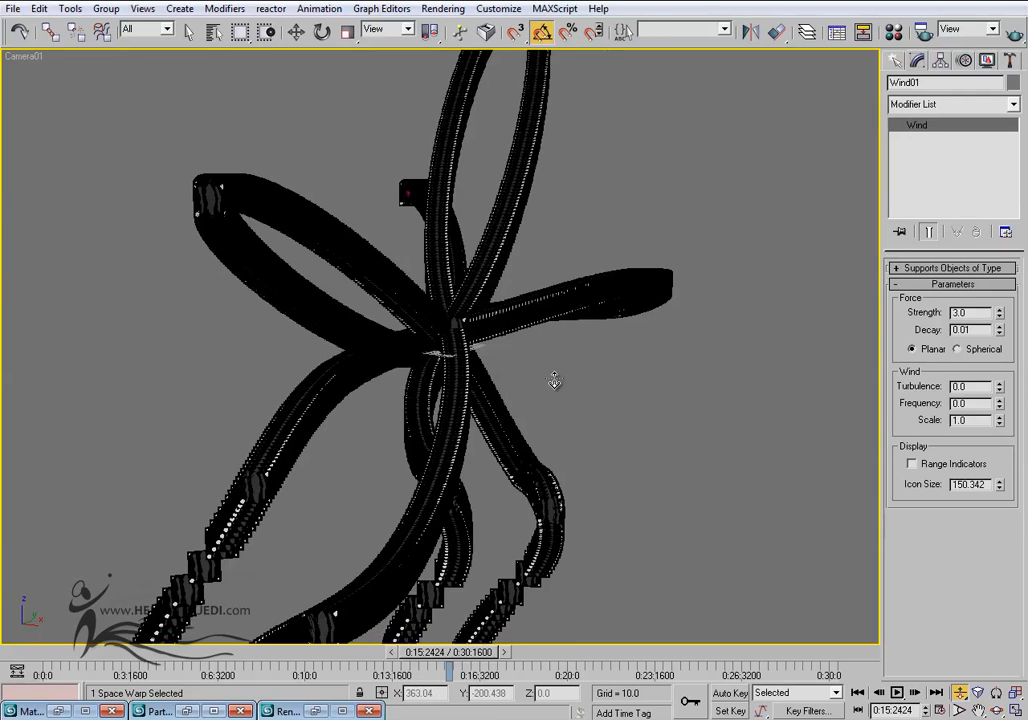
Dolly Camera01 back to frame all the stroke loops, render the view, and minimize the rendered frame.
drag(585, 328, 613, 523)
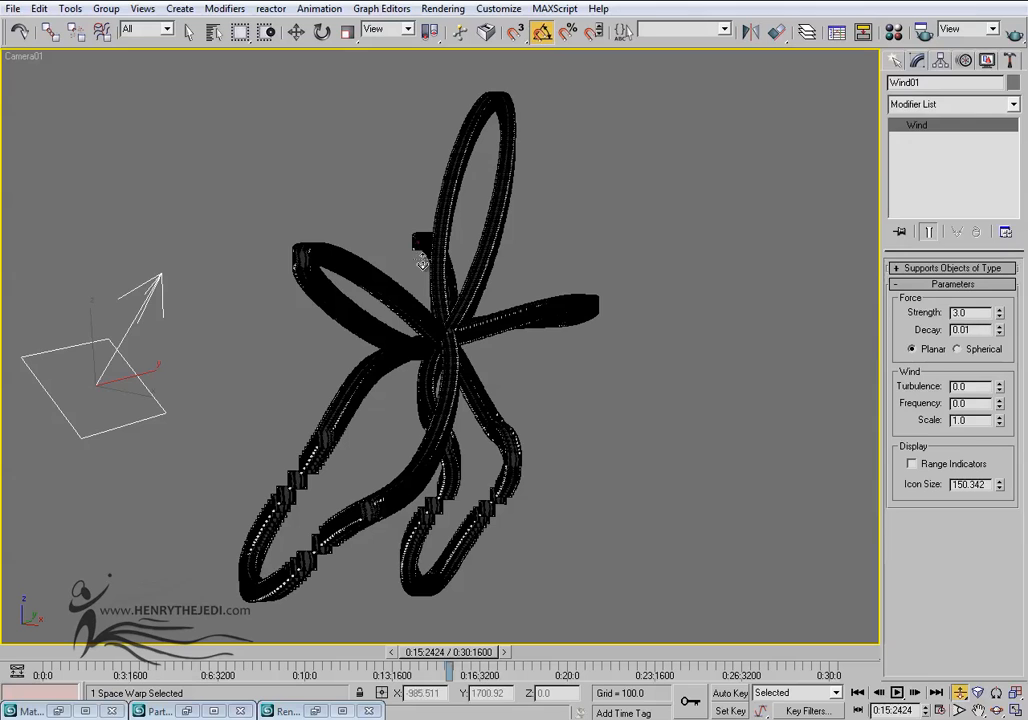
click(1015, 32)
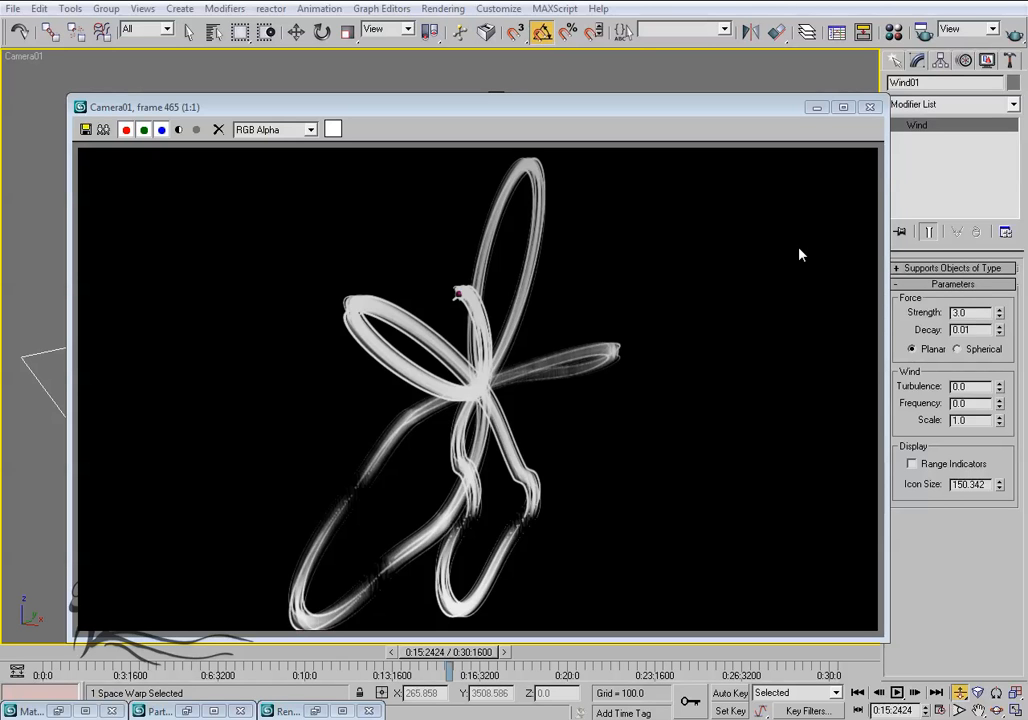
click(816, 107)
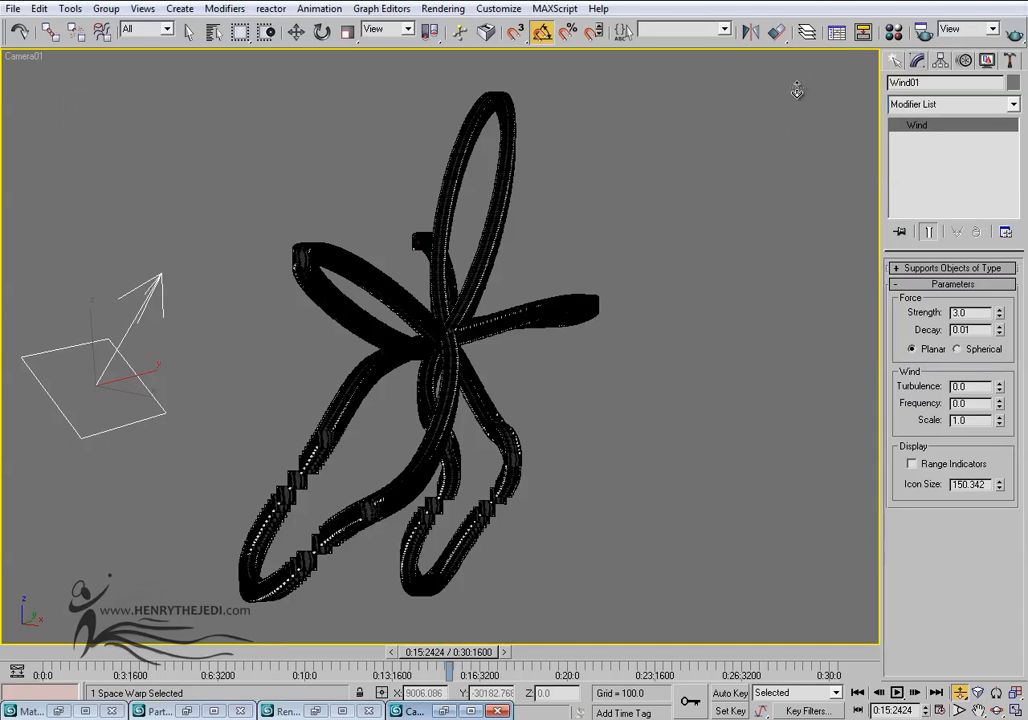
Set Light_Stroke_A's diffuse color to a magenta of RGB 217, 64, 255 and render the Camera01 view.
click(894, 33)
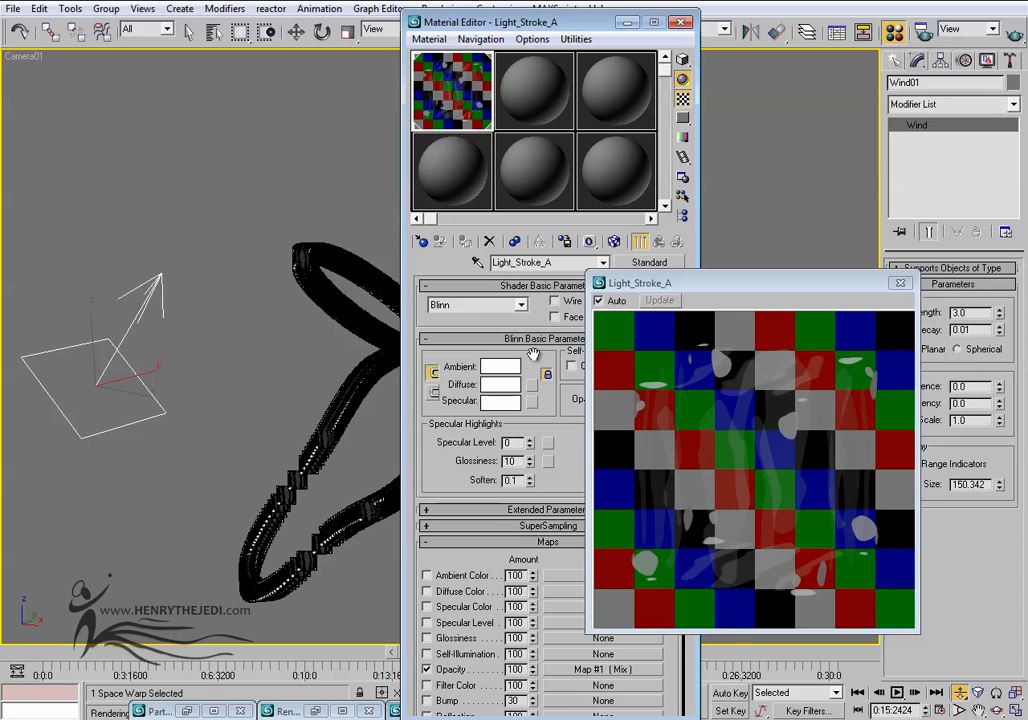
drag(688, 285, 768, 262)
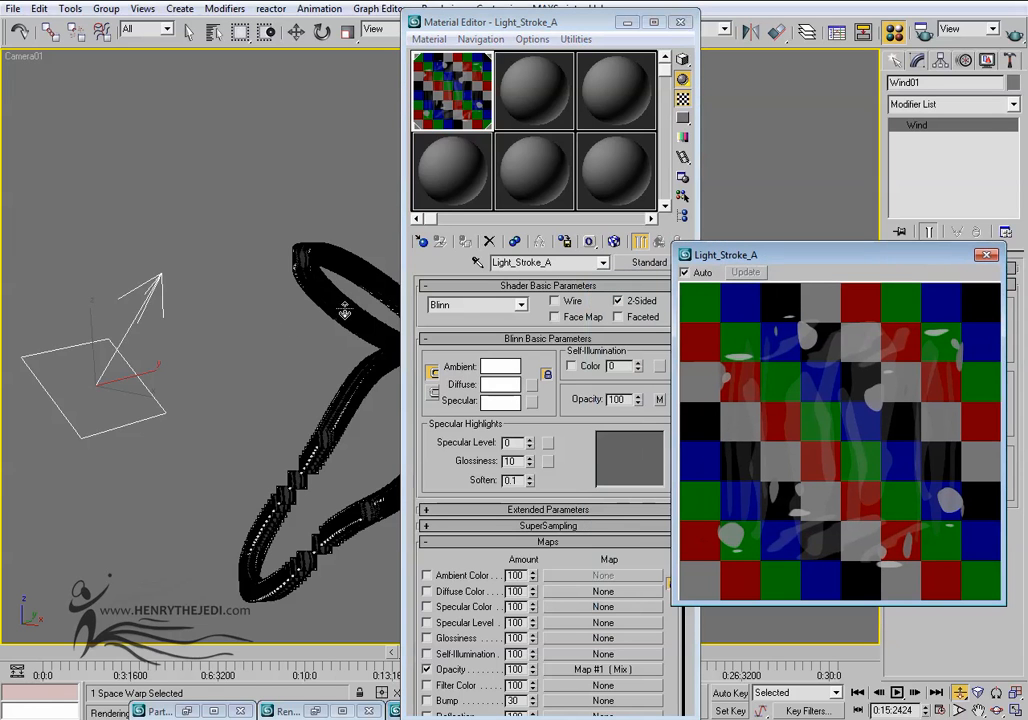
click(500, 384)
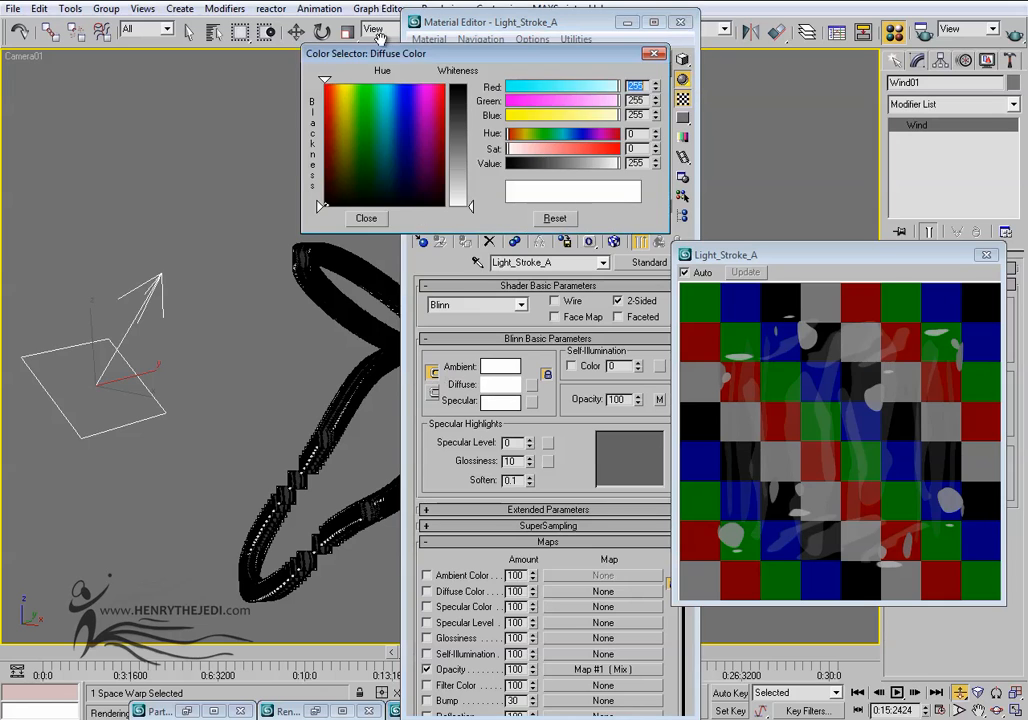
drag(385, 58, 207, 208)
mouse_move(181, 265)
mouse_down()
mouse_move(200, 310)
mouse_move(188, 289)
mouse_move(193, 240)
mouse_move(244, 236)
mouse_up()
mouse_move(290, 322)
mouse_down()
mouse_move(286, 238)
mouse_move(281, 265)
mouse_up()
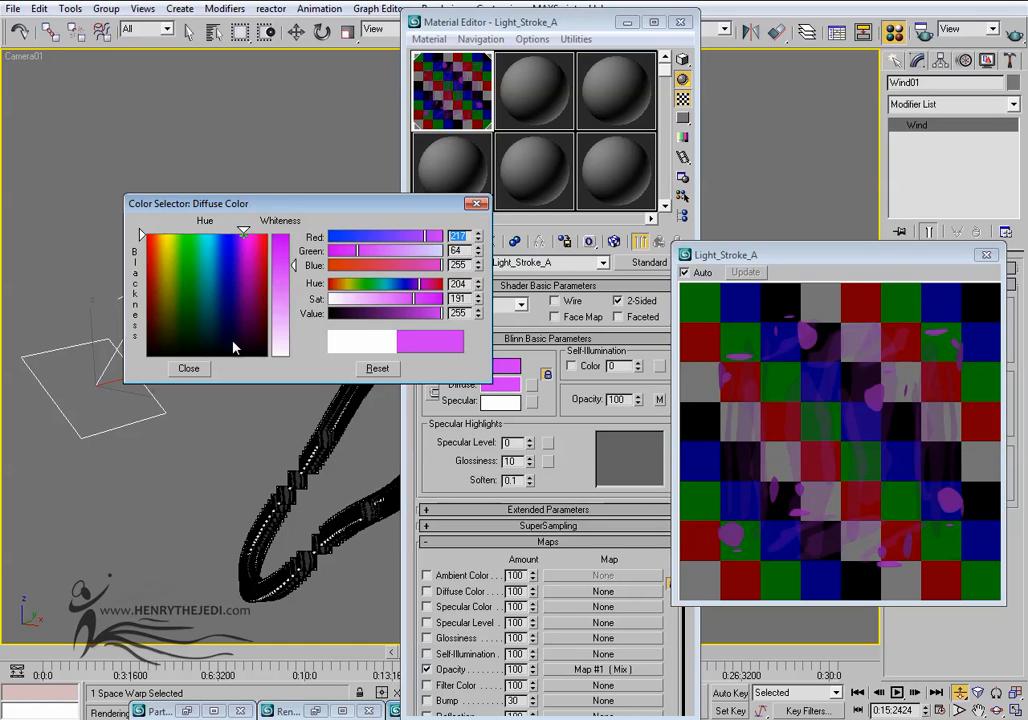
click(192, 368)
click(1015, 34)
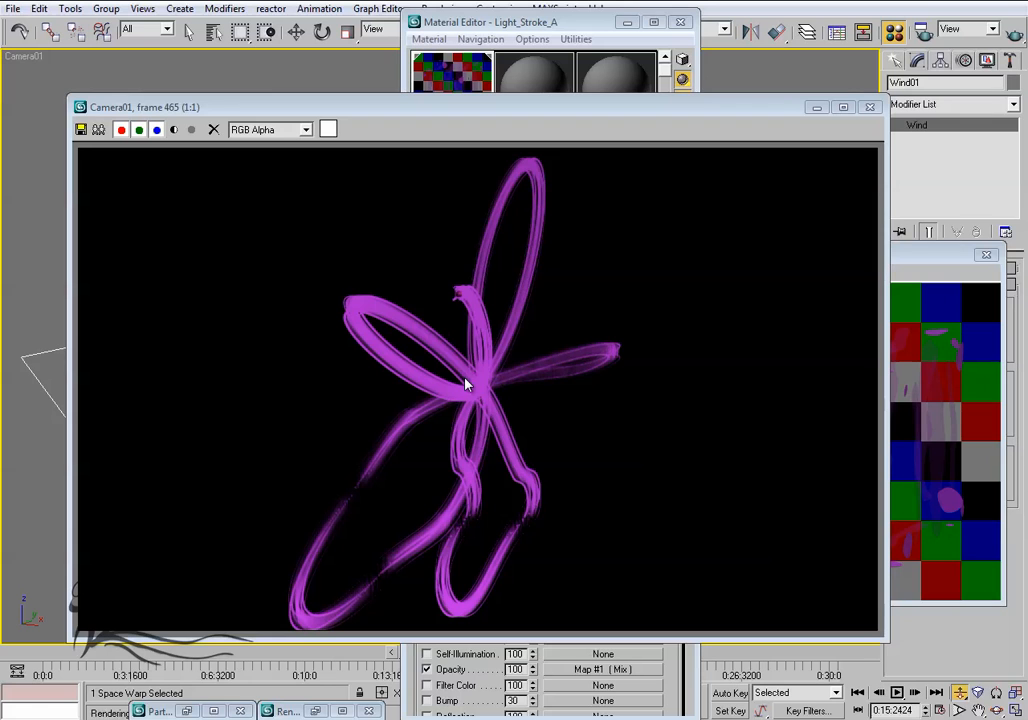
Change Light_Stroke_A's diffuse color to a golden yellow and render the Camera01 view.
click(440, 24)
click(532, 39)
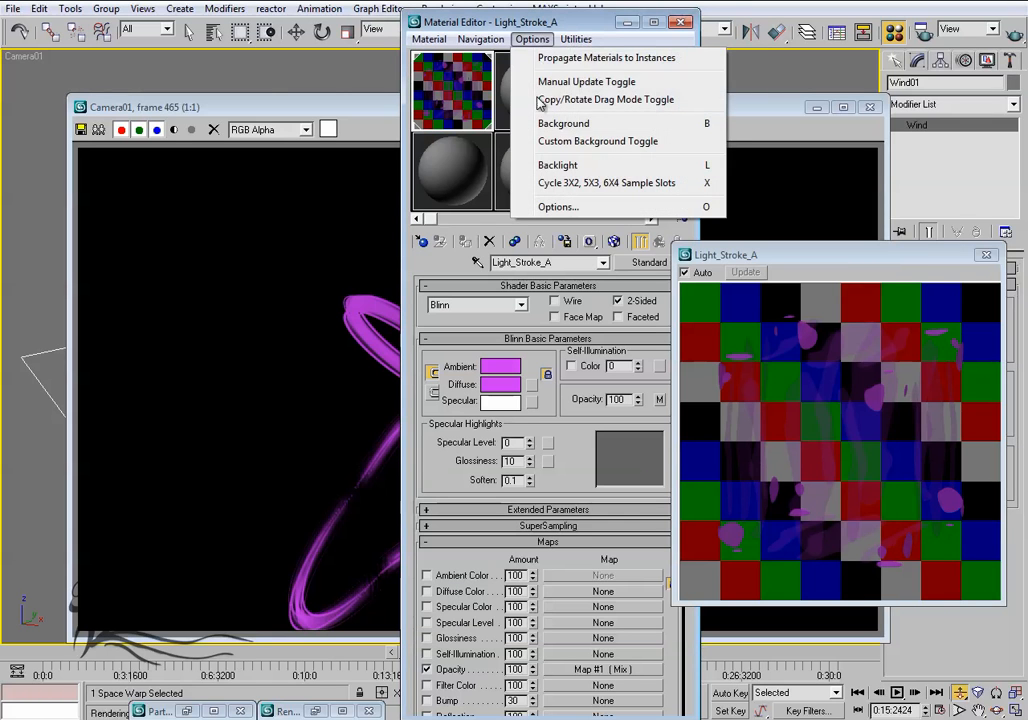
click(539, 19)
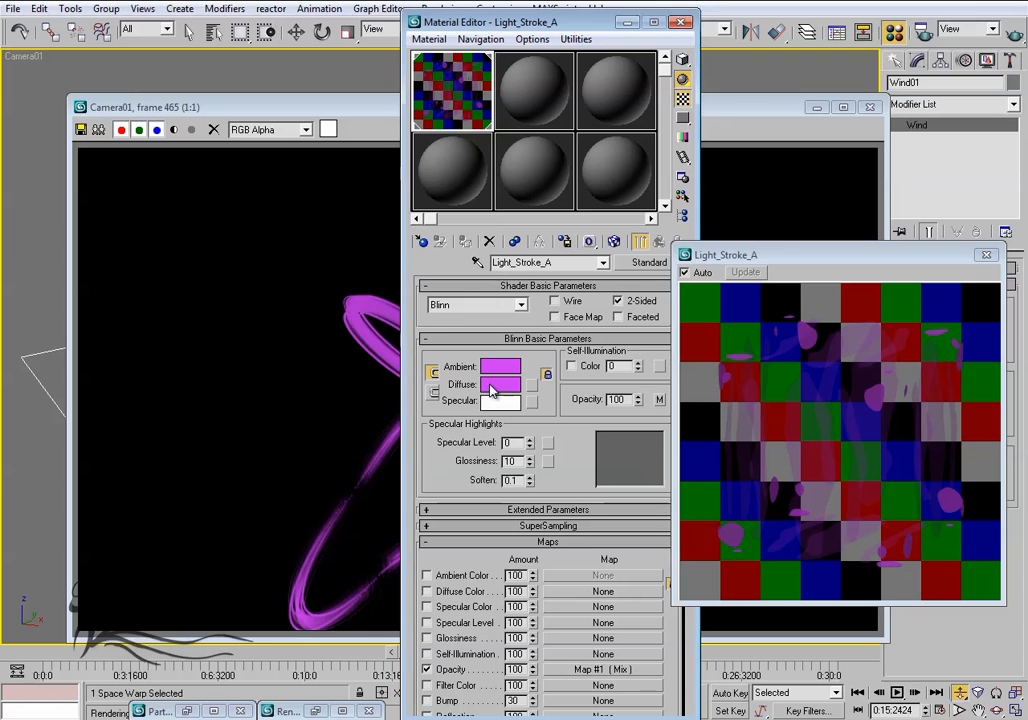
click(490, 386)
click(163, 236)
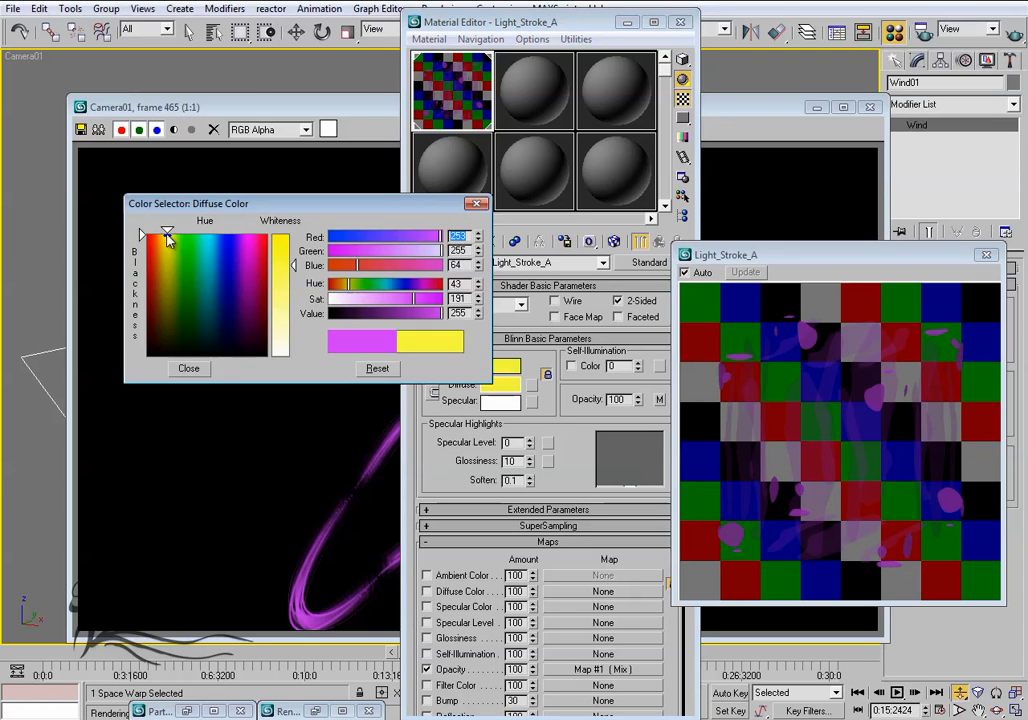
click(203, 372)
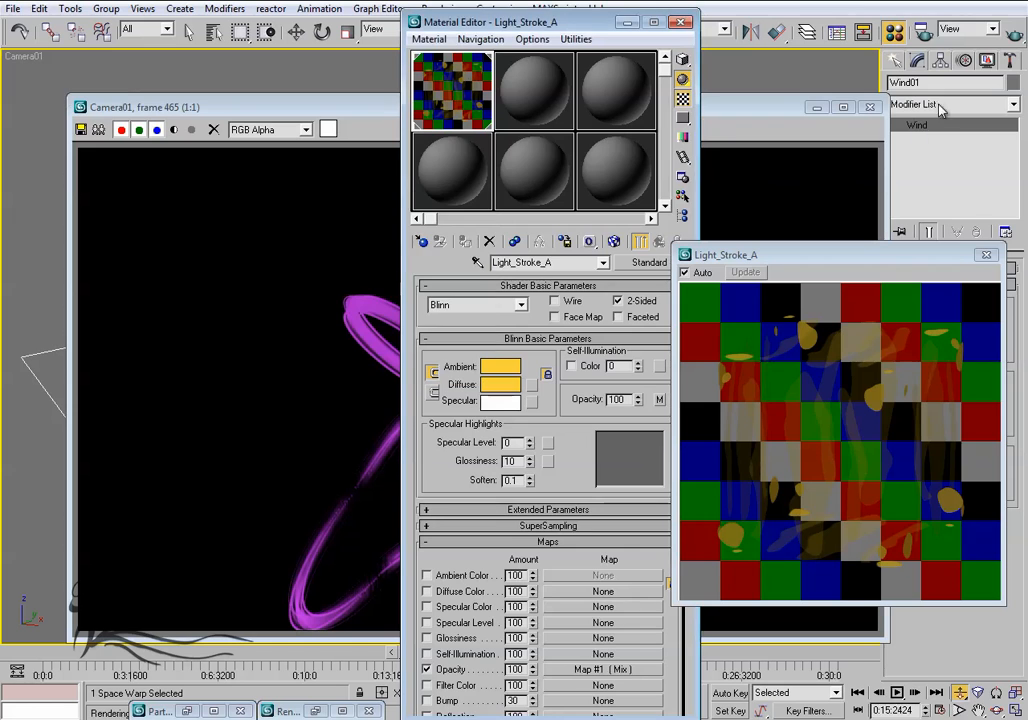
key(shift+q)
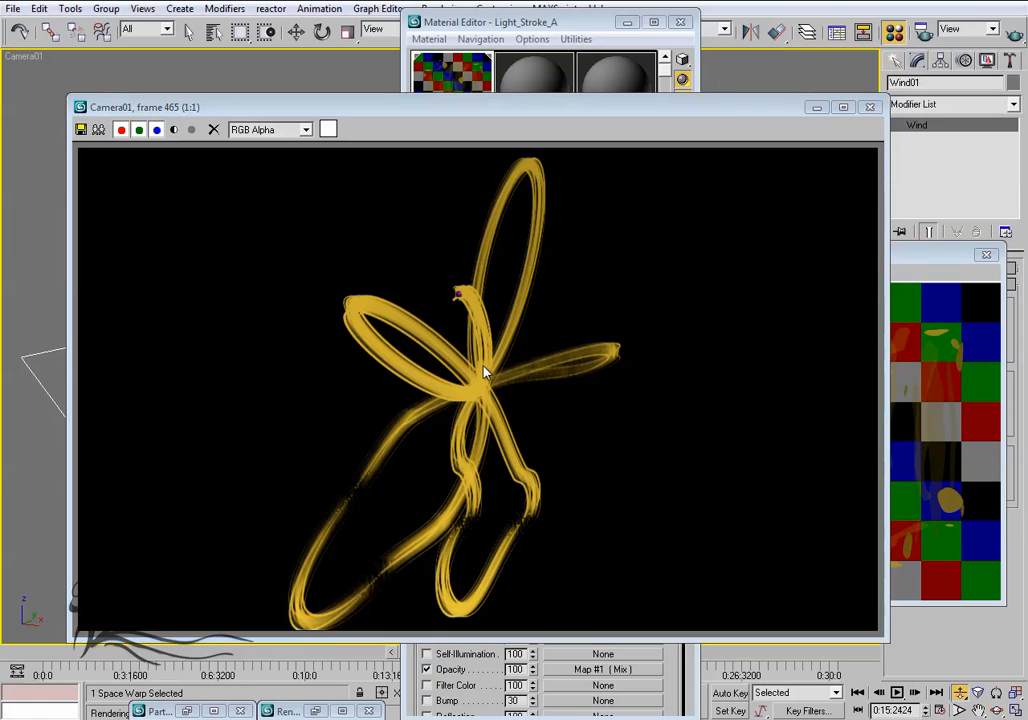
Set Light_Stroke_A's self-illumination to 100 and render the Camera01 view.
click(575, 31)
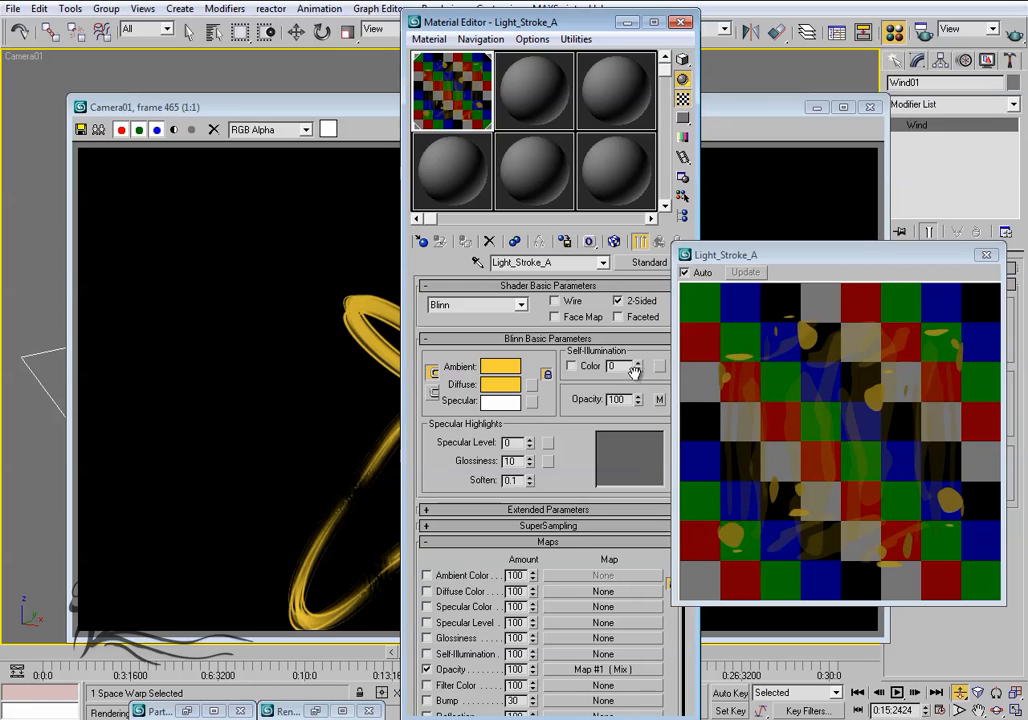
drag(637, 296, 648, 214)
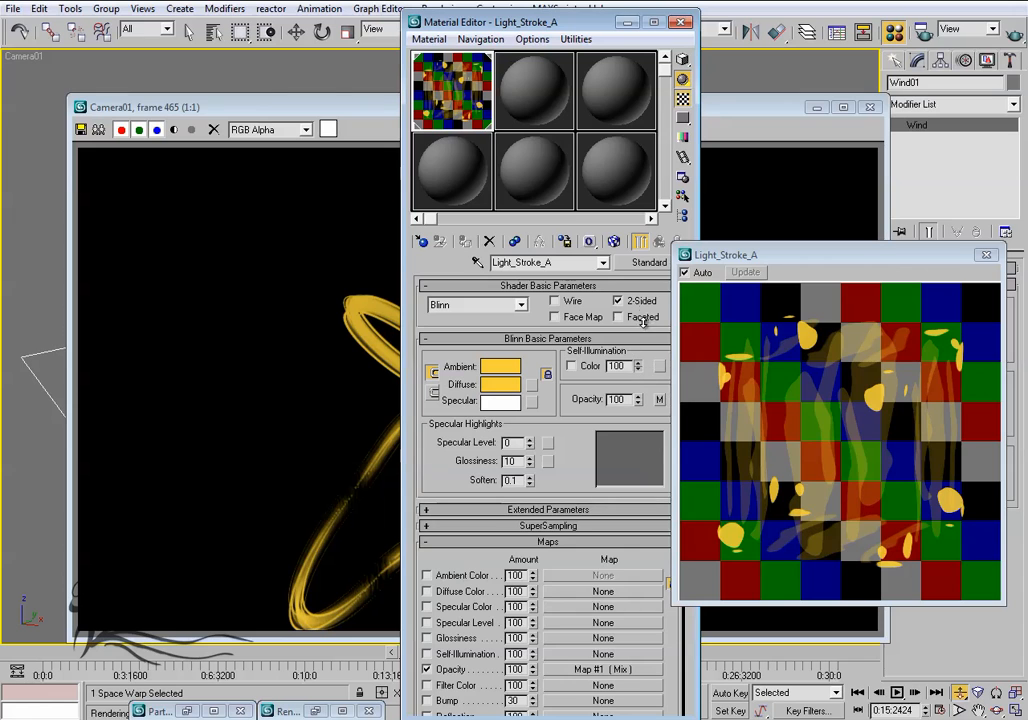
click(1014, 37)
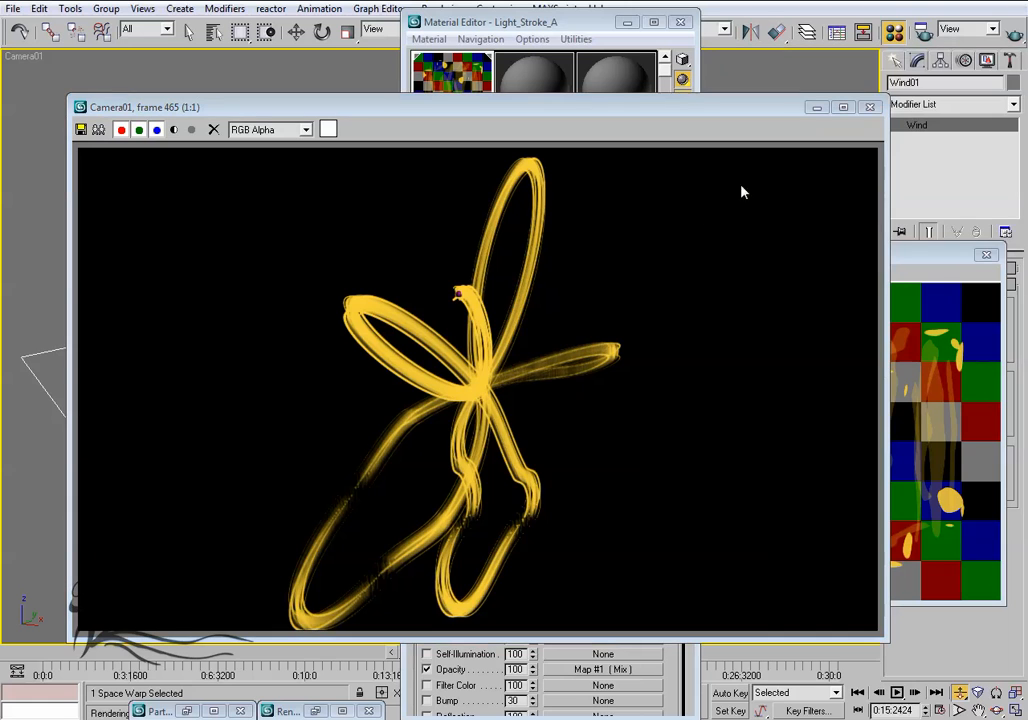
Copy Light_Stroke_A's opacity Mix map to the self-illumination slot as an instance and render the Camera01 view.
click(585, 25)
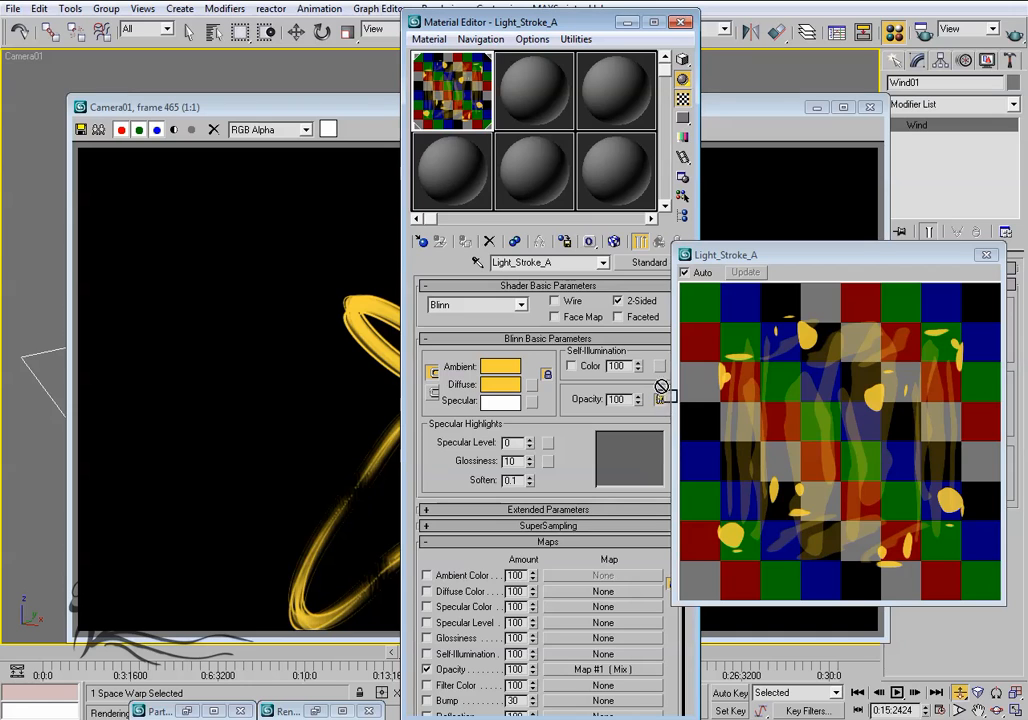
drag(665, 373, 660, 367)
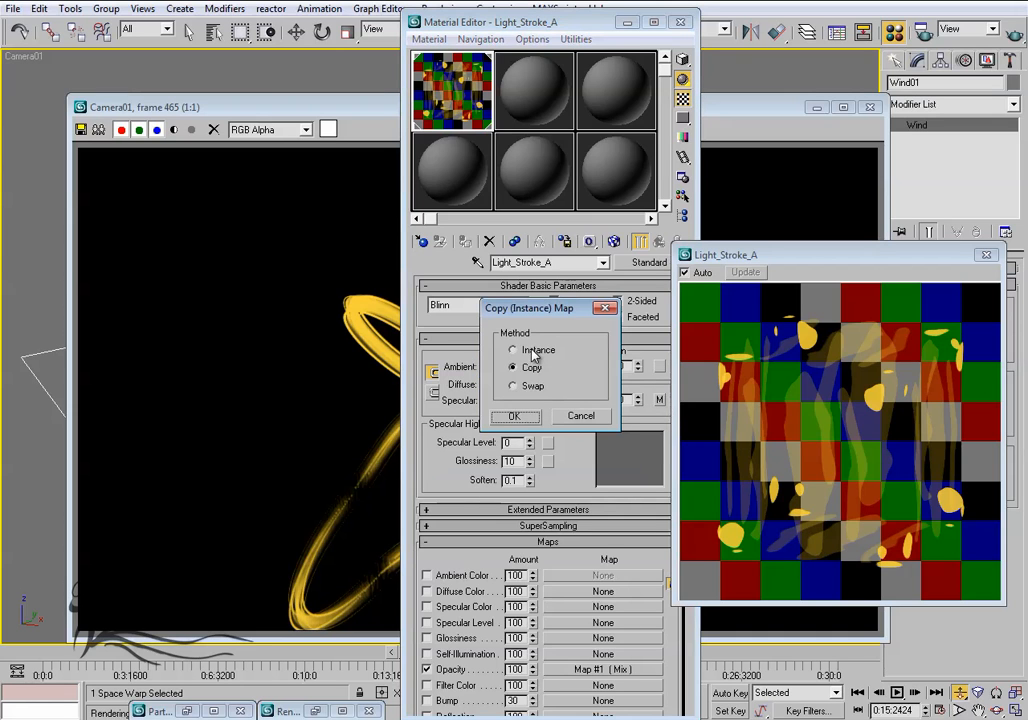
click(513, 417)
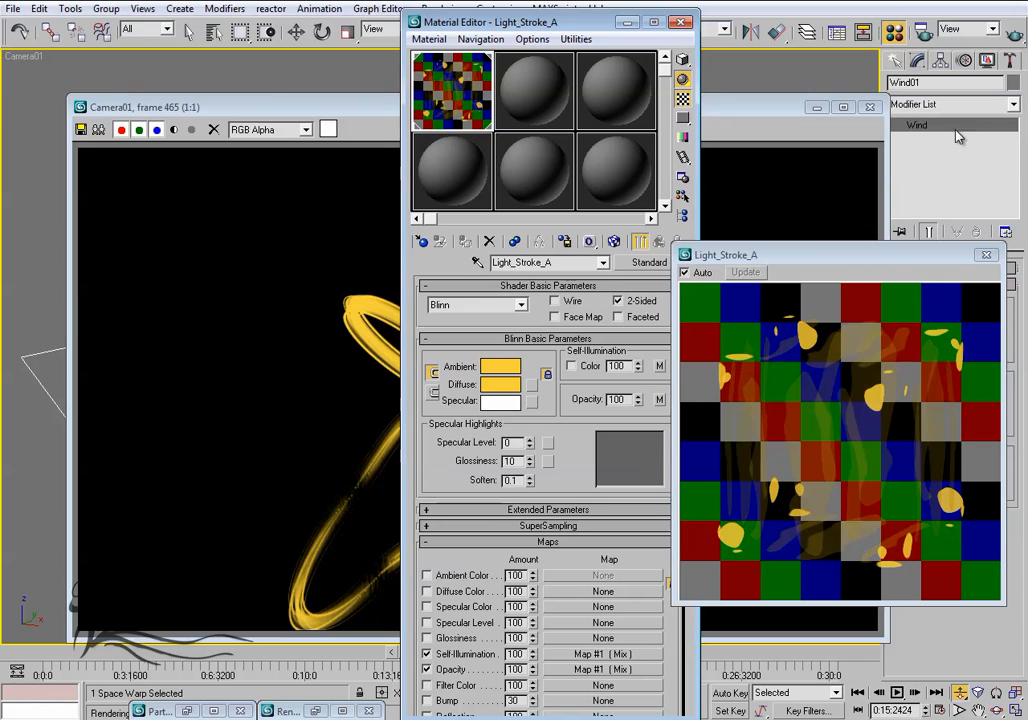
click(1014, 35)
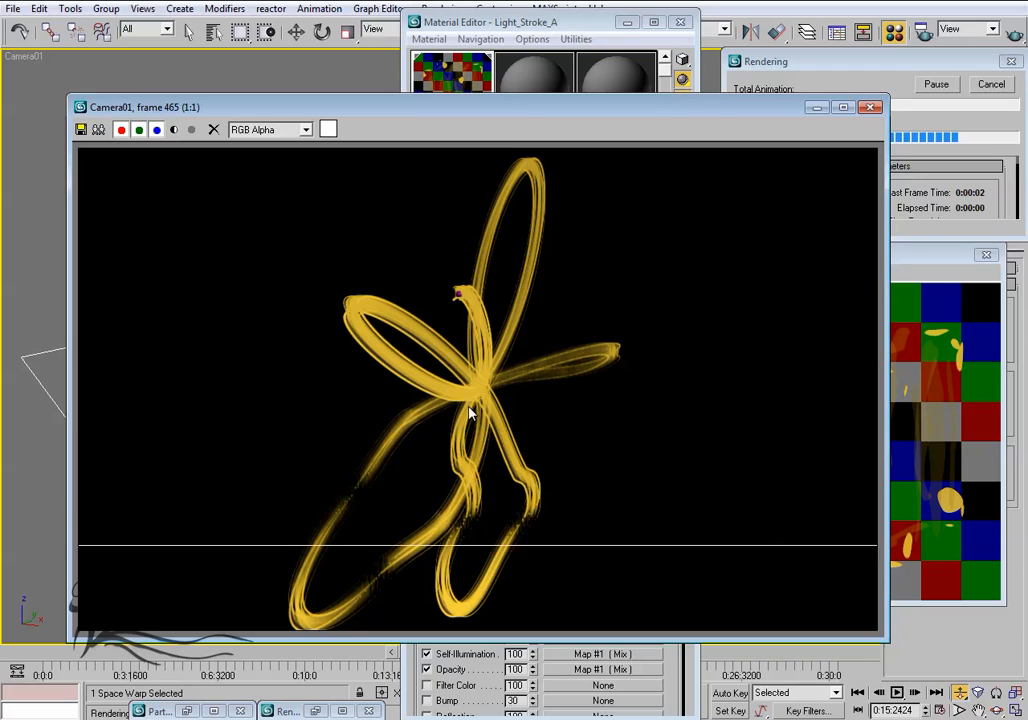
Enable the Color option for Light_Stroke_A's self-illumination, render the Camera01 view, and close the rendered frame.
click(587, 26)
click(571, 366)
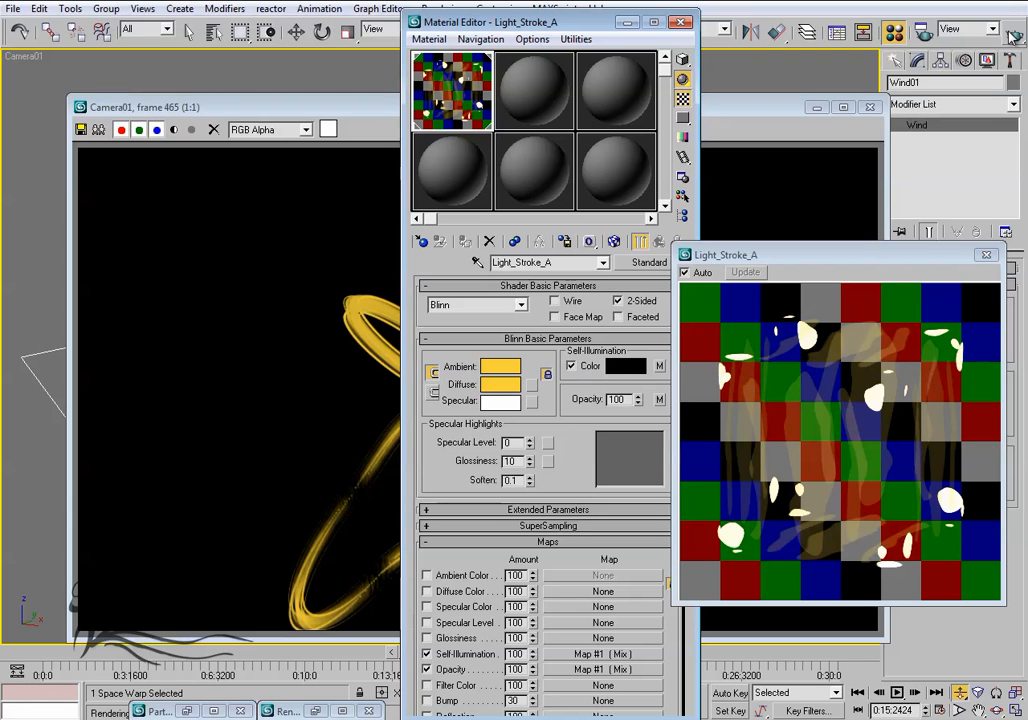
click(1012, 36)
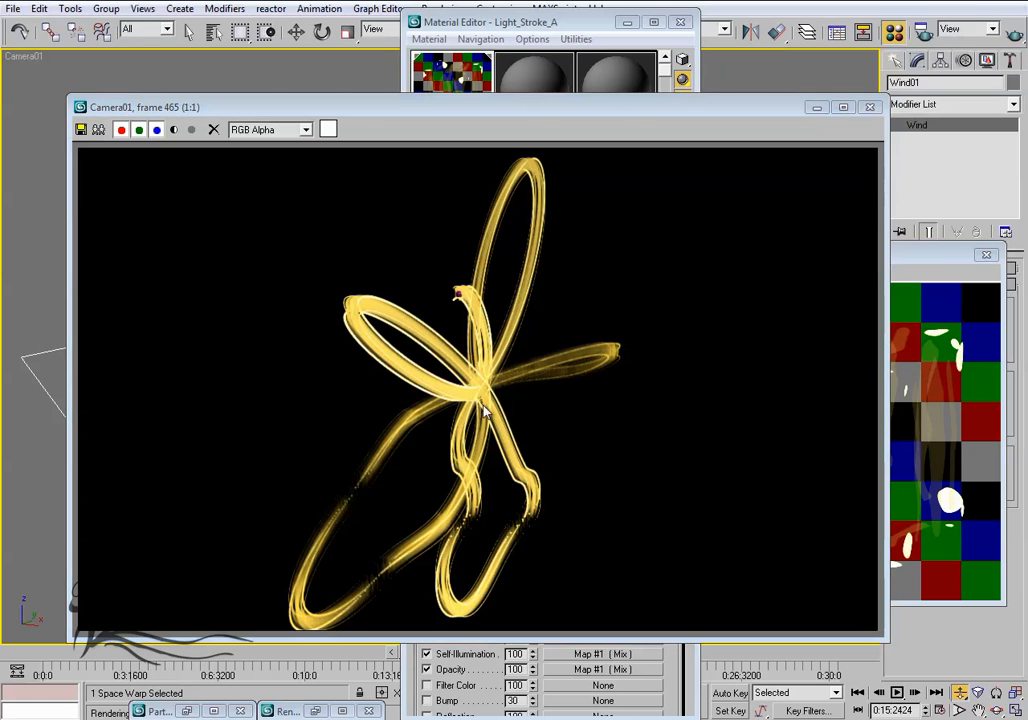
click(419, 386)
click(871, 108)
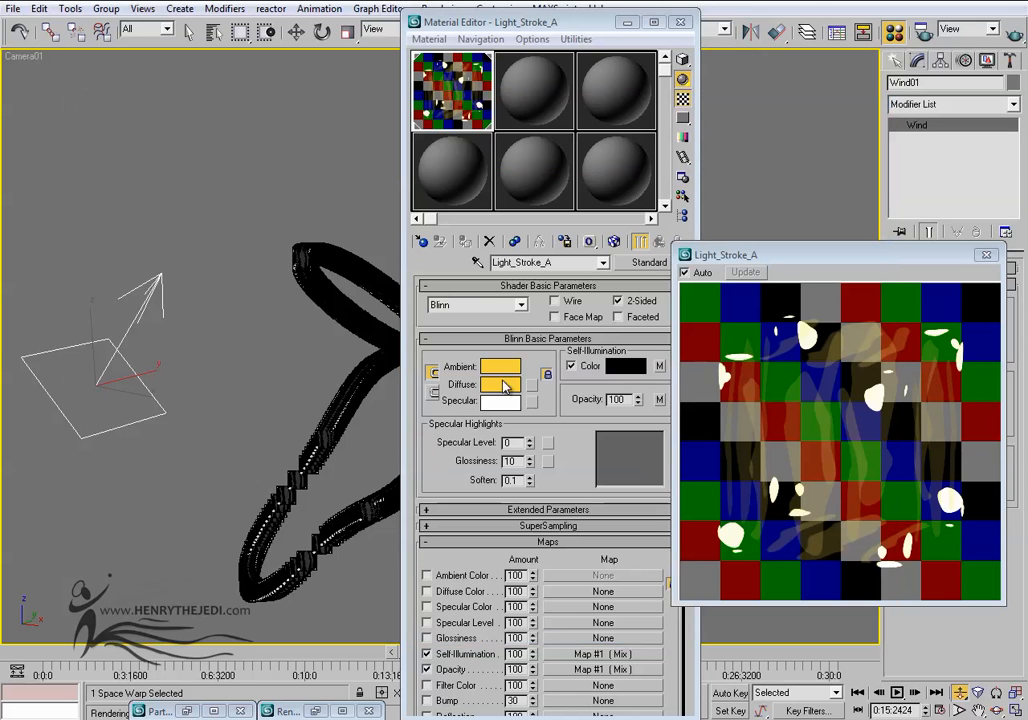
Minimize the Material Editor, dolly Camera01 in close to where the strokes cross, and render the view.
click(627, 21)
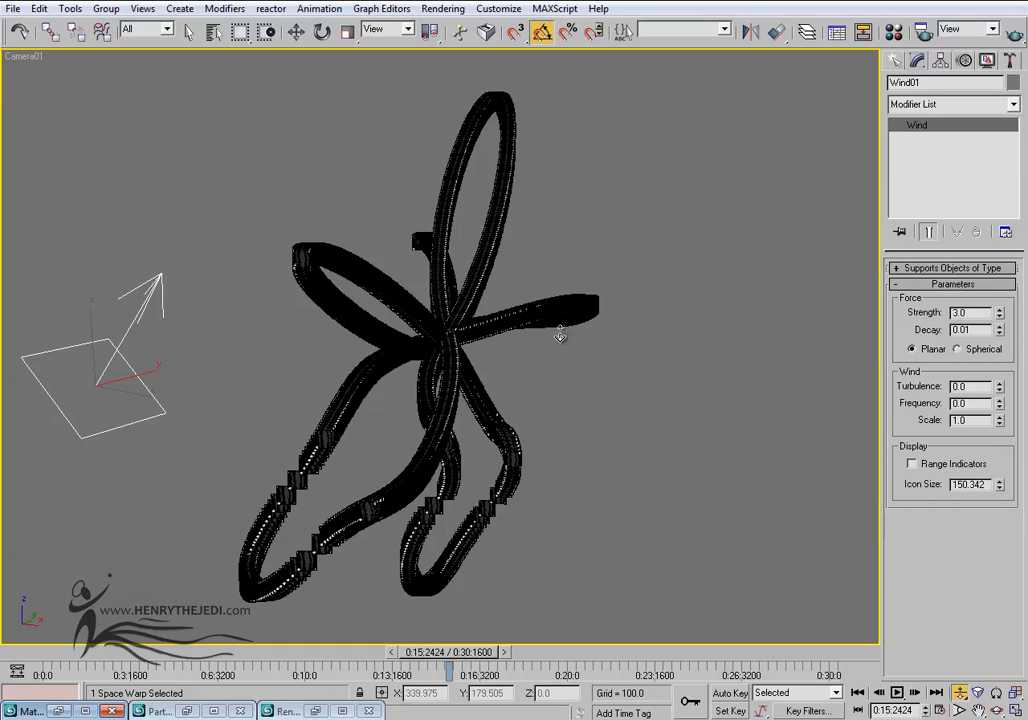
scroll(560, 306, up, 4)
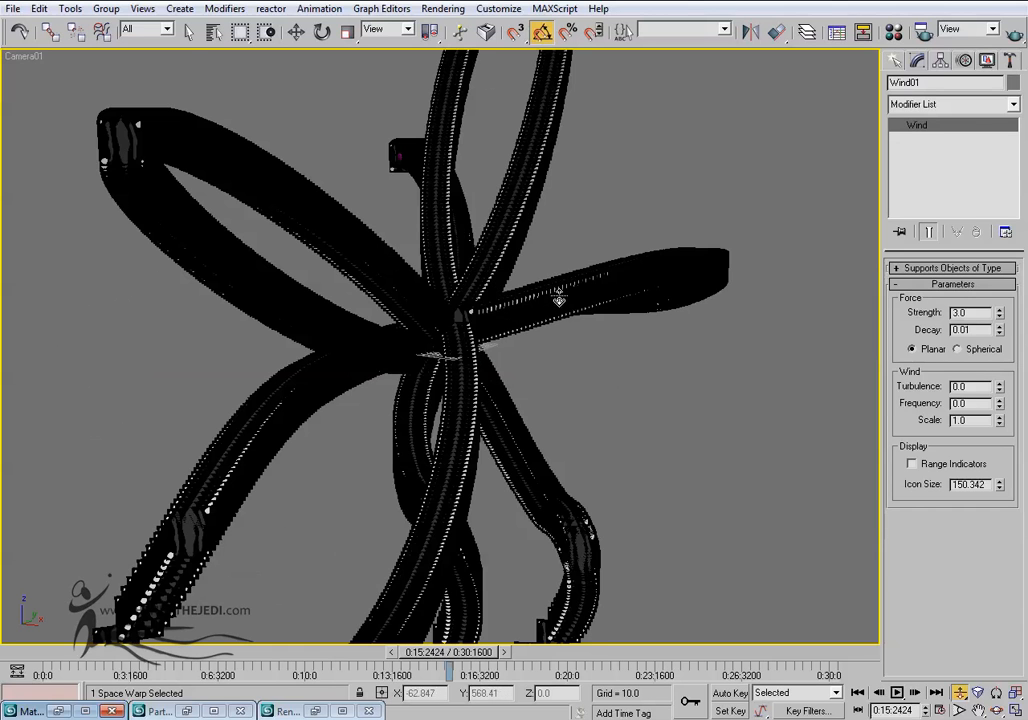
drag(537, 297, 772, 97)
drag(597, 237, 595, 259)
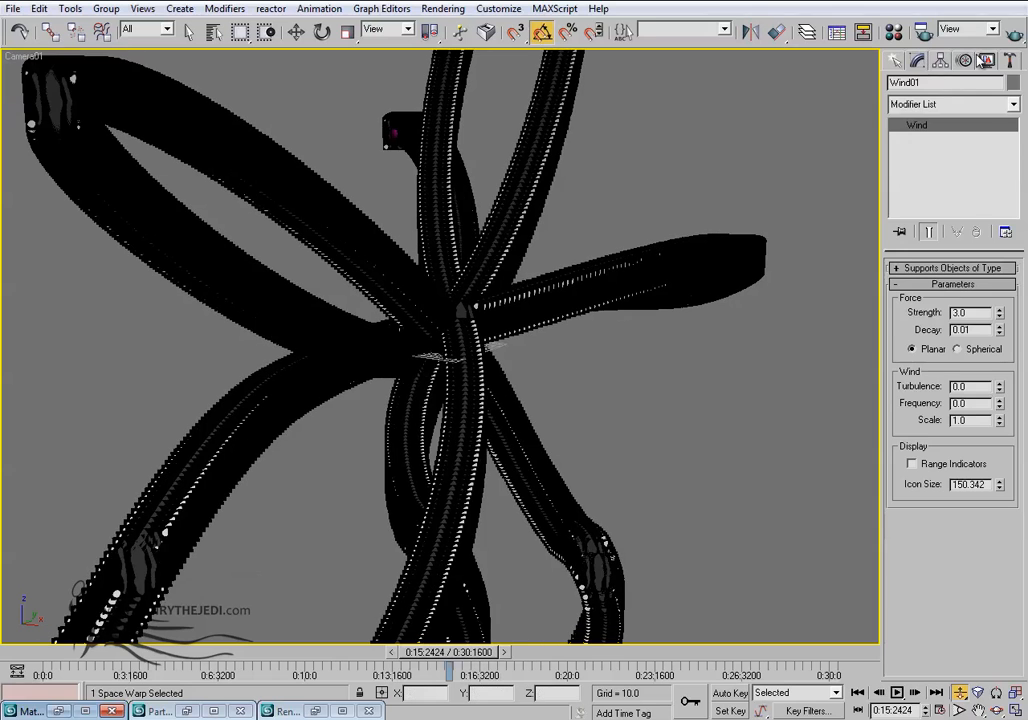
key(shift+q)
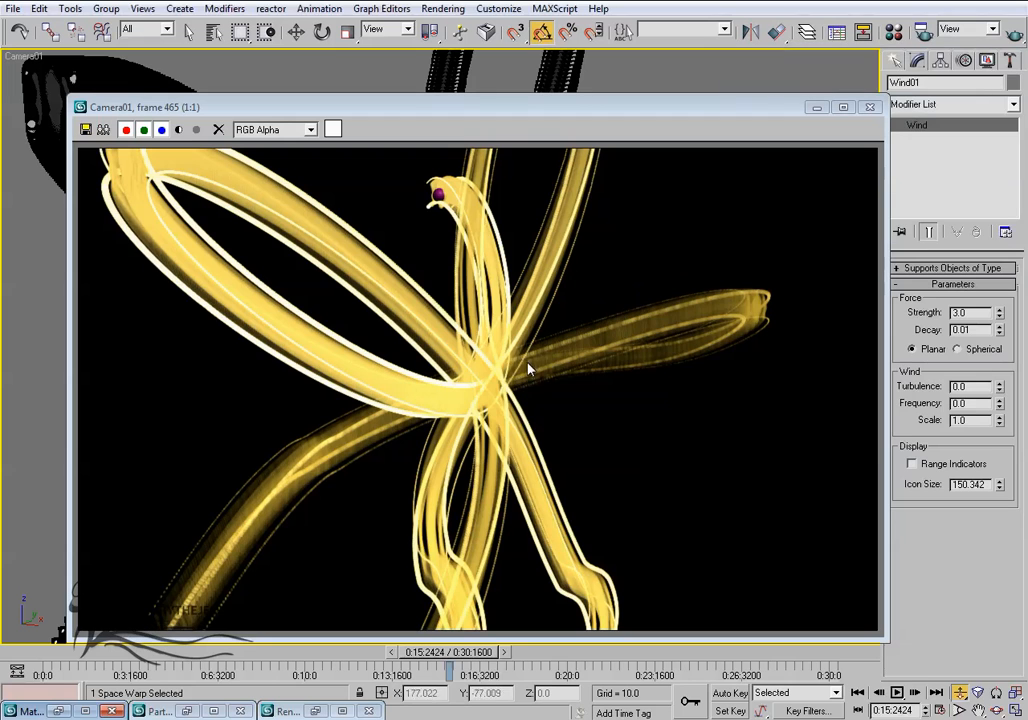
Set Light_Stroke_A's self-illumination color to cyan RGB 0, 255, 234, start a Camera01 render, then cancel it and close the rendered frame.
key(m)
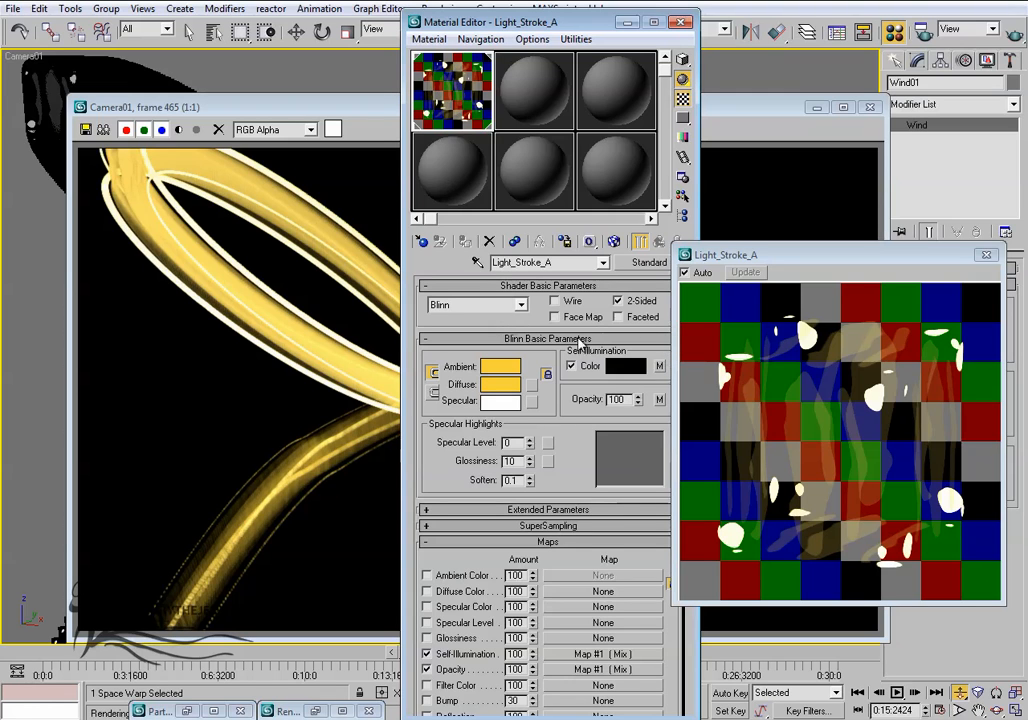
click(616, 369)
mouse_move(175, 228)
mouse_down()
mouse_move(209, 264)
mouse_move(225, 235)
mouse_move(249, 240)
mouse_move(168, 238)
mouse_move(206, 236)
mouse_up()
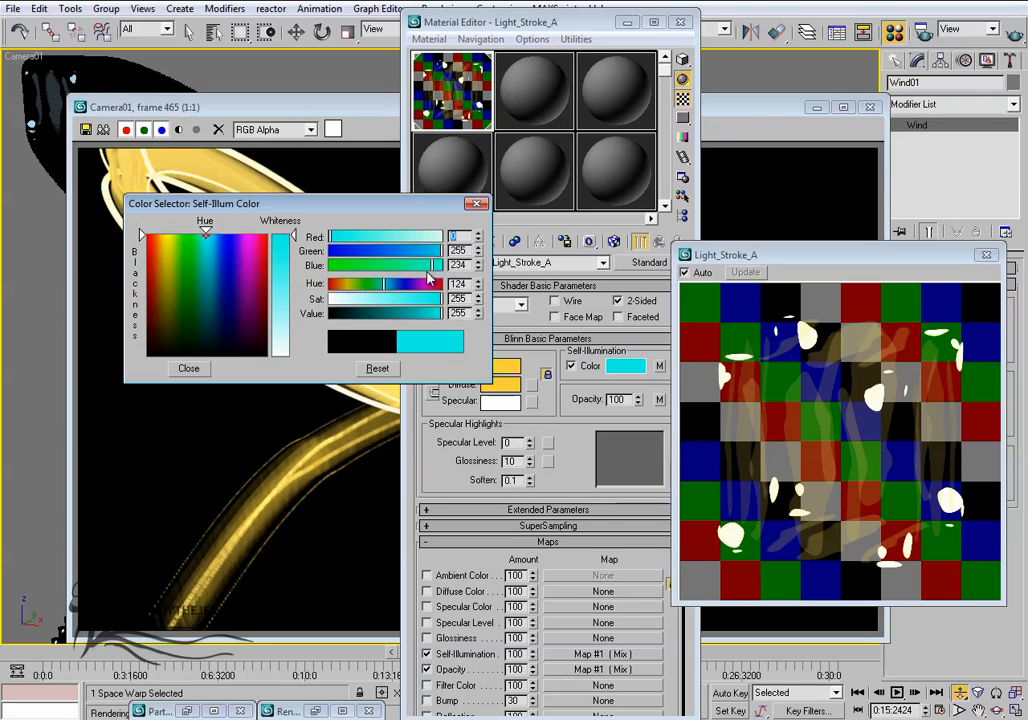
click(203, 366)
click(1014, 35)
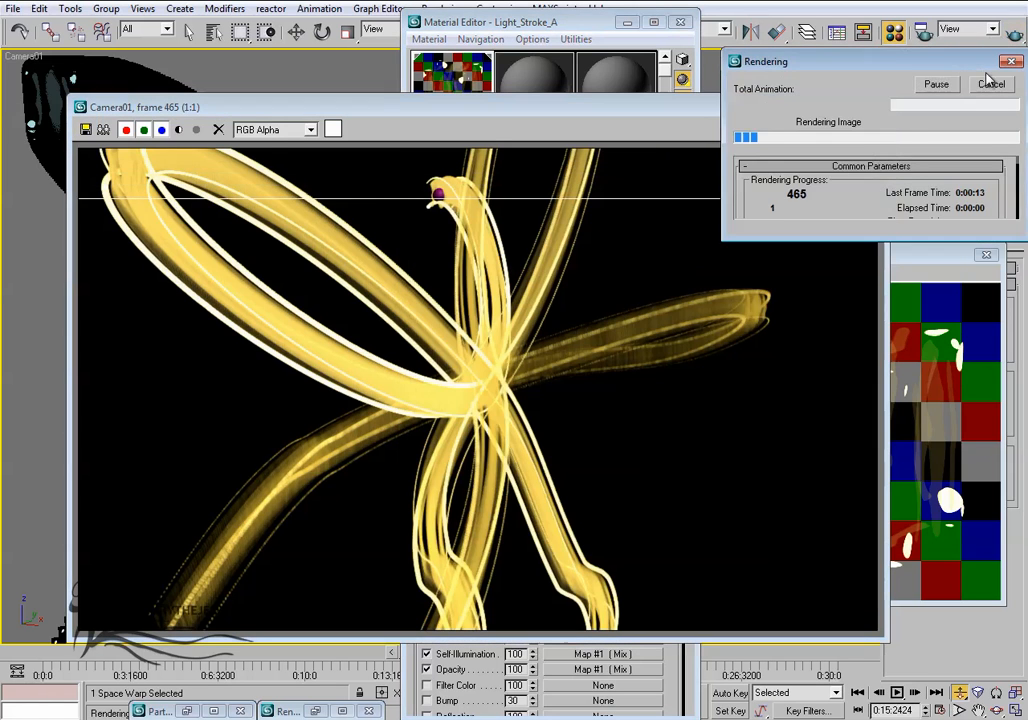
click(985, 84)
click(868, 108)
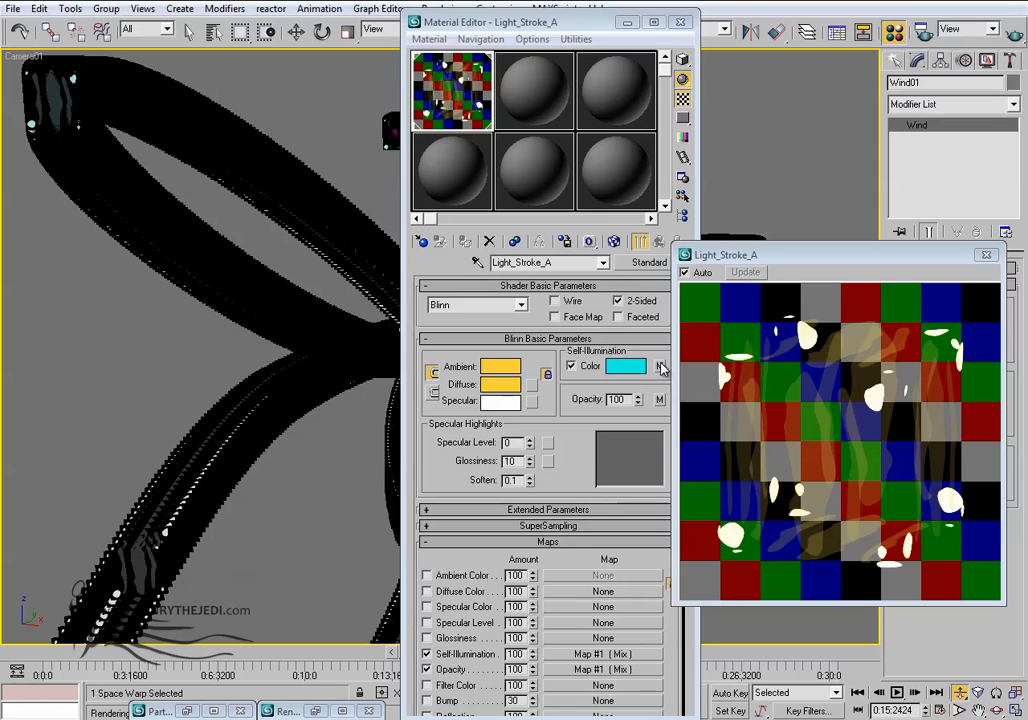
Clear the Mix map from Light_Stroke_A's self-illumination, render the close-up from Camera01, and close the rendered frame.
right_click(661, 368)
click(695, 408)
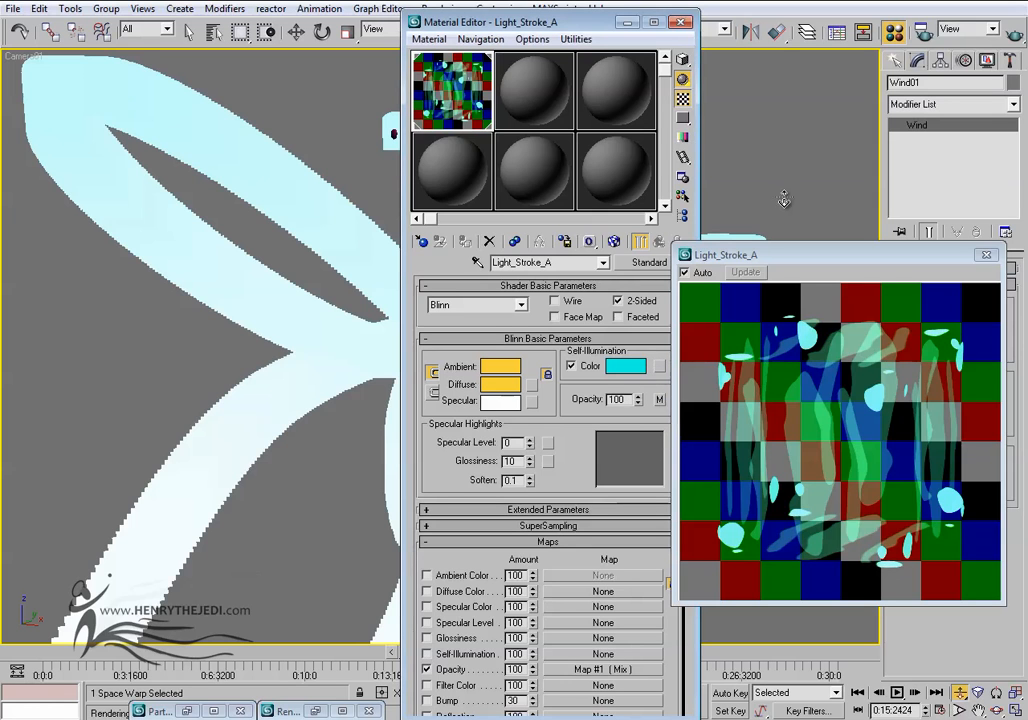
click(1016, 34)
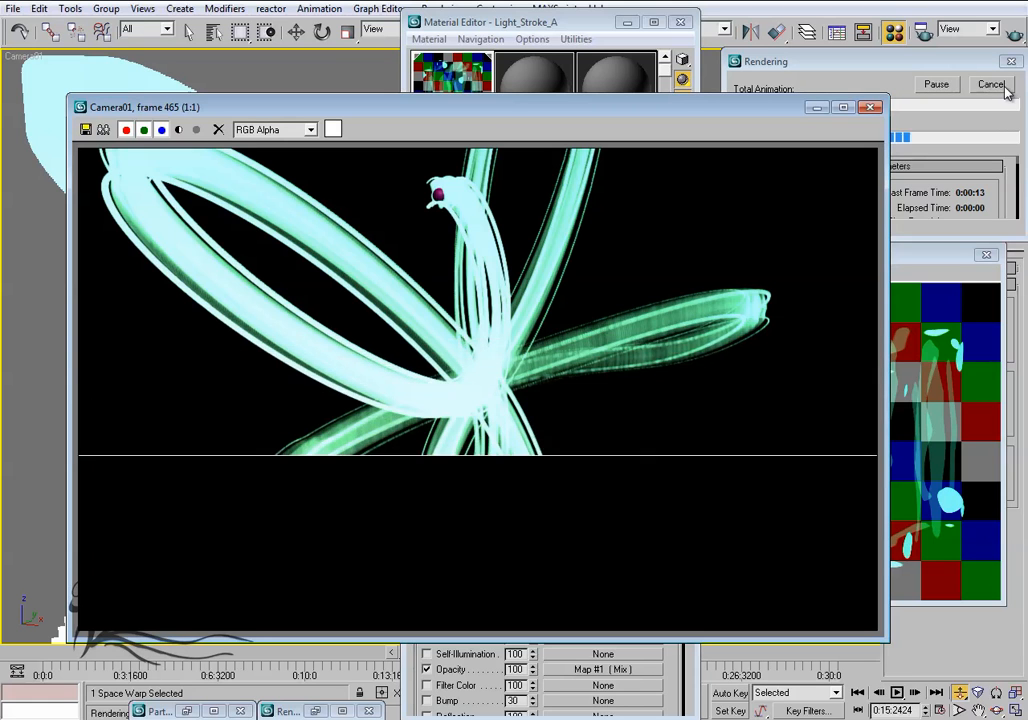
click(874, 108)
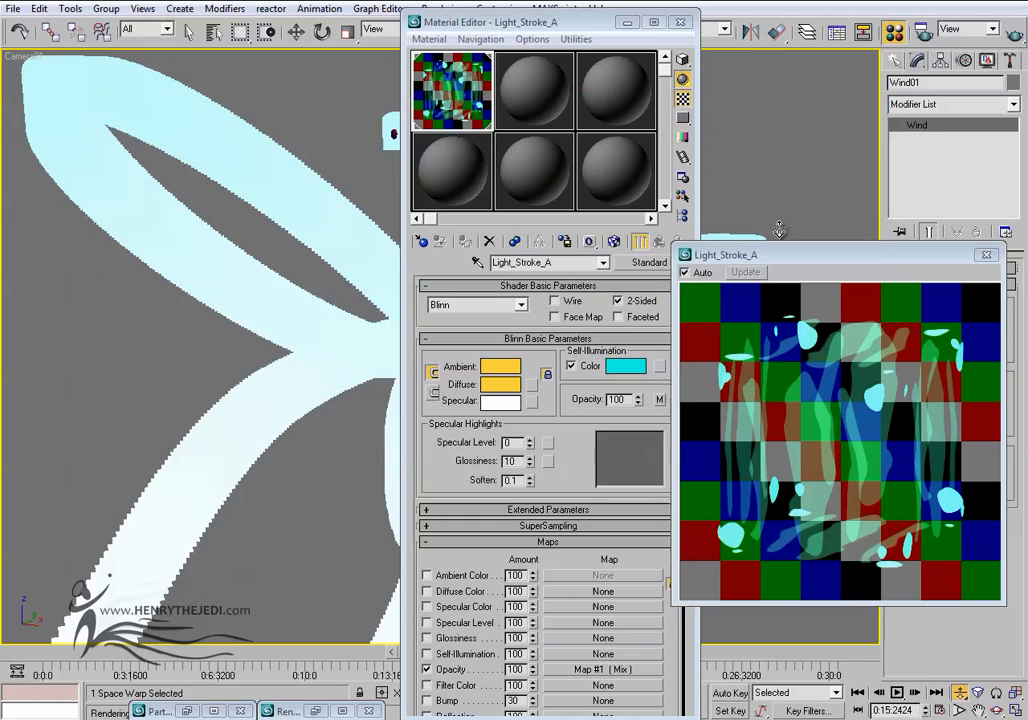
Instance Light_Stroke_A's opacity Mix map onto its self-illumination and set the self-illumination color to black.
drag(659, 399, 661, 367)
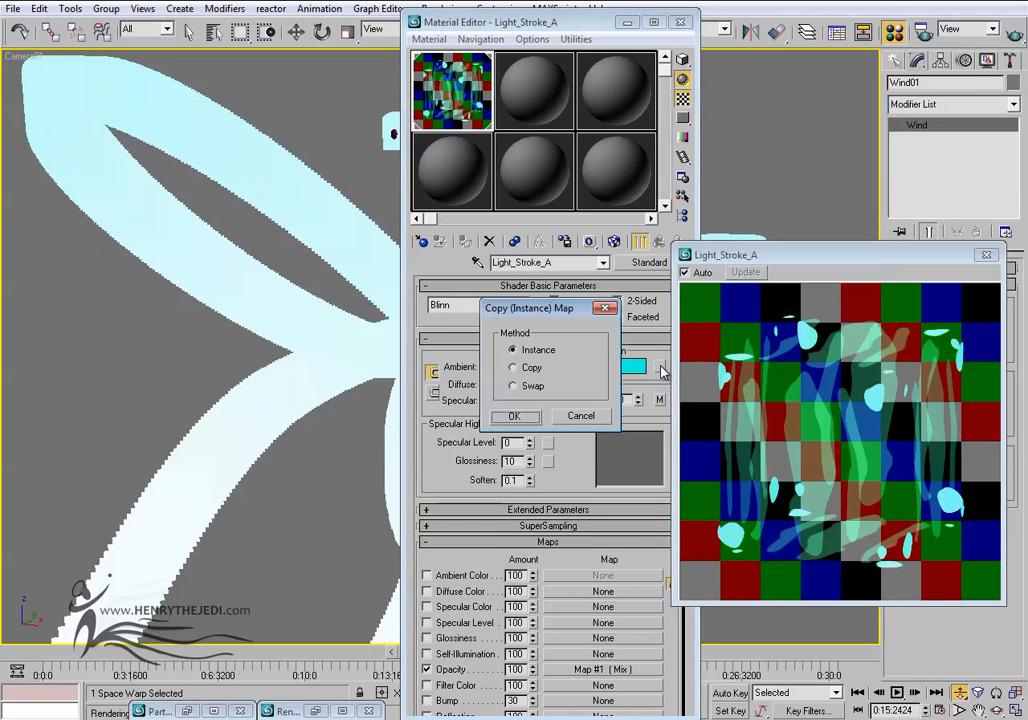
click(530, 417)
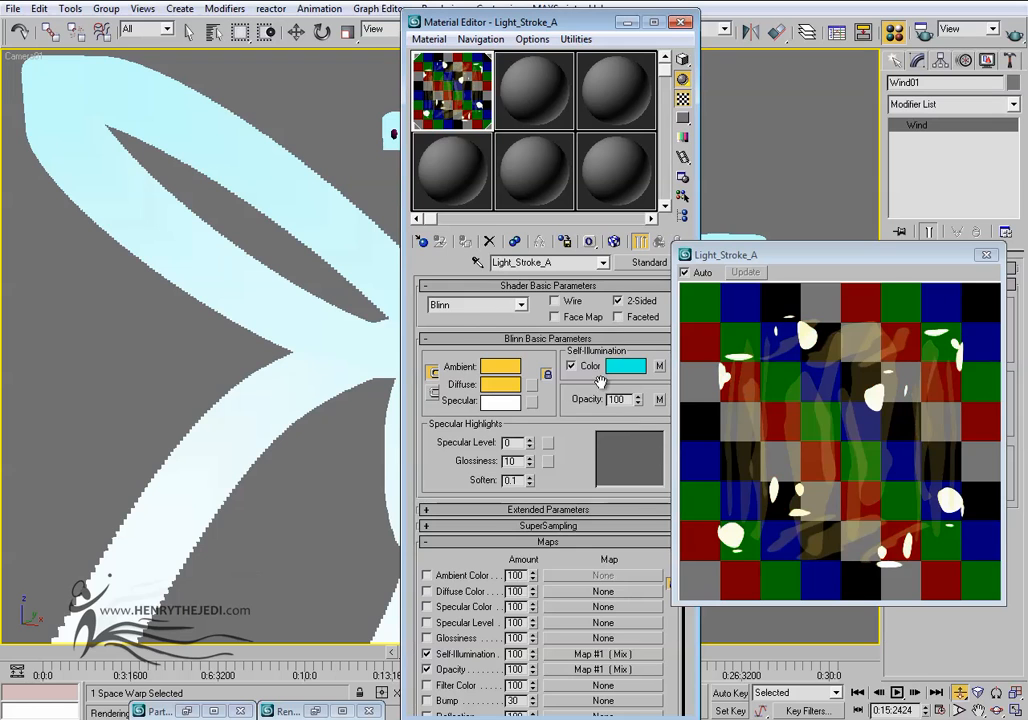
click(622, 367)
drag(230, 280, 270, 359)
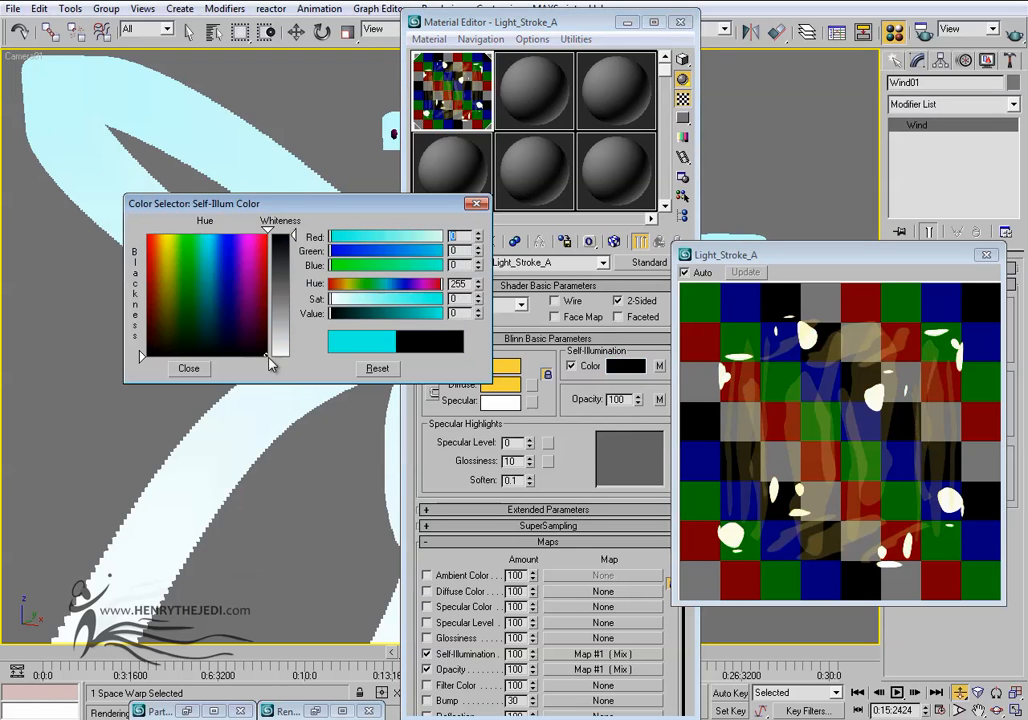
click(178, 370)
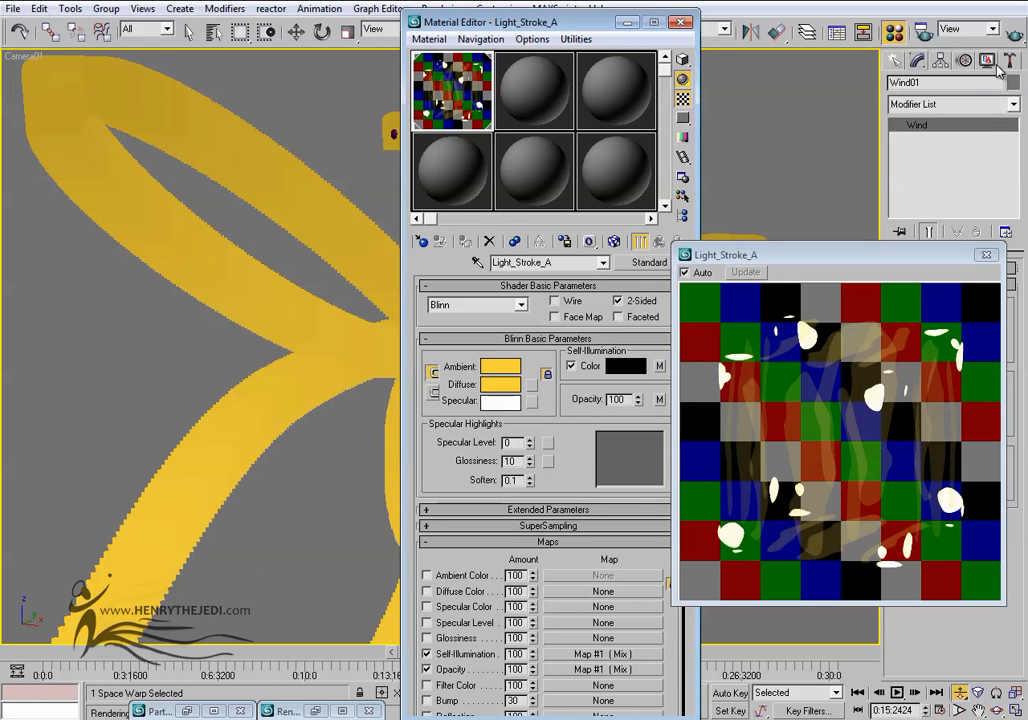
Start rendering the Camera01 close-up to check the strokes, then cancel it and close the rendered frame.
click(1015, 31)
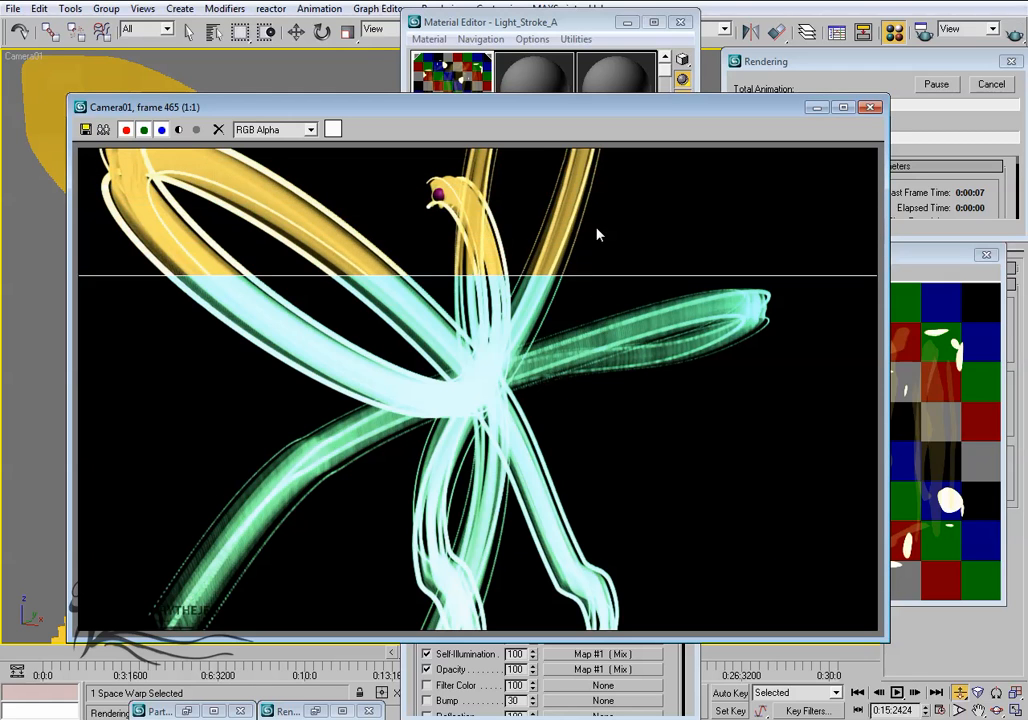
click(1006, 84)
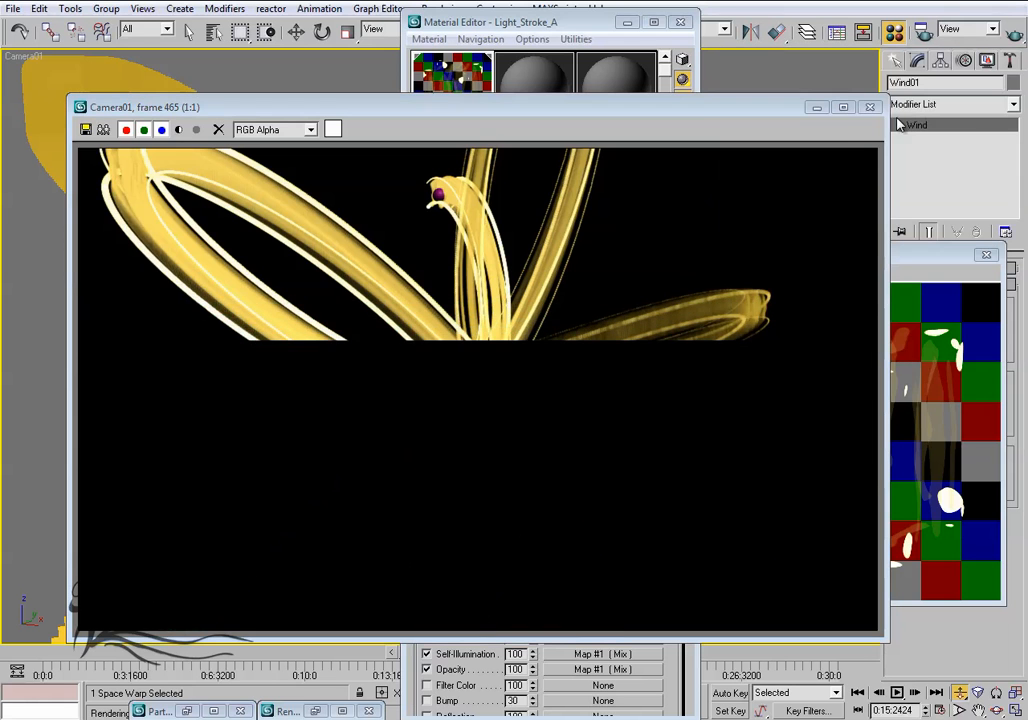
click(869, 108)
Set Light_Stroke_A's diffuse color to light pink, RGB 255, 127, 235.
click(512, 385)
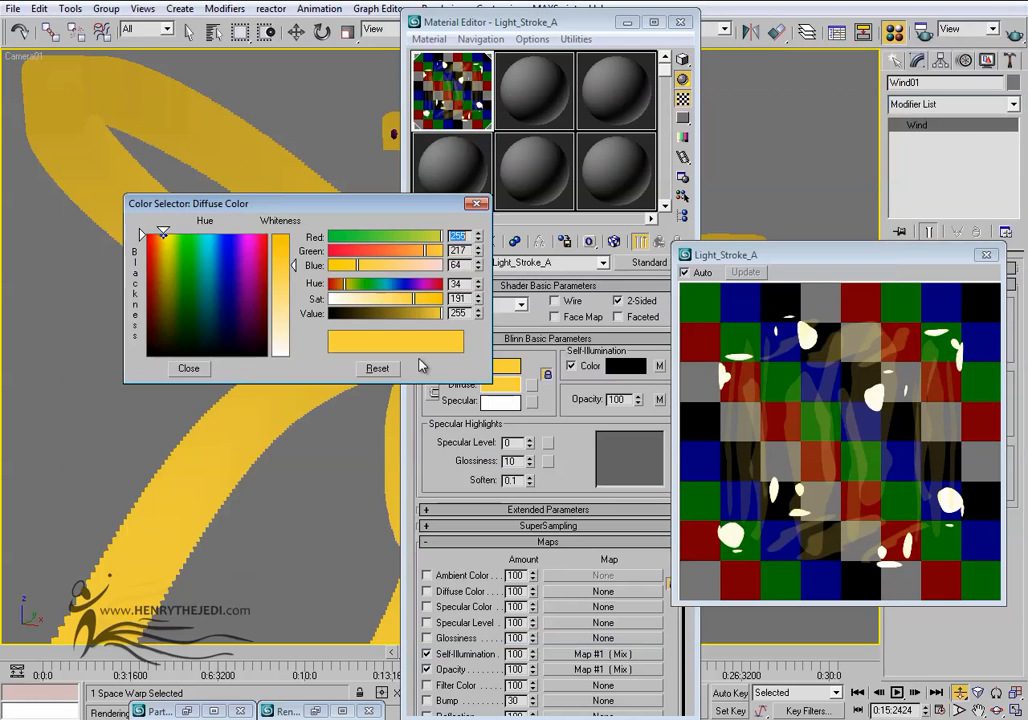
drag(243, 233, 250, 233)
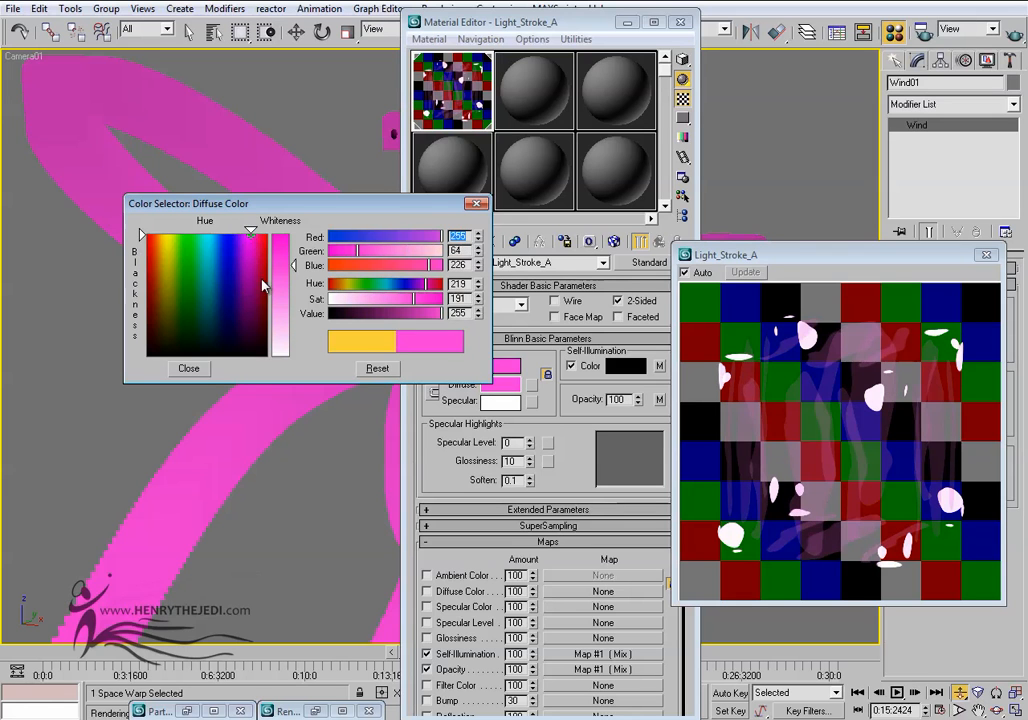
drag(291, 310, 291, 296)
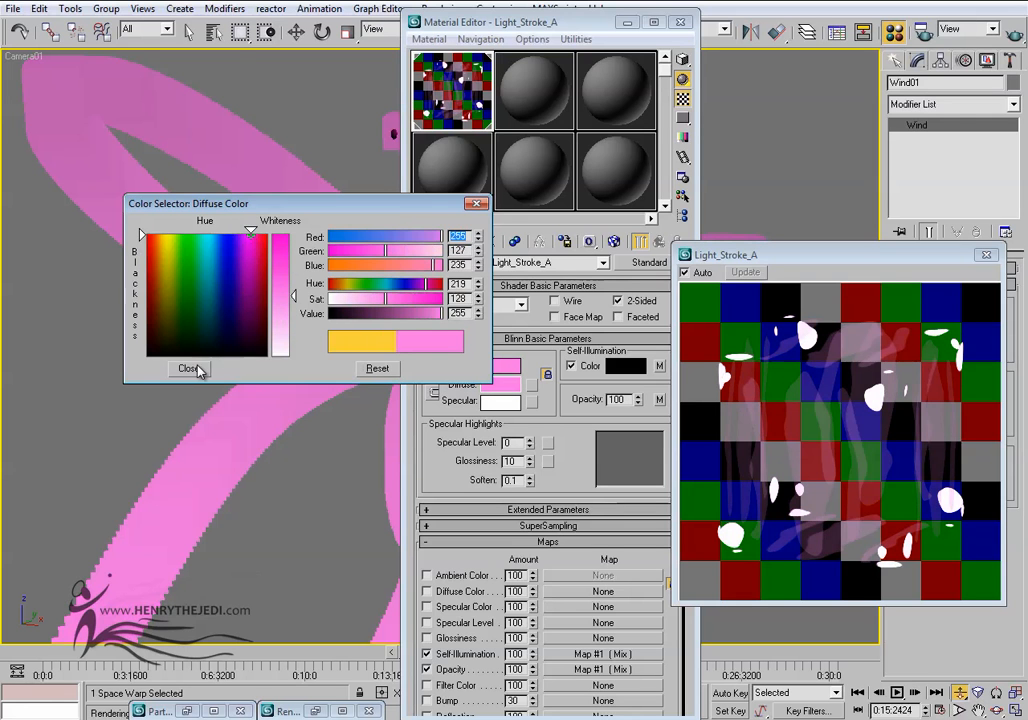
click(189, 368)
Render part of the Camera01 view to check the pink strokes, then cancel and close the rendered frame.
click(1016, 33)
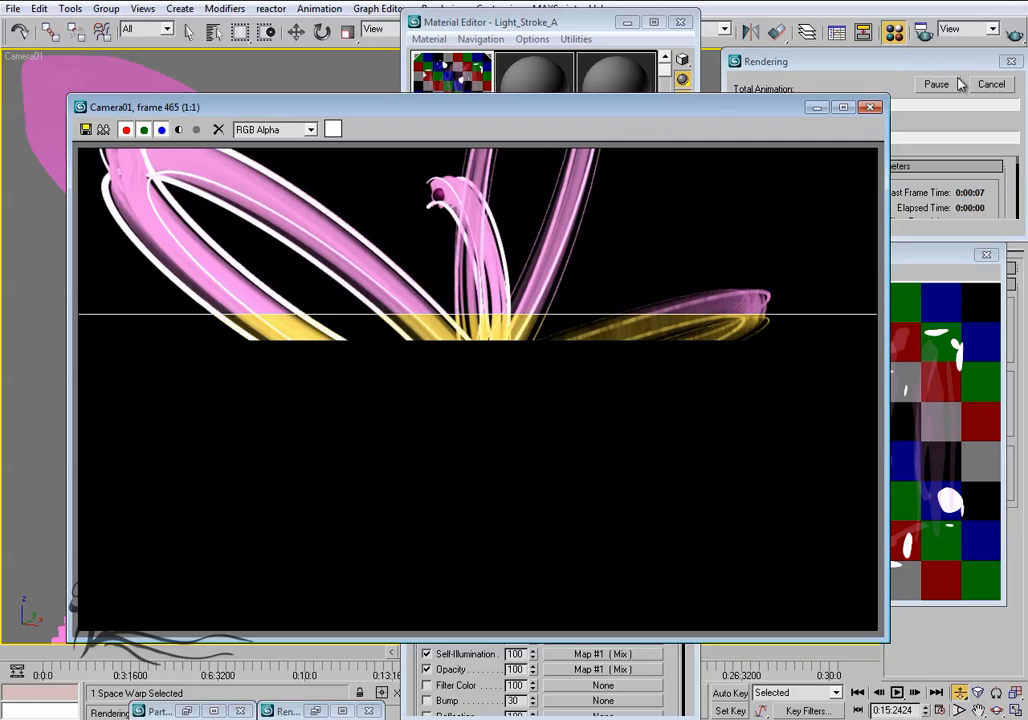
click(991, 84)
click(870, 107)
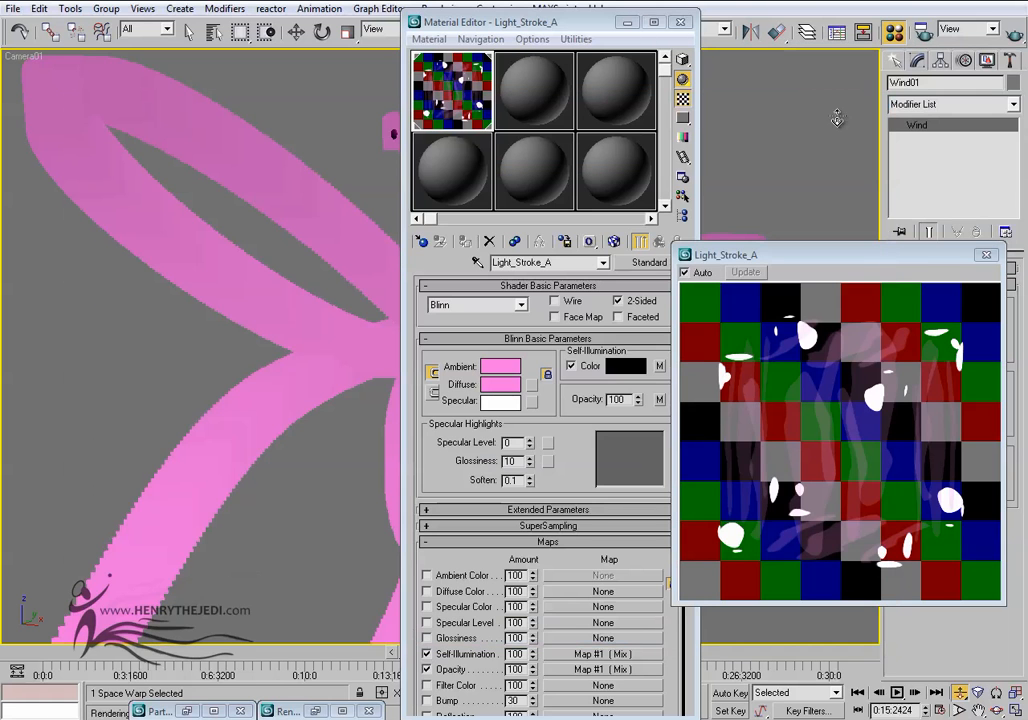
Close the enlarged Light_Stroke_A preview, dolly Camera01 back from the strokes, and move the animation to time 0:1:4019.
click(986, 255)
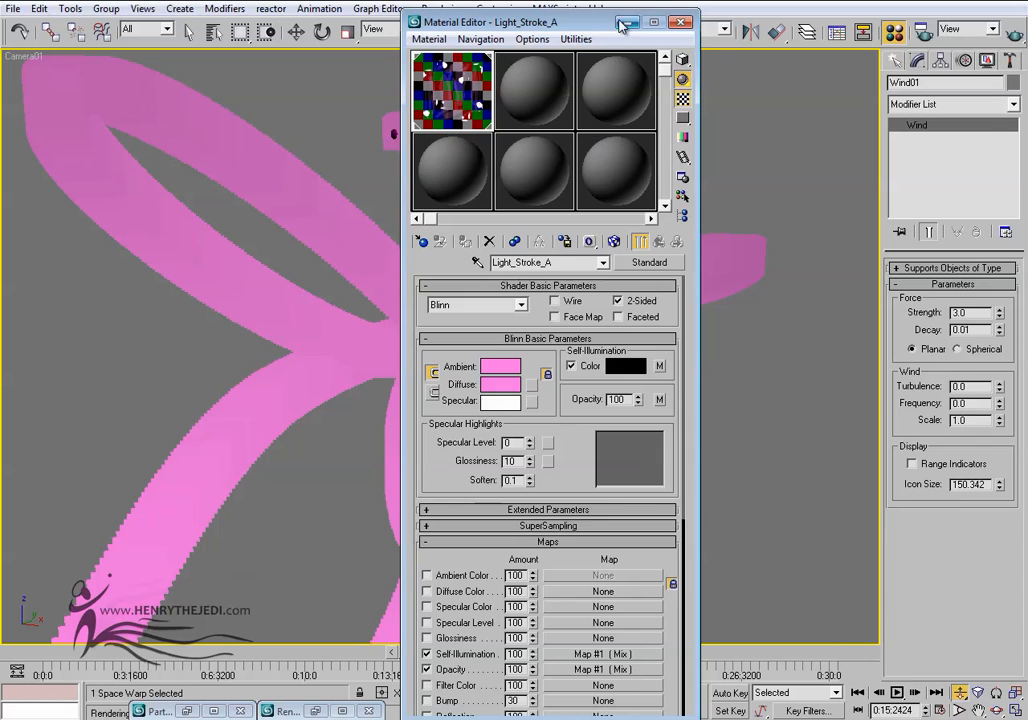
drag(497, 21, 671, 364)
drag(785, 403, 840, 421)
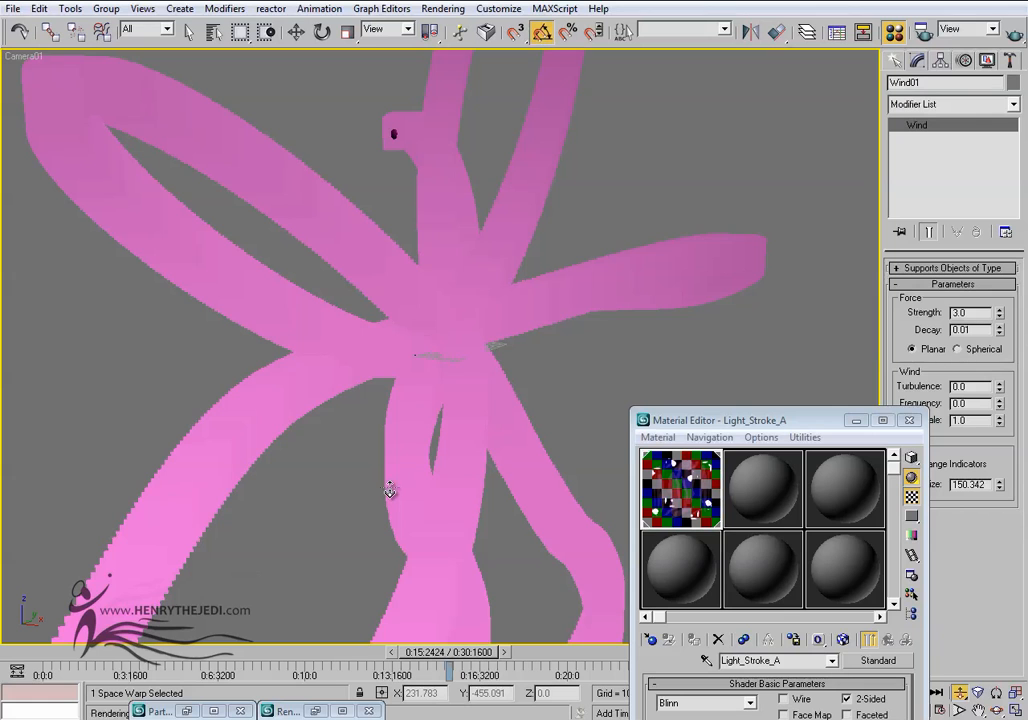
scroll(394, 515, down, 2)
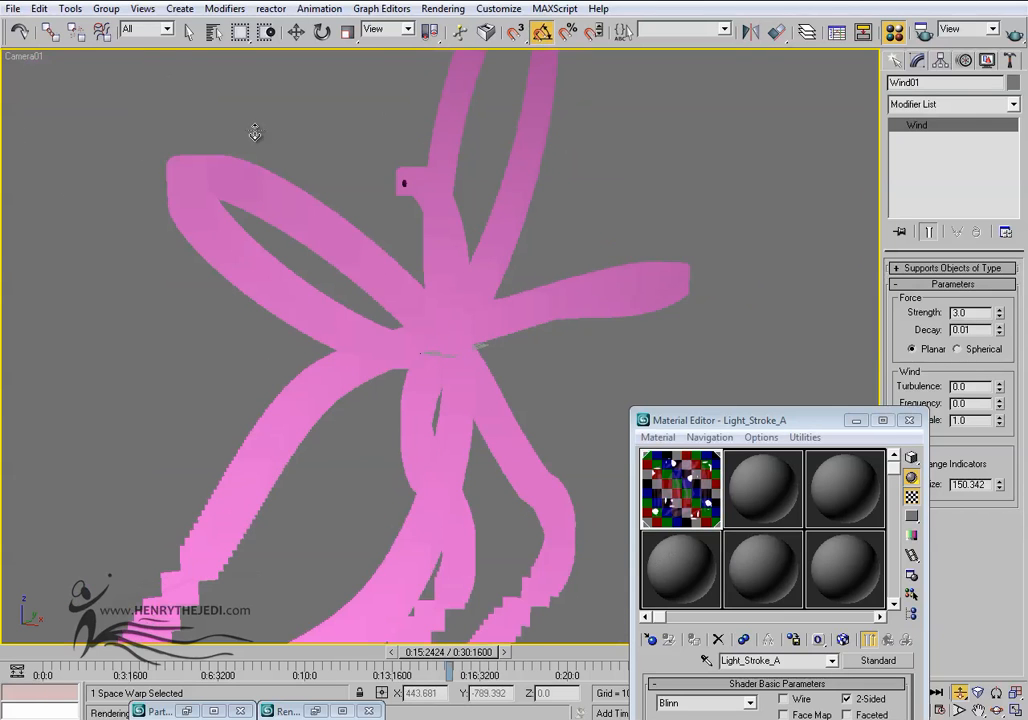
drag(173, 57, 182, 32)
click(188, 32)
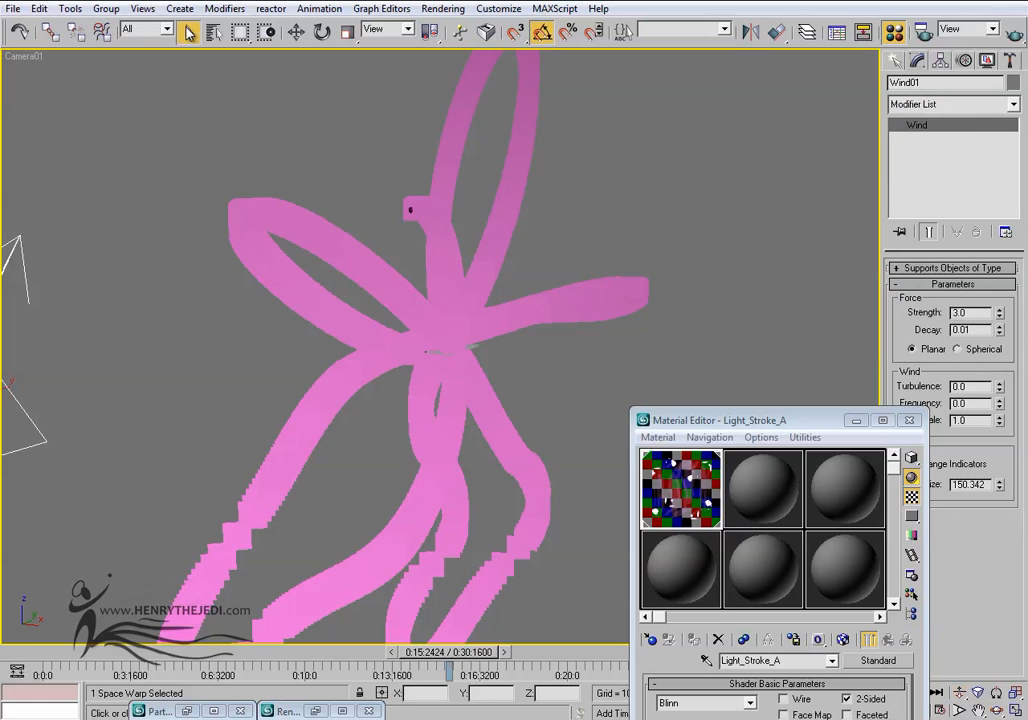
click(28, 653)
drag(25, 655, 72, 656)
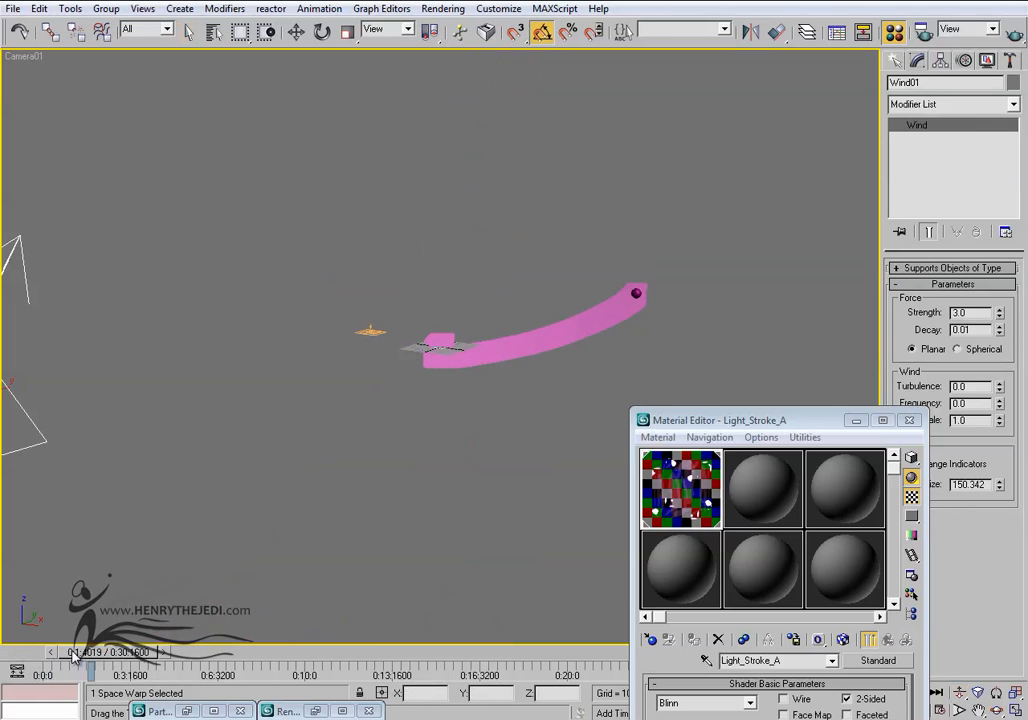
Set the radius of Sphere01 at the head of the stroke to 50.
click(637, 294)
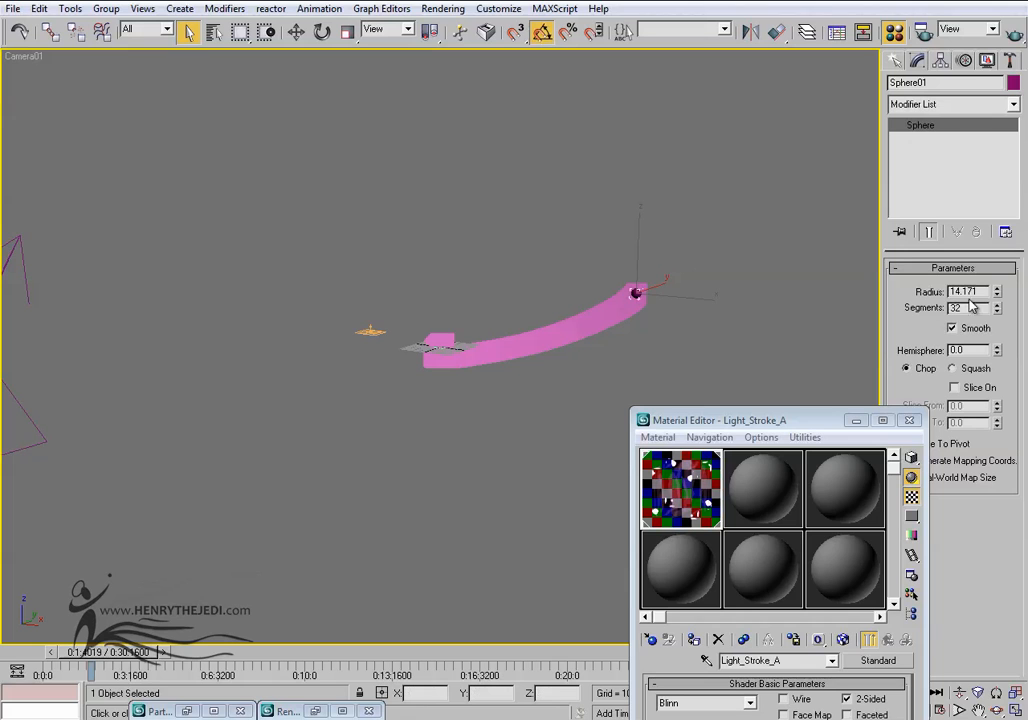
key(Return)
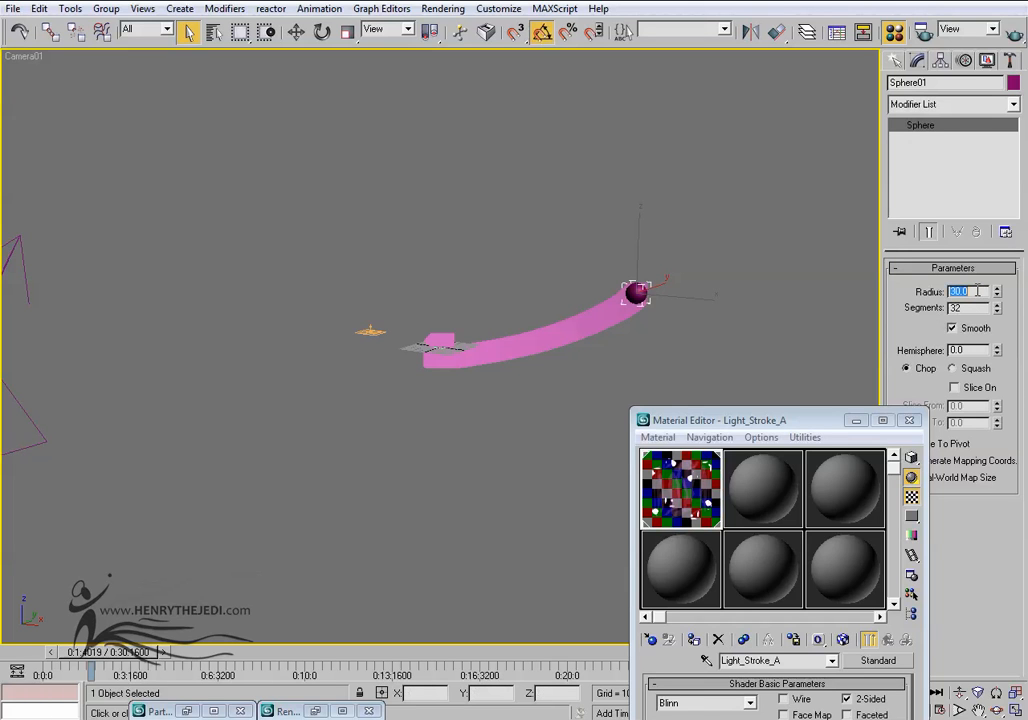
text(50)
key(Return)
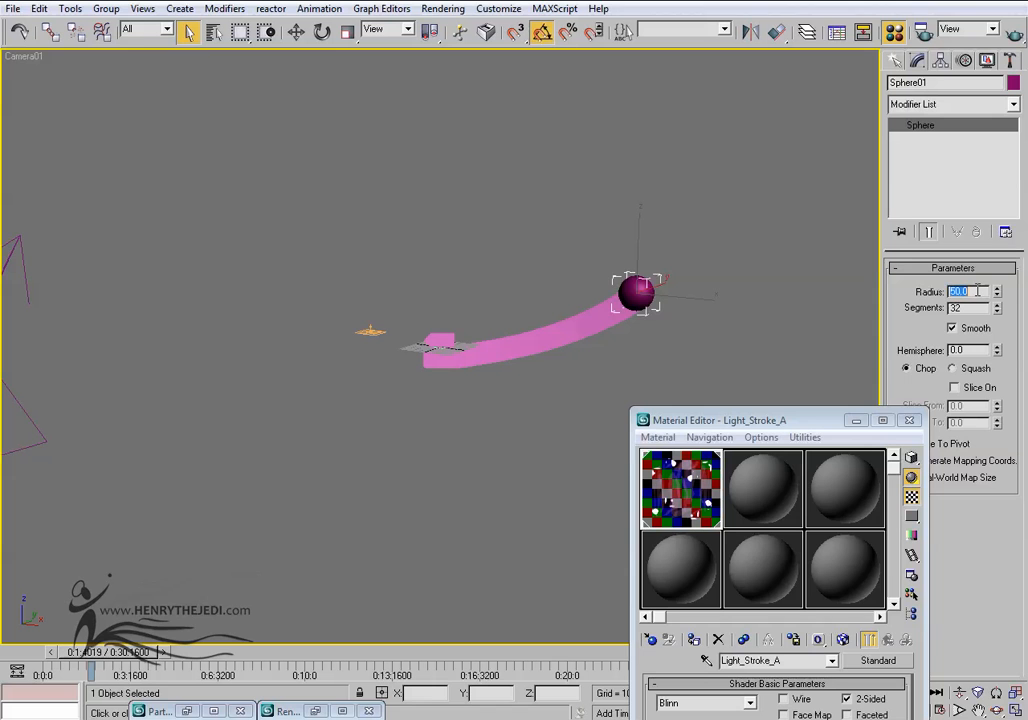
Apply the 02 - Default material to Sphere01 and set the material's self-illumination to 100.
drag(795, 421, 216, 207)
click(754, 345)
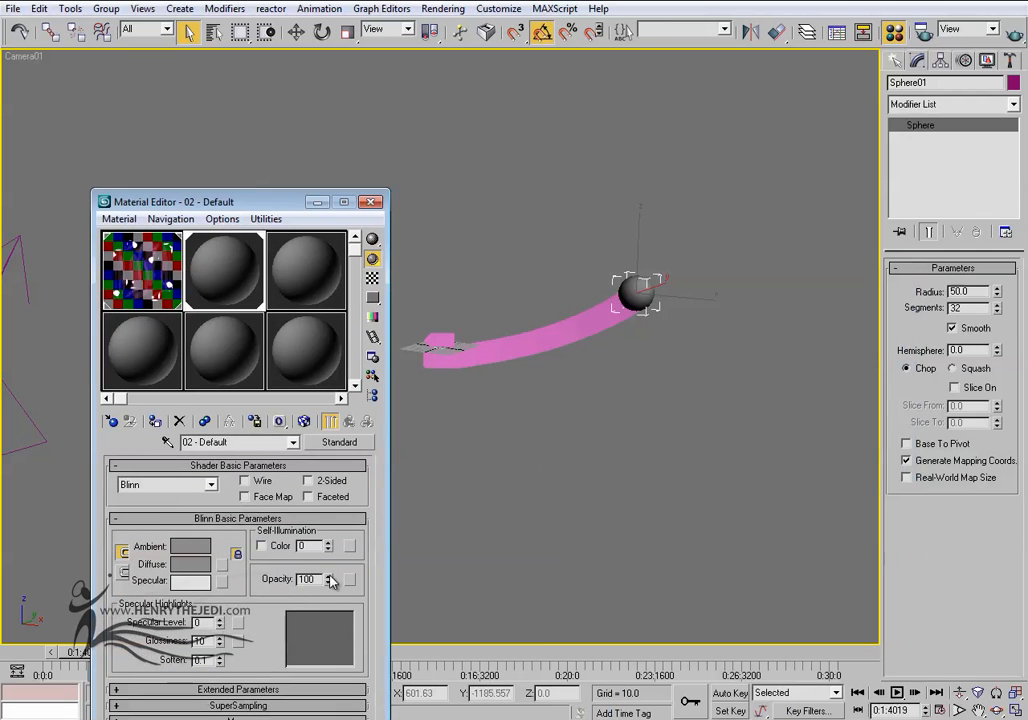
drag(328, 552, 270, 455)
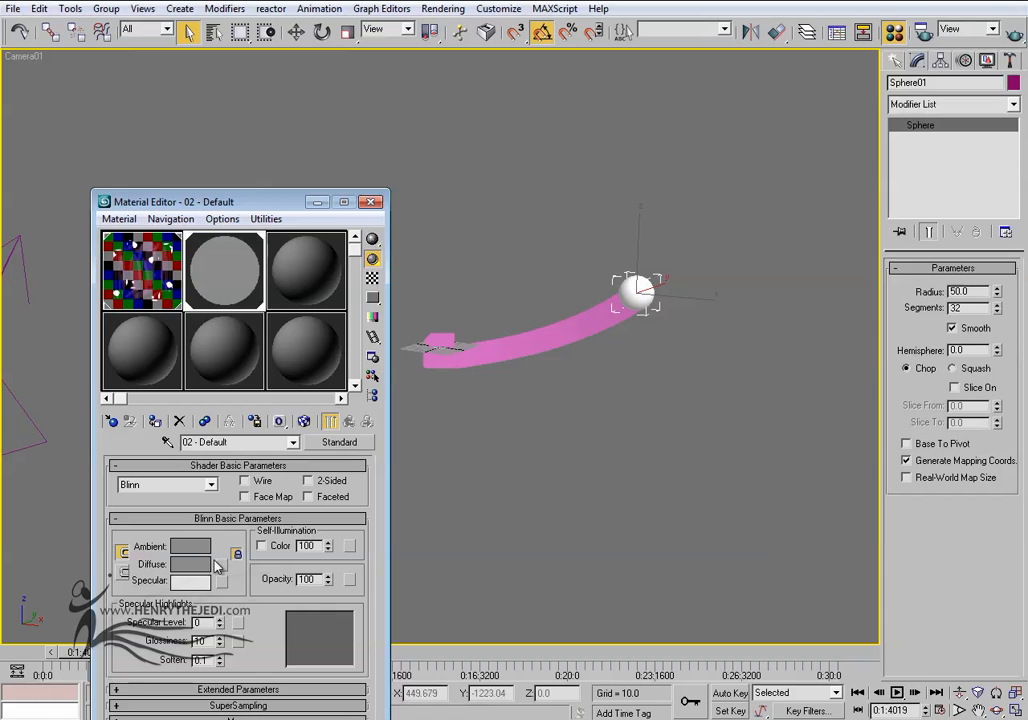
Set the 02 - Default material's diffuse color to yellow, RGB 255, 222, 0.
click(199, 567)
drag(224, 282, 164, 234)
click(286, 238)
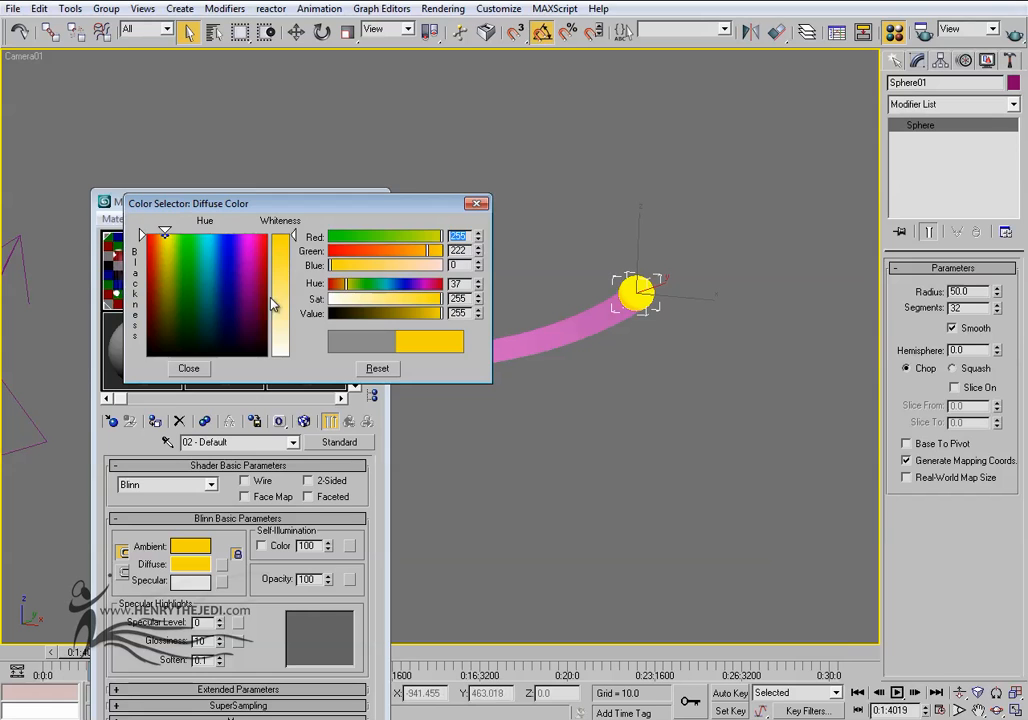
click(205, 372)
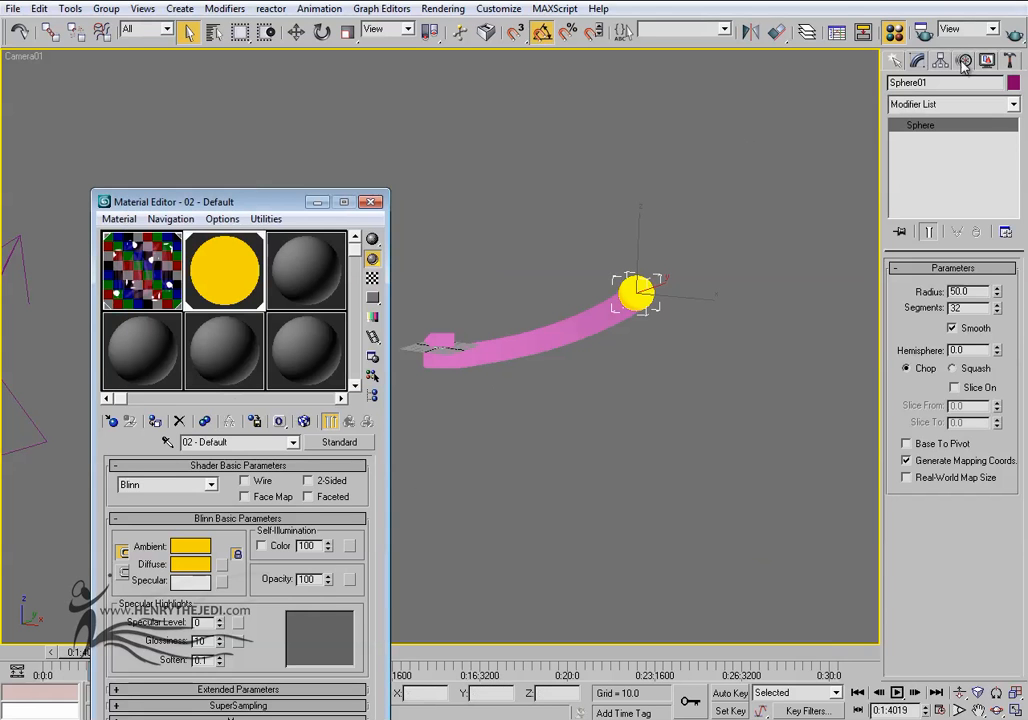
Render the Camera01 view with the yellow sphere, then minimize the rendered frame and the Material Editor.
click(1013, 33)
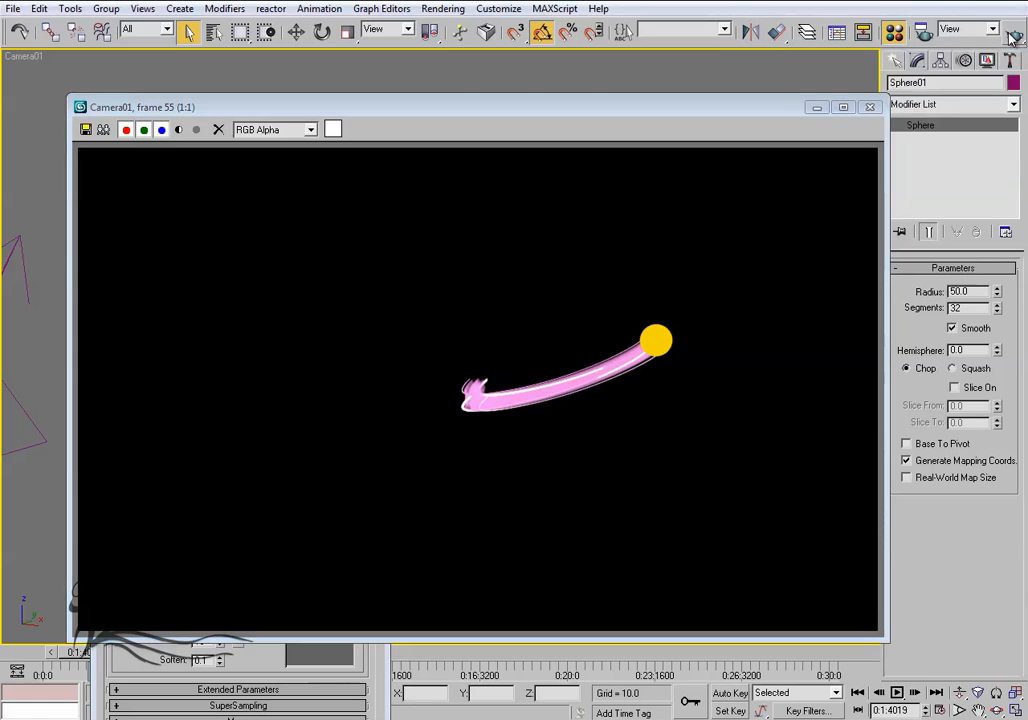
click(820, 113)
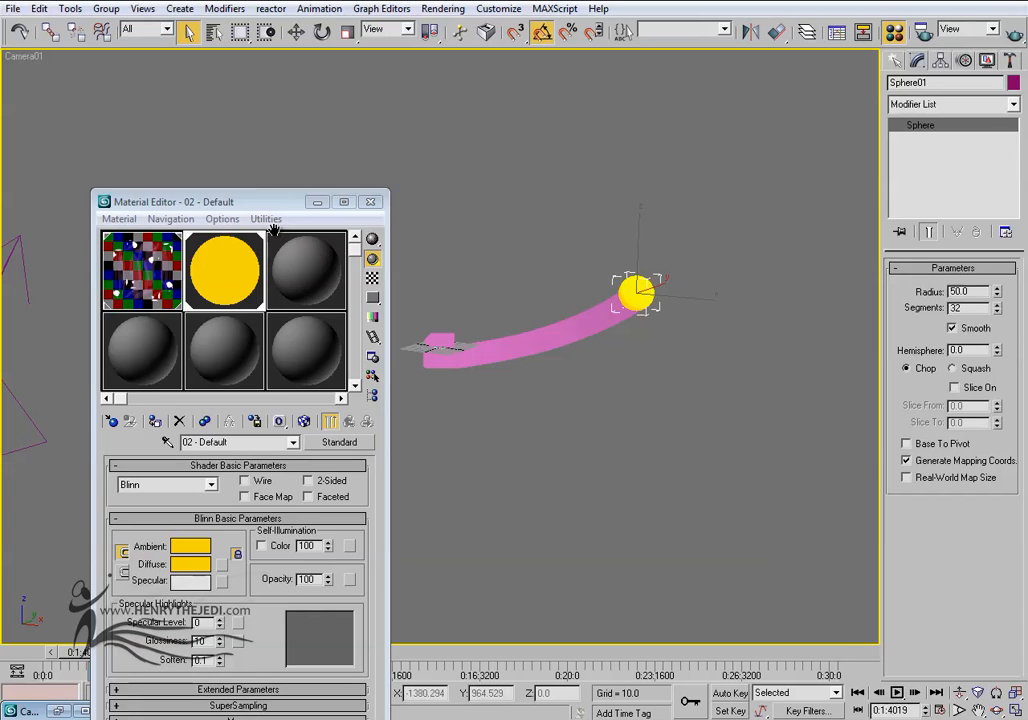
click(317, 202)
Move the animation to time 0:6:2764, render the Camera01 view, and close the rendered frame.
drag(99, 657, 215, 657)
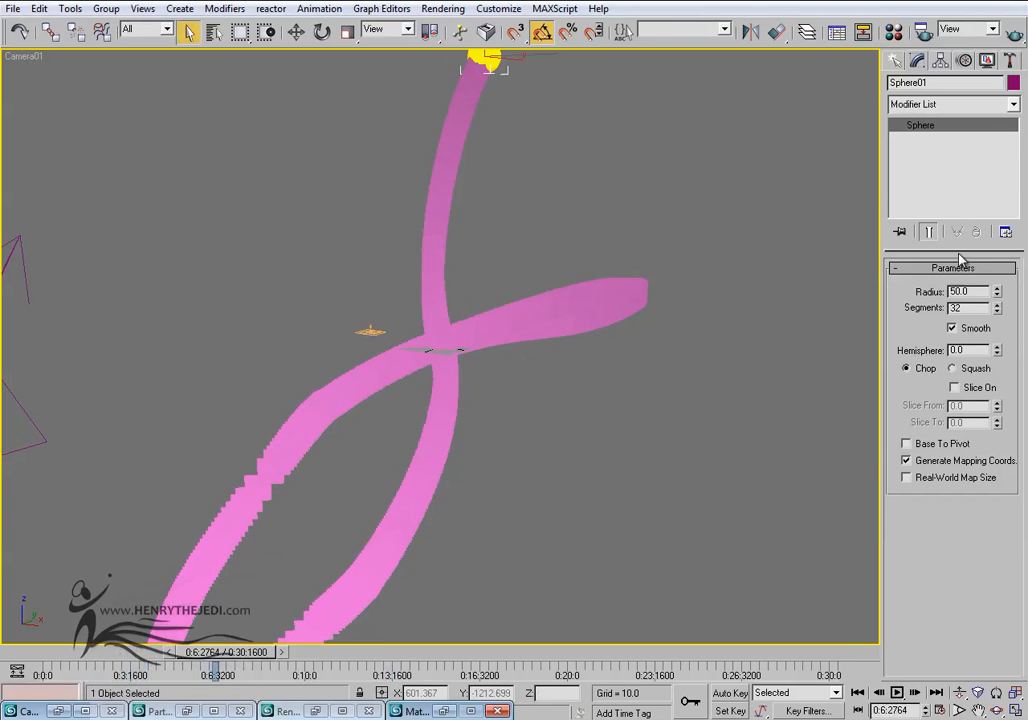
click(1015, 33)
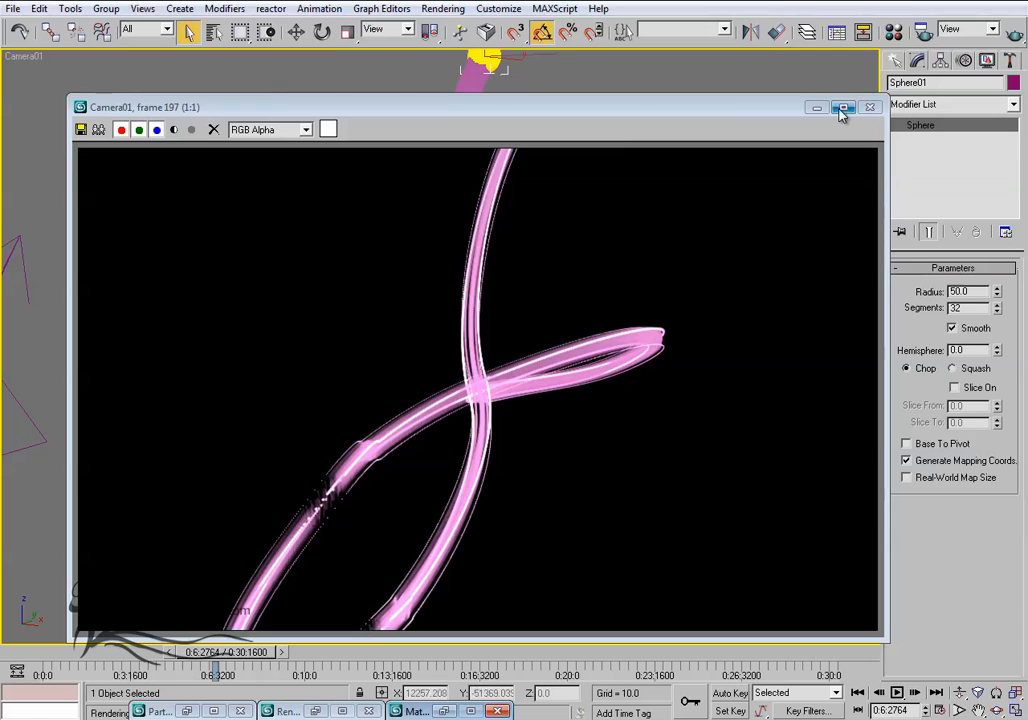
click(869, 107)
Switch to Photoshop and create a new 1200 by 1200 pixel RGB document at 72 pixels/inch with a white background.
click(15, 10)
click(70, 121)
click(933, 679)
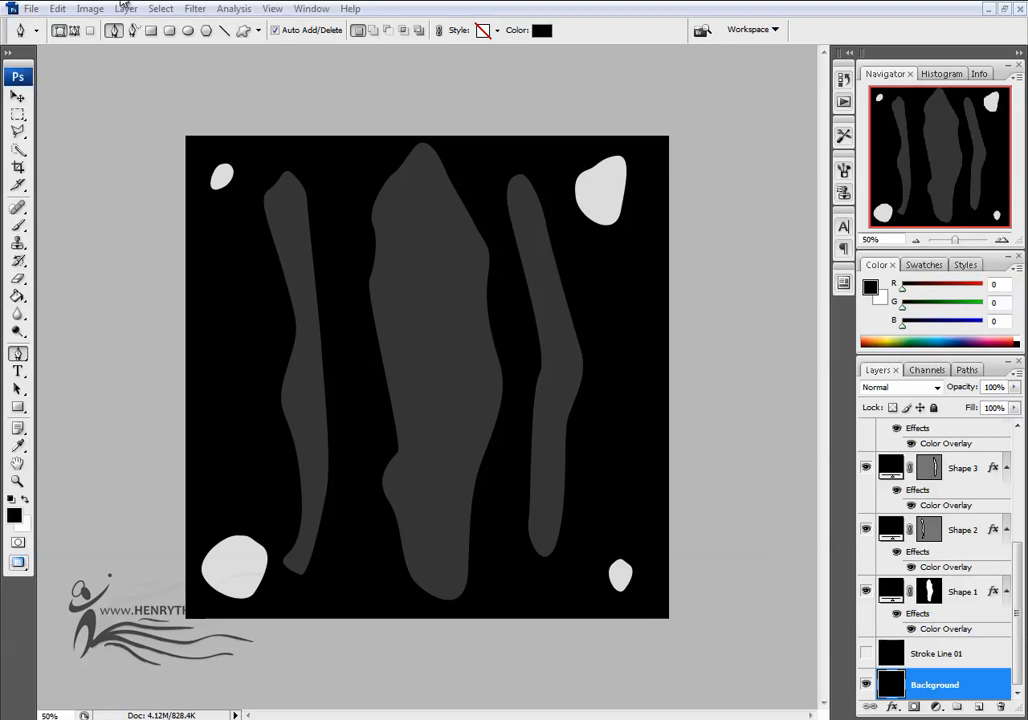
click(32, 9)
click(45, 23)
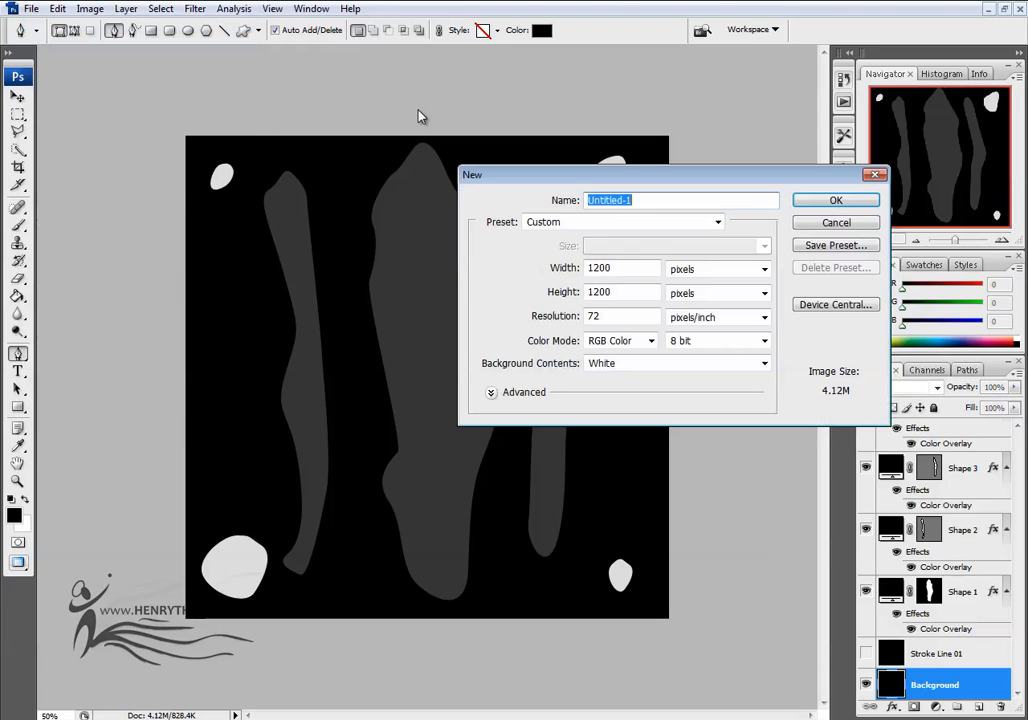
click(800, 203)
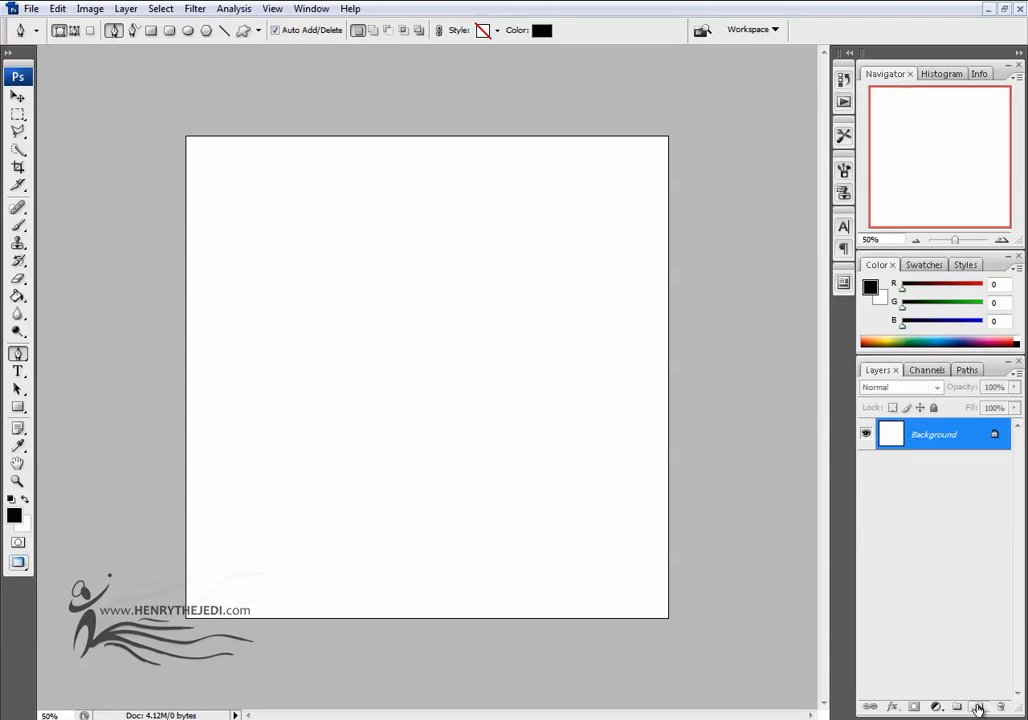
Fill the Background layer with black using the Paint Bucket and add a new empty layer.
click(17, 296)
click(324, 310)
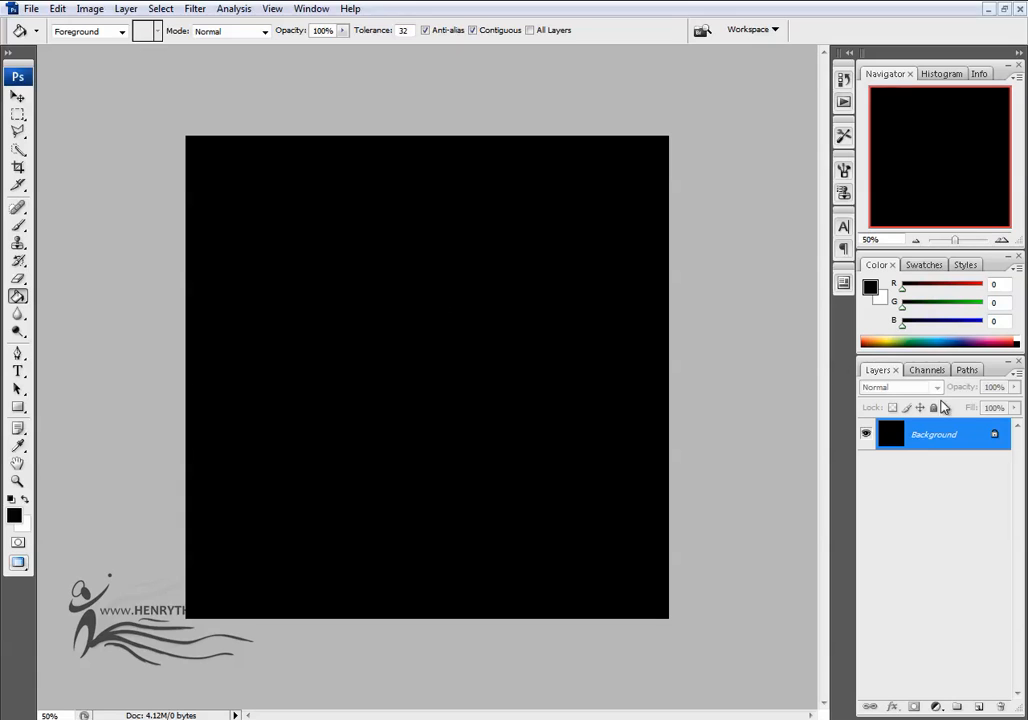
click(976, 707)
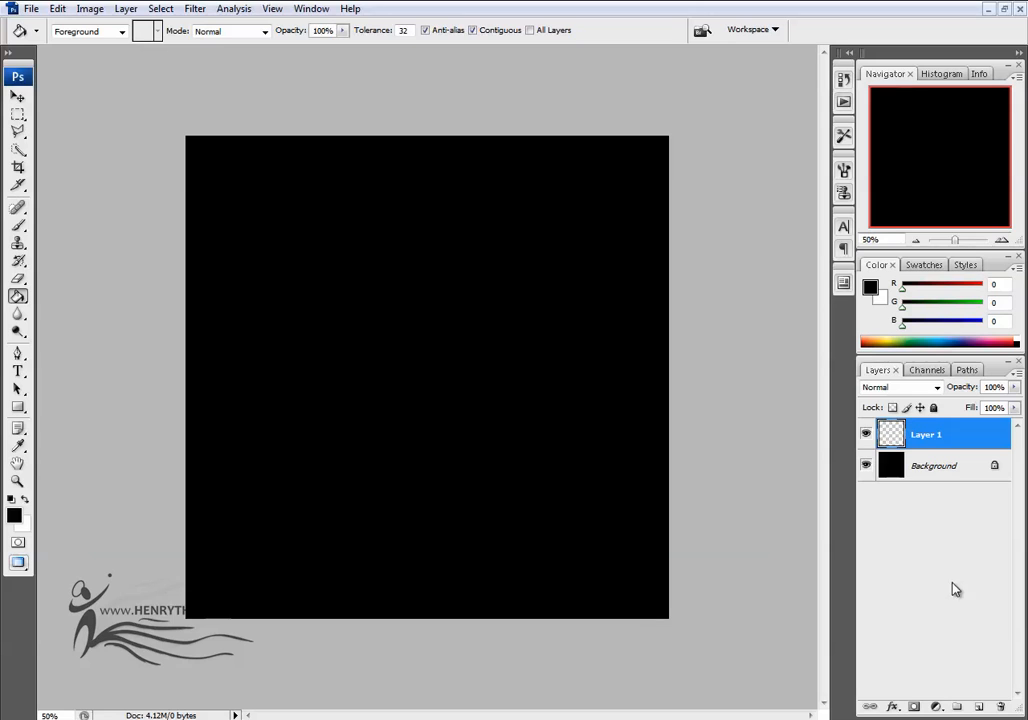
Draw a closed, rounded blob as a black shape layer near the canvas's upper-left corner with the Pen tool.
click(17, 354)
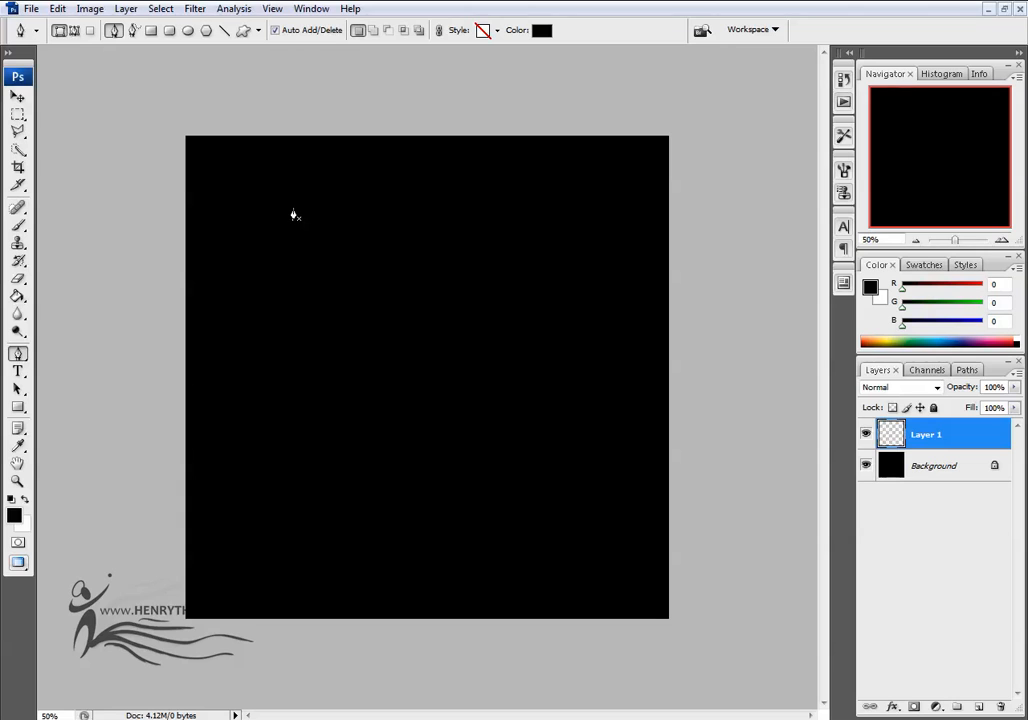
drag(230, 197, 230, 197)
drag(233, 272, 260, 294)
drag(324, 264, 319, 204)
click(261, 199)
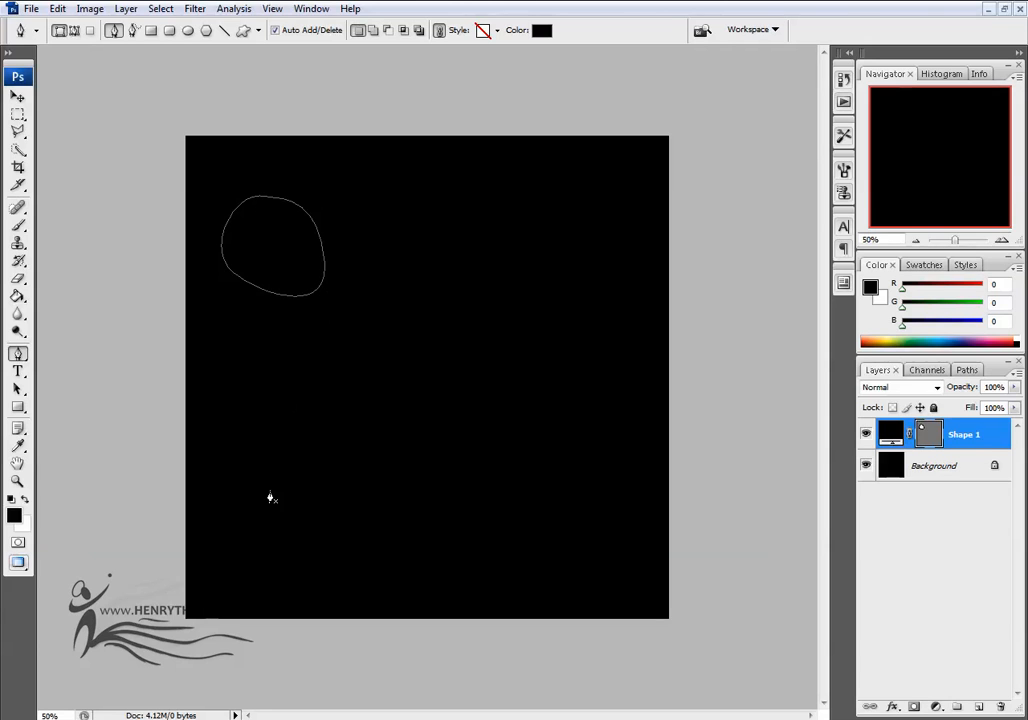
Draw a closed, rounded triangular blob as a black shape layer near the canvas's lower-left corner with the Pen tool.
click(256, 504)
drag(221, 558, 246, 591)
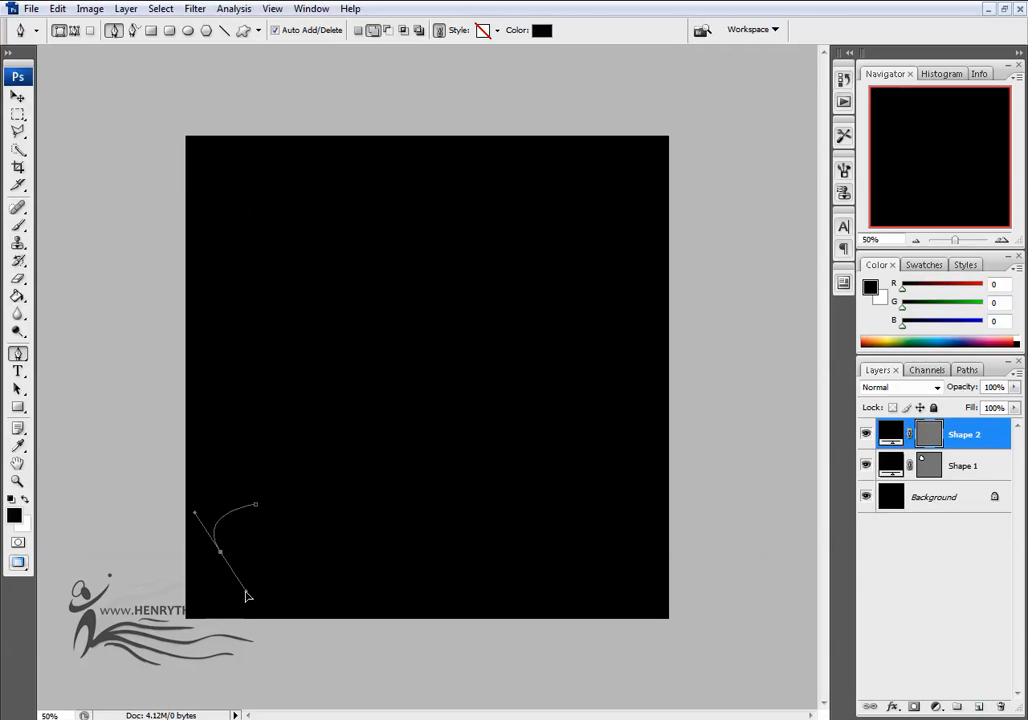
drag(318, 586, 326, 544)
drag(321, 497, 301, 489)
click(256, 505)
Draw a closed, rounded diamond-like blob as a separate shape layer near the canvas's upper-right corner with the Pen tool.
drag(556, 203, 530, 213)
drag(507, 261, 520, 277)
drag(595, 303, 614, 289)
click(556, 205)
Draw a closed, roughly square rounded blob as a separate shape layer near the canvas's lower-right corner.
drag(508, 489, 528, 477)
drag(502, 574, 536, 589)
mouse_move(605, 560)
mouse_down()
mouse_move(602, 503)
mouse_move(567, 474)
mouse_up()
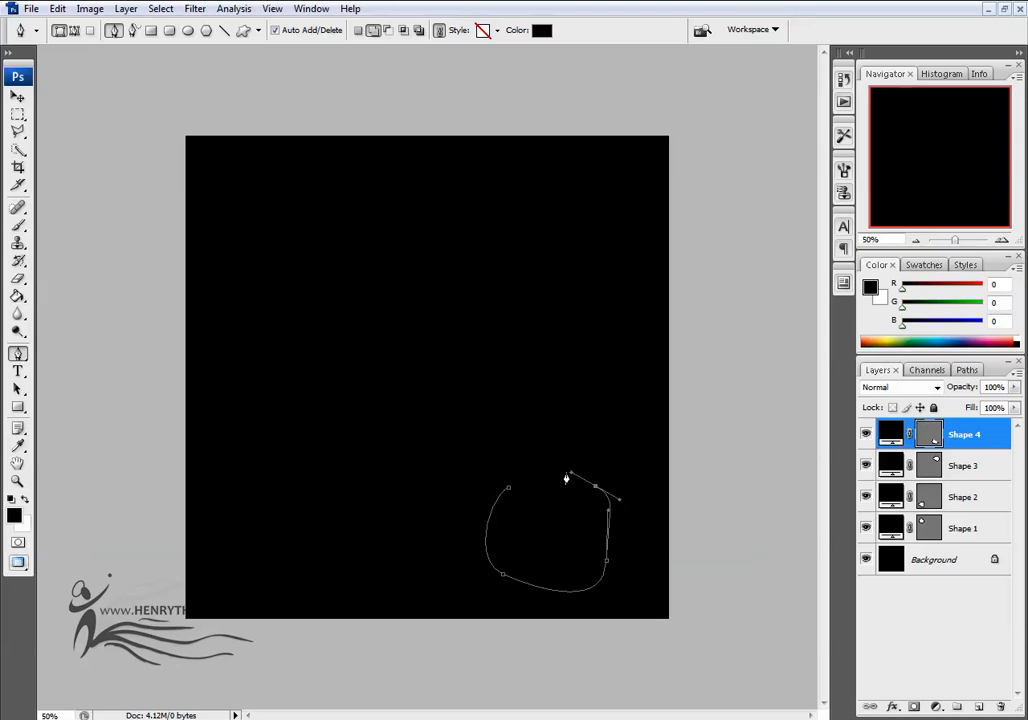
click(508, 490)
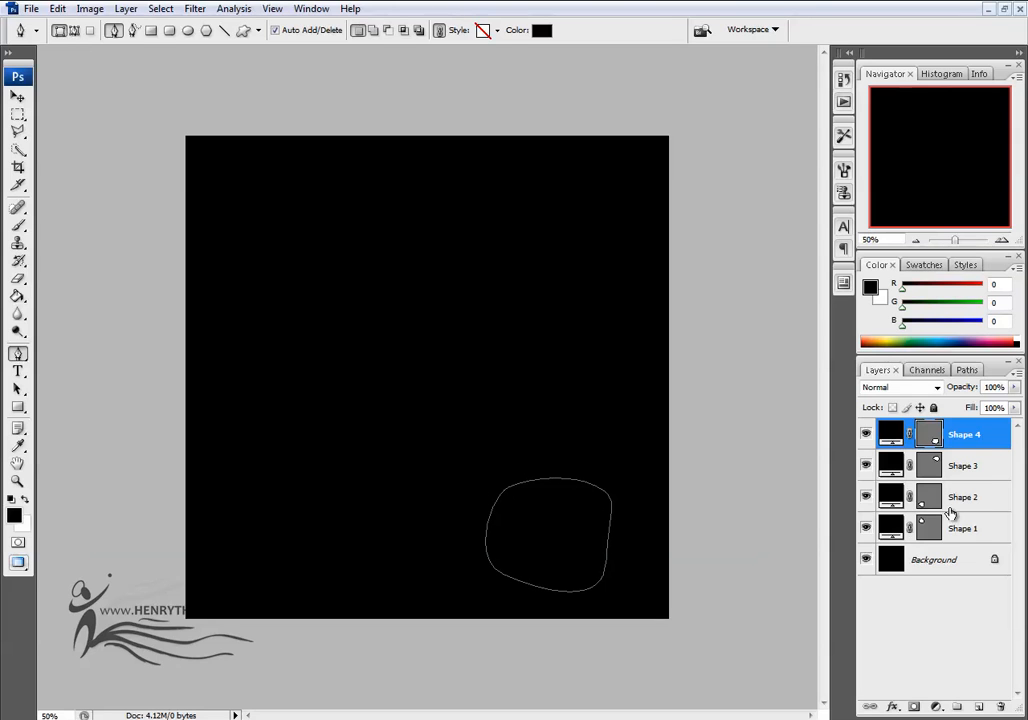
Apply a grey (a7a7a7) Color Overlay layer style to the lower-right blob's layer, Shape 4.
click(979, 462)
right_click(966, 436)
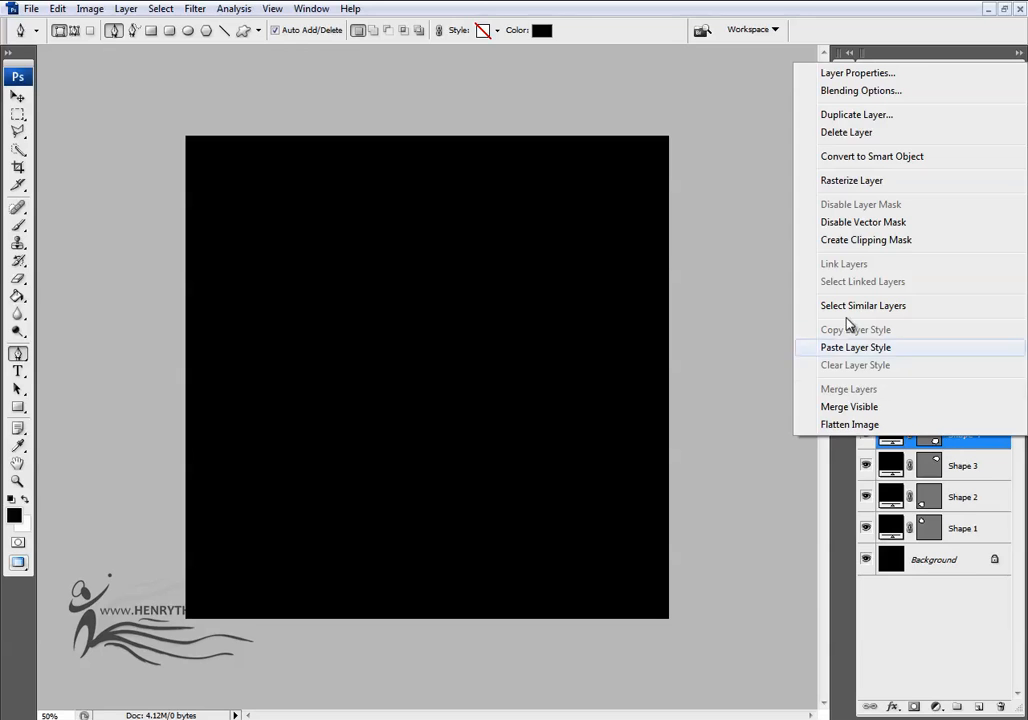
click(812, 90)
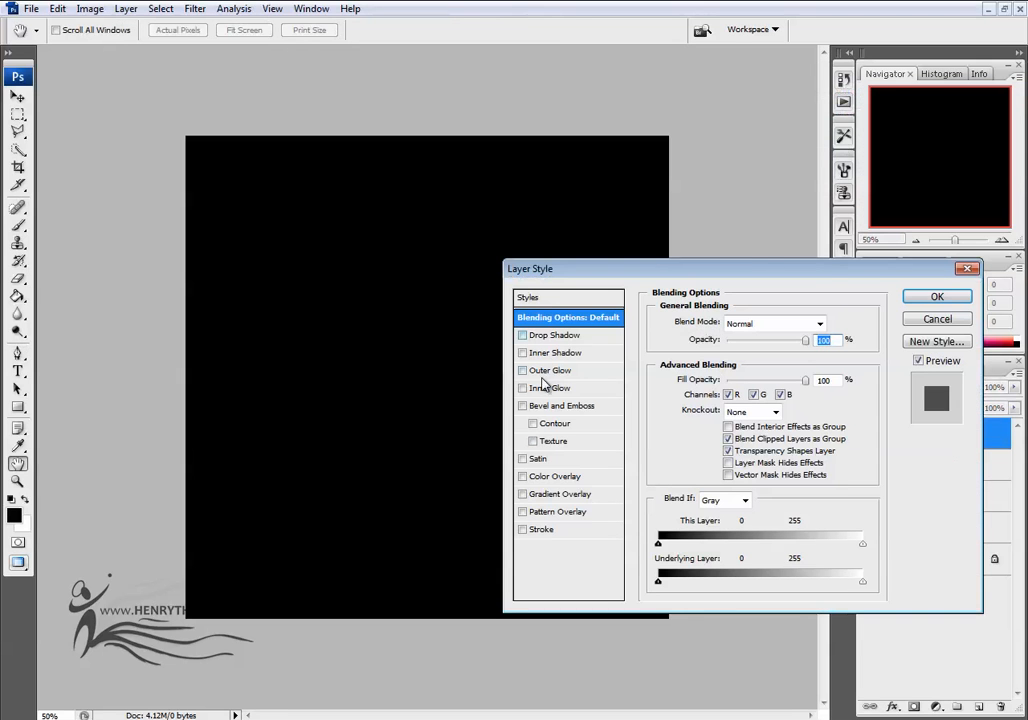
click(548, 477)
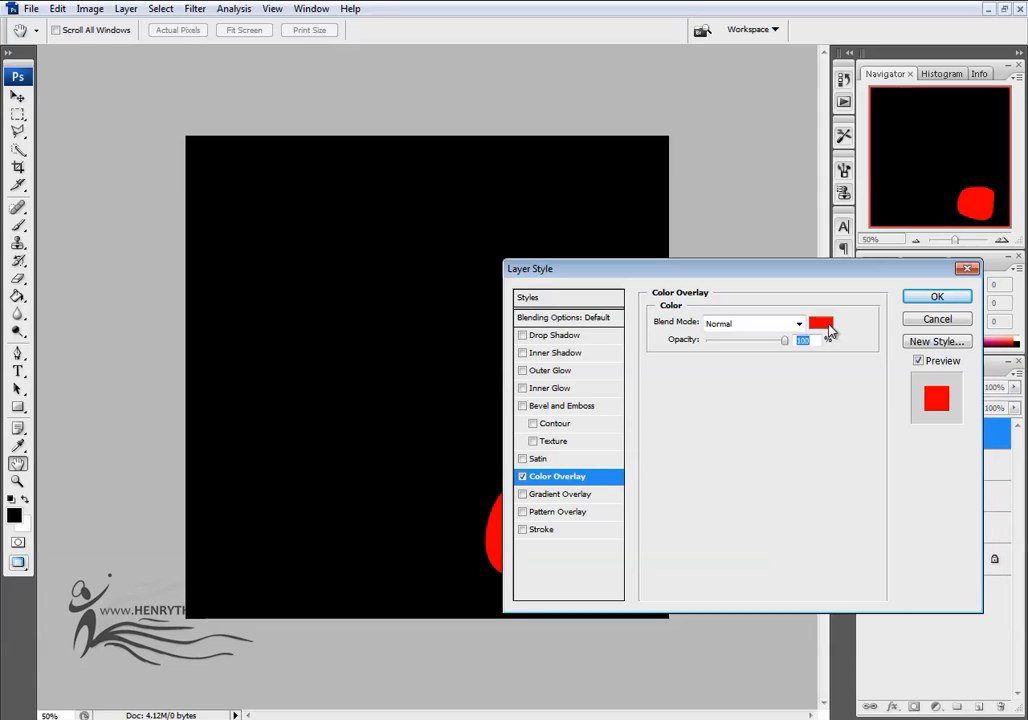
click(821, 325)
drag(590, 396, 558, 415)
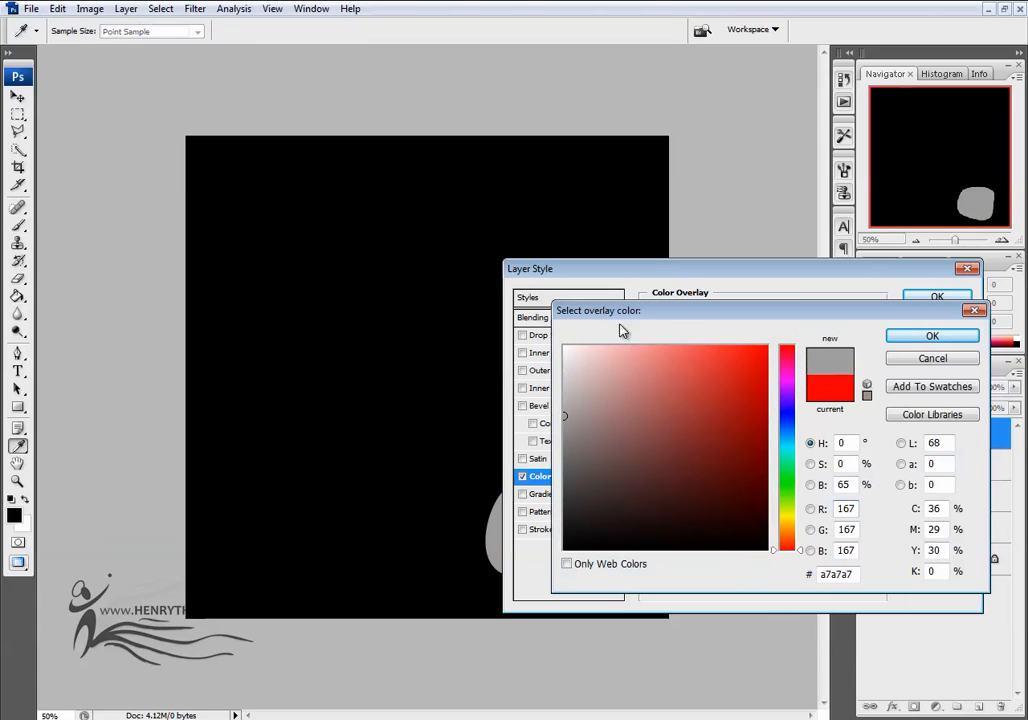
click(920, 338)
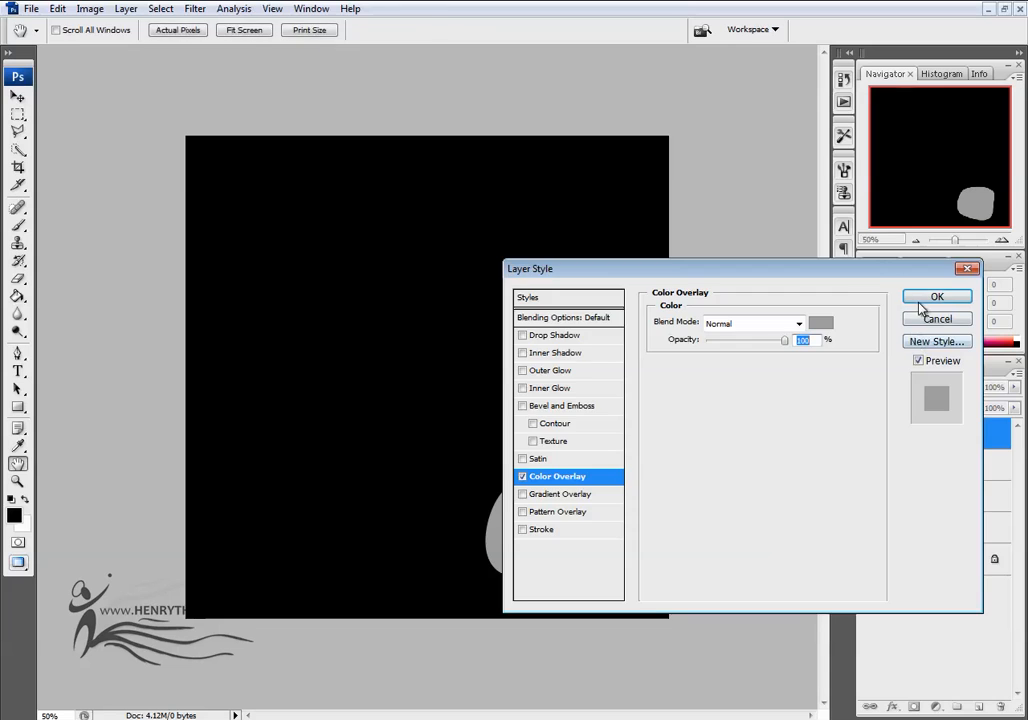
click(930, 298)
Copy the layer style of Shape 4 and paste it onto Shape 3, Shape 2 and Shape 1.
right_click(924, 426)
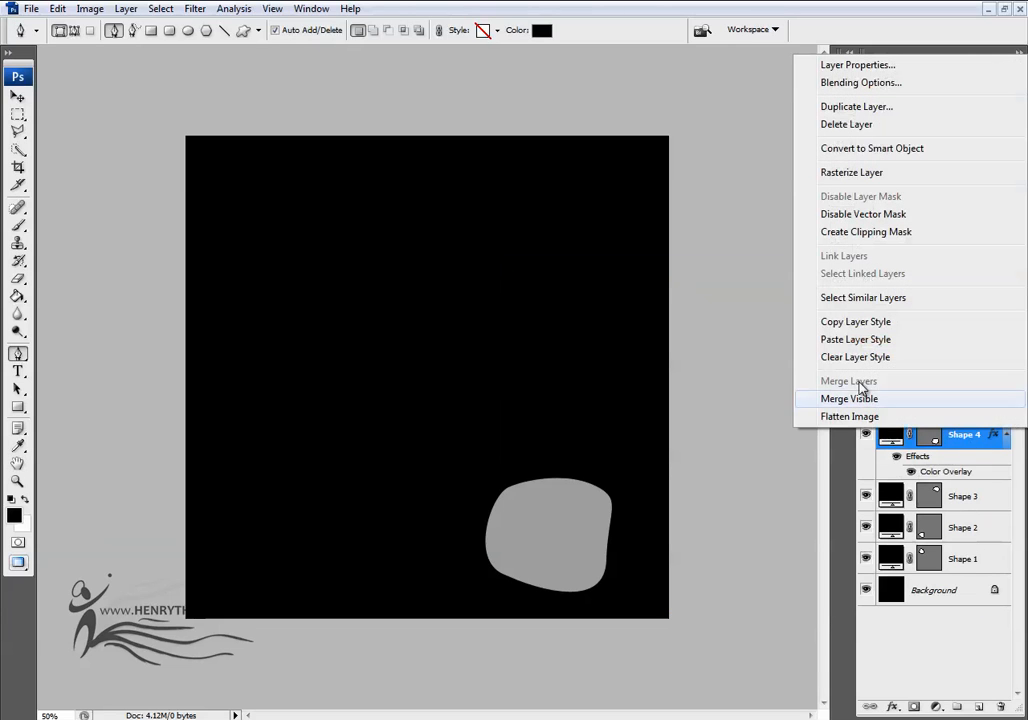
click(860, 322)
click(977, 497)
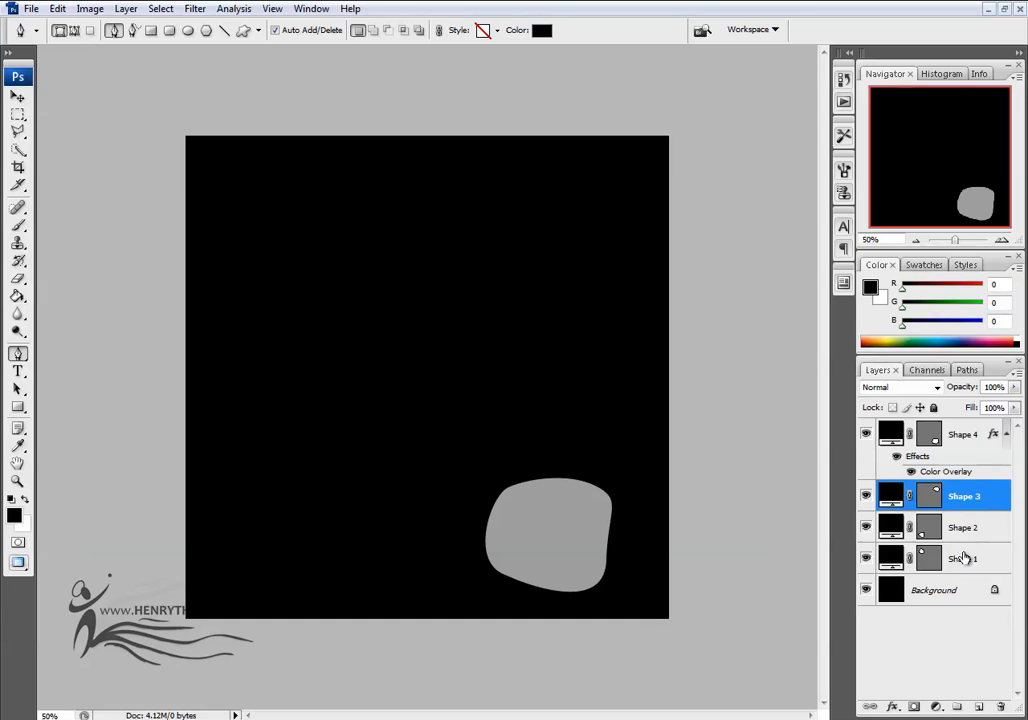
shift+click(962, 567)
right_click(971, 520)
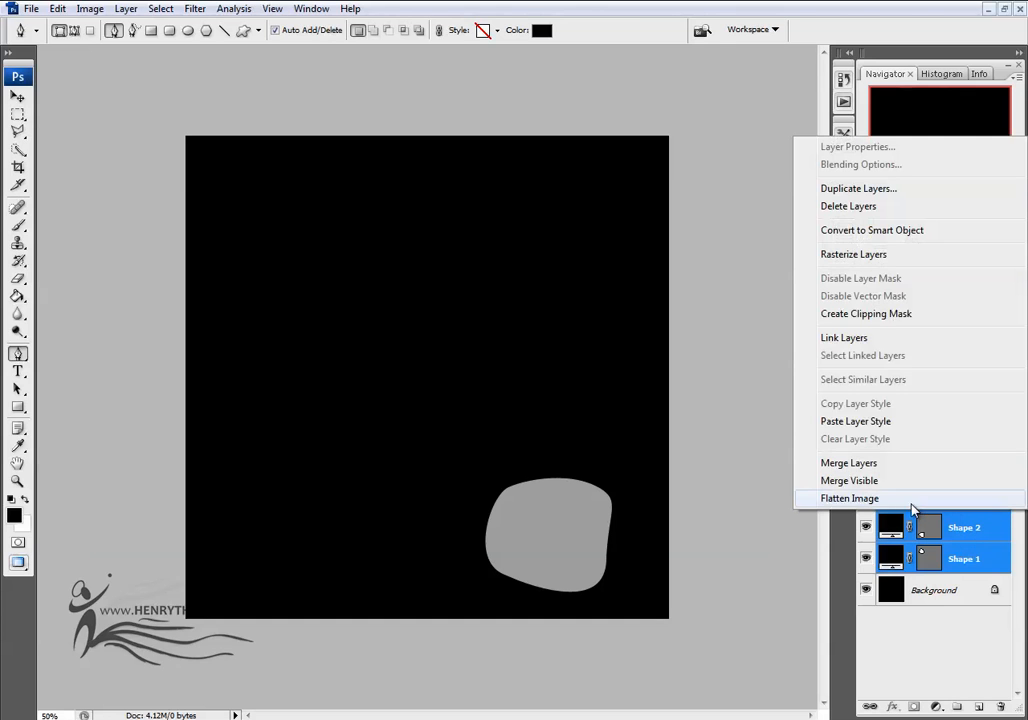
click(866, 424)
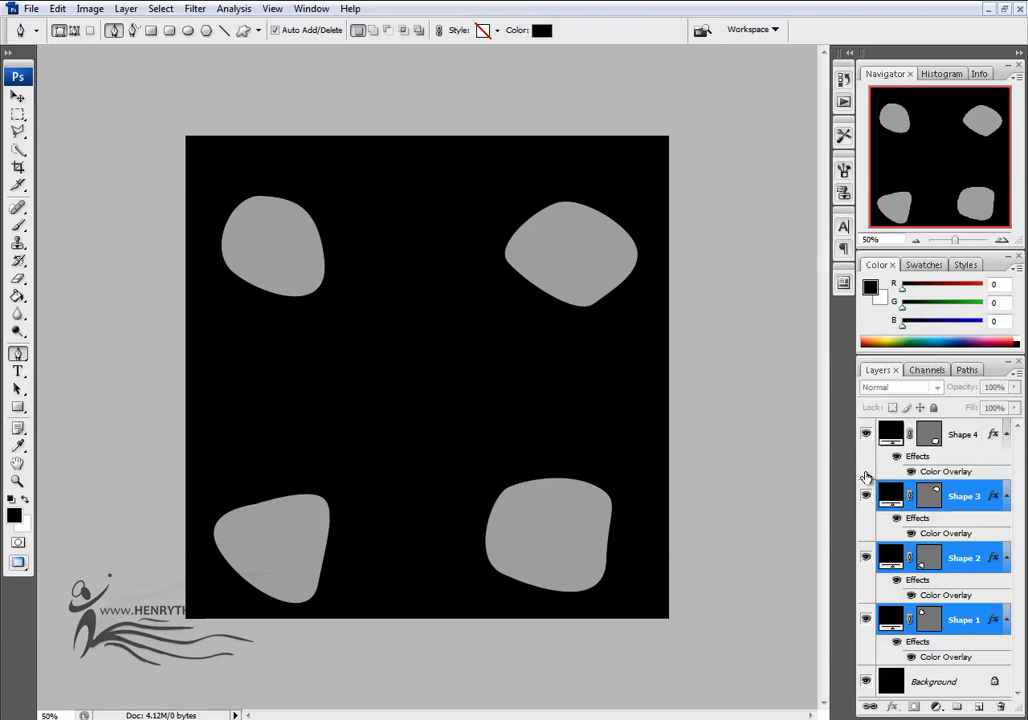
Draw a small oval blob as a new shape layer at the canvas's centre and paste the copied grey style onto it.
click(962, 435)
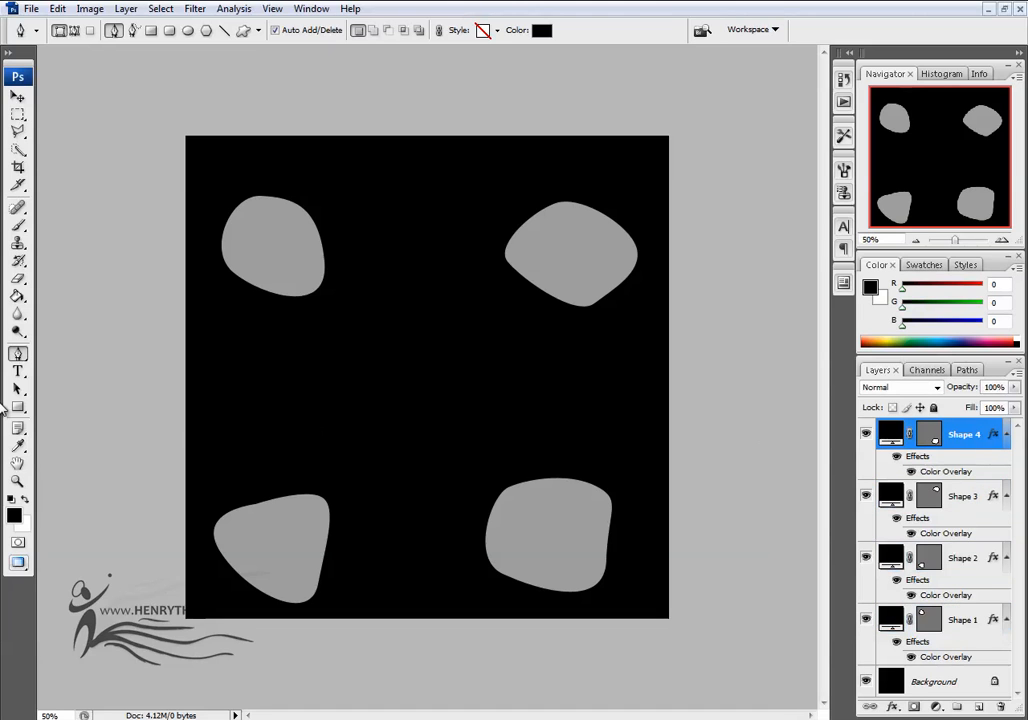
click(400, 360)
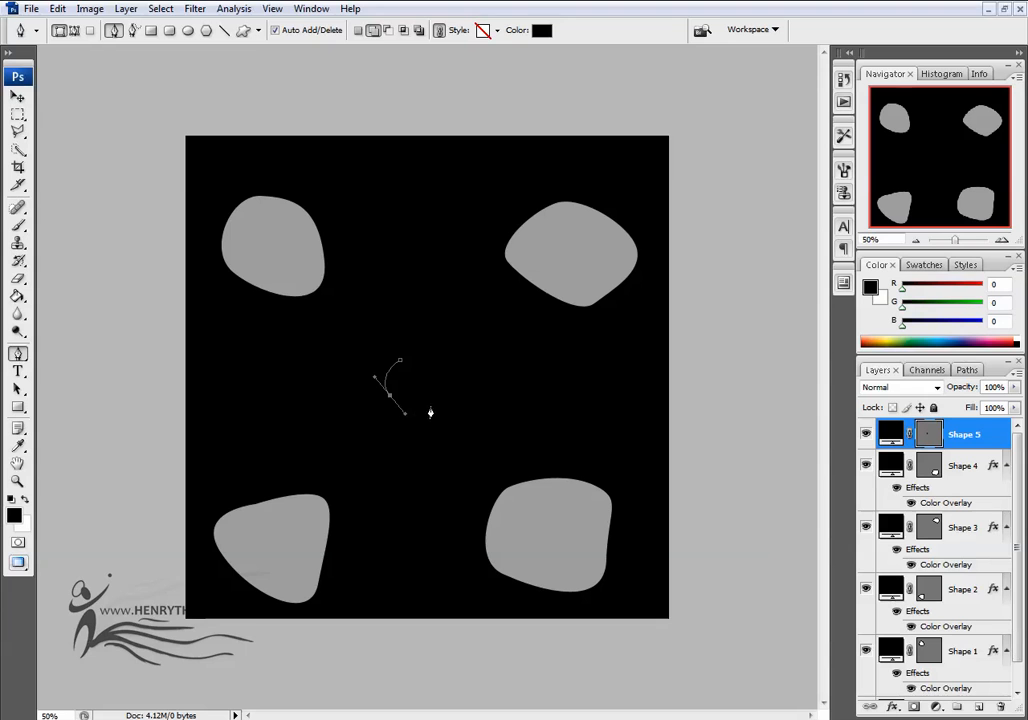
right_click(960, 434)
click(852, 336)
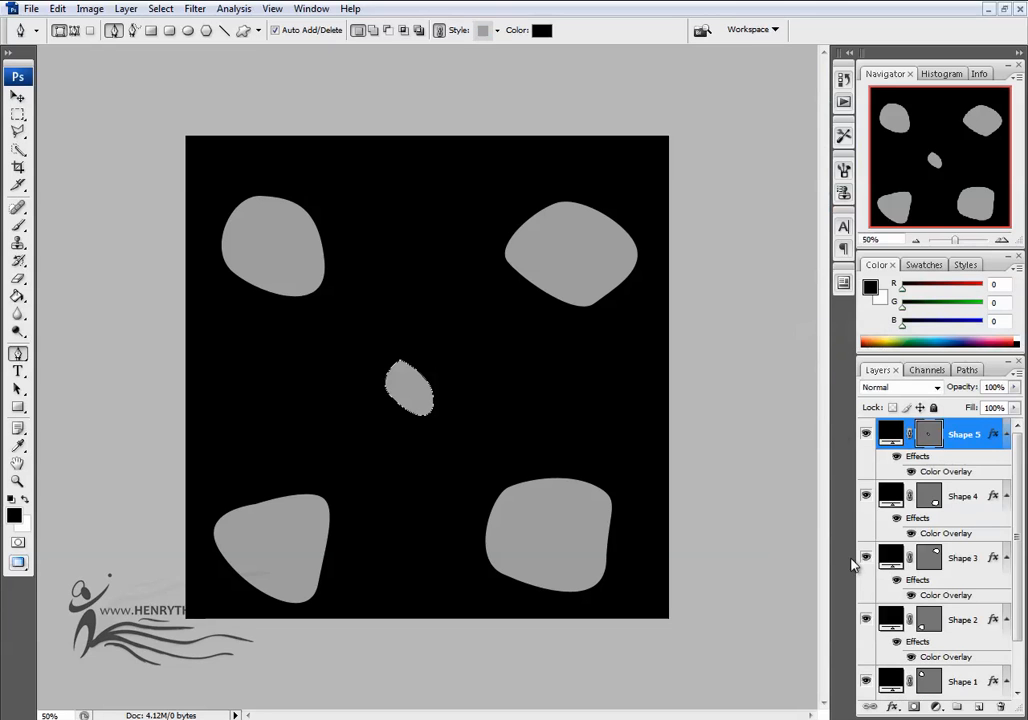
Hide the Background layer and save a copy as the Targa file stroke_02 in 3D Max Files at 24 bits/pixel.
scroll(897, 620, down, 1)
click(866, 684)
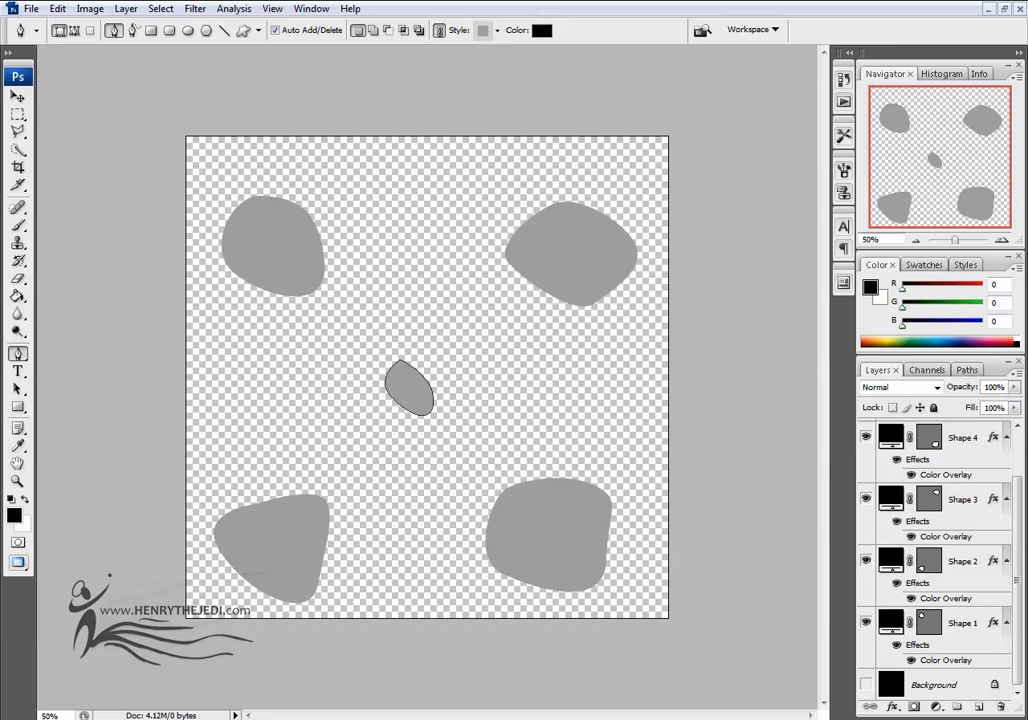
click(37, 13)
click(71, 211)
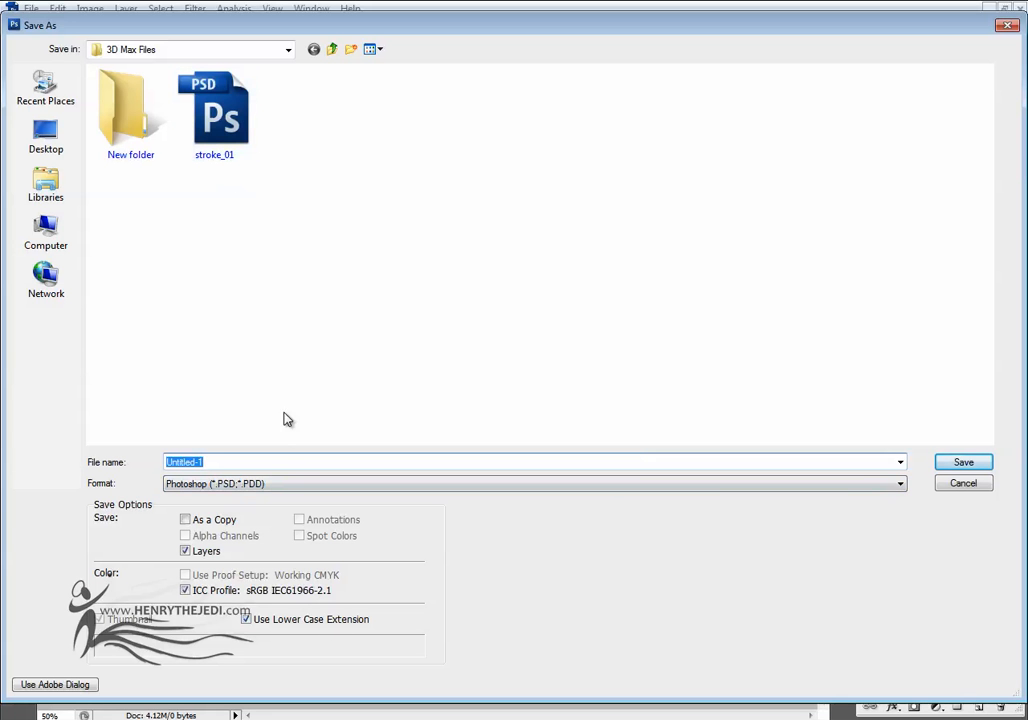
click(268, 484)
click(220, 676)
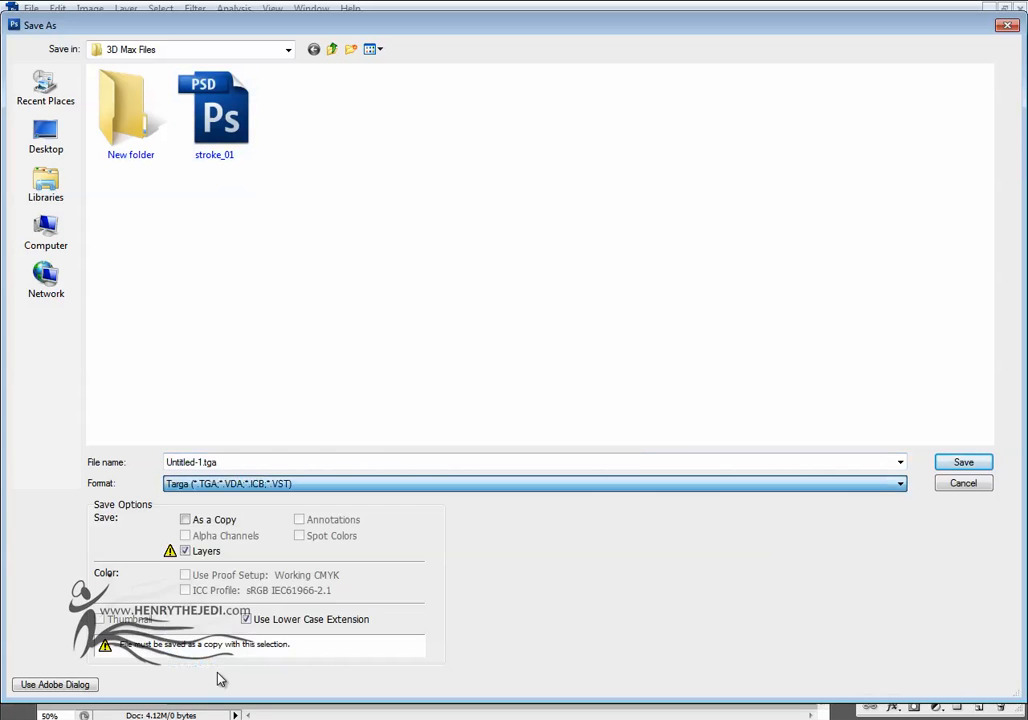
click(229, 144)
click(211, 462)
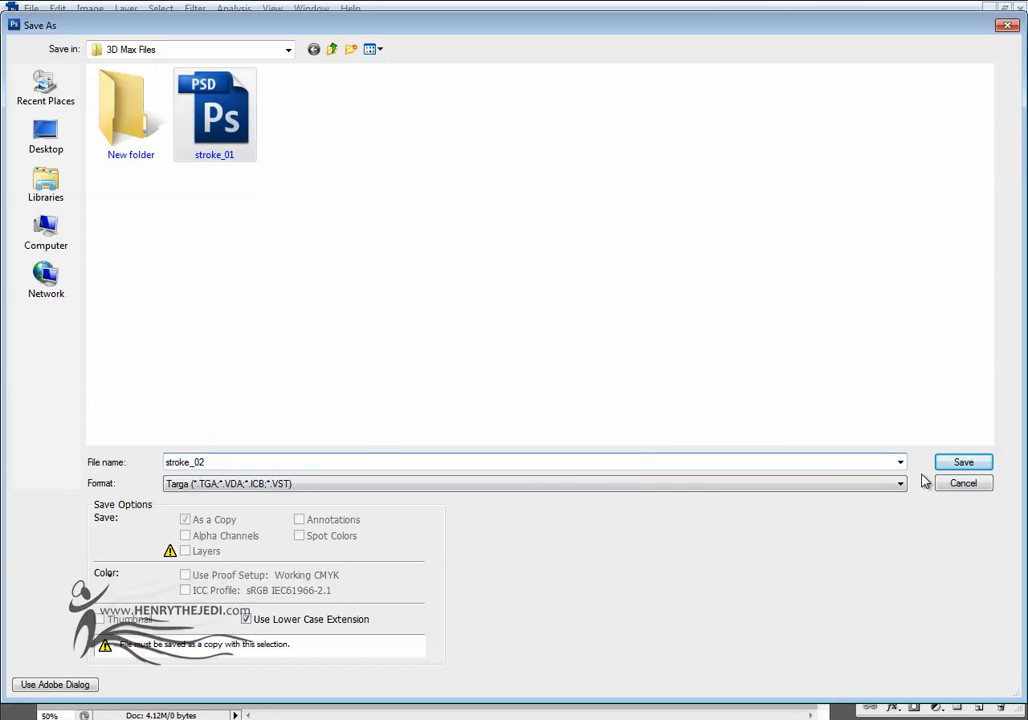
click(955, 463)
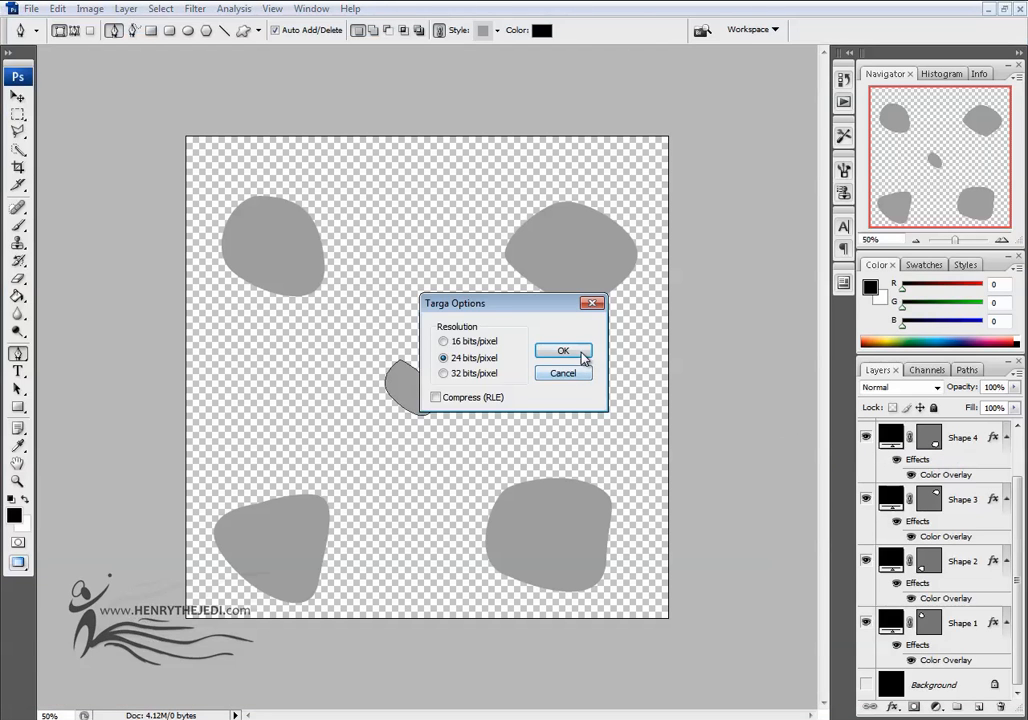
click(563, 351)
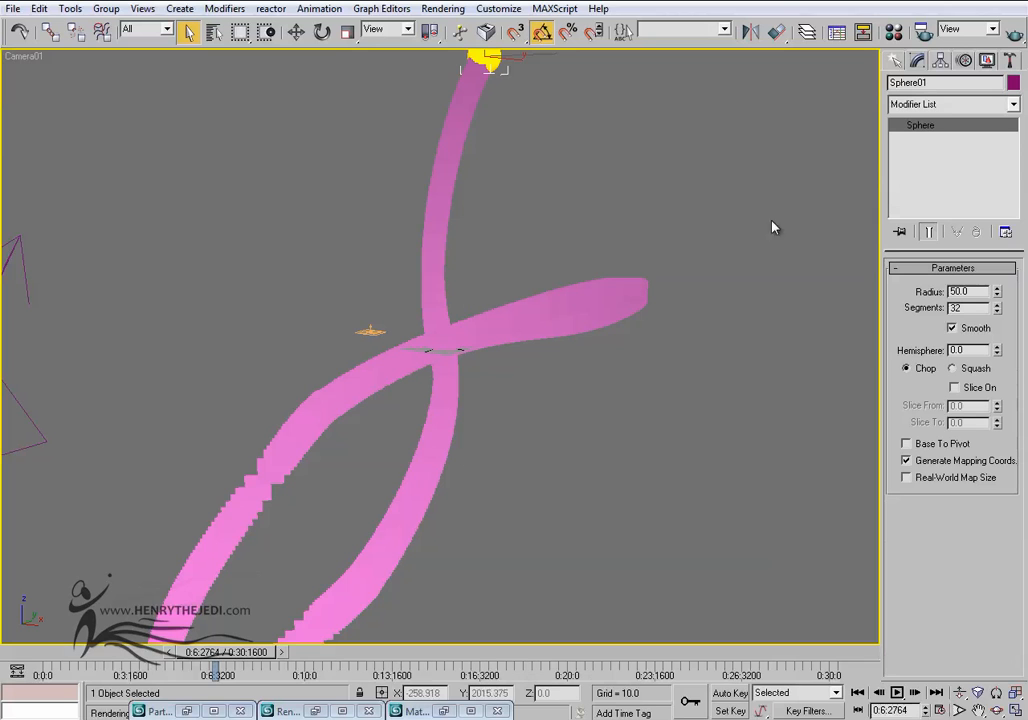
In 3ds Max, open the Material Editor and render the Camera01 view, arranging both windows side by side.
click(893, 32)
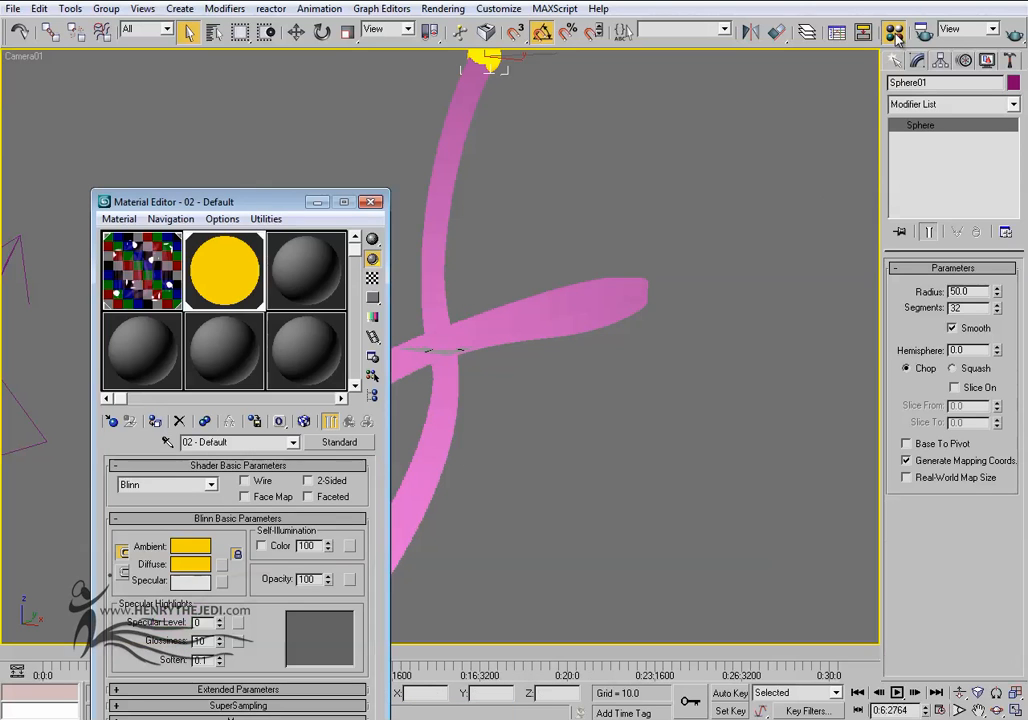
click(1011, 35)
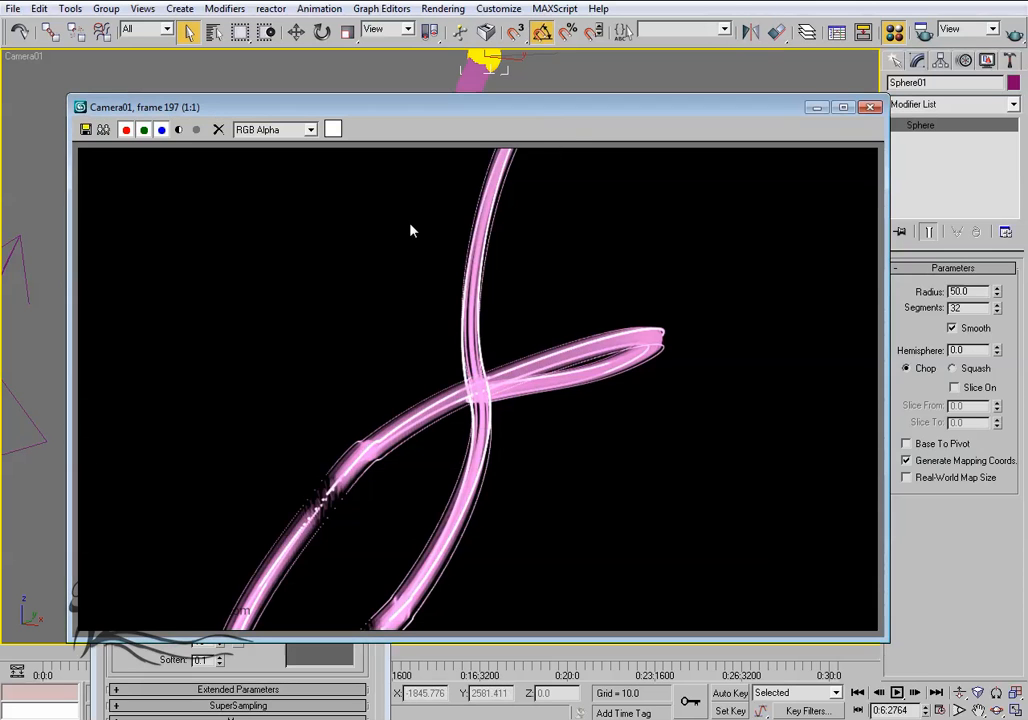
drag(418, 108, 578, 76)
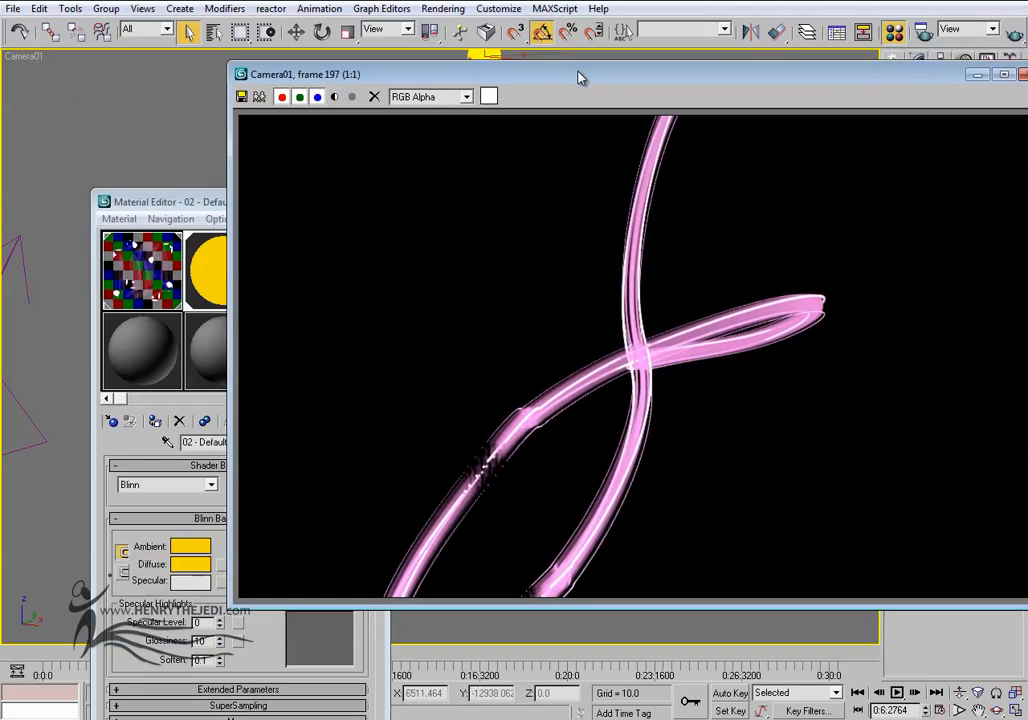
drag(196, 208, 161, 97)
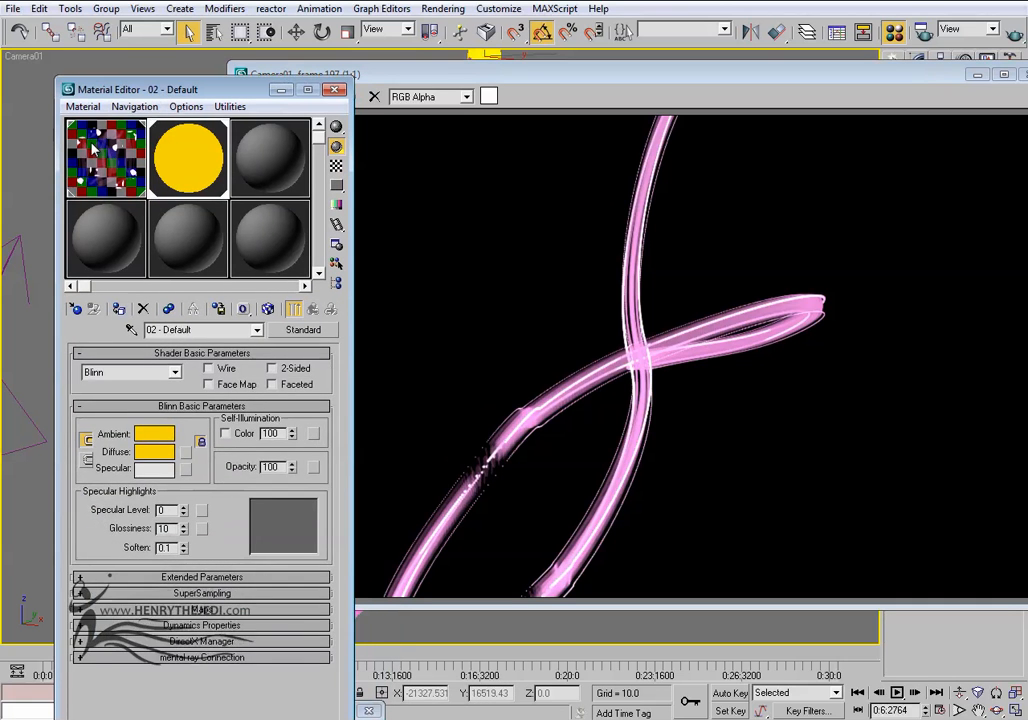
Replace the Color #1 bitmap in the Light_Stroke_A material's opacity Mix map with stroke_02.tga.
click(90, 160)
scroll(82, 430, down, 5)
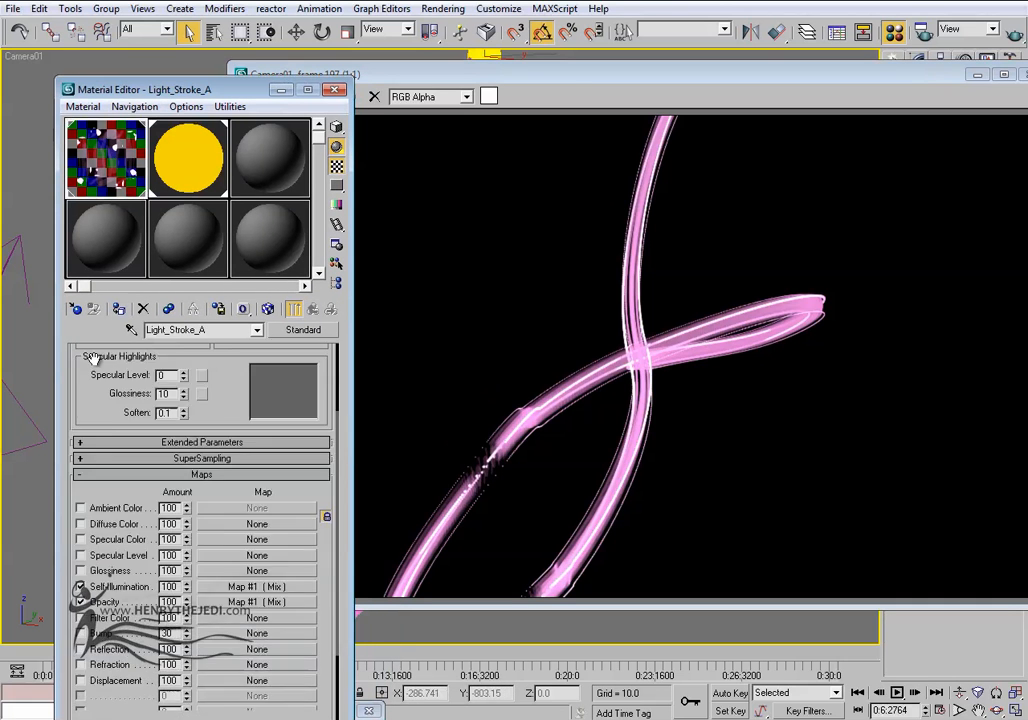
click(212, 555)
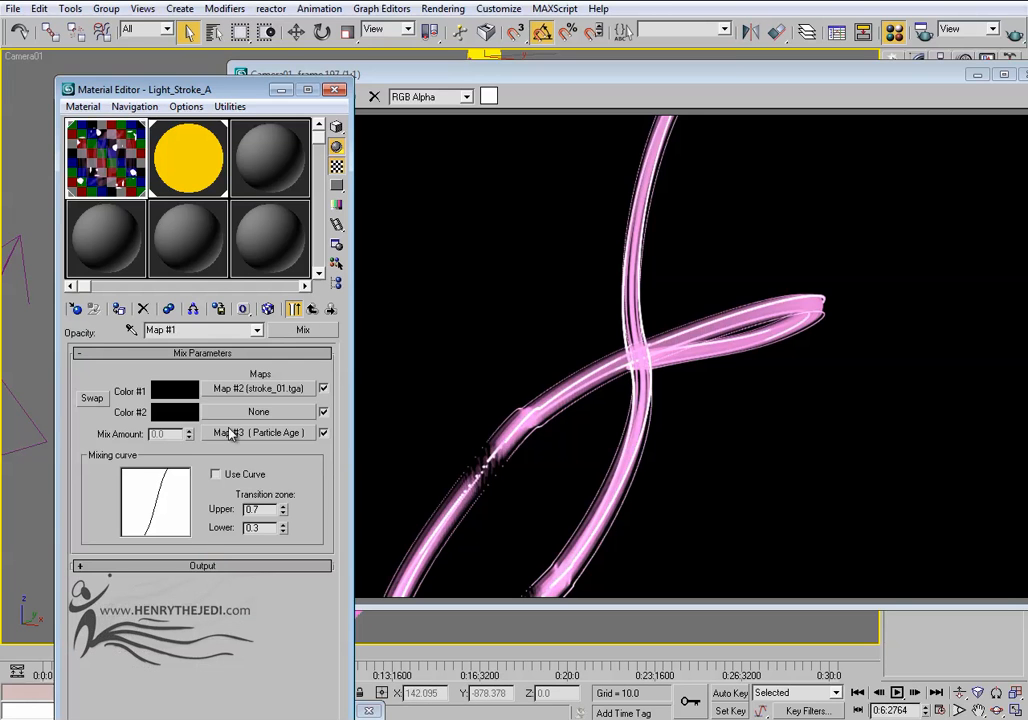
click(245, 389)
click(305, 552)
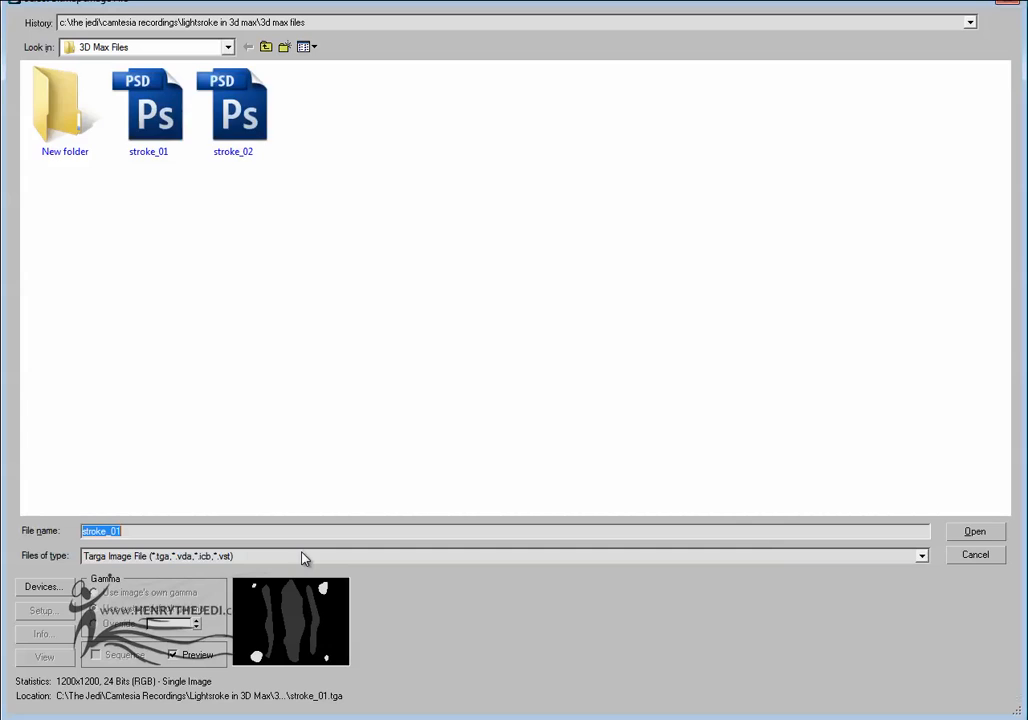
click(231, 108)
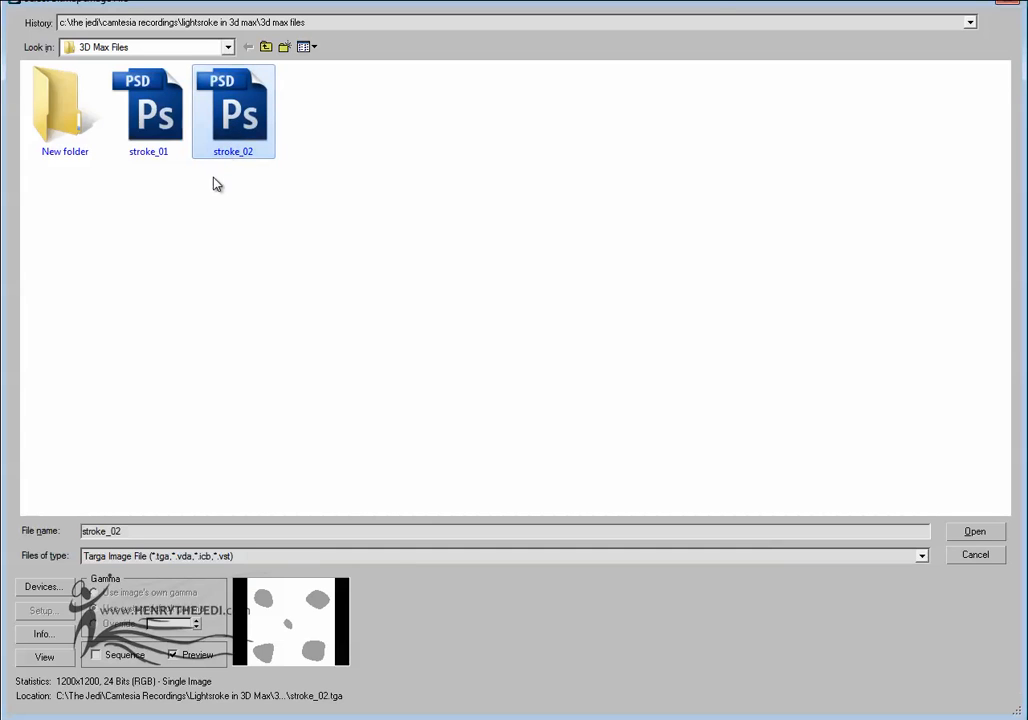
click(175, 128)
click(235, 110)
double_click(245, 113)
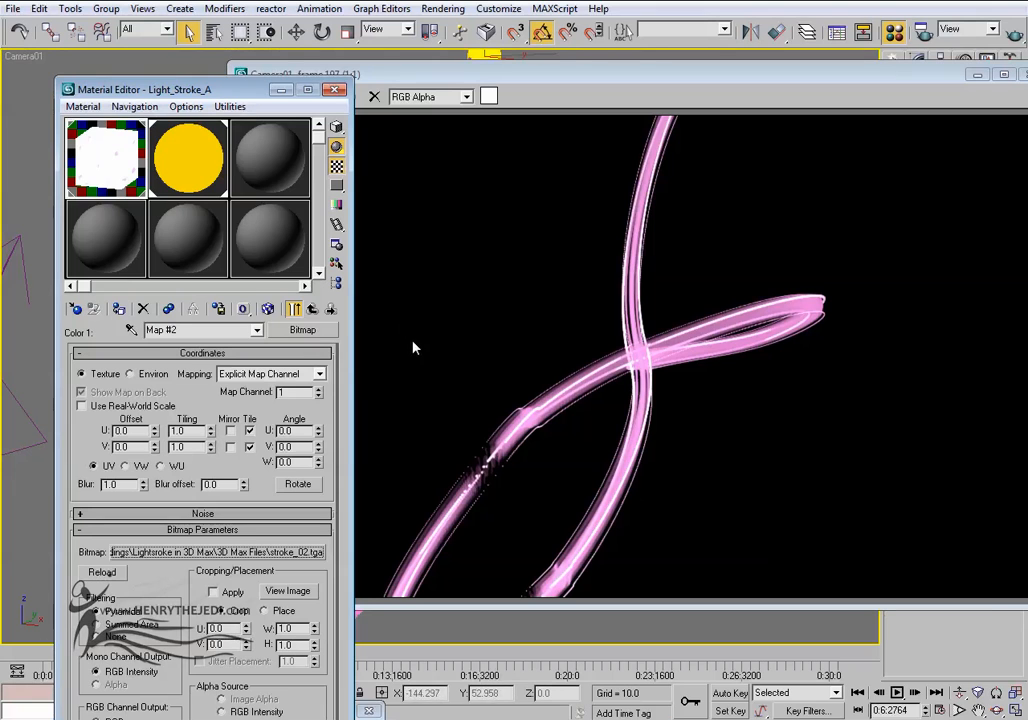
Render the Camera01 view and open an enlarged preview of the Light_Stroke_A material sample.
click(1015, 33)
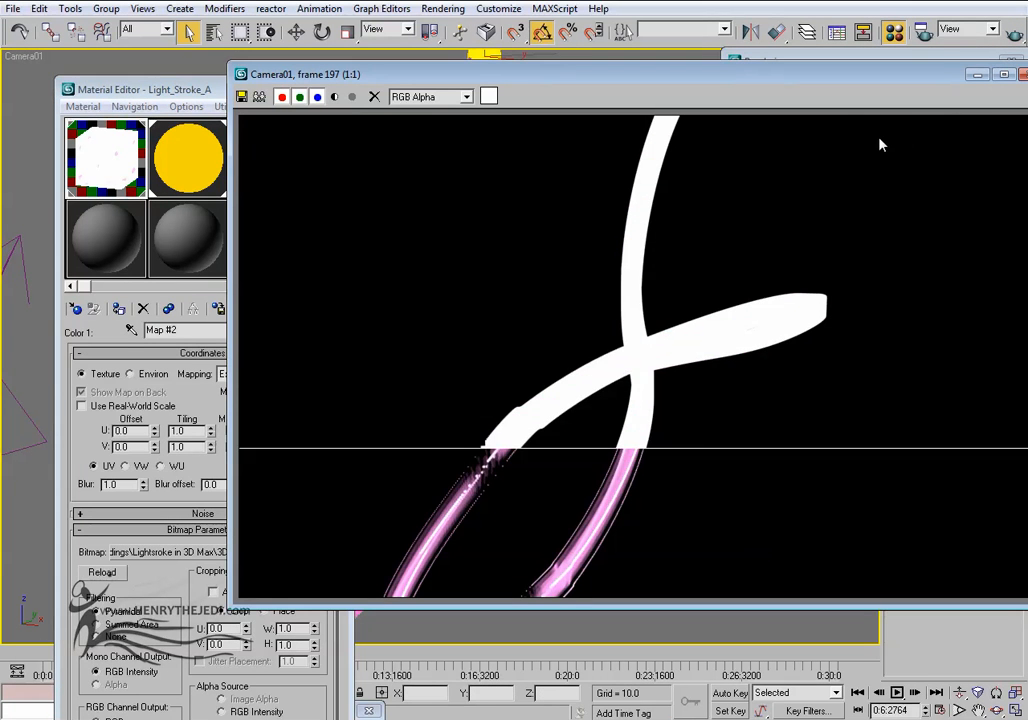
click(688, 719)
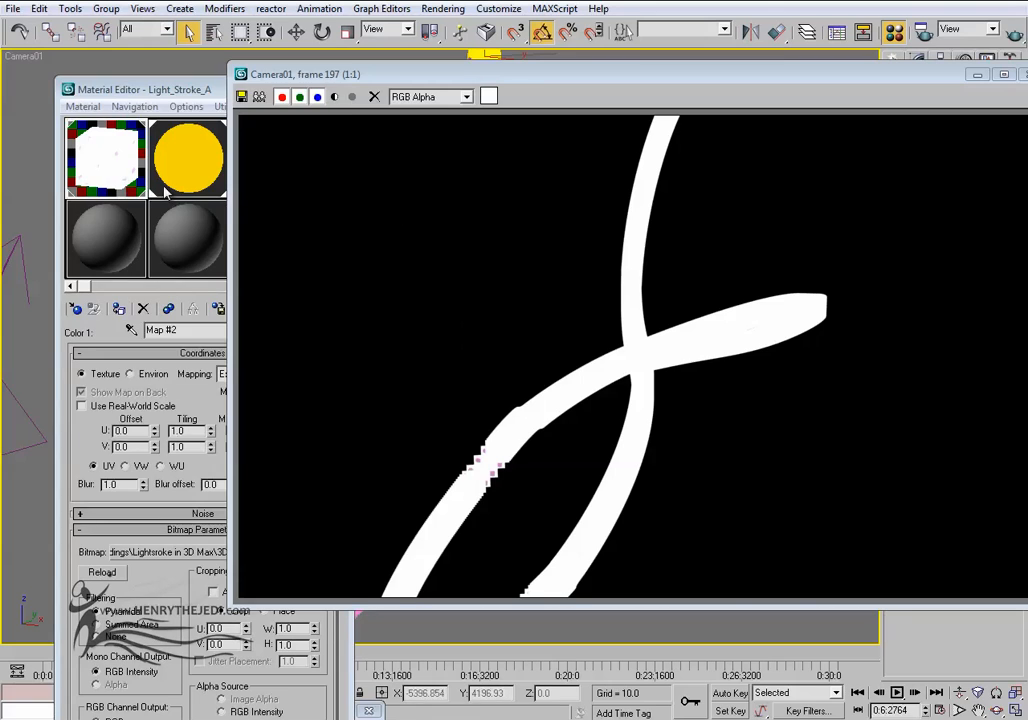
double_click(95, 140)
drag(223, 209, 616, 251)
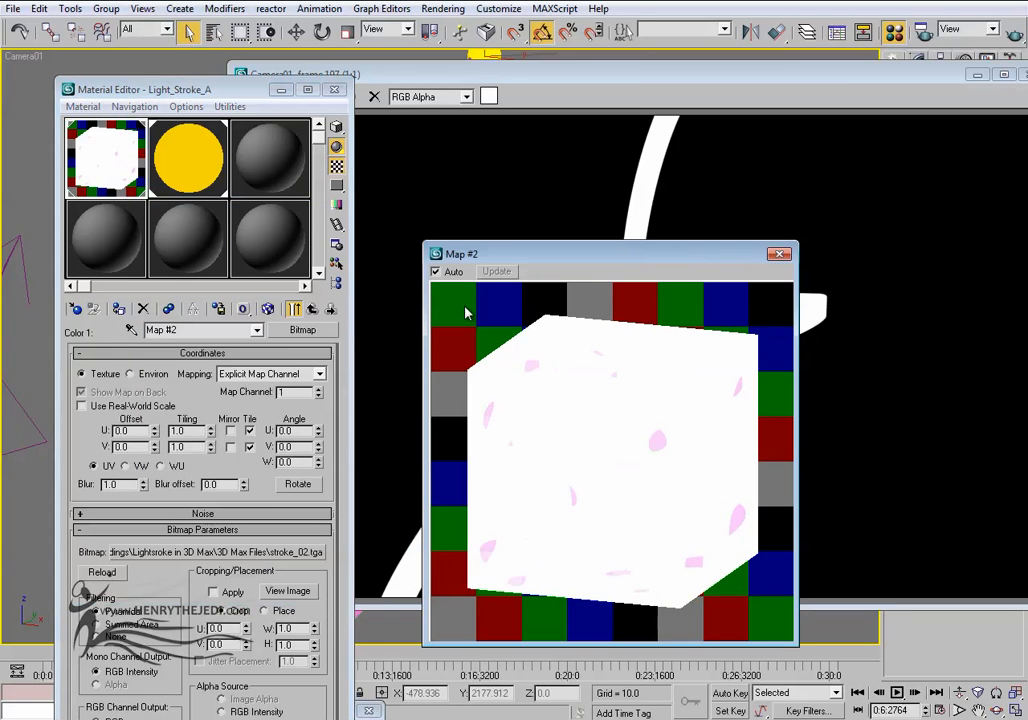
Return to the top level of the Light_Stroke_A material and turn off its self-illumination Color option.
click(312, 310)
click(312, 310)
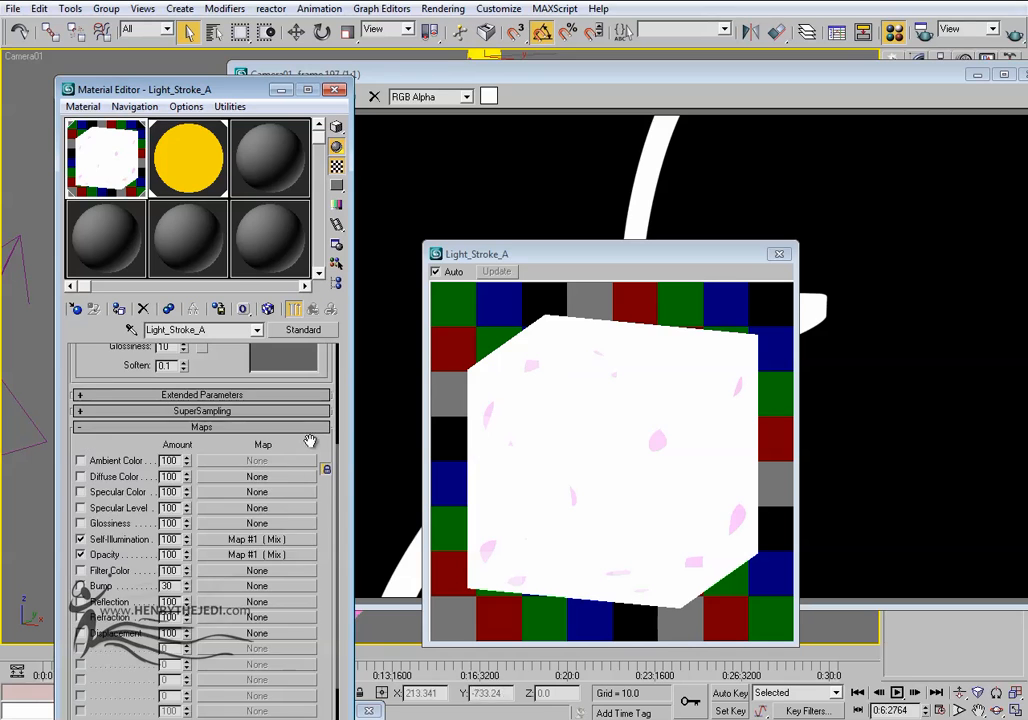
scroll(113, 437, up, 4)
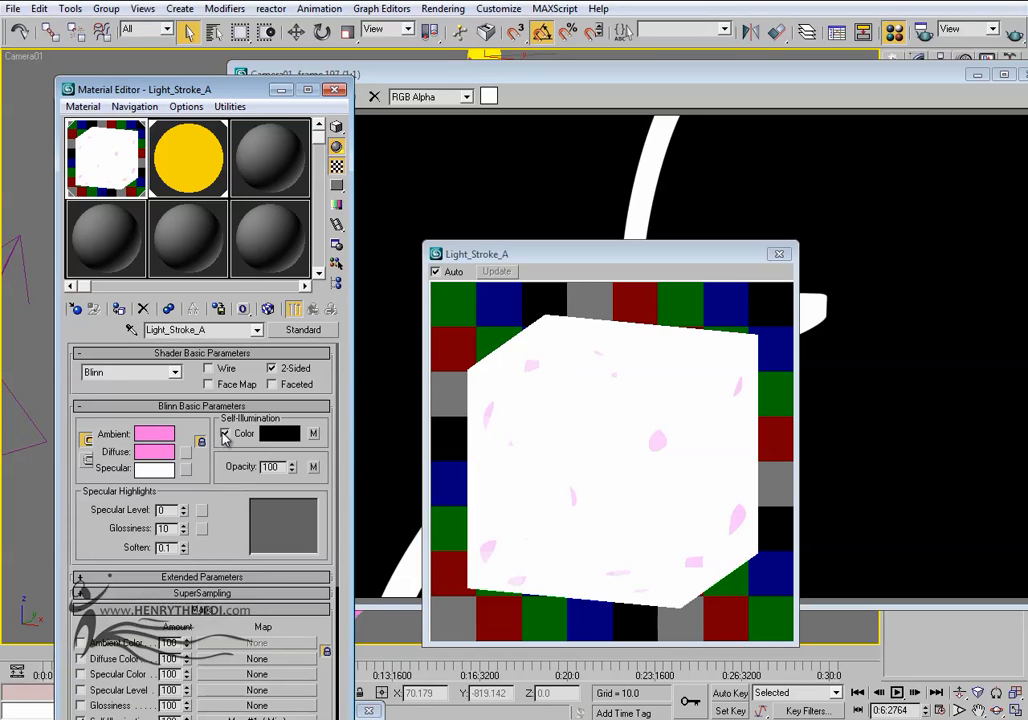
click(226, 433)
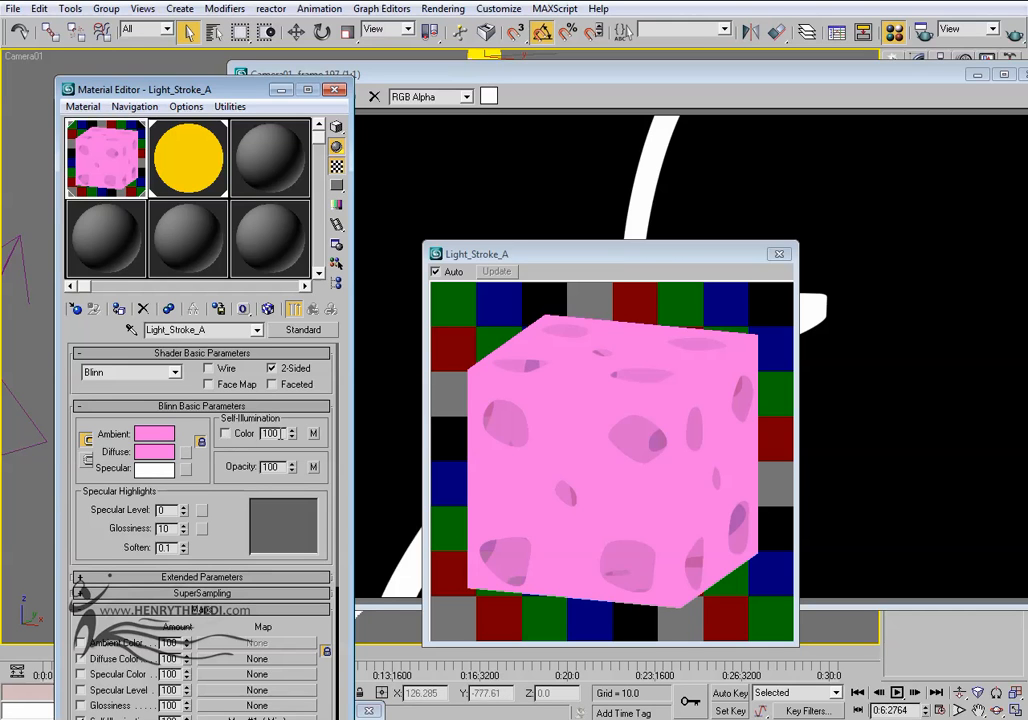
Inspect the stroke_02.tga image used by the opacity Mix map, toggling the image viewer's channel display, and close the viewer.
click(313, 436)
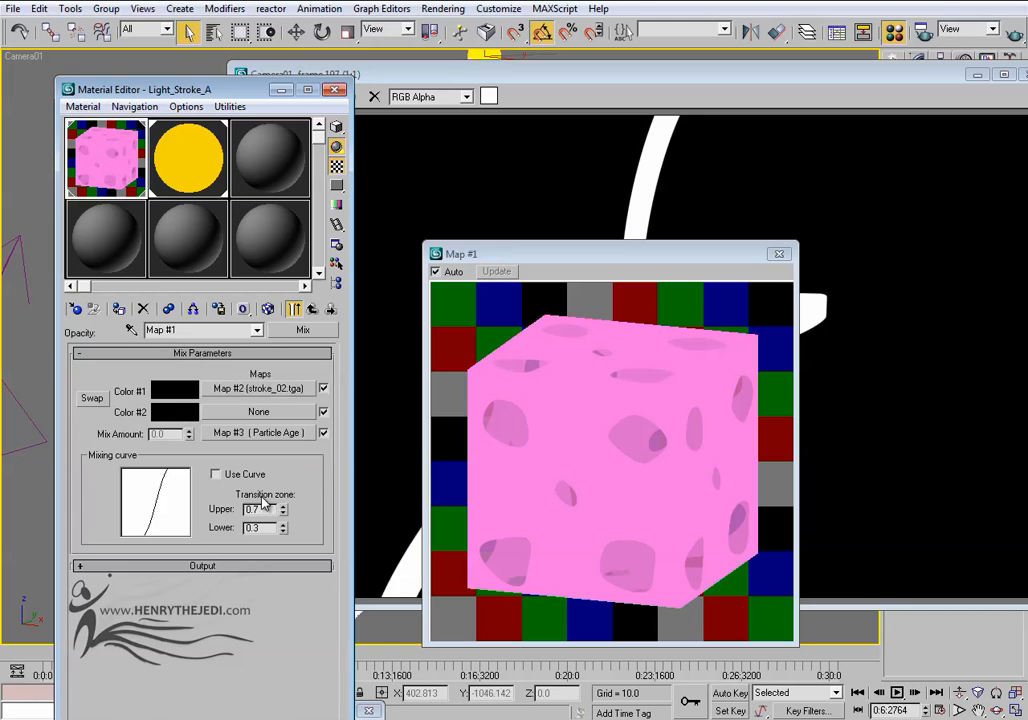
click(241, 390)
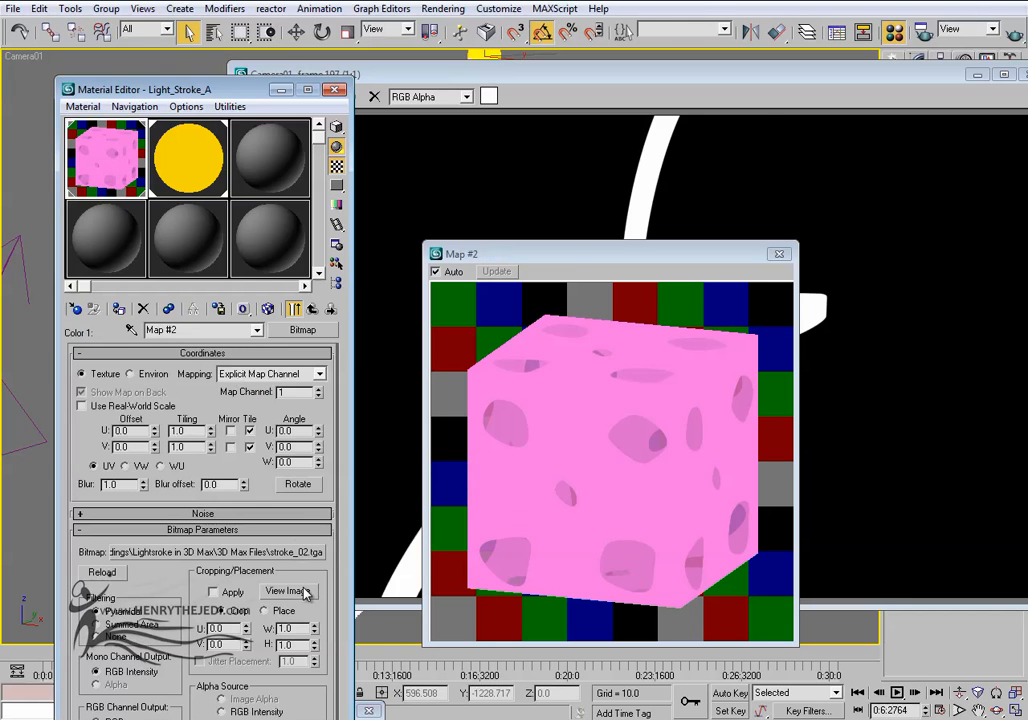
click(296, 592)
click(336, 138)
click(336, 138)
click(745, 115)
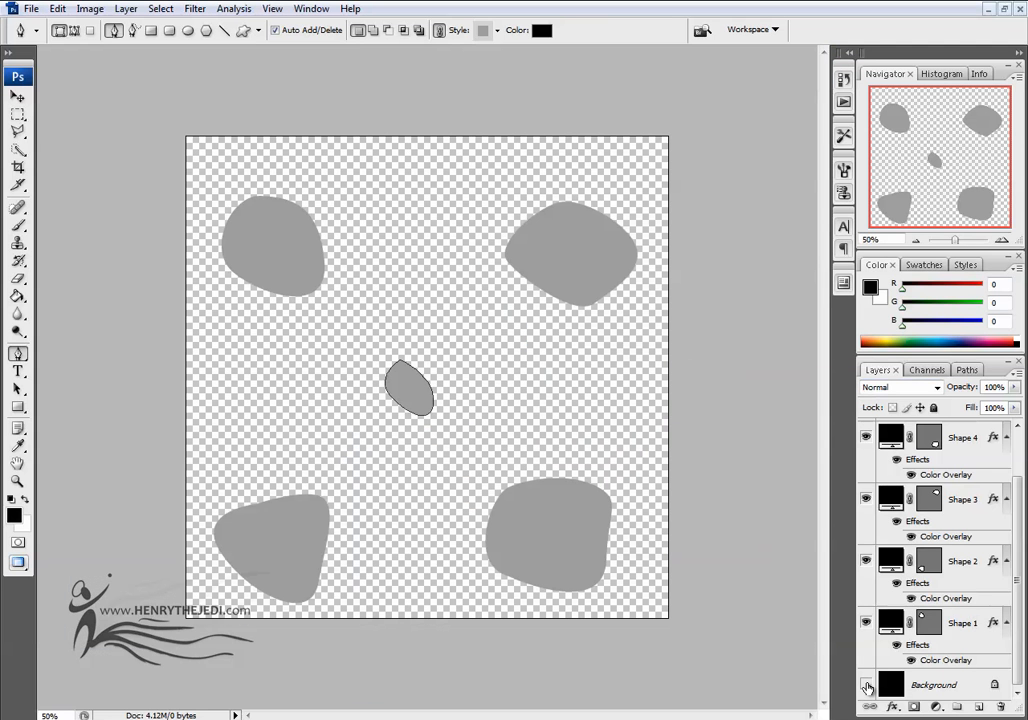
In Photoshop, keep the Background layer hidden and save a Targa copy over the existing stroke_02 in 3D Max Files.
click(866, 685)
click(866, 685)
click(32, 9)
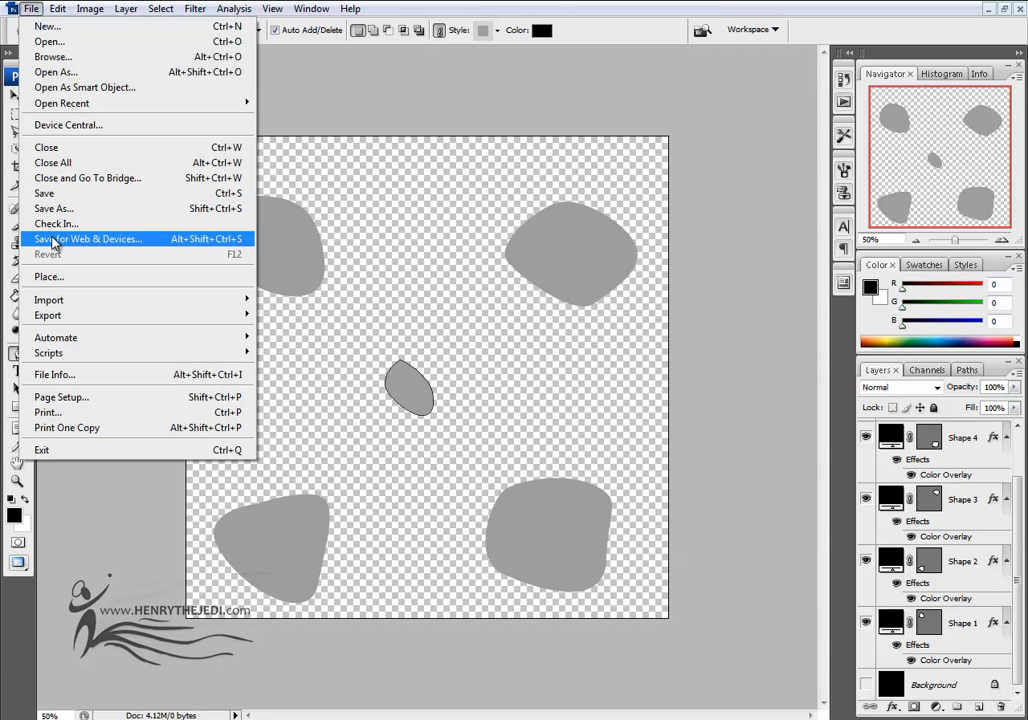
click(55, 208)
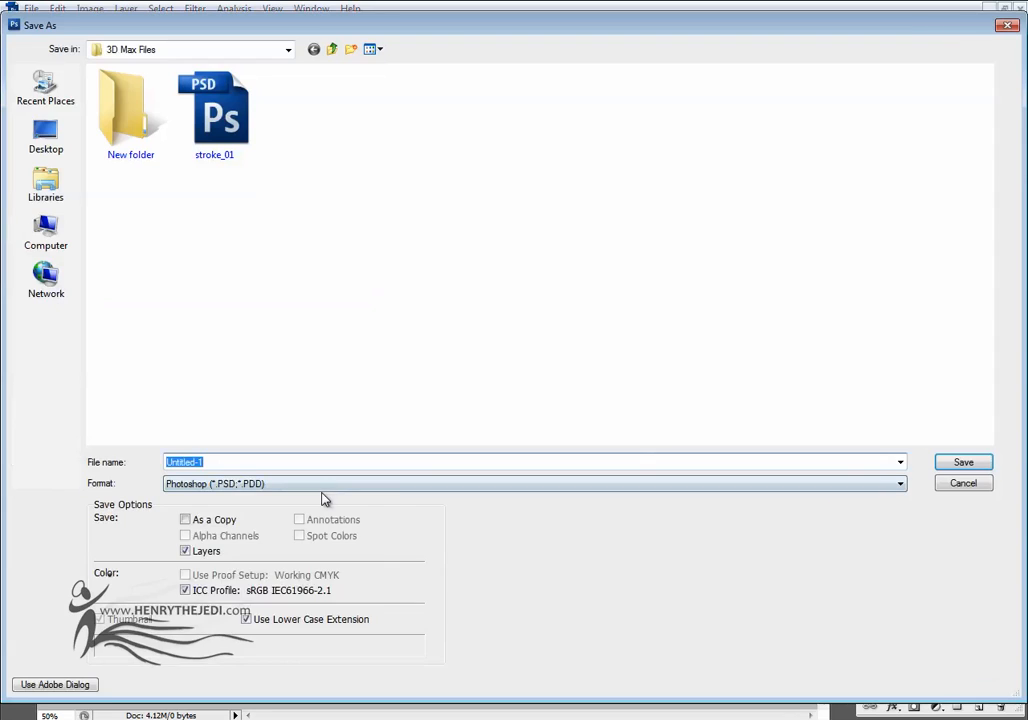
click(322, 484)
click(300, 665)
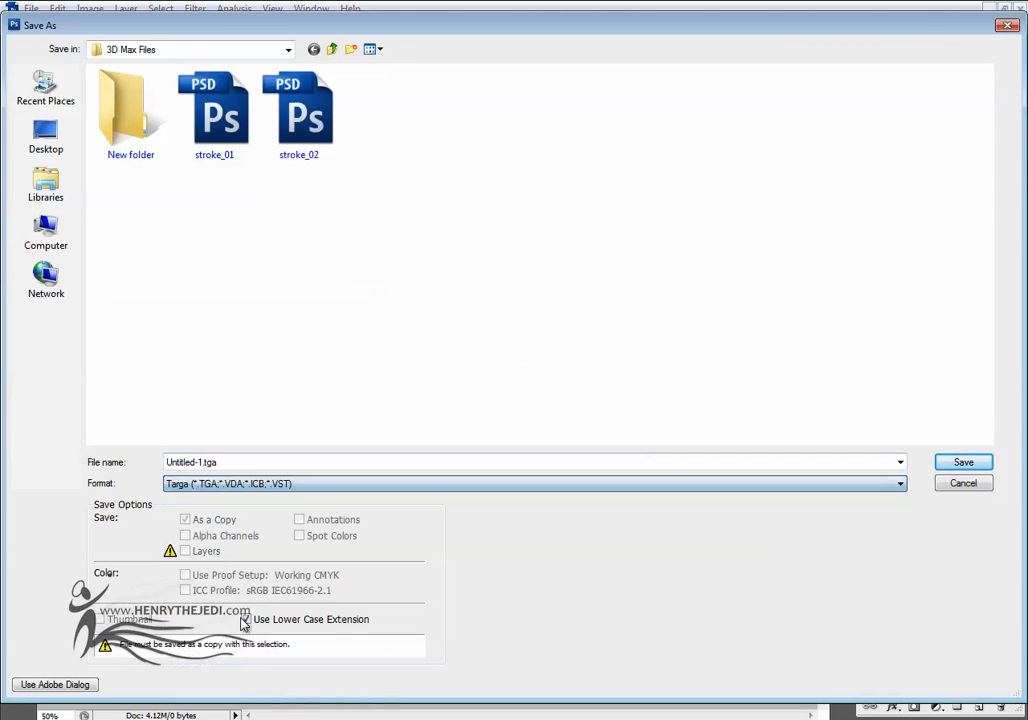
click(303, 142)
double_click(309, 128)
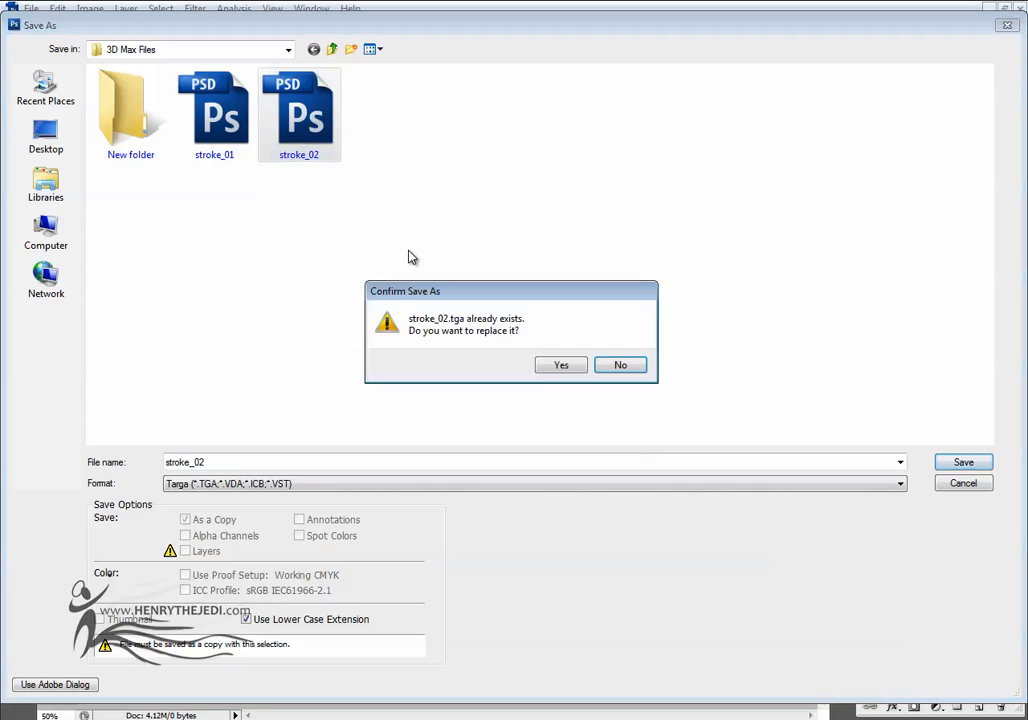
click(557, 366)
click(552, 351)
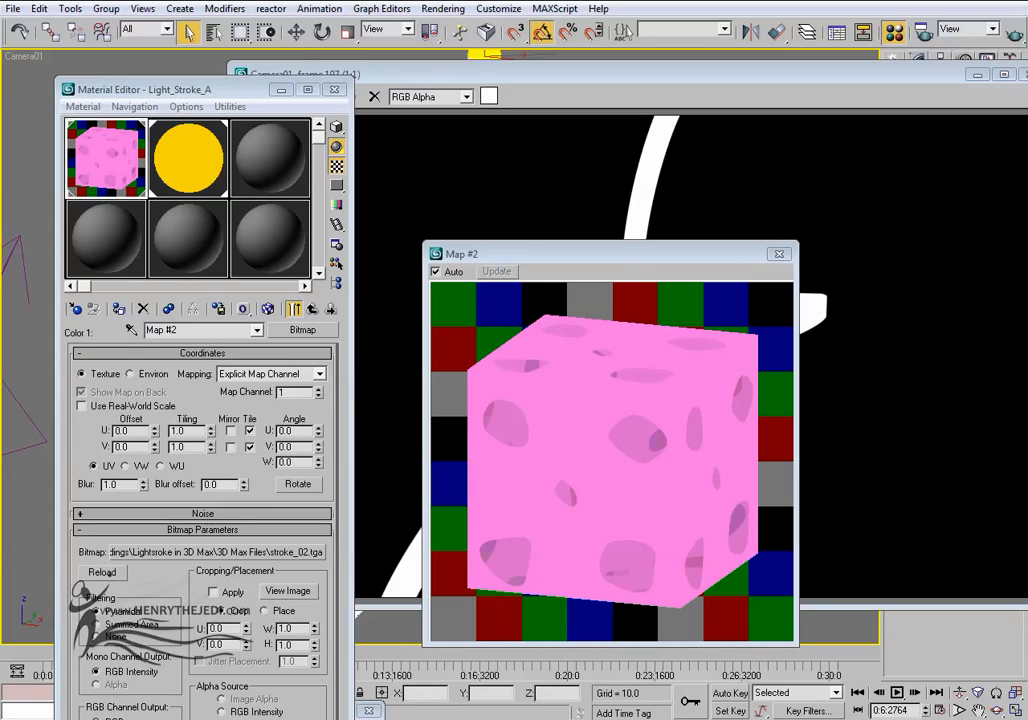
In 3ds Max, render the Camera01 view, close the render, and check the stroke_02.tga image in the bitmap viewer.
click(1010, 37)
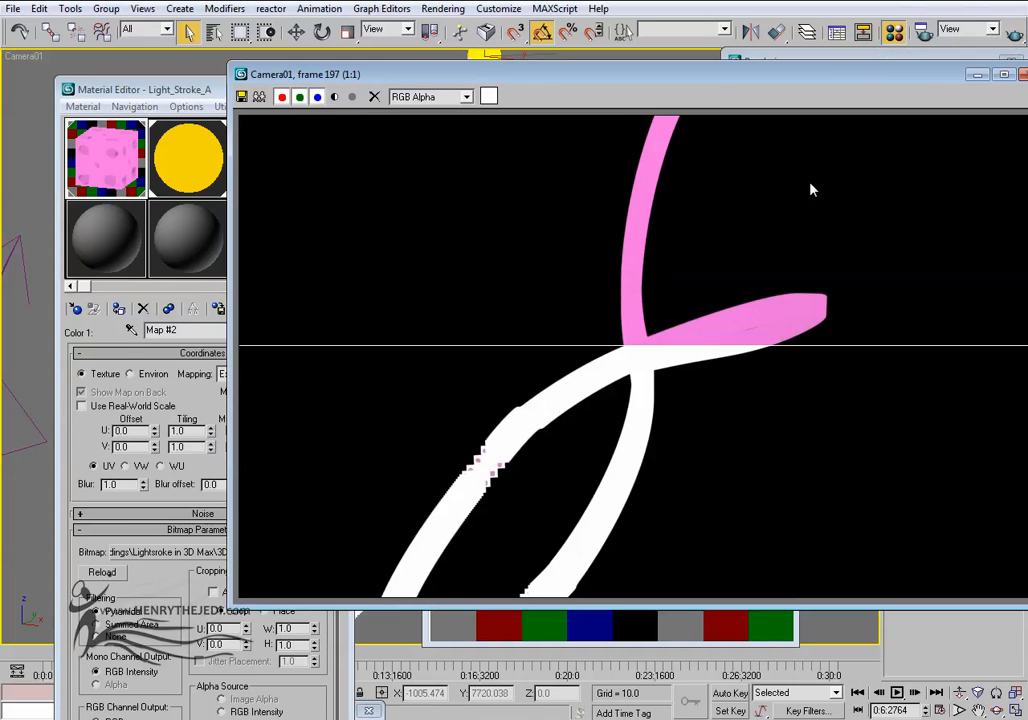
drag(880, 77, 822, 77)
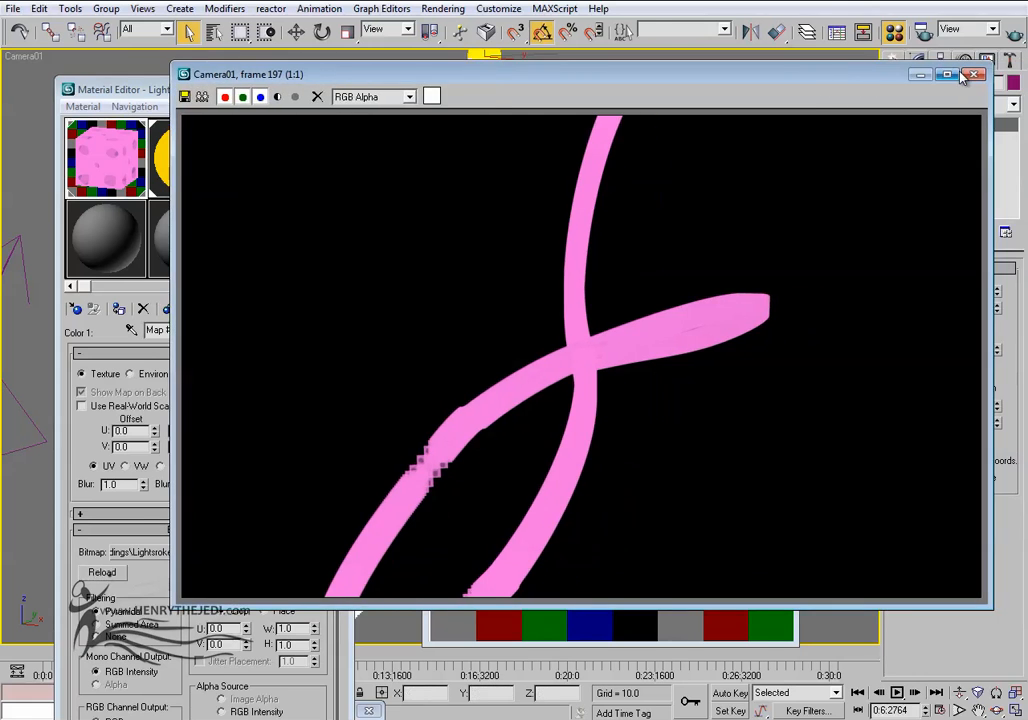
click(976, 74)
click(289, 590)
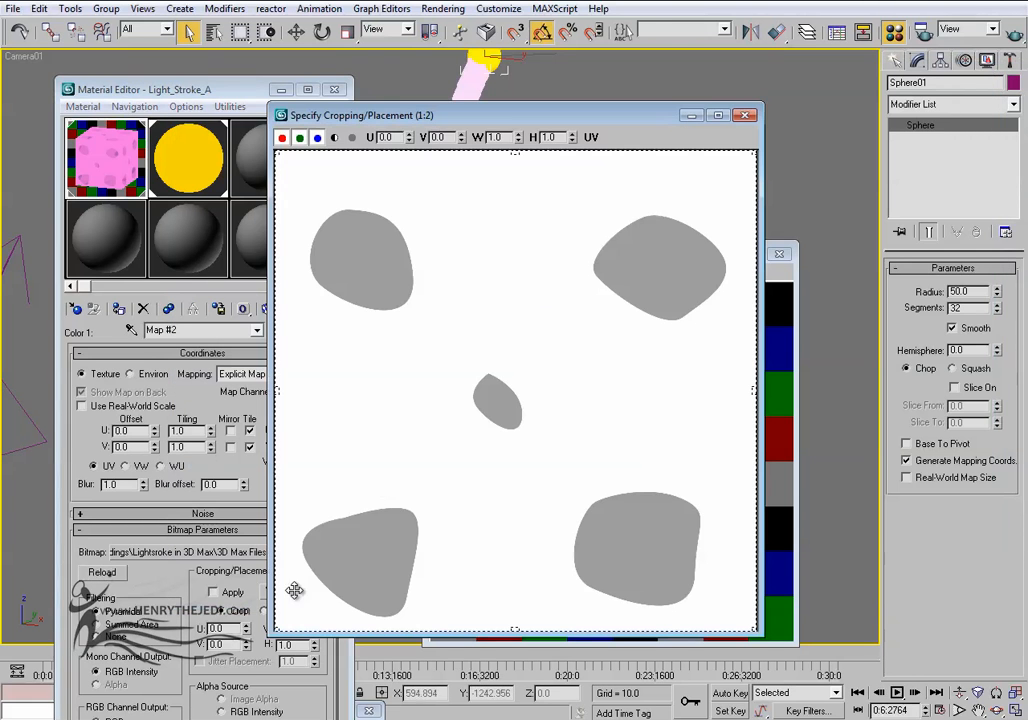
click(745, 117)
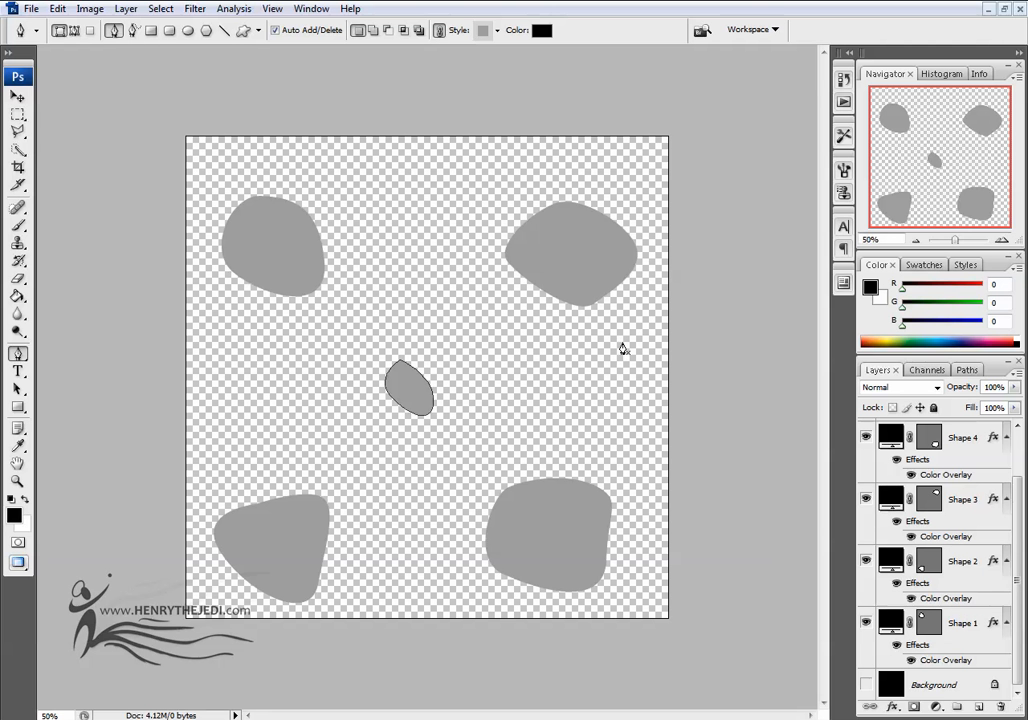
In Photoshop, show the Background layer and start saving a copy in Targa format in 3D Max Files.
key(Return)
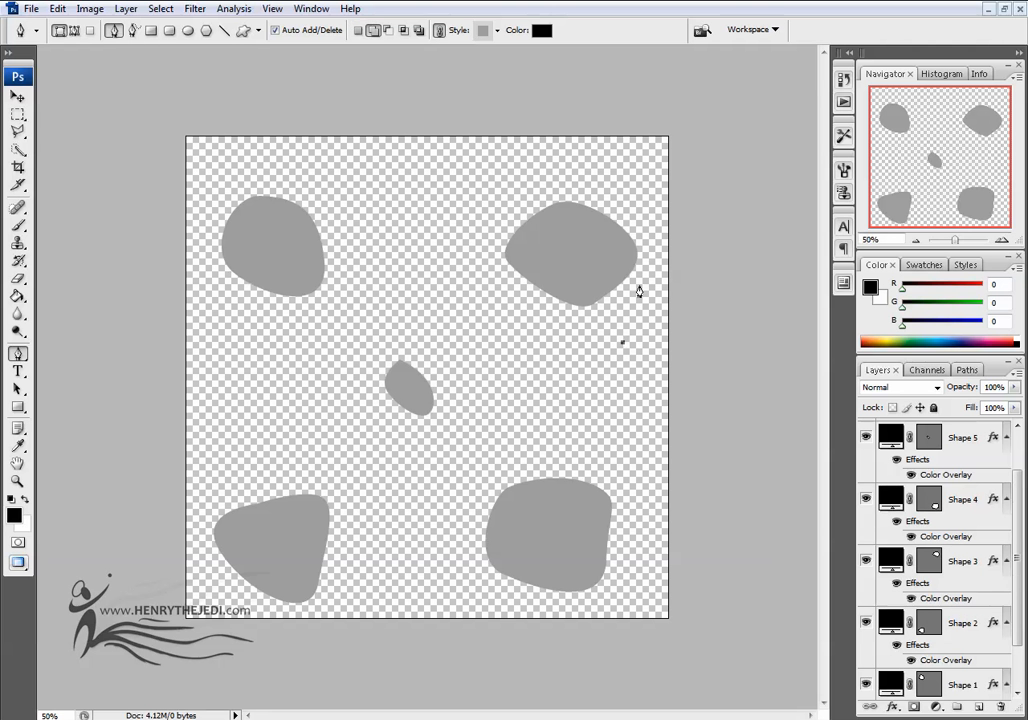
scroll(999, 594, down, 2)
click(865, 685)
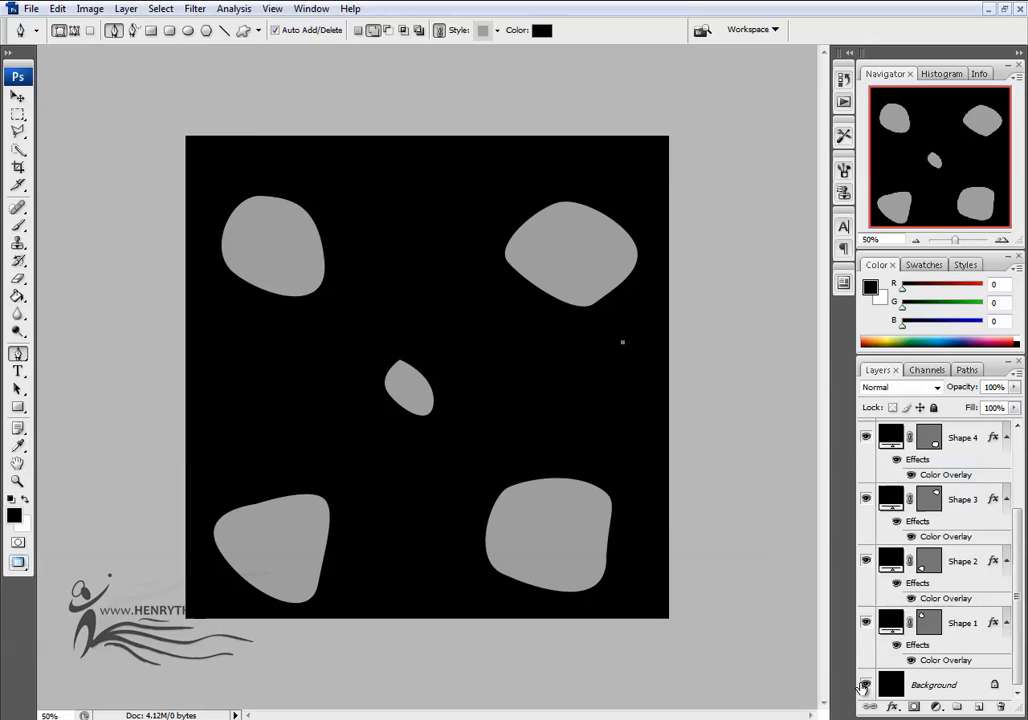
click(31, 9)
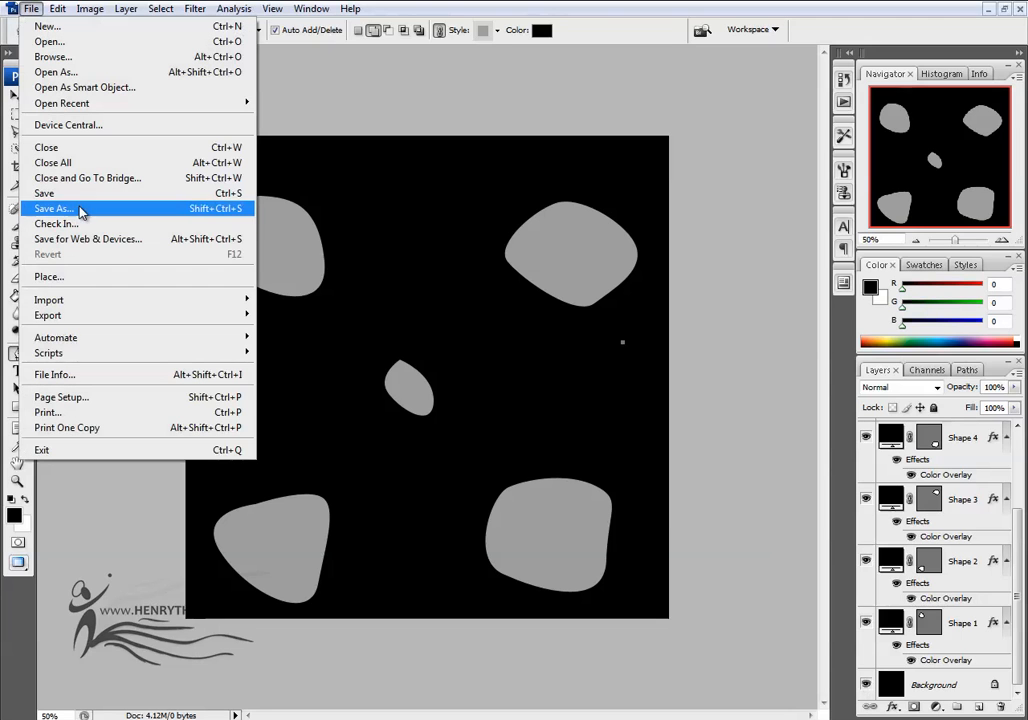
click(80, 207)
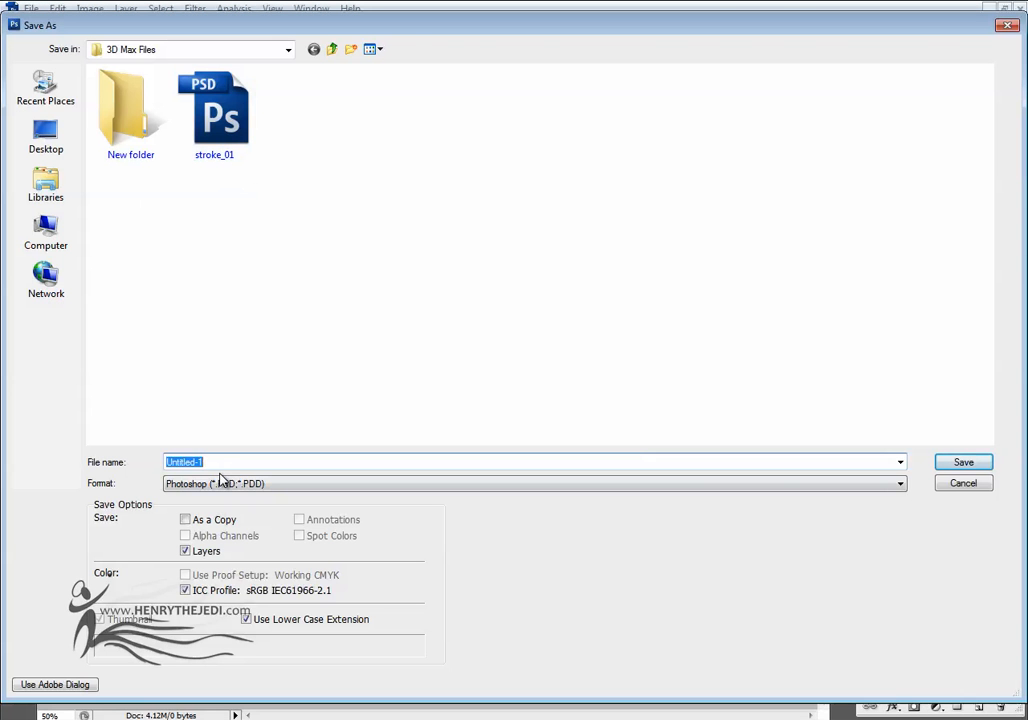
click(220, 483)
click(202, 680)
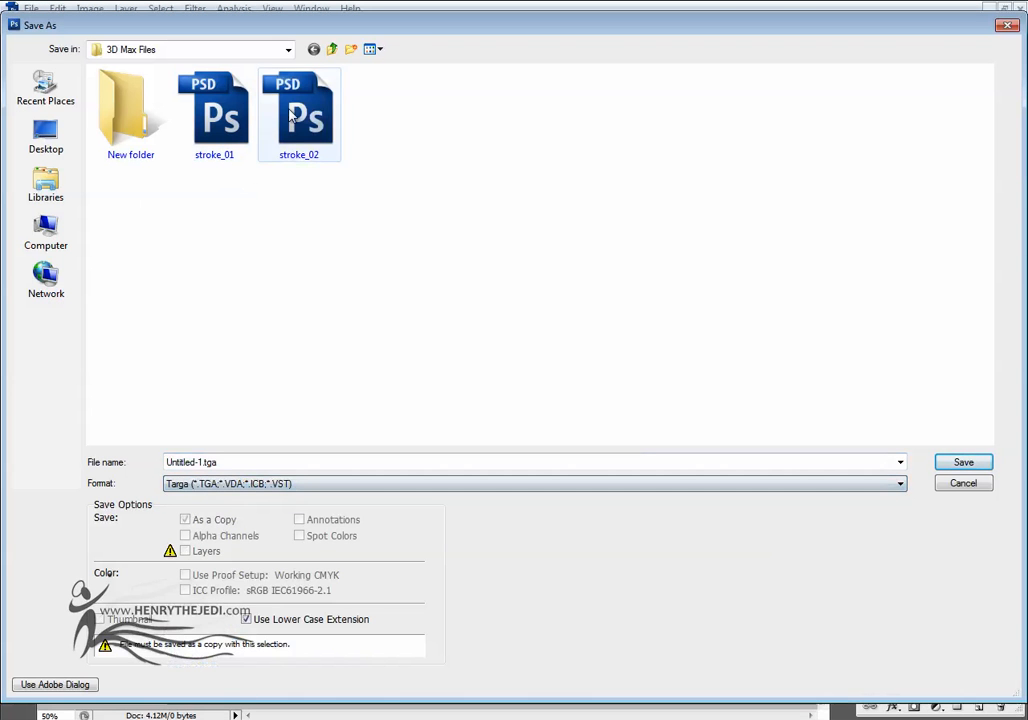
Save the image as the Targa file stroke_02.tga at 24 bits/pixel, replacing the existing file.
double_click(290, 116)
click(562, 367)
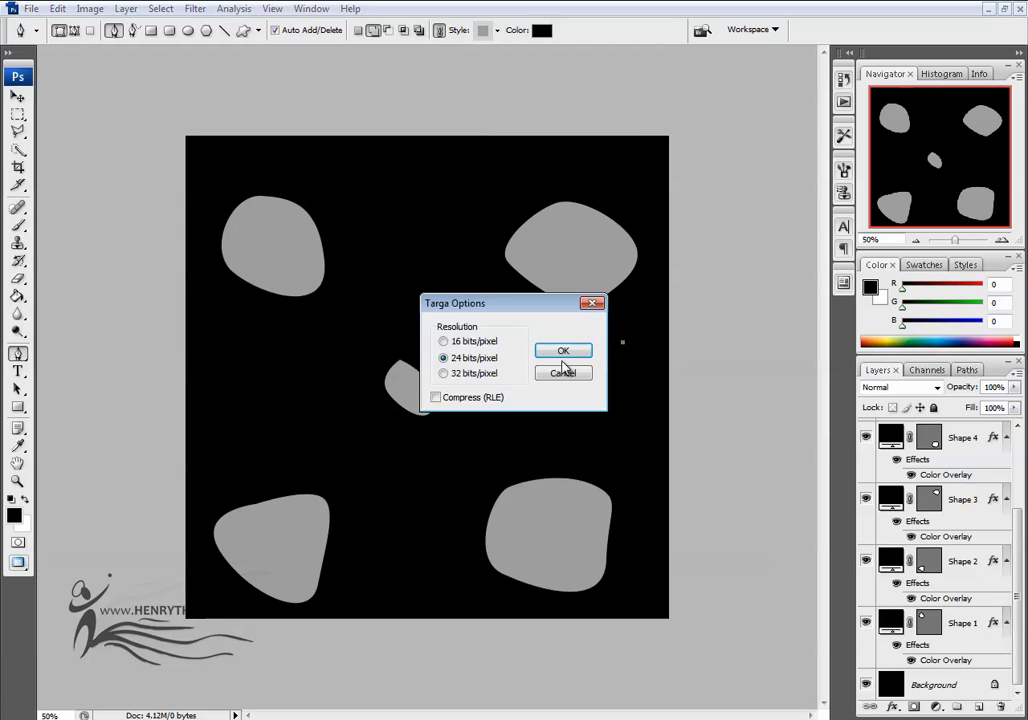
click(561, 354)
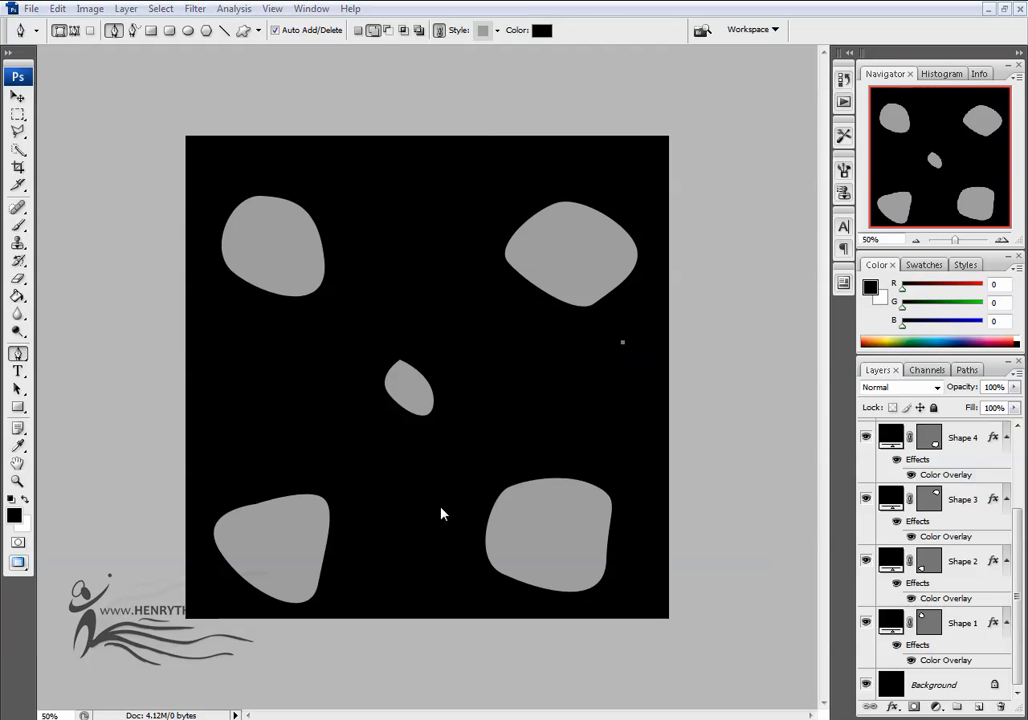
Switch to 3ds Max and render the Camera01 view to check the updated stroke texture.
key(alt+Tab)
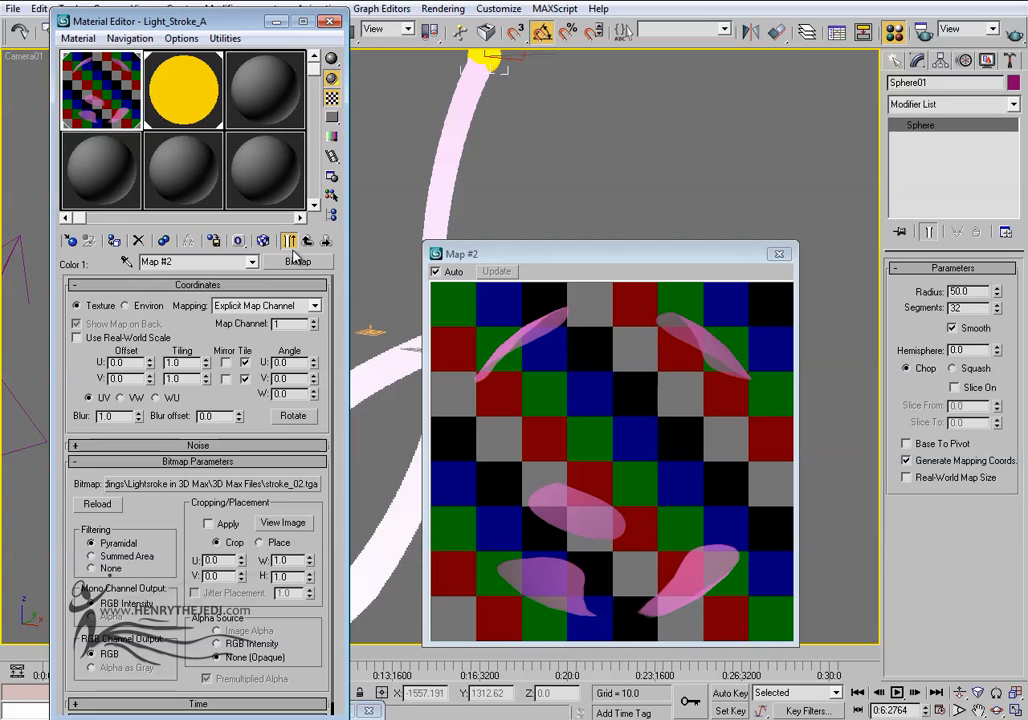
key(shift+q)
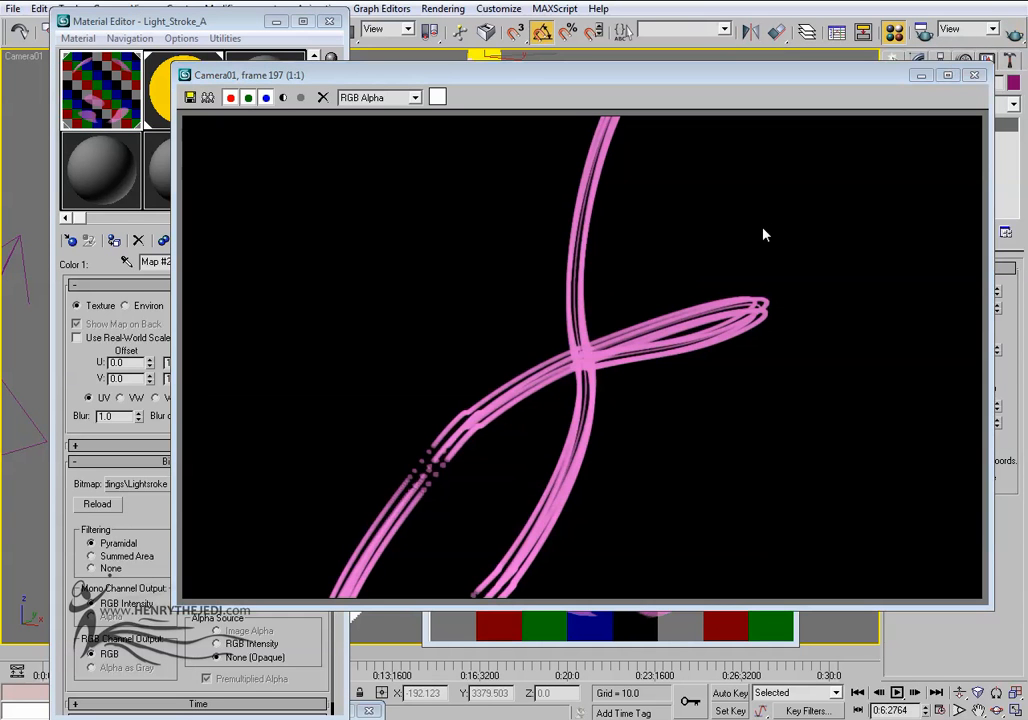
click(974, 75)
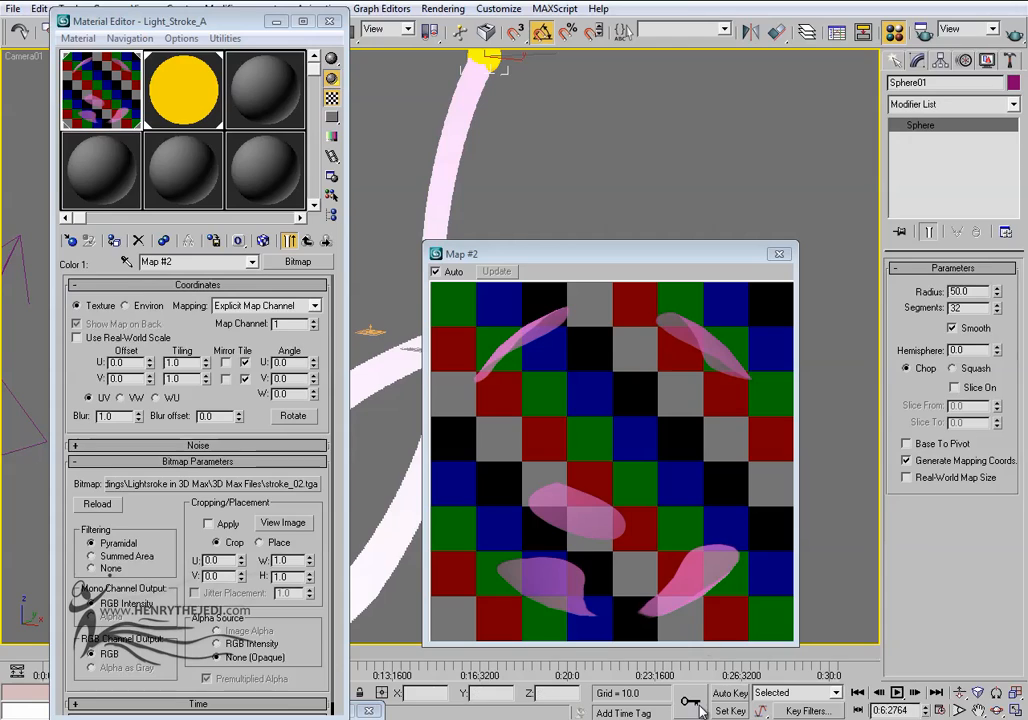
Put away the Map #2 preview and the Material Editor, and render the Camera01 view again.
key(alt+Tab)
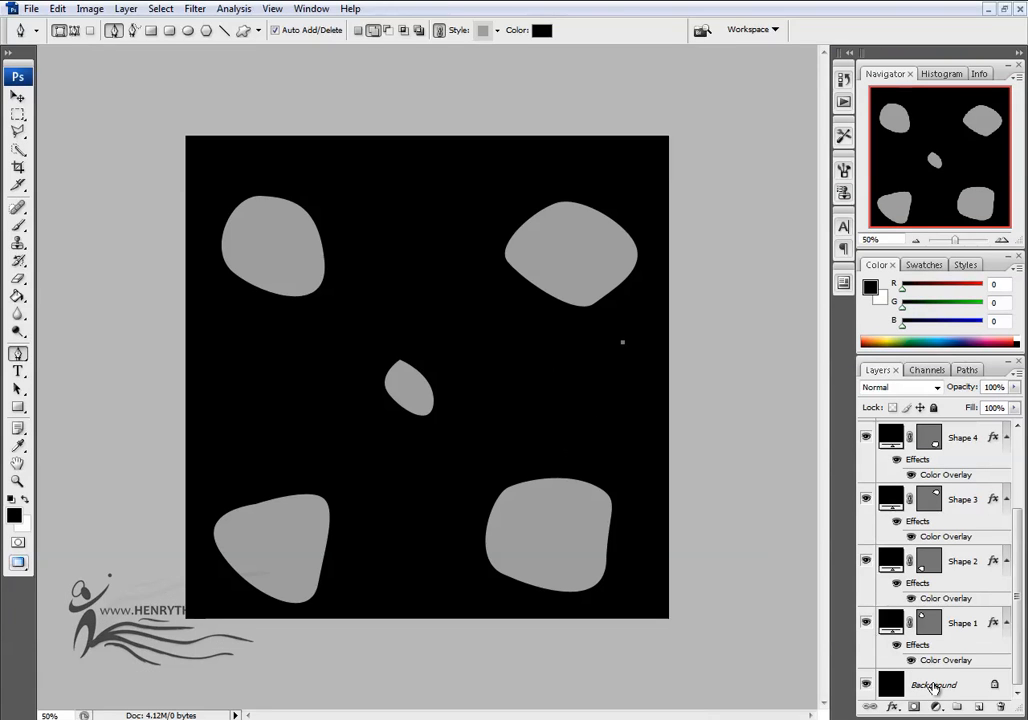
click(933, 686)
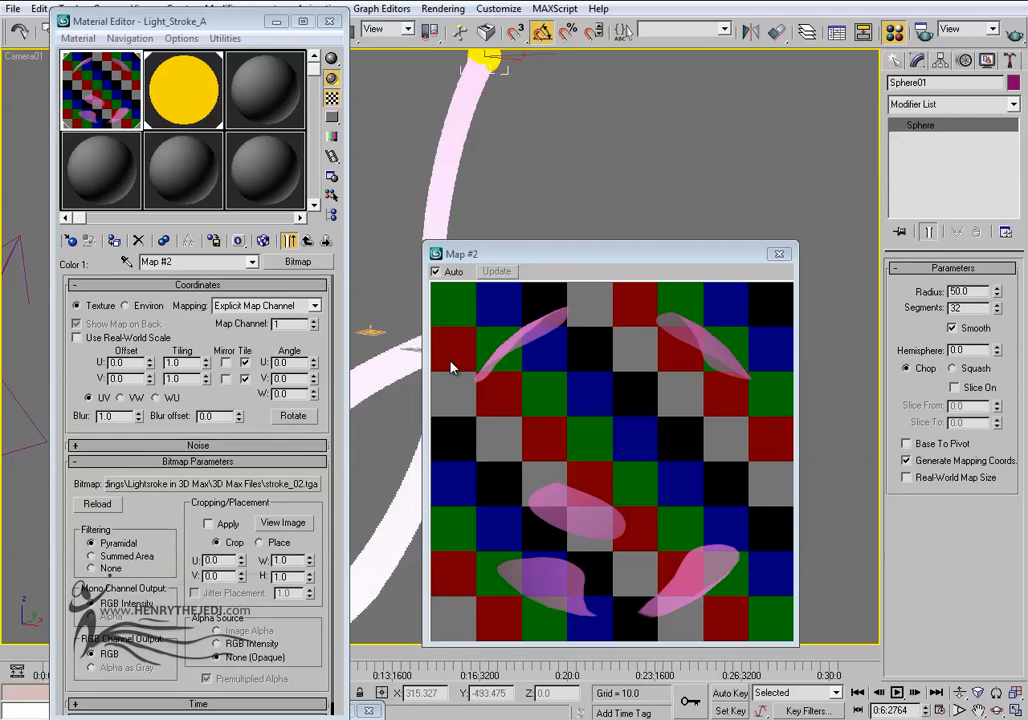
click(781, 238)
click(276, 25)
click(1018, 34)
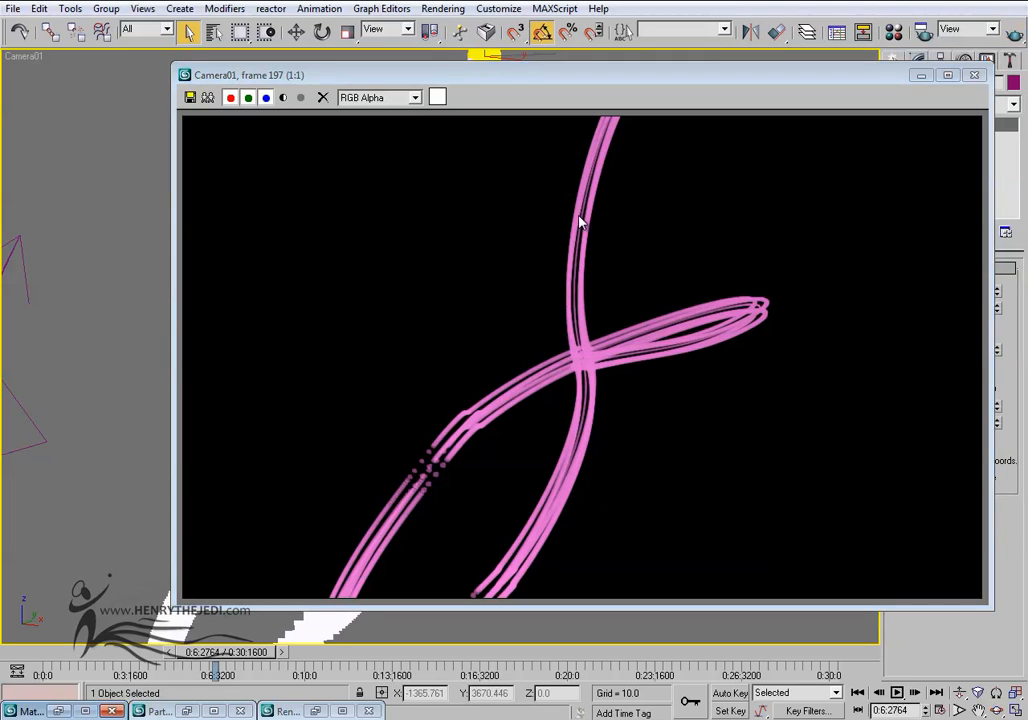
click(975, 77)
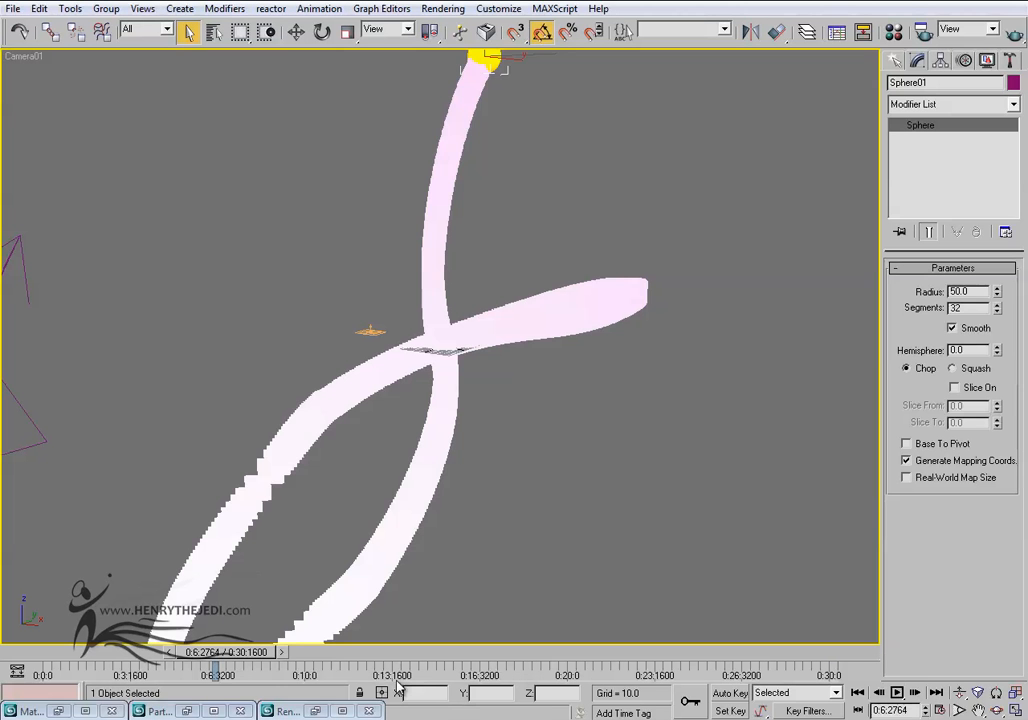
Advance the animation to 0:12:887 and render the Camera01 view to inspect the light strokes there.
drag(292, 651, 398, 638)
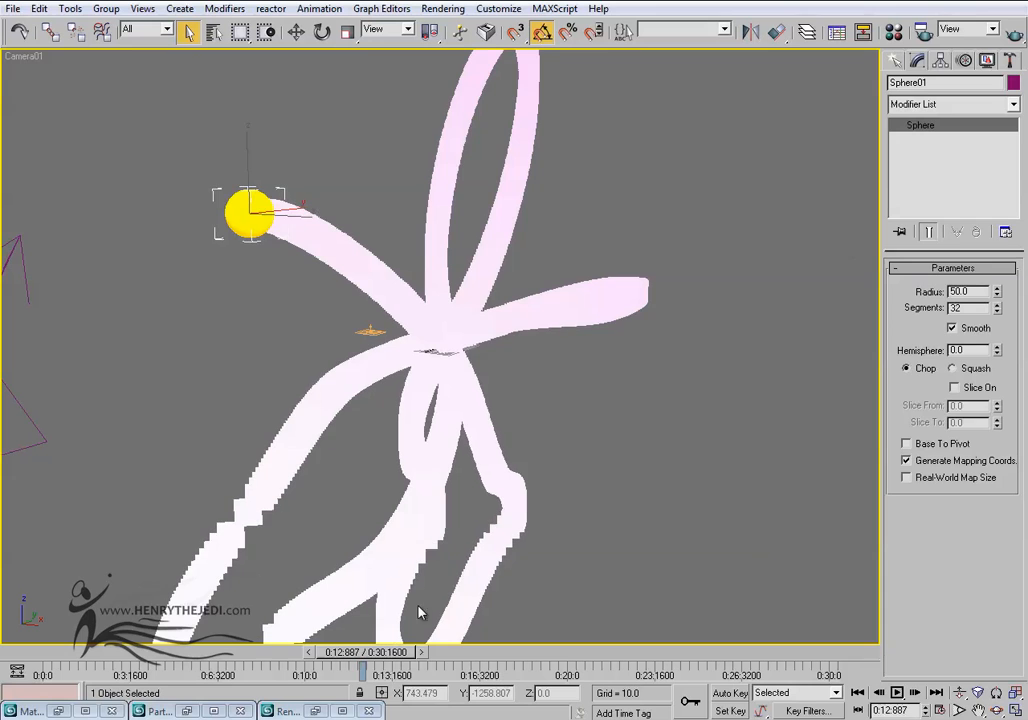
click(1015, 32)
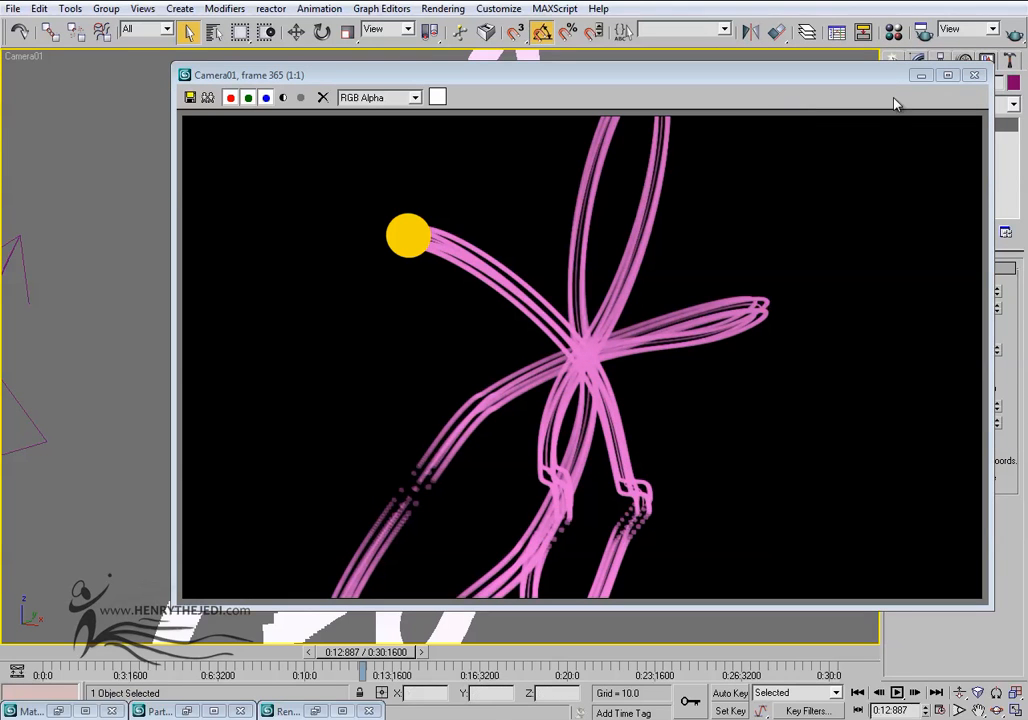
click(975, 77)
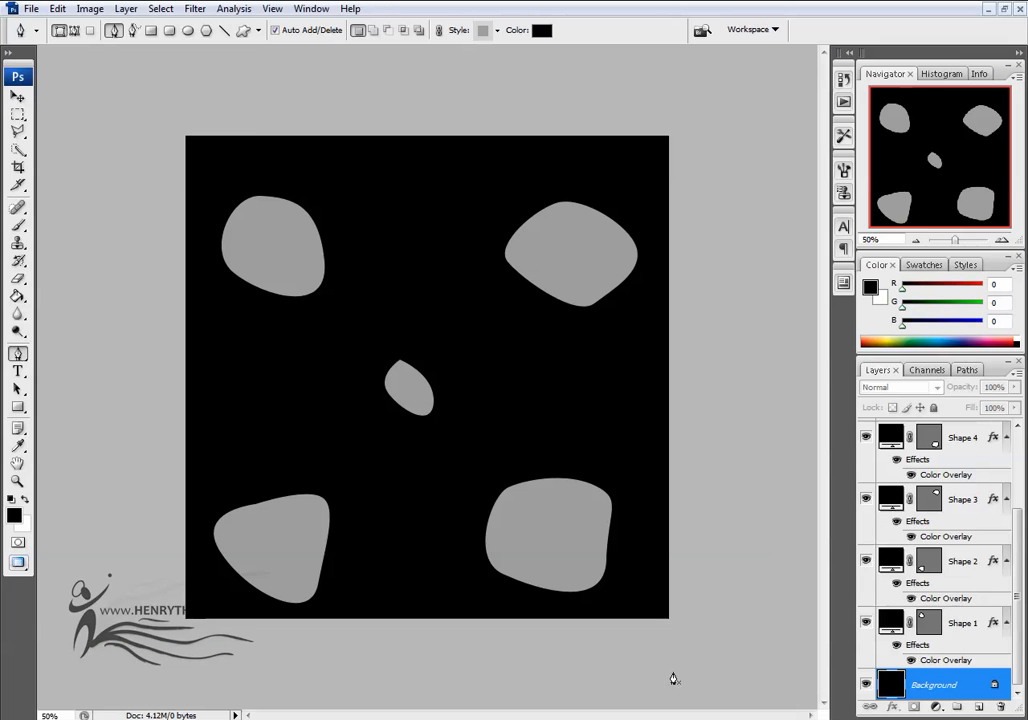
In Photoshop, create a 1200 x 1200 pixel RGB document at 72 pixels/inch and fill its background with black.
click(30, 9)
click(108, 24)
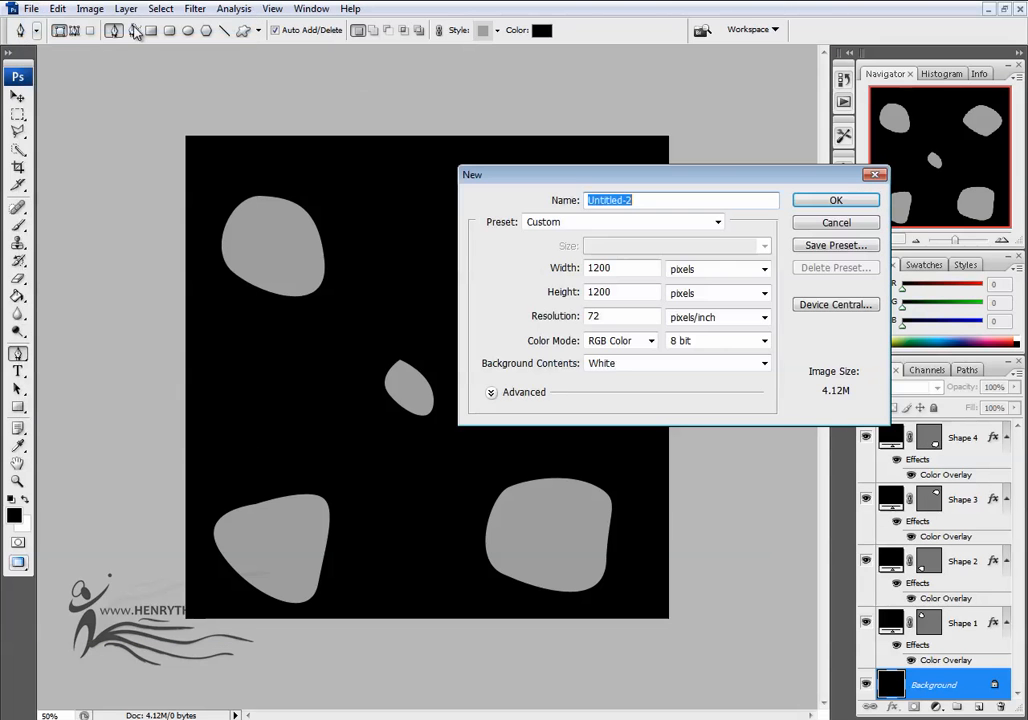
click(835, 200)
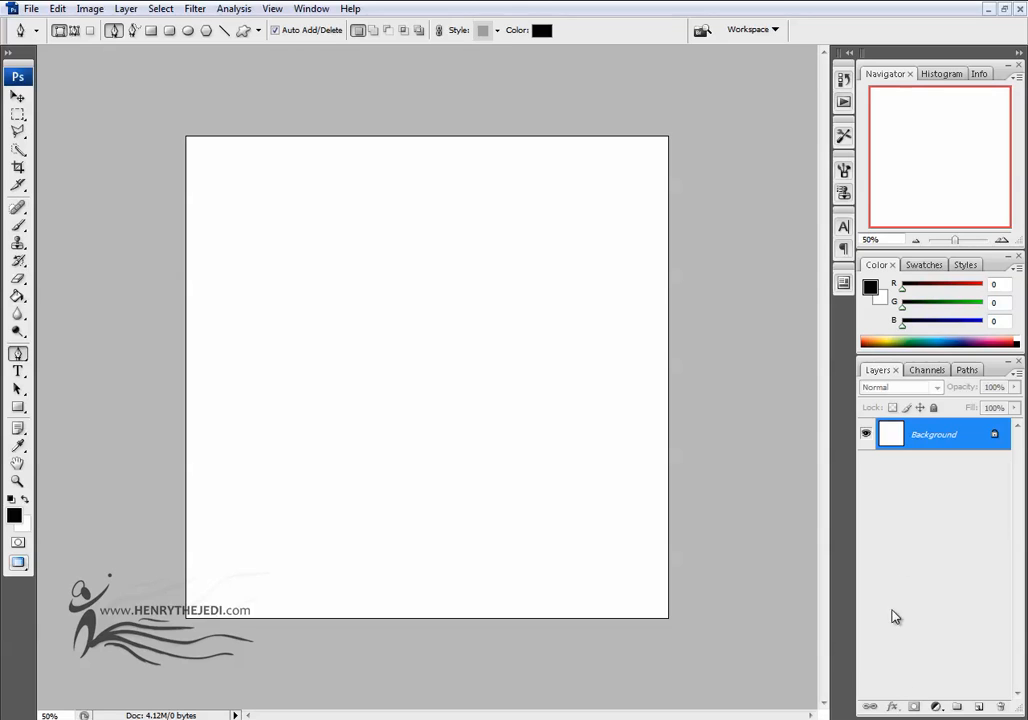
click(16, 298)
click(418, 264)
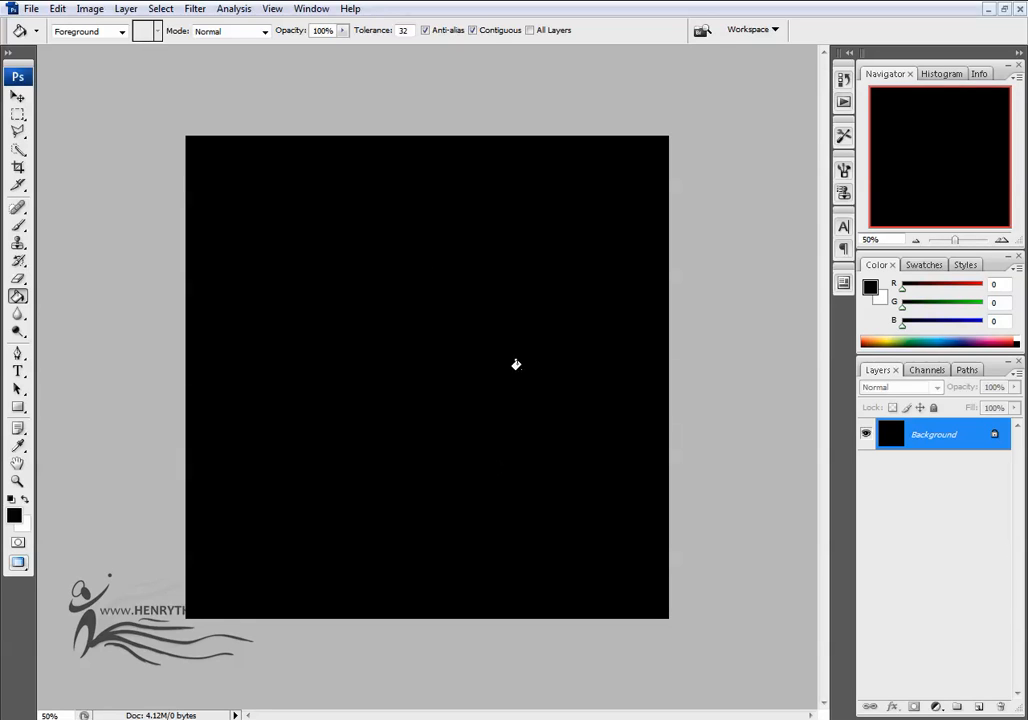
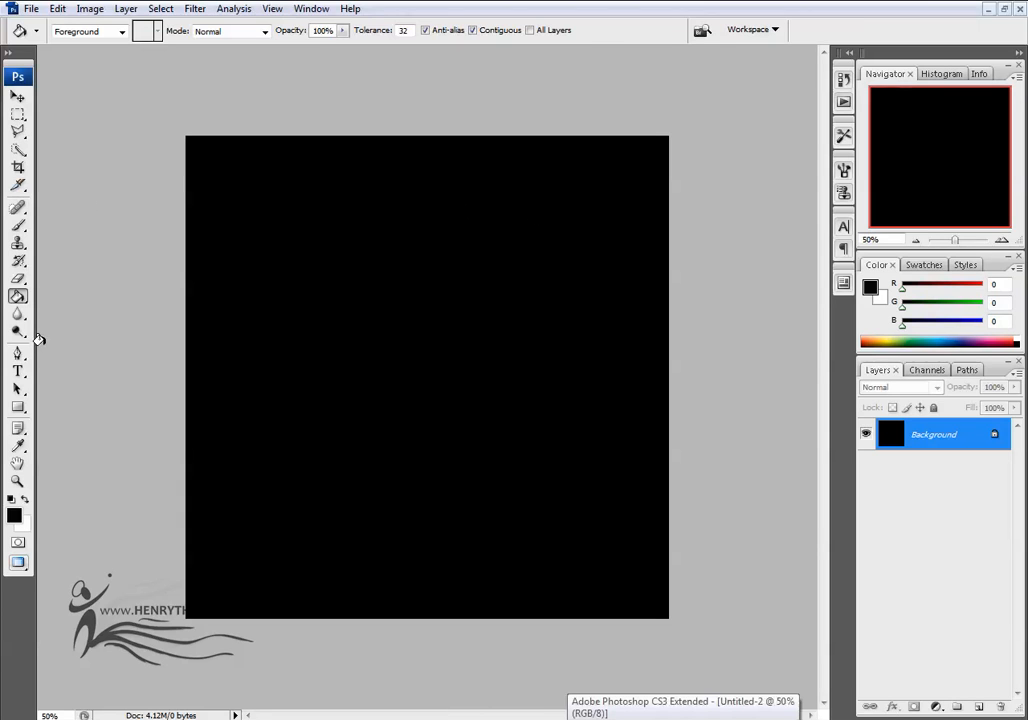
With the Pen tool, draw a thin, wide arched shape with tapered ends across the upper part of the canvas.
click(17, 353)
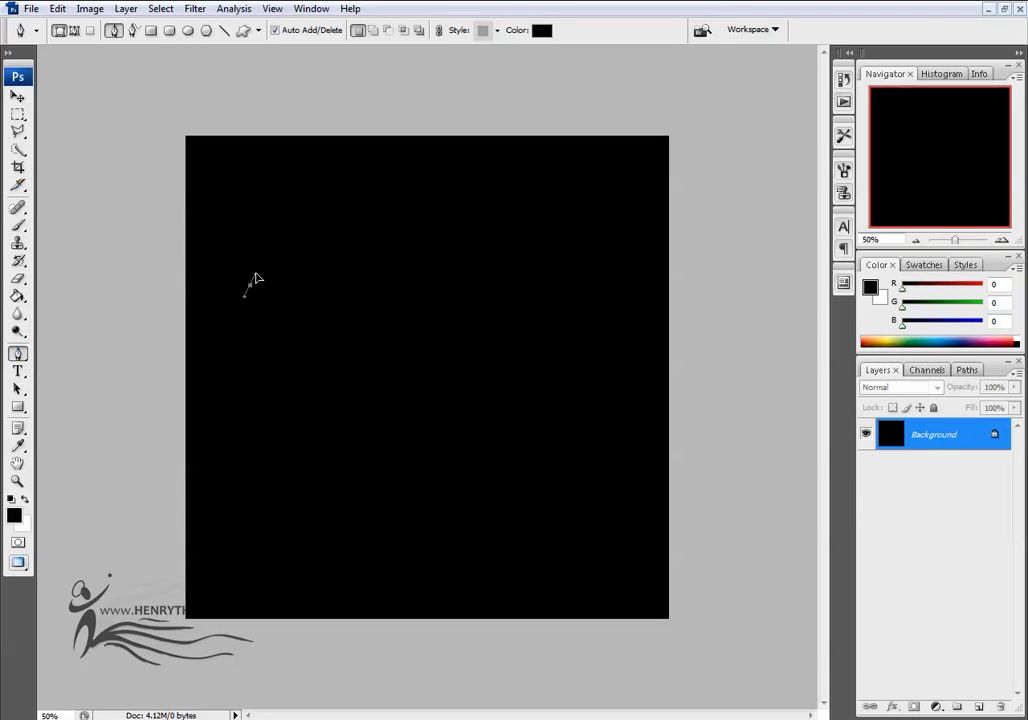
drag(397, 246, 478, 254)
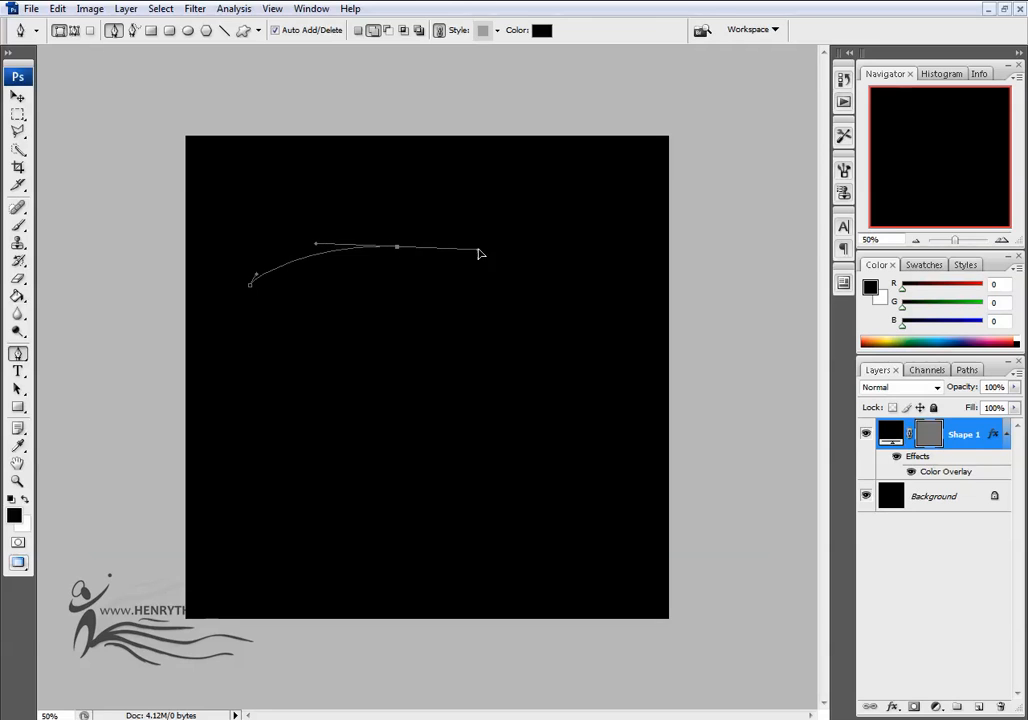
drag(618, 280, 640, 299)
click(620, 280)
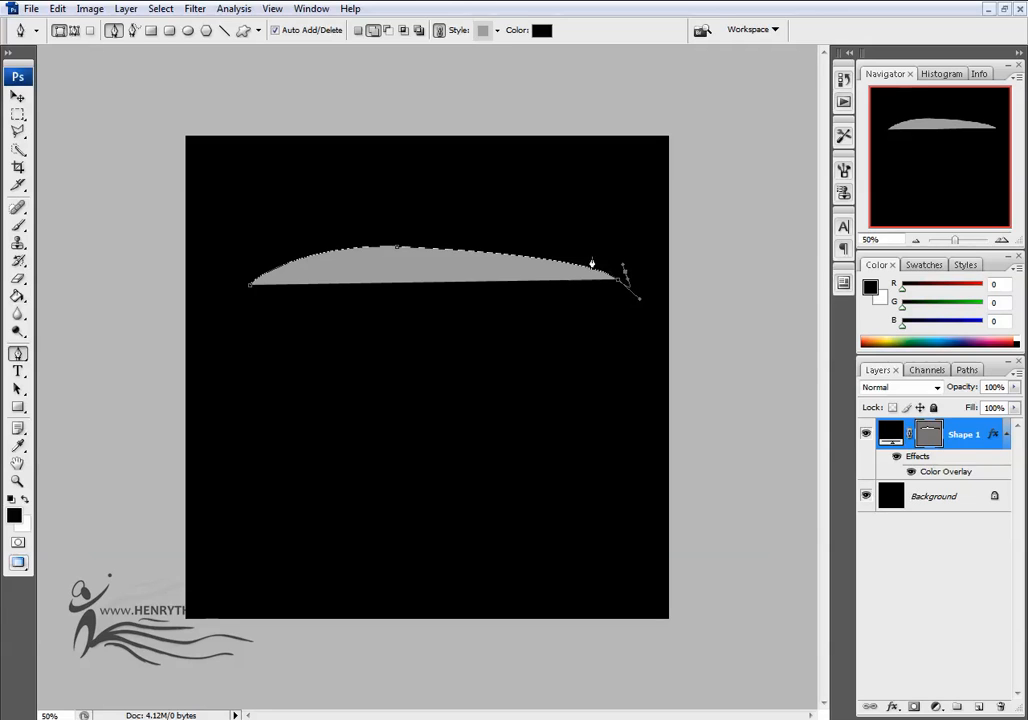
drag(448, 230, 405, 230)
drag(272, 253, 248, 270)
click(251, 289)
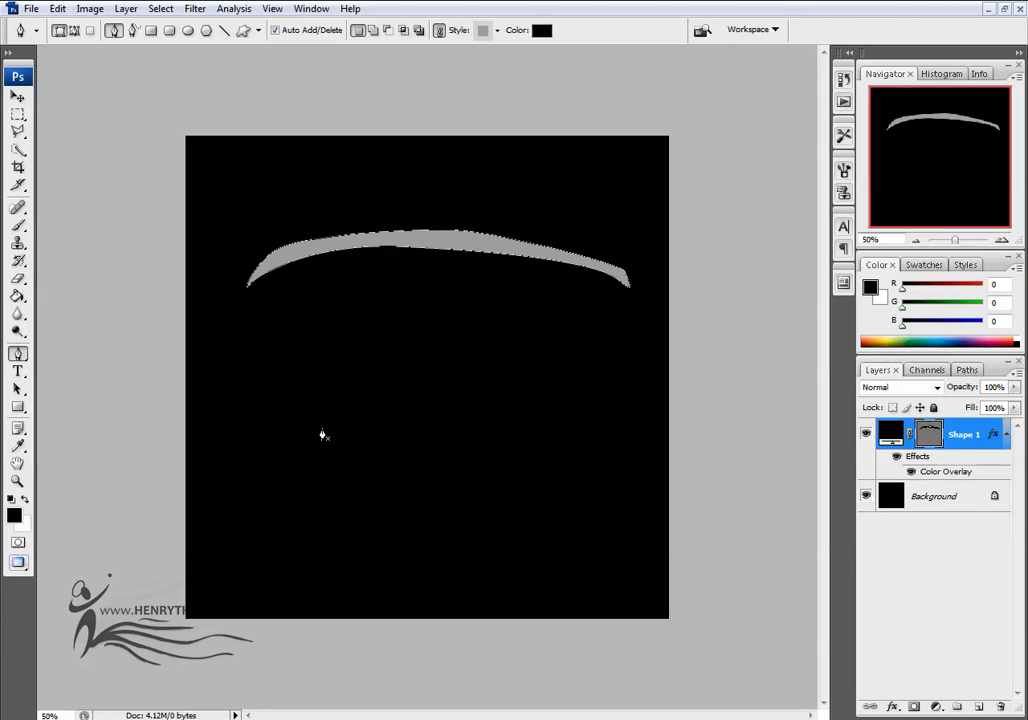
Draw a thin U-shaped smile as a closed pen shape in the lower middle of the canvas.
click(322, 429)
drag(338, 478, 367, 506)
drag(443, 506, 477, 506)
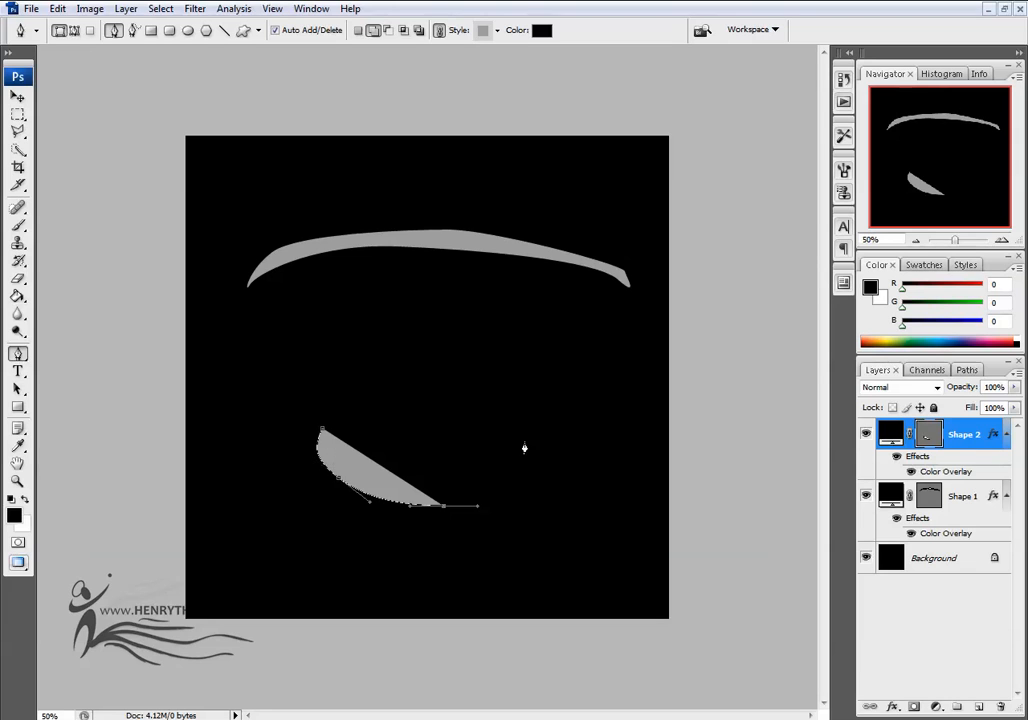
drag(532, 425, 529, 471)
drag(447, 518, 393, 519)
drag(321, 430, 307, 434)
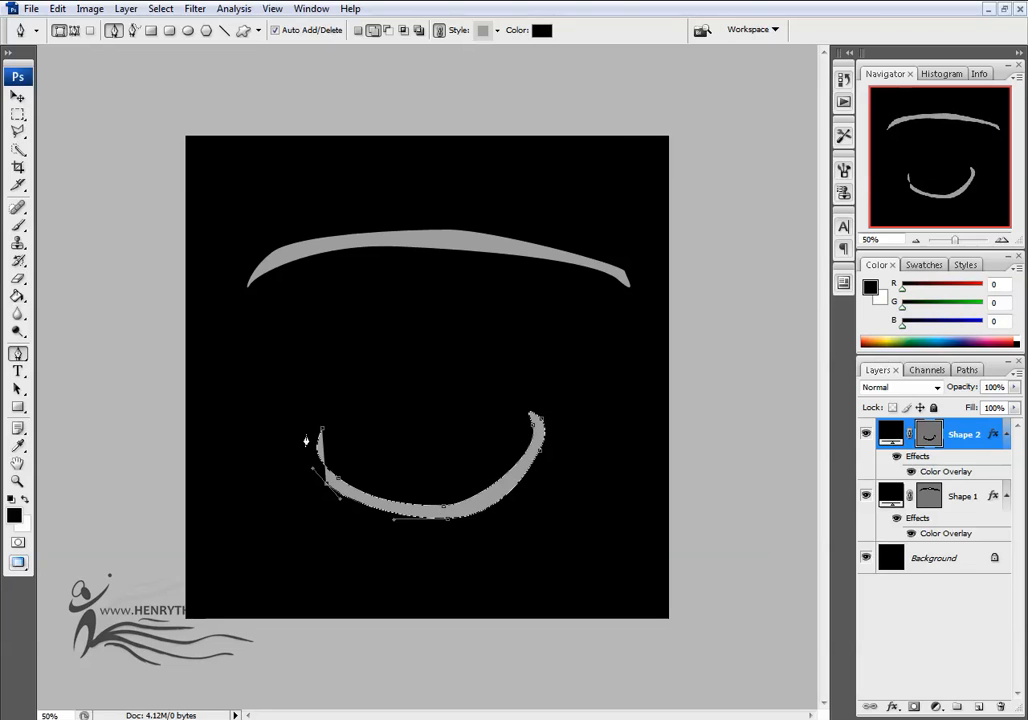
key(Return)
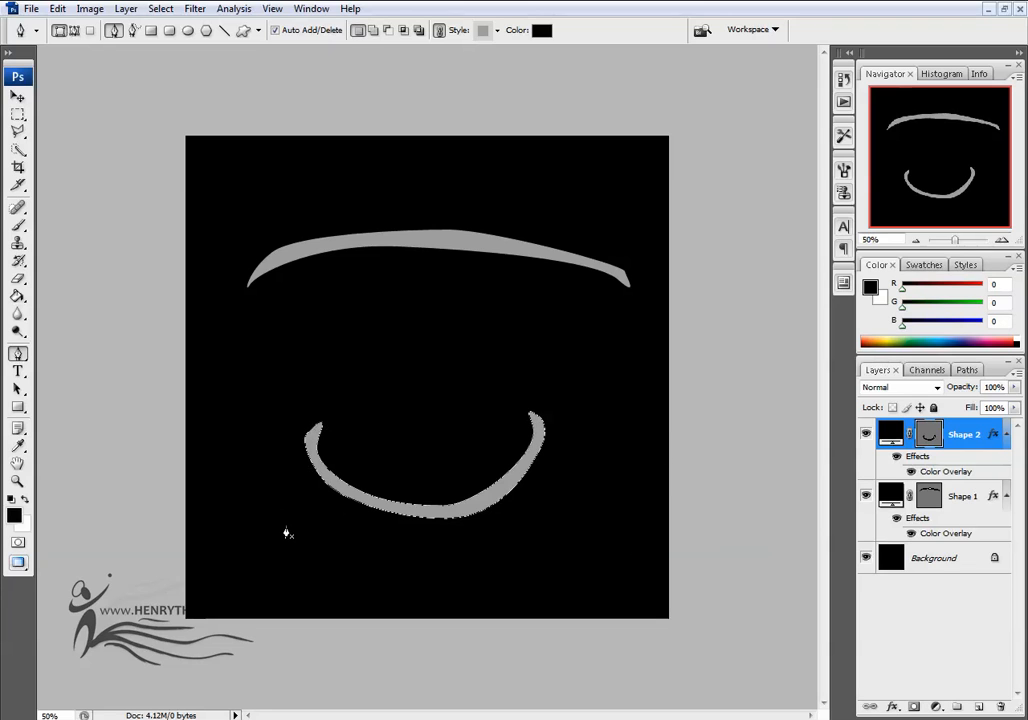
Draw a shallow upward-curving closed stroke shape beneath the smile and hide its path outline.
drag(287, 526, 296, 552)
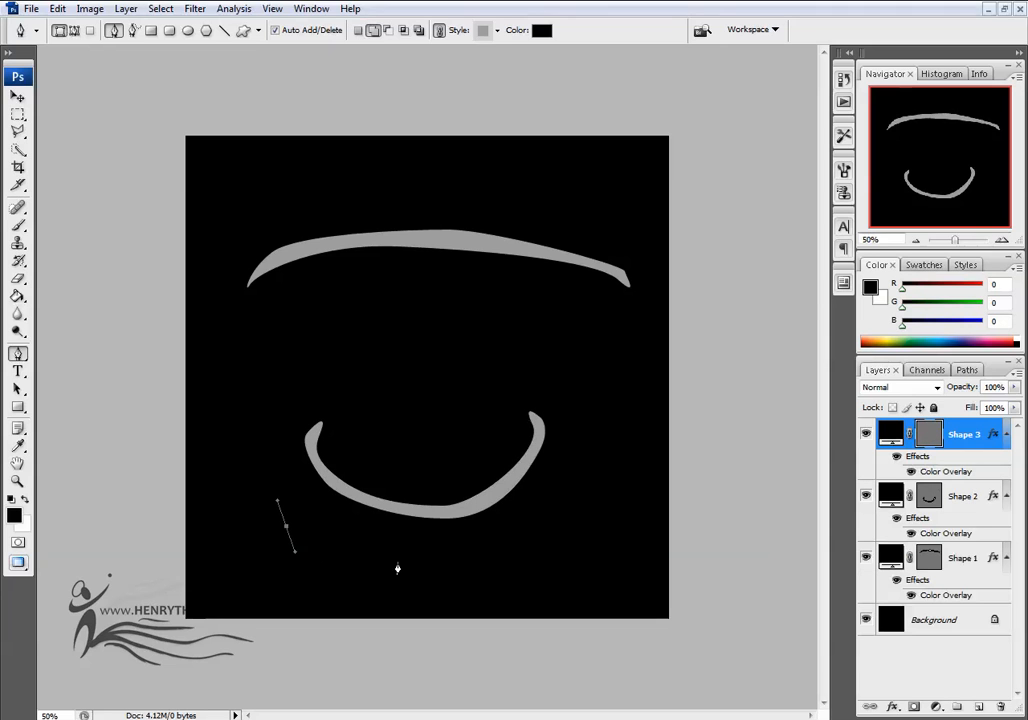
drag(448, 578, 503, 573)
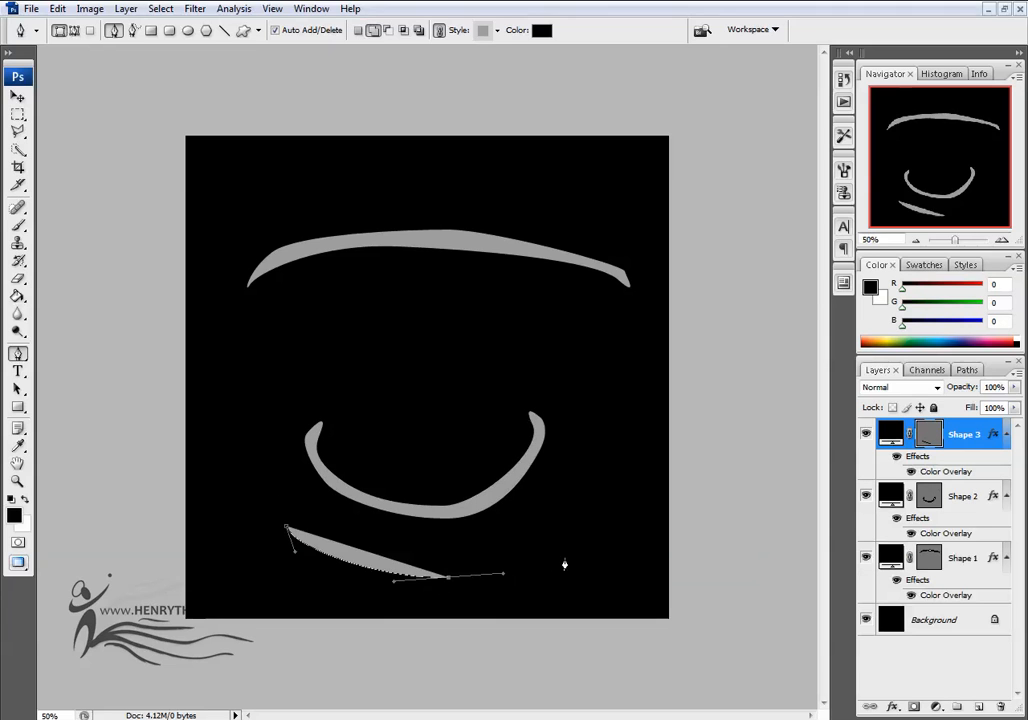
drag(558, 546, 543, 578)
drag(433, 593, 398, 589)
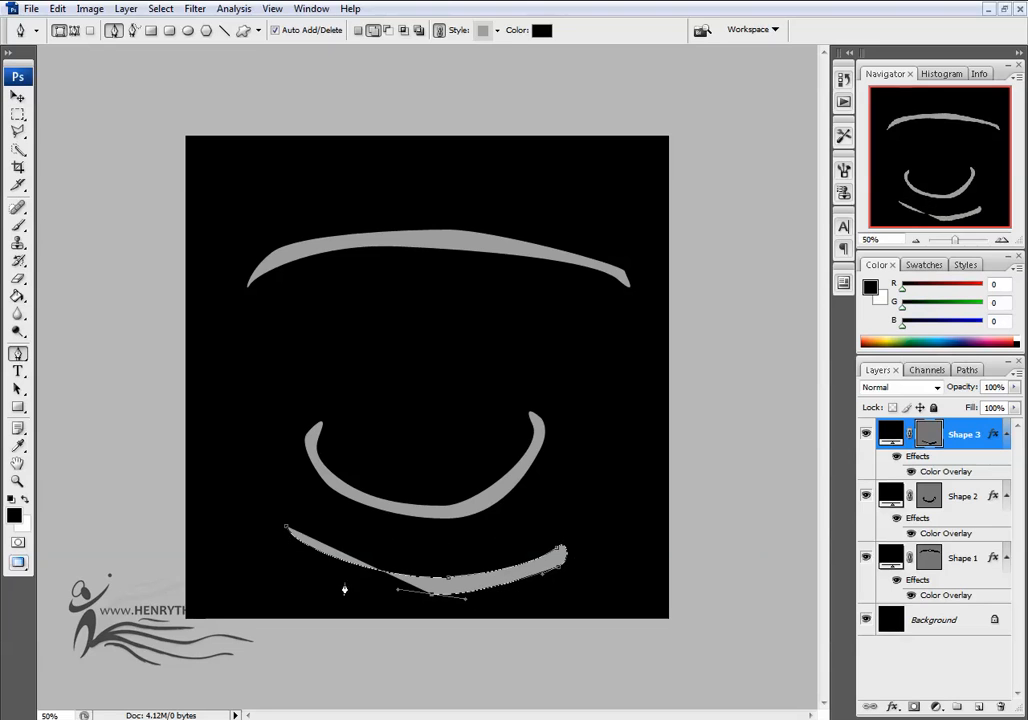
drag(316, 568, 300, 556)
click(286, 530)
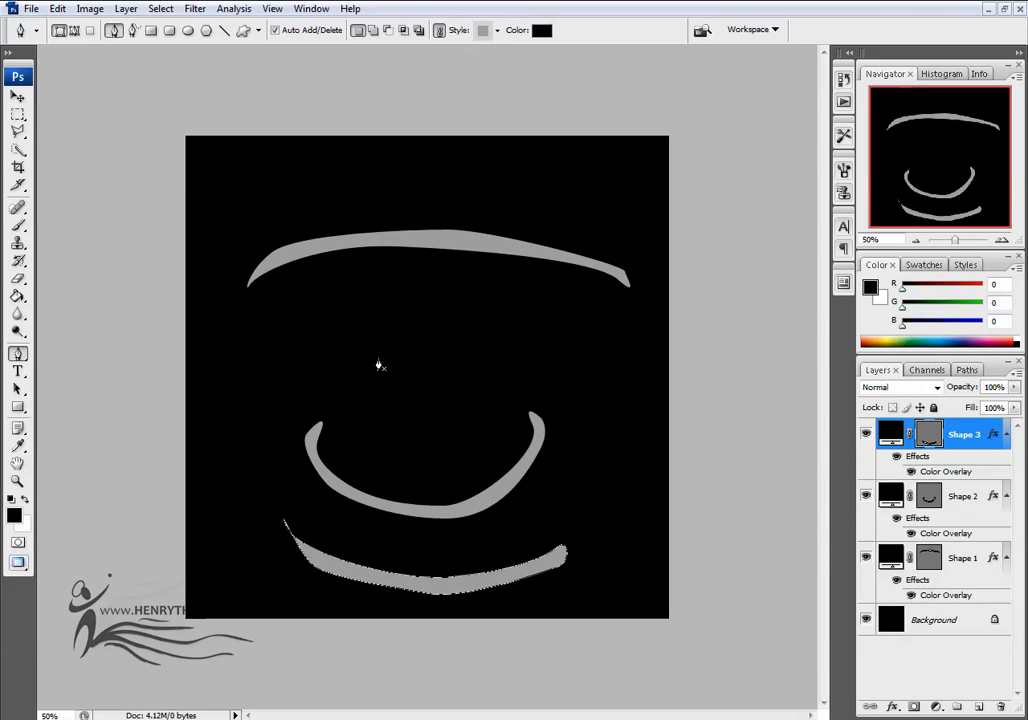
key(ctrl+d)
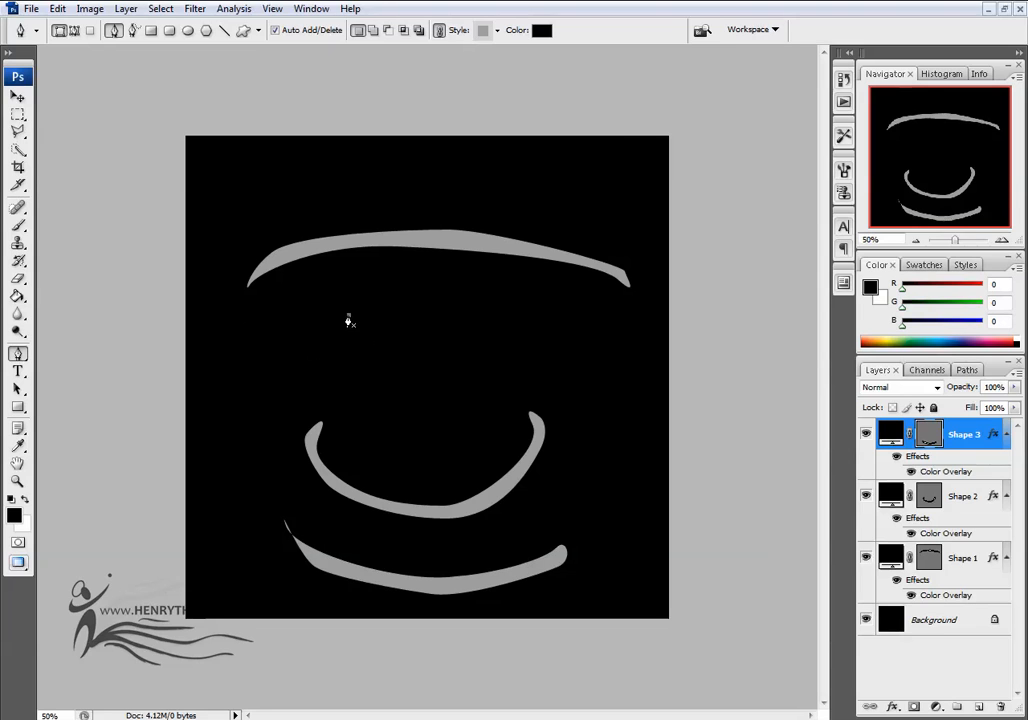
Draw two small rounded closed pen shapes side by side as eyes between the arch and the smile.
drag(357, 359, 370, 308)
click(349, 316)
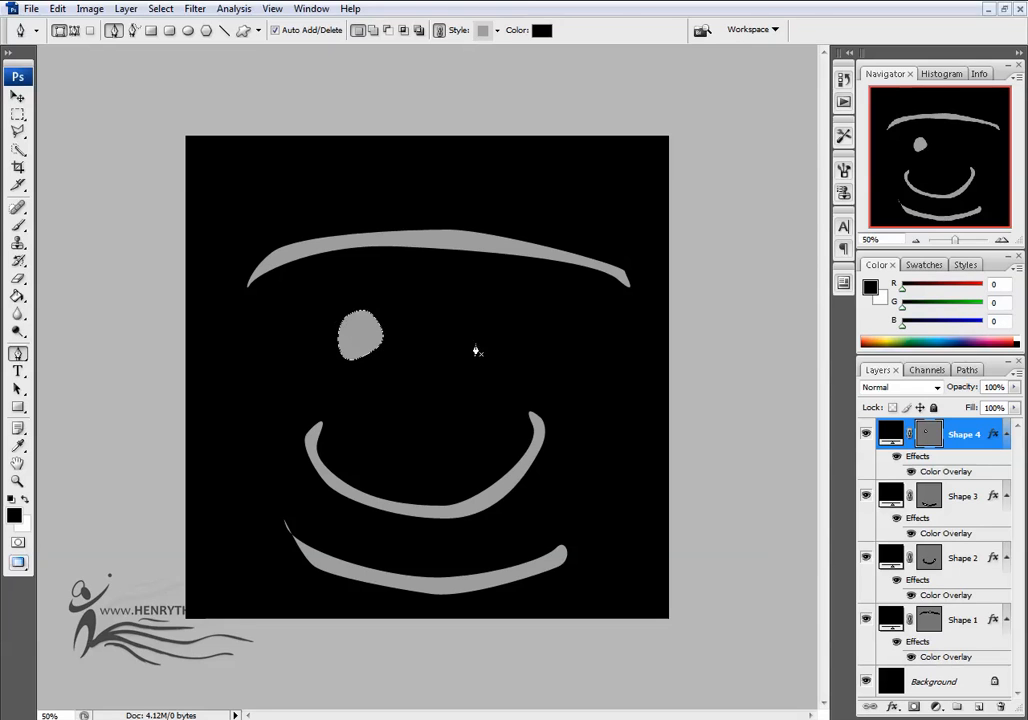
mouse_move(478, 309)
mouse_down()
mouse_move(463, 318)
mouse_move(473, 358)
mouse_move(514, 341)
mouse_move(503, 306)
mouse_up()
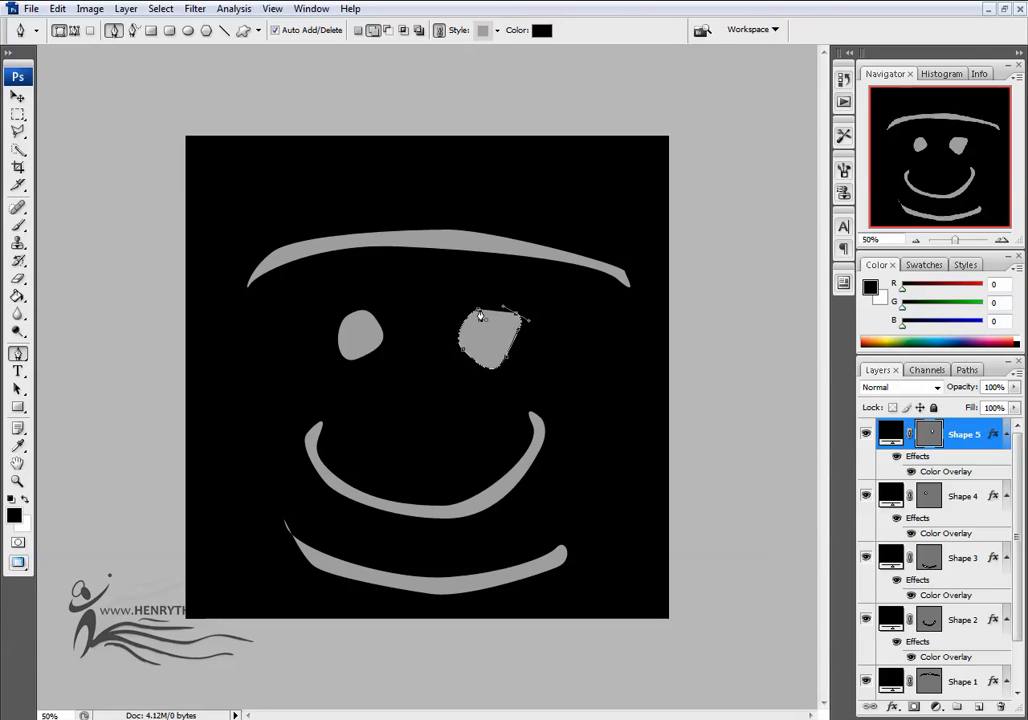
click(480, 316)
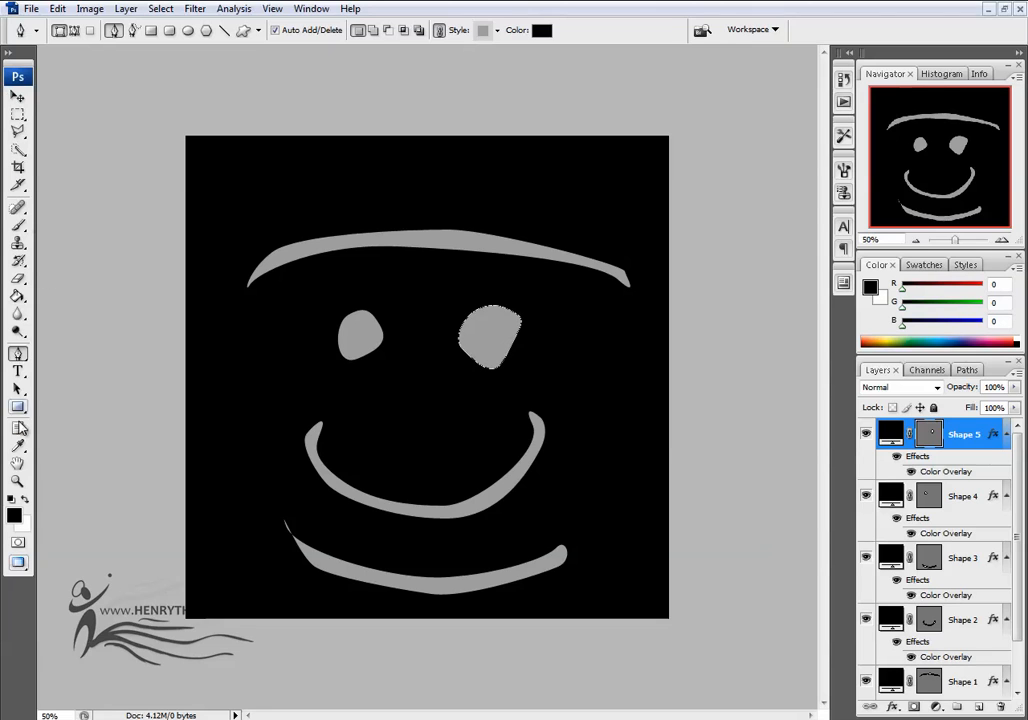
Scale the second eye shape down to about 74.6% width and 76.1% height with Free Transform.
click(17, 389)
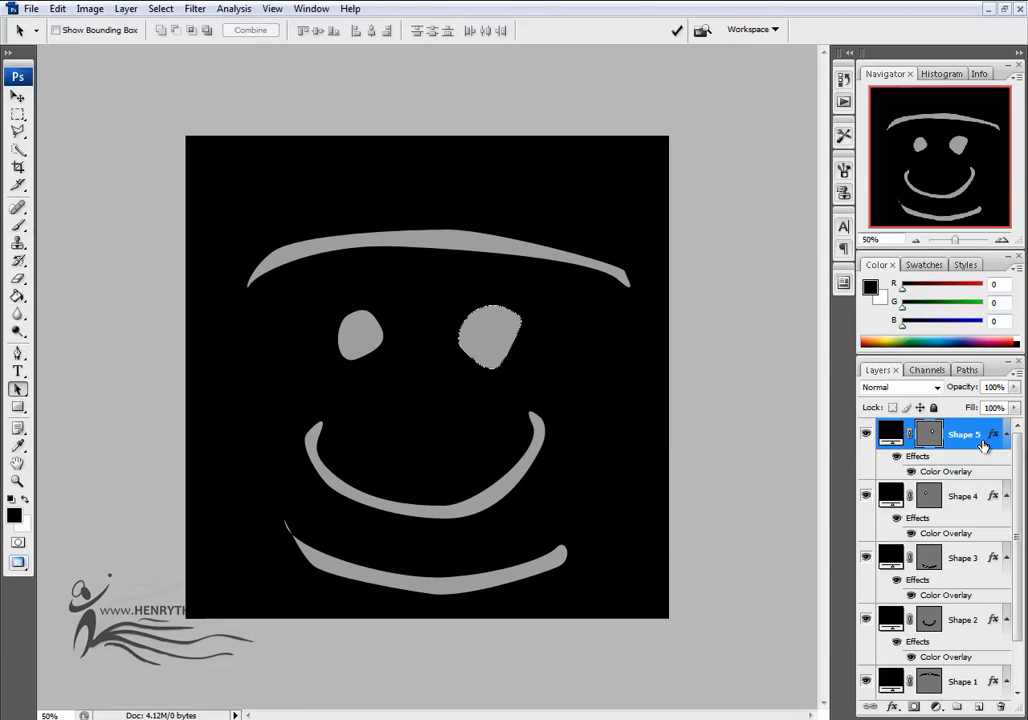
key(ctrl+t)
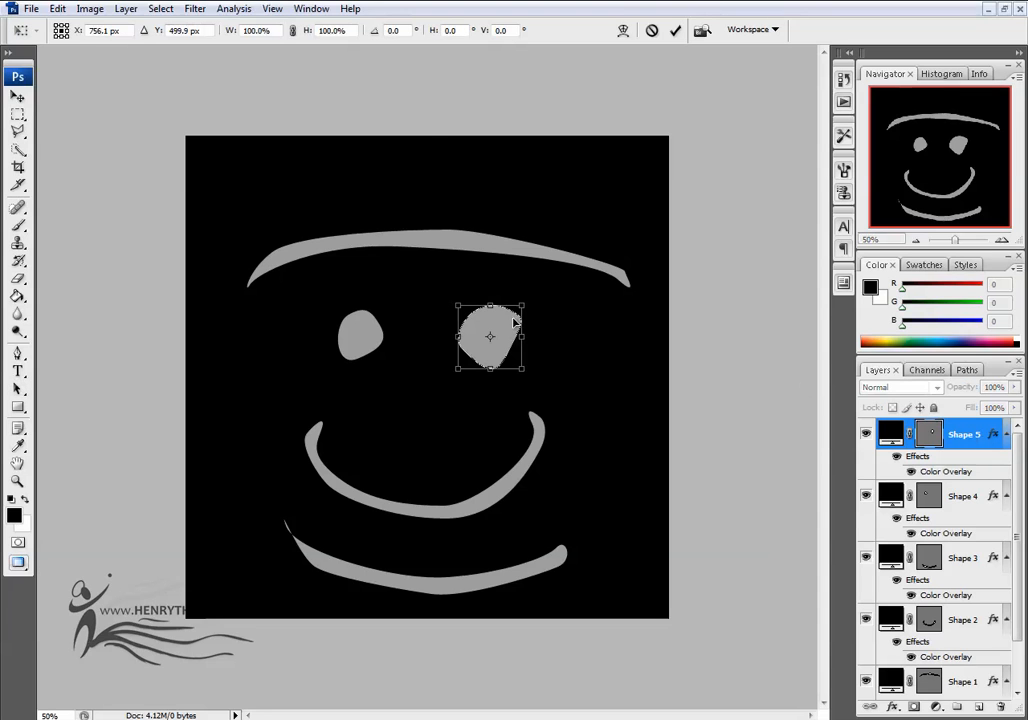
drag(525, 338, 483, 353)
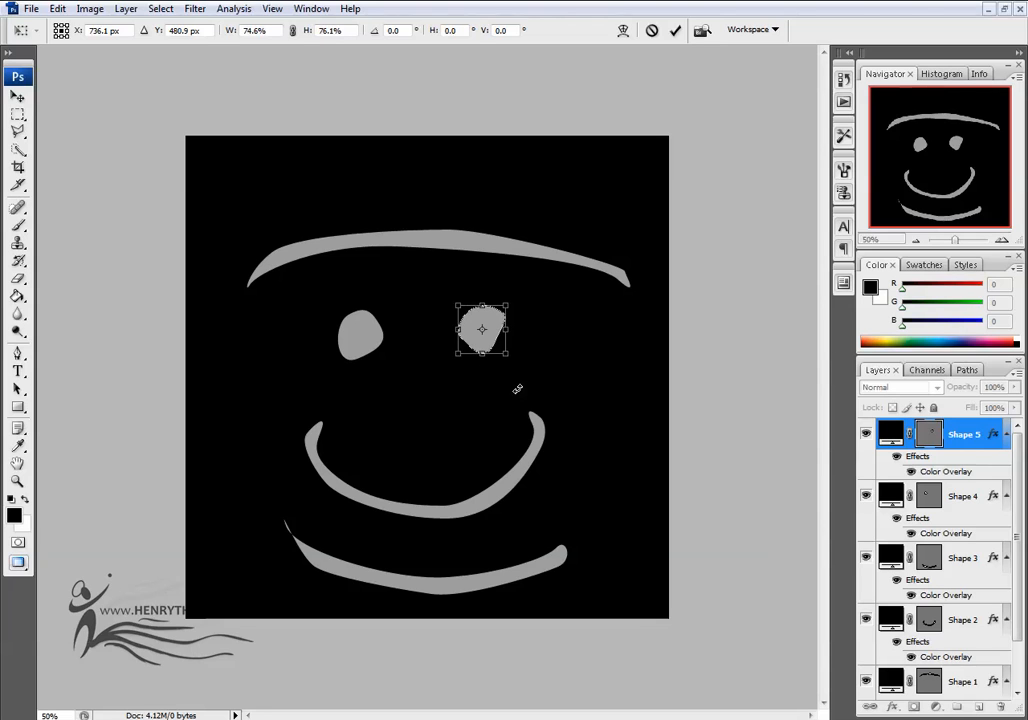
key(Return)
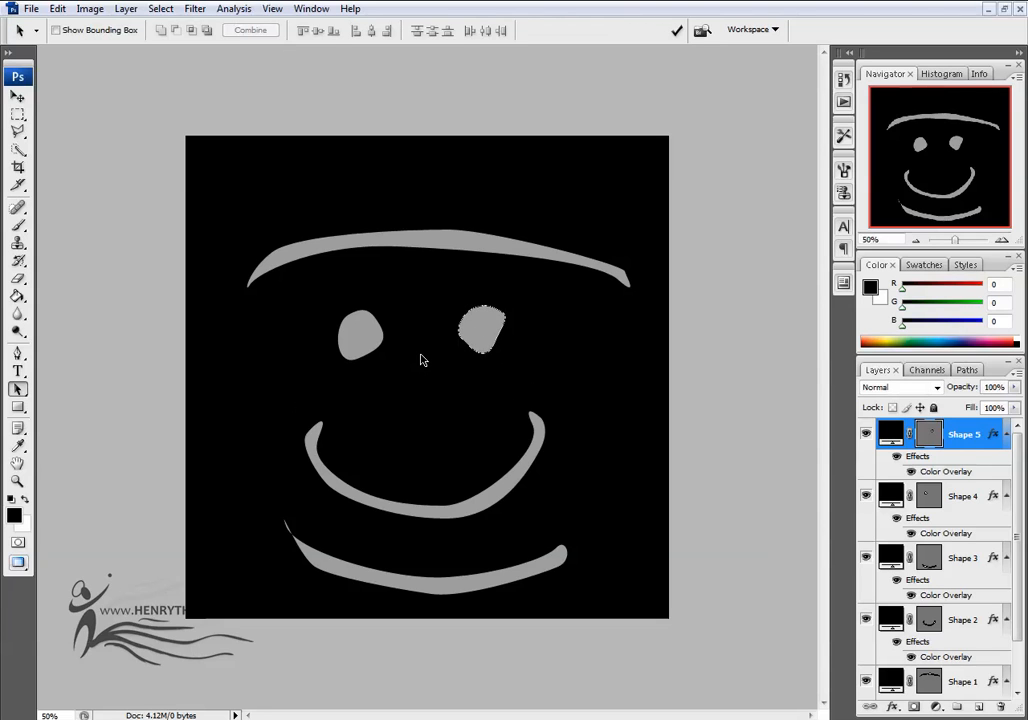
Lower the Color Overlay opacity of the large arch at the top of the drawing to darken it.
scroll(983, 625, down, 2)
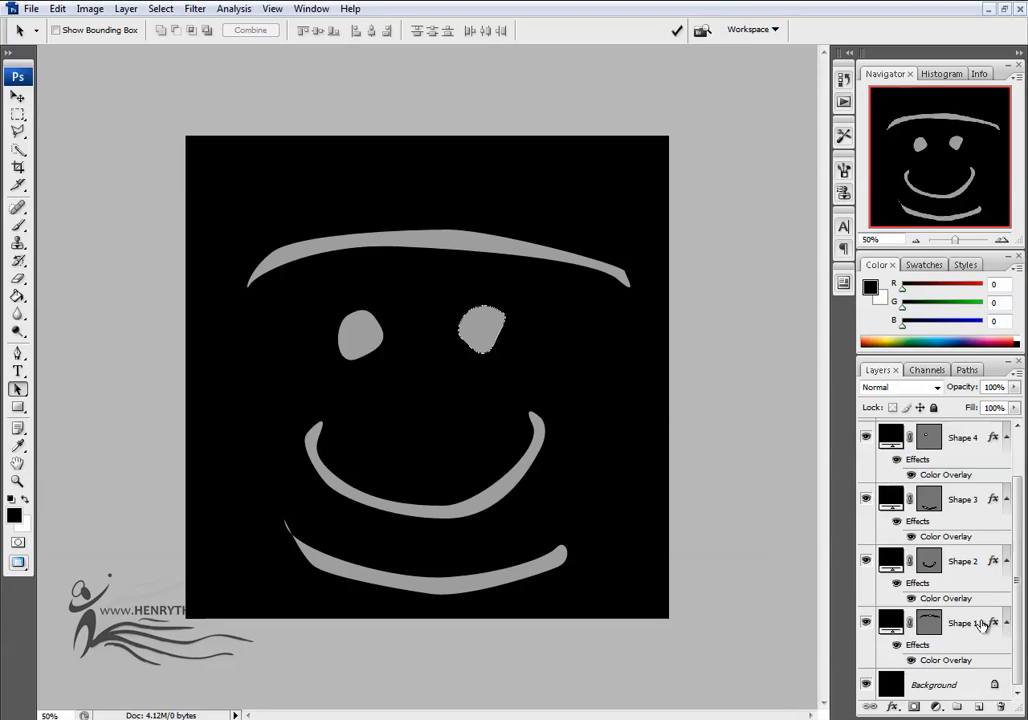
click(965, 625)
double_click(940, 660)
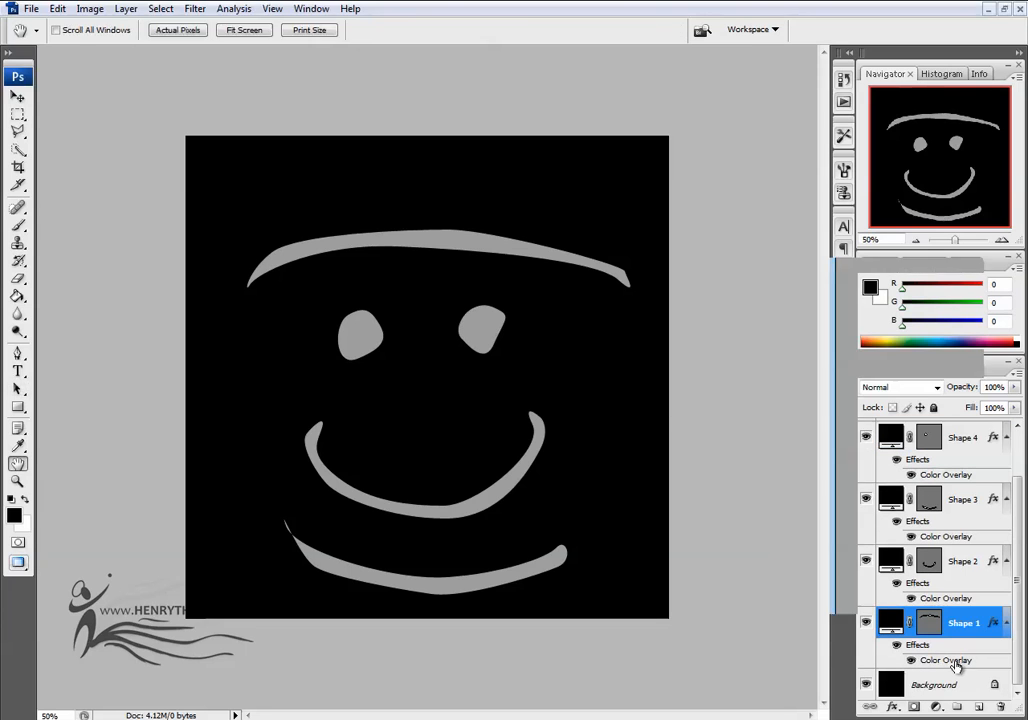
drag(600, 268, 638, 358)
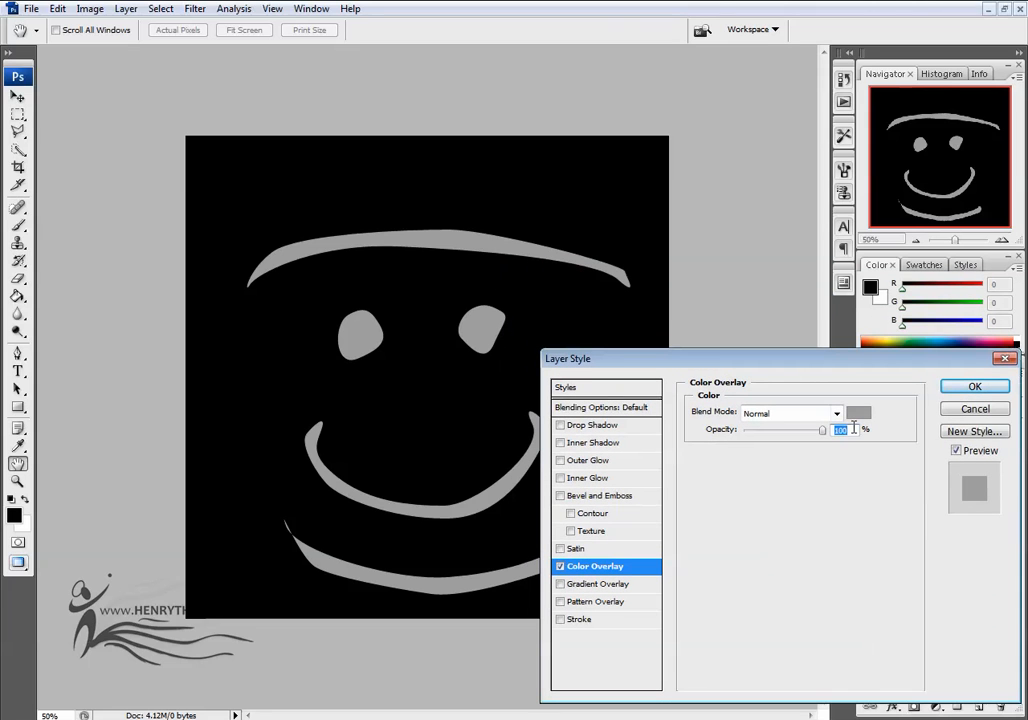
drag(817, 439, 772, 436)
click(966, 387)
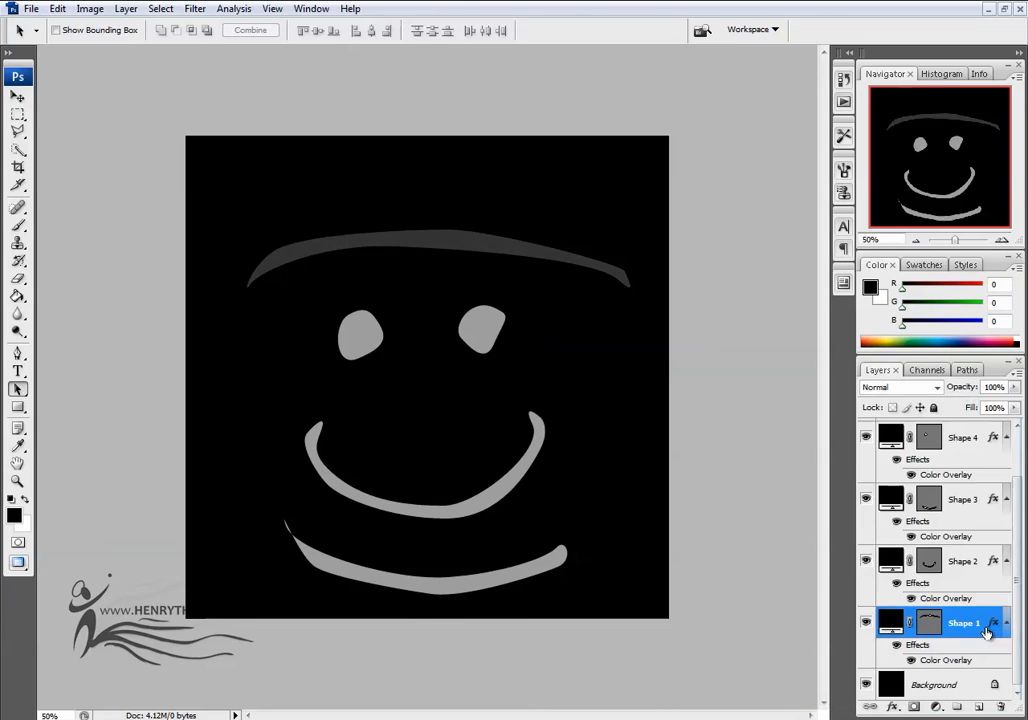
Copy the arch's layer style and paste it onto the U-shaped smile layer.
right_click(892, 630)
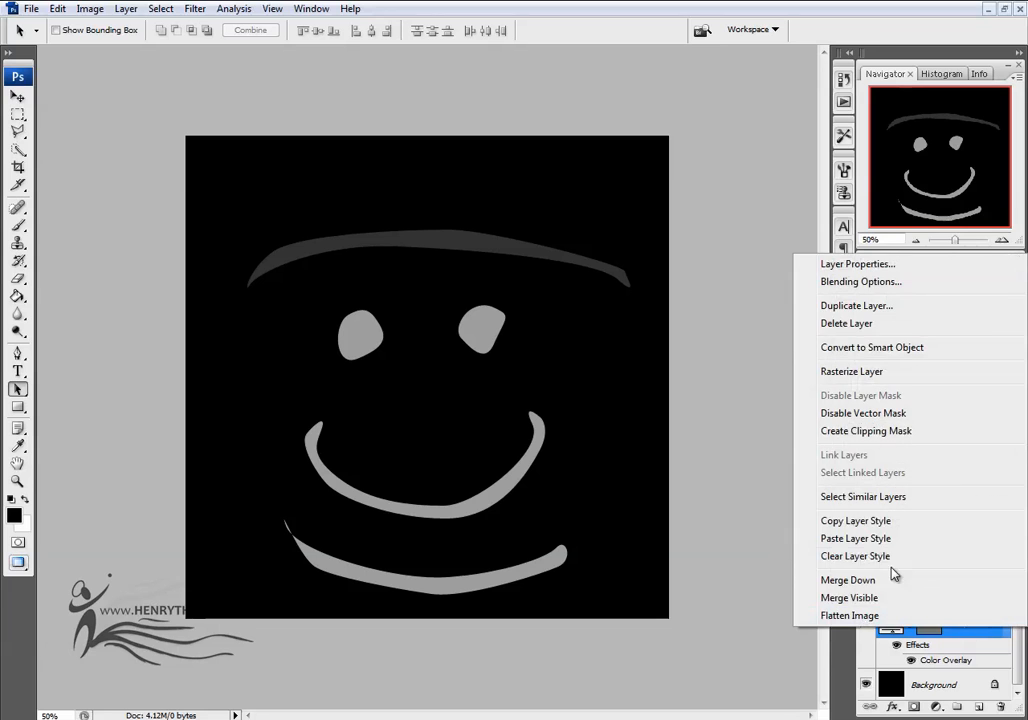
click(857, 521)
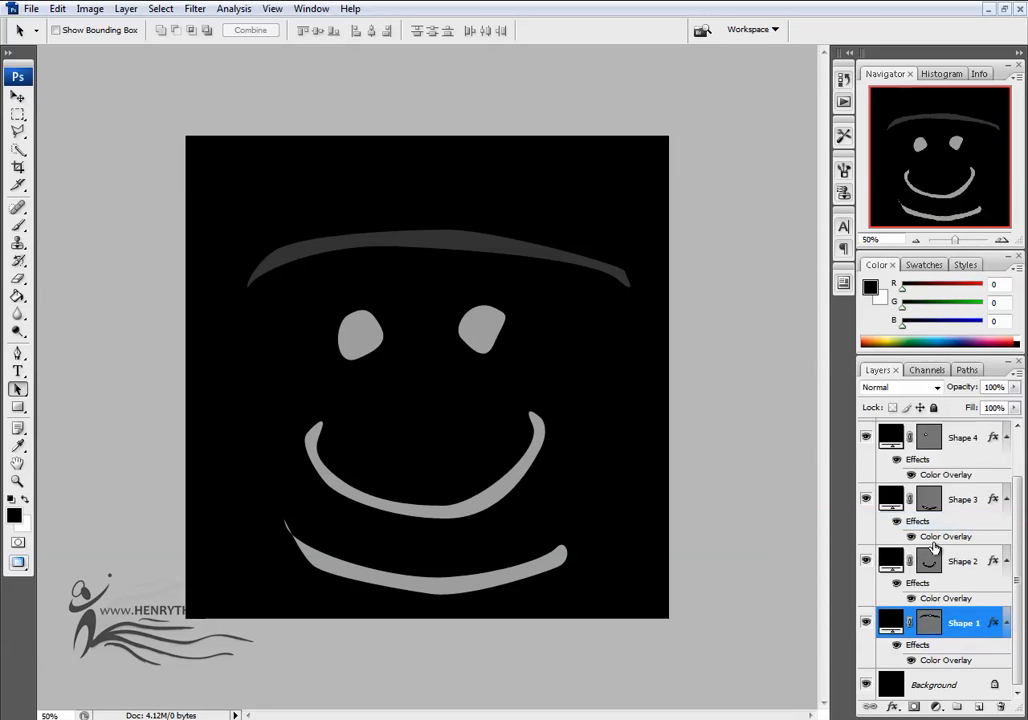
click(866, 499)
click(866, 499)
click(938, 556)
right_click(872, 550)
click(868, 466)
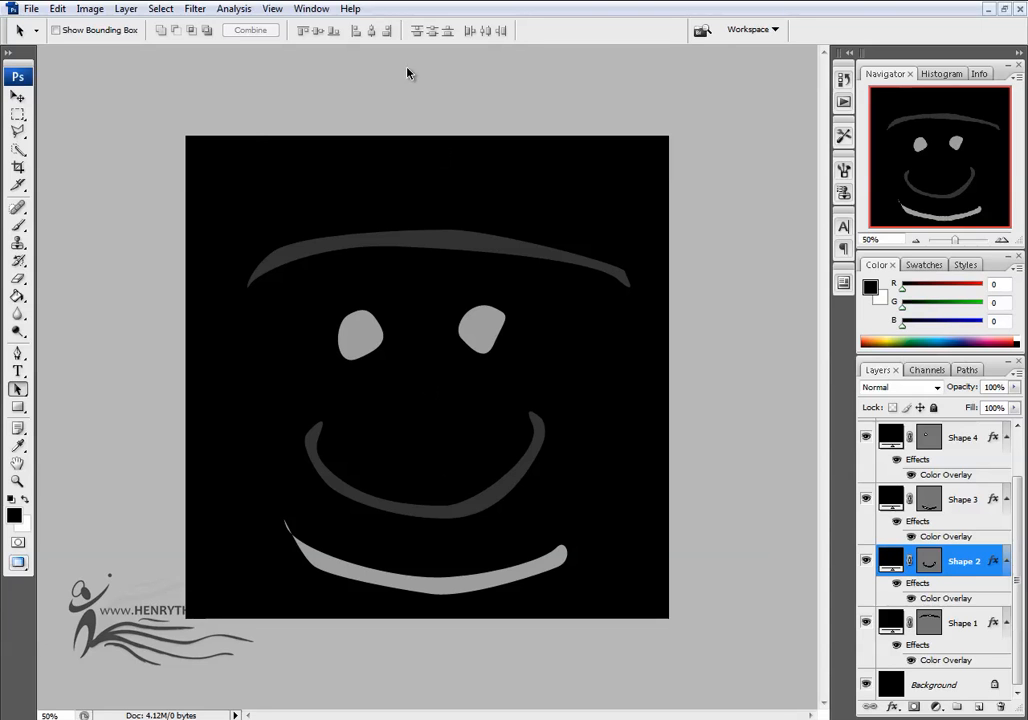
Save the image as a 24 bits/pixel Targa copy named stroke_03 in the 3D Max Files folder.
click(31, 9)
click(76, 219)
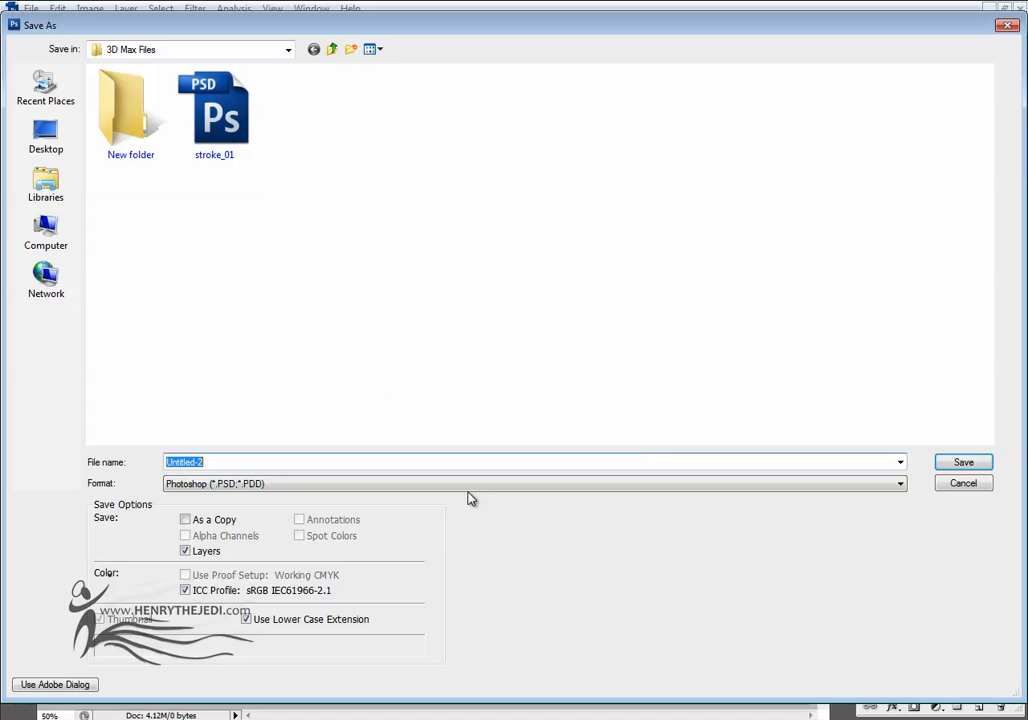
click(525, 489)
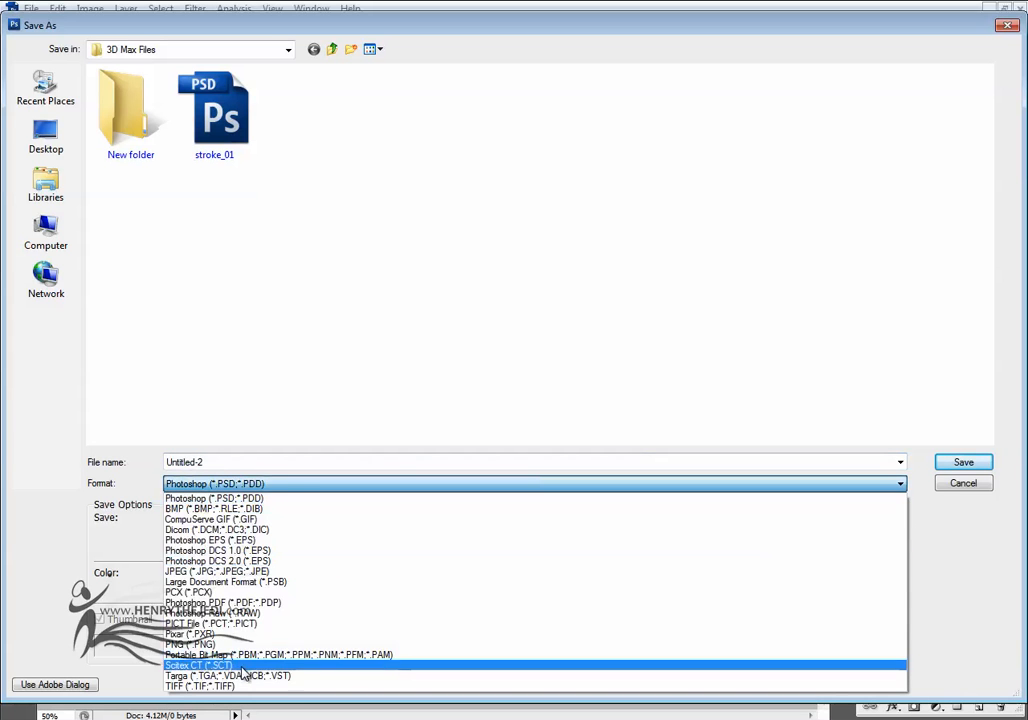
click(242, 674)
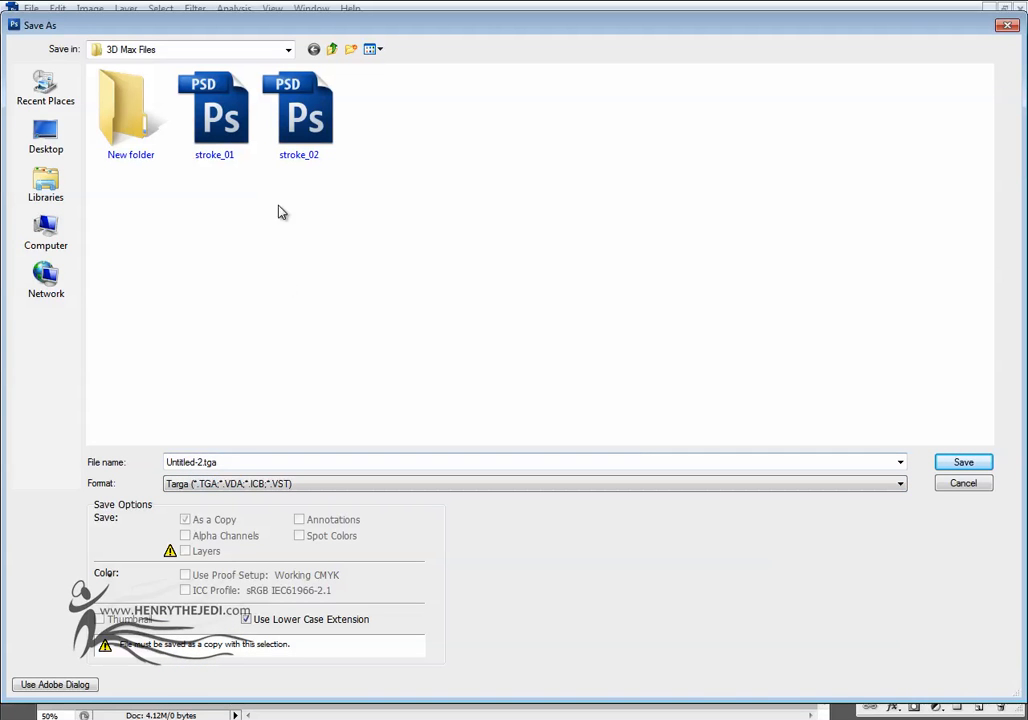
click(298, 110)
click(234, 461)
click(245, 461)
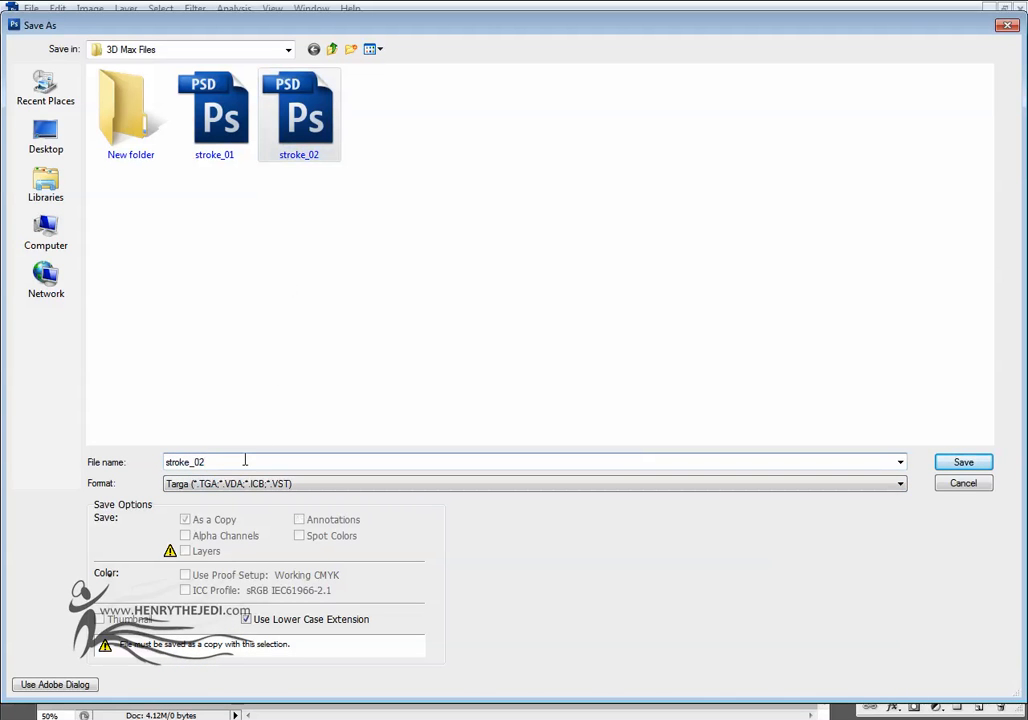
key(Return)
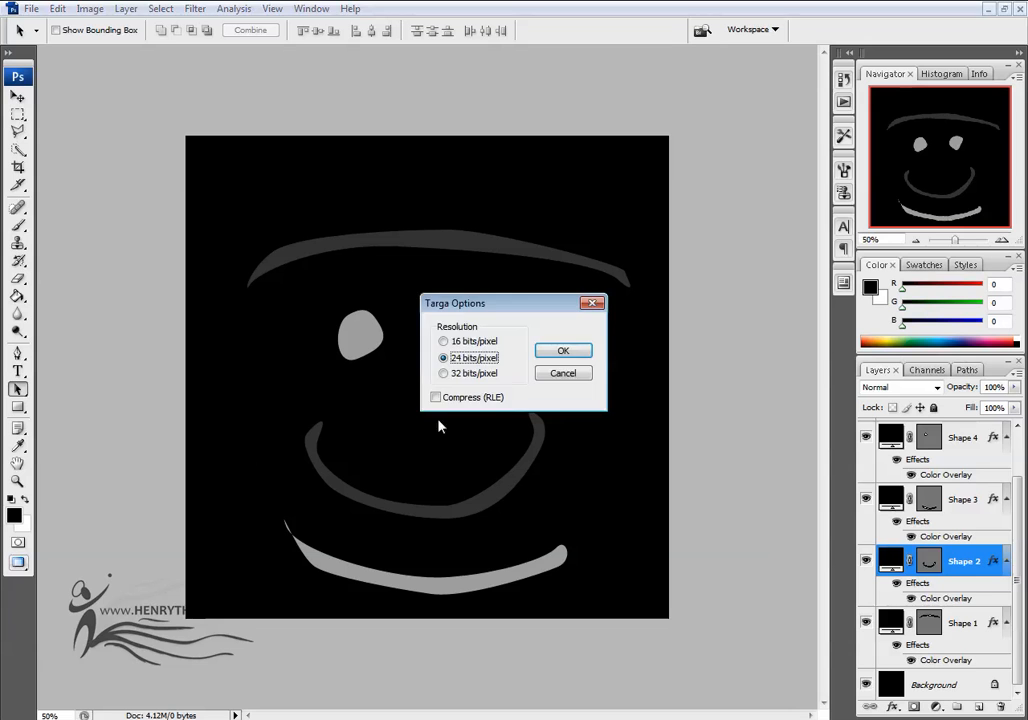
click(565, 350)
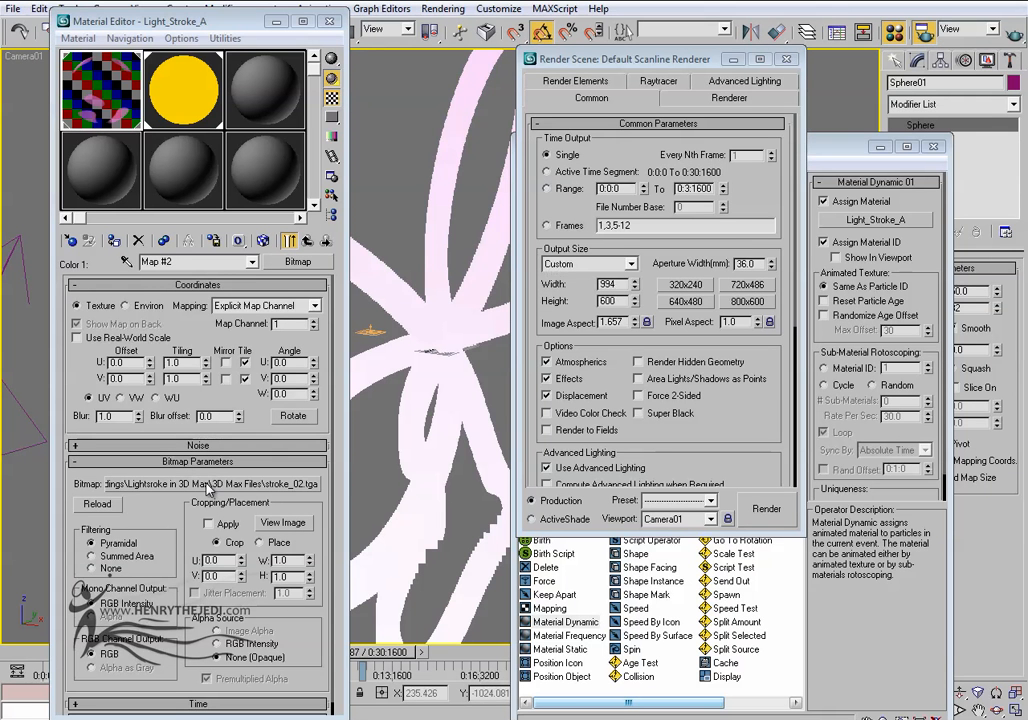
In 3ds Max, preview stroke_03.tga, load it as the Light_Stroke_A color map's bitmap, and test-render the camera view.
click(208, 484)
click(318, 106)
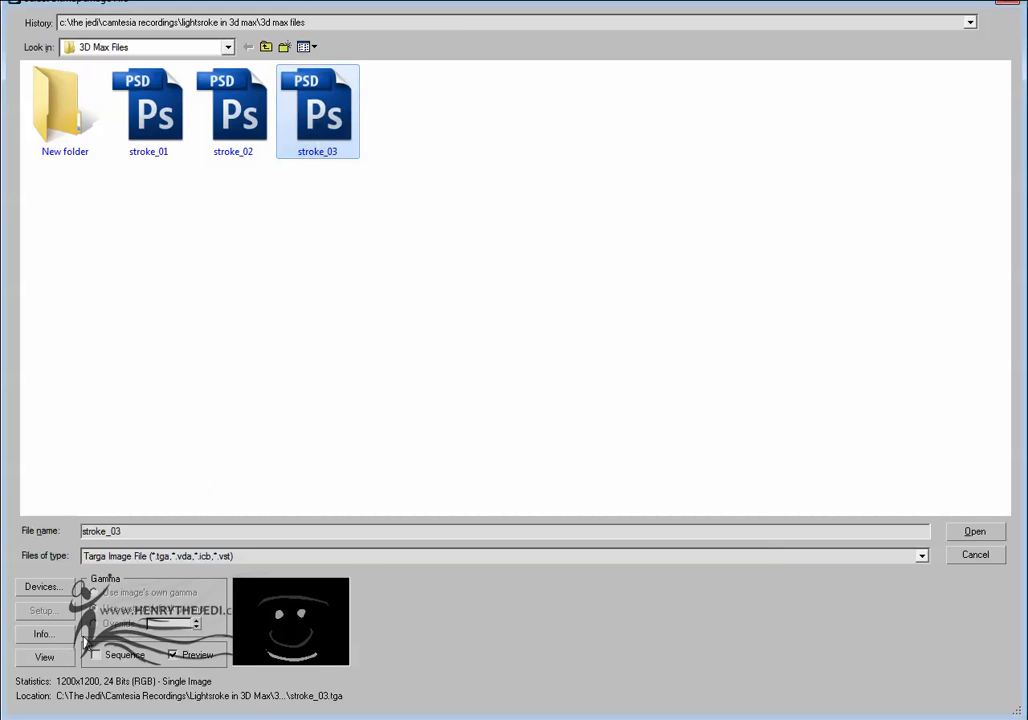
click(59, 662)
scroll(409, 392, up, 1)
scroll(409, 392, down, 1)
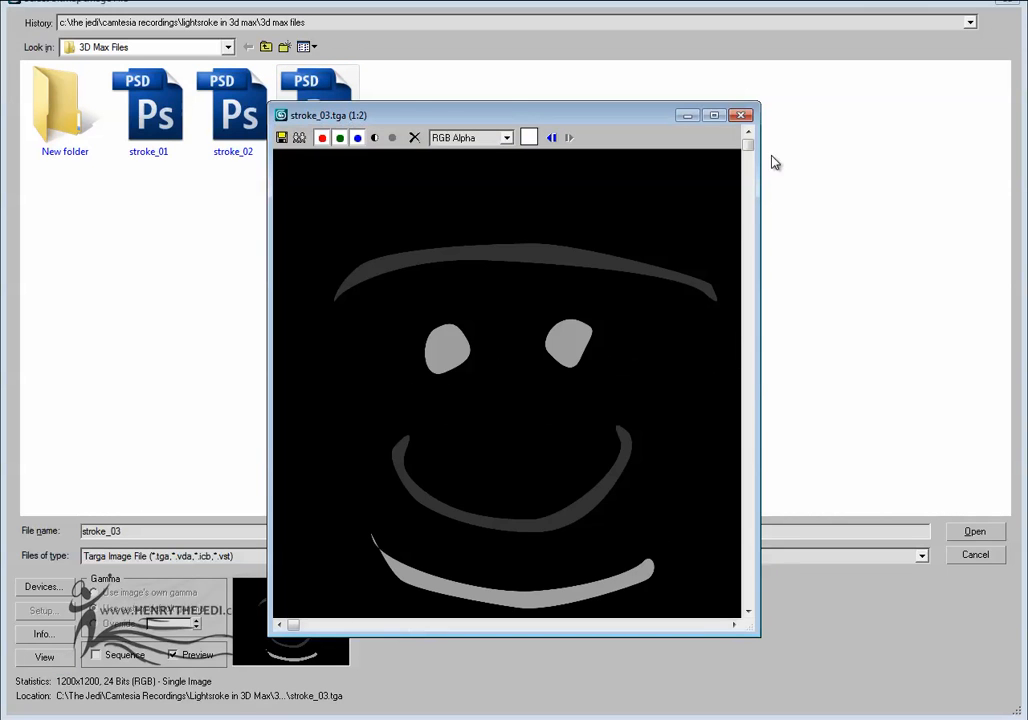
click(743, 116)
double_click(318, 116)
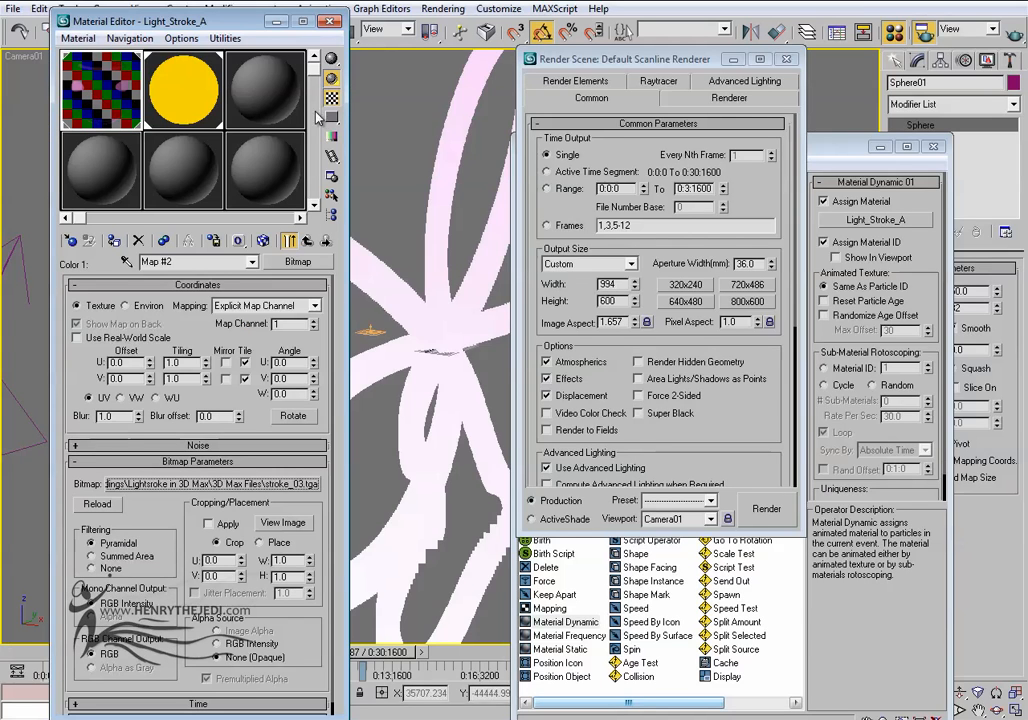
click(1014, 33)
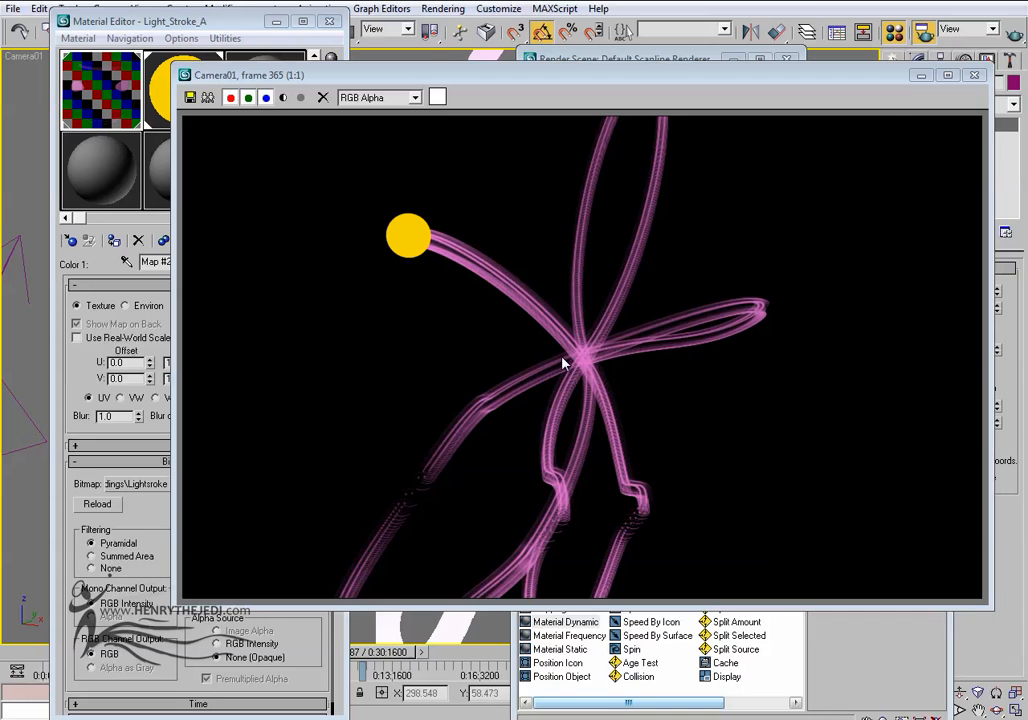
click(974, 75)
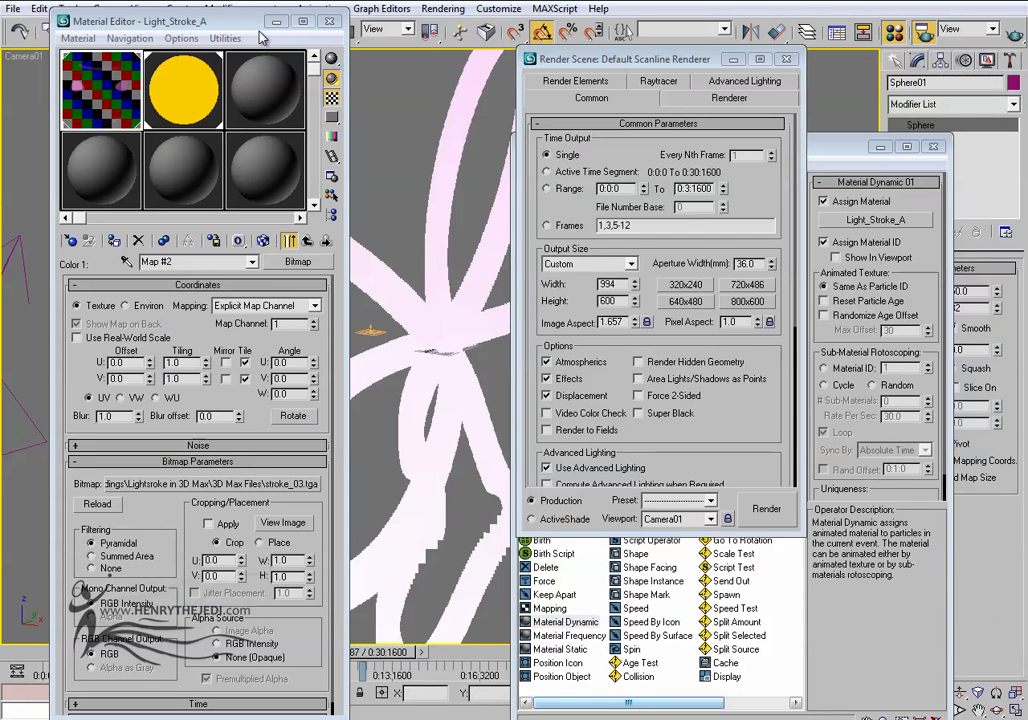
Minimize the Material Editor, Render Scene and Particle View windows and move the animation time to about 0:18:2723.
click(276, 21)
click(733, 59)
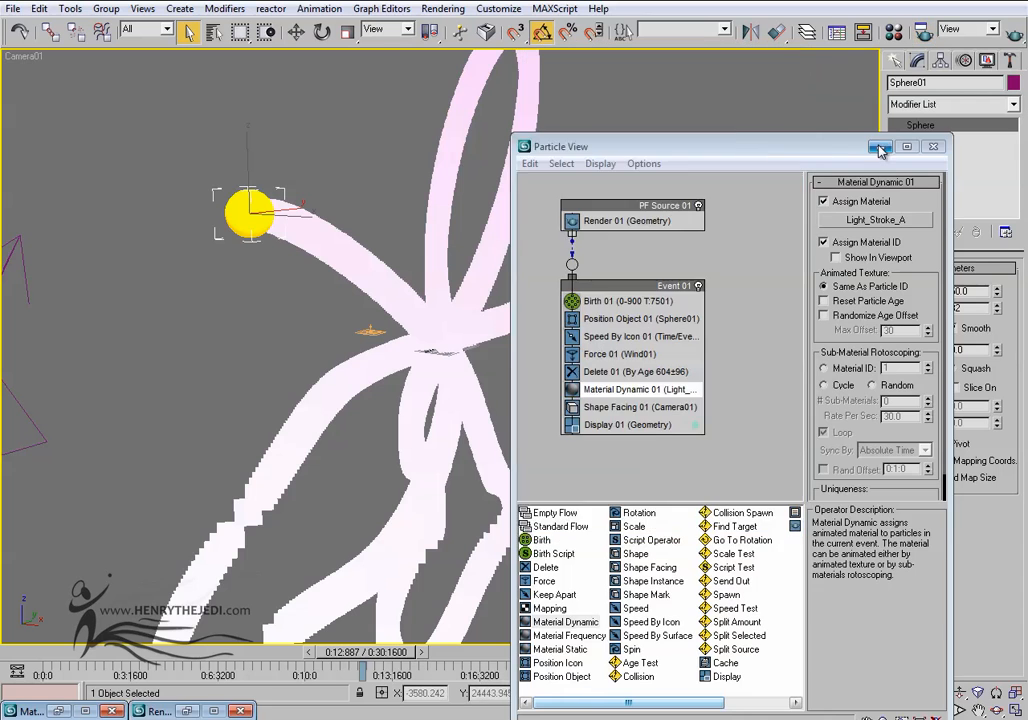
click(881, 149)
drag(406, 656, 594, 657)
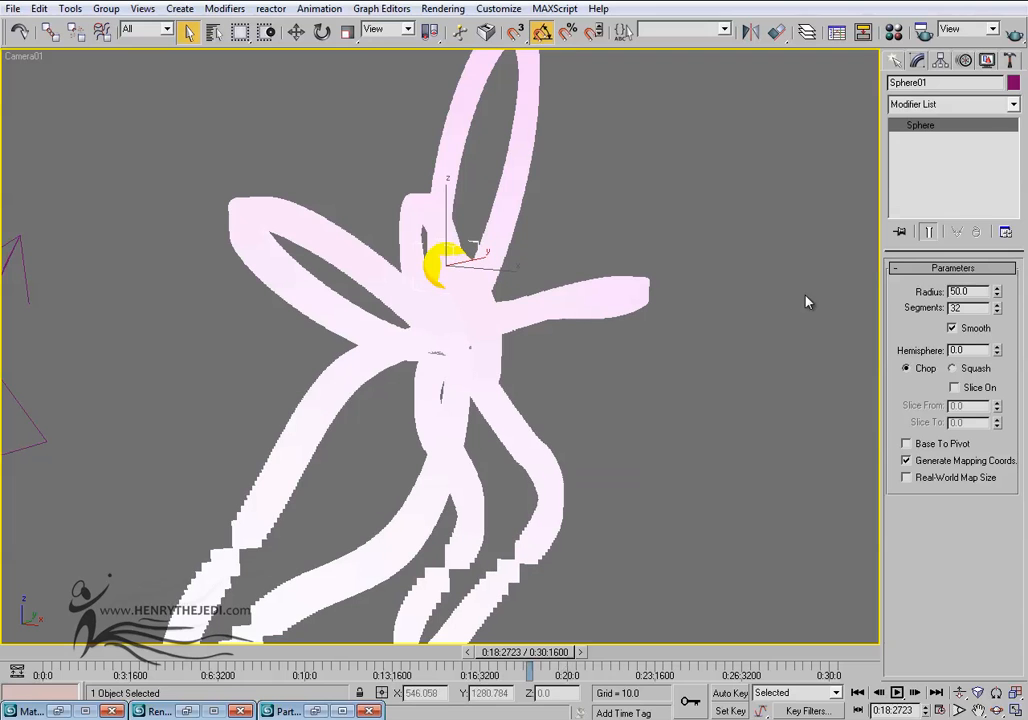
Dolly the camera closer to the particle trail and test-render the current frame.
click(960, 692)
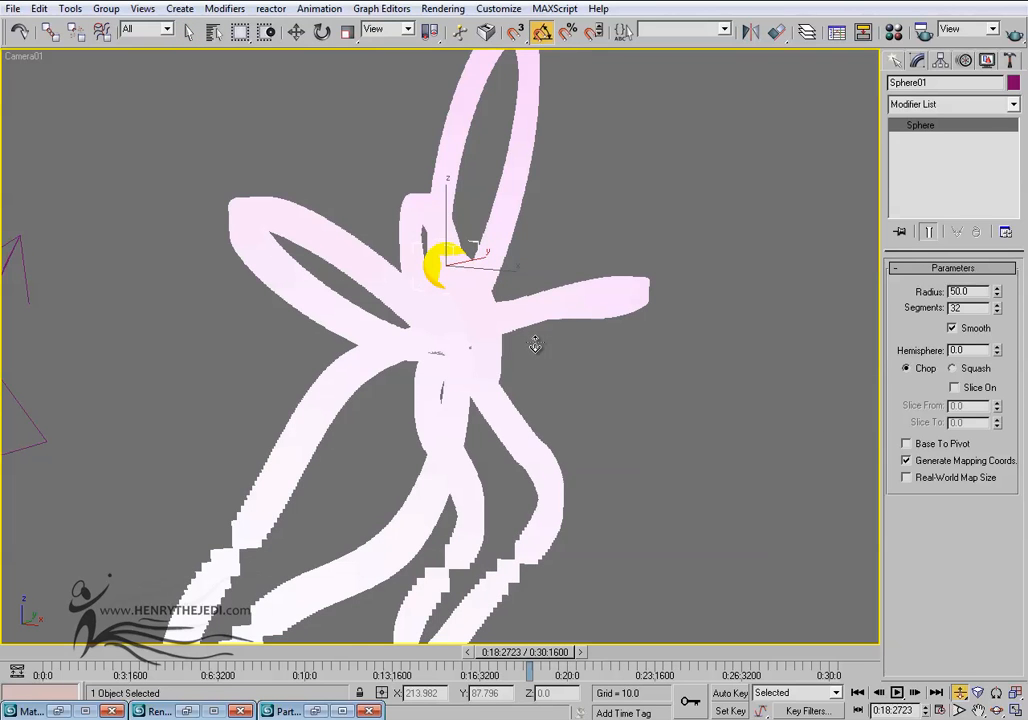
scroll(536, 344, up, 2)
click(1016, 36)
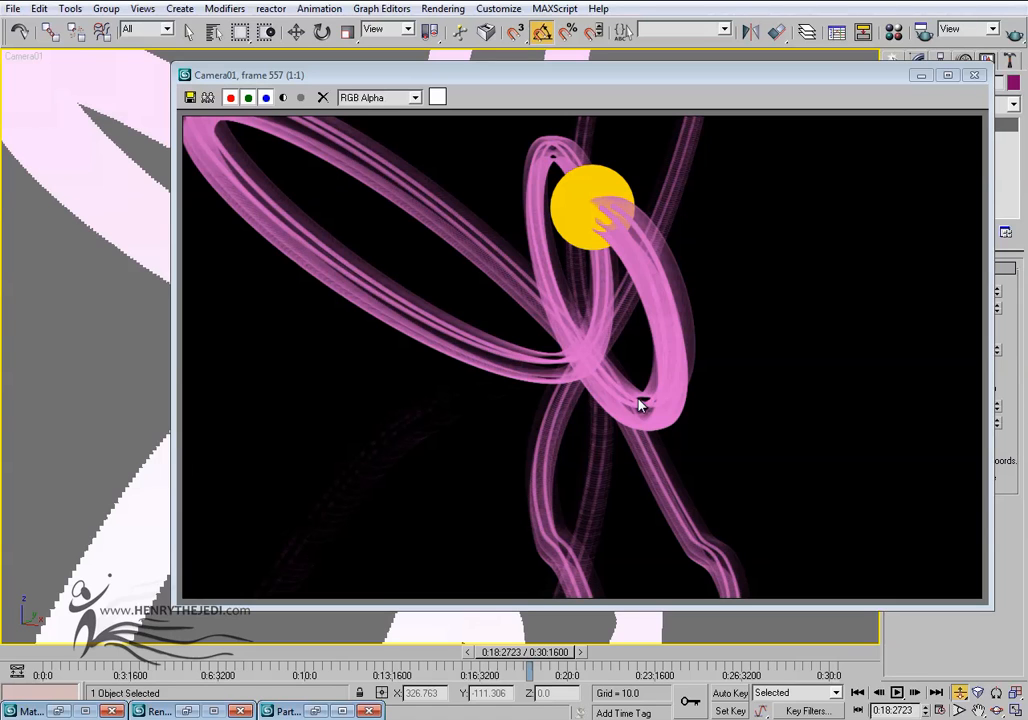
click(974, 79)
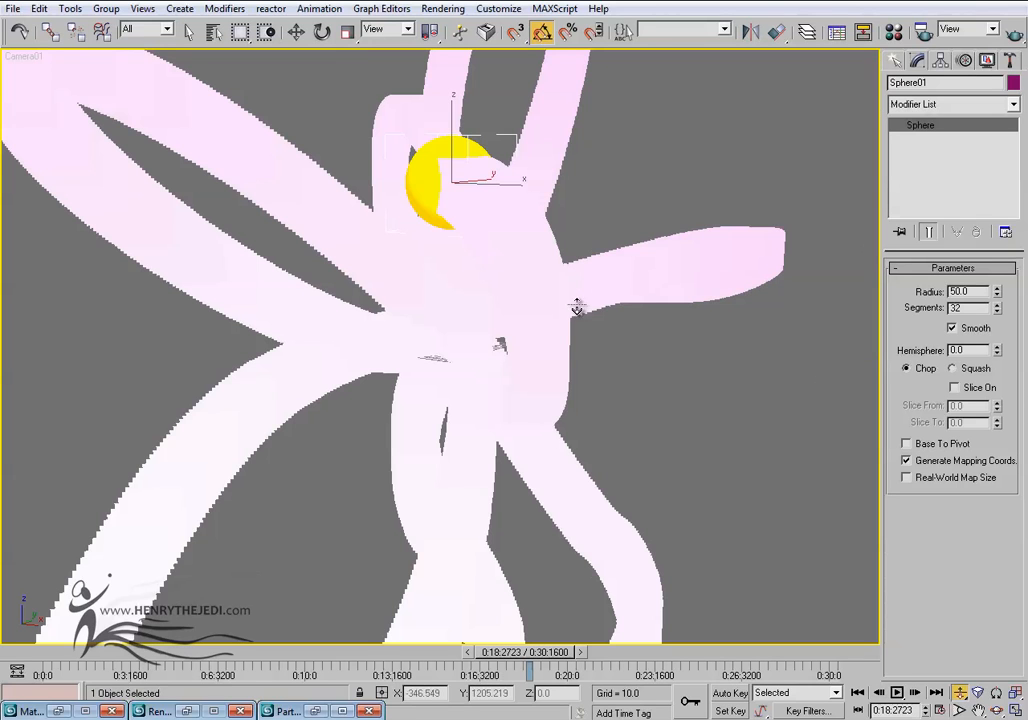
Dolly the camera back out until the whole particle trail fits in view, and return to object selection.
scroll(576, 333, down, 3)
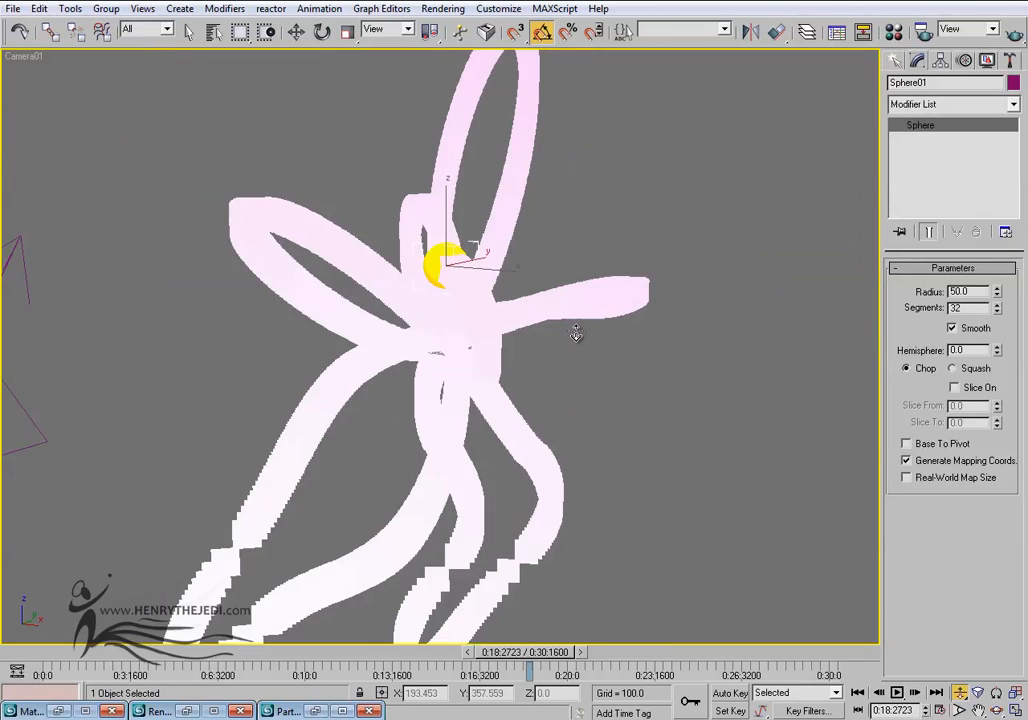
scroll(573, 343, down, 2)
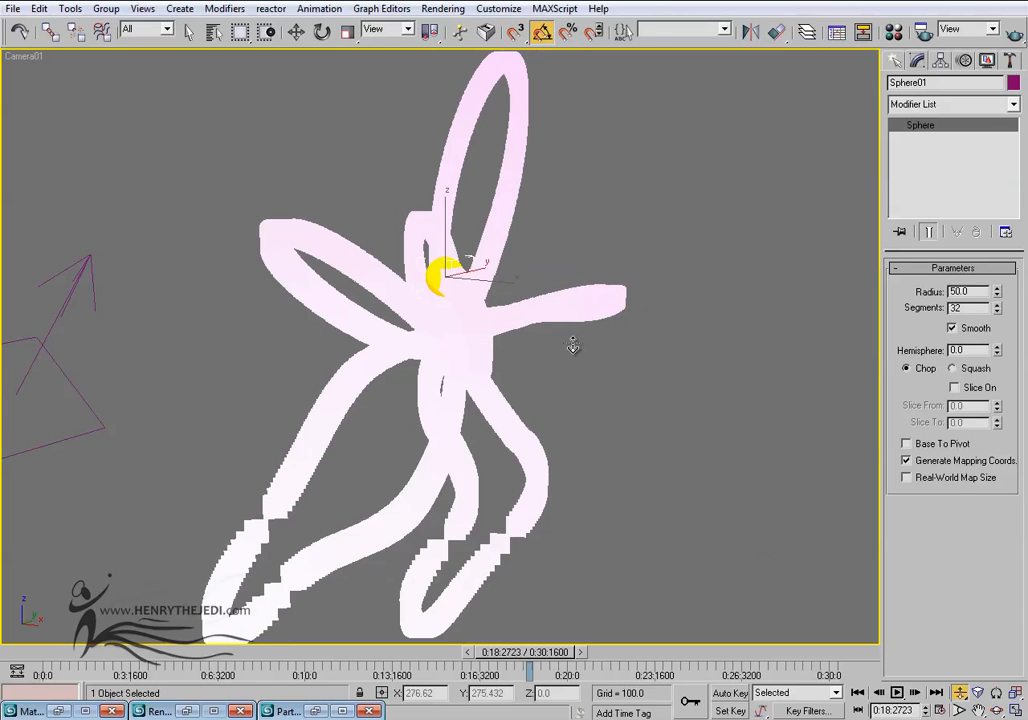
scroll(161, 139, down, 1)
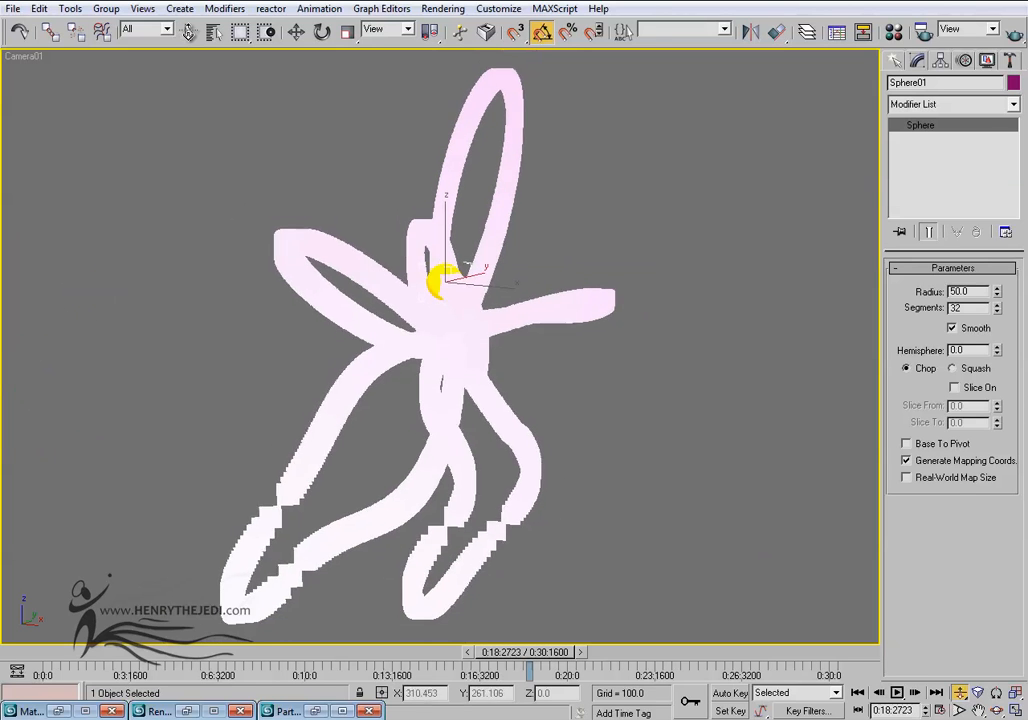
click(189, 32)
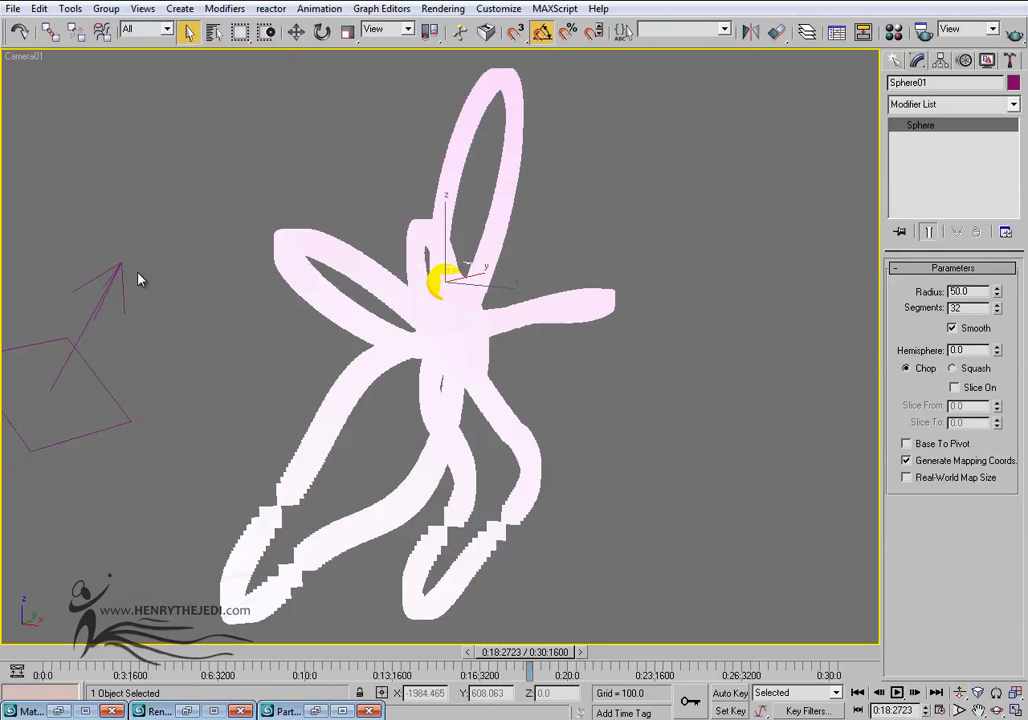
Select the particle source and set the Display 01 operator's Visible percentage to 10 in Particle View.
click(285, 307)
click(452, 370)
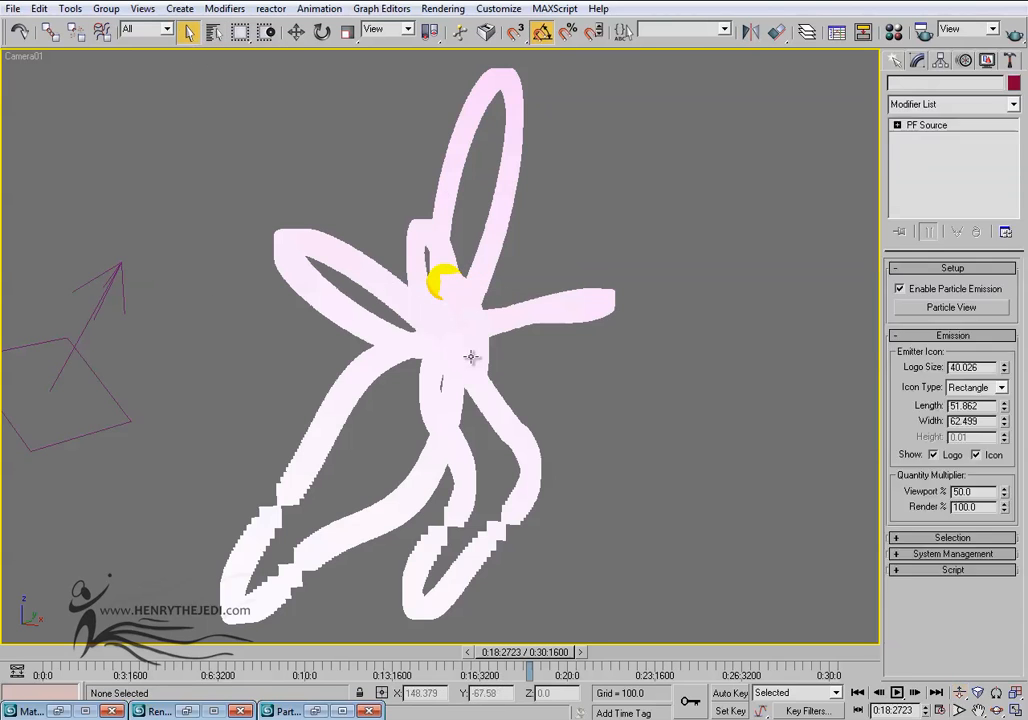
click(999, 310)
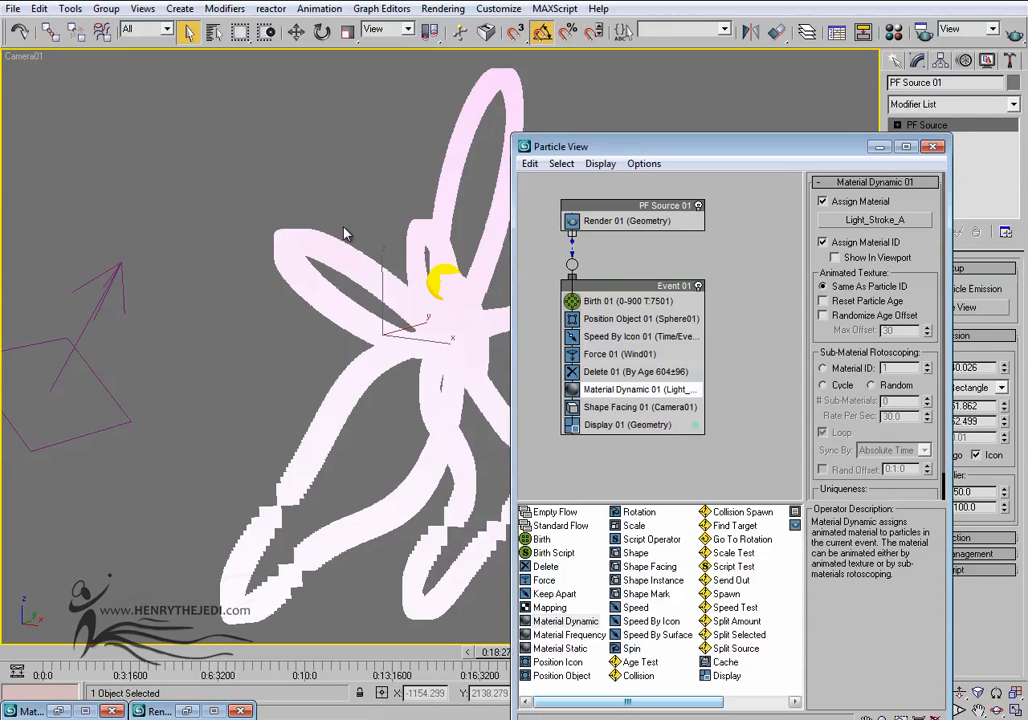
drag(684, 141, 692, 129)
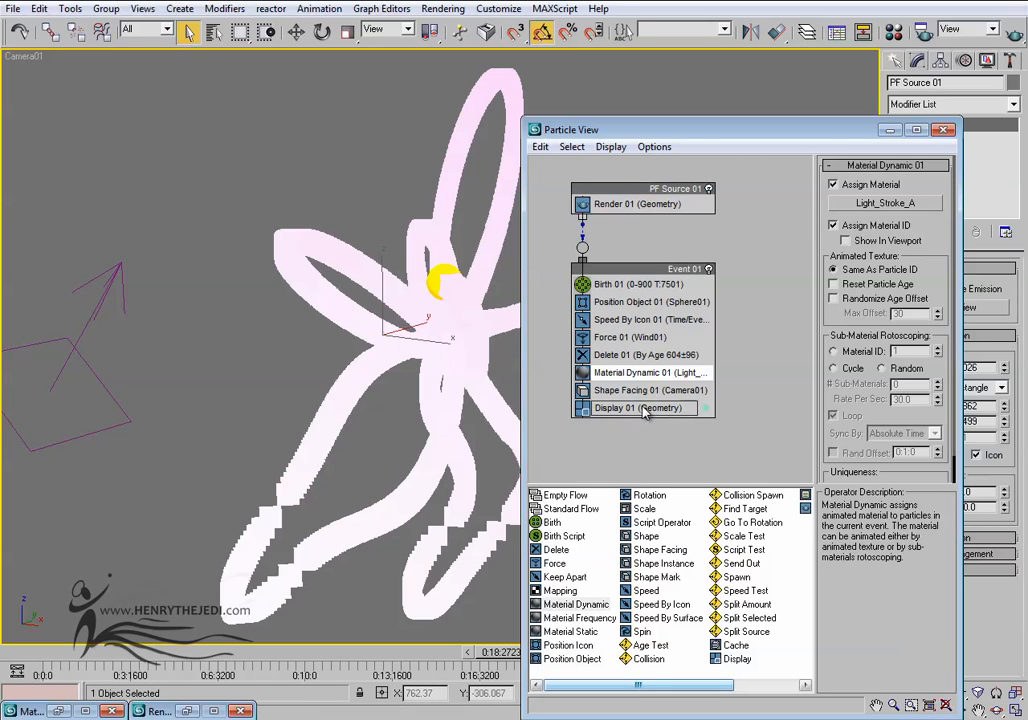
click(640, 408)
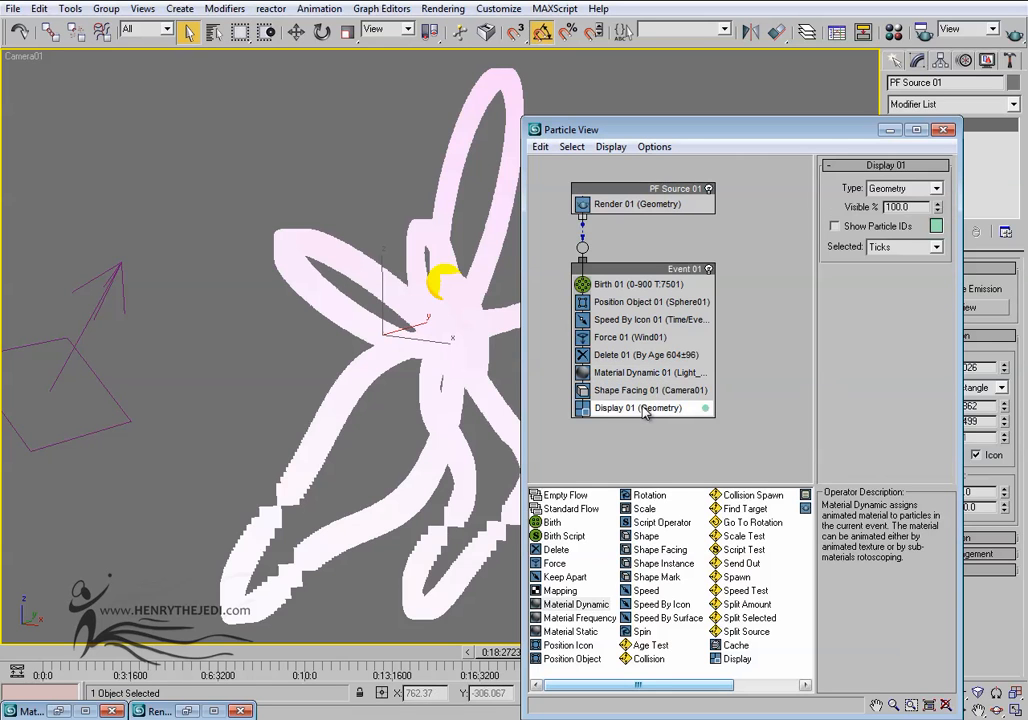
click(903, 207)
text(10)
key(Return)
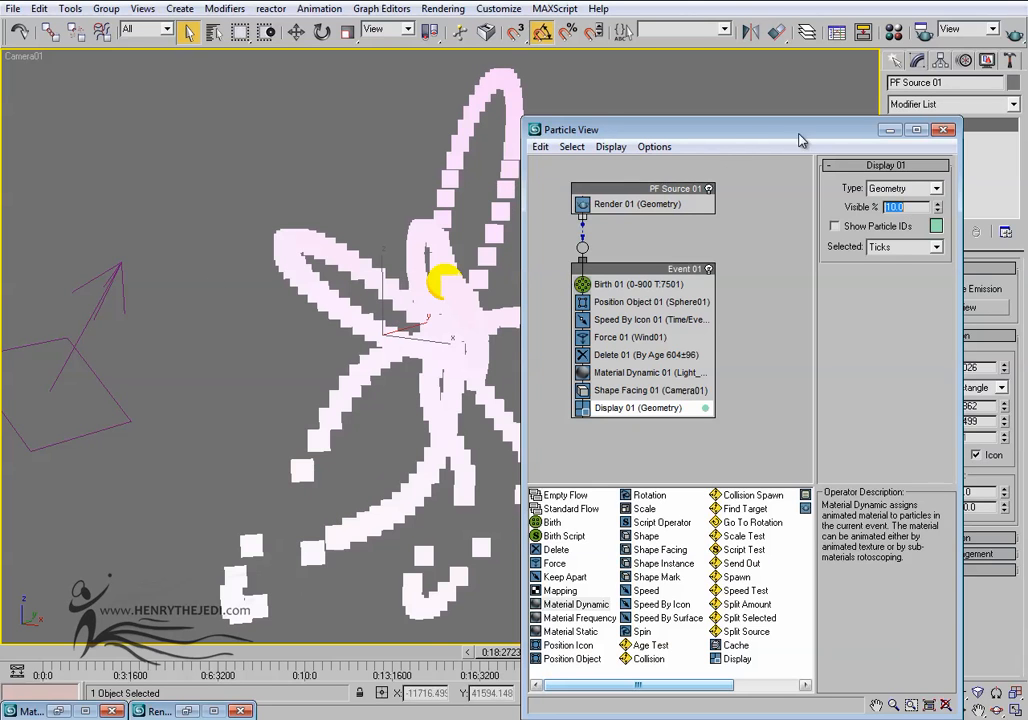
Minimize Particle View and scrub the animation back and forth, stopping at about 0:15:3198.
click(886, 128)
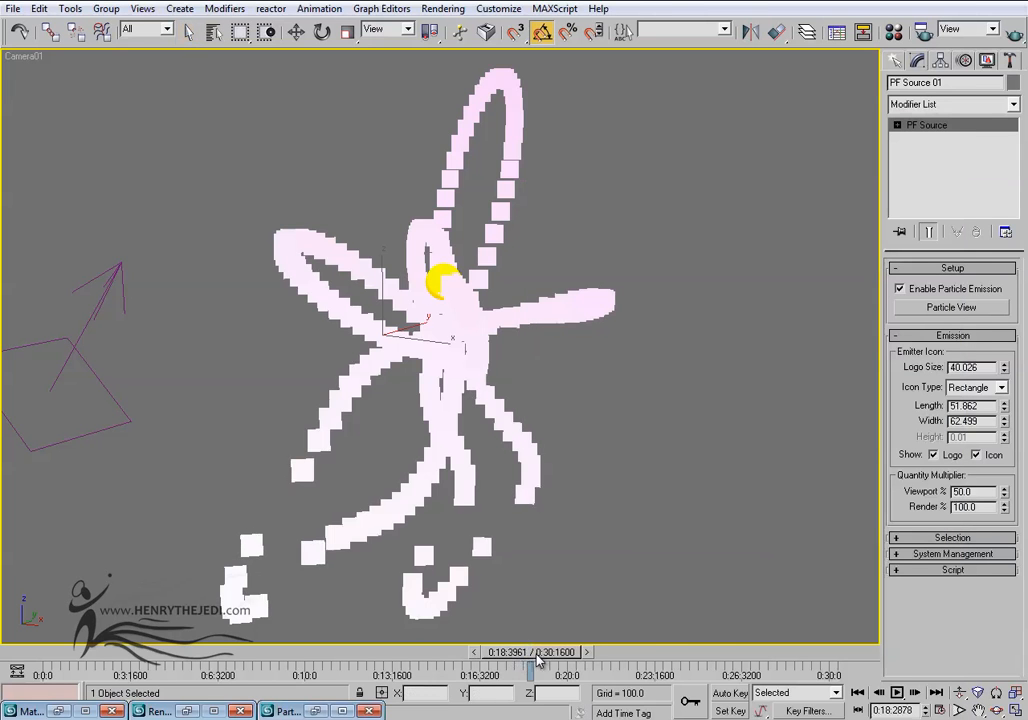
drag(645, 656, 506, 657)
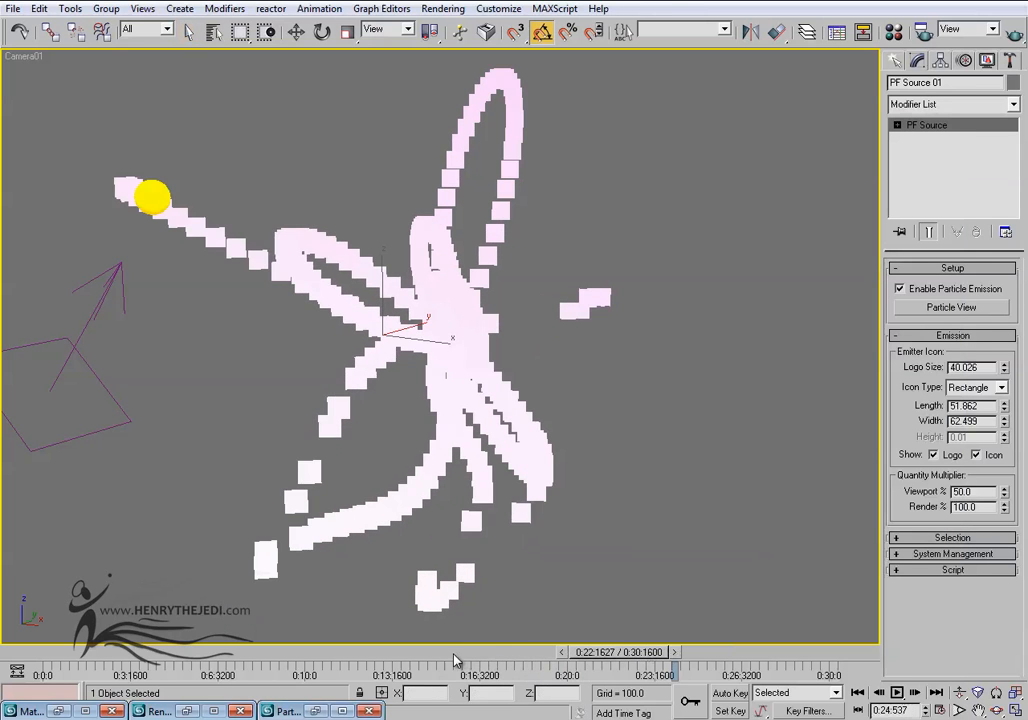
drag(437, 660, 453, 659)
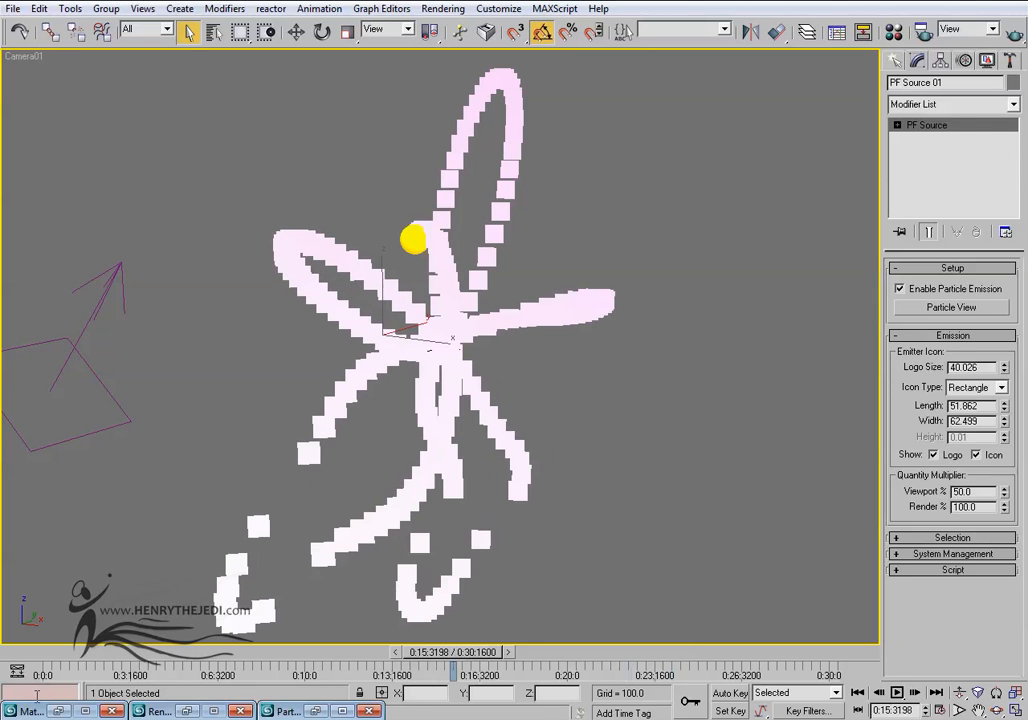
Set the Display 01 operator's type to Ticks in Particle View and scrub the animation to about 0:13:1503.
click(316, 711)
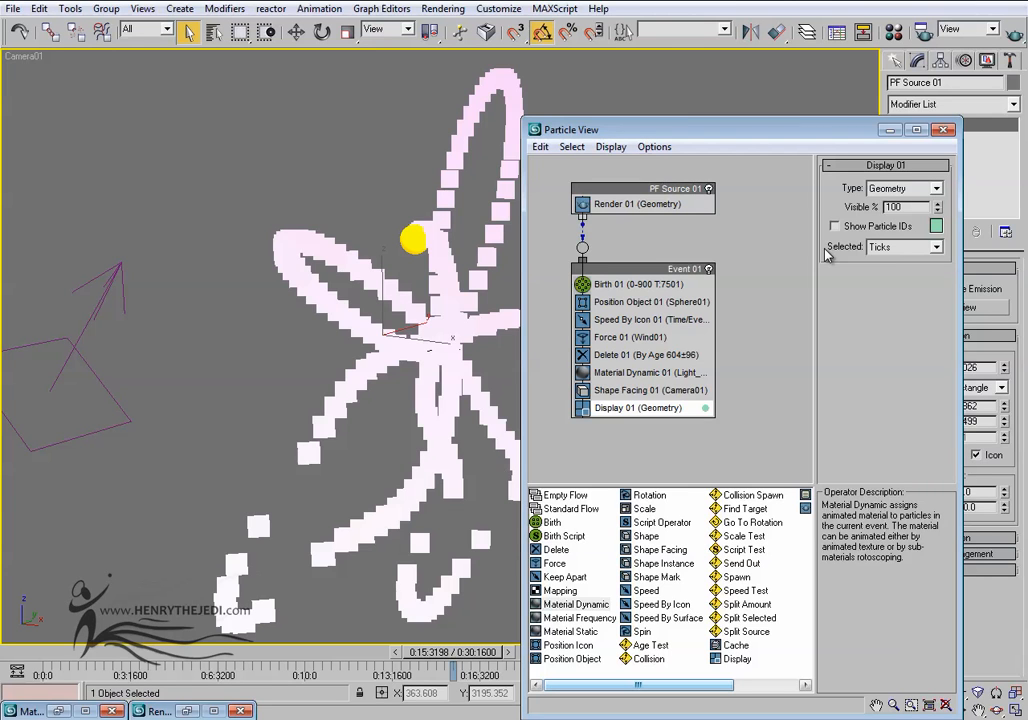
click(936, 188)
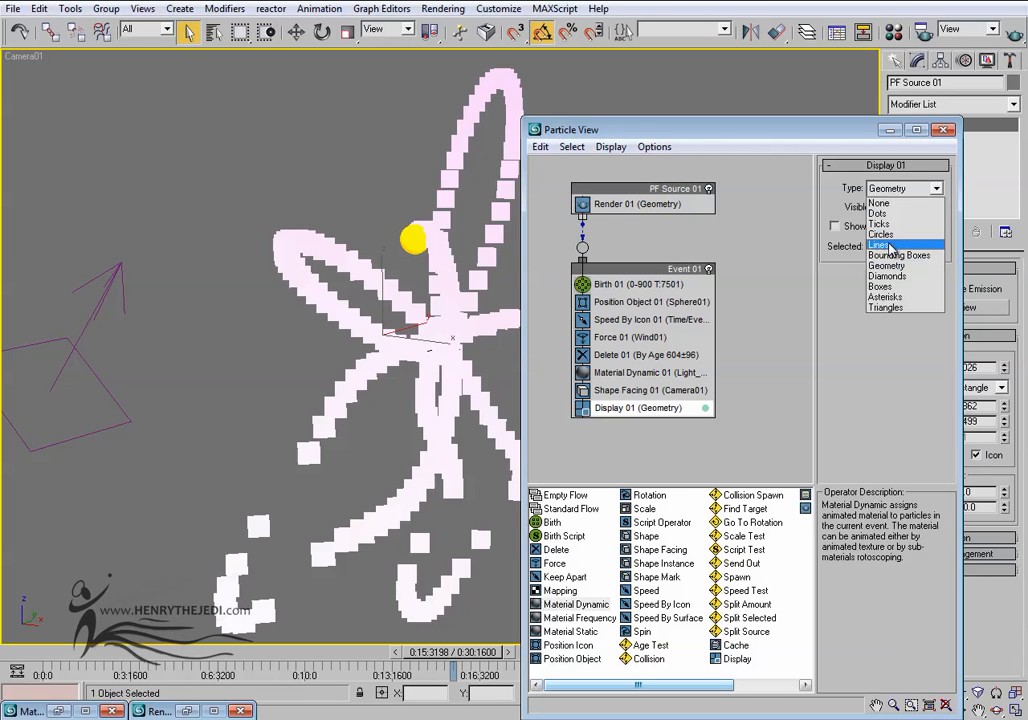
click(884, 224)
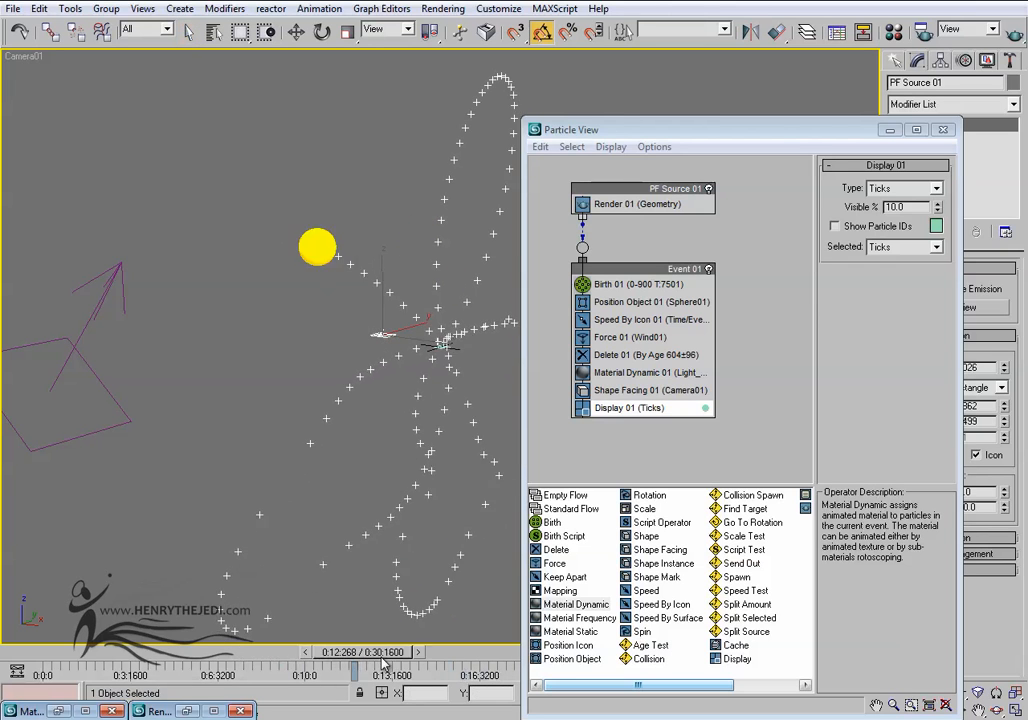
mouse_move(392, 662)
mouse_down()
mouse_move(380, 660)
mouse_move(395, 655)
mouse_up()
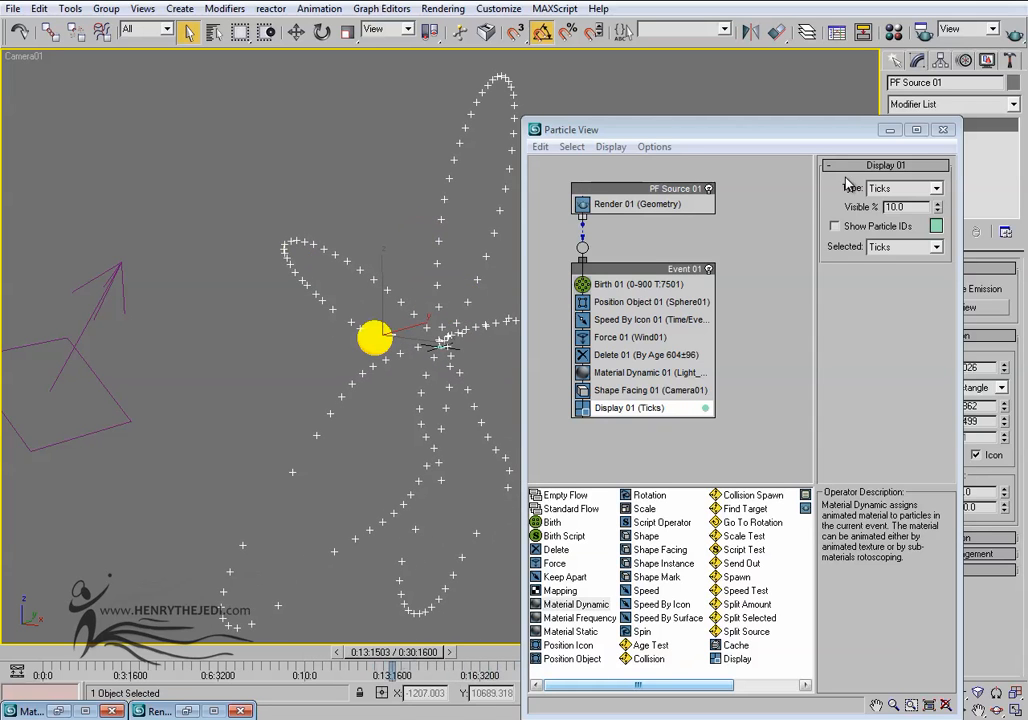
Set the Display 01 operator's Visible percentage to 100 and its type to Geometry.
double_click(912, 207)
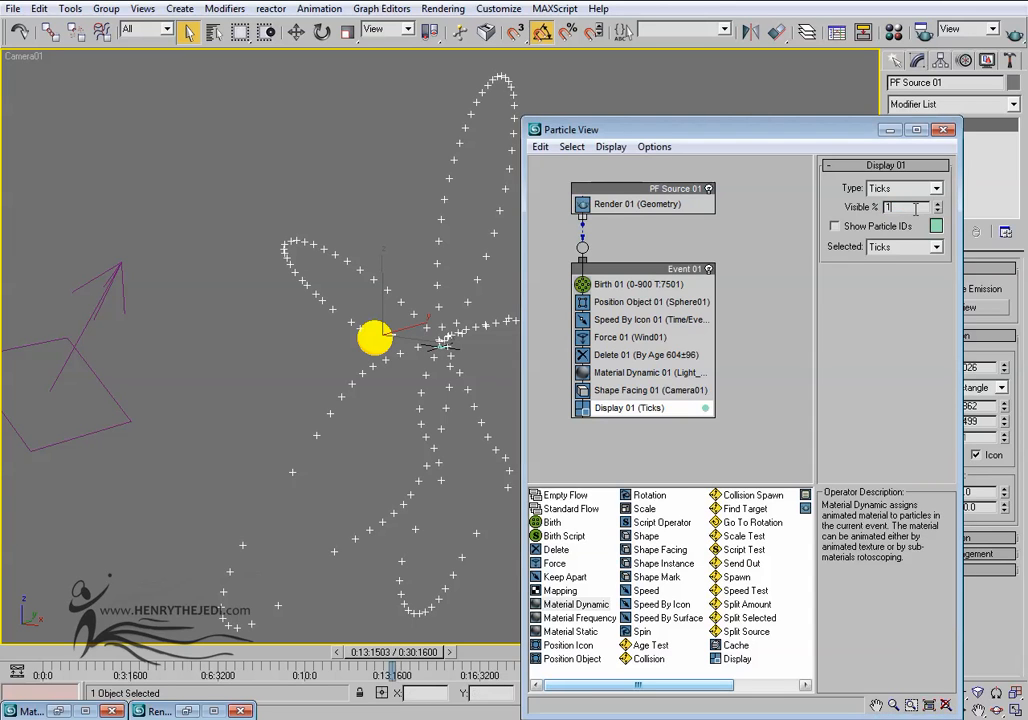
text(100)
click(935, 188)
click(900, 266)
Set the Birth 01 operator's emission rate to 5.
click(600, 284)
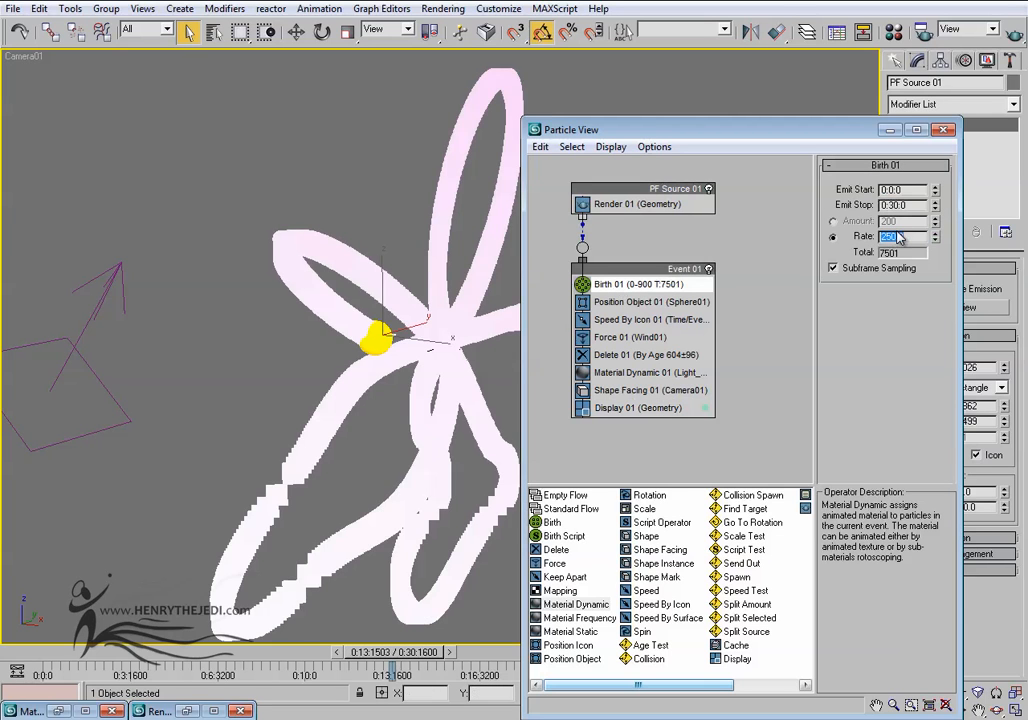
text(5)
key(Return)
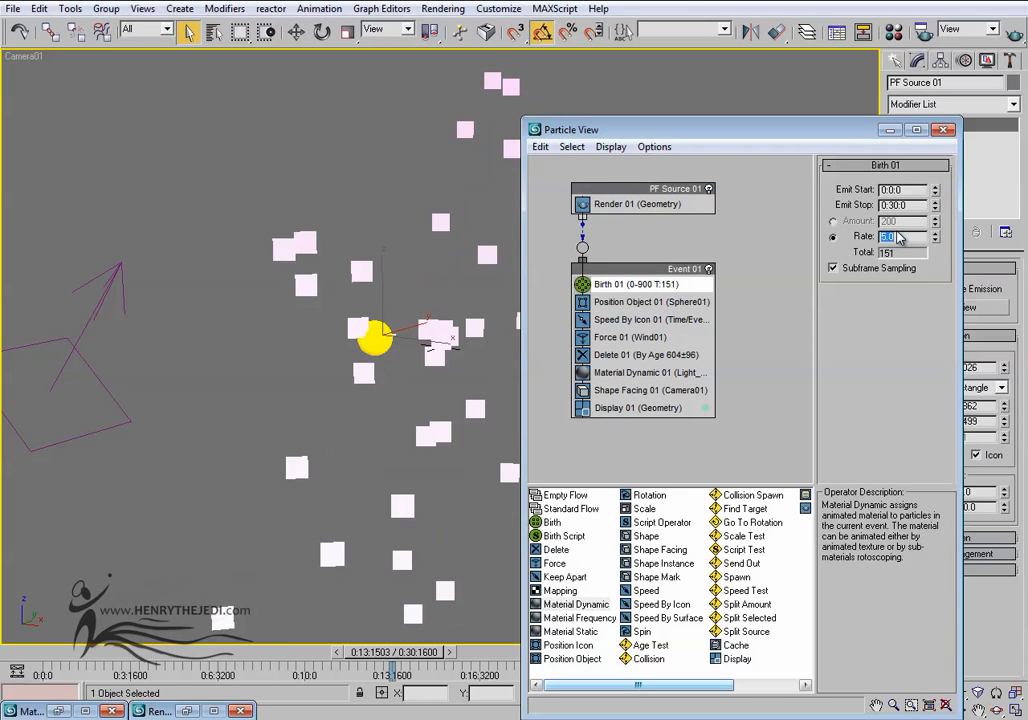
Set the Display 01 type to Ticks and the Birth 01 rate to 50, and put Particle View away.
click(662, 408)
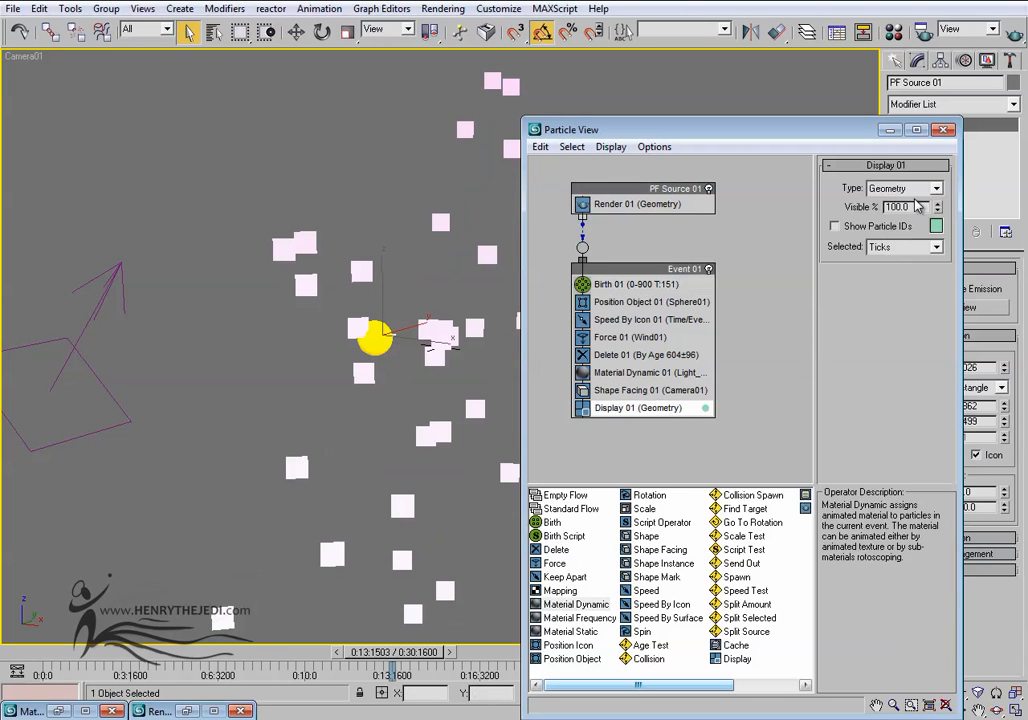
click(935, 188)
click(880, 224)
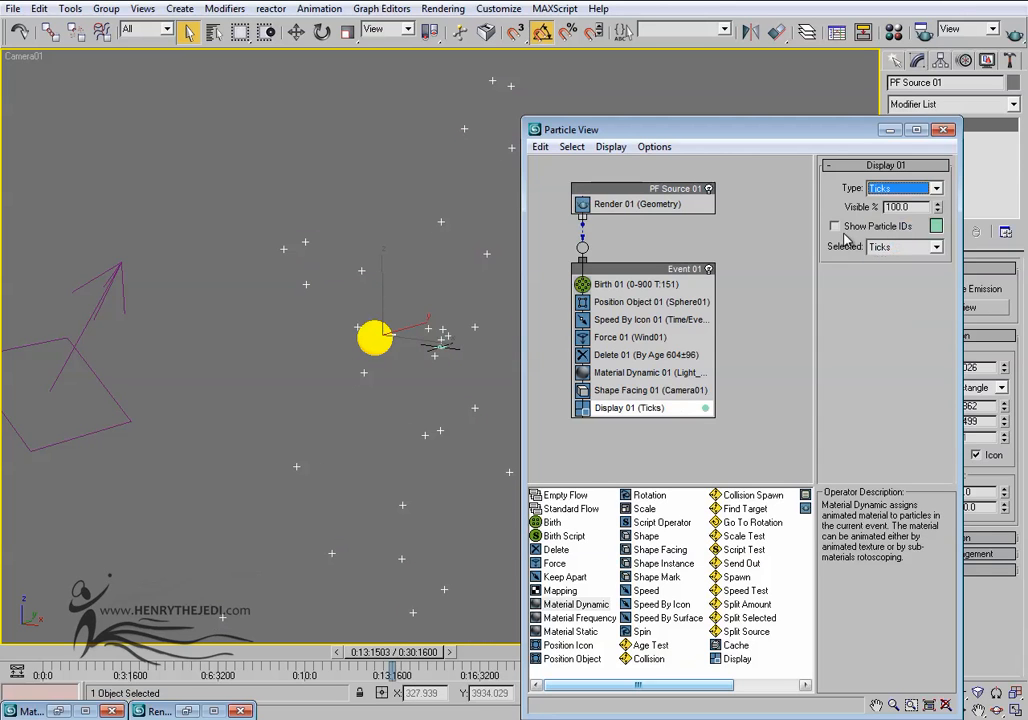
click(636, 284)
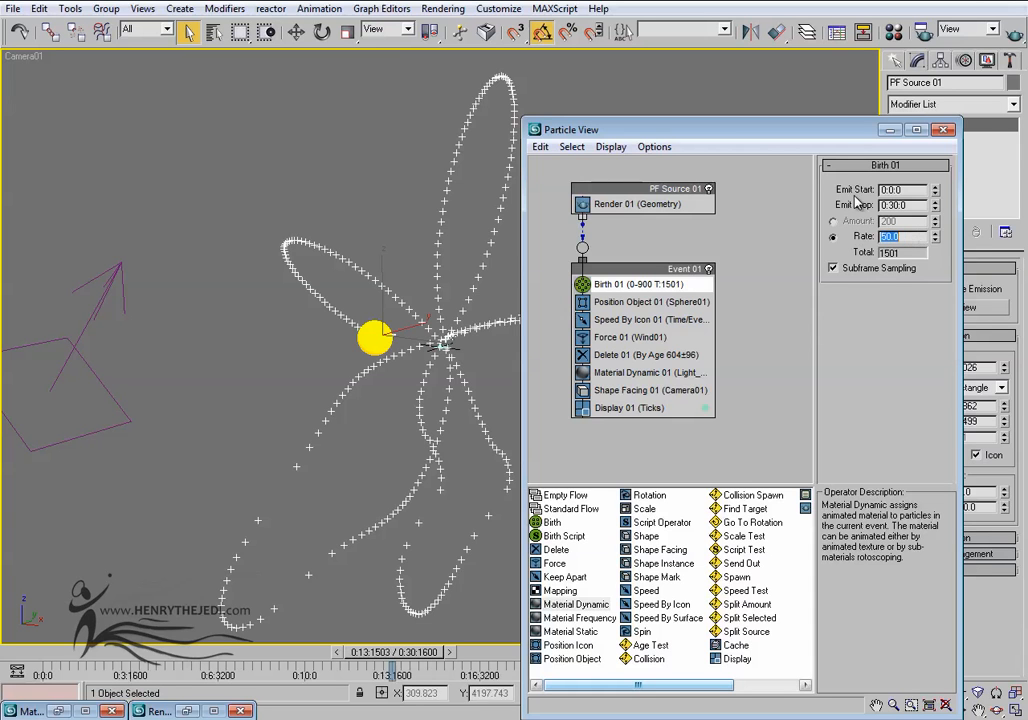
click(943, 130)
Return to the start of the animation, select Camera01 and turn on Auto Key.
drag(201, 656, 33, 658)
click(213, 31)
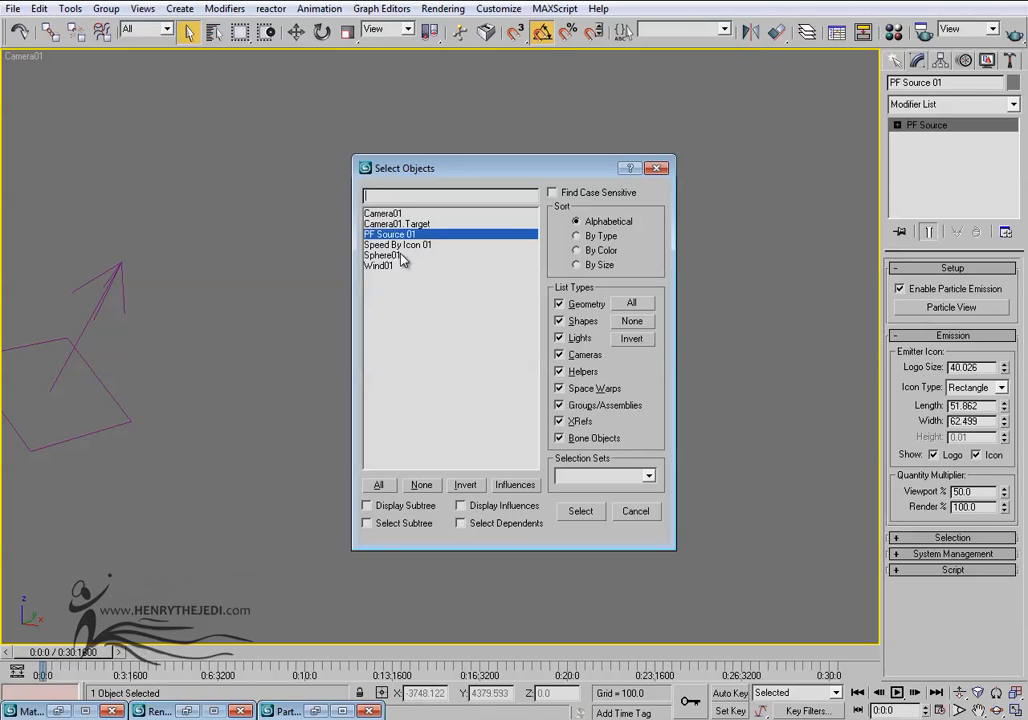
double_click(315, 177)
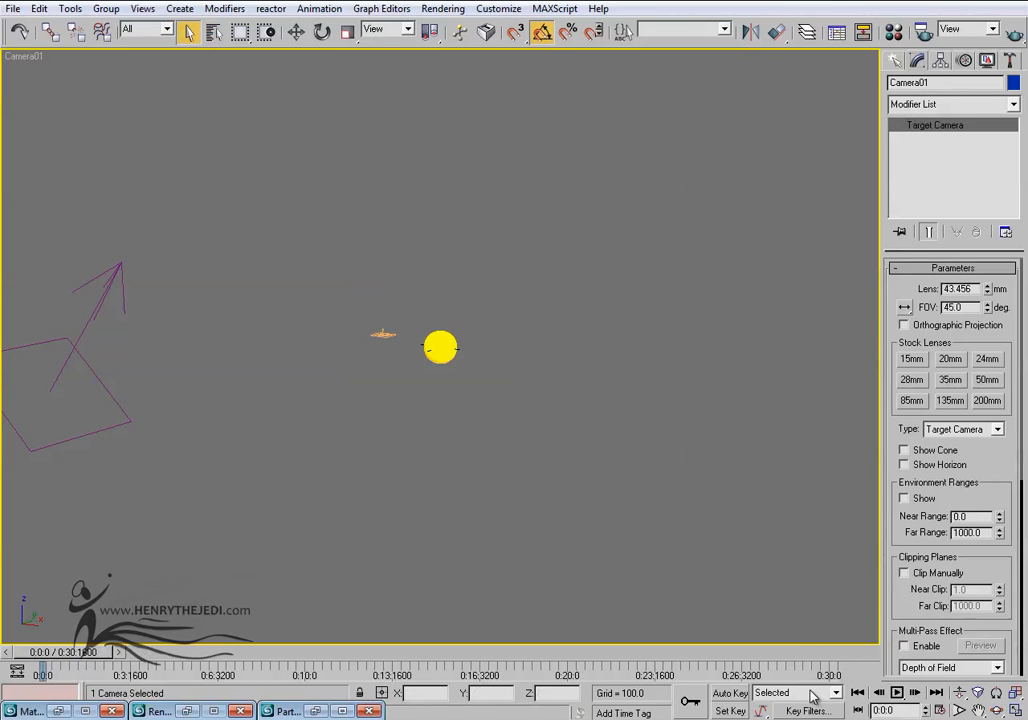
click(729, 693)
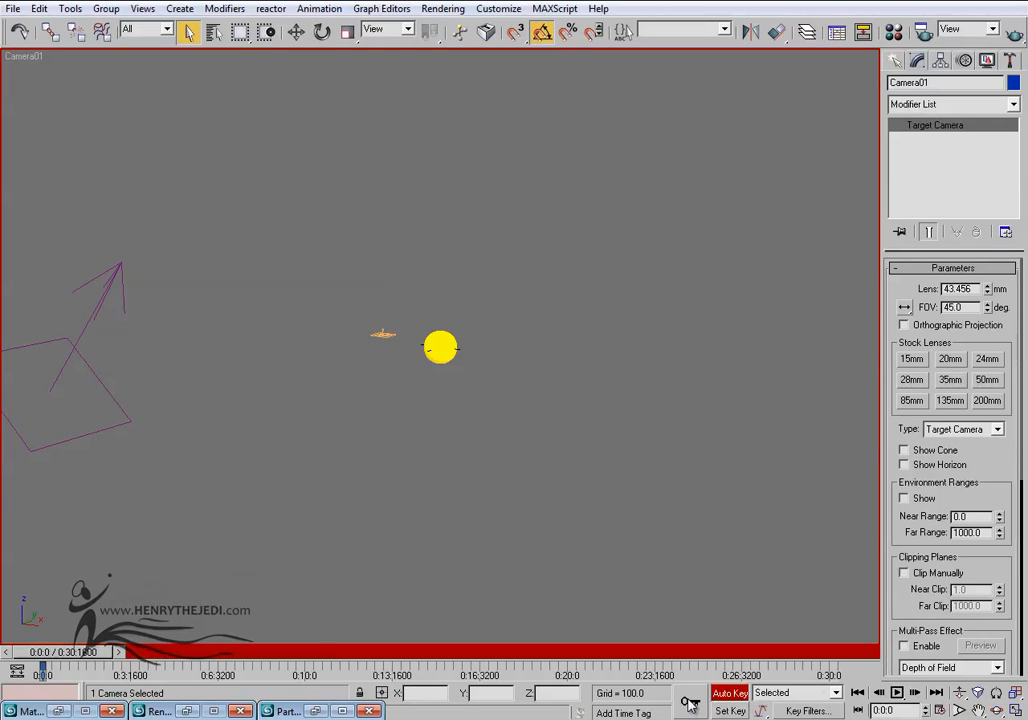
Go to the last frame at 0:30:1600 and orbit Camera01 around the particle trail to key its end position.
drag(82, 655, 886, 660)
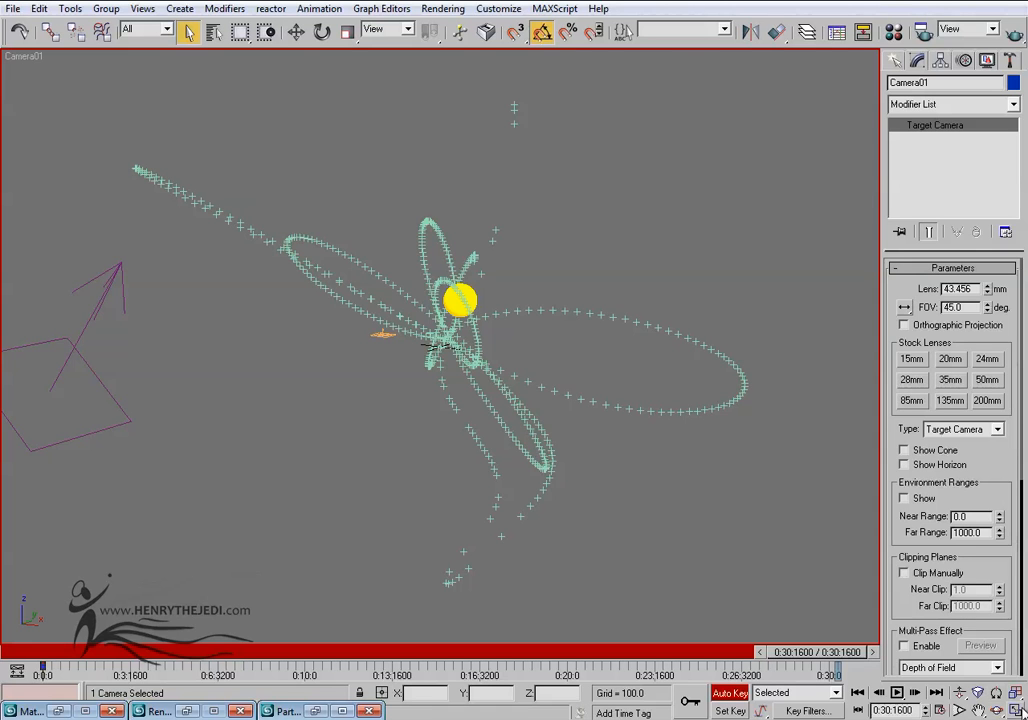
key(alt+w)
key(alt+w)
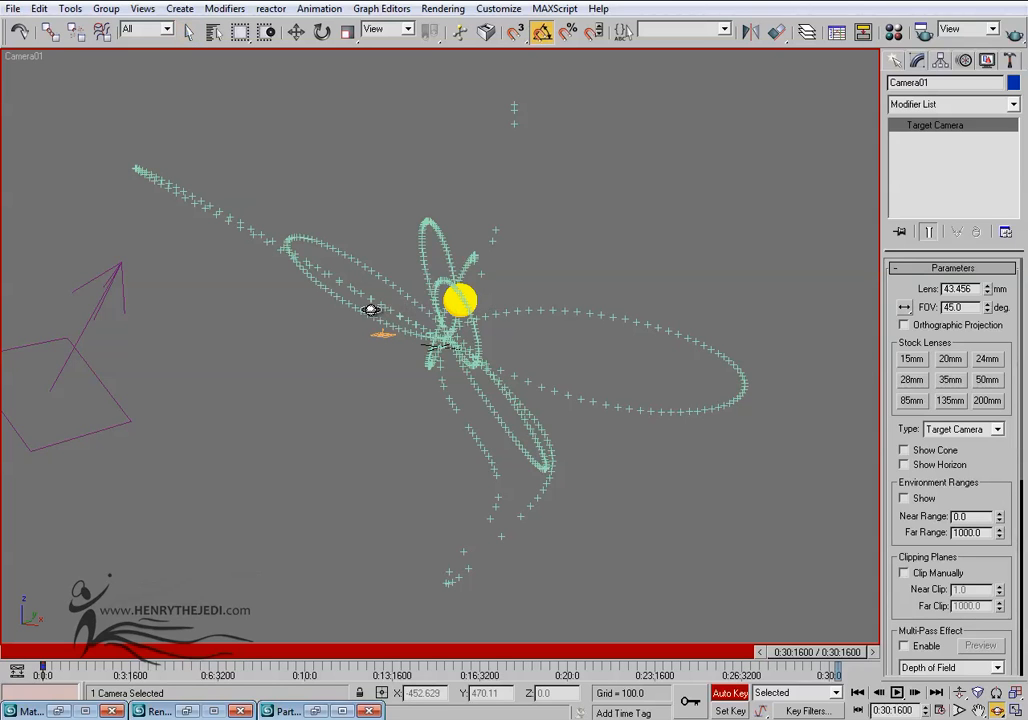
drag(335, 310, 326, 310)
drag(480, 308, 358, 305)
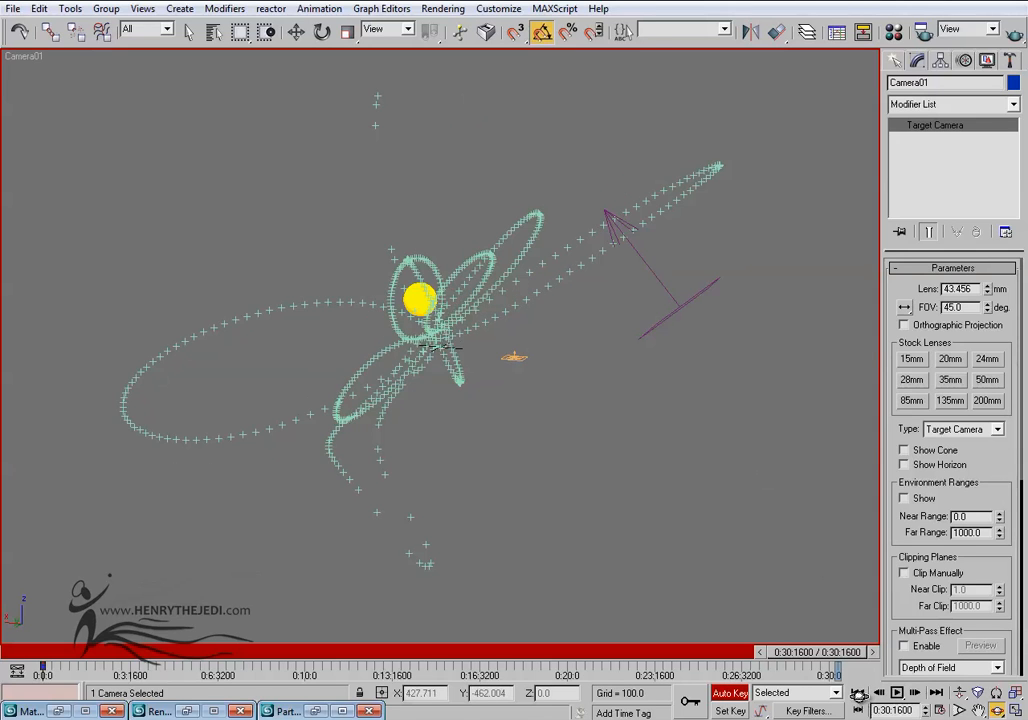
drag(860, 696, 859, 693)
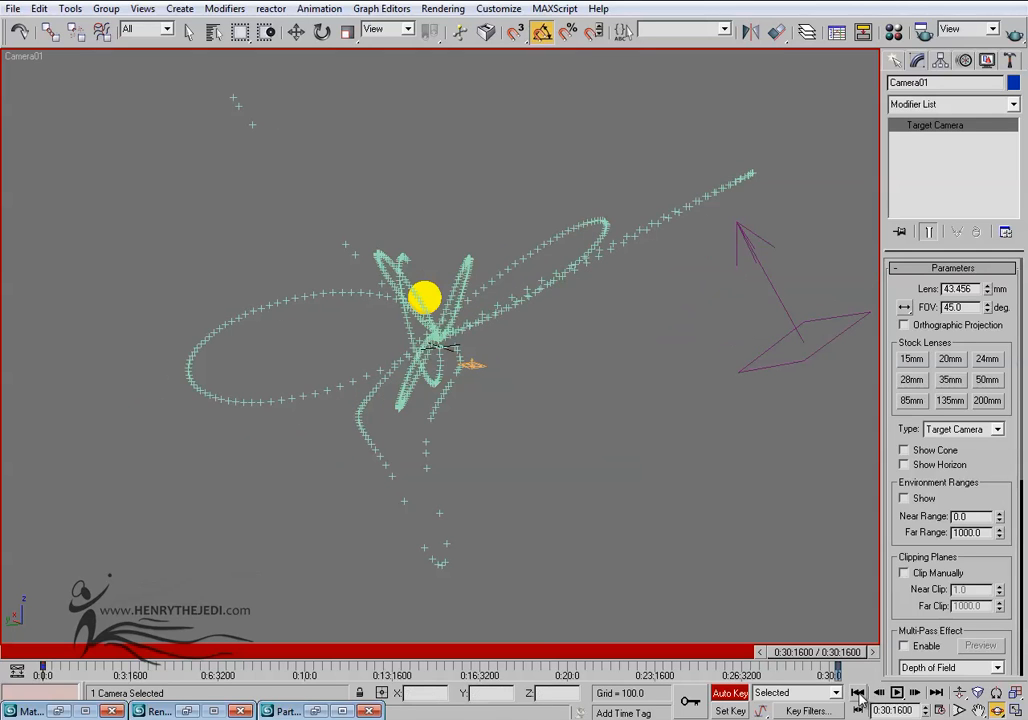
Play the camera orbit from the start, stop at about 0:25:2586 and turn off Auto Key.
click(858, 693)
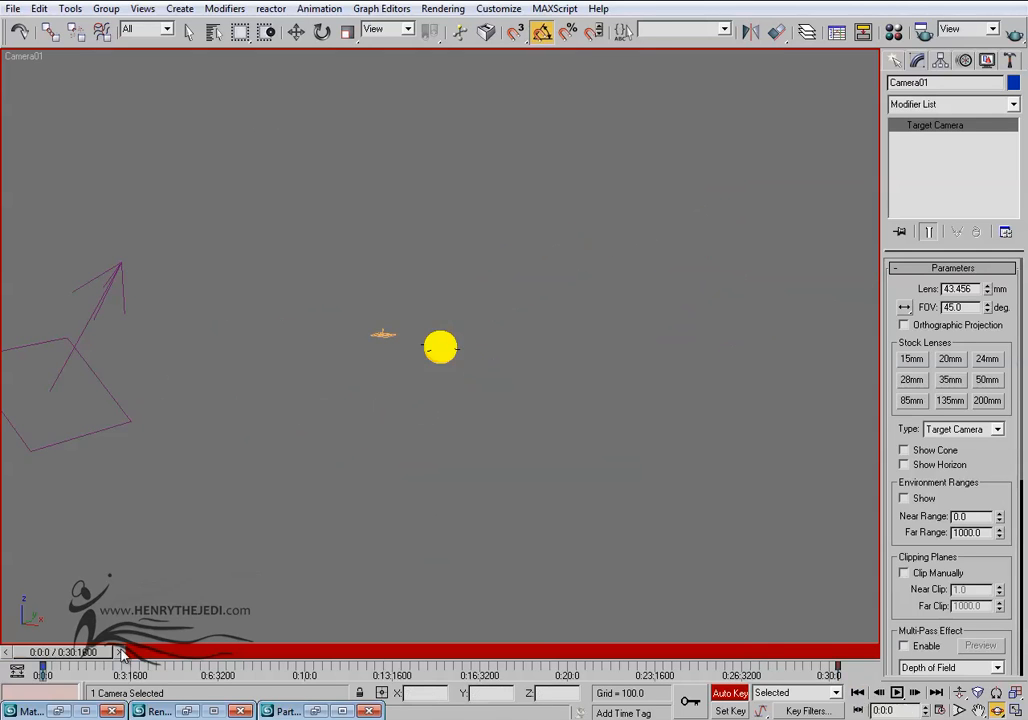
mouse_move(53, 651)
mouse_down()
mouse_move(100, 651)
mouse_move(40, 660)
mouse_up()
click(897, 692)
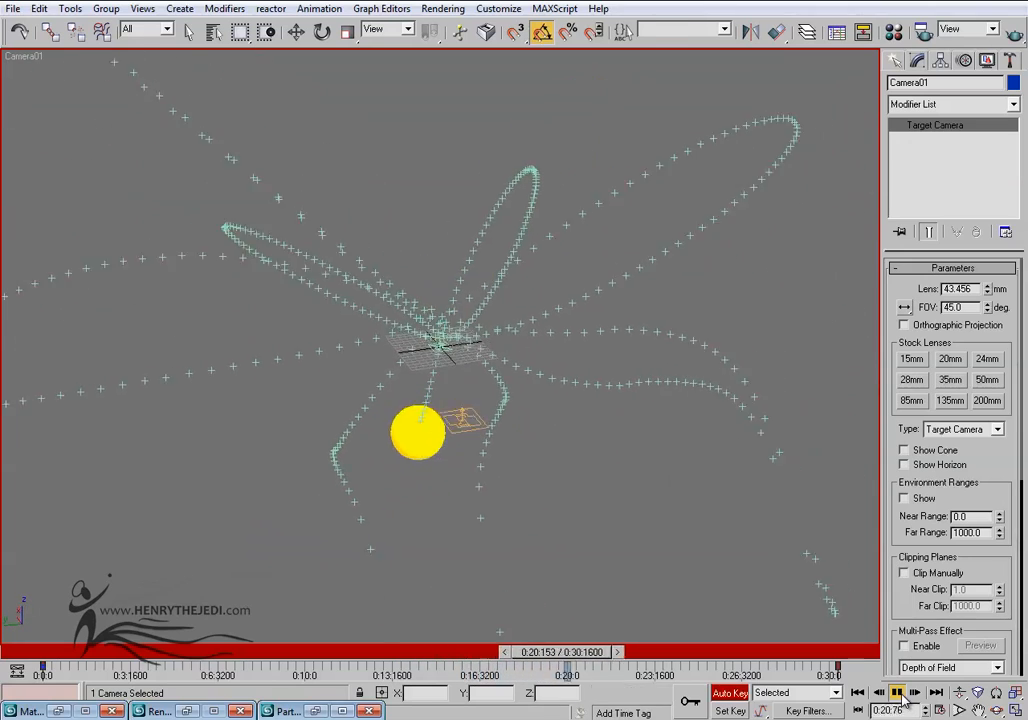
click(897, 692)
click(625, 652)
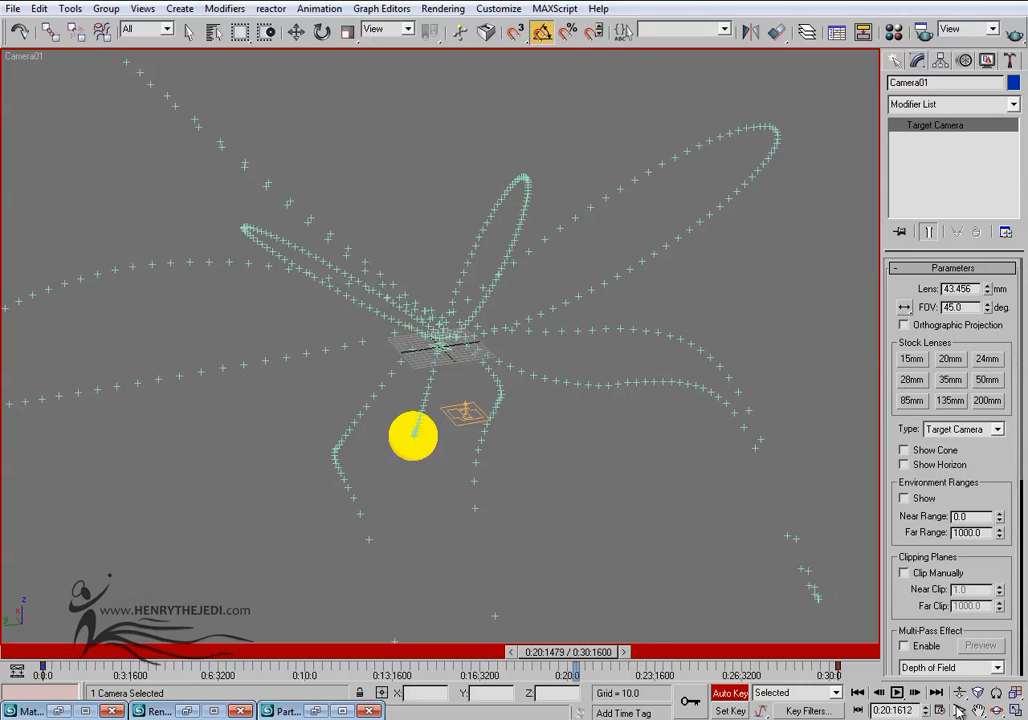
click(897, 692)
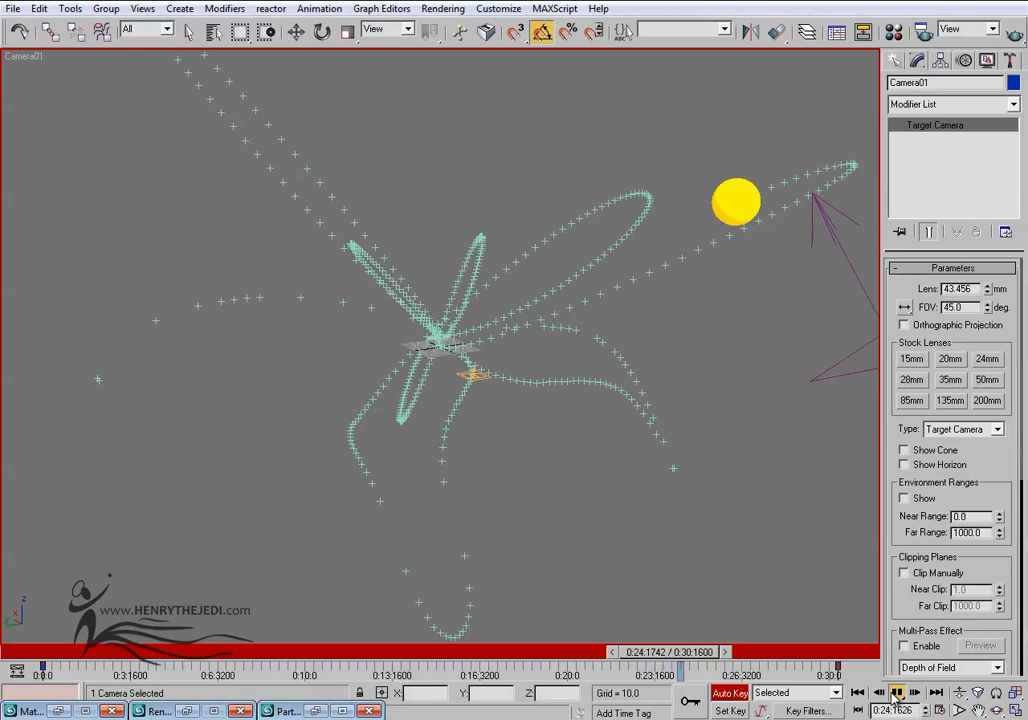
click(897, 692)
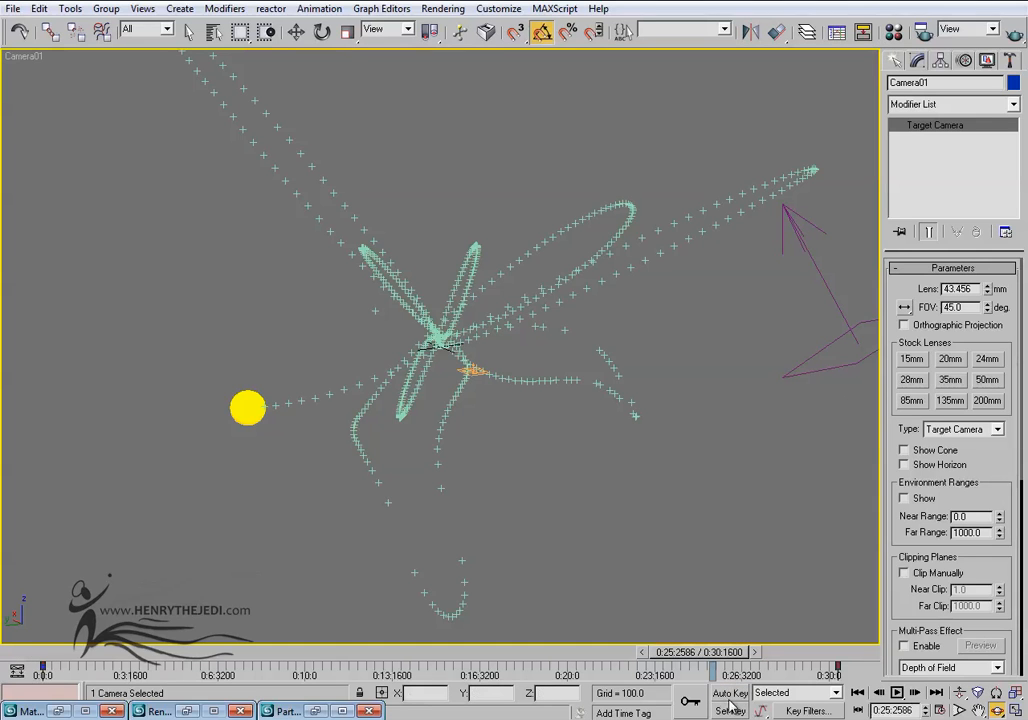
Select the particle source, set the Birth 01 rate to 250 in Particle View and minimize the window.
click(893, 31)
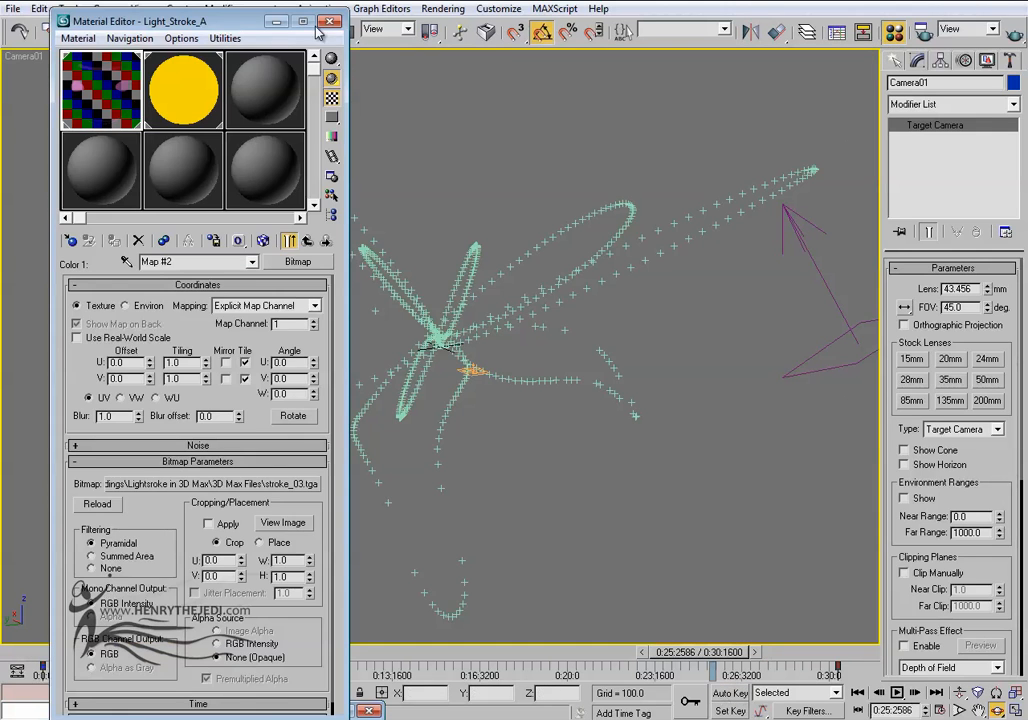
click(329, 21)
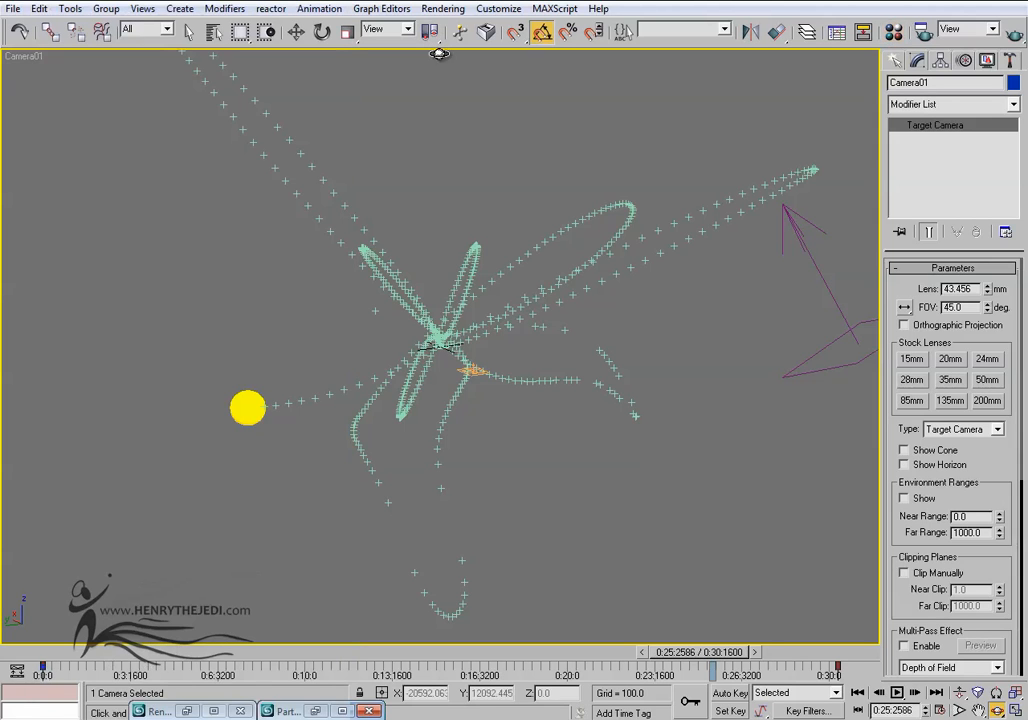
click(189, 31)
click(470, 333)
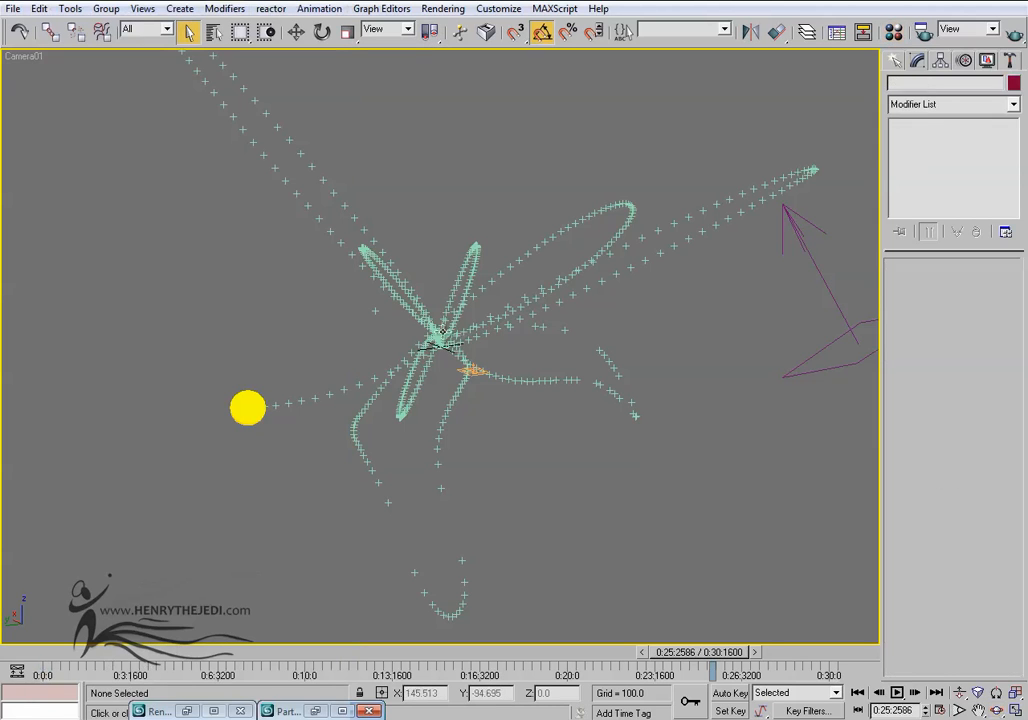
click(440, 343)
click(936, 307)
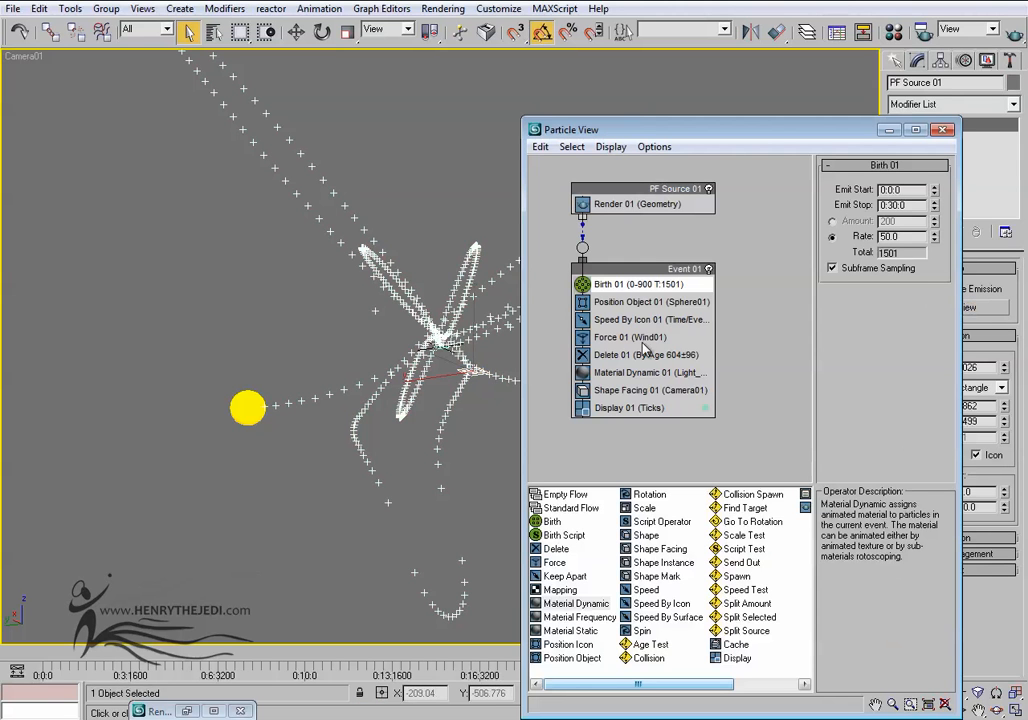
double_click(888, 236)
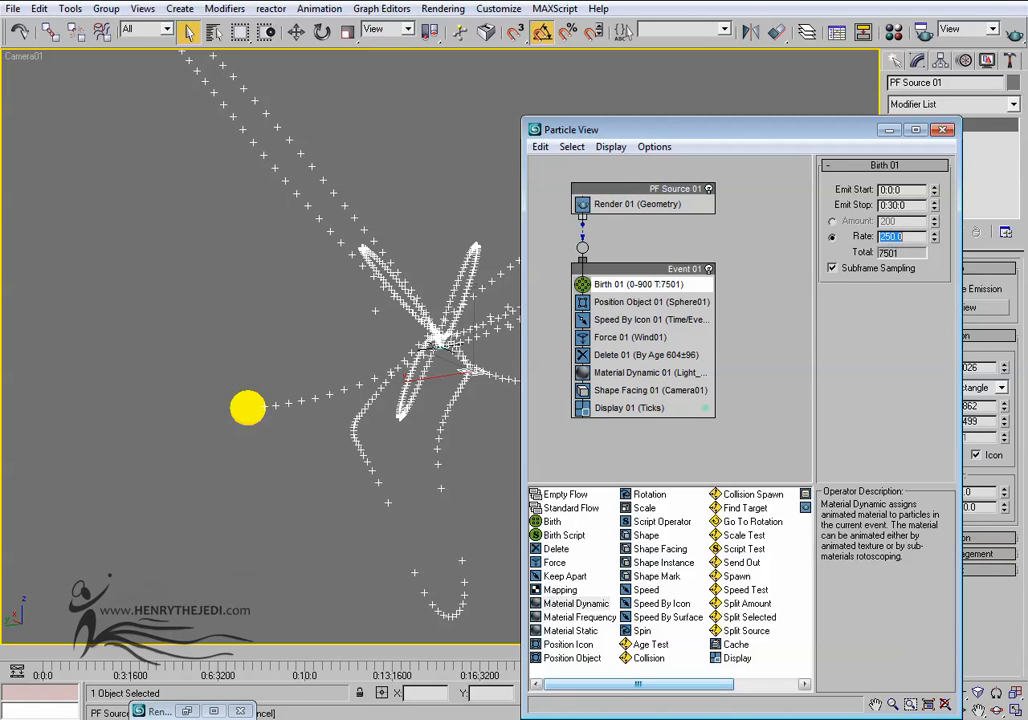
click(888, 131)
Test-render the current frame from Camera01, inspect the strokes and close the render window.
key(shift+q)
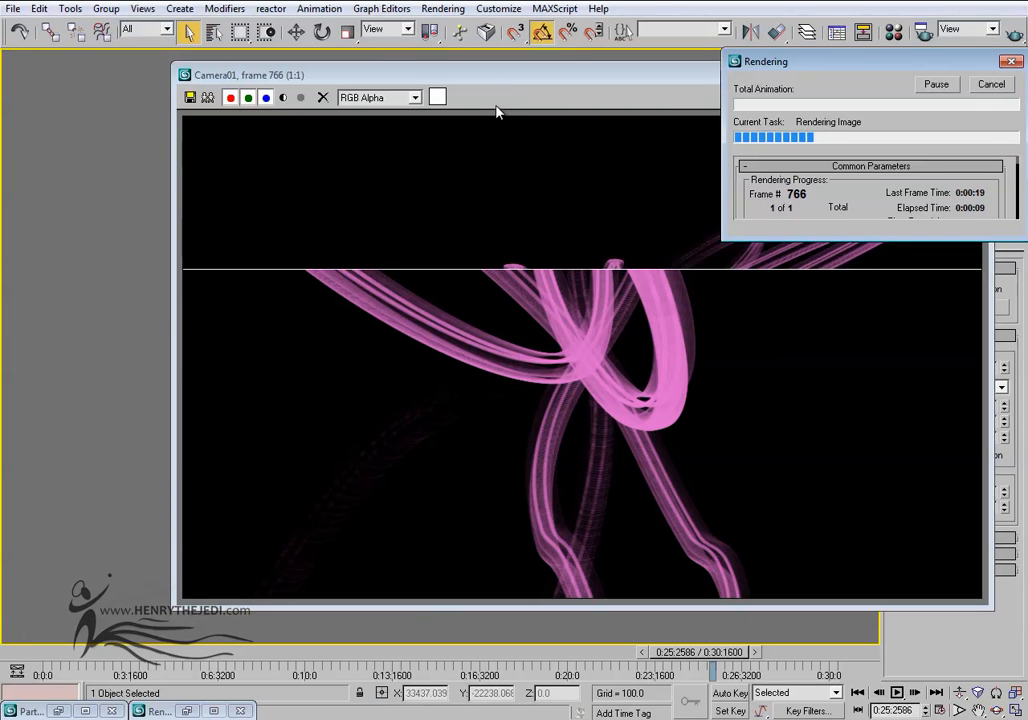
drag(507, 84, 368, 108)
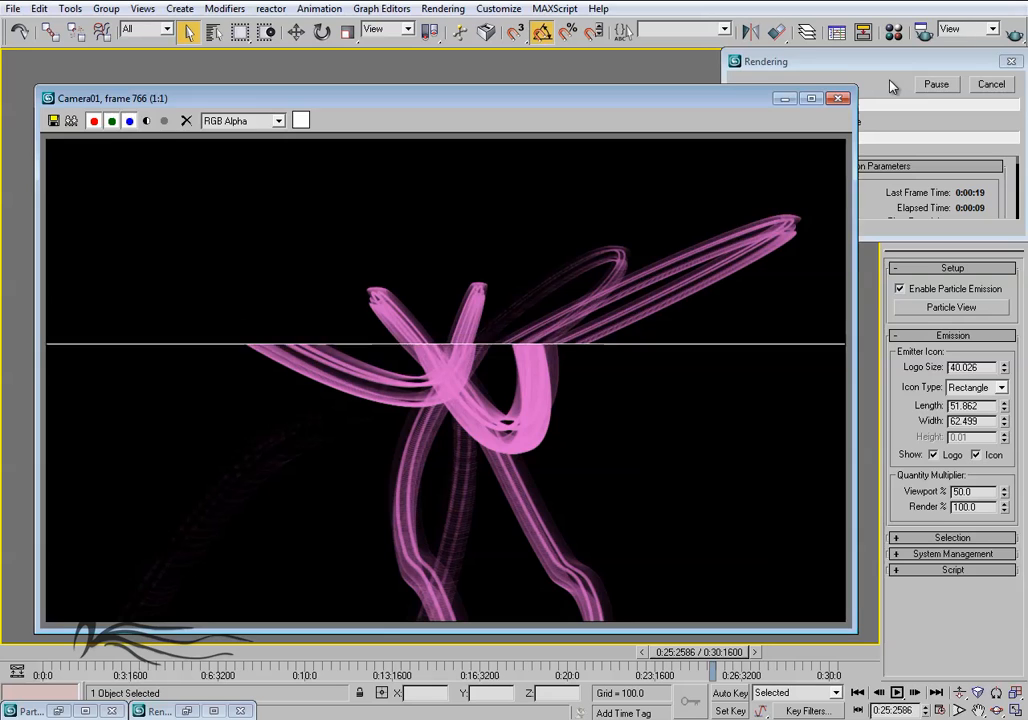
click(893, 87)
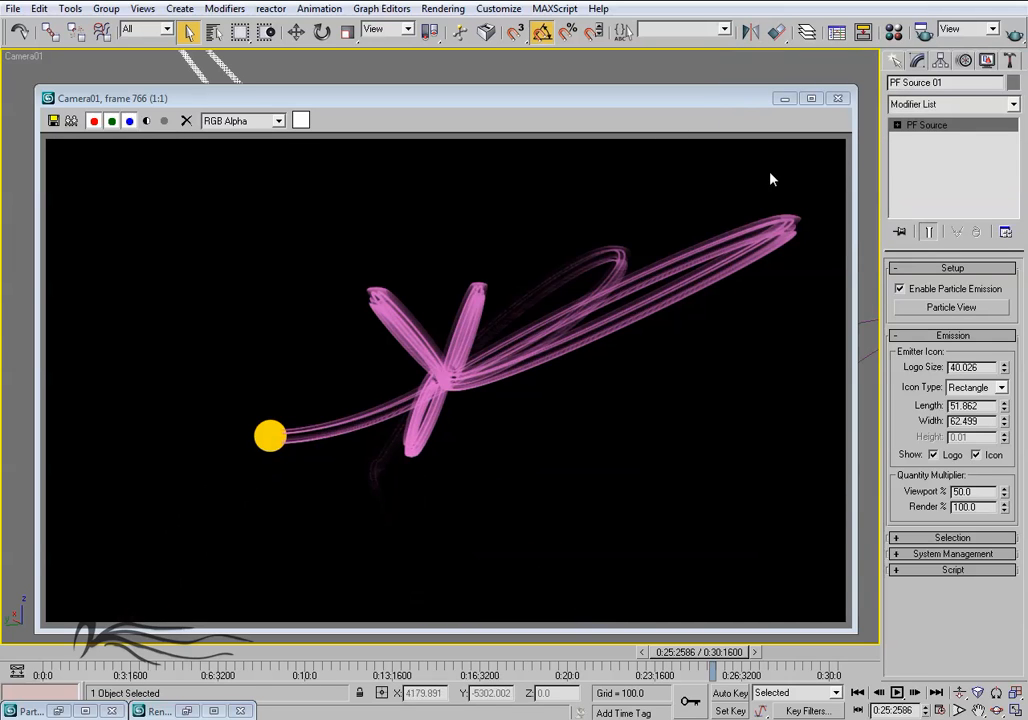
click(841, 103)
Replace the Color 1 bitmap of the Light_Stroke_A material's Mix map with stroke_01 and test-render the frame.
key(m)
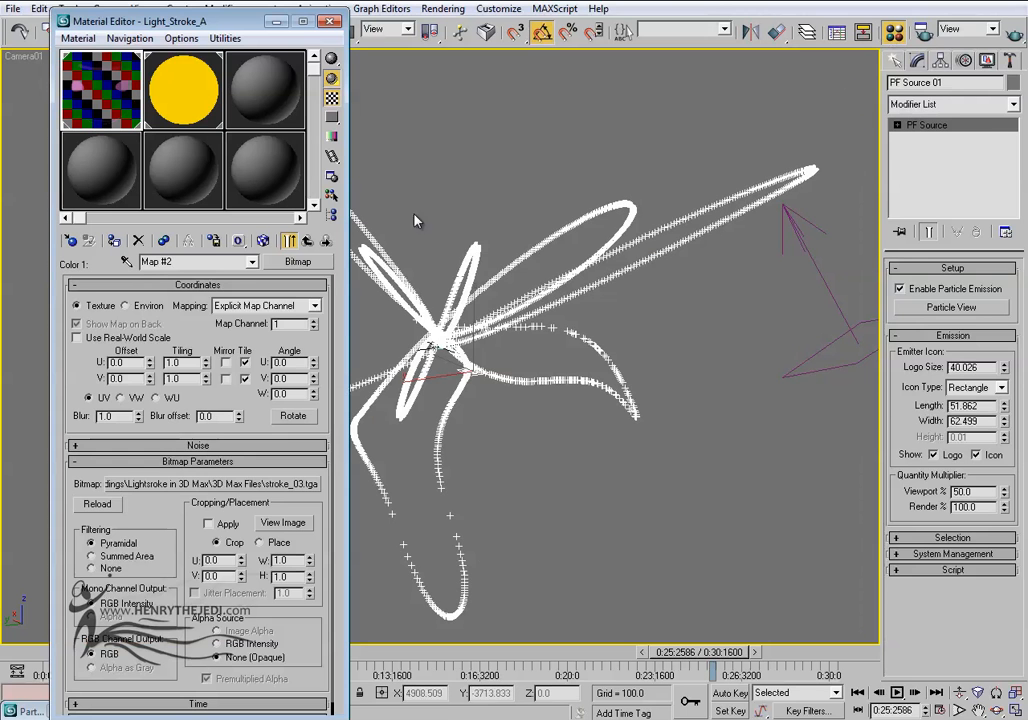
click(231, 136)
click(176, 131)
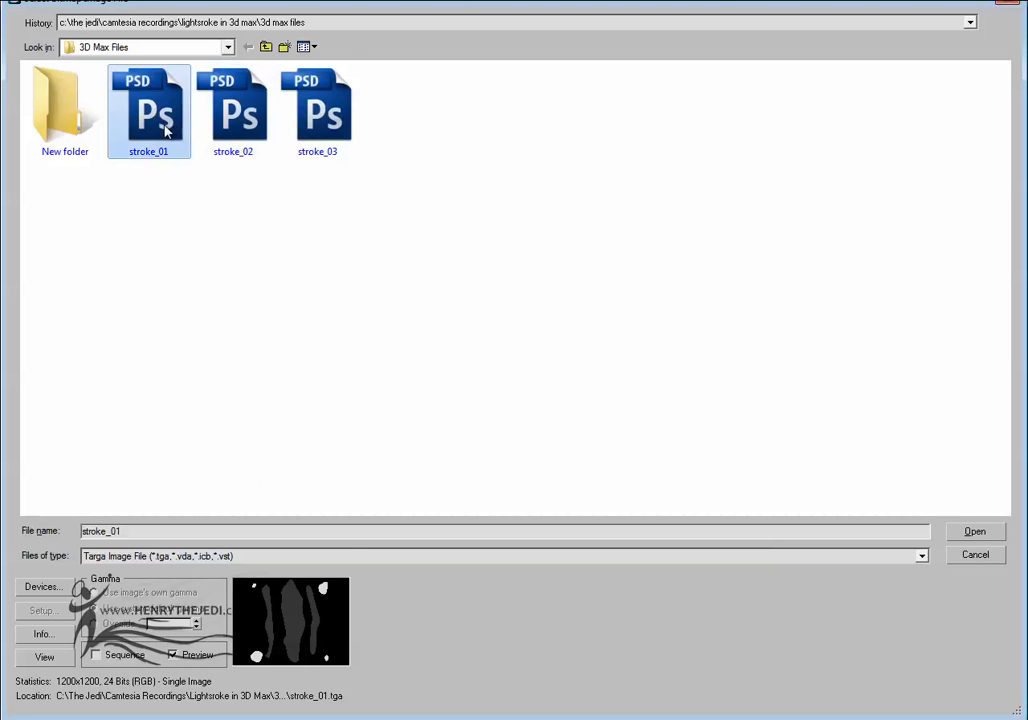
double_click(167, 131)
click(1015, 34)
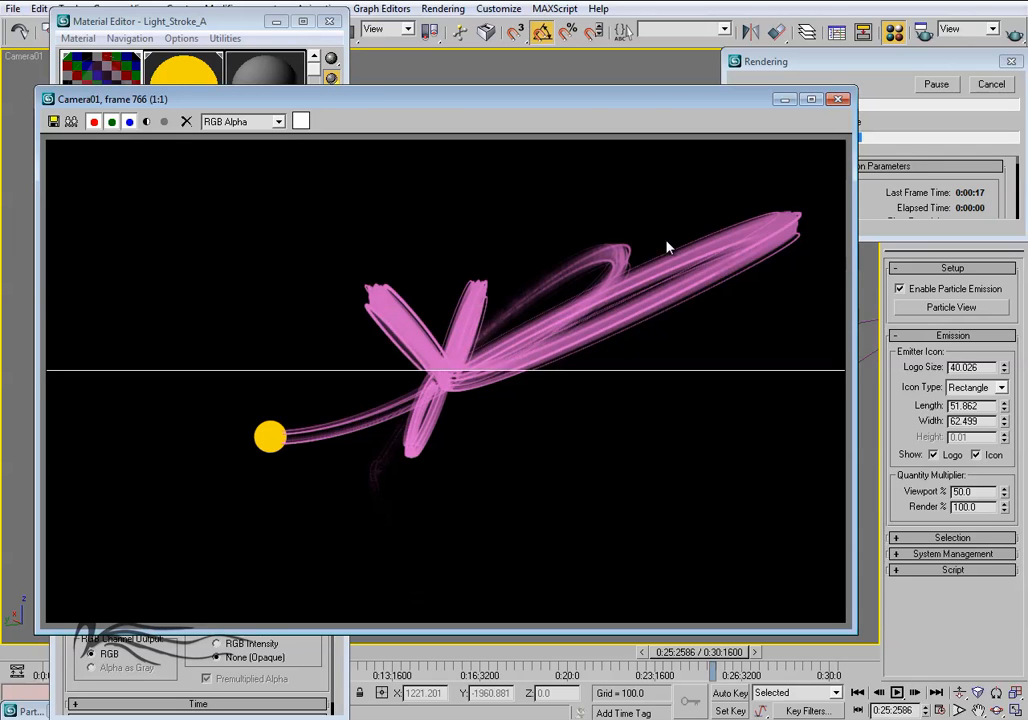
Return to the top level of the Light_Stroke_A material and test-render the current frame from Camera01.
click(170, 25)
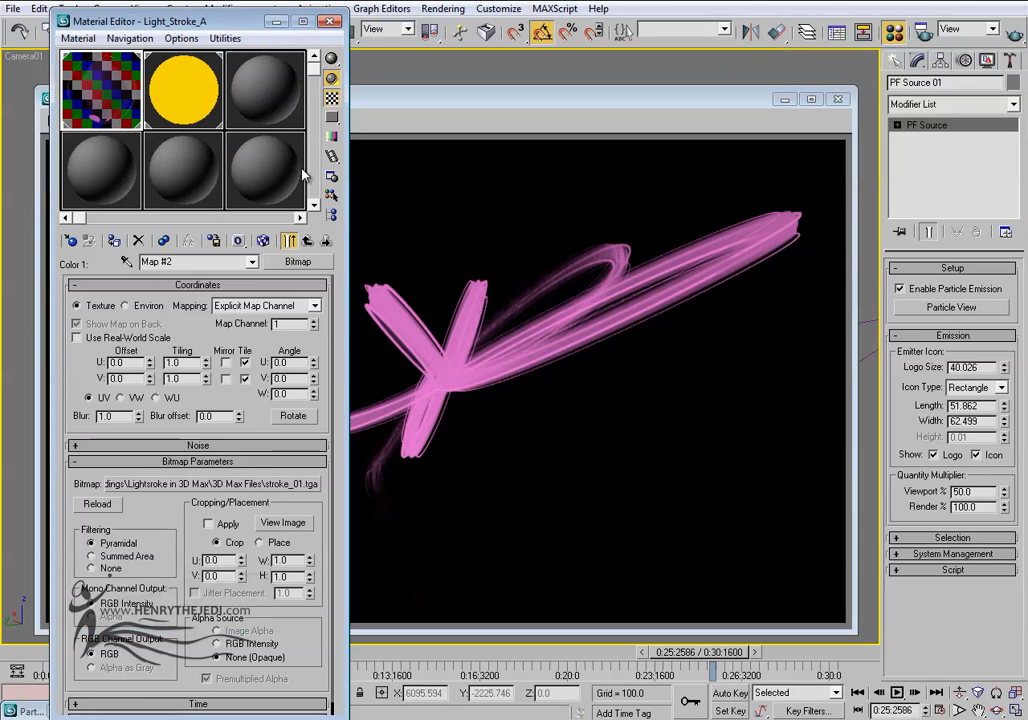
click(309, 241)
click(310, 242)
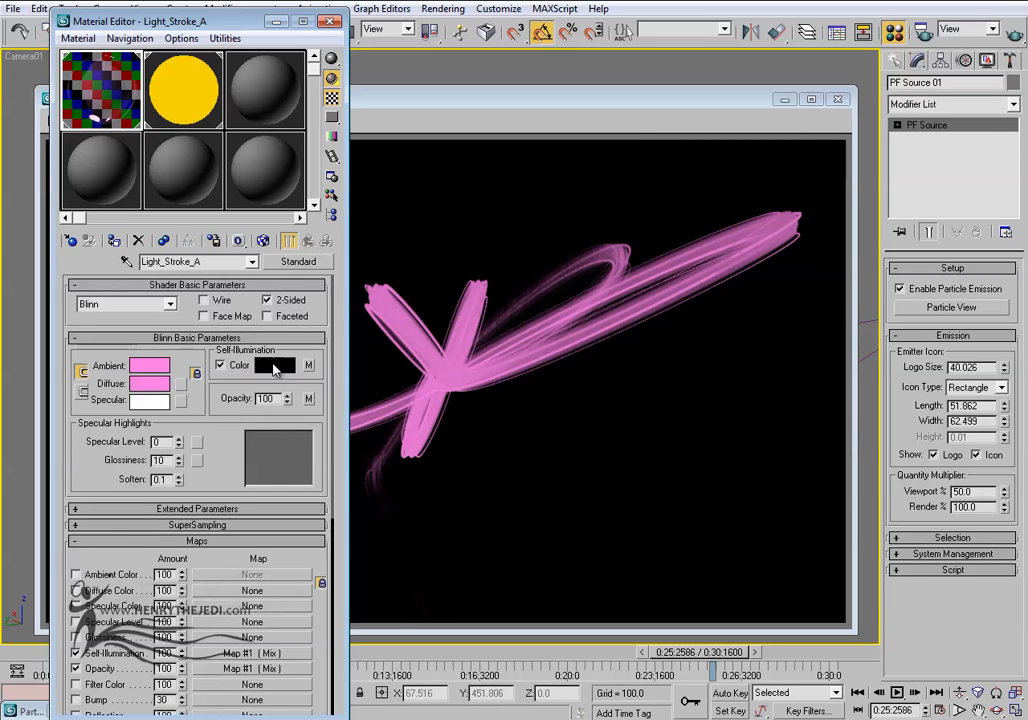
click(1016, 34)
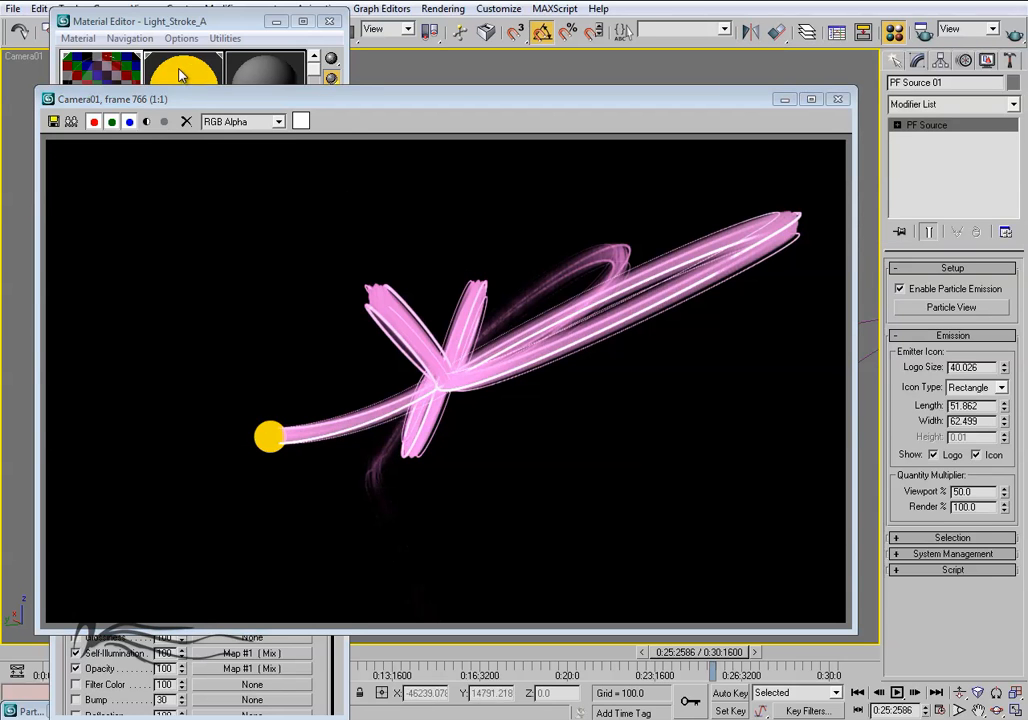
Try stroke_02 as the Color 1 bitmap of the opacity Mix map in Light_Stroke_A and test-render the frame.
click(188, 24)
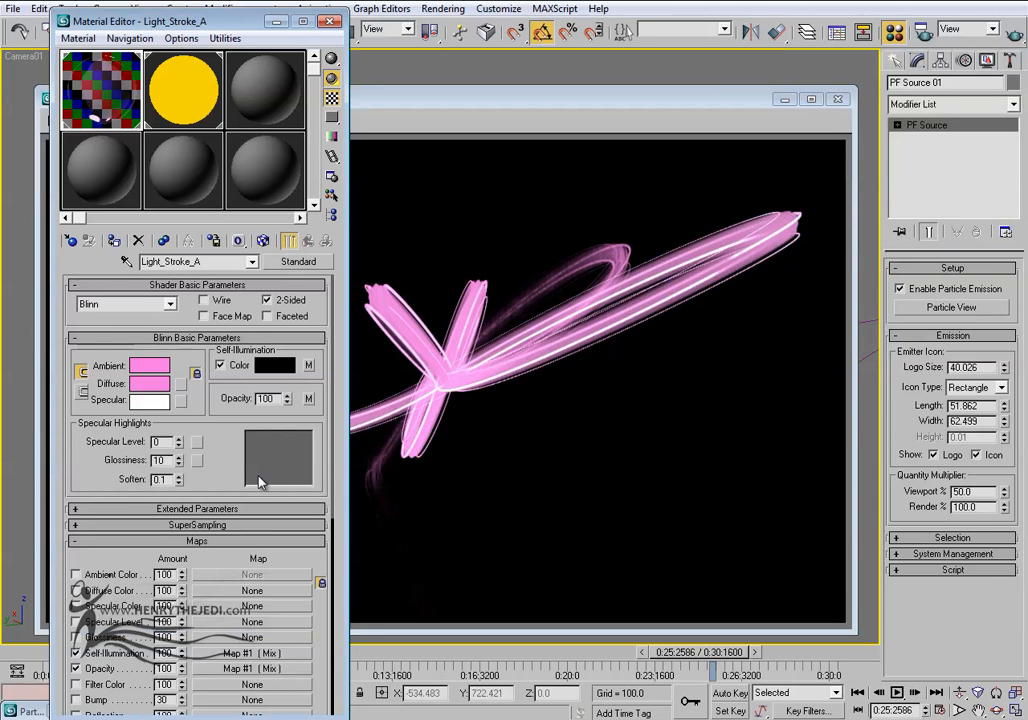
click(308, 399)
click(284, 321)
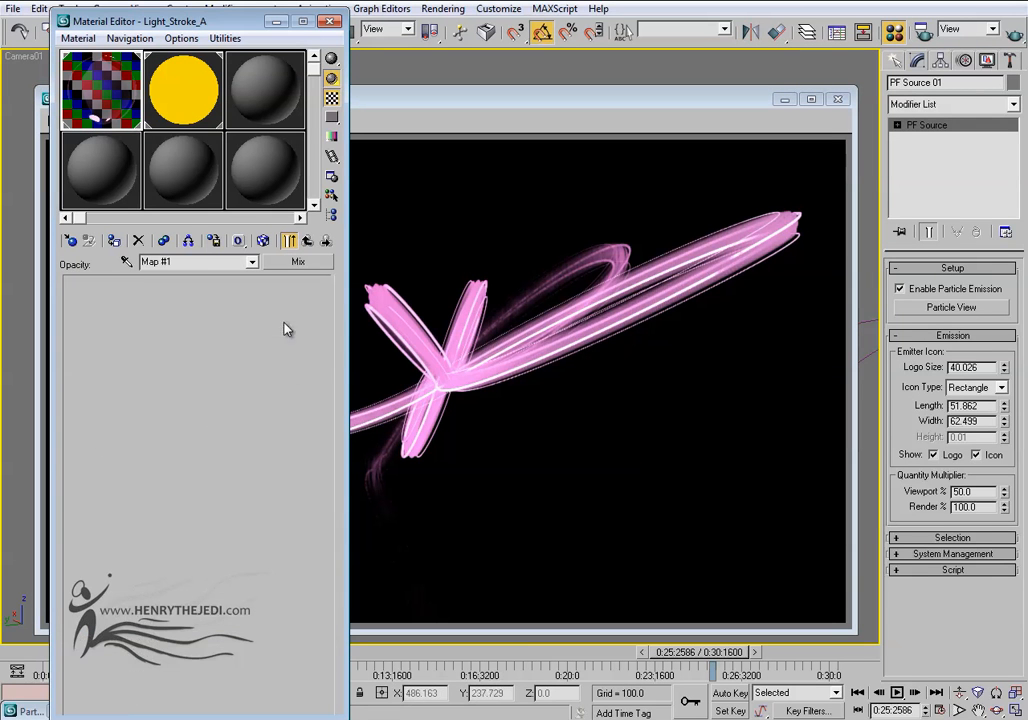
click(293, 487)
double_click(240, 152)
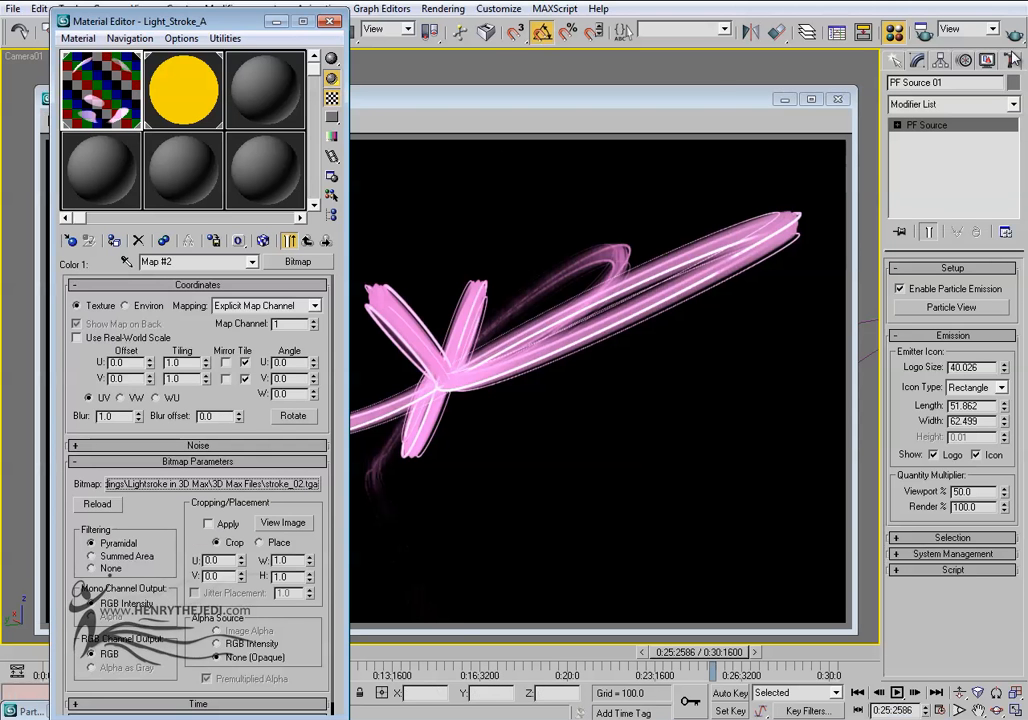
click(1014, 33)
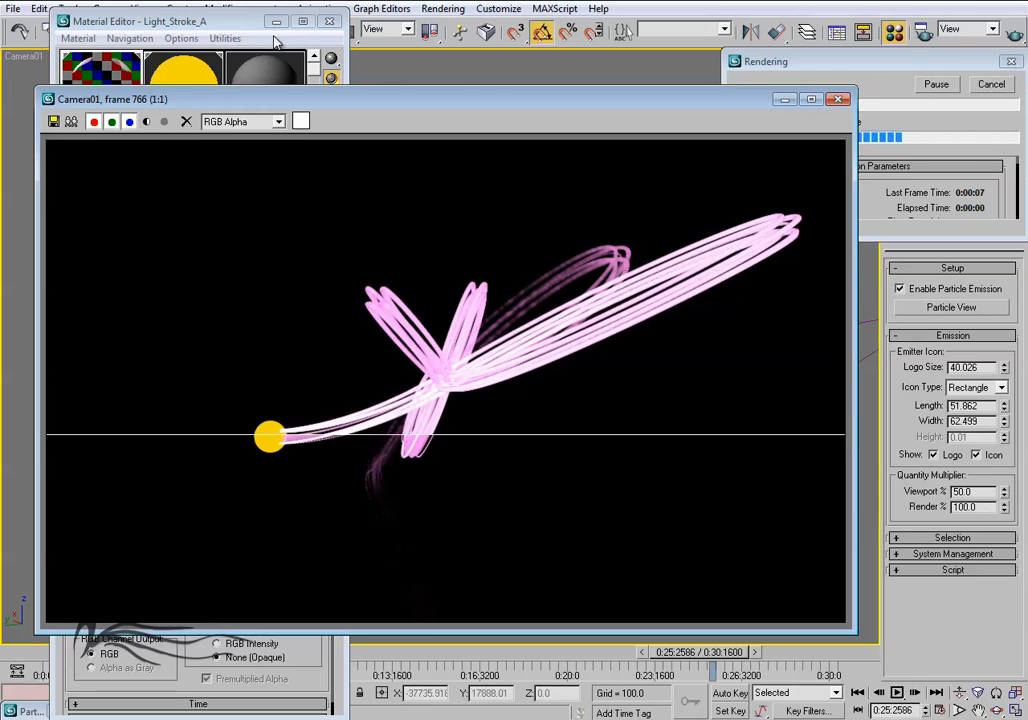
Set the Color 1 bitmap of the Mix map back to stroke_01 from the 3D Max Files folder.
click(245, 22)
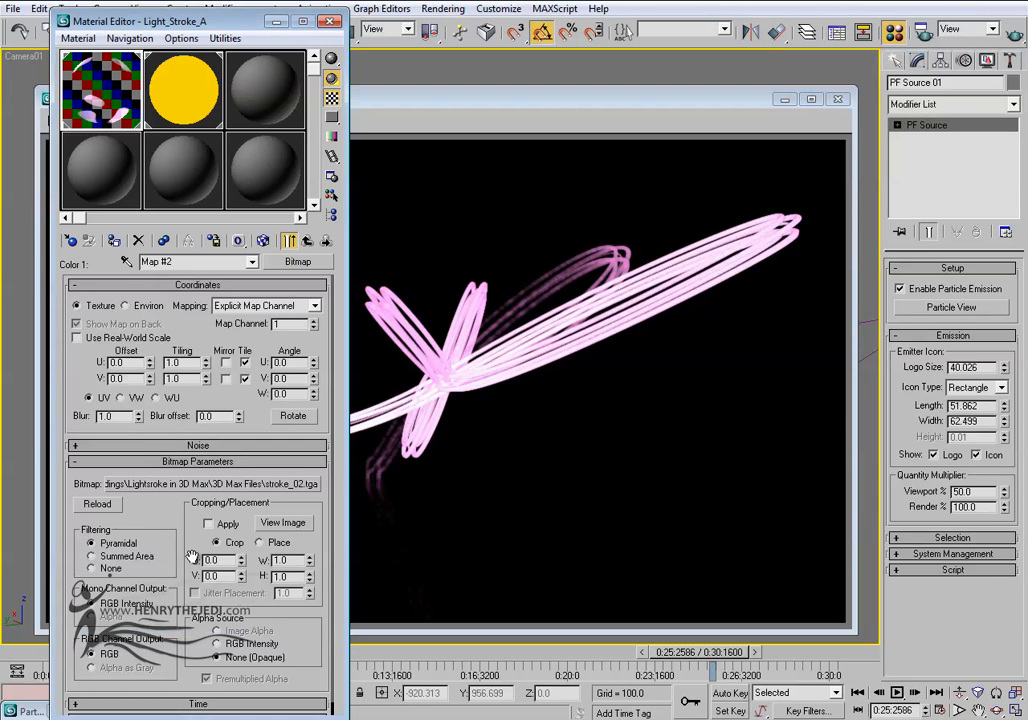
click(300, 484)
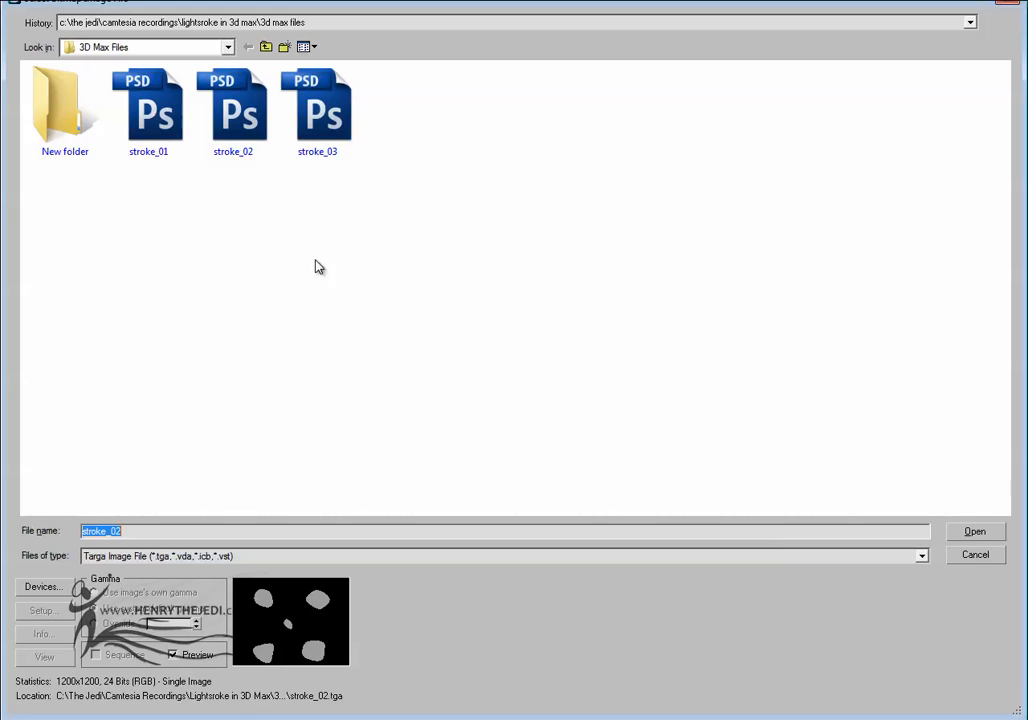
double_click(132, 117)
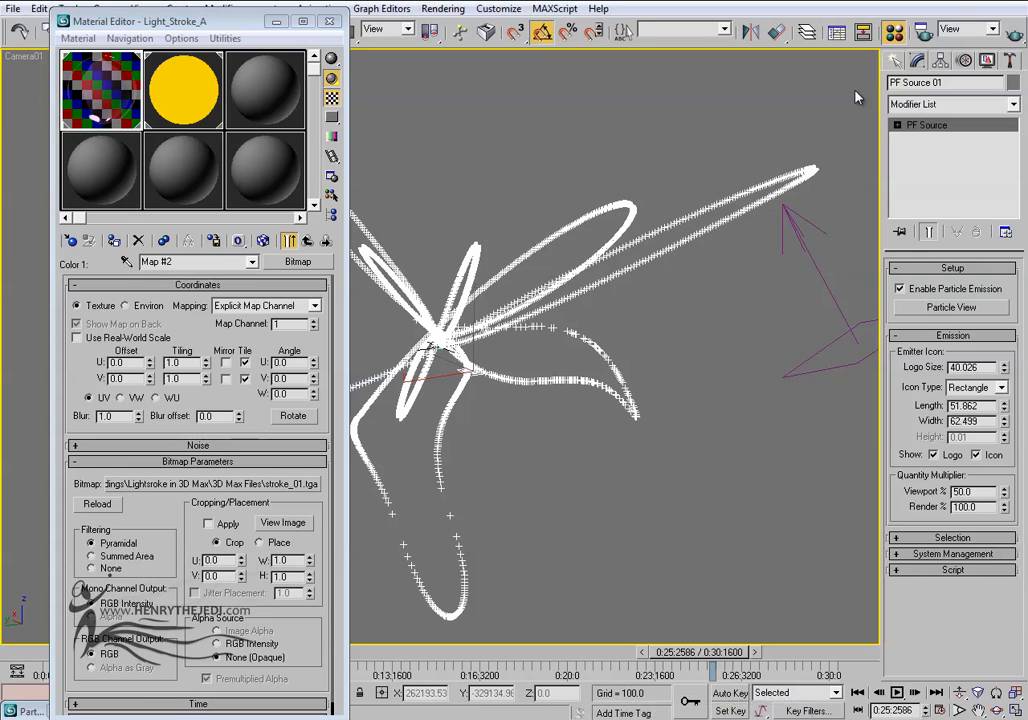
Set the render to the active time segment with HDTV (video) output at 1280x720.
click(462, 10)
click(460, 30)
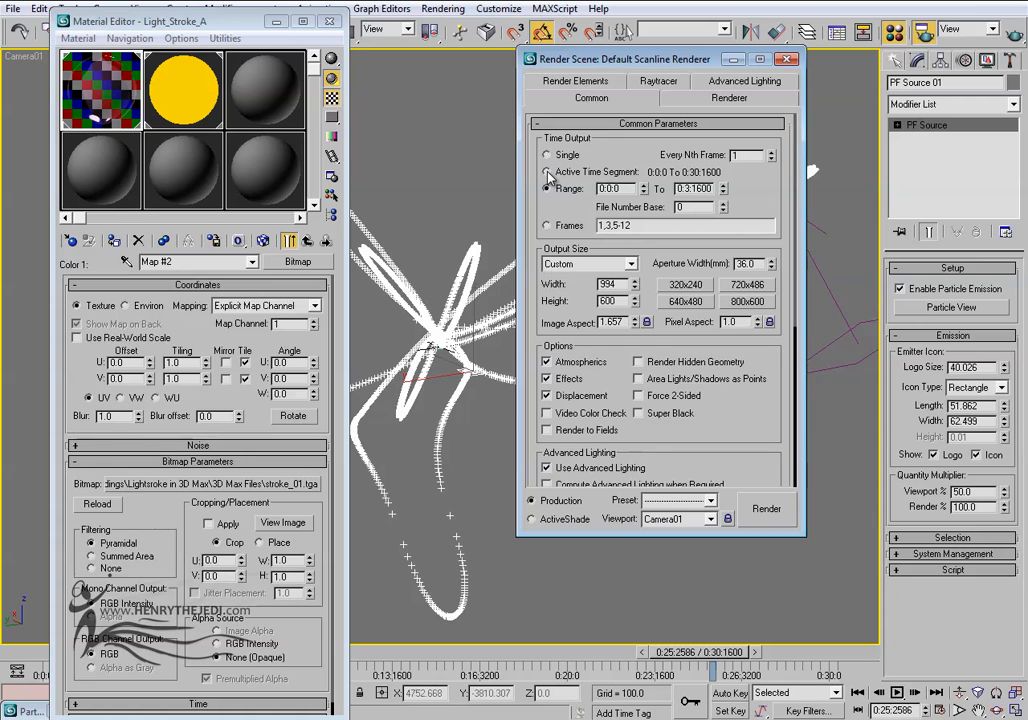
click(600, 264)
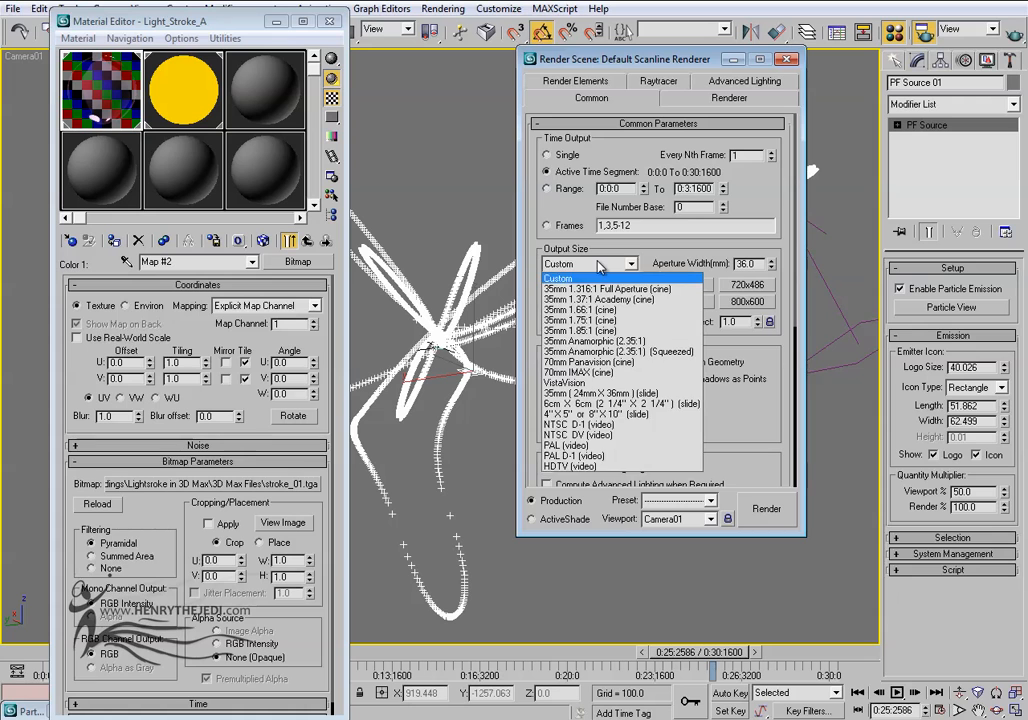
click(565, 467)
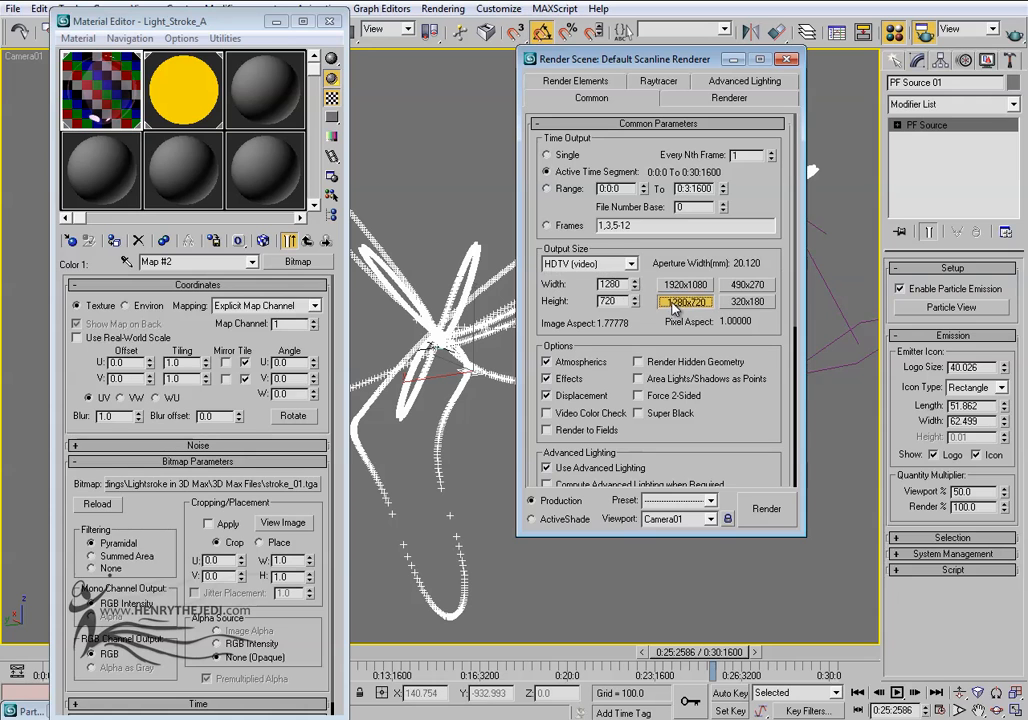
For the render output file, create a PNG Render folder inside 3D Max Files and open it as the save location.
scroll(638, 383, down, 5)
drag(639, 383, 600, 297)
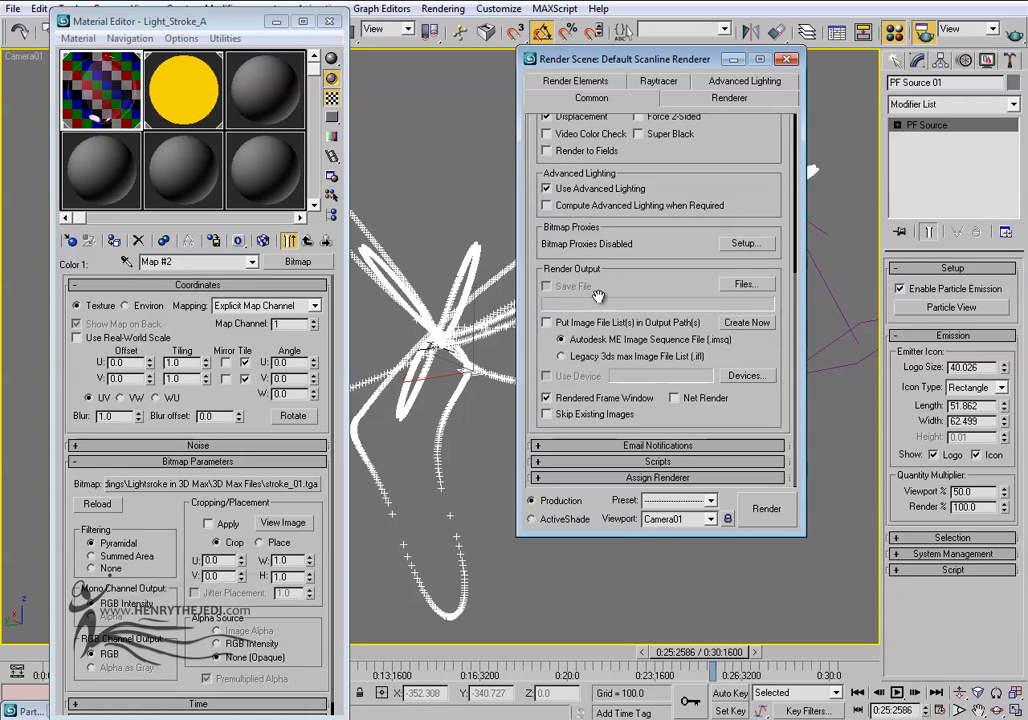
click(743, 286)
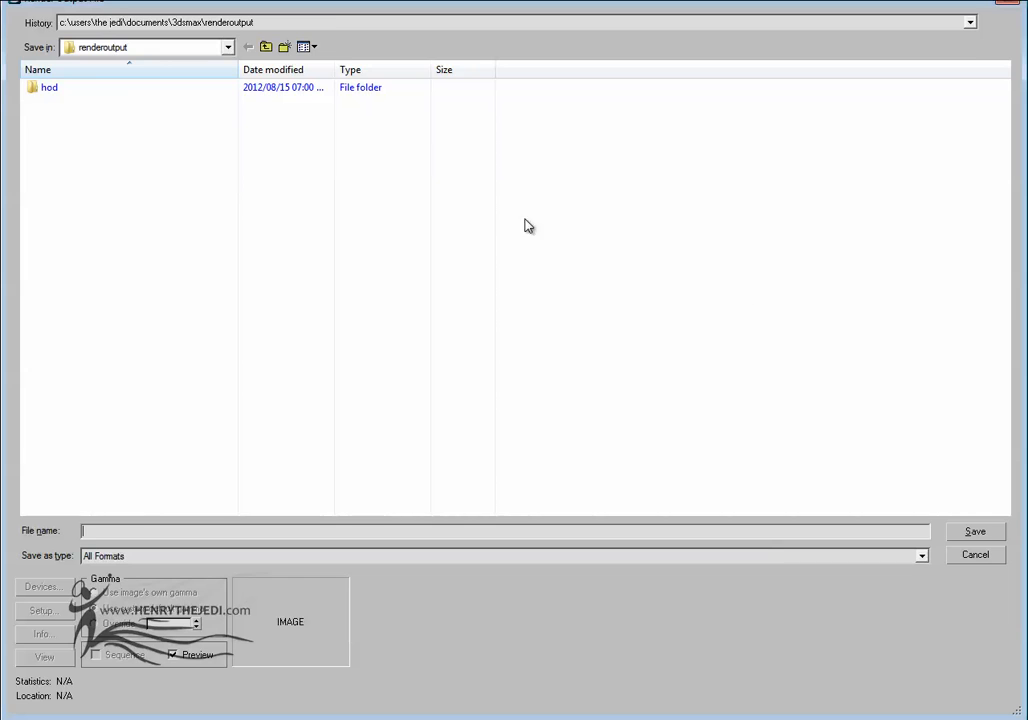
click(328, 22)
click(323, 45)
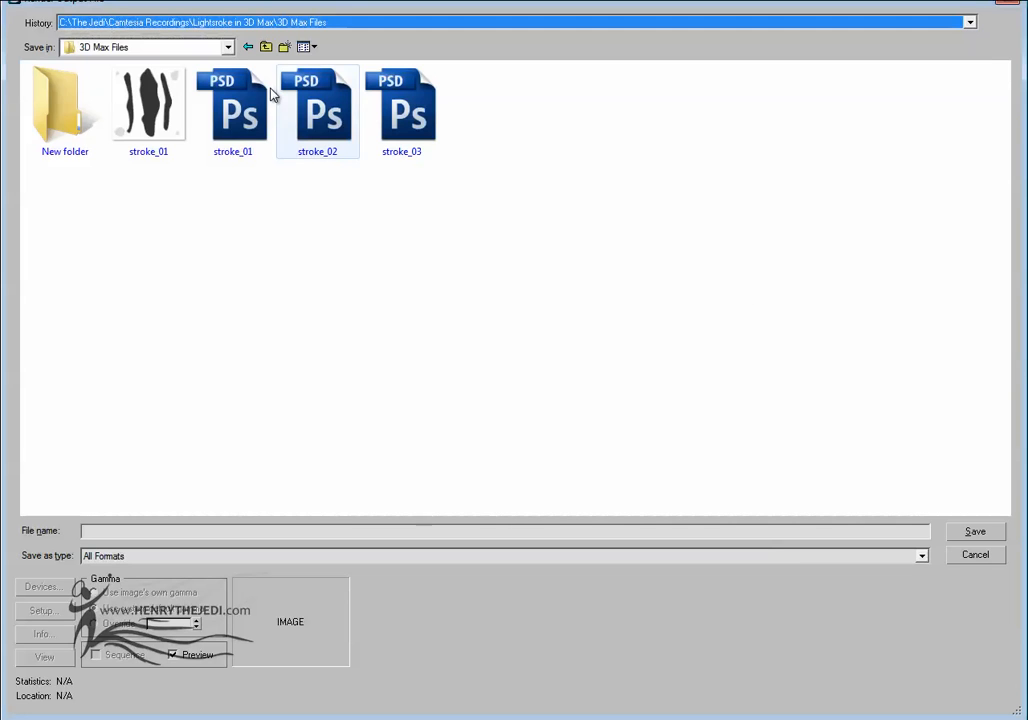
click(284, 47)
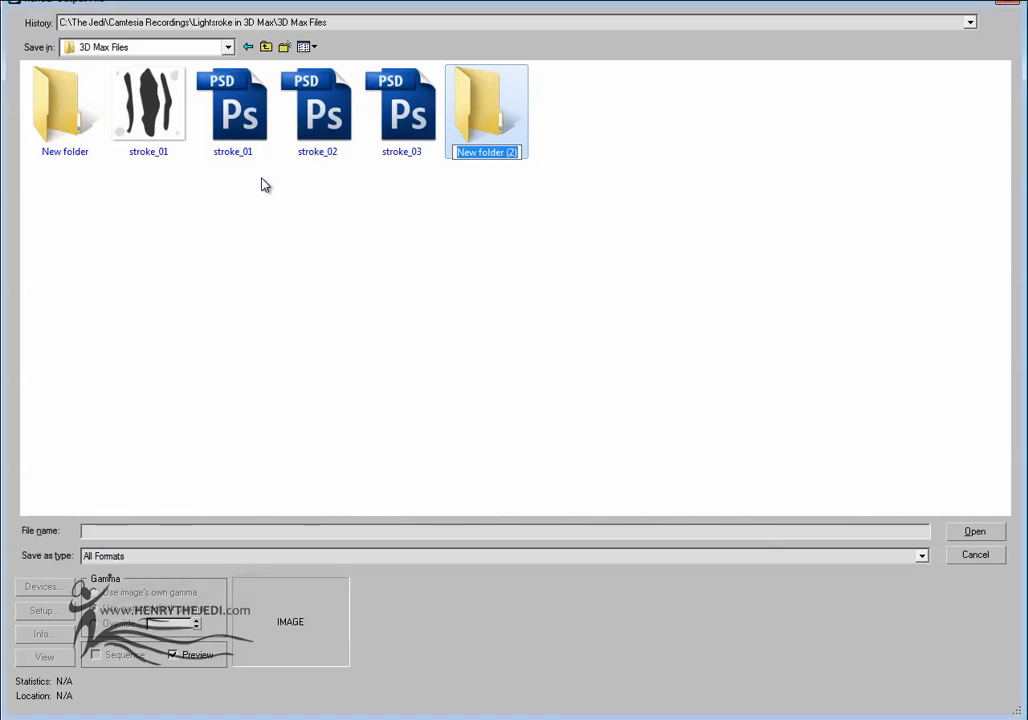
text(Render)
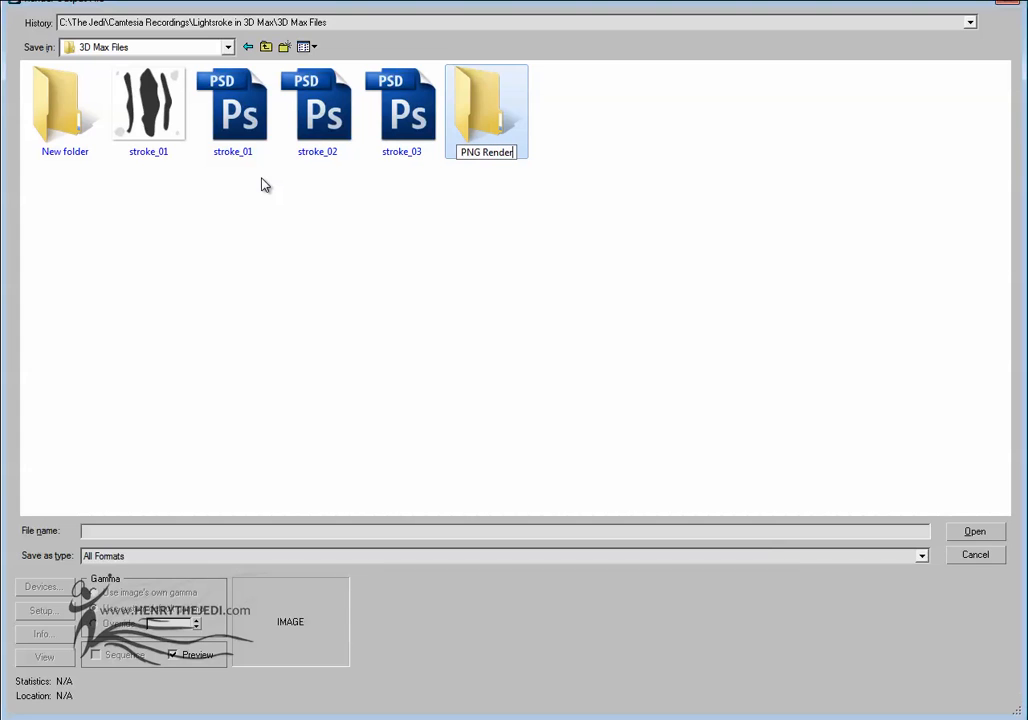
key(Return)
key(Return)
click(265, 47)
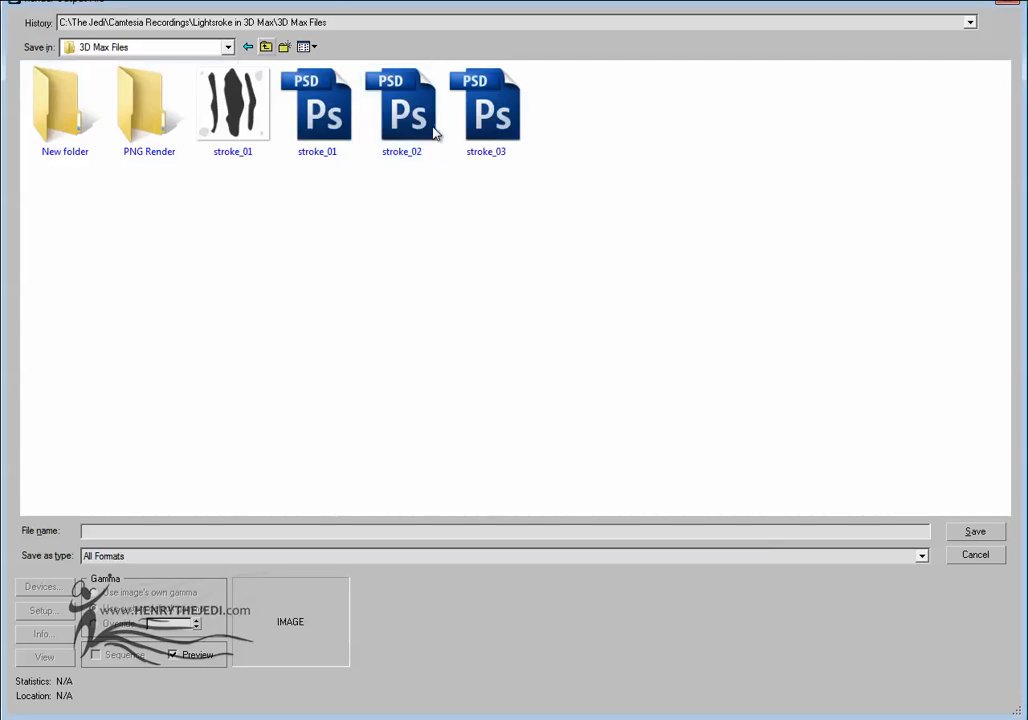
double_click(140, 143)
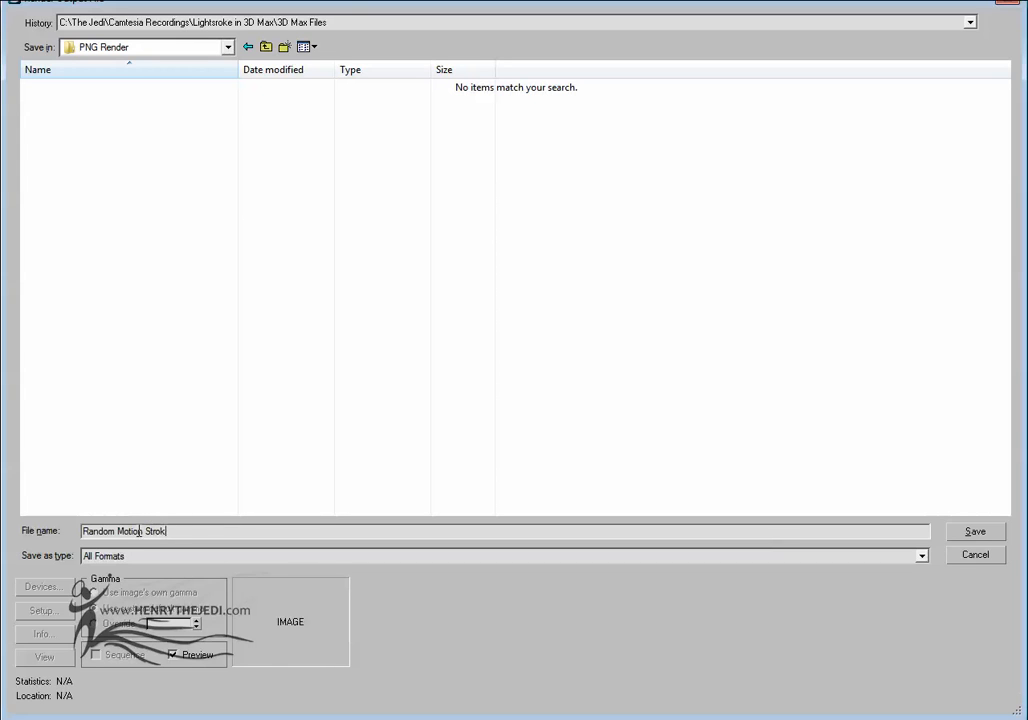
Save the render output as Random Motion Stroke in PNG format with RGB 24 bit colors and alpha channel.
click(96, 557)
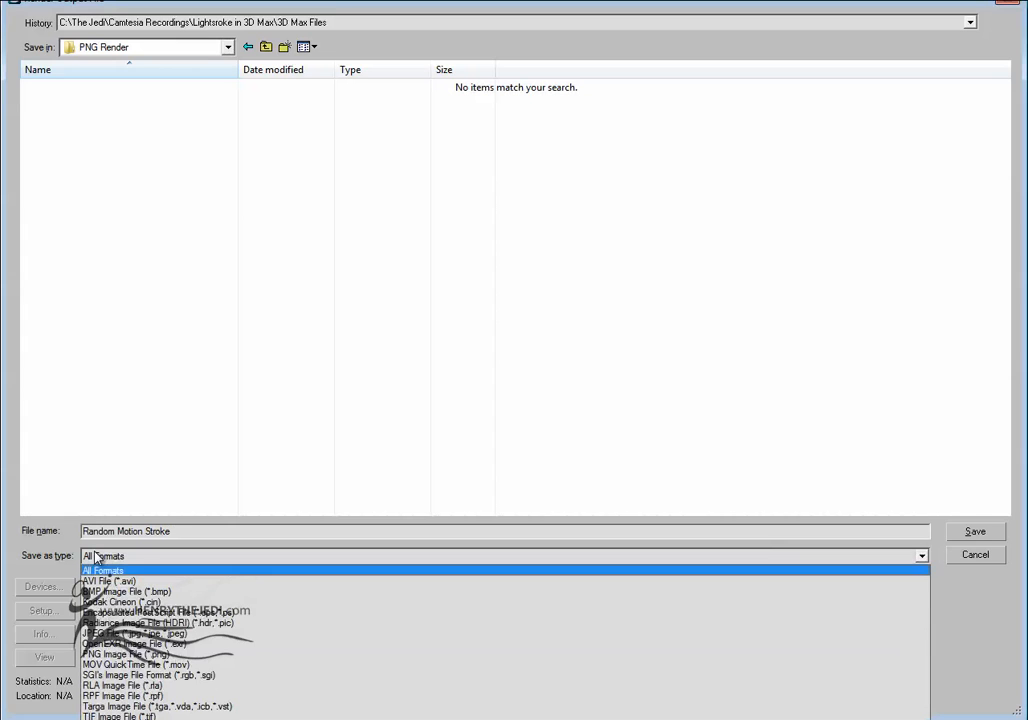
click(108, 657)
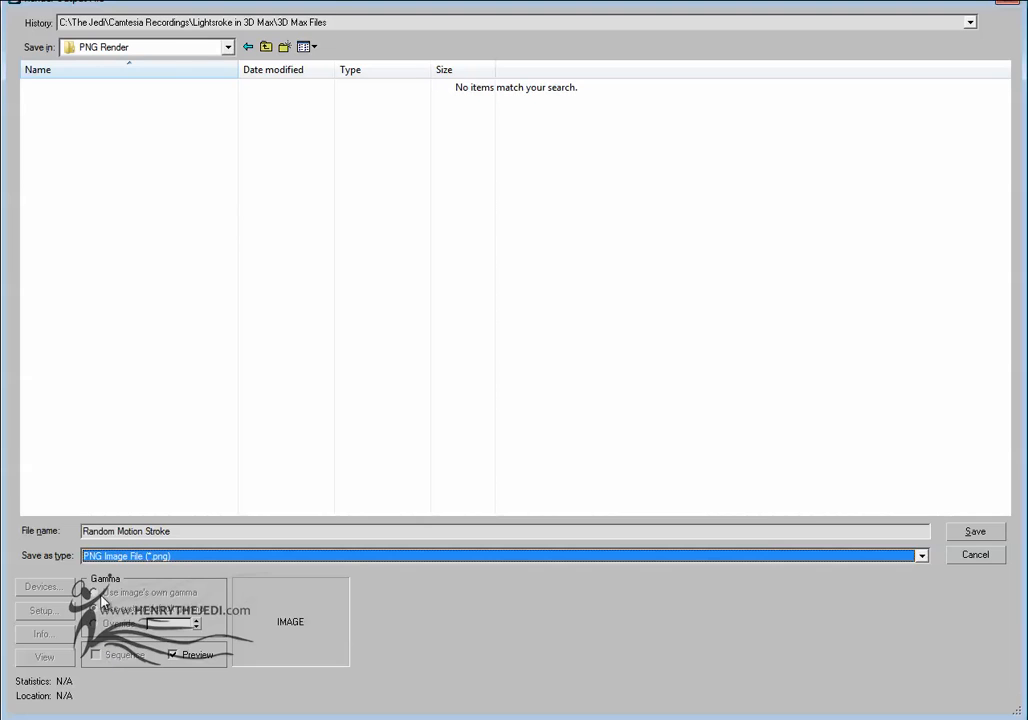
click(960, 535)
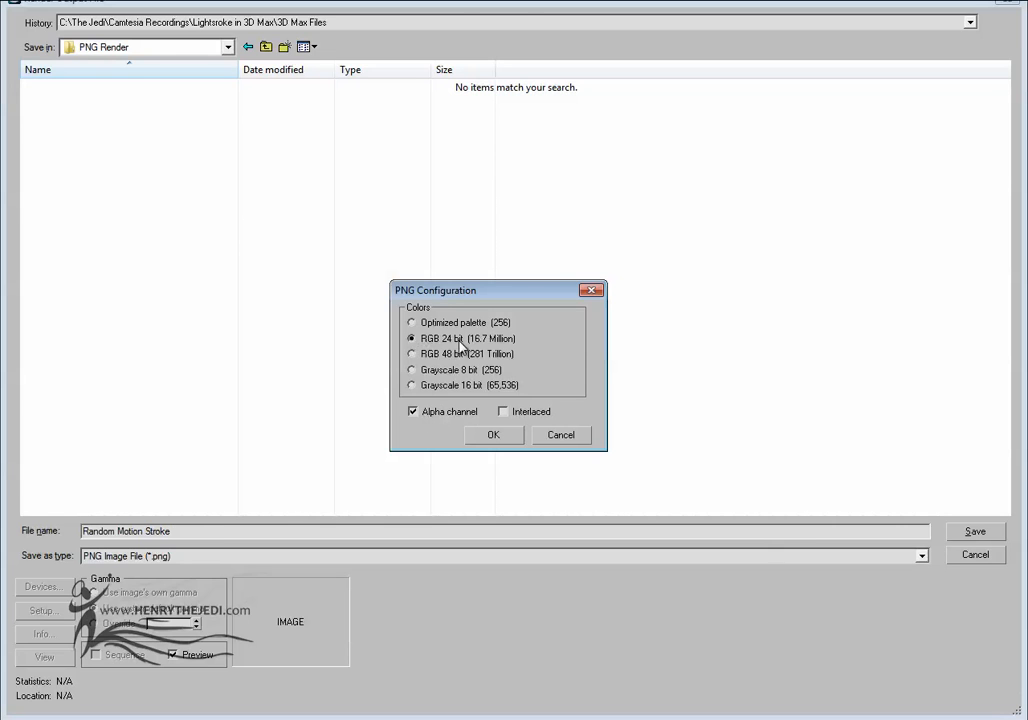
click(492, 436)
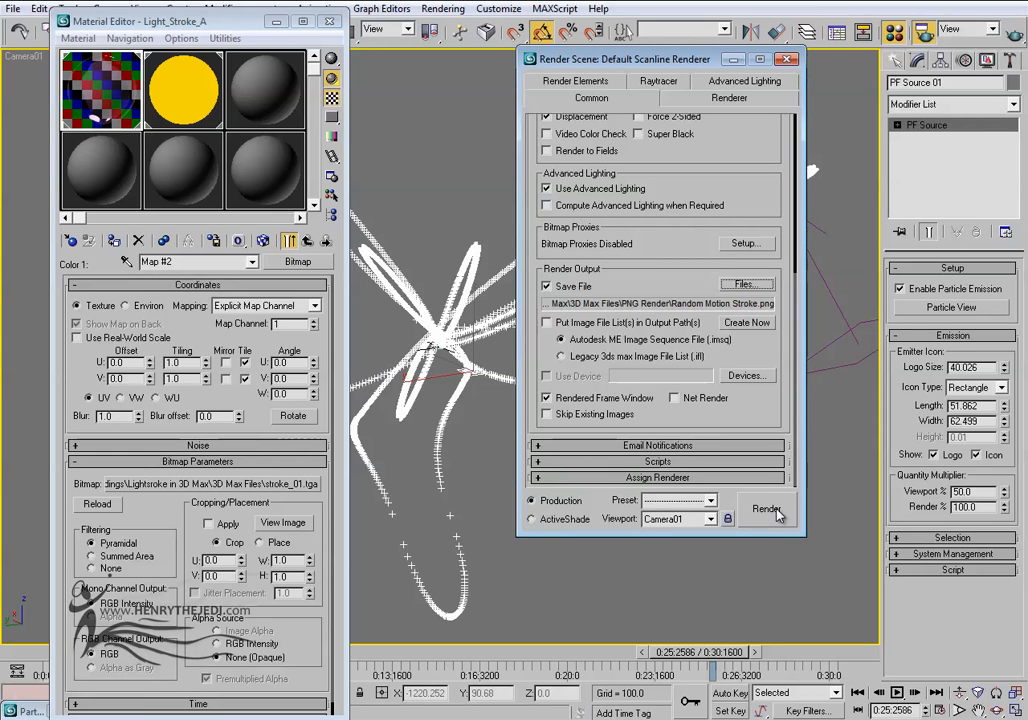
Render the animation from Camera01 and enlarge the progress window to show the render settings.
click(766, 509)
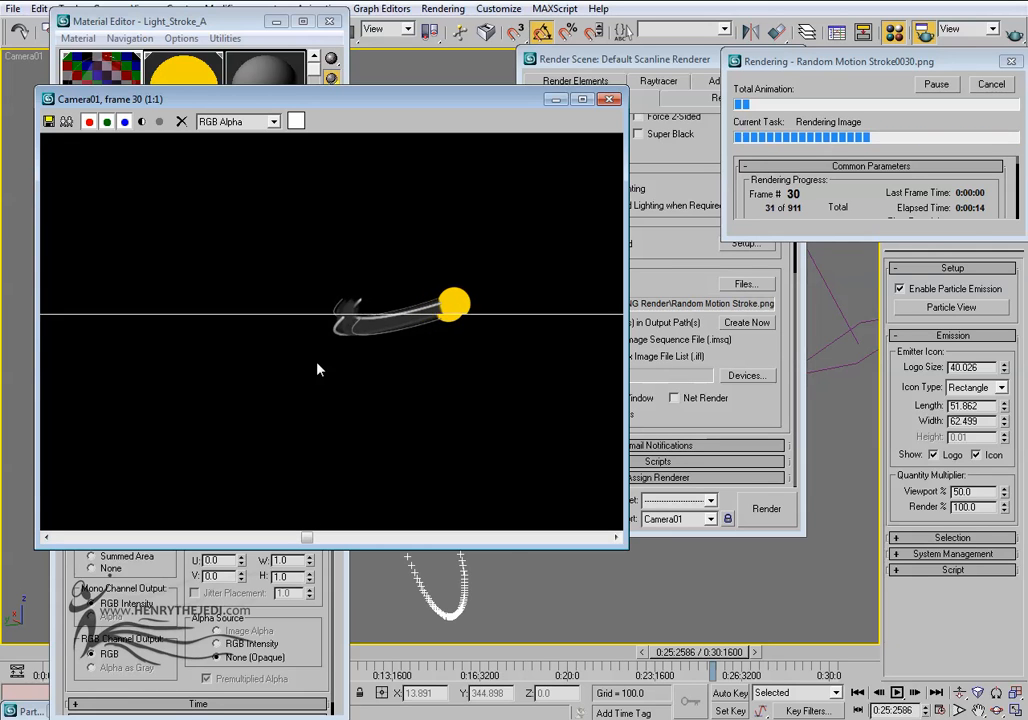
drag(803, 240, 804, 392)
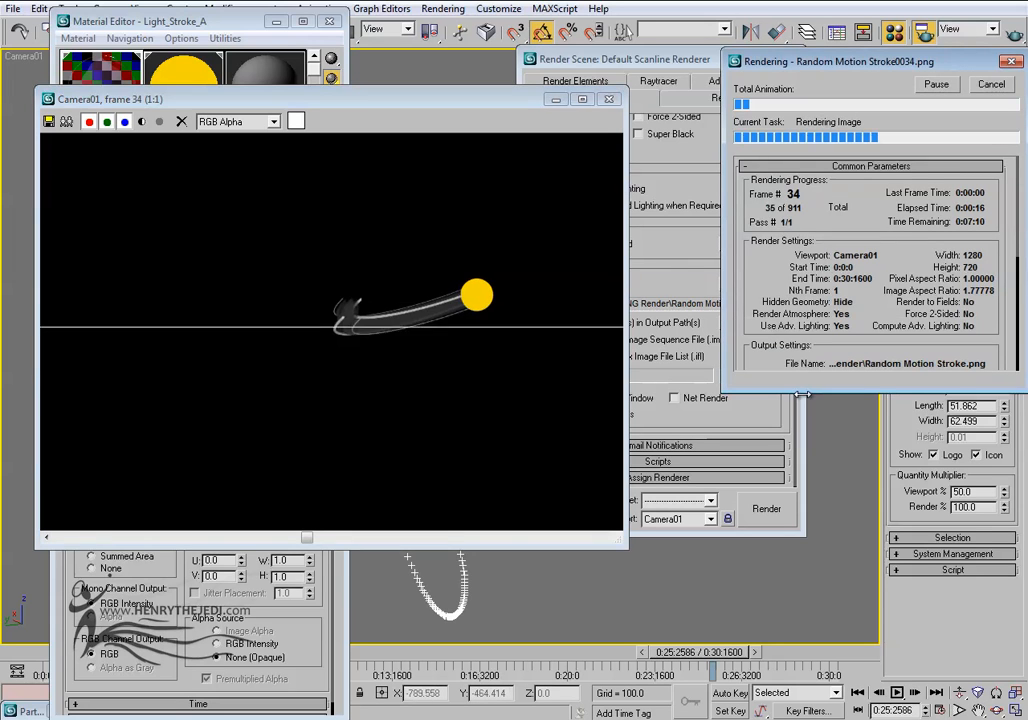
click(494, 306)
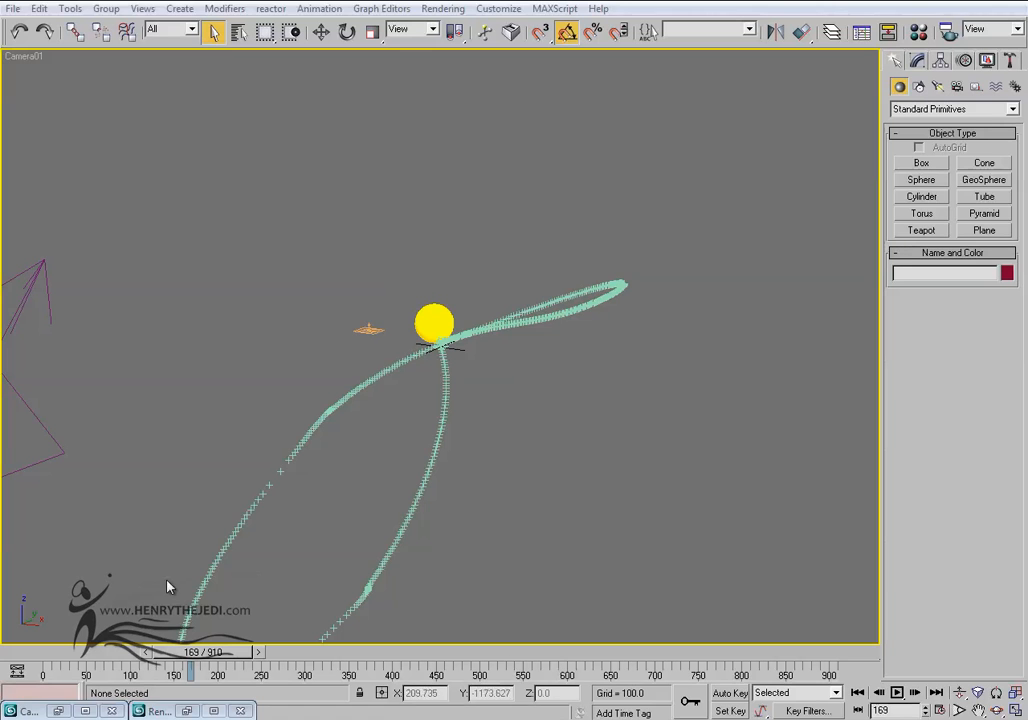
Test-render the light stroke at frame 186 from Camera01, inspect it and minimize the render window.
mouse_move(190, 662)
mouse_down()
mouse_move(170, 662)
mouse_move(205, 664)
mouse_up()
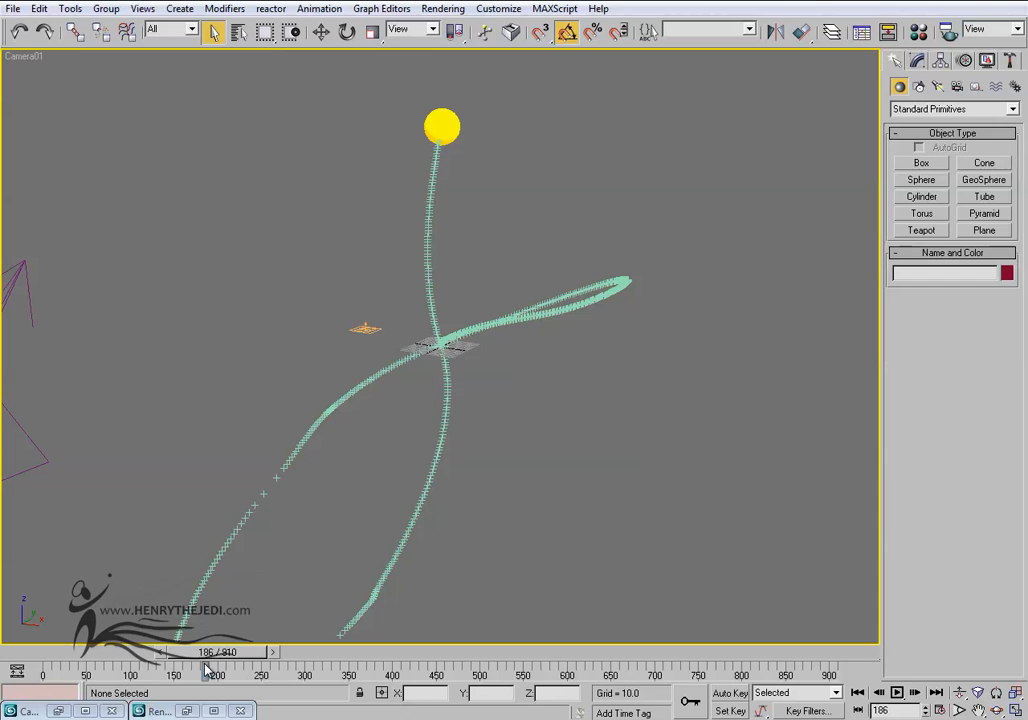
key(shift+q)
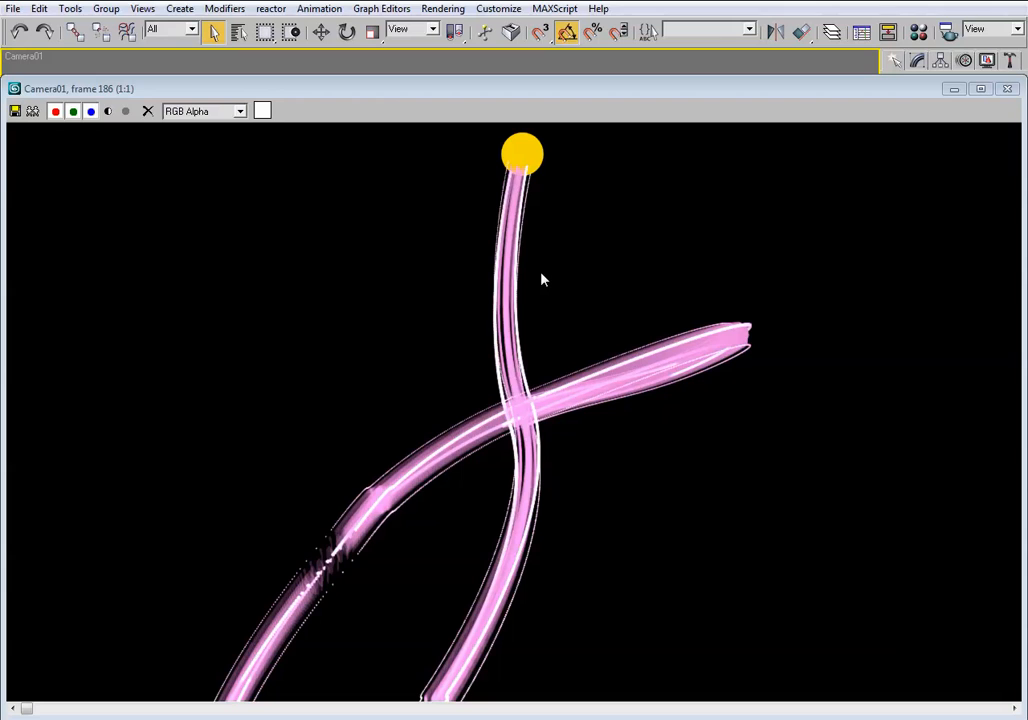
click(954, 90)
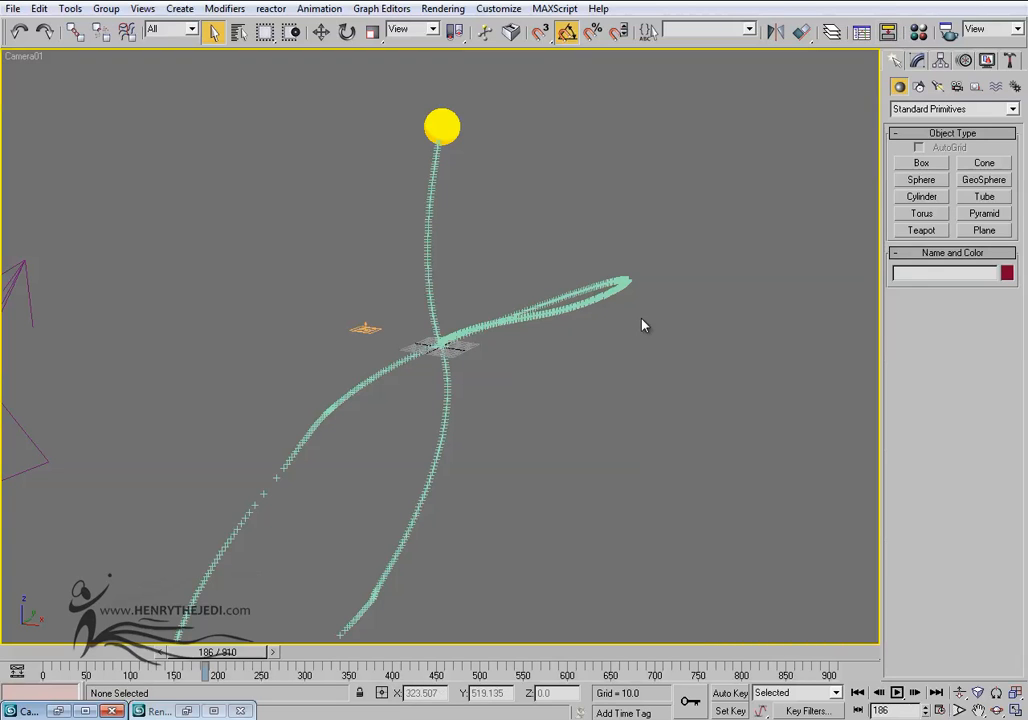
Move to about 0:5:4160 and create a second PF Source about 251 long and 227 wide beside the existing strokes.
mouse_move(218, 652)
mouse_down()
mouse_move(87, 657)
mouse_move(214, 667)
mouse_up()
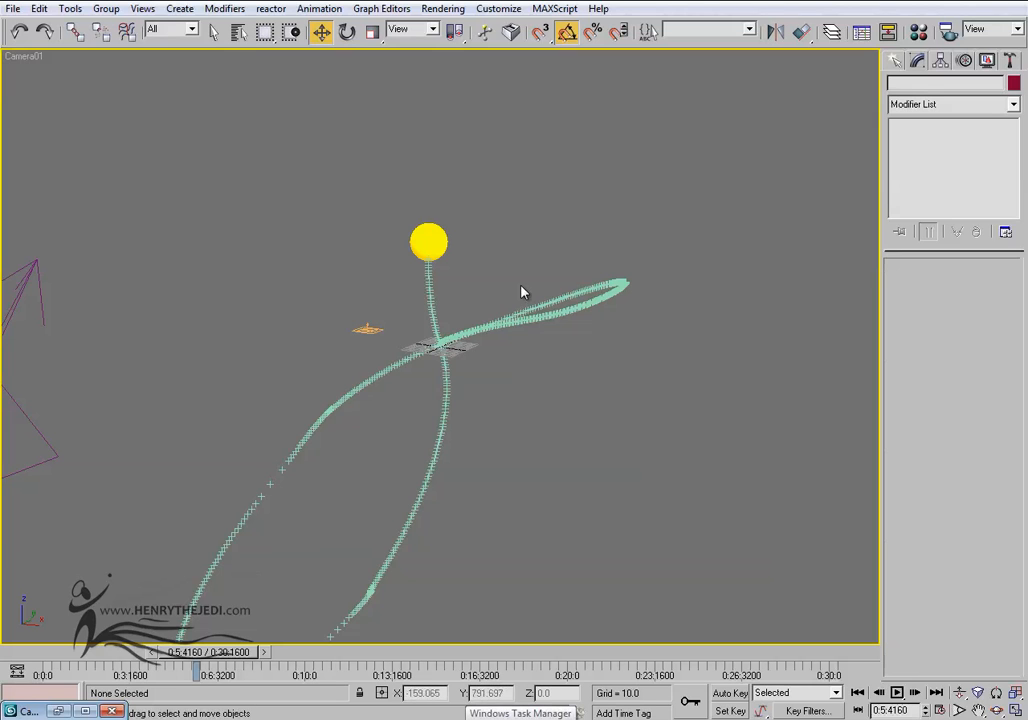
click(896, 60)
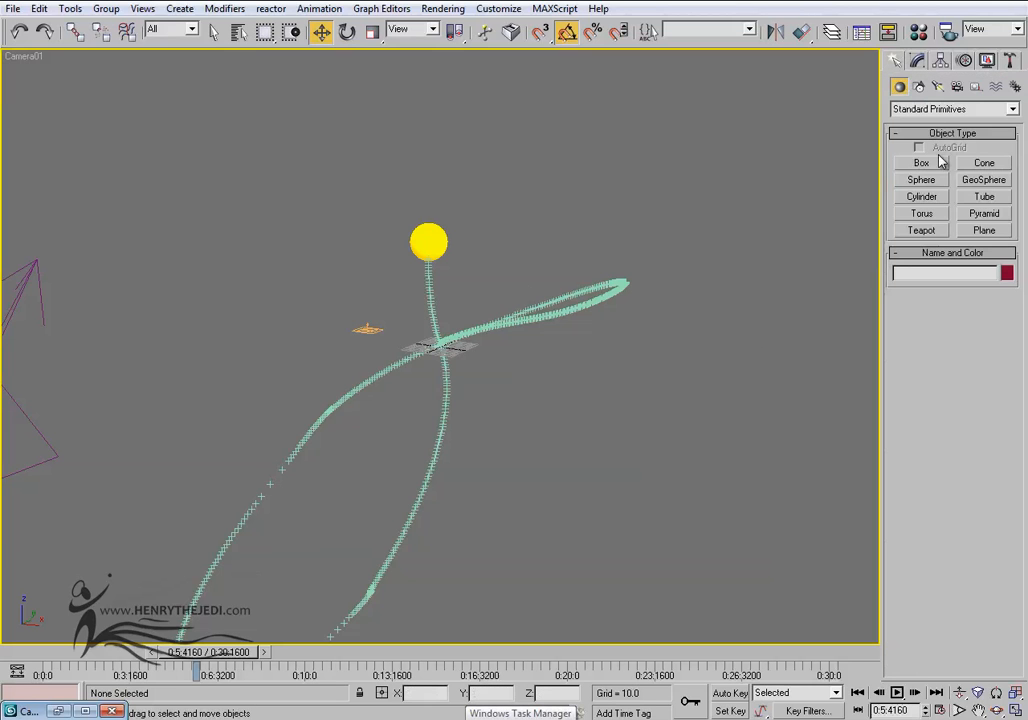
click(929, 110)
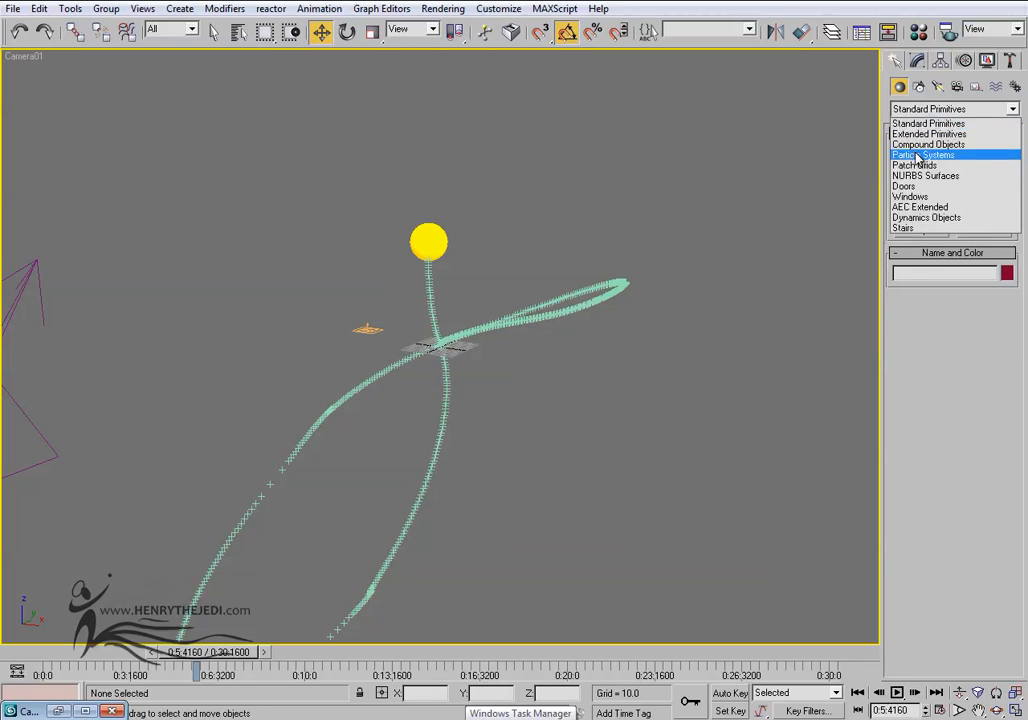
click(925, 145)
click(921, 163)
drag(546, 370, 640, 390)
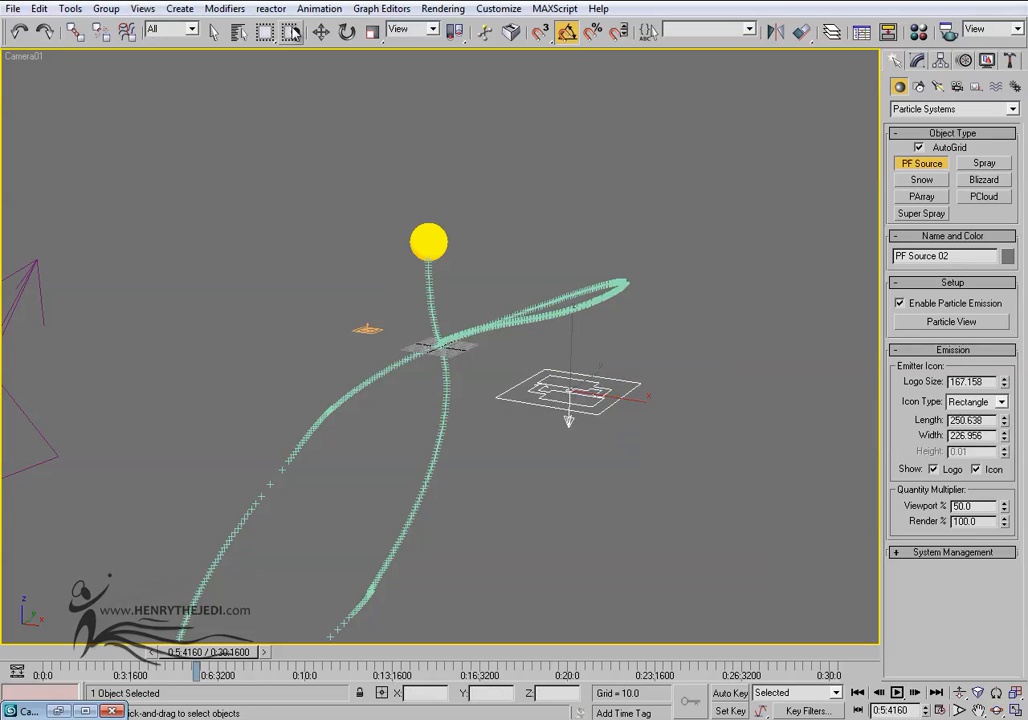
Rotate the new particle source to emit upward and scrub to about 0:1:4329 to check its particles.
click(347, 32)
drag(559, 358, 509, 489)
drag(30, 652, 93, 658)
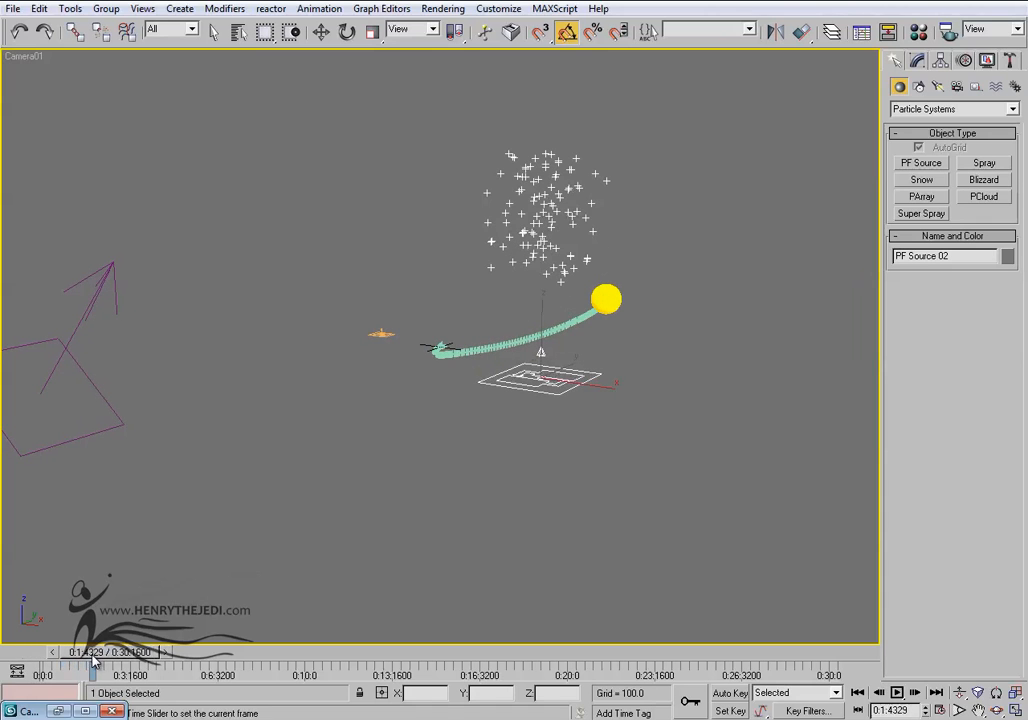
Open Particle View for the second particle source and switch its Birth operator to emit by rate.
key(e)
click(919, 62)
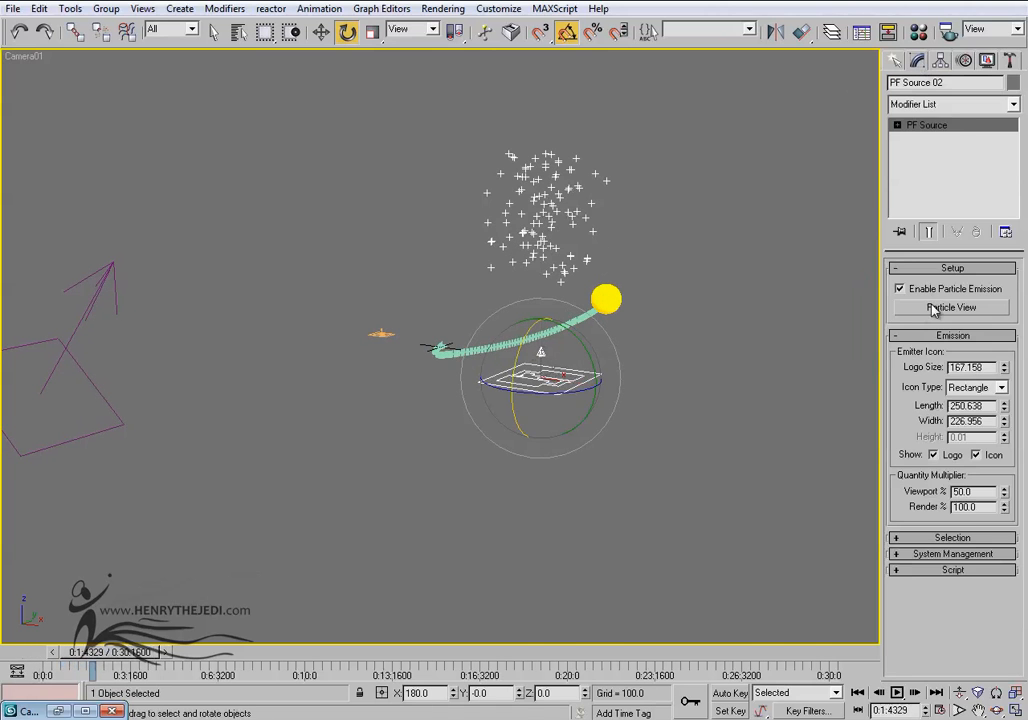
click(903, 305)
middle_drag(741, 331, 678, 312)
click(720, 265)
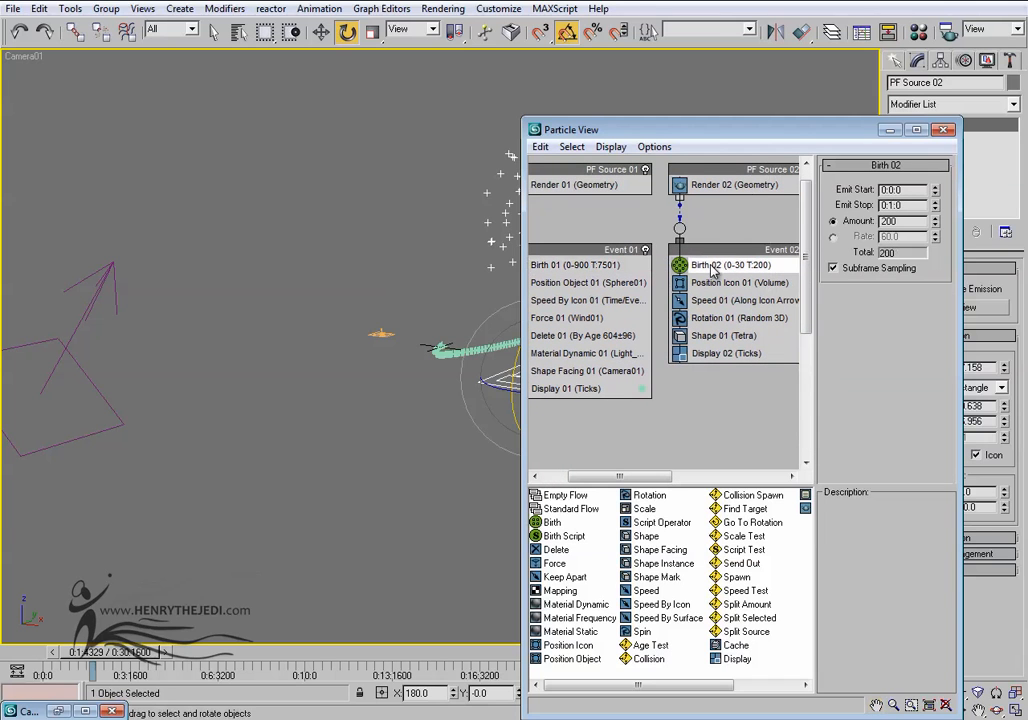
click(833, 237)
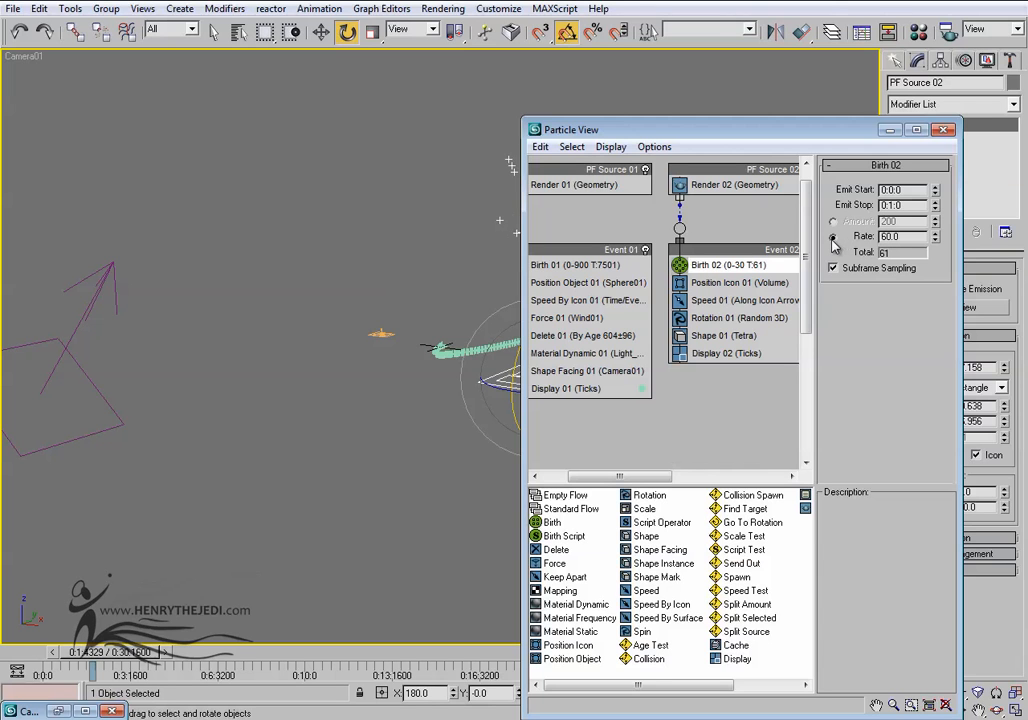
Check the first source's Birth settings and set the second source's Emit Stop to 0:30:0.
drag(638, 133, 665, 232)
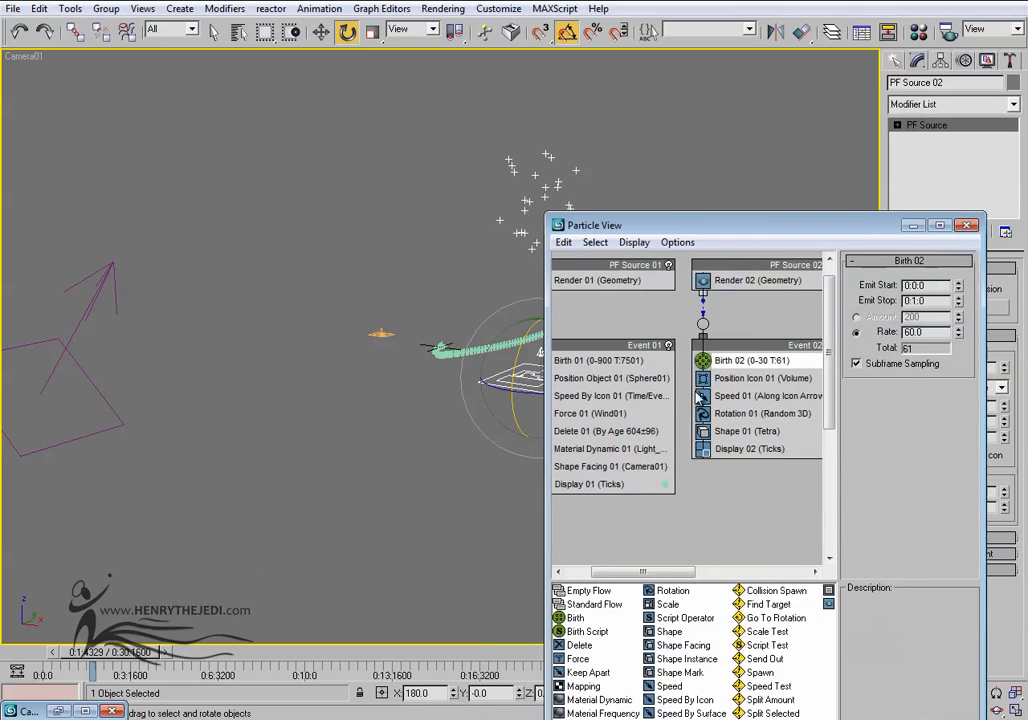
middle_drag(720, 392, 749, 396)
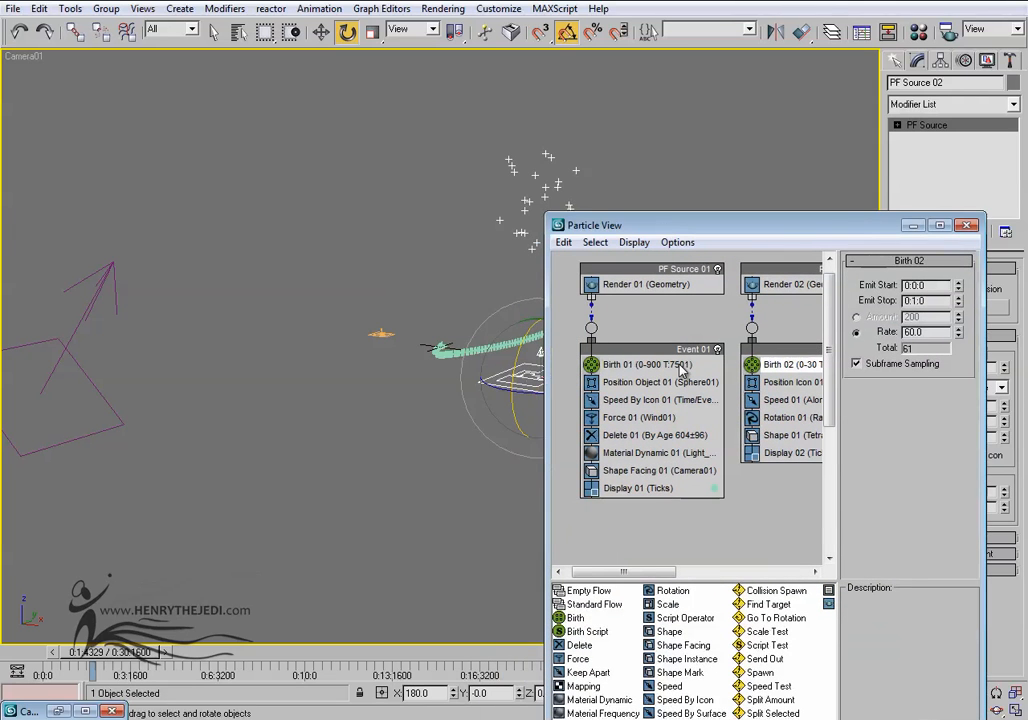
click(680, 366)
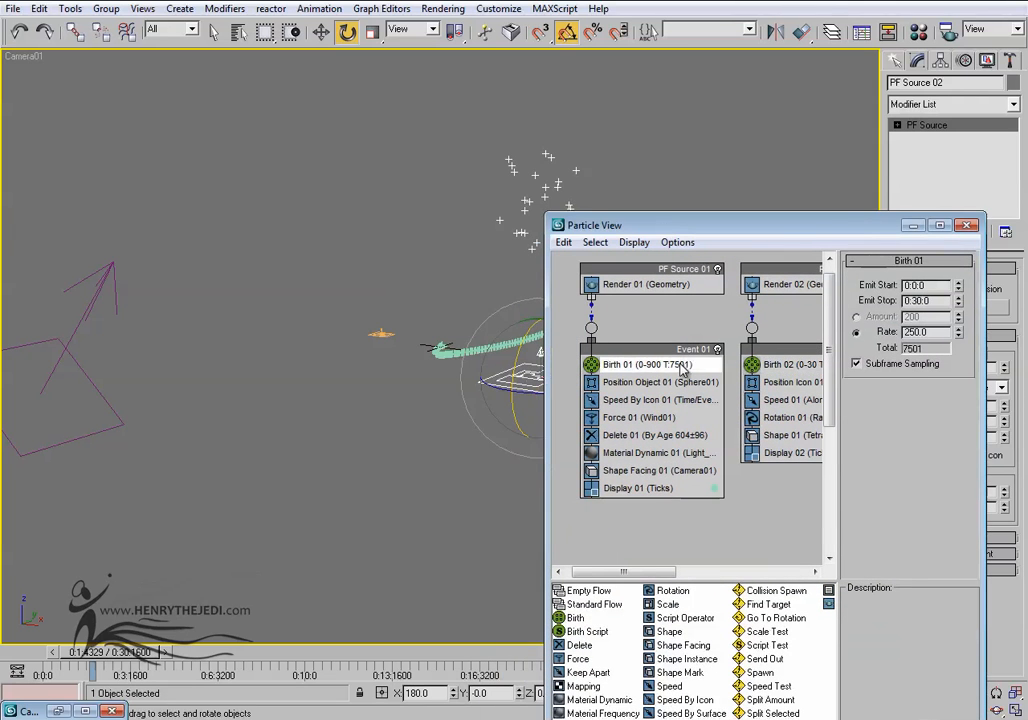
click(782, 366)
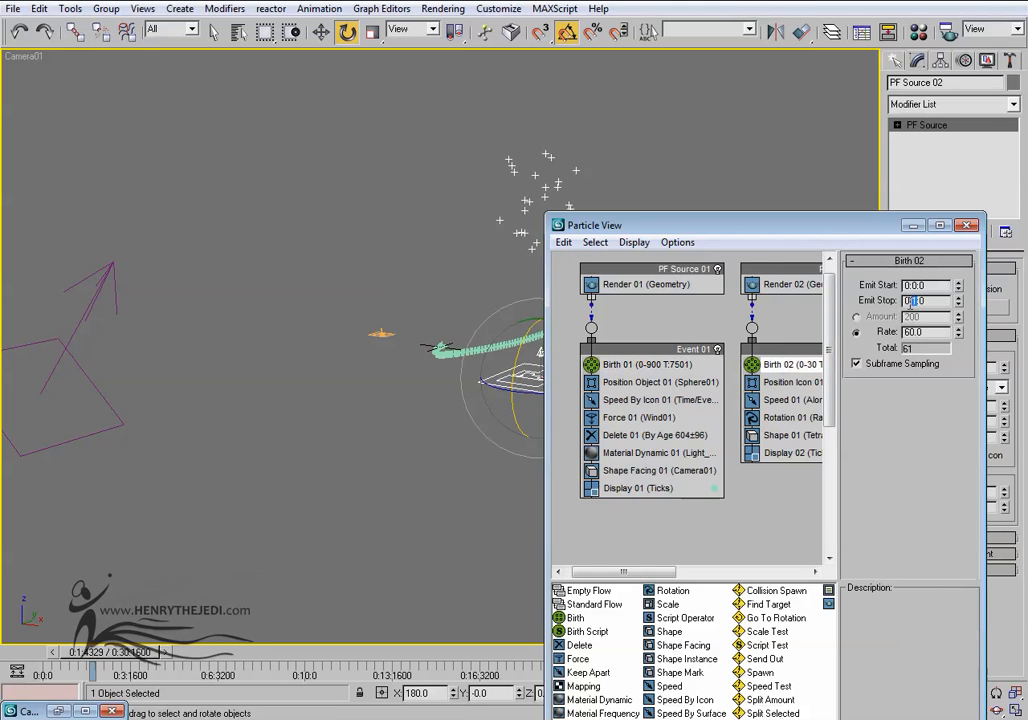
key(Return)
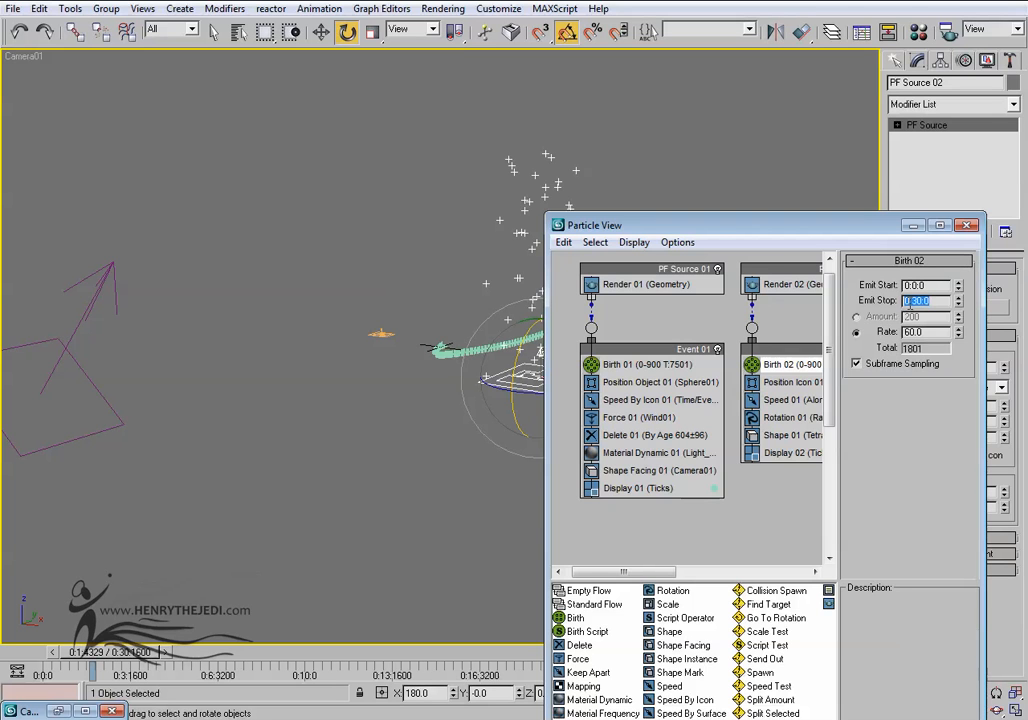
Try Emit Start values of 0:5:0 and 0:1:0 for the second source while scrubbing the timeline, and reset the start to 0:0:0.
drag(797, 232, 801, 368)
click(918, 423)
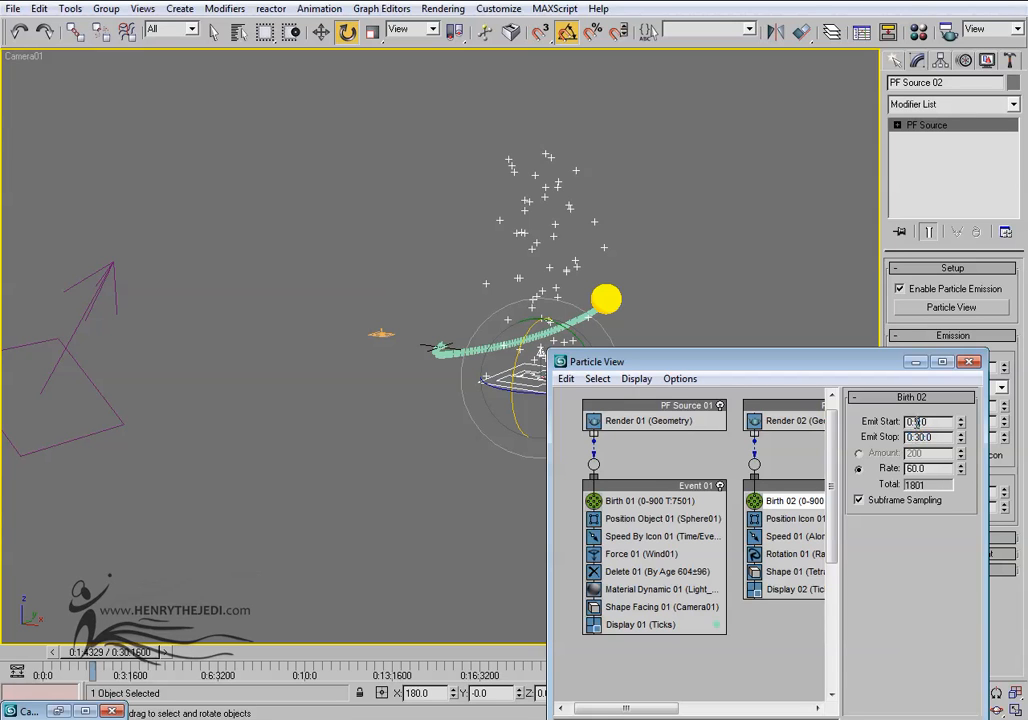
key(Return)
drag(19, 656, 80, 660)
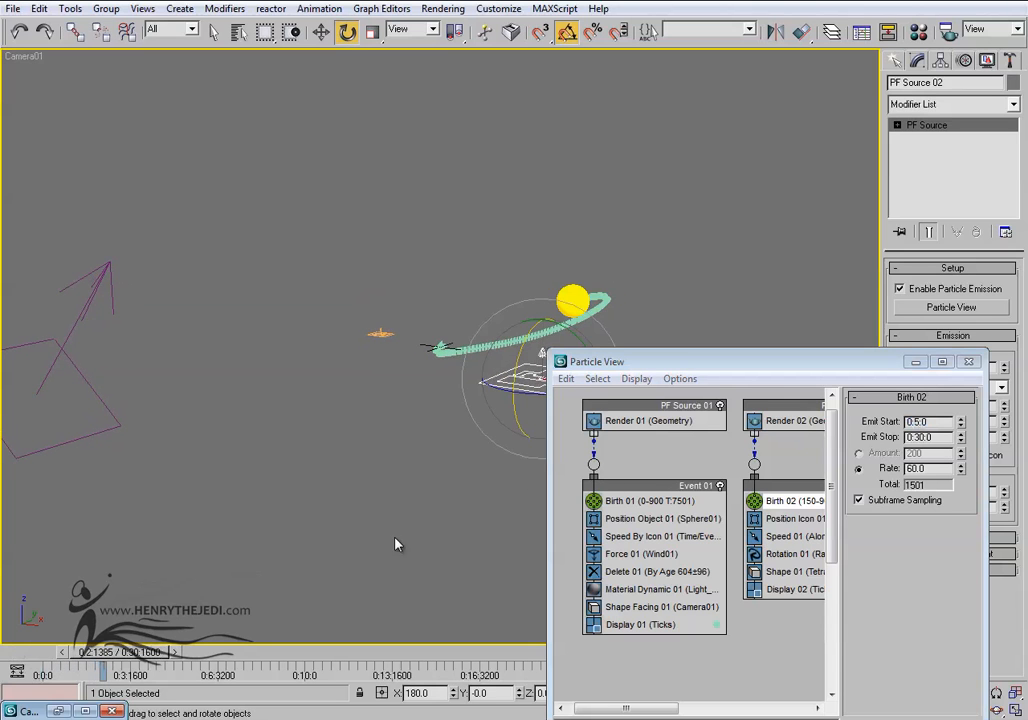
click(914, 423)
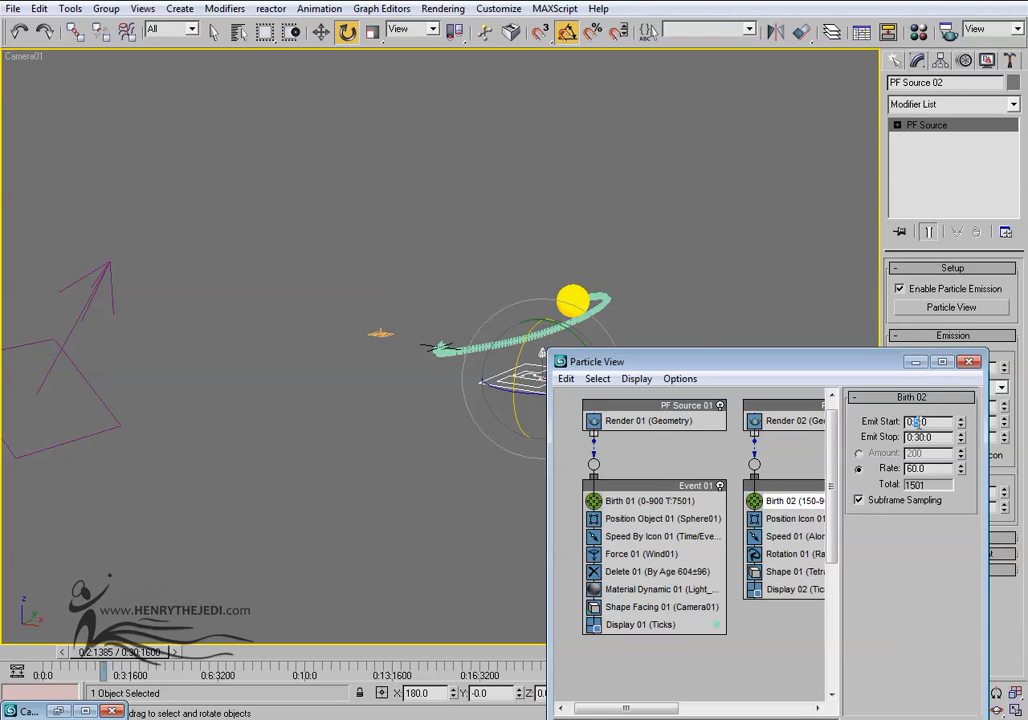
text(1)
key(Return)
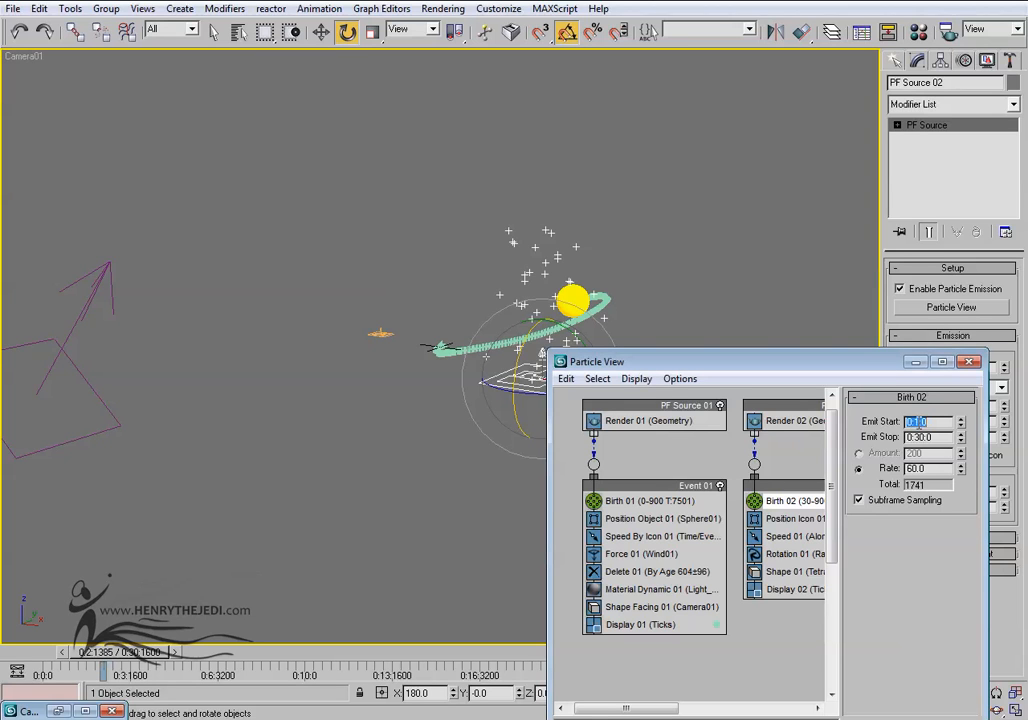
drag(15, 657, 69, 657)
key(e)
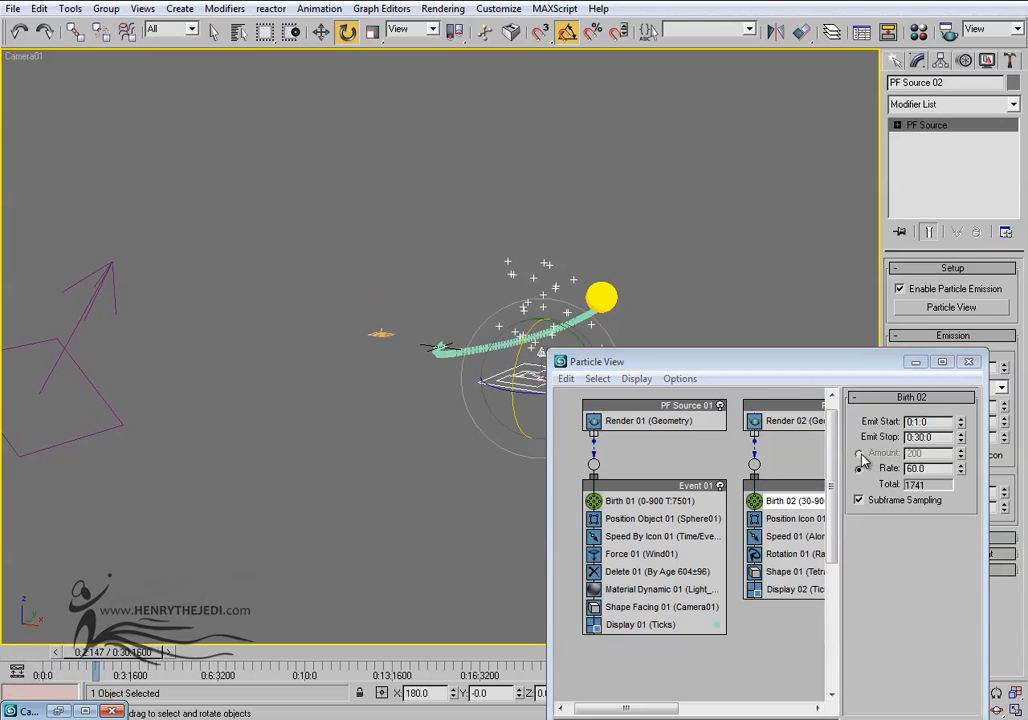
click(961, 426)
Replace the Position Icon operator in Event 02 with a Position Object operator.
middle_drag(714, 510, 660, 475)
click(636, 485)
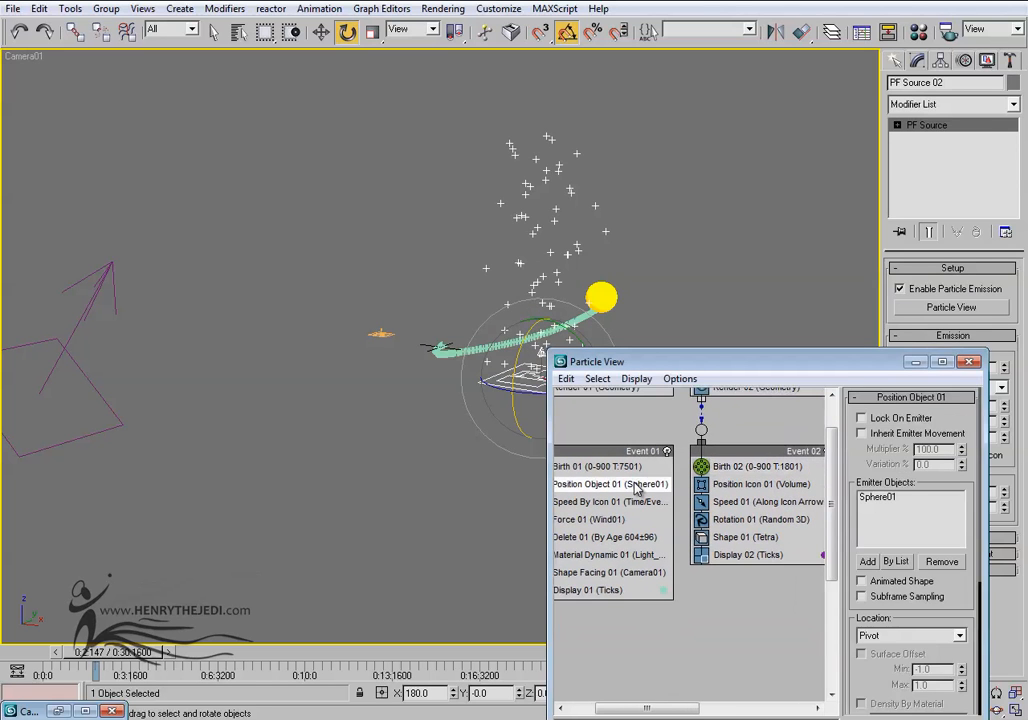
click(730, 485)
drag(740, 362, 705, 146)
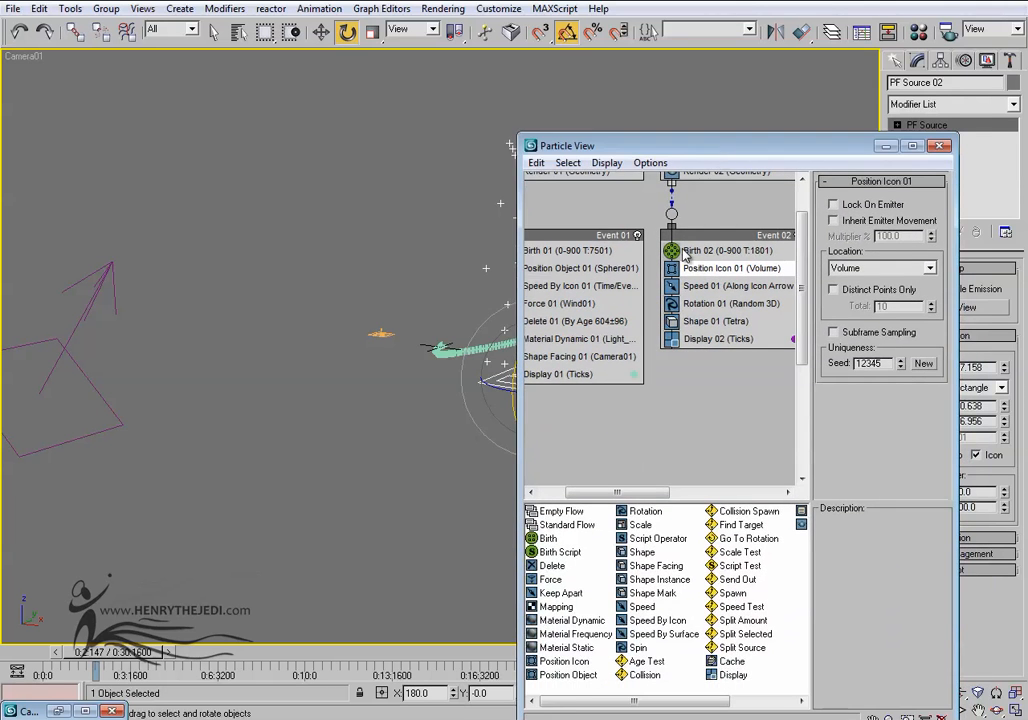
drag(568, 675, 708, 274)
click(725, 268)
drag(730, 147, 713, 418)
Assign Sphere01 as the emitter object of Event 02's Position Object operator and scrub to about 0:2:1540.
click(845, 617)
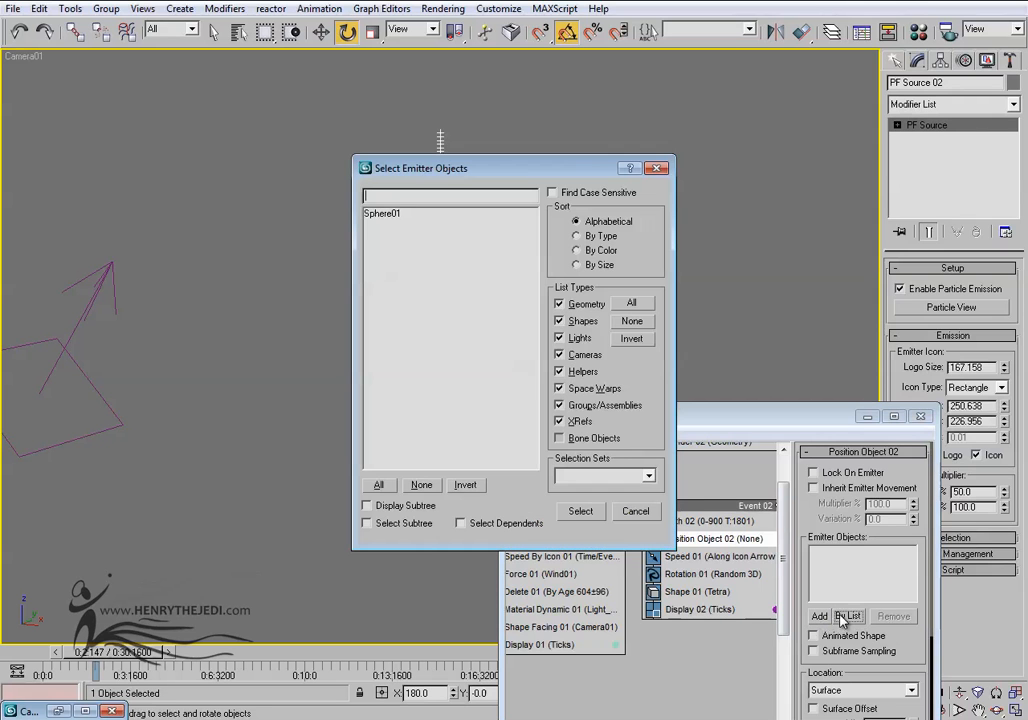
double_click(376, 215)
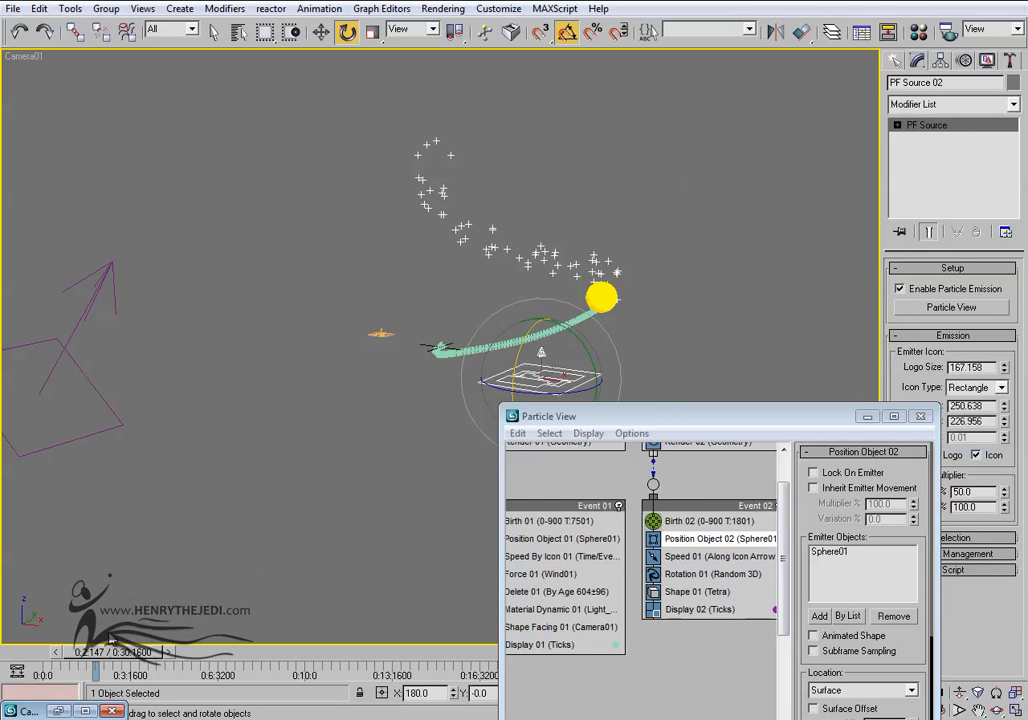
drag(80, 652, 172, 630)
key(e)
Give Event 02's Speed operator a variation of about 108 and a divergence of 62.
drag(815, 423, 818, 249)
click(708, 395)
drag(746, 245, 800, 402)
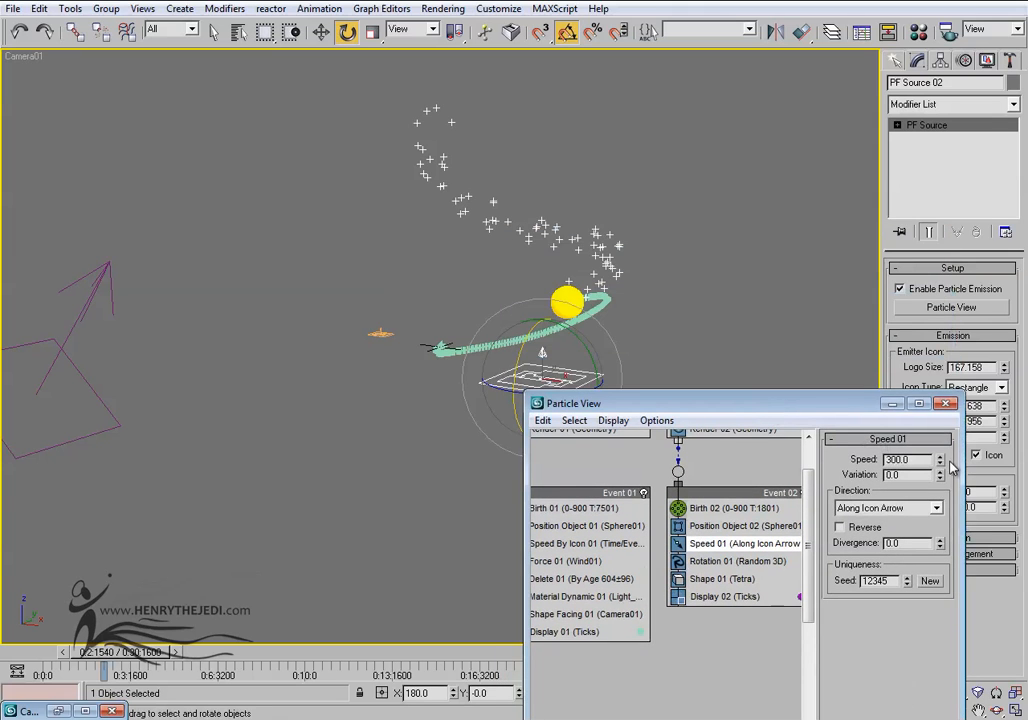
drag(940, 479, 1027, 432)
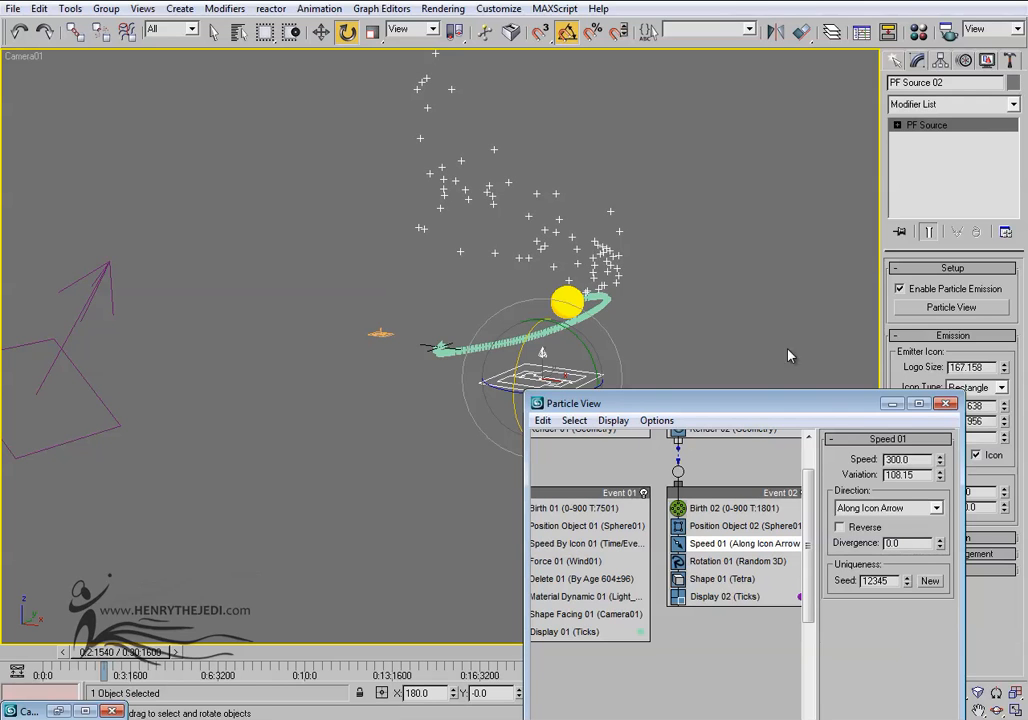
drag(940, 543, 930, 441)
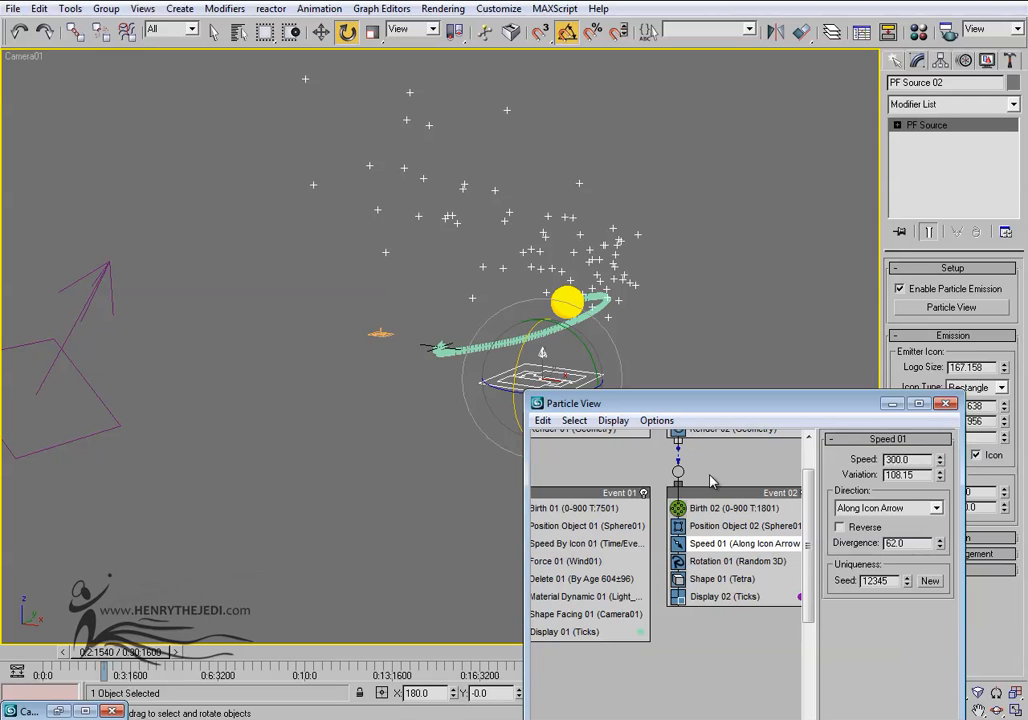
Review the second source's Birth settings and play the animation from about 0:0:1856 to examine the particle spread.
click(718, 510)
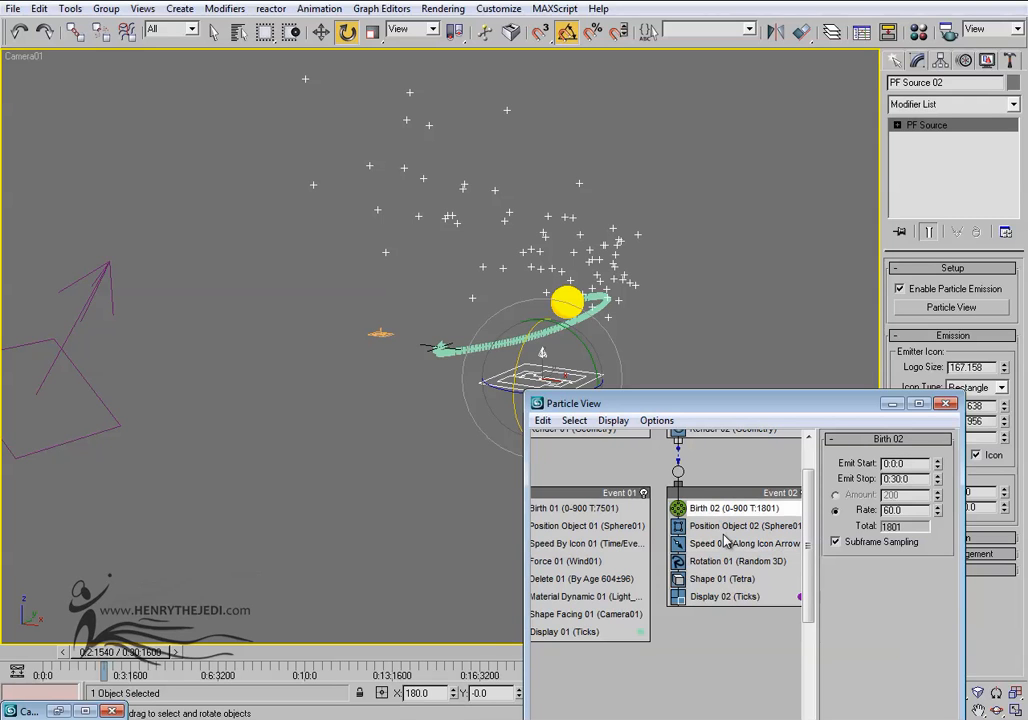
drag(80, 660, 35, 648)
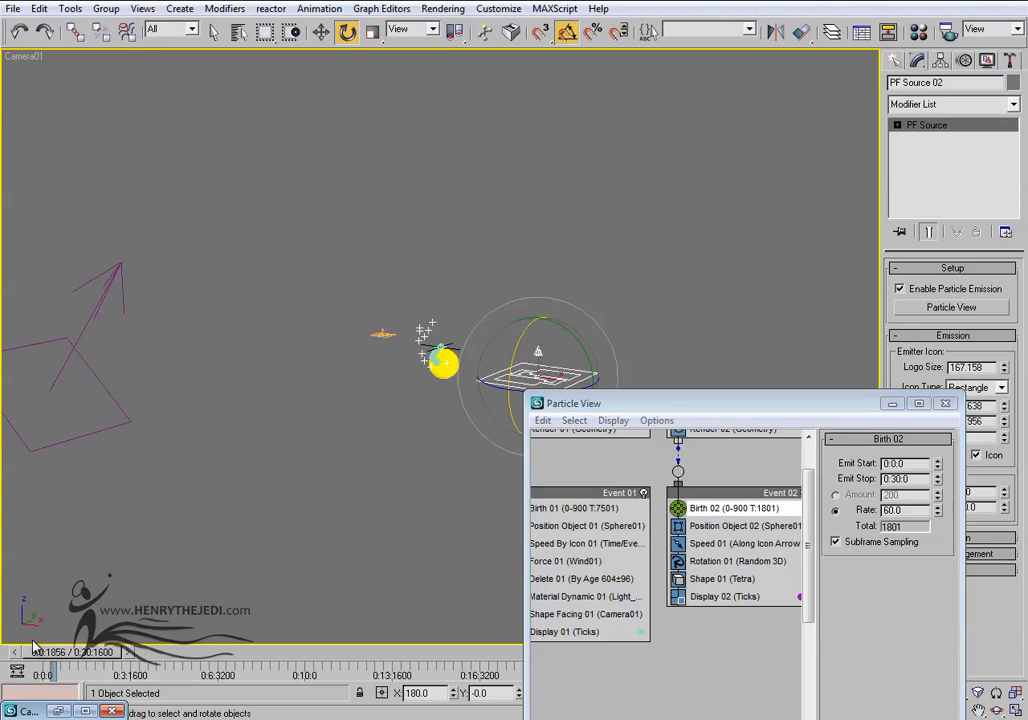
key(slash)
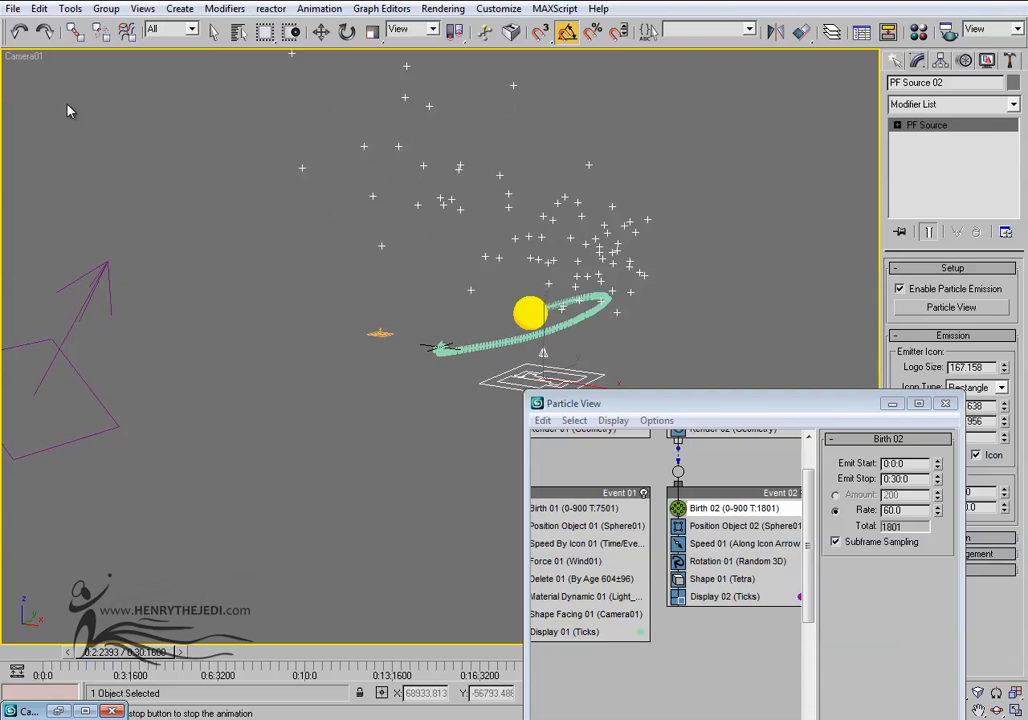
key(e)
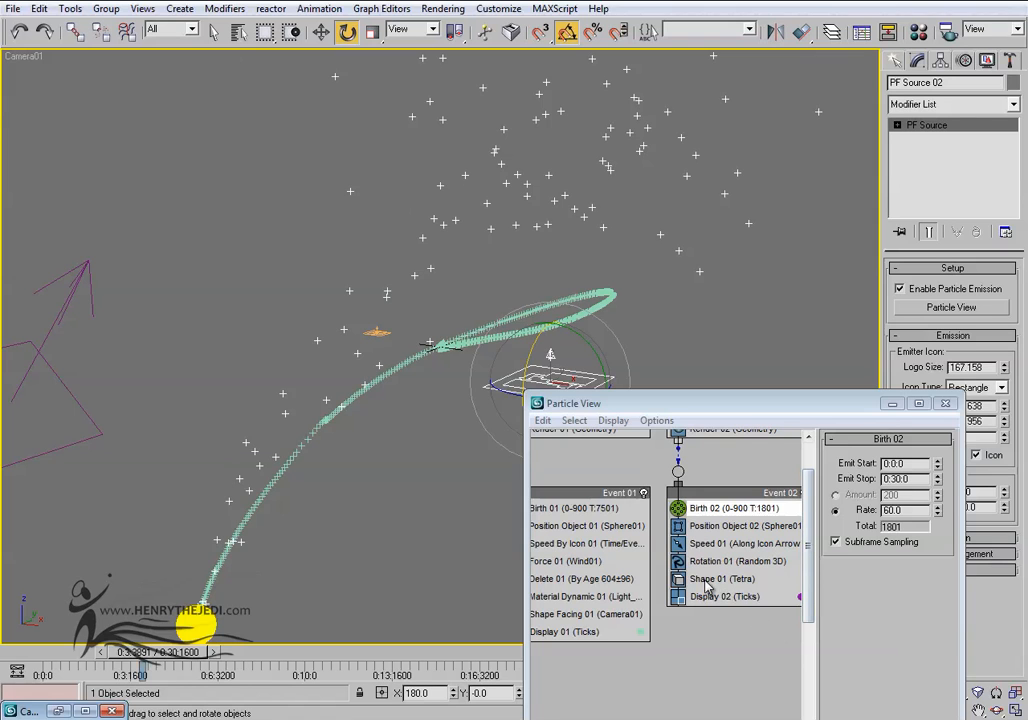
Set the second source's particle speed to 100 and play the animation from about 0:1:2626 to about 0:5:1781.
click(710, 546)
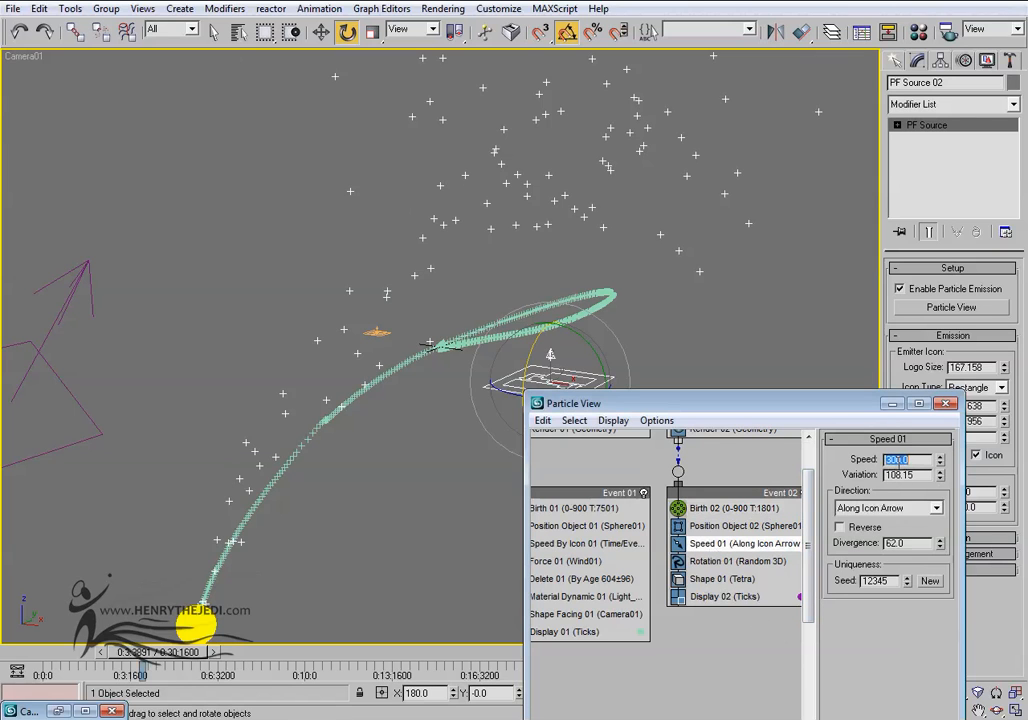
key(Return)
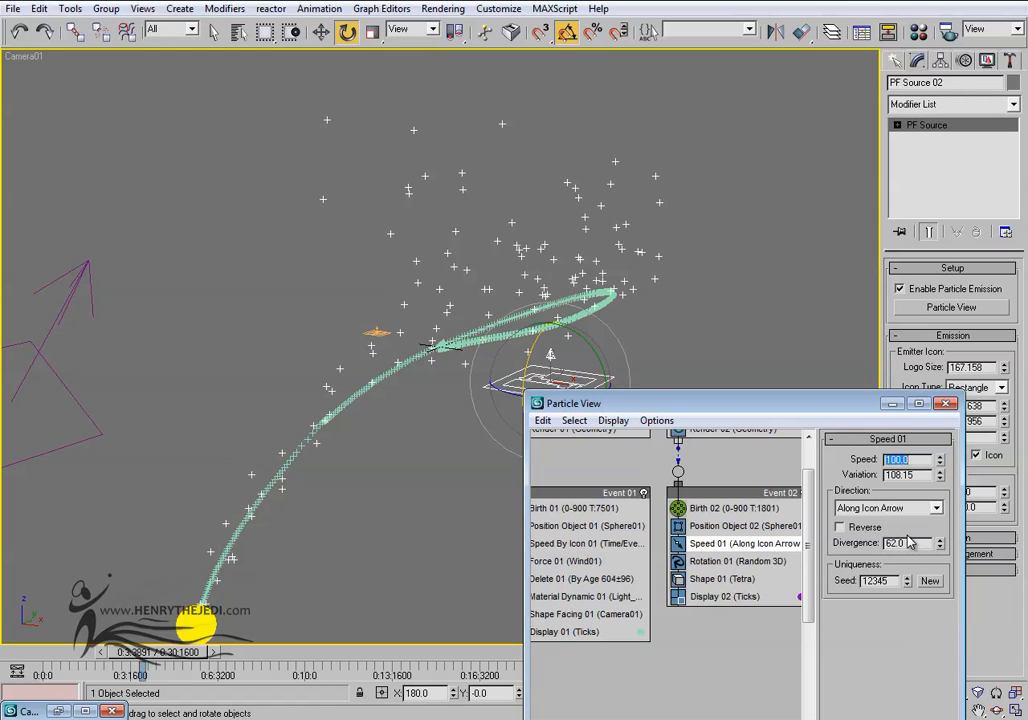
drag(22, 664, 65, 662)
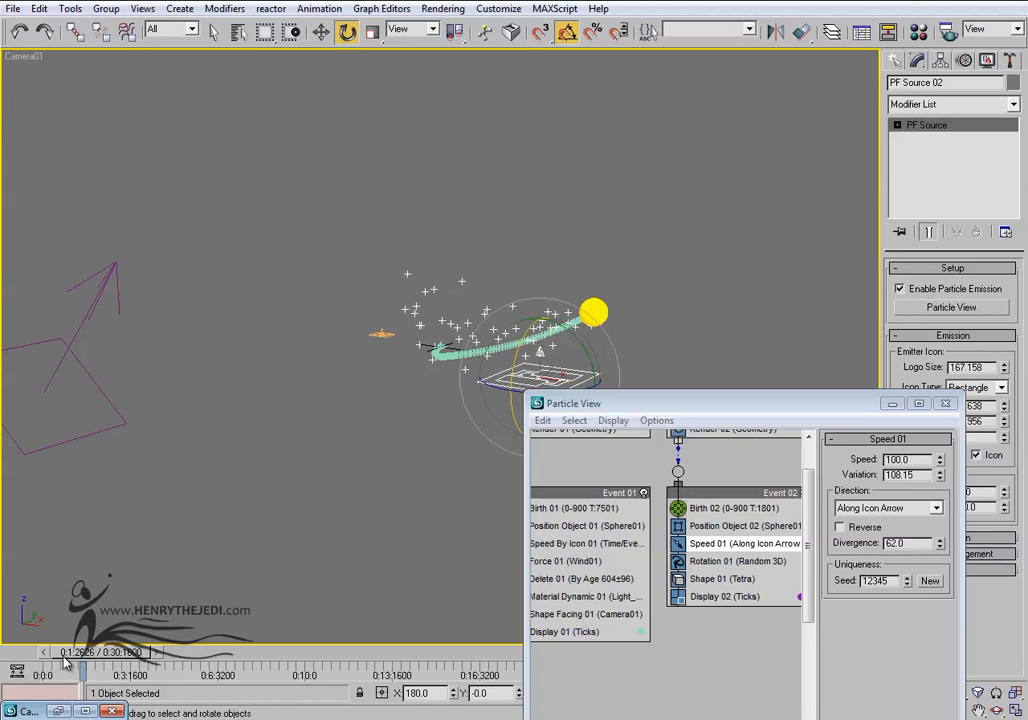
key(slash)
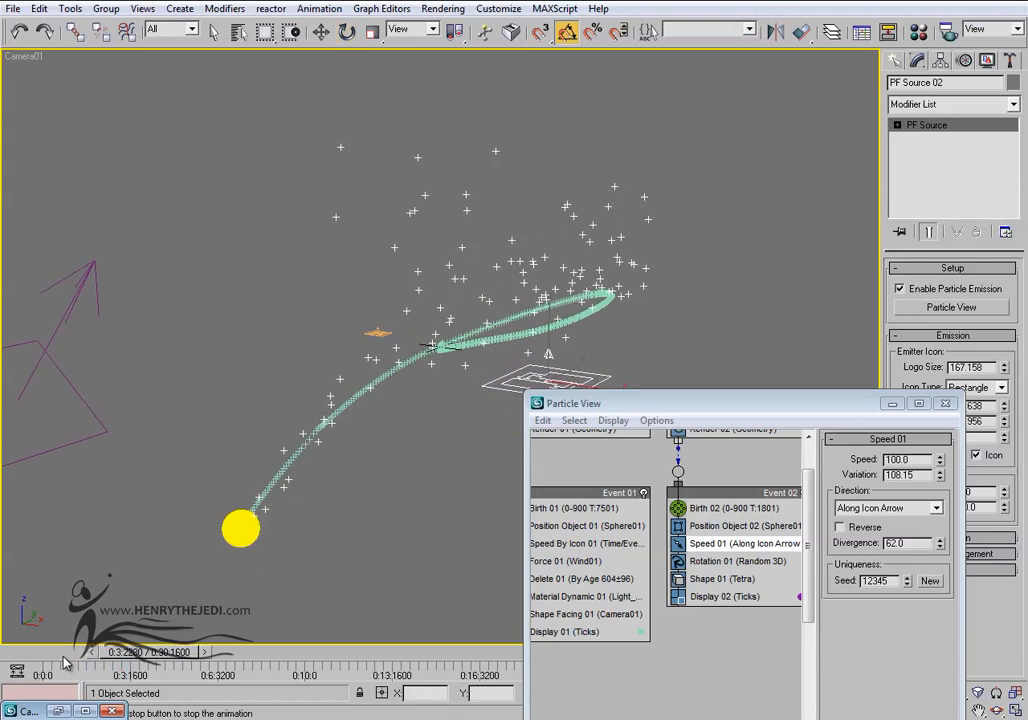
key(e)
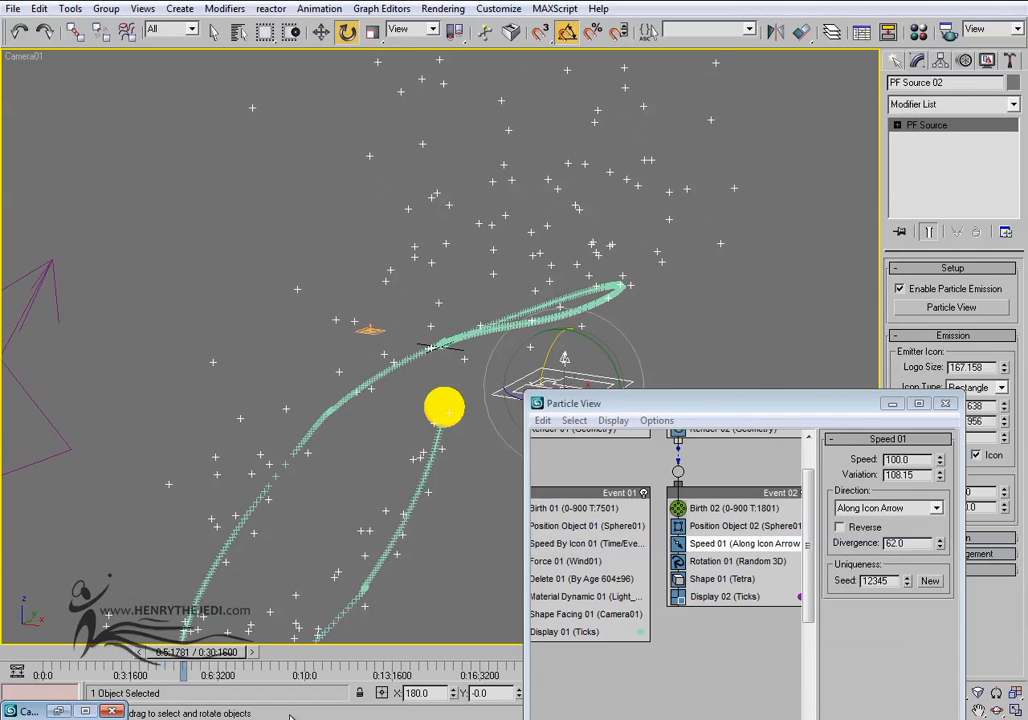
Delete the Rotation operator from Event 02 and change its particle shape to Sphere.
middle_drag(598, 582, 604, 549)
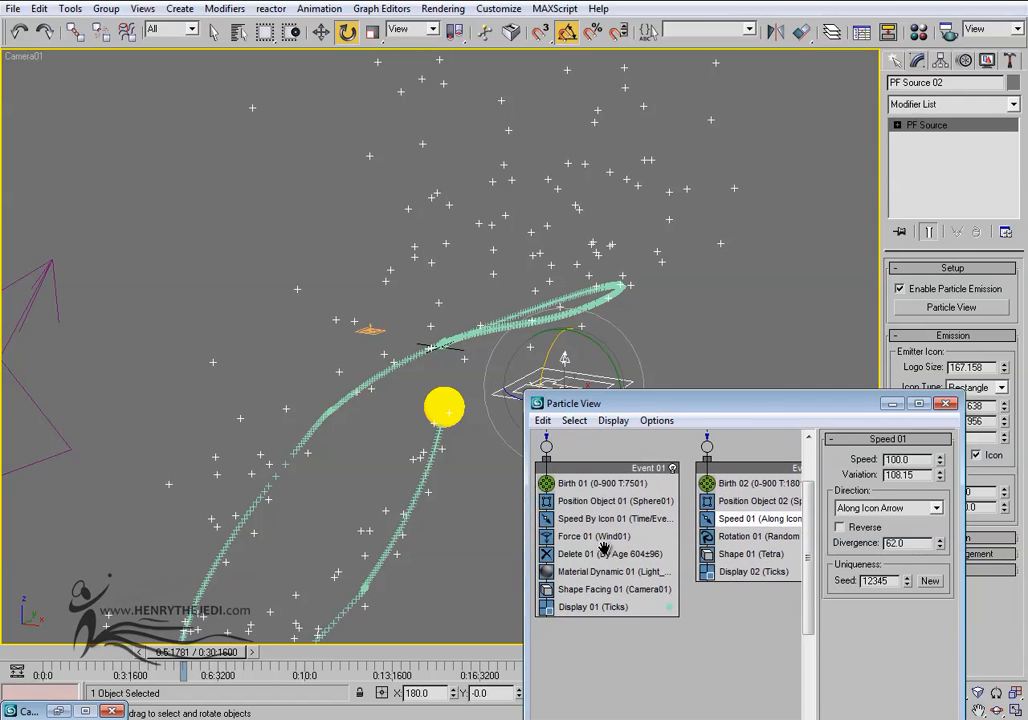
right_click(758, 536)
click(784, 483)
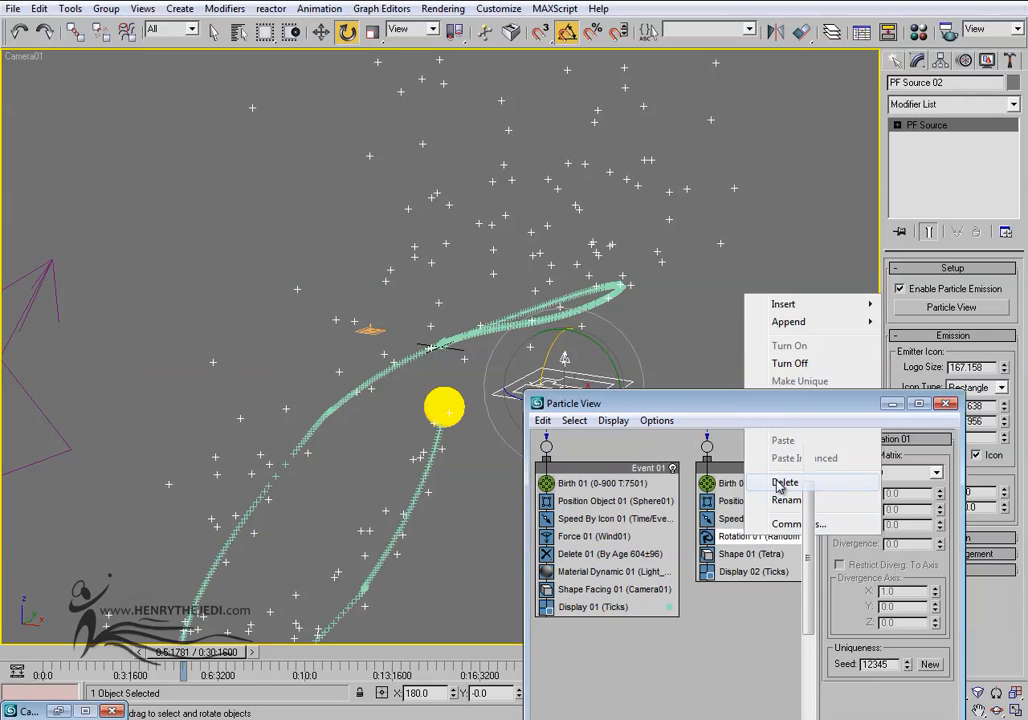
click(750, 536)
click(915, 460)
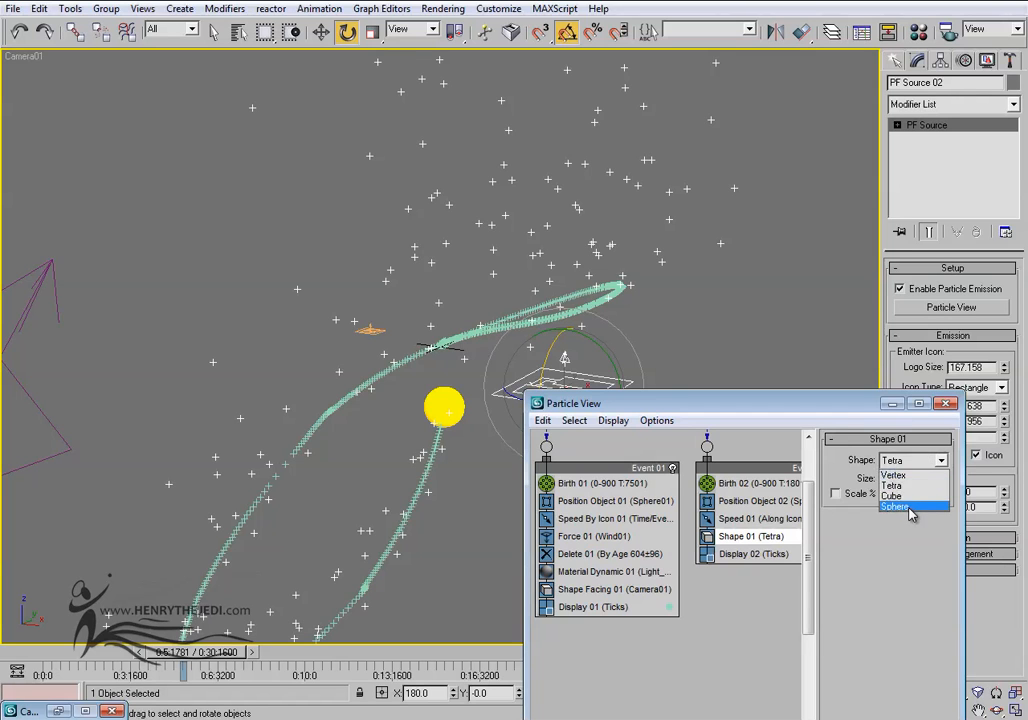
click(909, 507)
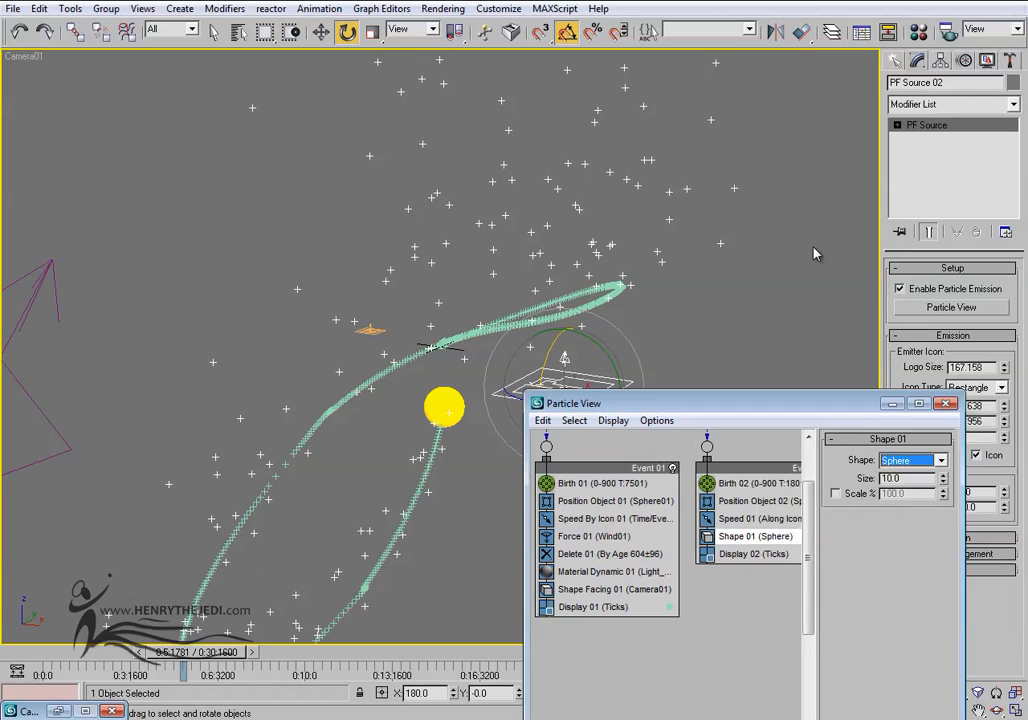
Set Event 02's Display operator type to Geometry and set its sphere shape size to 4.2.
middle_drag(706, 610, 641, 598)
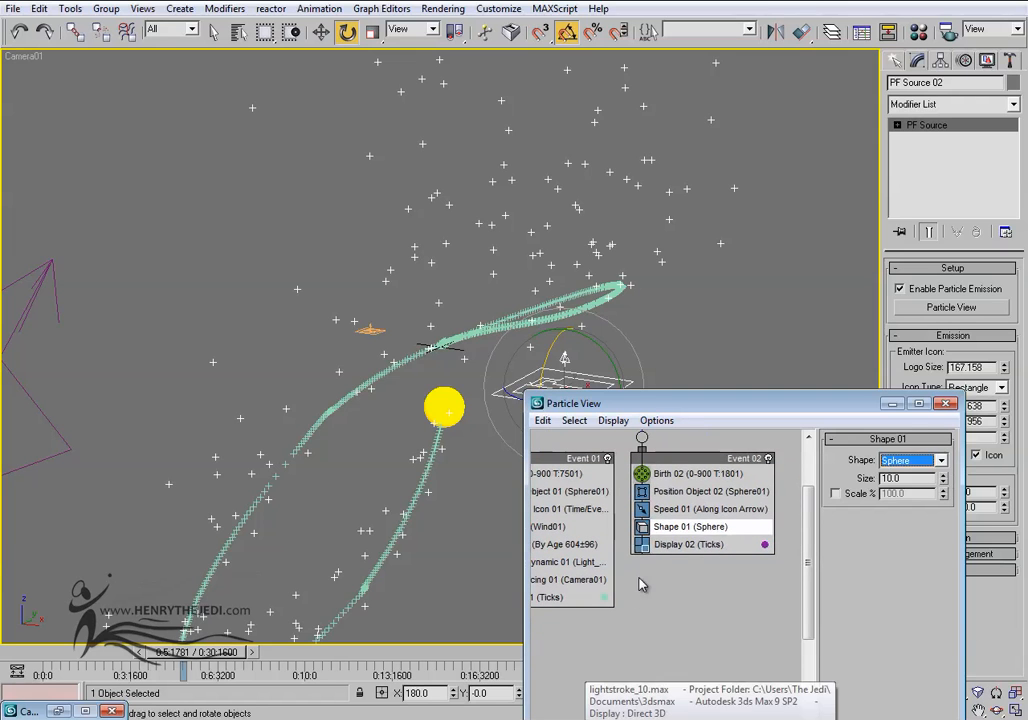
click(721, 545)
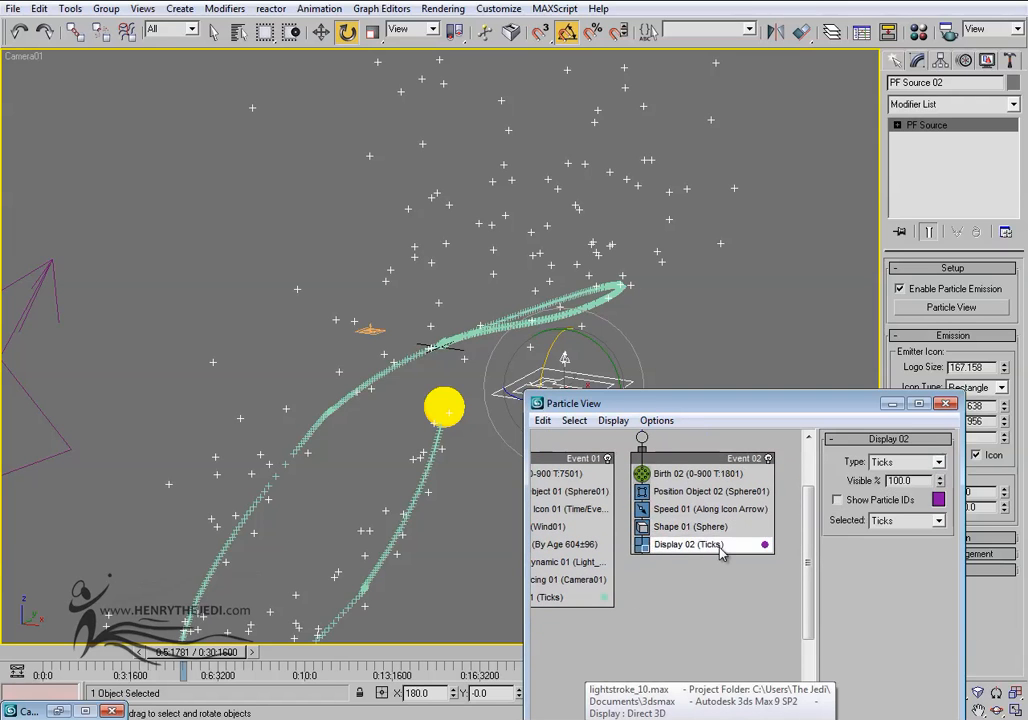
click(905, 462)
click(897, 551)
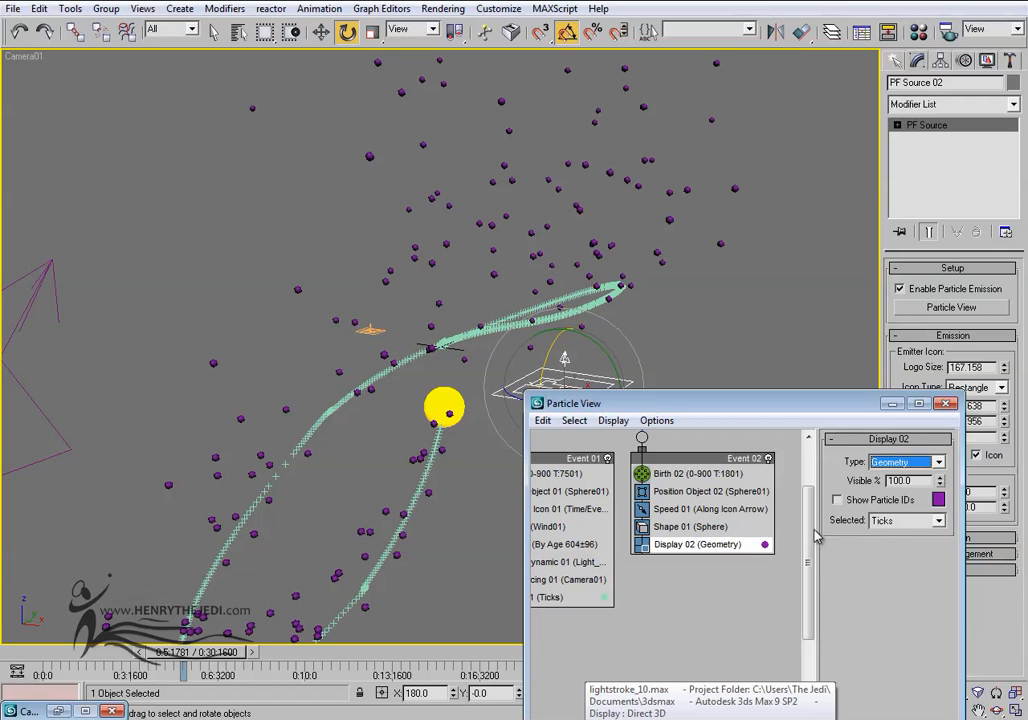
click(690, 526)
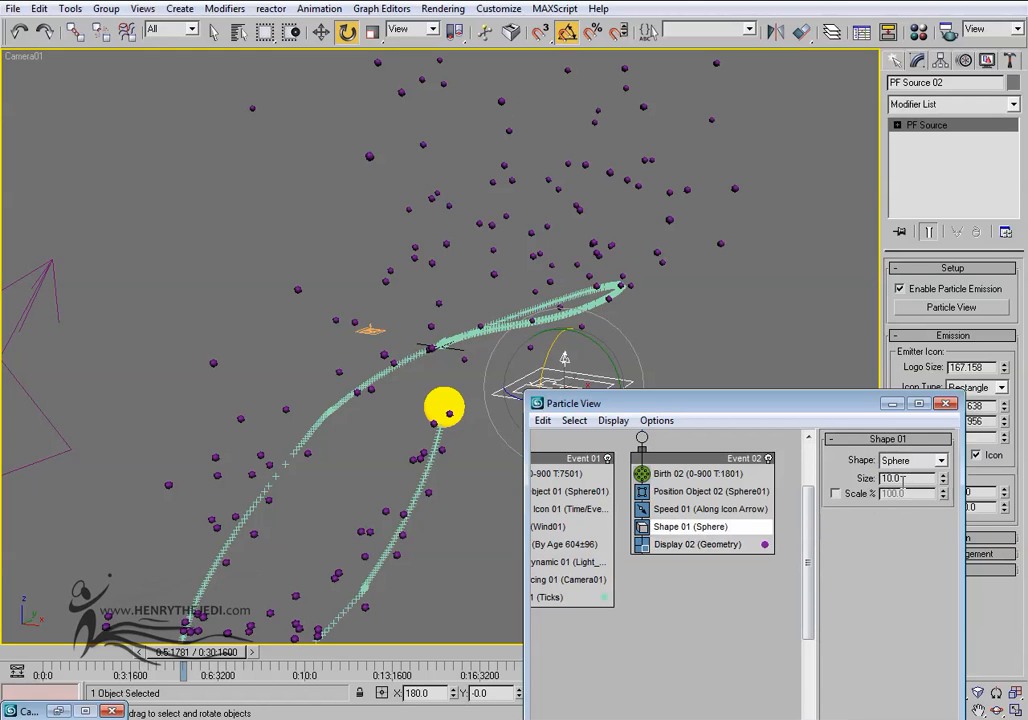
drag(943, 481, 942, 531)
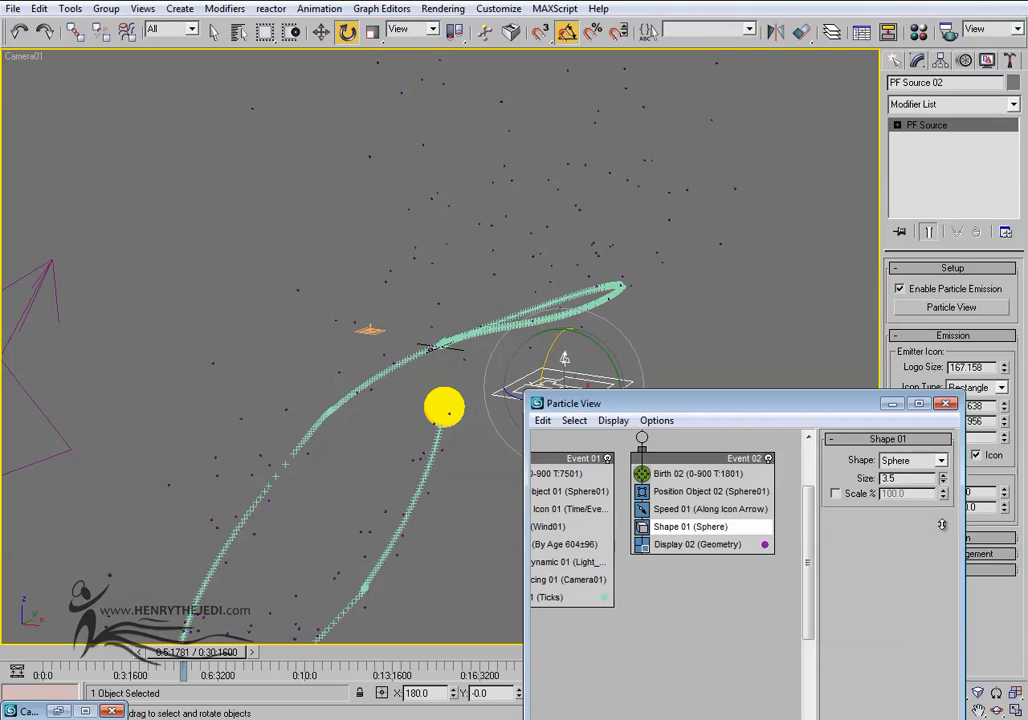
Add a Material Static operator to Event 02 between the Shape and Display operators.
click(700, 544)
drag(730, 418, 721, 119)
click(556, 607)
drag(556, 610, 690, 246)
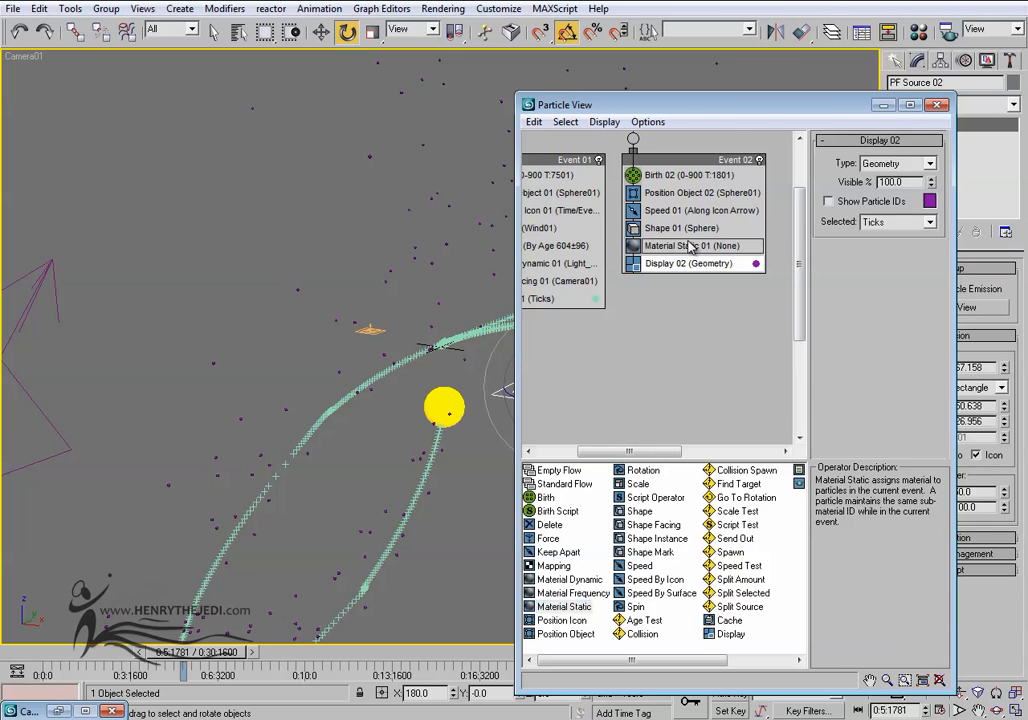
drag(590, 101, 569, 188)
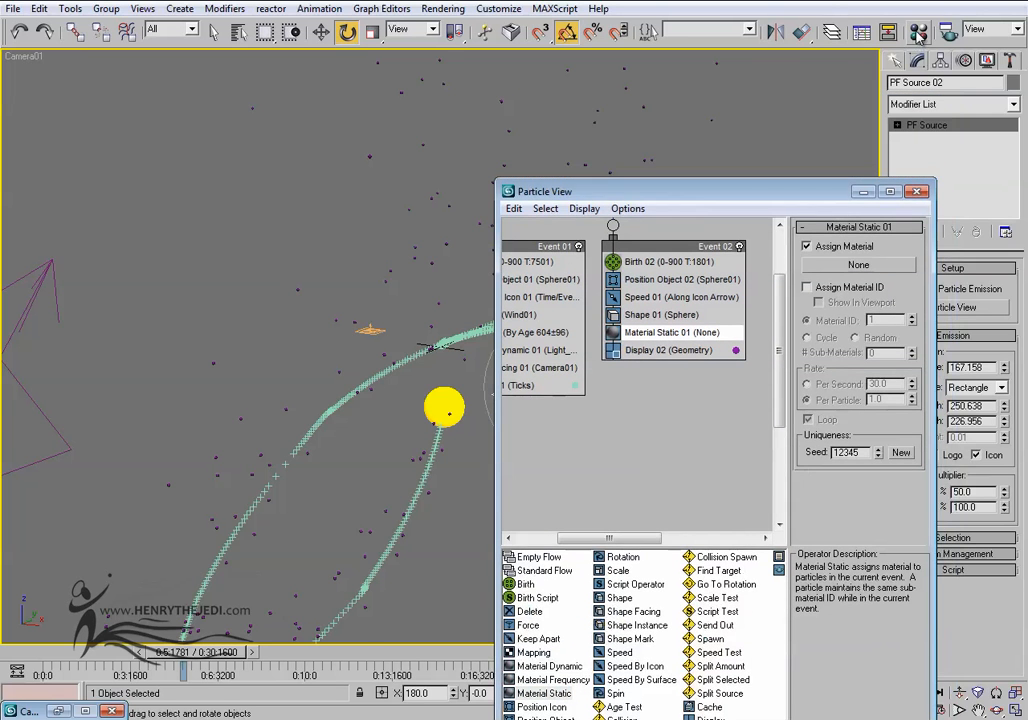
Assign the yellow 02 - Default material to Event 02's Material Static operator and render the Camera01 view.
click(919, 33)
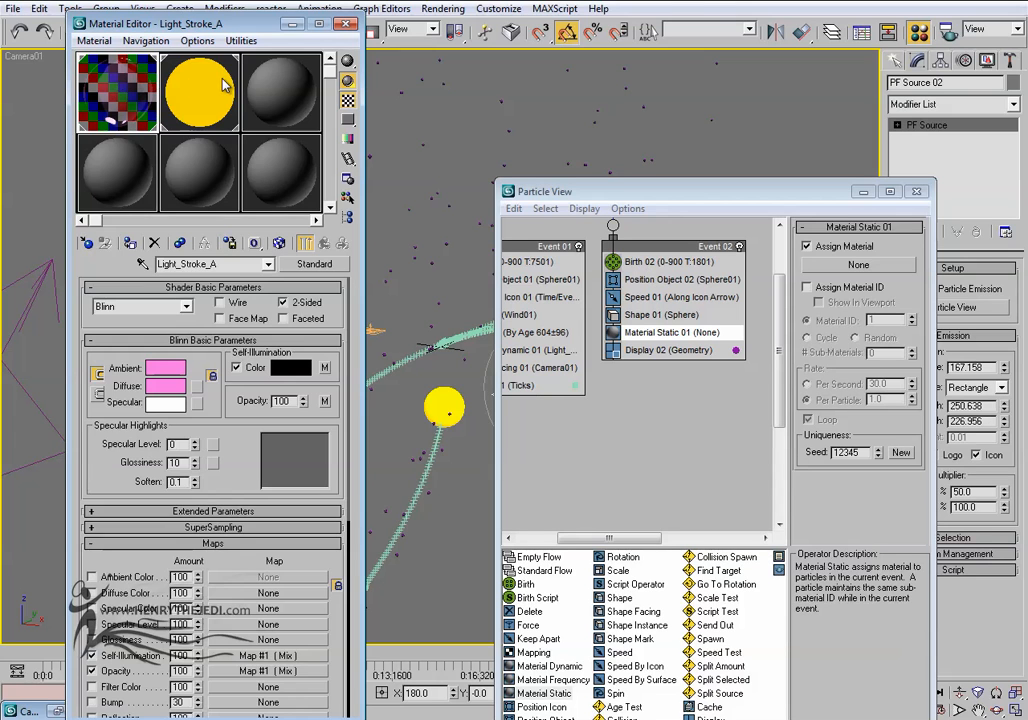
click(202, 92)
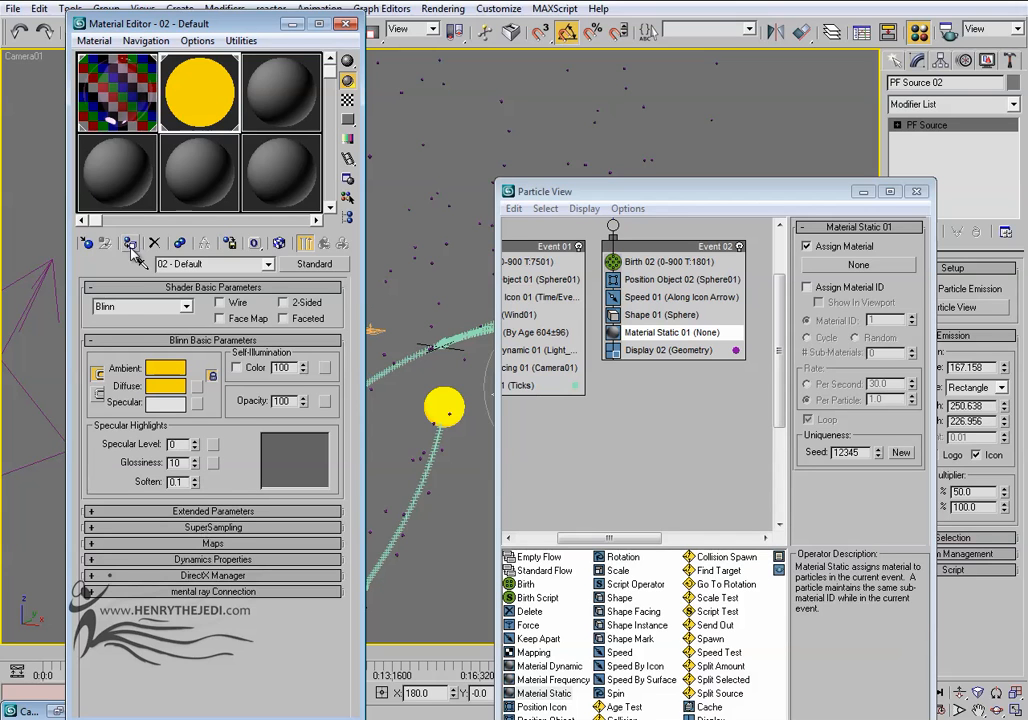
drag(155, 98, 824, 266)
click(670, 534)
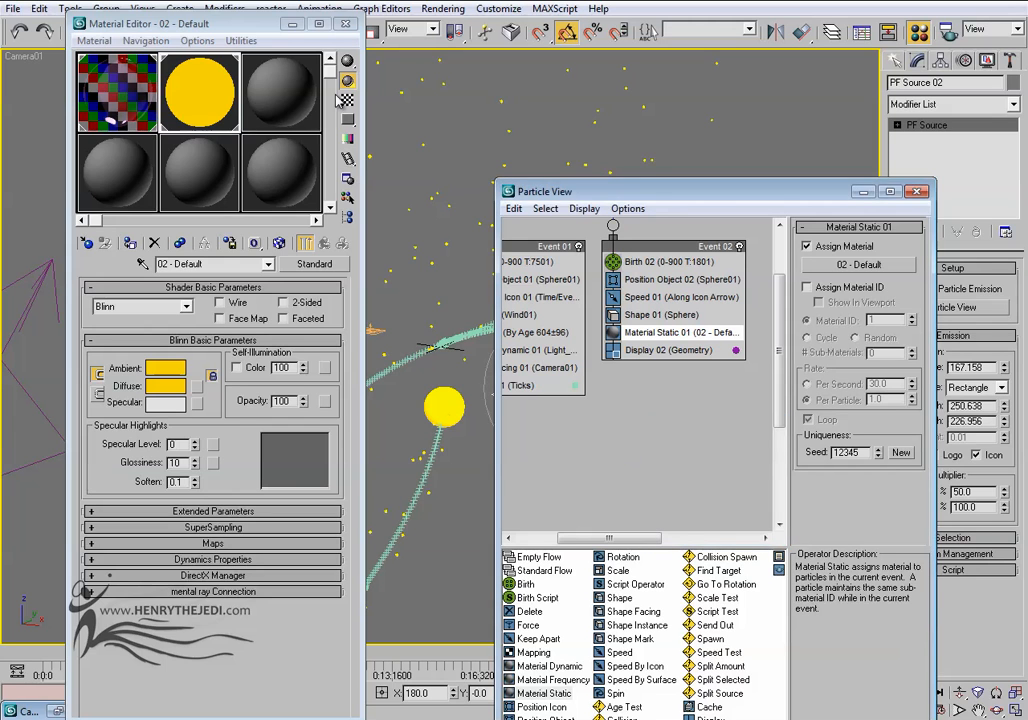
click(293, 23)
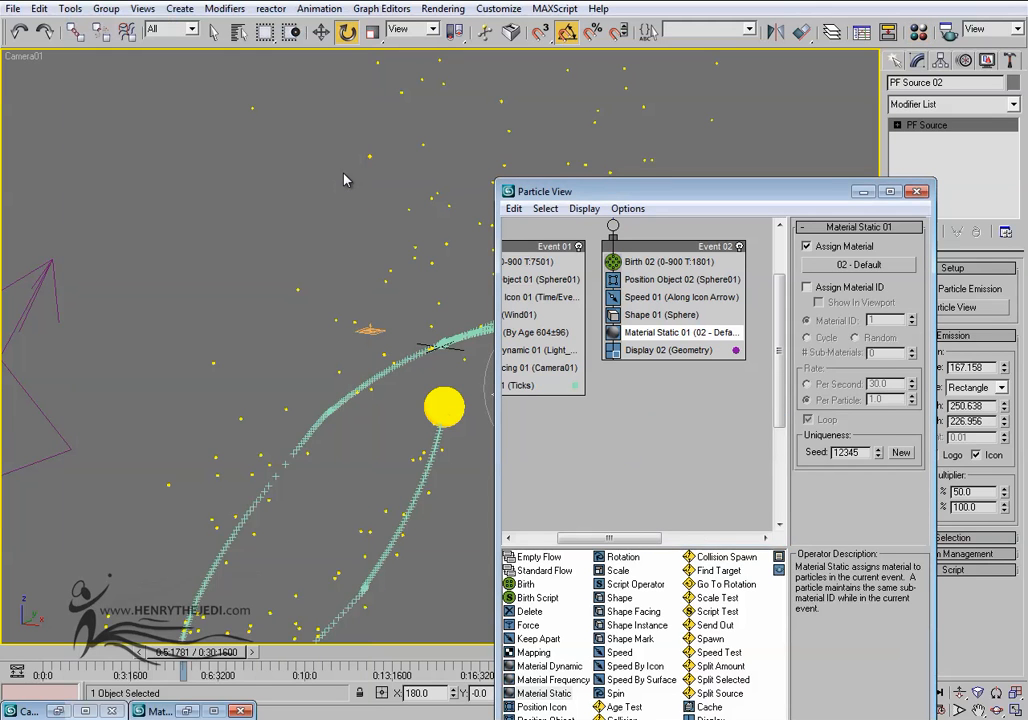
key(shift+q)
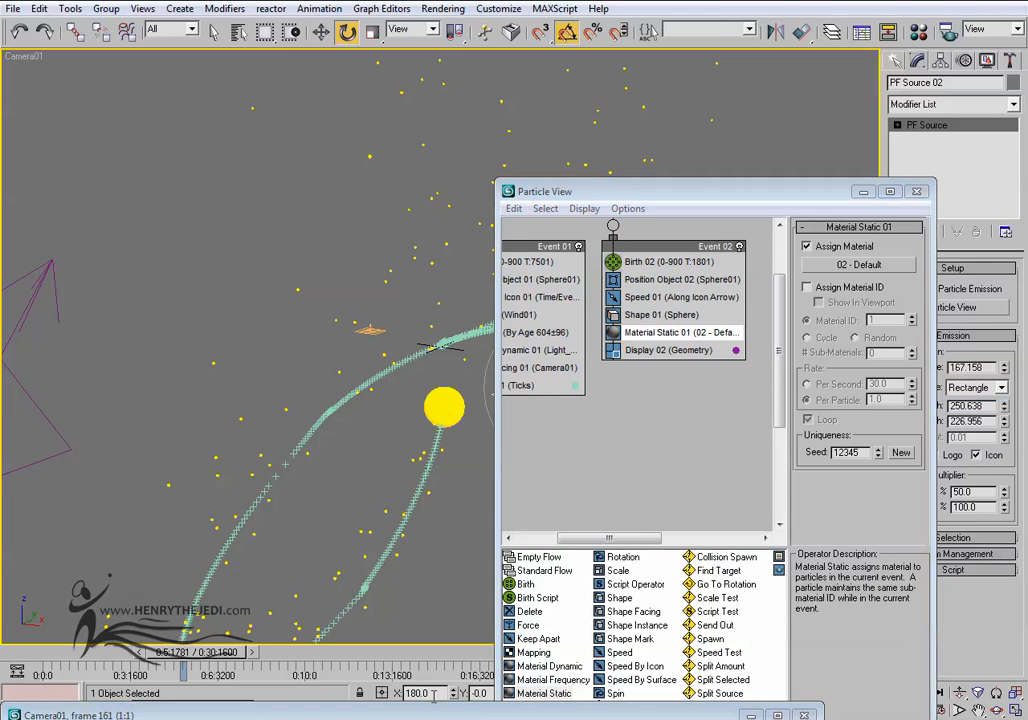
drag(428, 718, 490, 133)
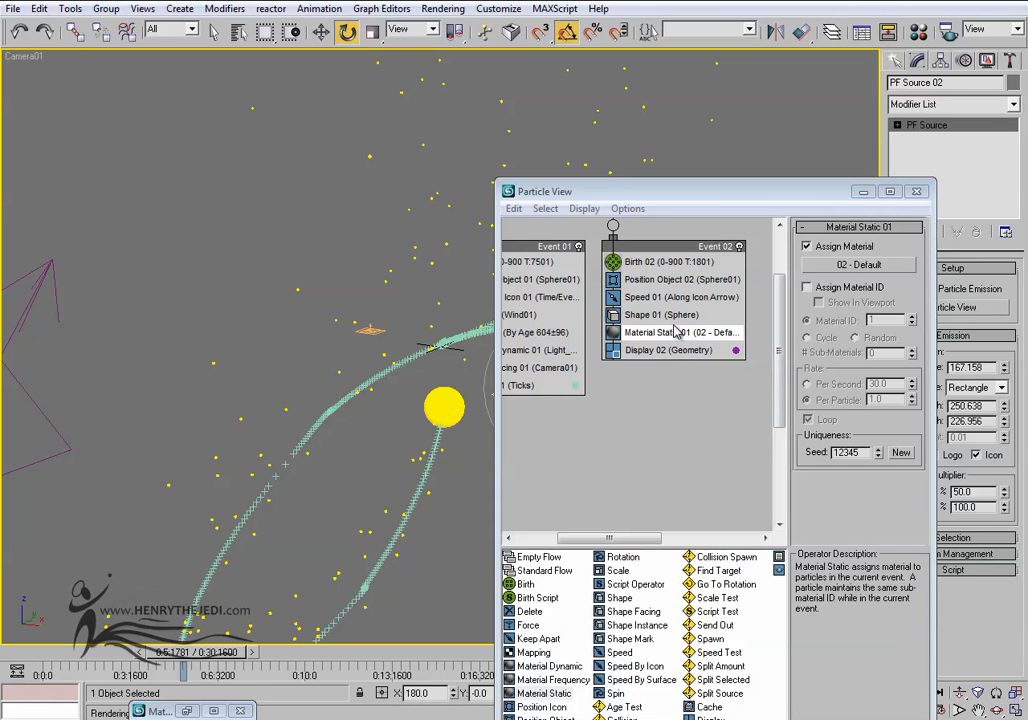
Replace Event 02's Shape operator with a Shape Instance operator that uses Sphere01 as the particle geometry.
click(661, 314)
drag(689, 203, 685, 309)
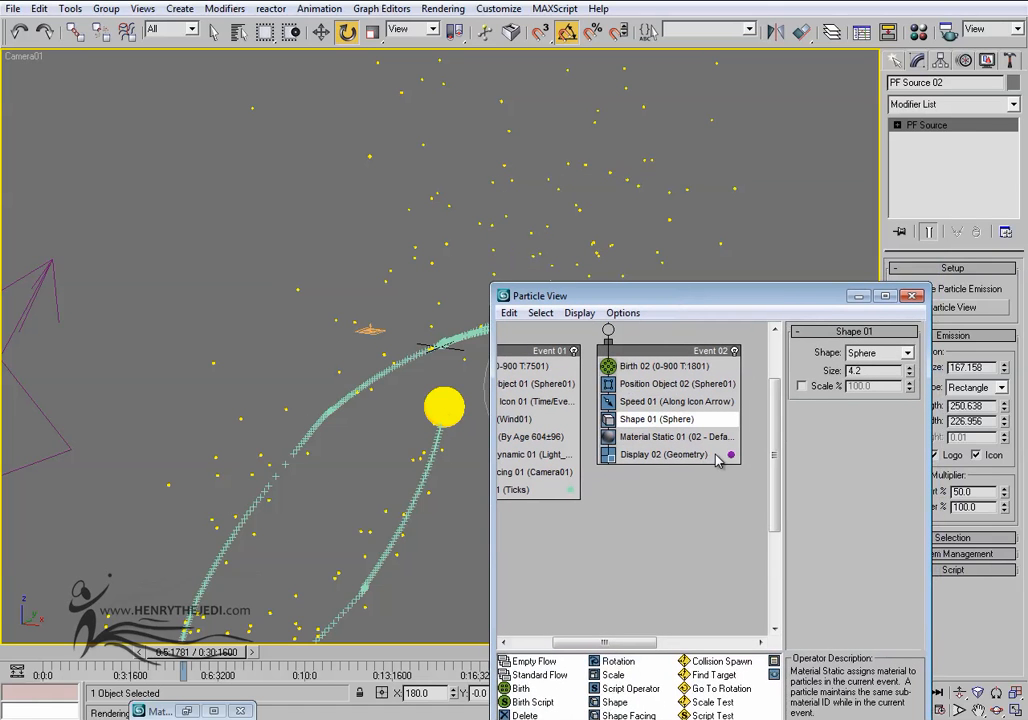
drag(700, 296, 697, 172)
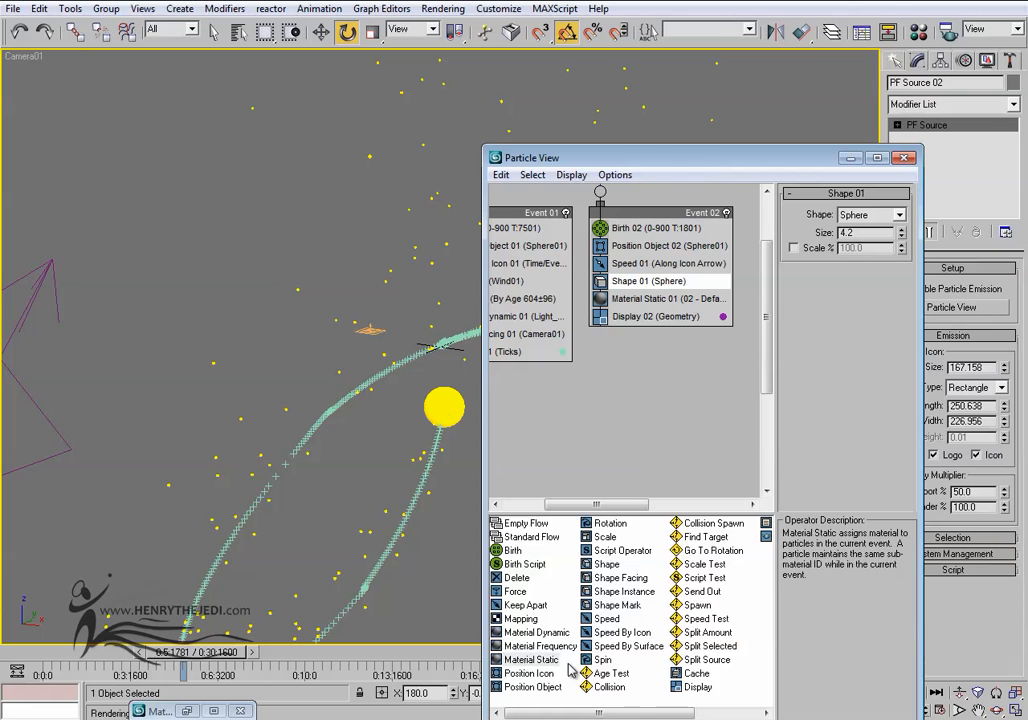
drag(624, 591, 645, 288)
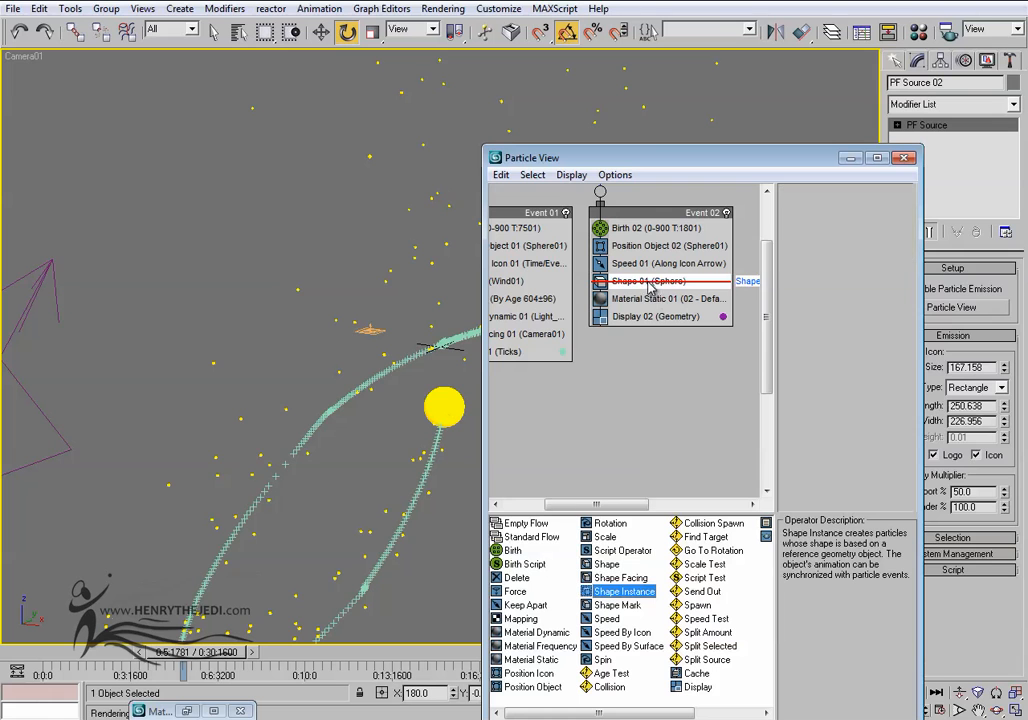
click(815, 227)
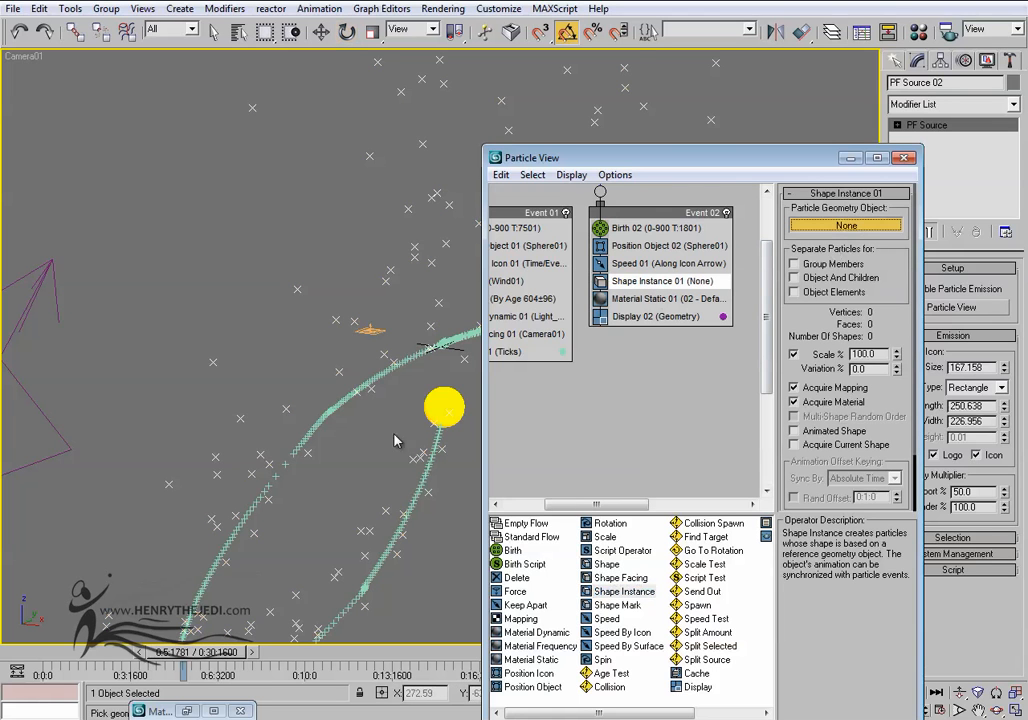
click(436, 396)
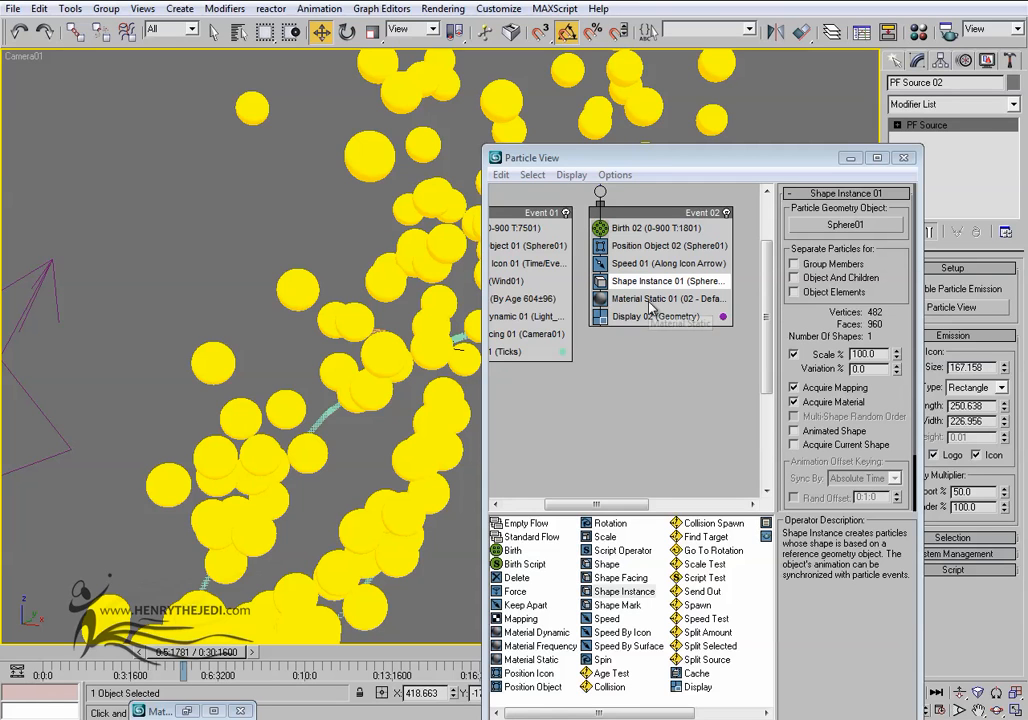
Set the Shape Instance scale to 12% and render the Camera01 view.
drag(897, 362, 884, 431)
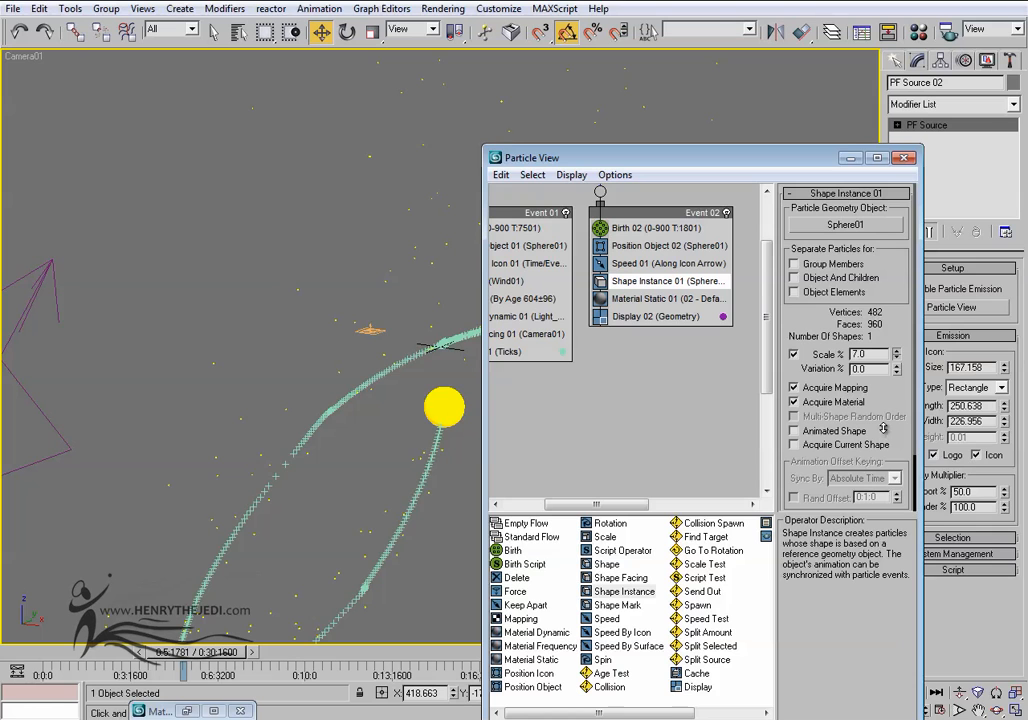
drag(883, 425, 883, 424)
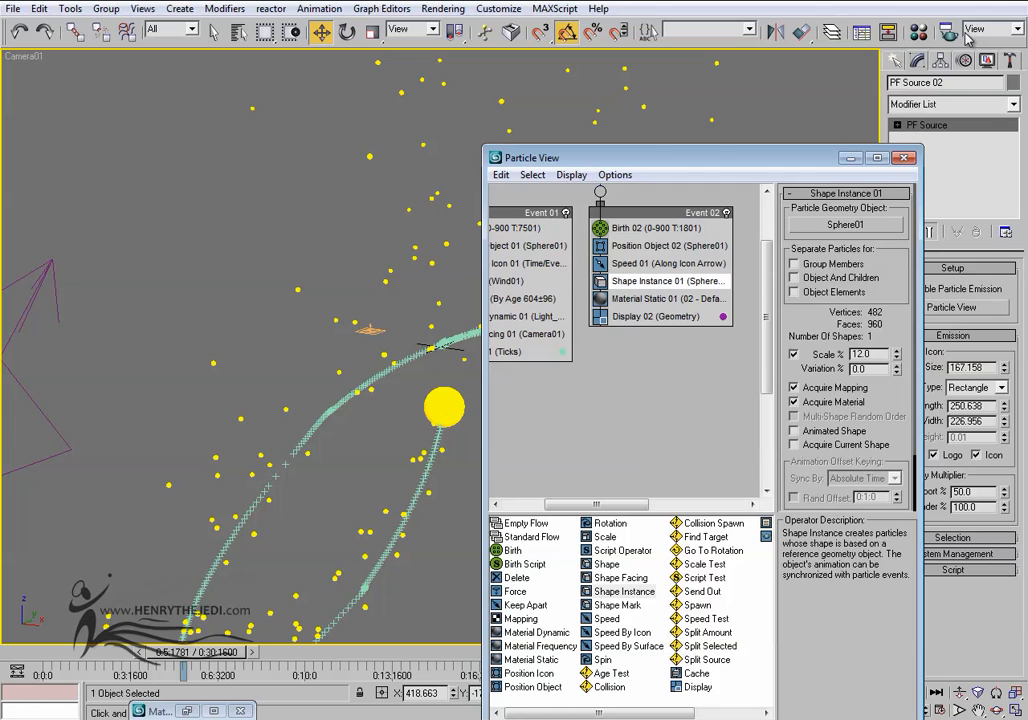
key(shift+q)
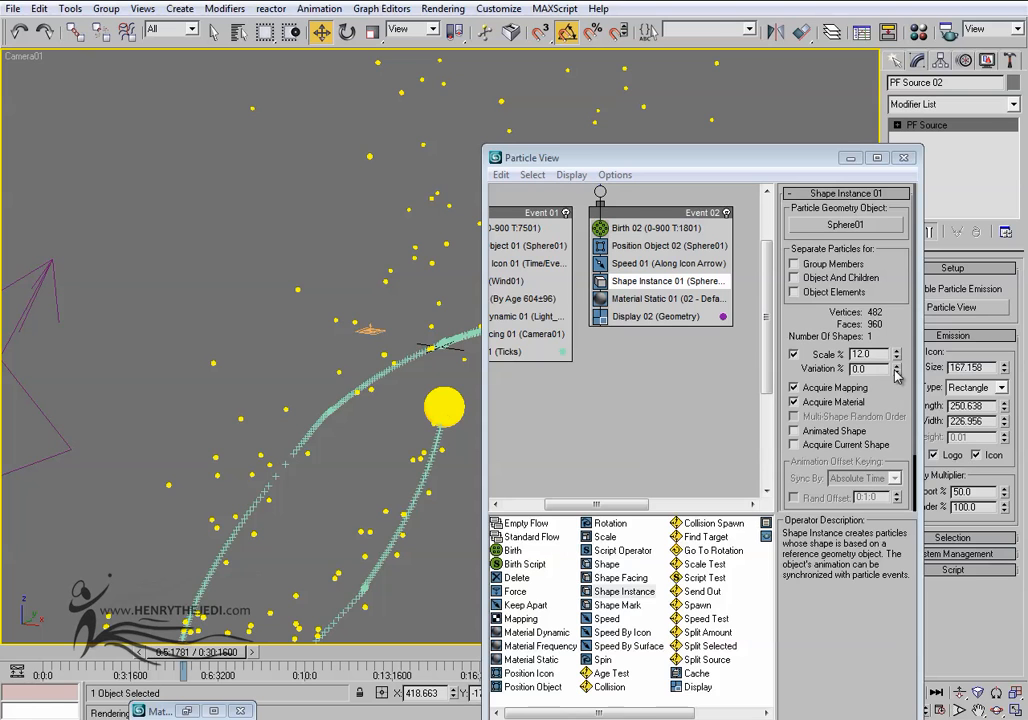
Set the Shape Instance scale variation to 98% and the scale to 13%, and render the frame to check the particle sizes.
drag(896, 371, 876, 292)
drag(874, 337, 880, 292)
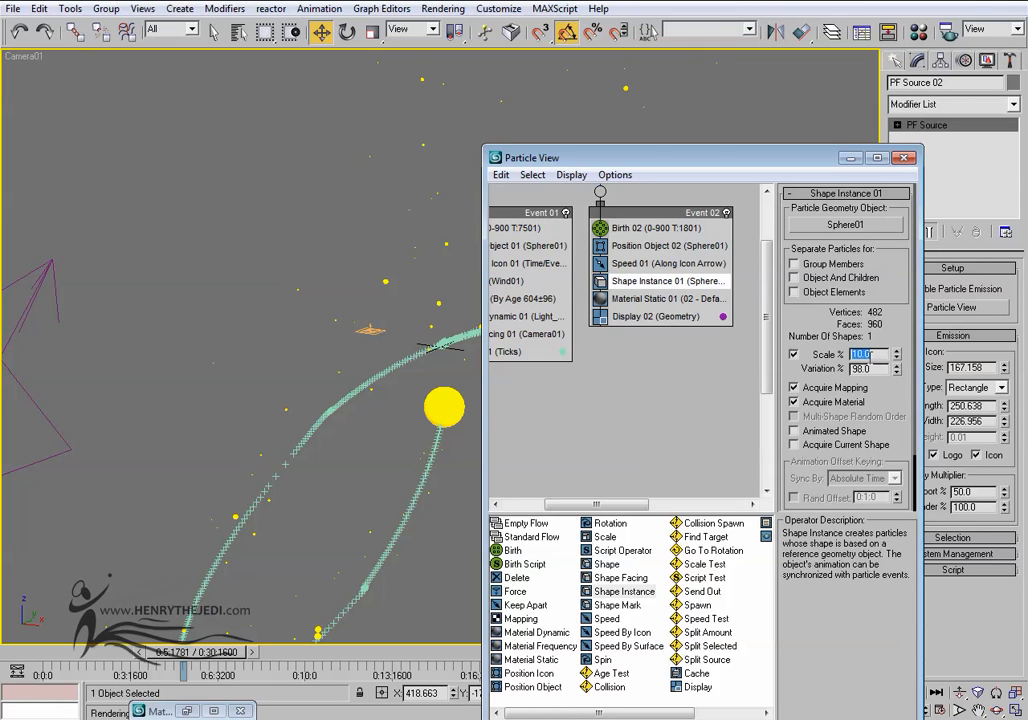
click(809, 317)
key(shift+q)
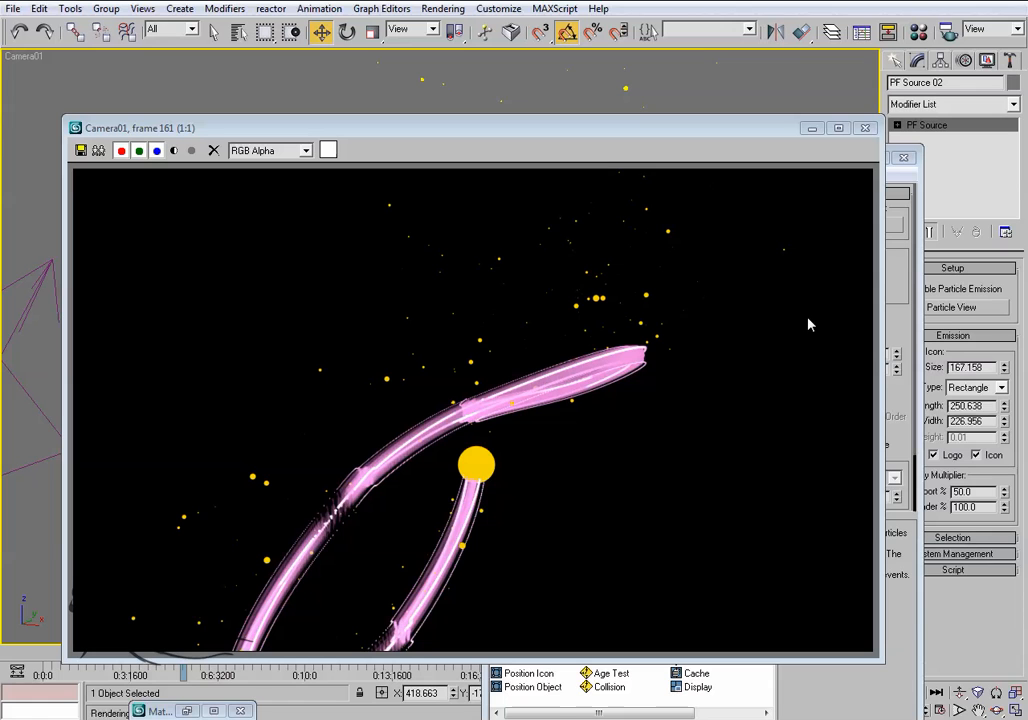
click(863, 131)
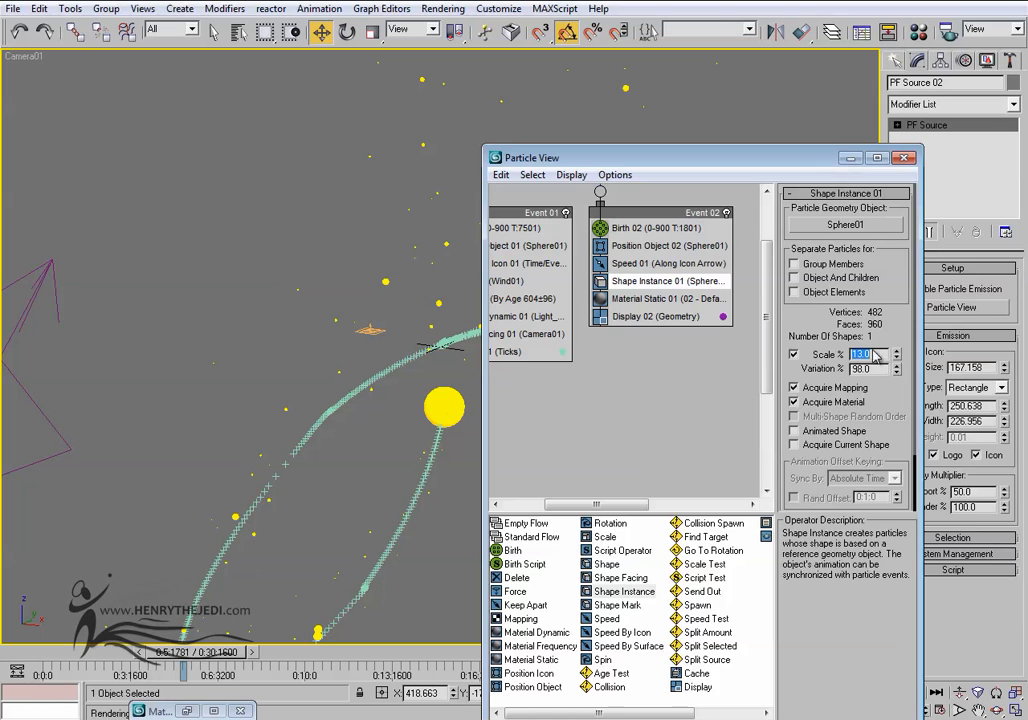
Play the animation from the start to about 0:9:3456 and render frame 291 to examine the scattered spheres.
click(854, 157)
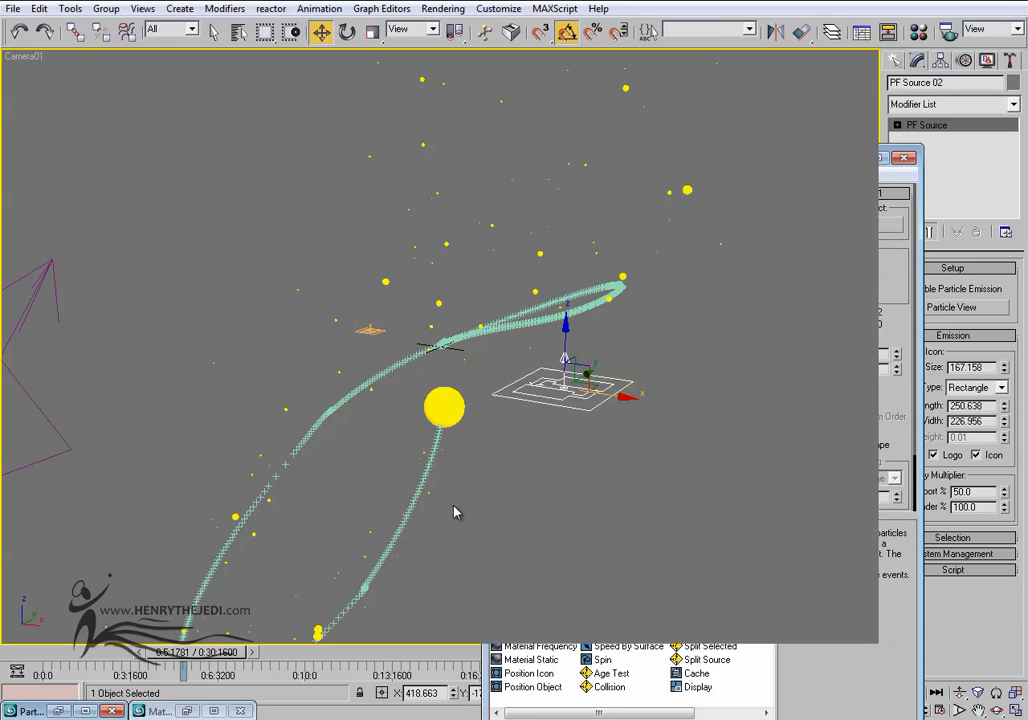
click(857, 692)
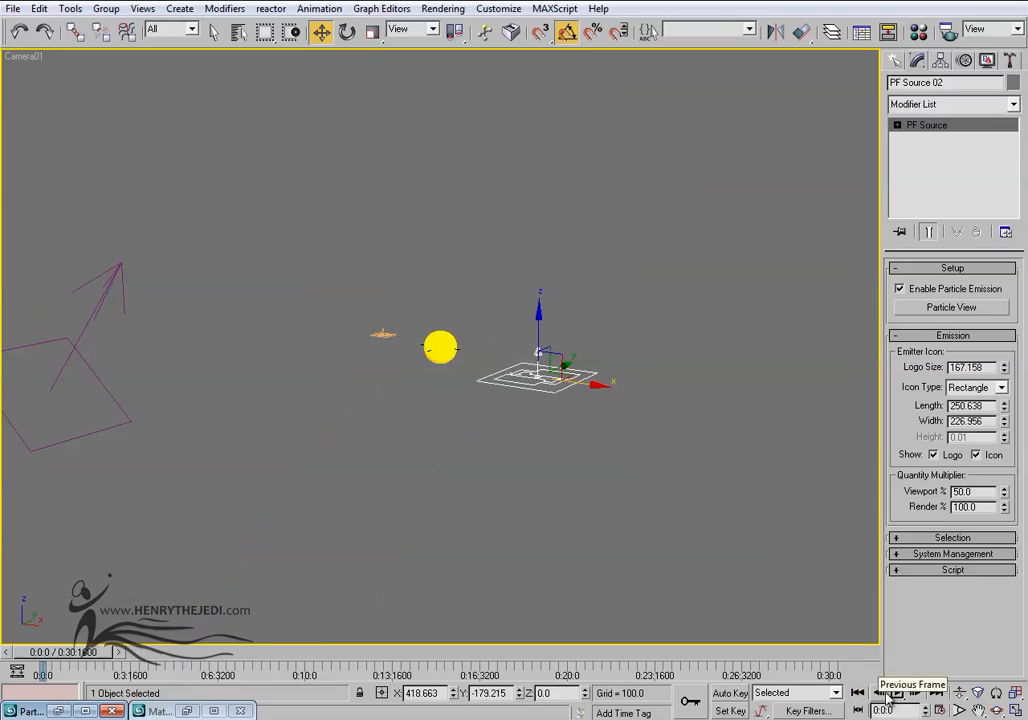
click(897, 693)
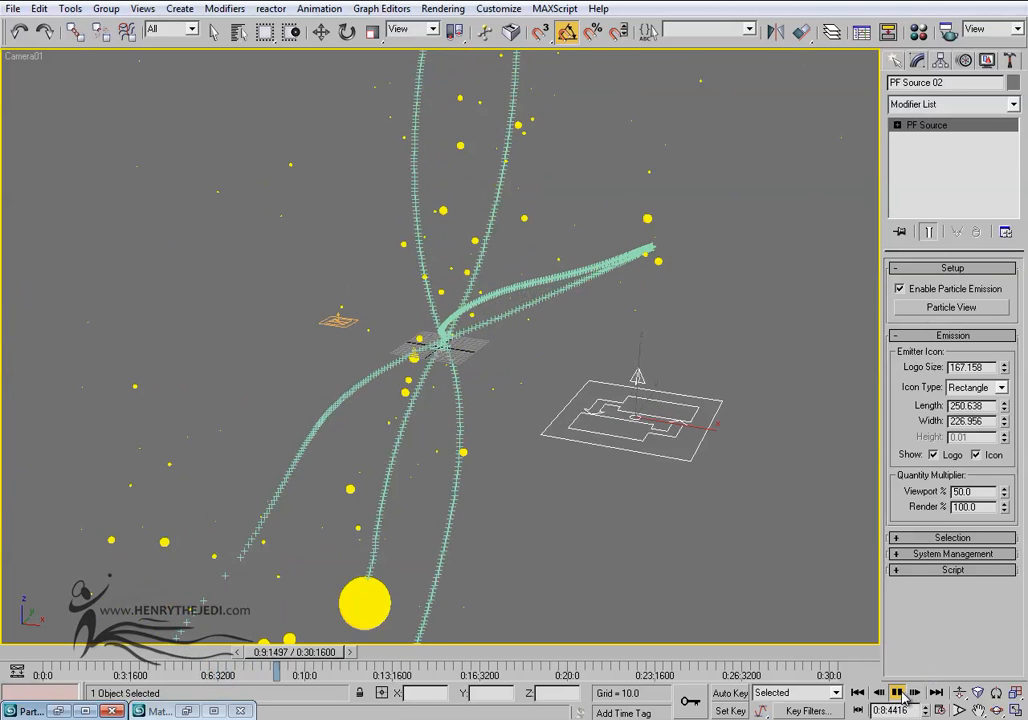
click(899, 693)
key(w)
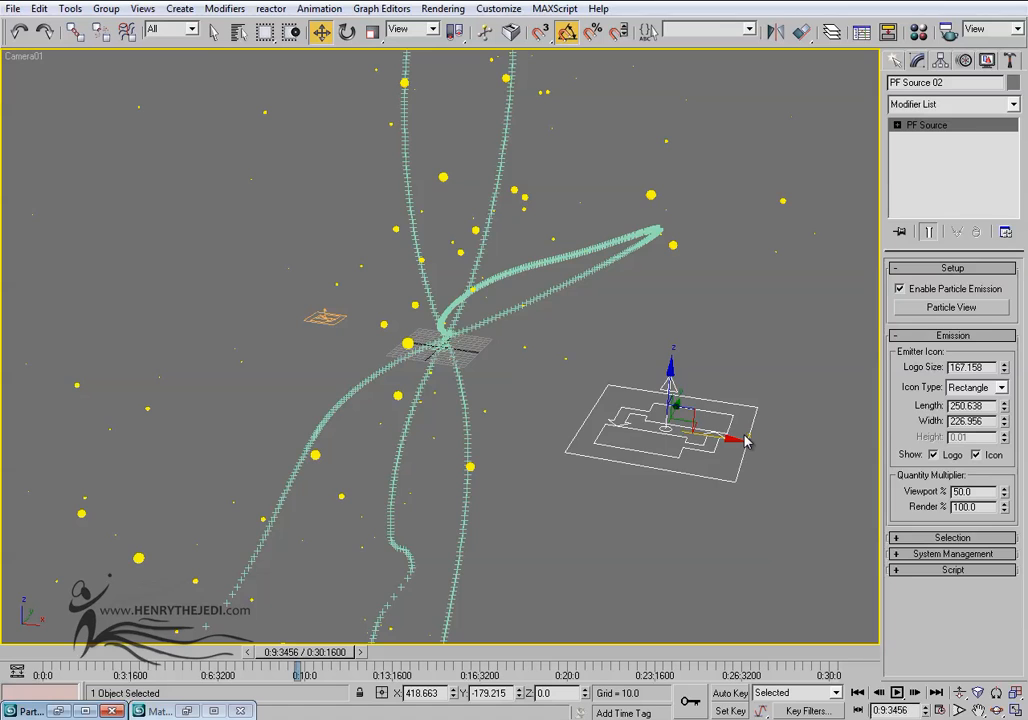
key(shift+q)
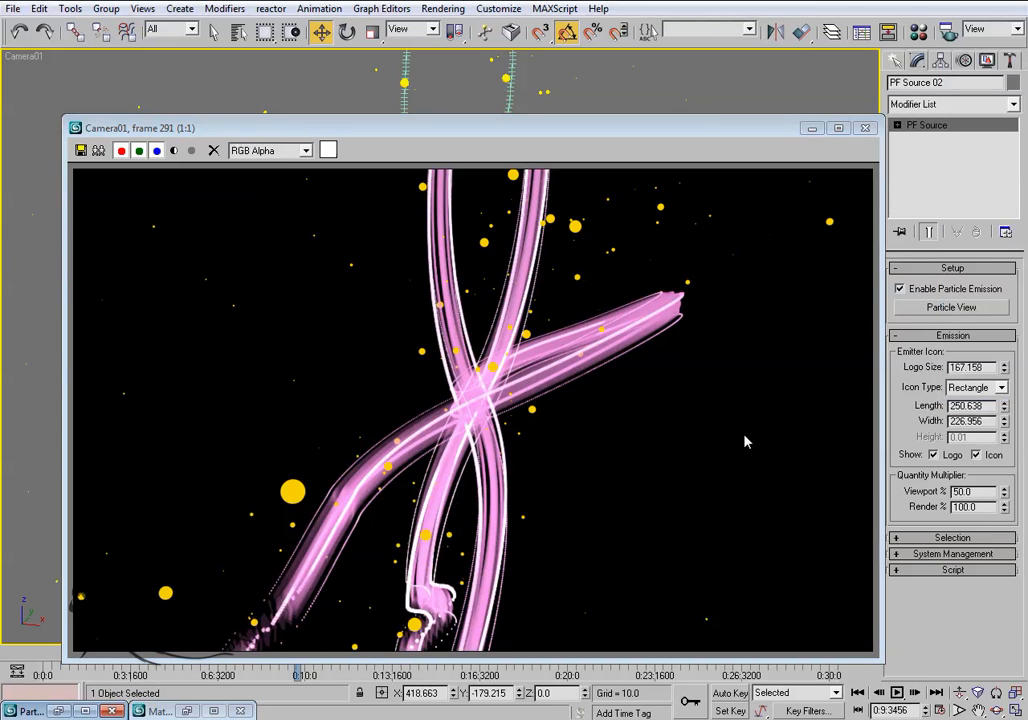
click(866, 129)
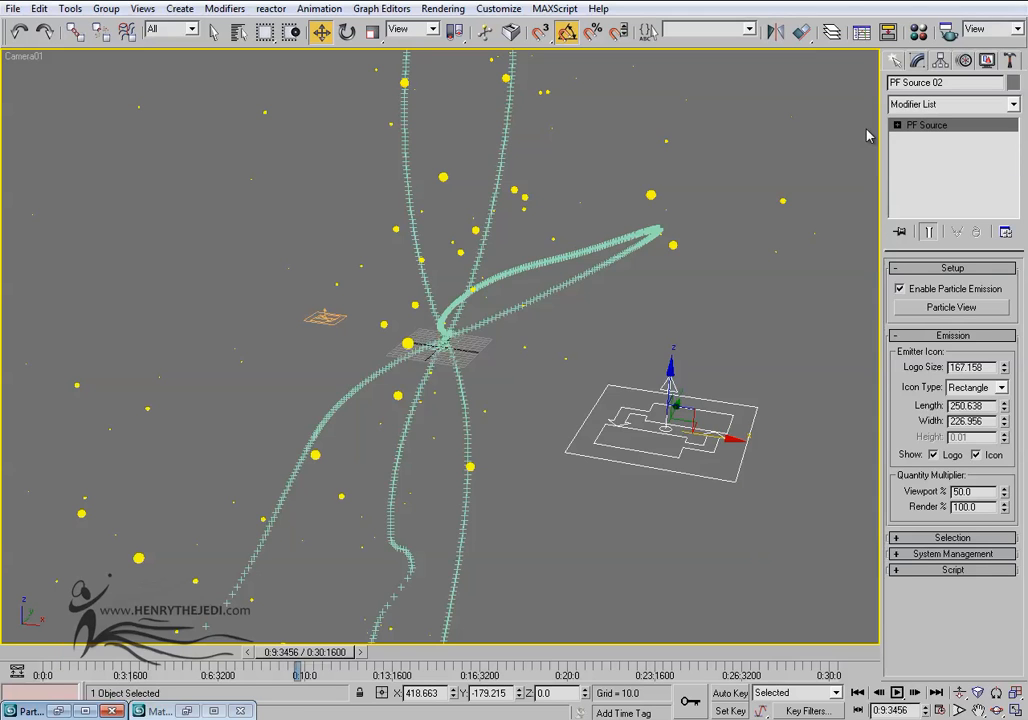
Set the Shape Instance scale to 10% in Event 02 and render frame 291 again.
key(6)
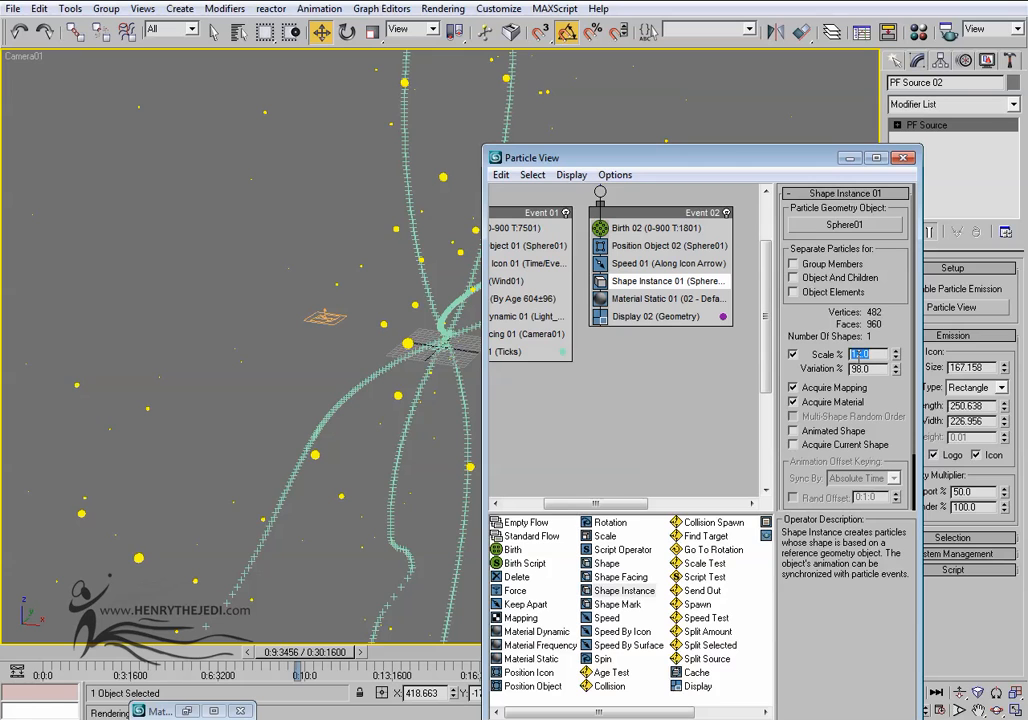
click(843, 82)
key(shift+q)
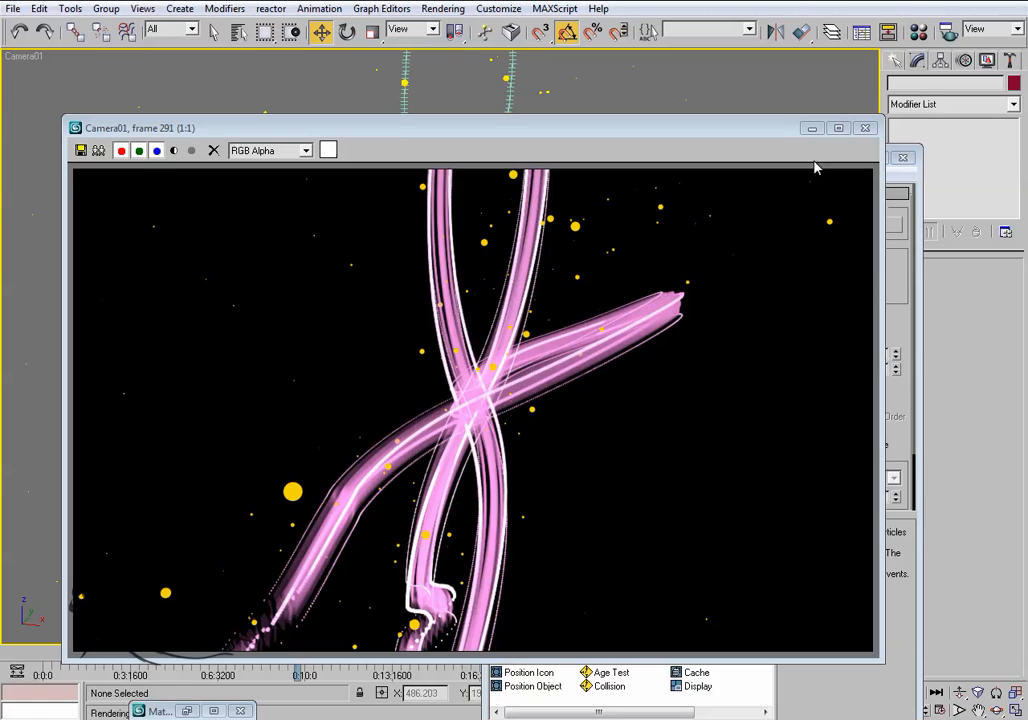
click(862, 130)
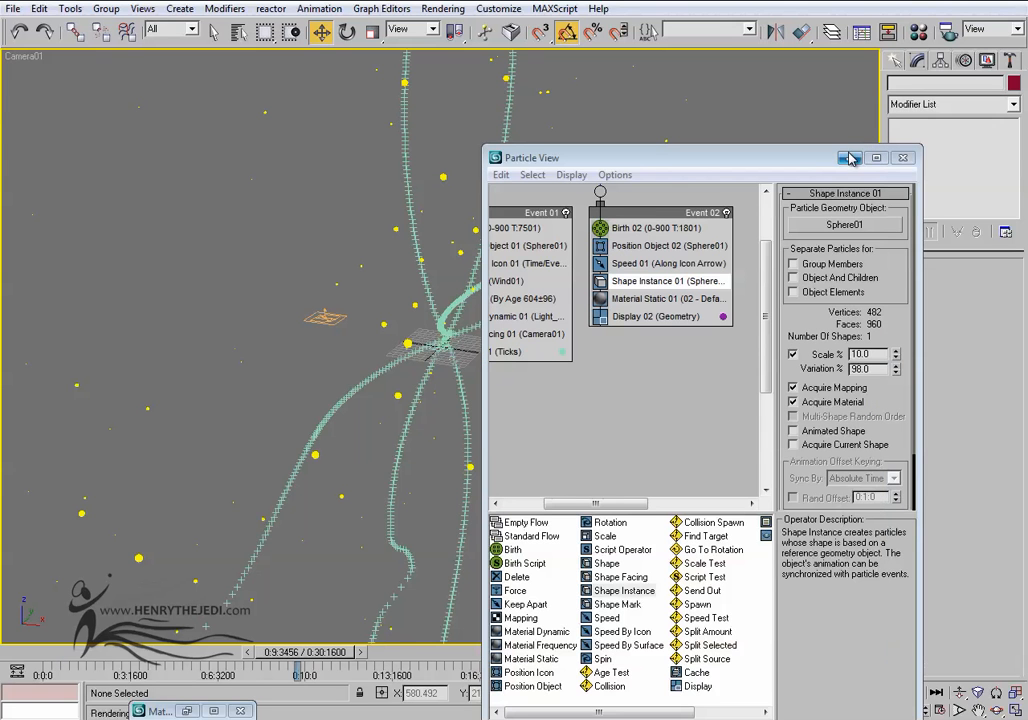
drag(798, 163, 817, 120)
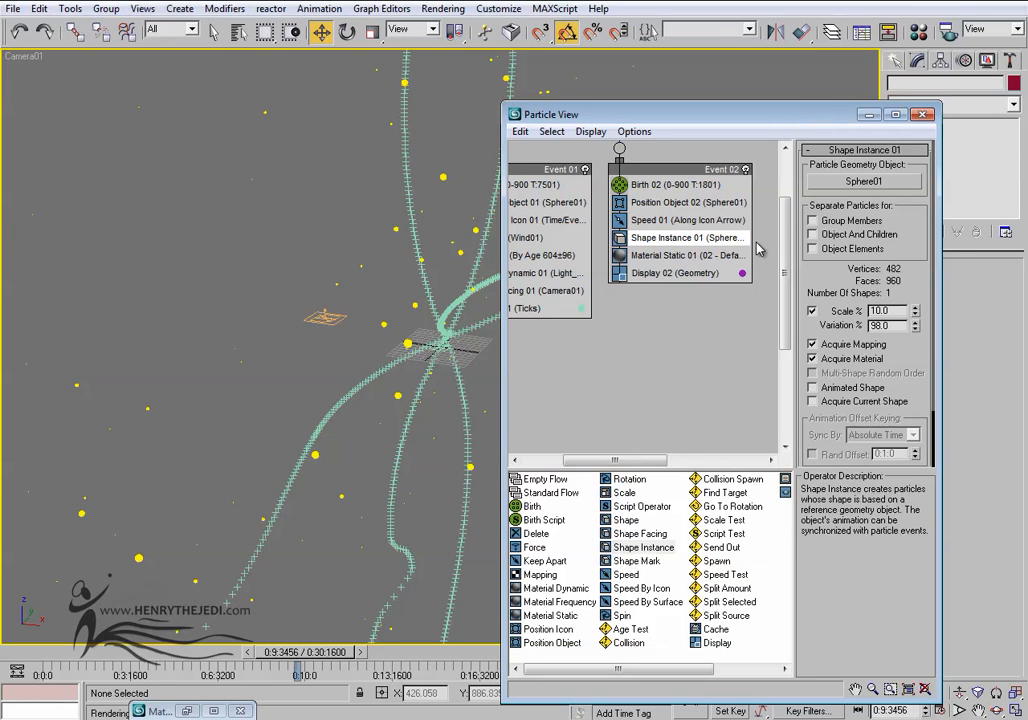
middle_drag(615, 275, 639, 336)
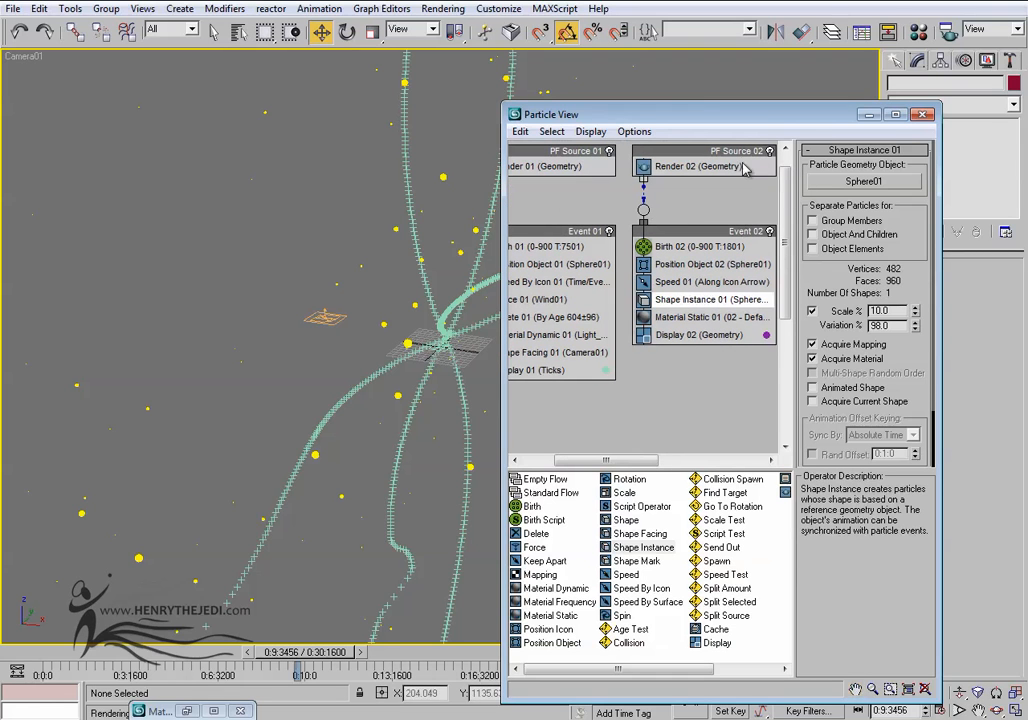
click(866, 116)
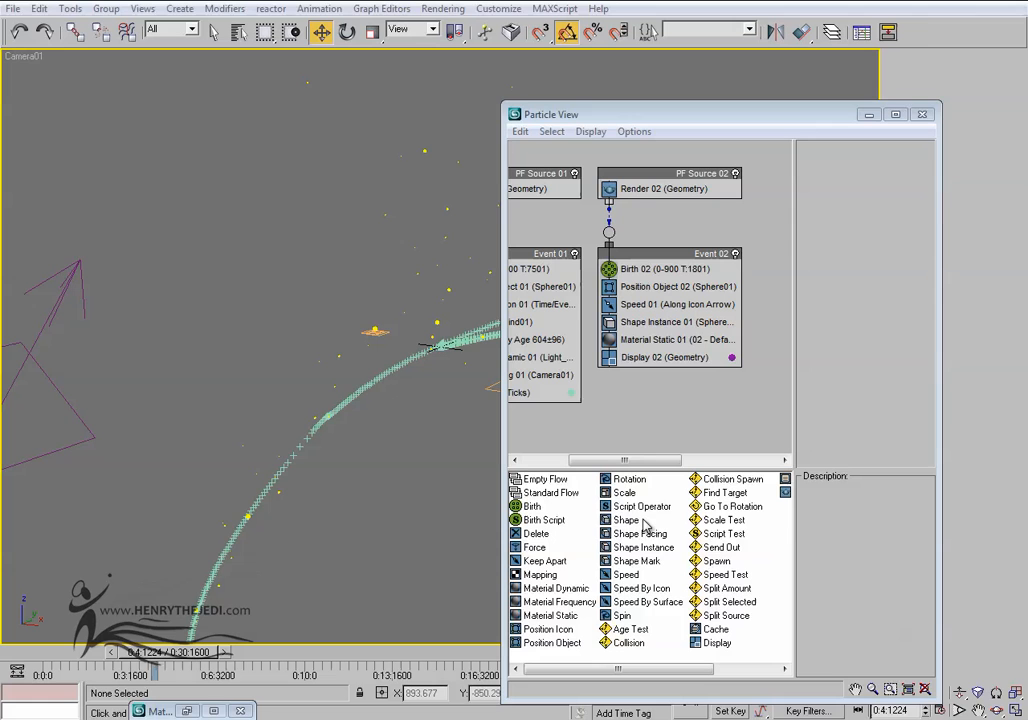
Add a Delete operator to Event 02 above the Display operator, removing by particle age with life span 0:5:0 and variation 0:1:3280.
middle_drag(625, 393, 690, 391)
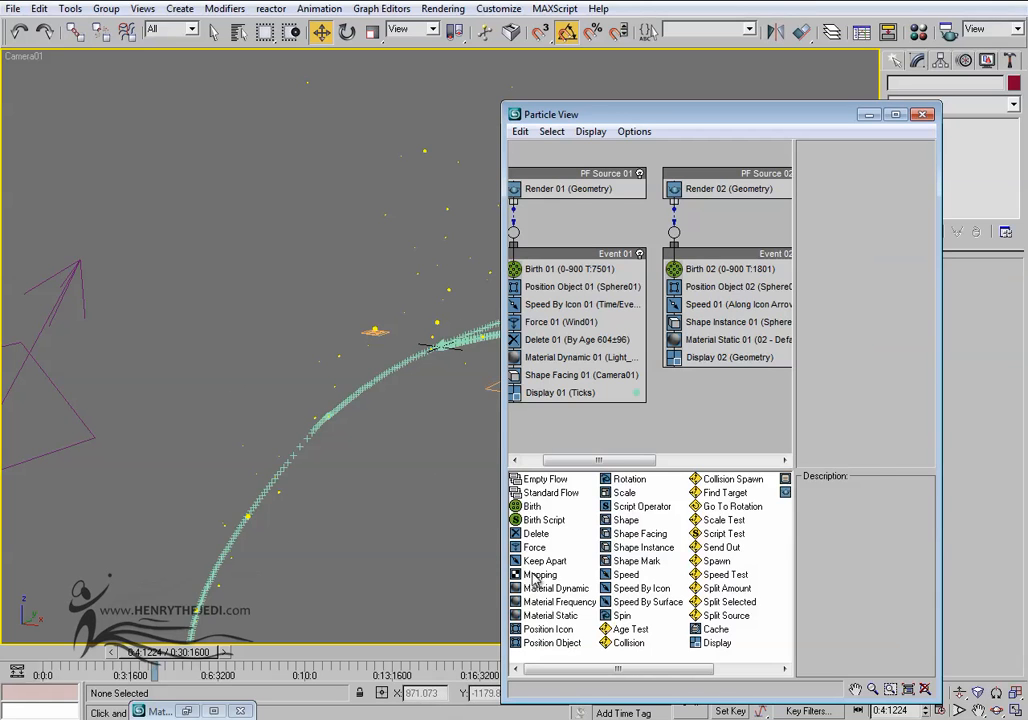
click(536, 534)
drag(538, 541, 716, 358)
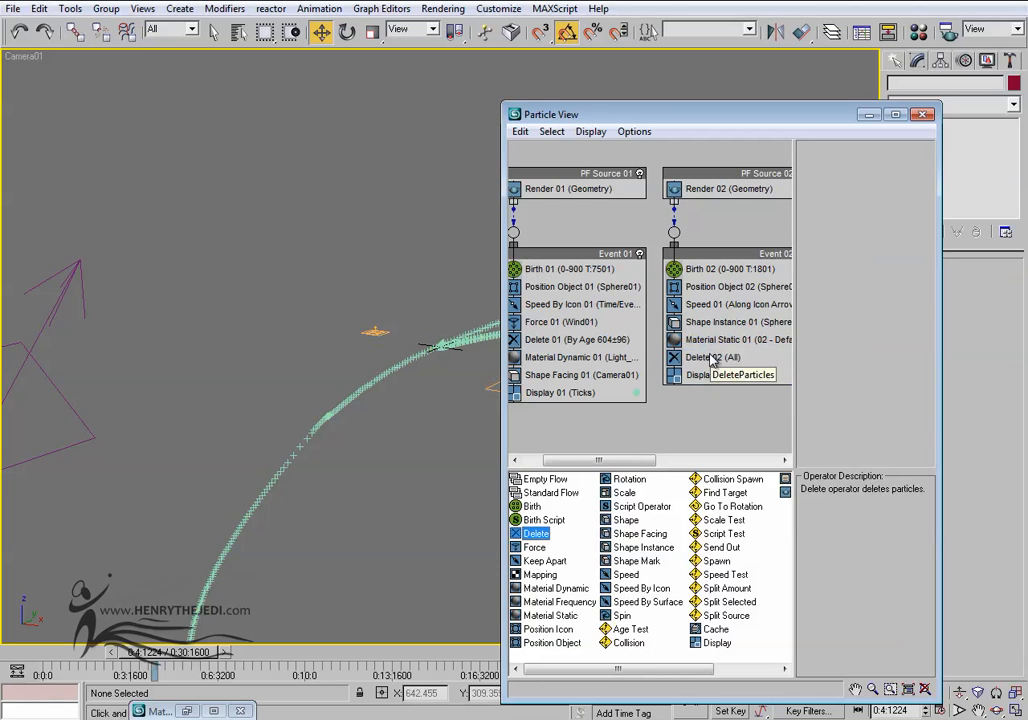
click(716, 357)
click(836, 214)
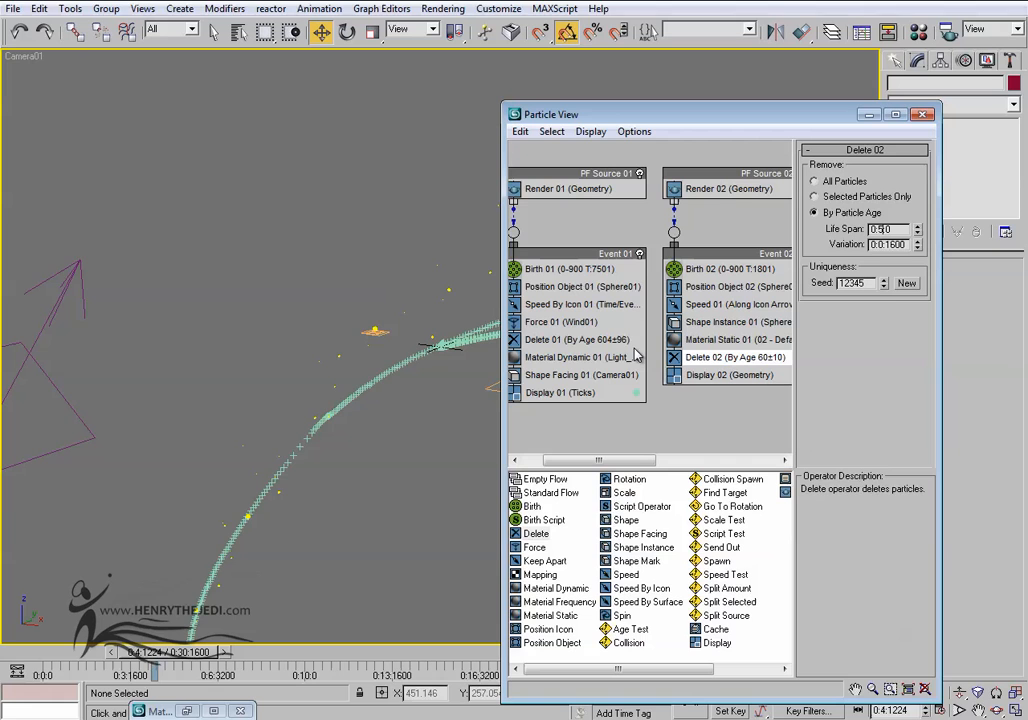
drag(918, 247, 914, 180)
Scrub the animation to 0:13:3978 and switch Delete 02 off and on to compare the scattered spheres.
drag(102, 653, 482, 650)
key(w)
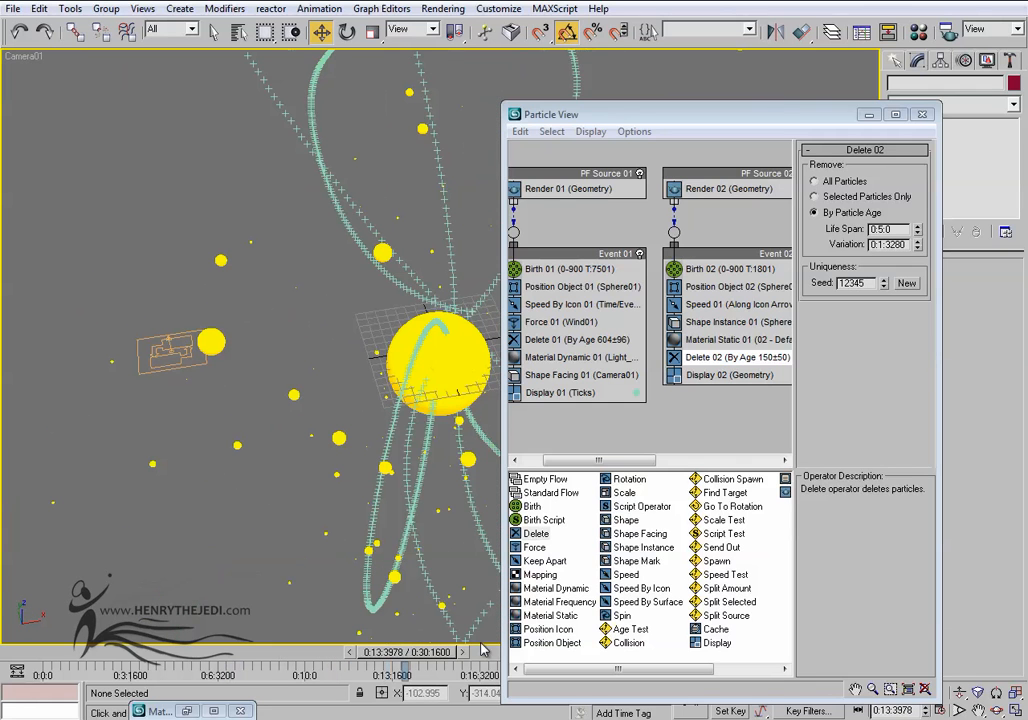
drag(762, 124, 763, 276)
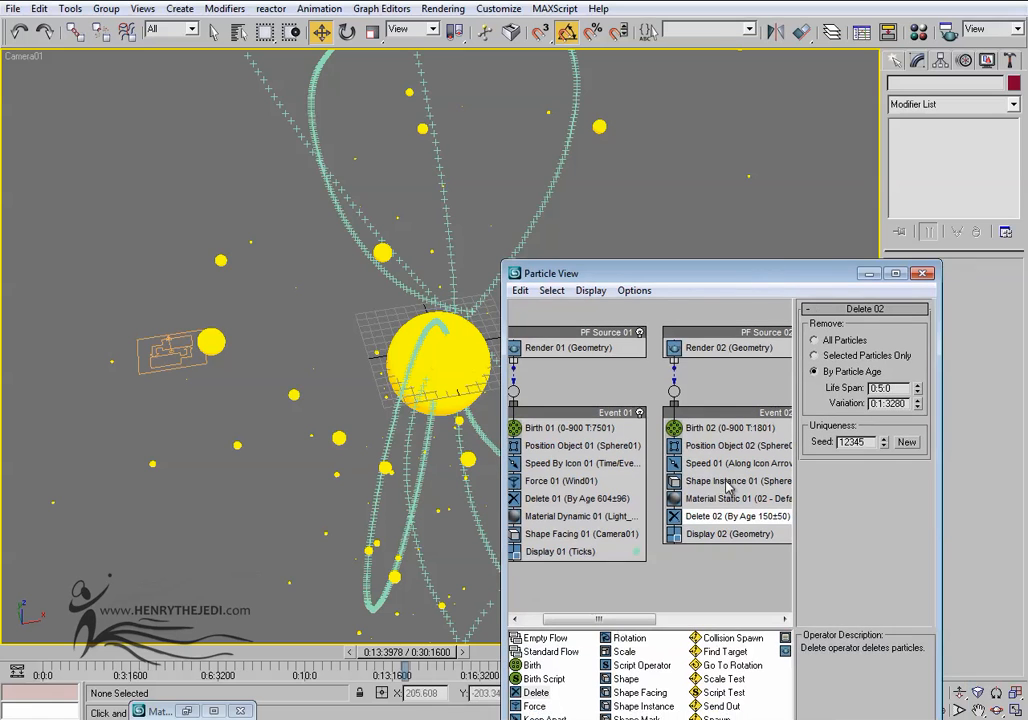
click(673, 518)
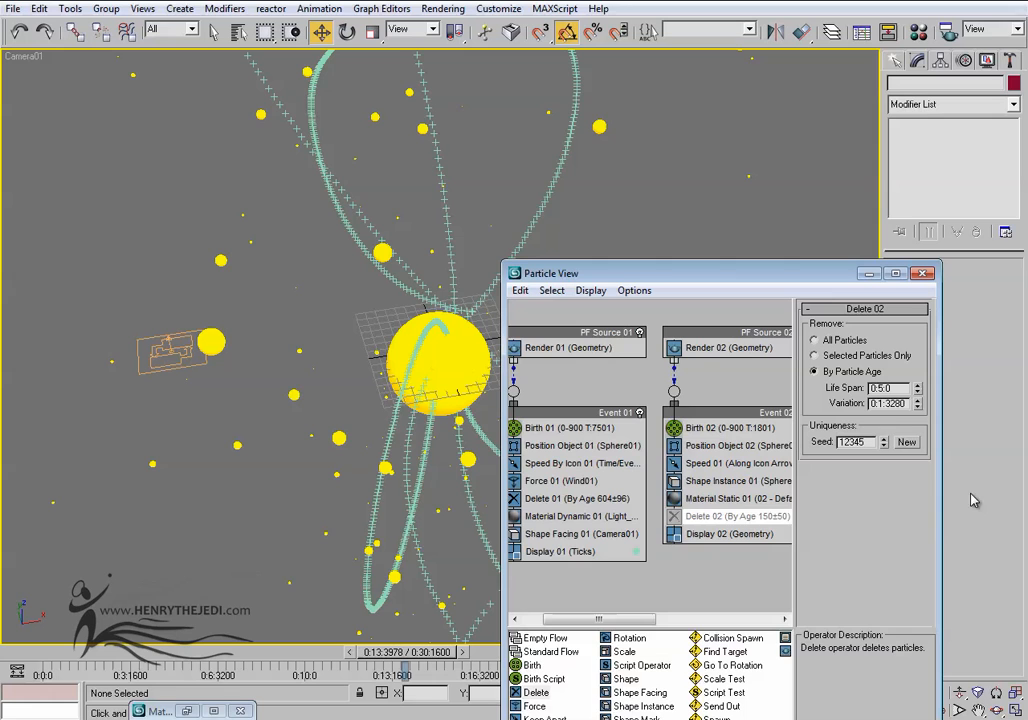
click(674, 517)
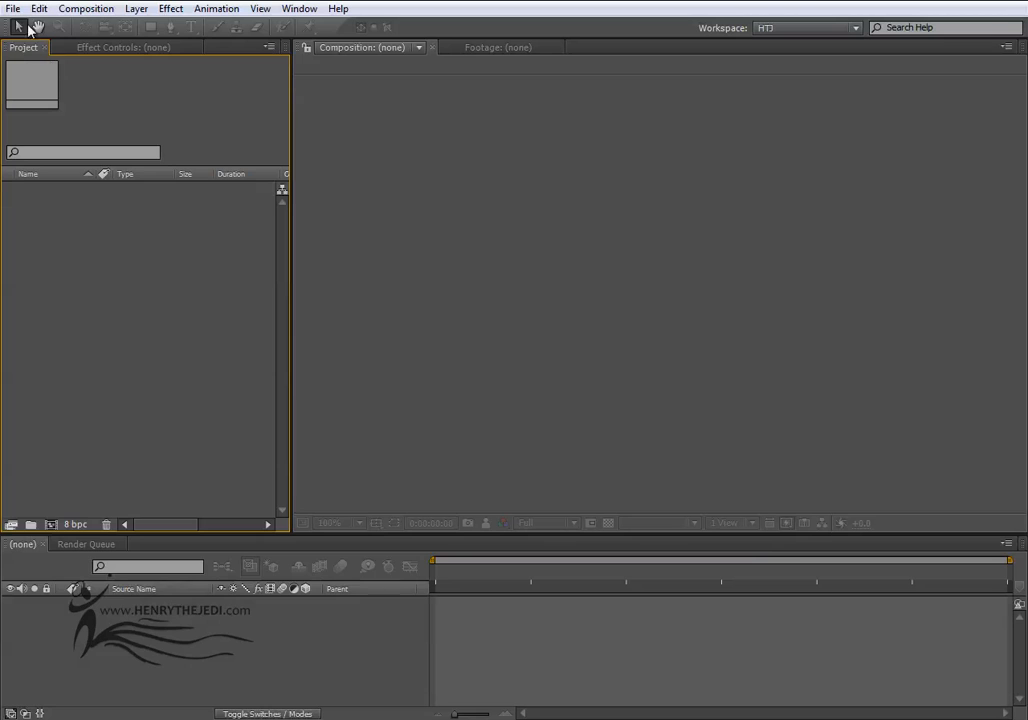
Switch to After Effects and import the Random Motion Stroke frames from the PNG Render folder as a PNG sequence.
click(13, 9)
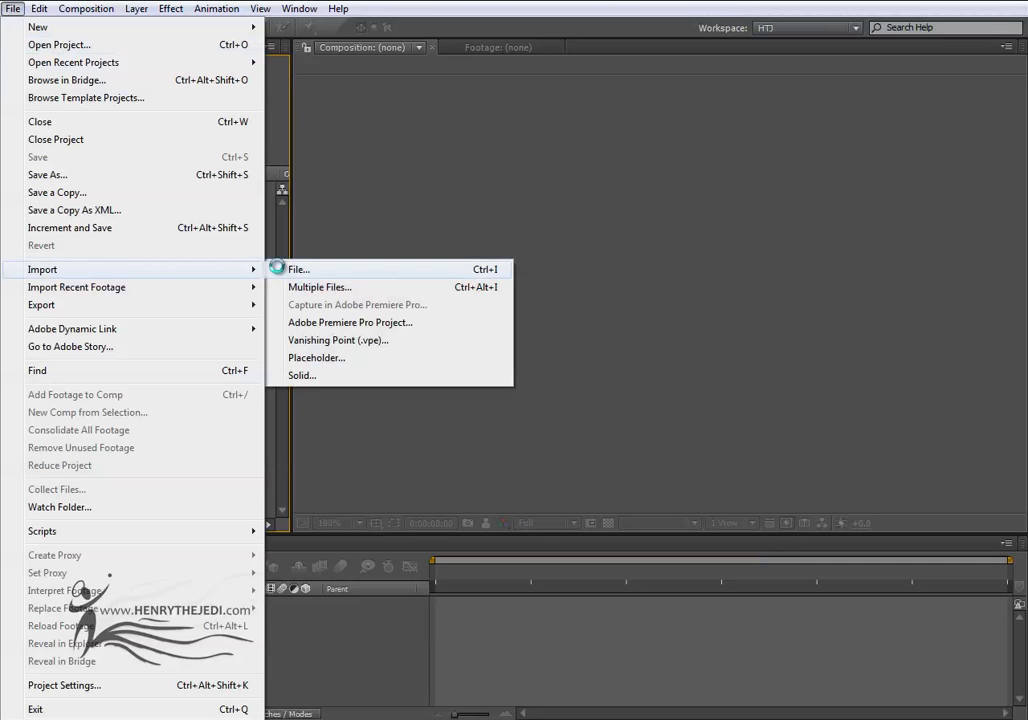
click(274, 269)
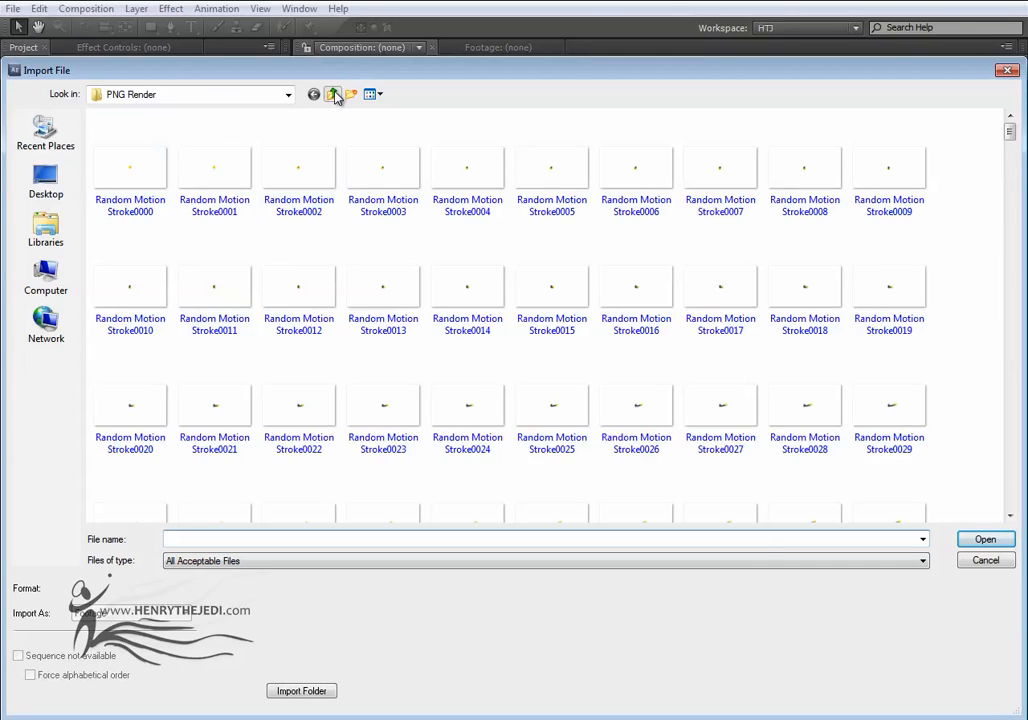
click(332, 94)
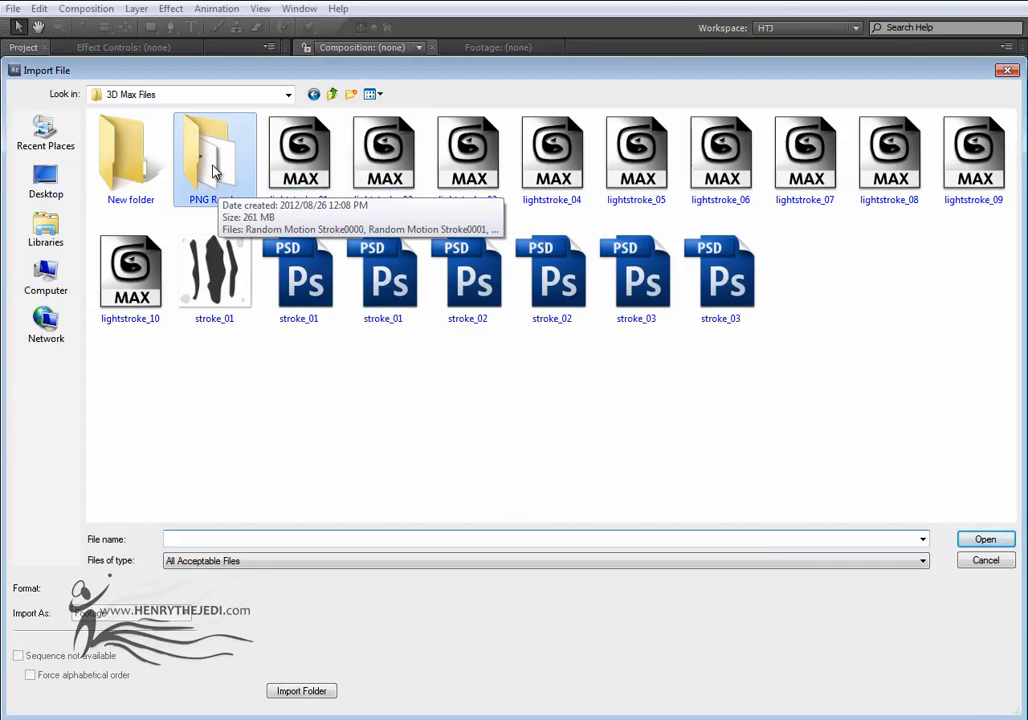
double_click(213, 172)
click(119, 195)
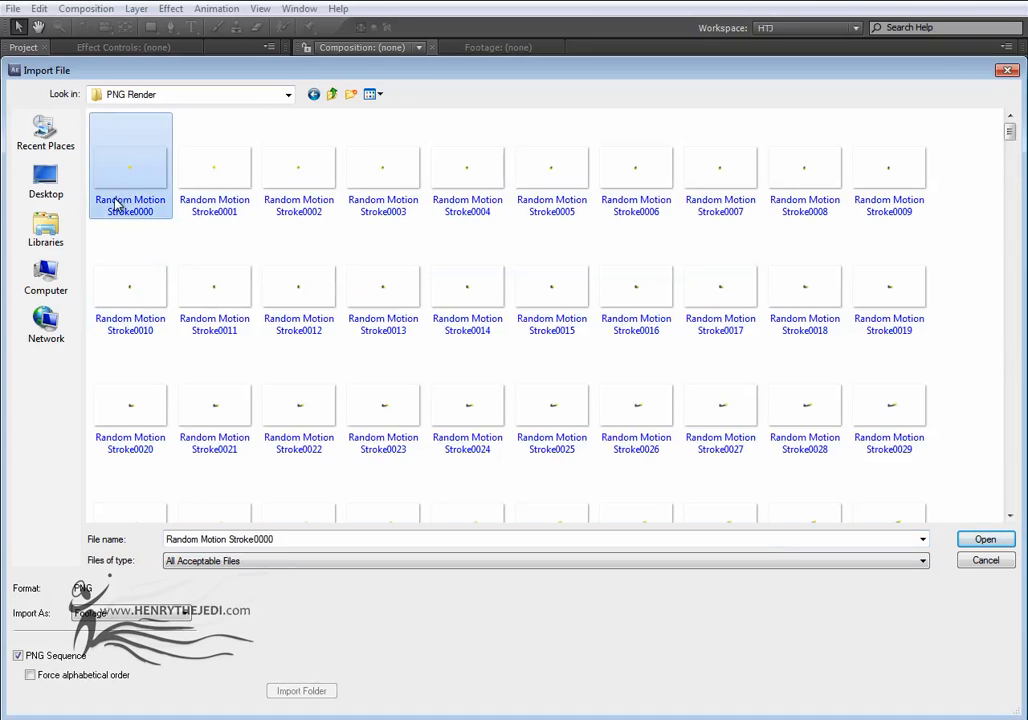
click(38, 656)
click(46, 658)
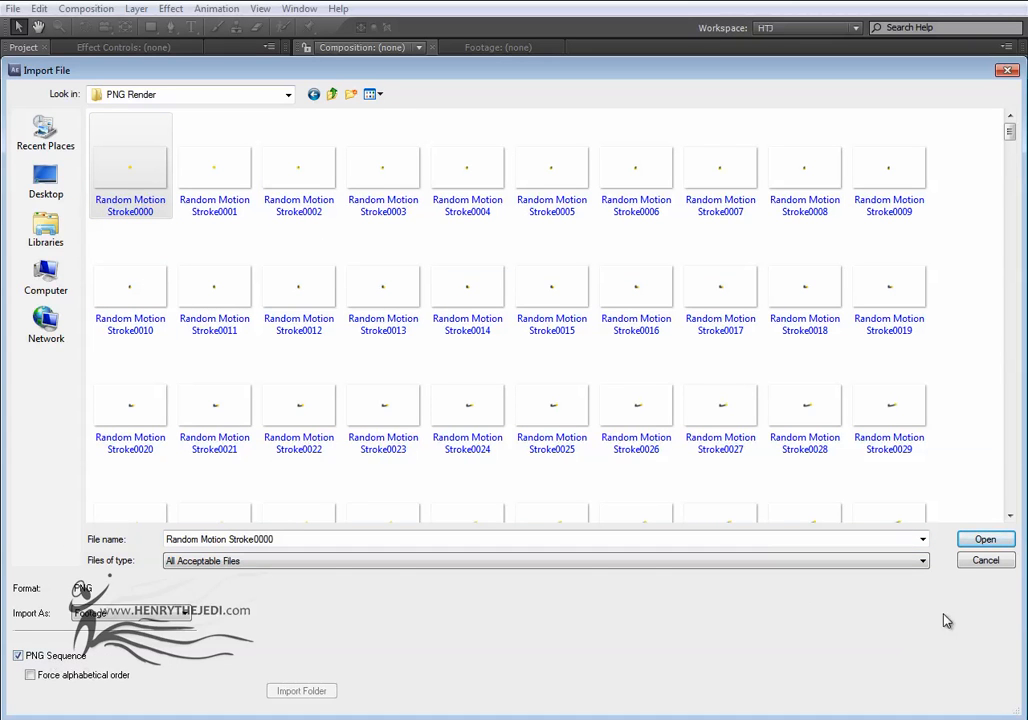
click(985, 539)
Create a composition from the imported Random Motion Stroke PNG sequence.
click(50, 226)
click(41, 190)
drag(41, 190, 603, 362)
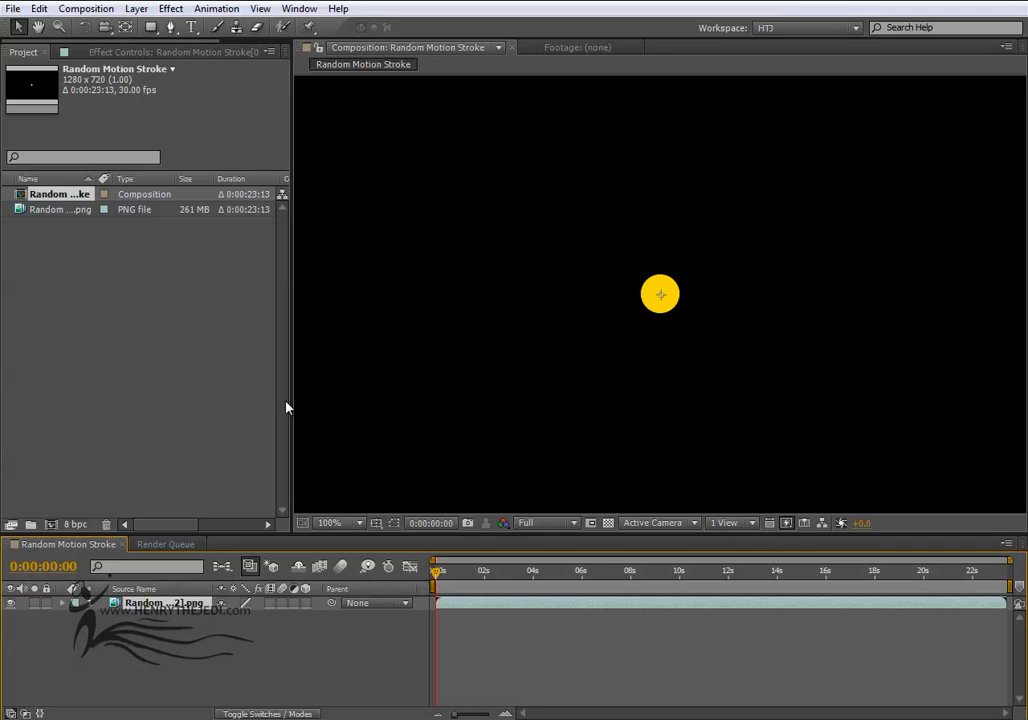
Enlarge the composition preview area and scrub the stroke footage to 0:00:12:22.
drag(289, 401, 212, 425)
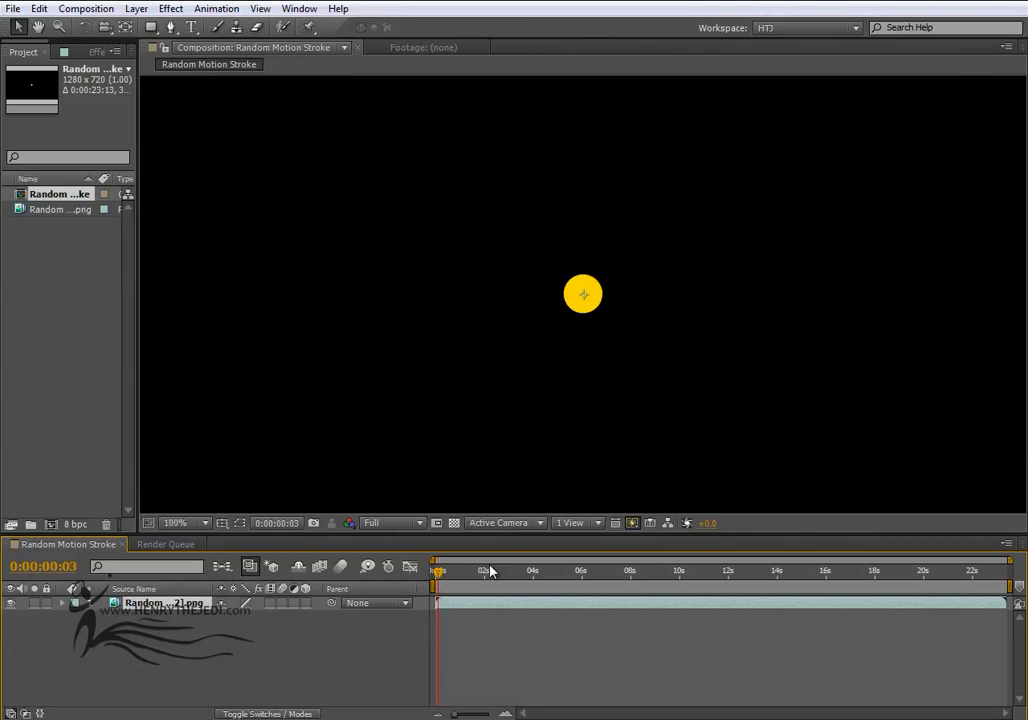
mouse_move(535, 568)
mouse_down()
mouse_move(675, 571)
mouse_move(519, 572)
mouse_move(560, 571)
mouse_move(544, 573)
mouse_move(590, 585)
mouse_move(744, 577)
mouse_up()
drag(433, 538, 433, 594)
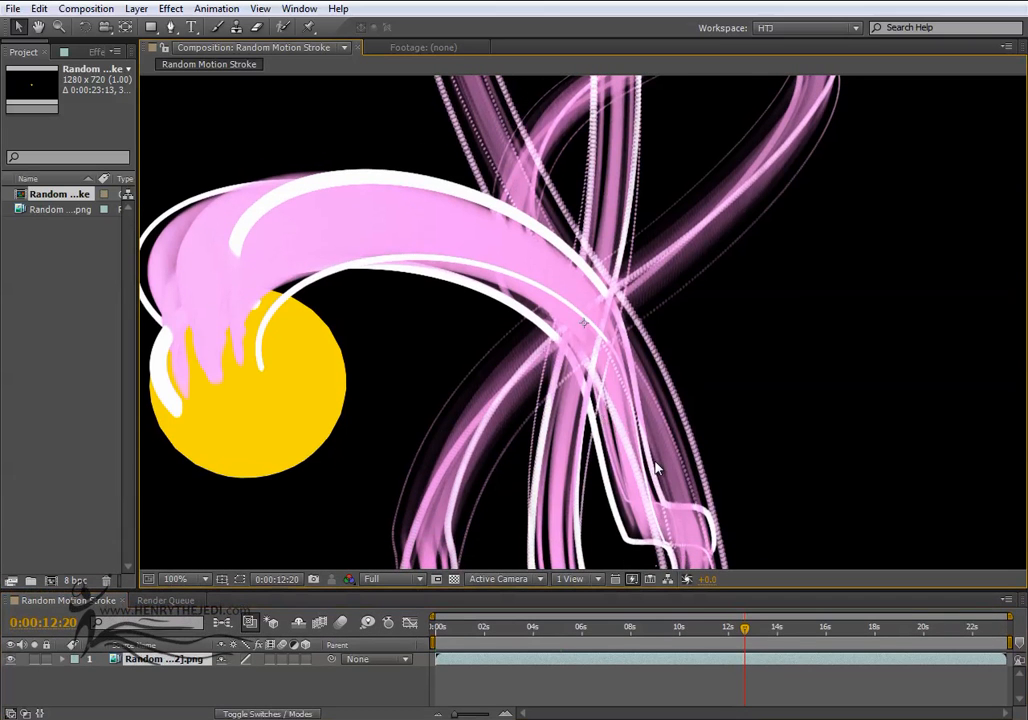
mouse_move(731, 632)
mouse_down()
mouse_move(668, 627)
mouse_move(758, 632)
mouse_move(746, 630)
mouse_up()
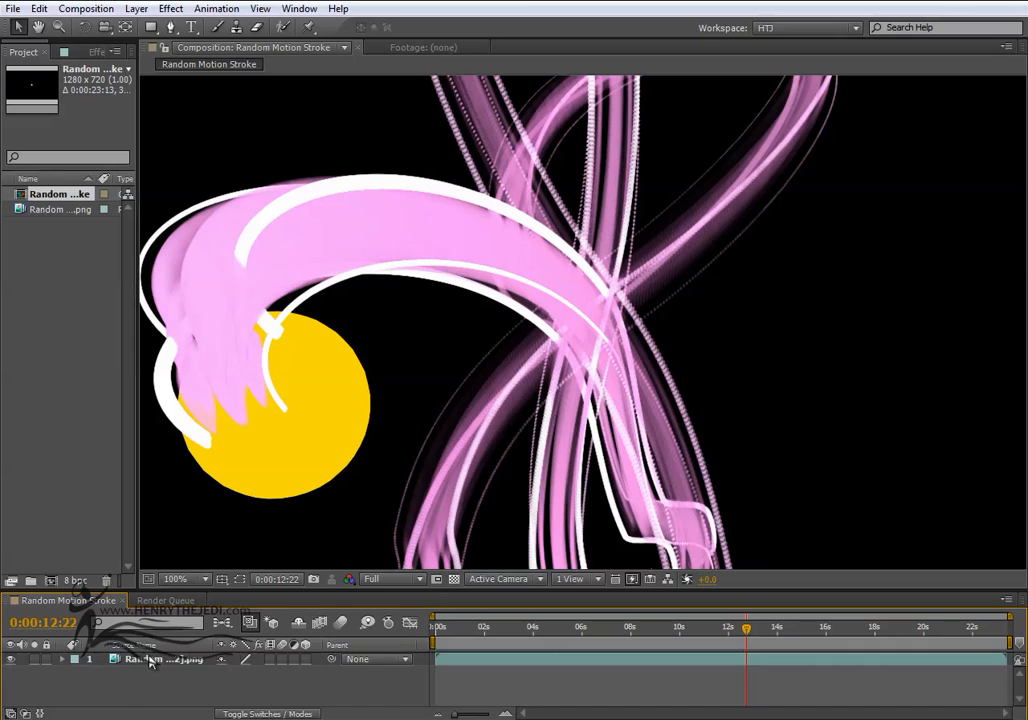
Apply the CC Toner effect to the Random Motion Stroke layer and widen the area showing its settings.
click(166, 9)
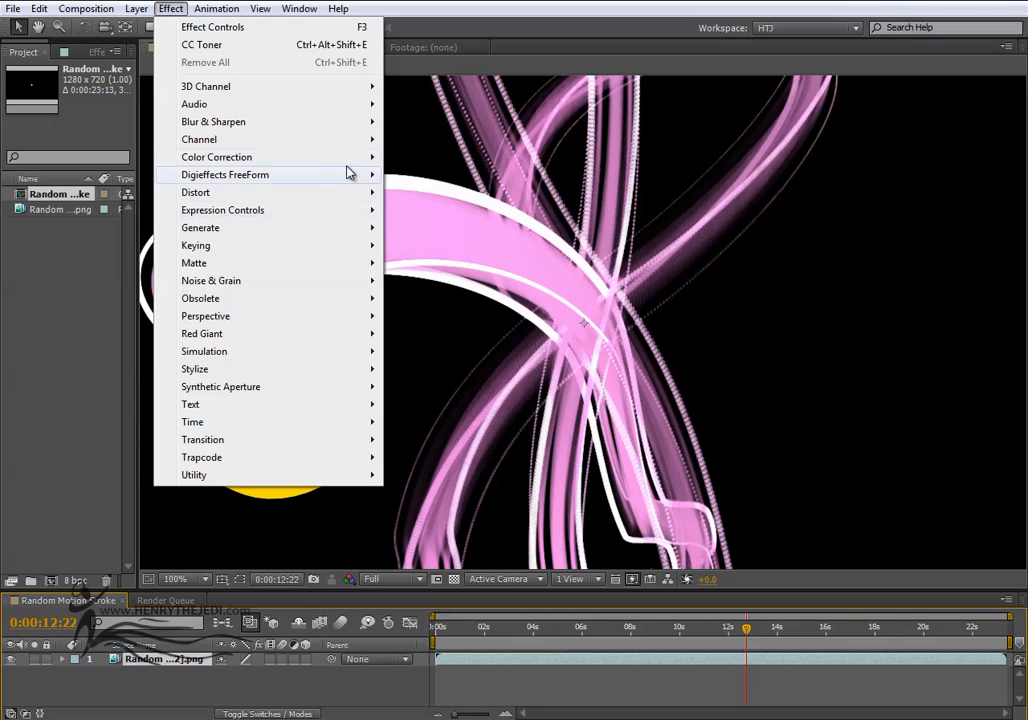
mouse_move(351, 160)
click(435, 283)
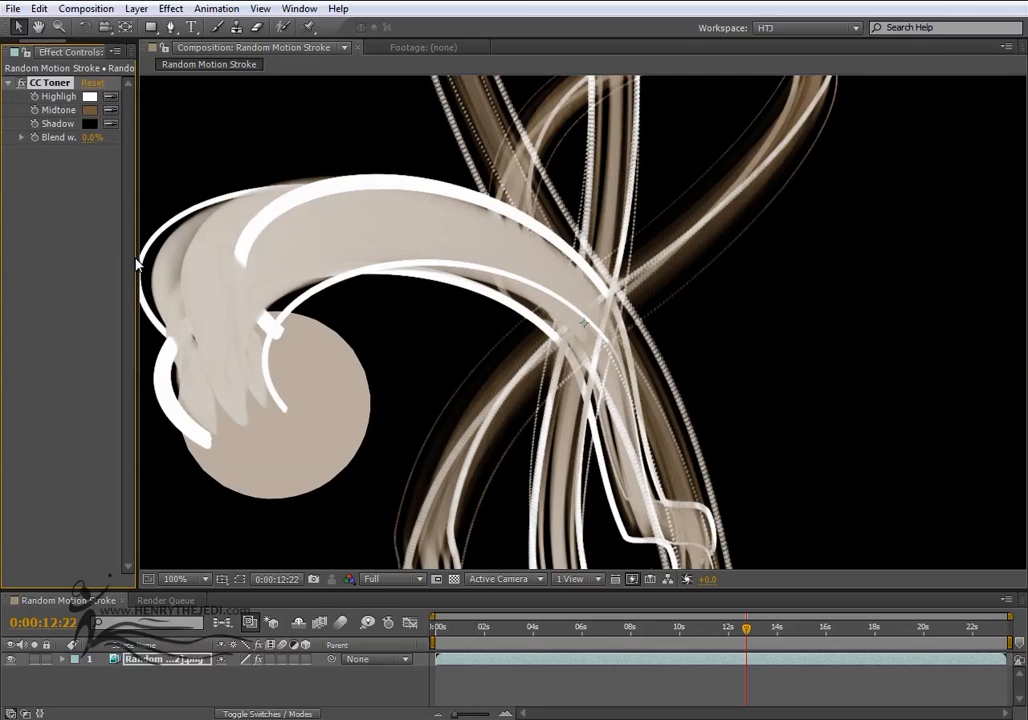
drag(138, 259, 206, 230)
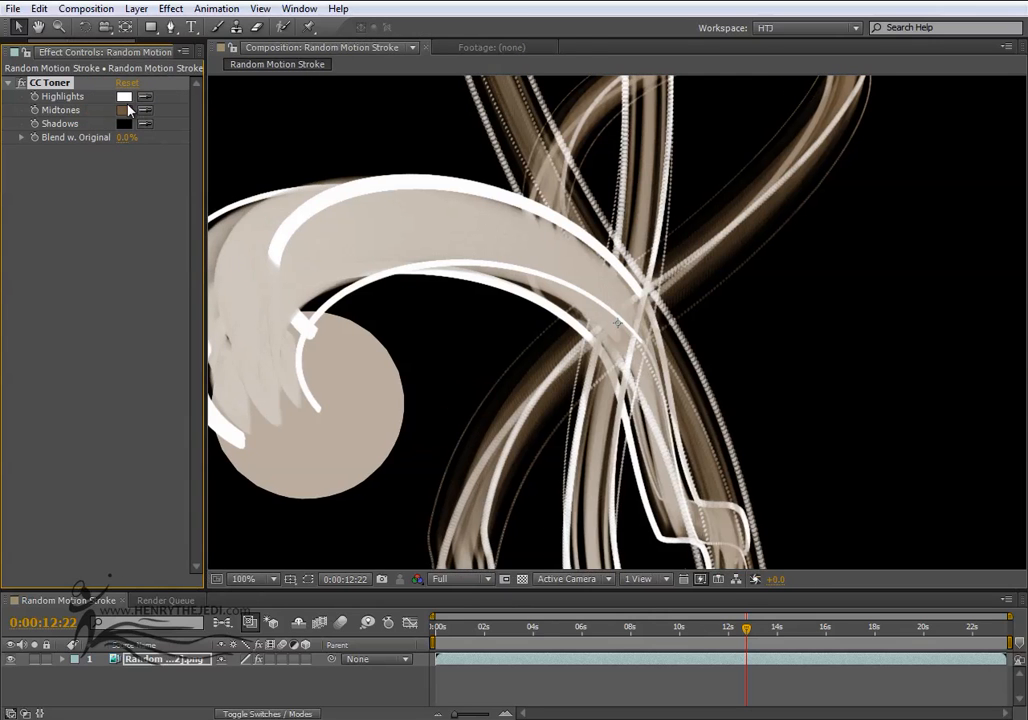
Set the CC Toner midtones to bright orange FF8401.
click(124, 110)
drag(632, 545, 634, 612)
click(612, 425)
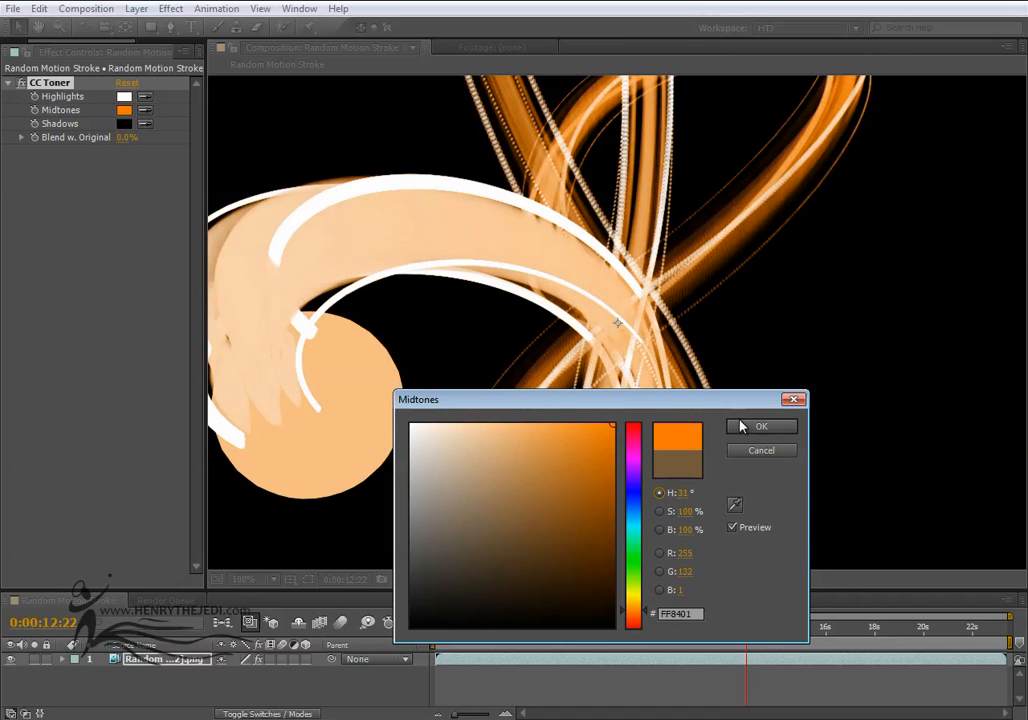
click(757, 427)
Start the work area at 0:00:05:00 and apply the Glow effect to the stroke layer.
drag(770, 630, 557, 628)
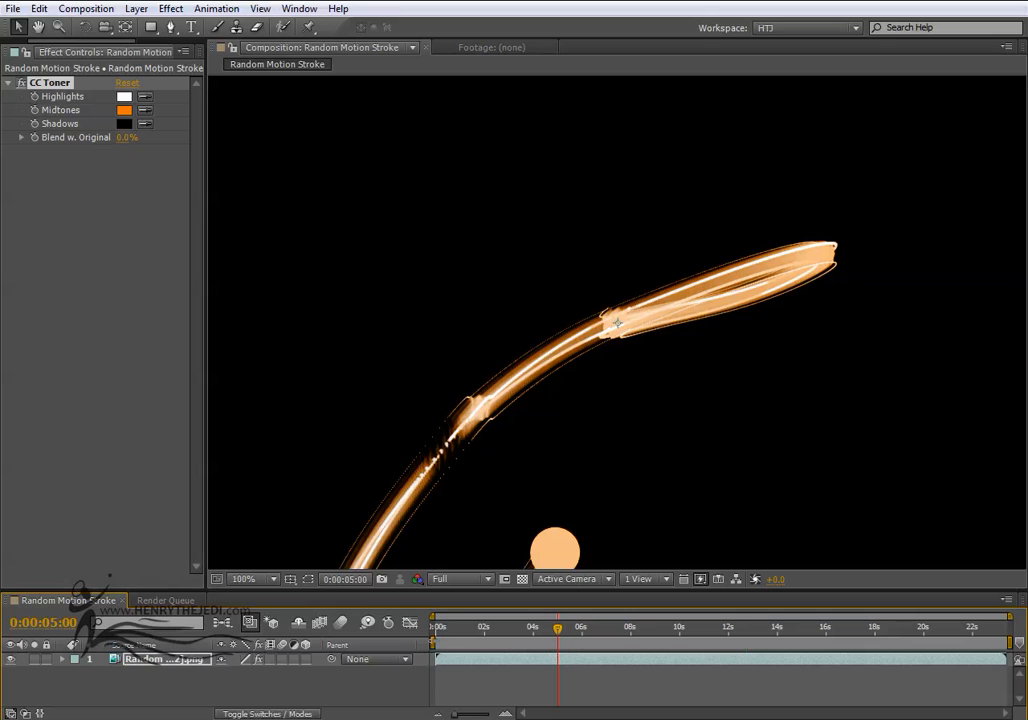
key(b)
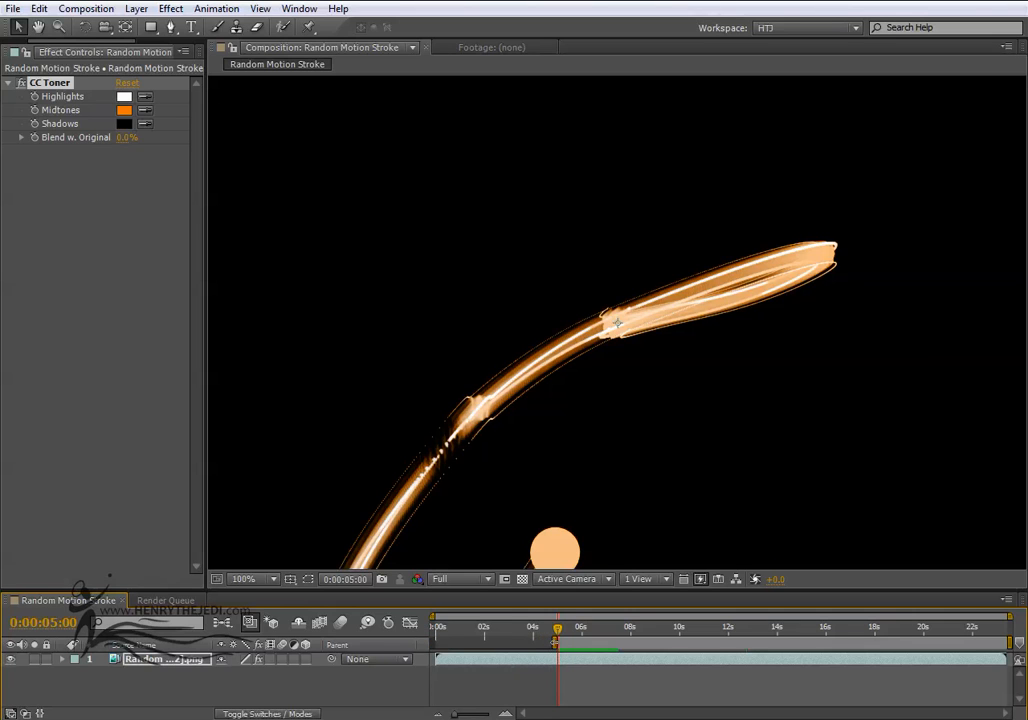
click(170, 8)
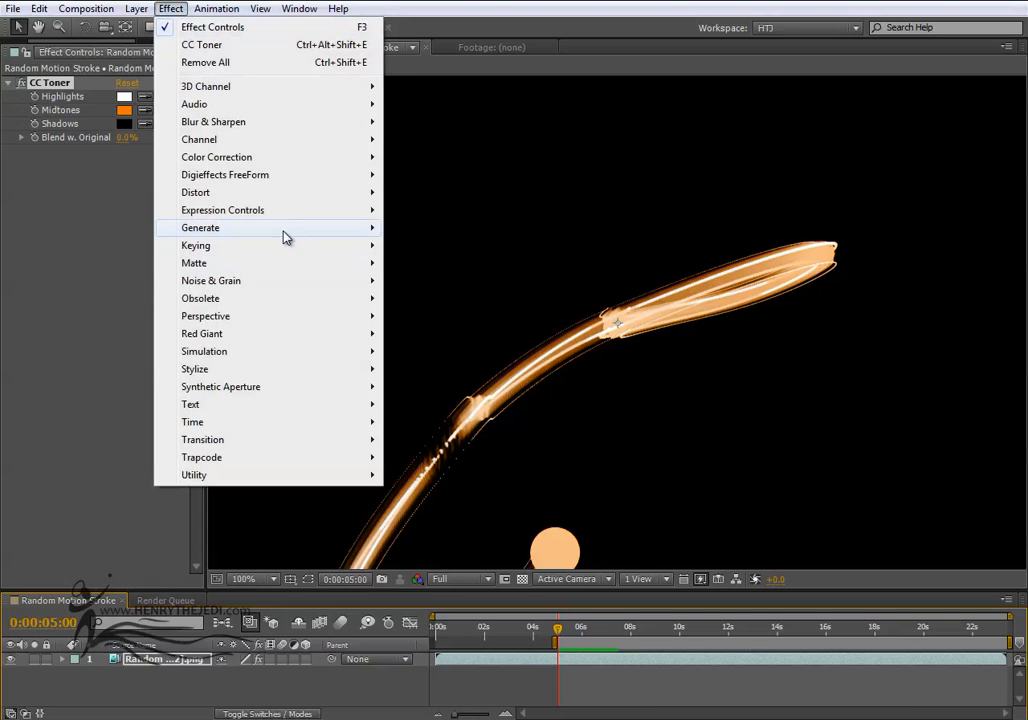
mouse_move(349, 372)
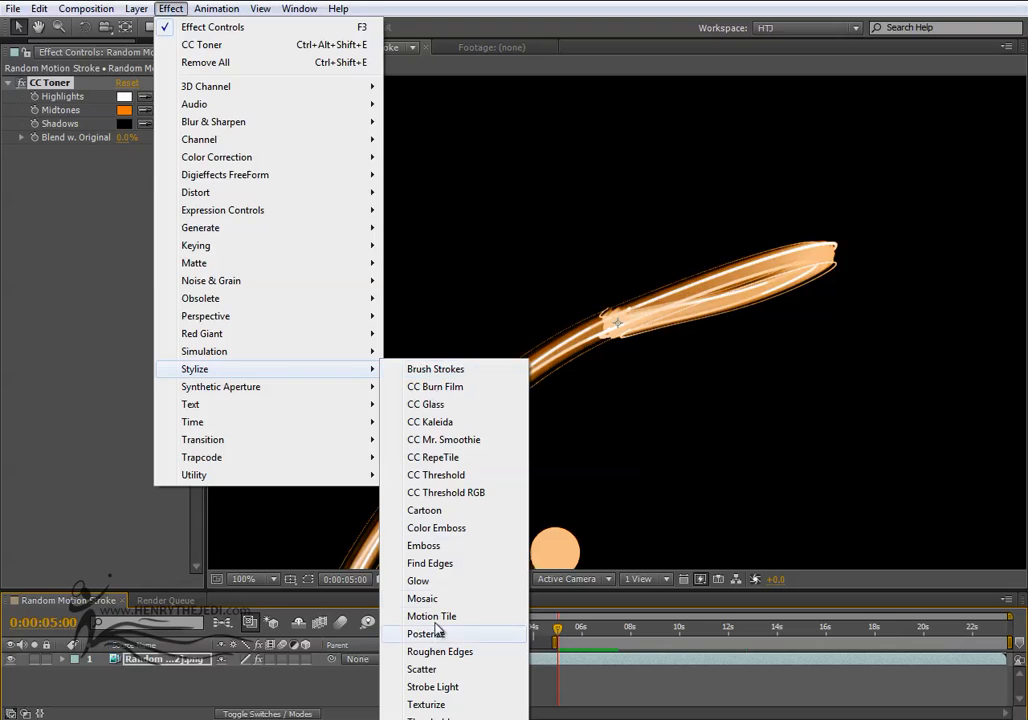
click(420, 581)
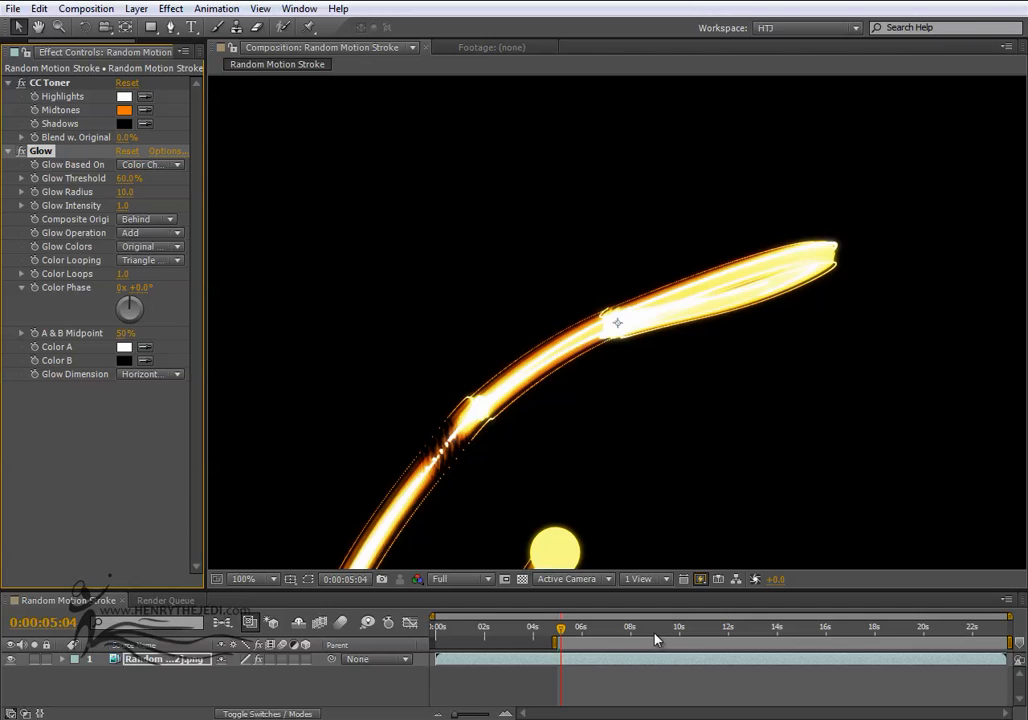
Try None as the Glow operation, then set it to Luminosity while viewing the frame at 0:00:13:13.
drag(560, 628, 562, 629)
drag(632, 630, 650, 631)
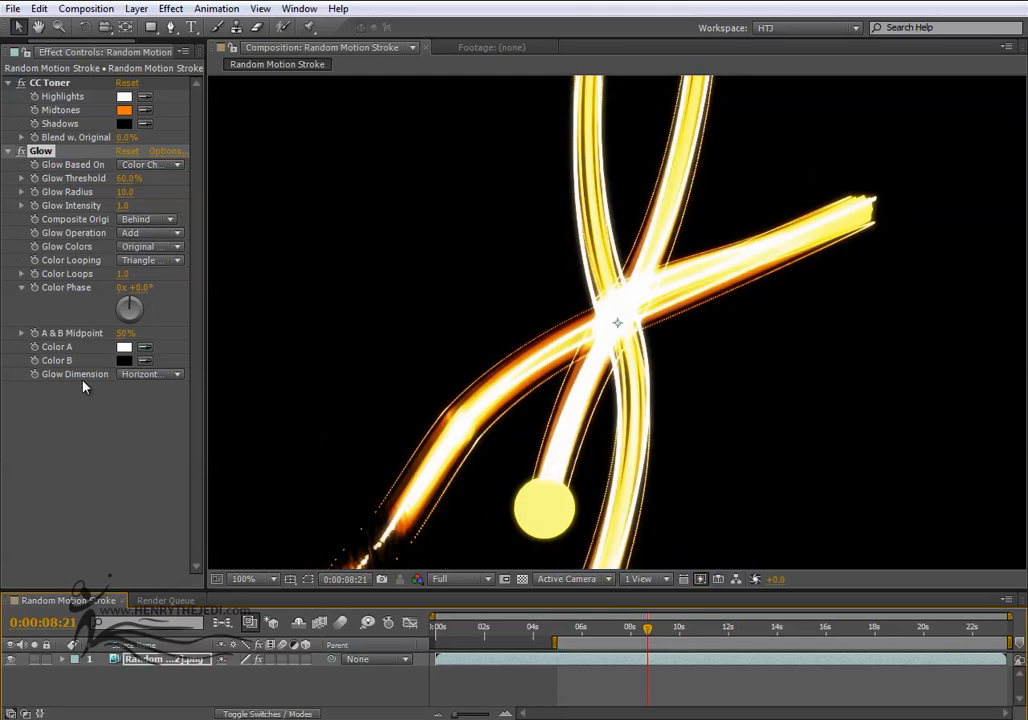
click(152, 233)
click(152, 250)
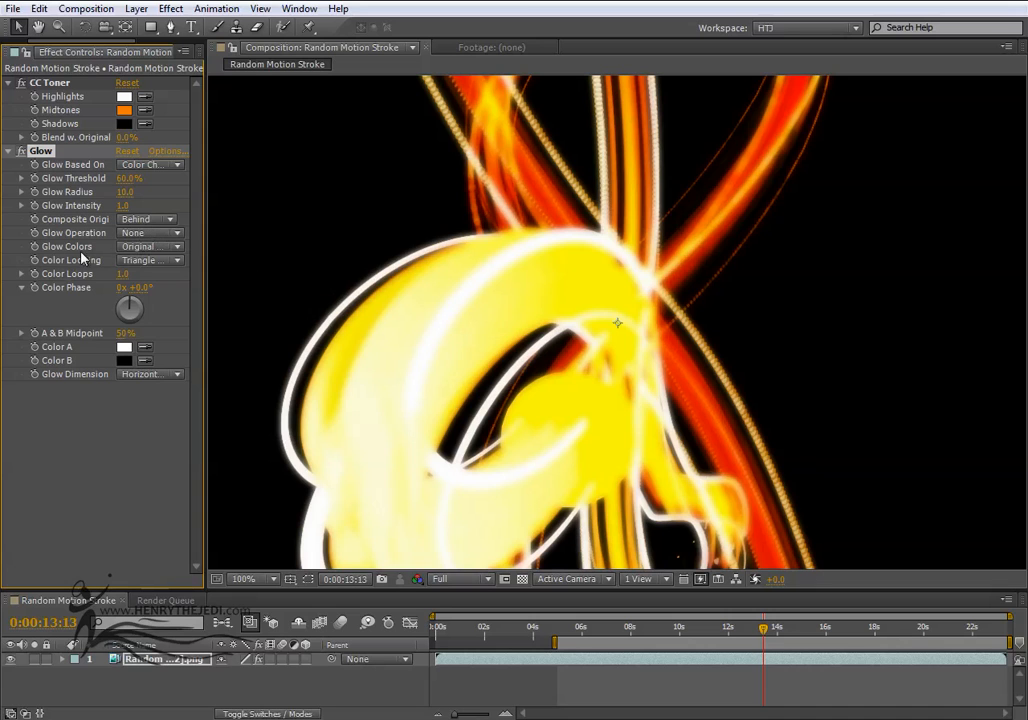
click(134, 236)
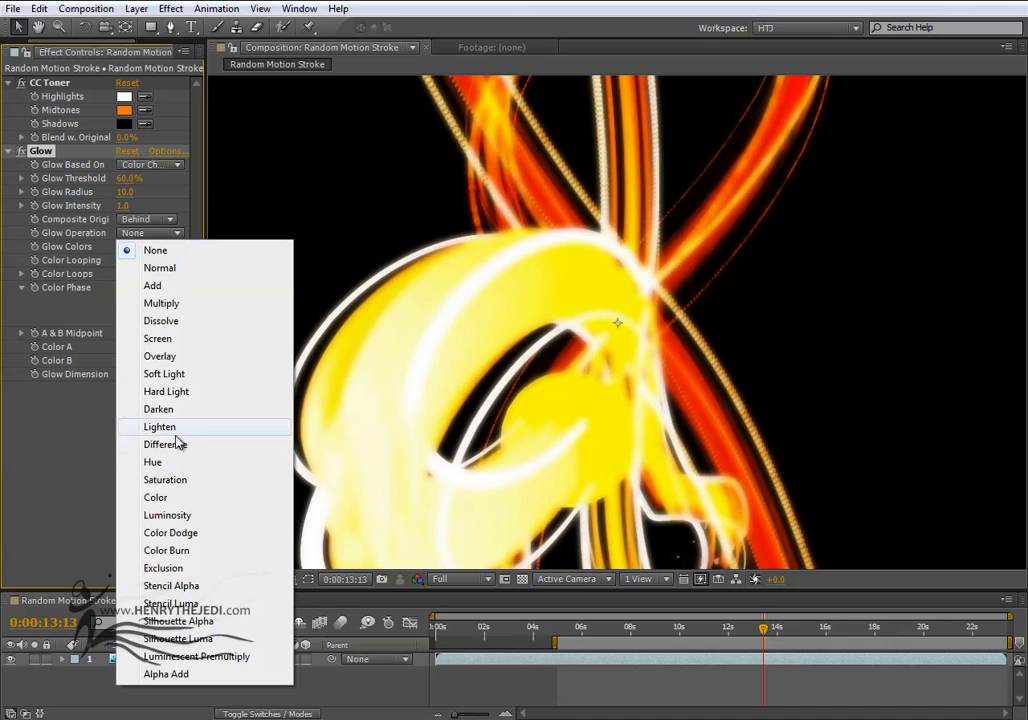
click(161, 515)
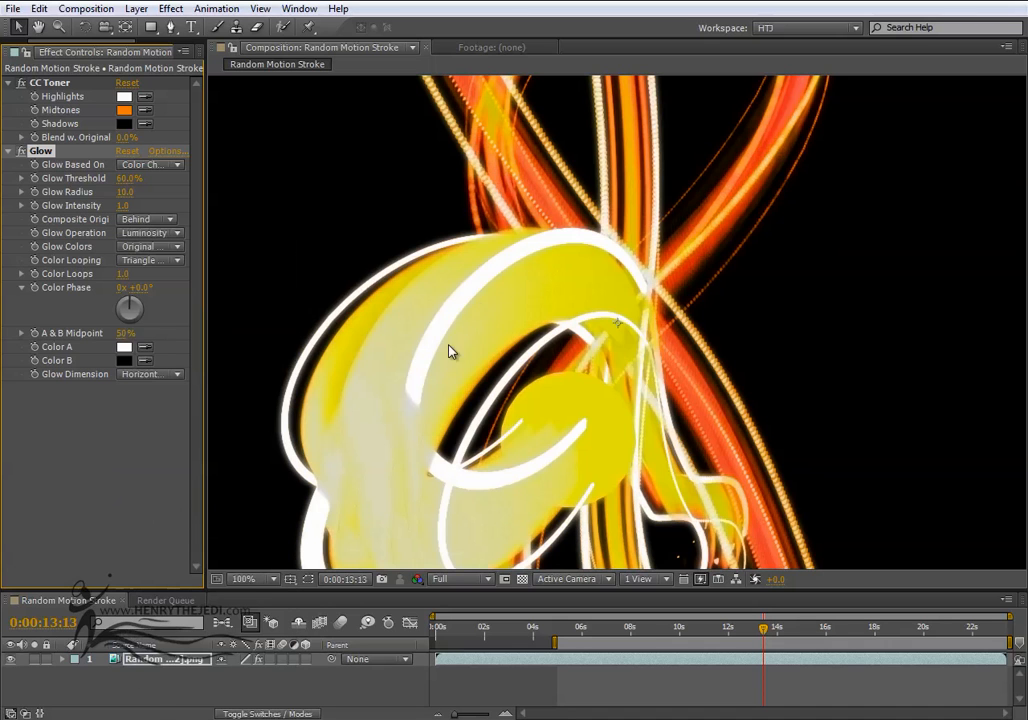
Switch the Glow effect off and on at 0:00:13:13 and 0:00:20:08 to compare the strokes with and without it.
click(21, 151)
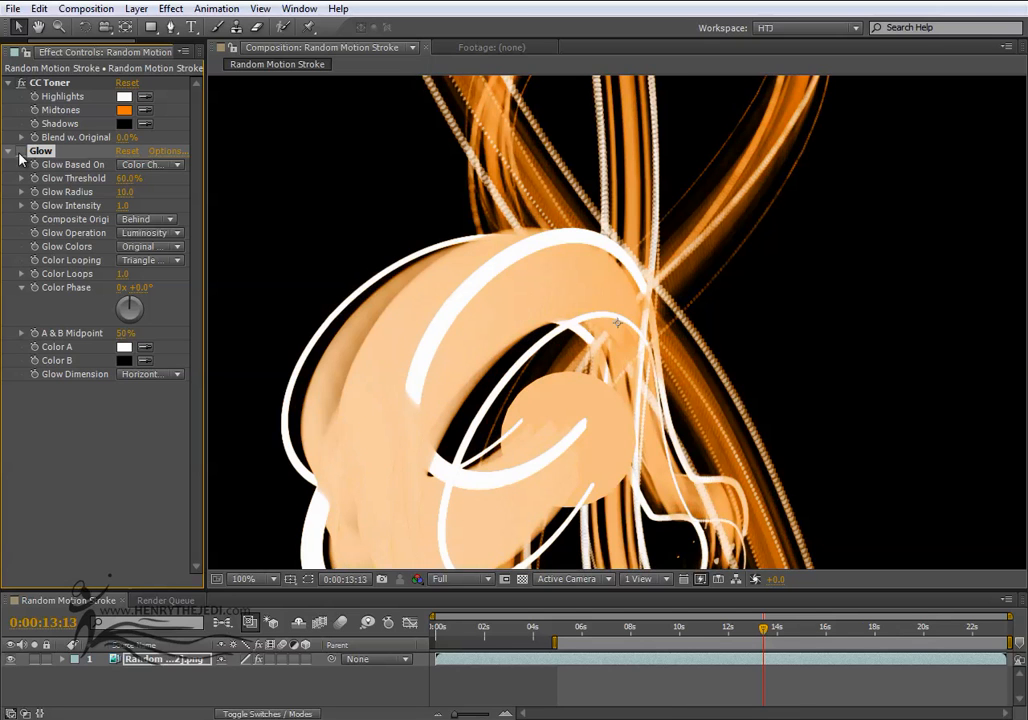
click(21, 151)
click(21, 151)
click(21, 151)
drag(798, 633, 932, 637)
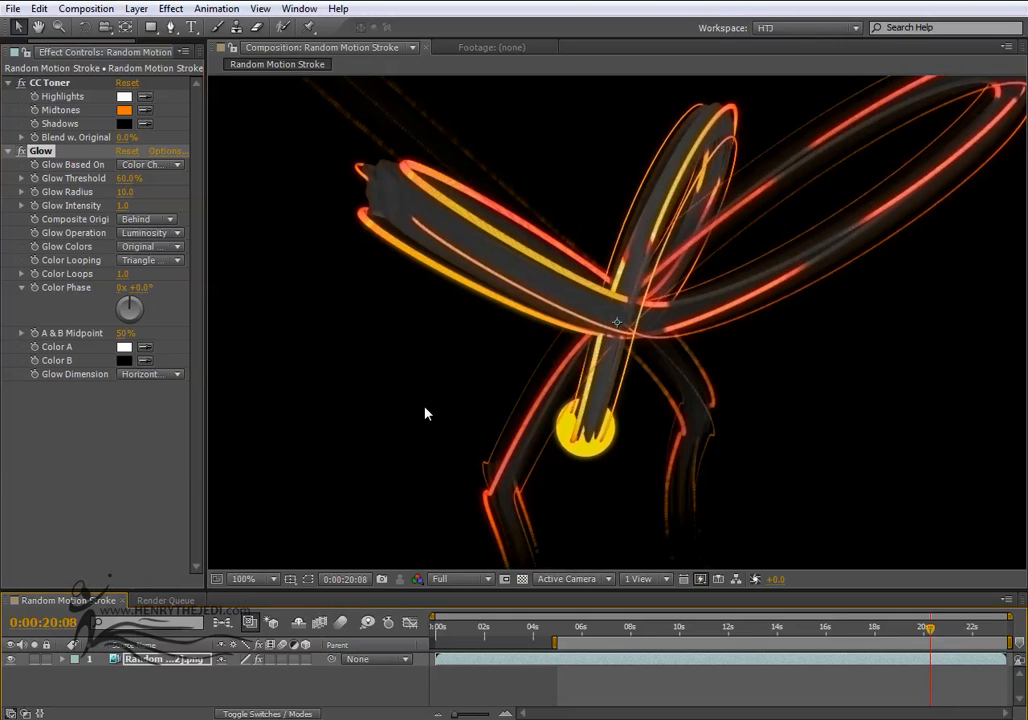
click(21, 151)
click(21, 151)
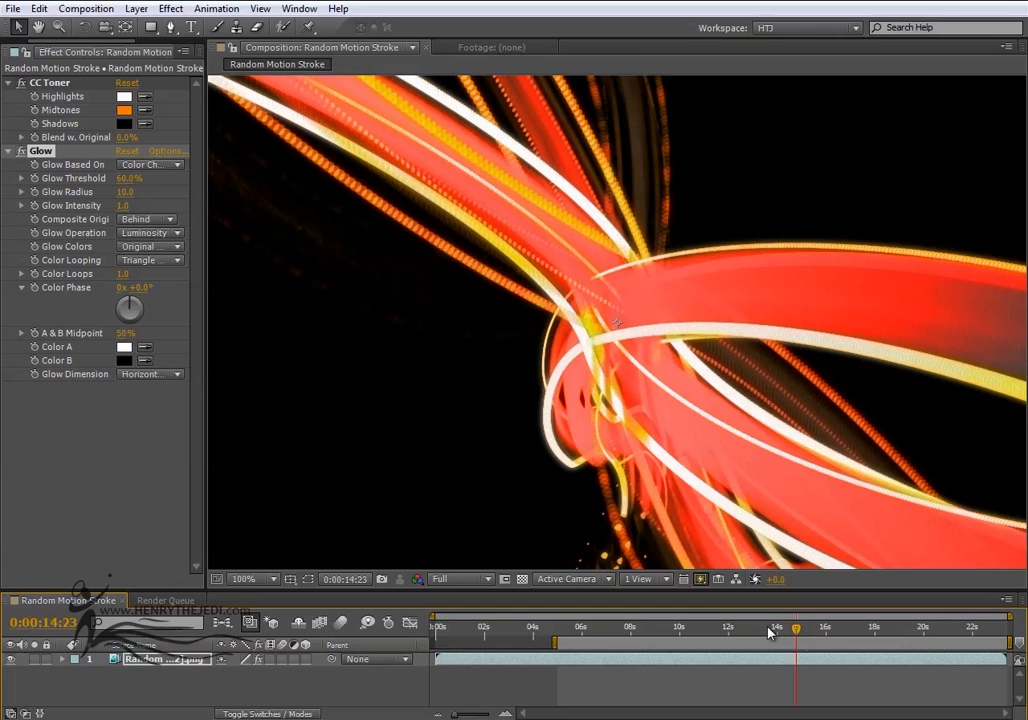
drag(770, 632, 739, 625)
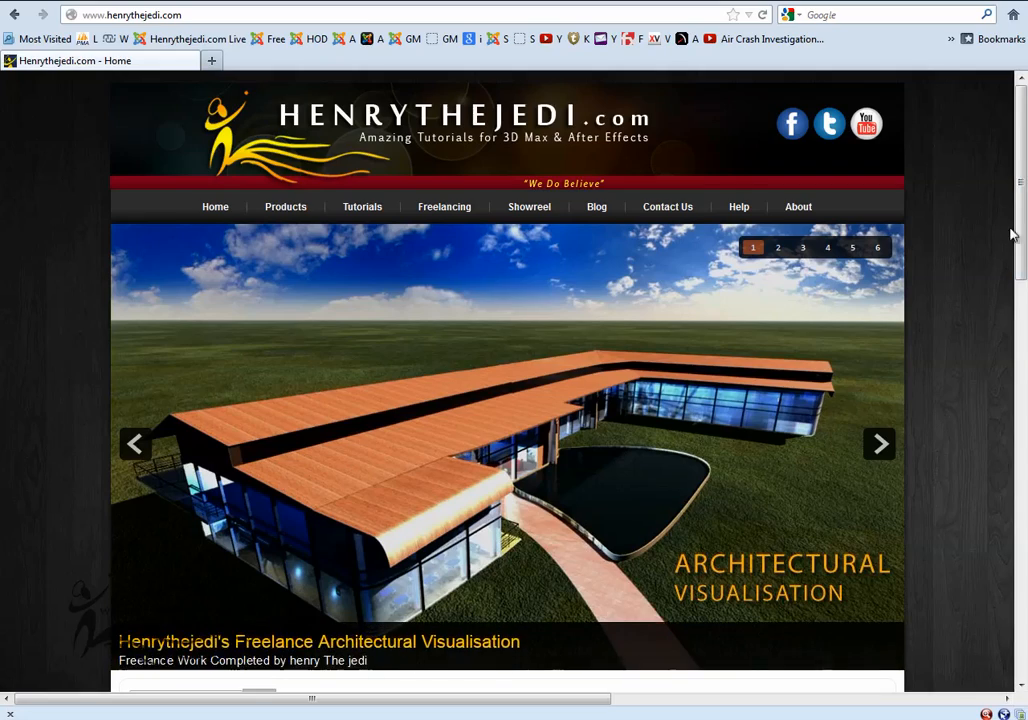
Switch to the web browser and open the Facebook, YouTube and Twitter pages linked from the Henrythejedi.com homepage in new tabs.
mouse_move(1022, 195)
mouse_down()
mouse_move(1022, 520)
mouse_move(1022, 192)
mouse_up()
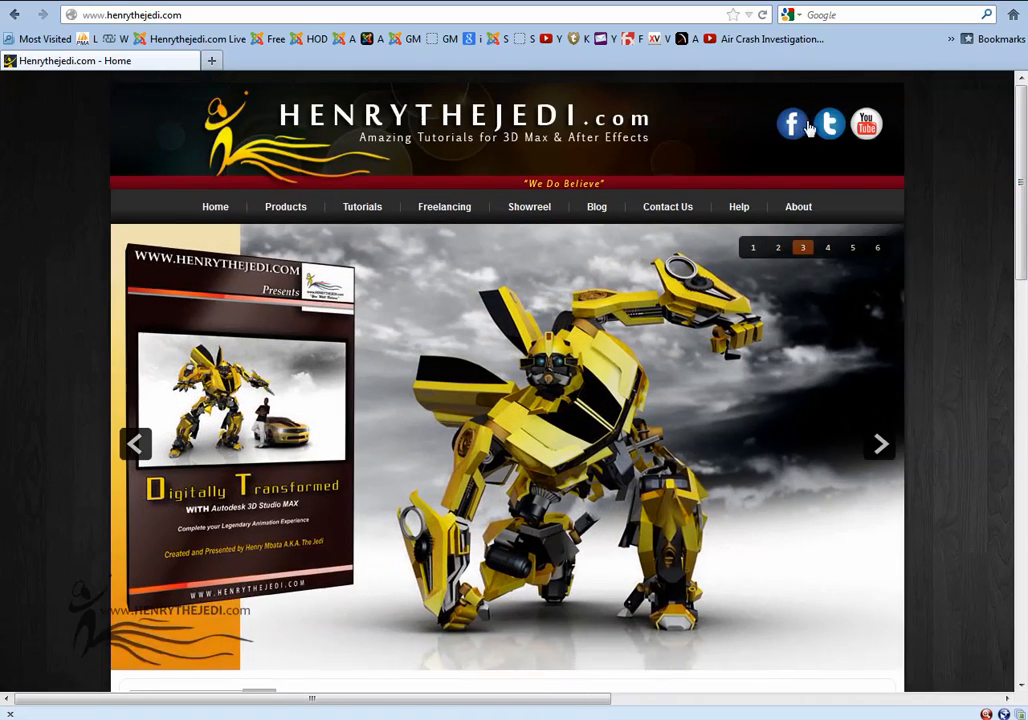
right_click(801, 126)
click(840, 135)
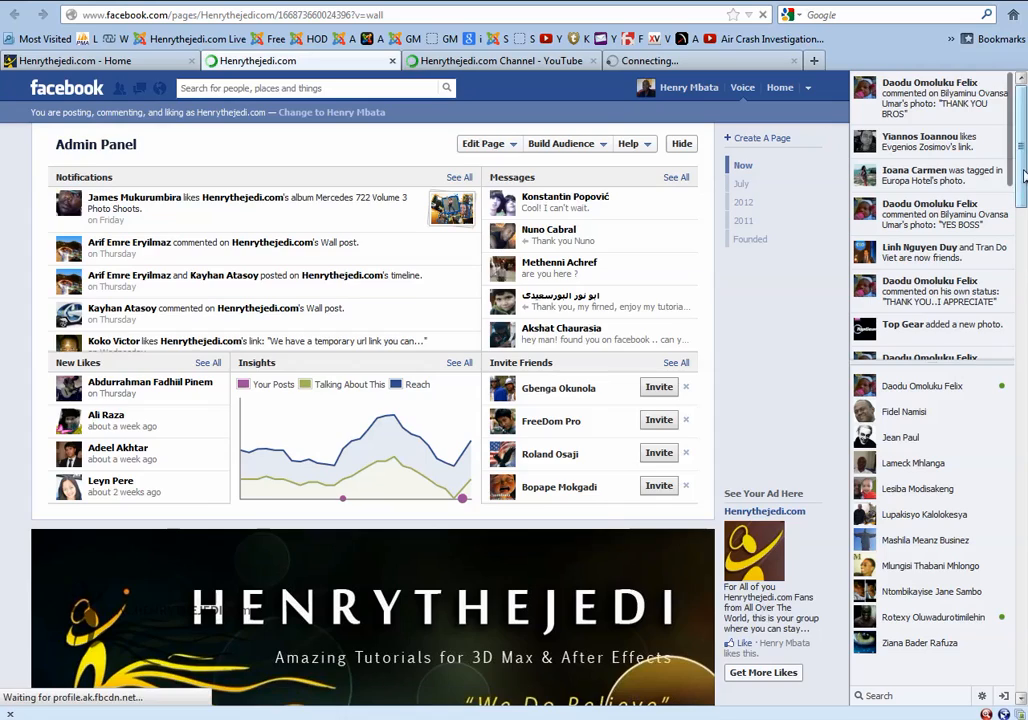
mouse_move(1022, 185)
mouse_down()
mouse_move(1005, 540)
mouse_move(1015, 603)
mouse_move(1018, 160)
mouse_up()
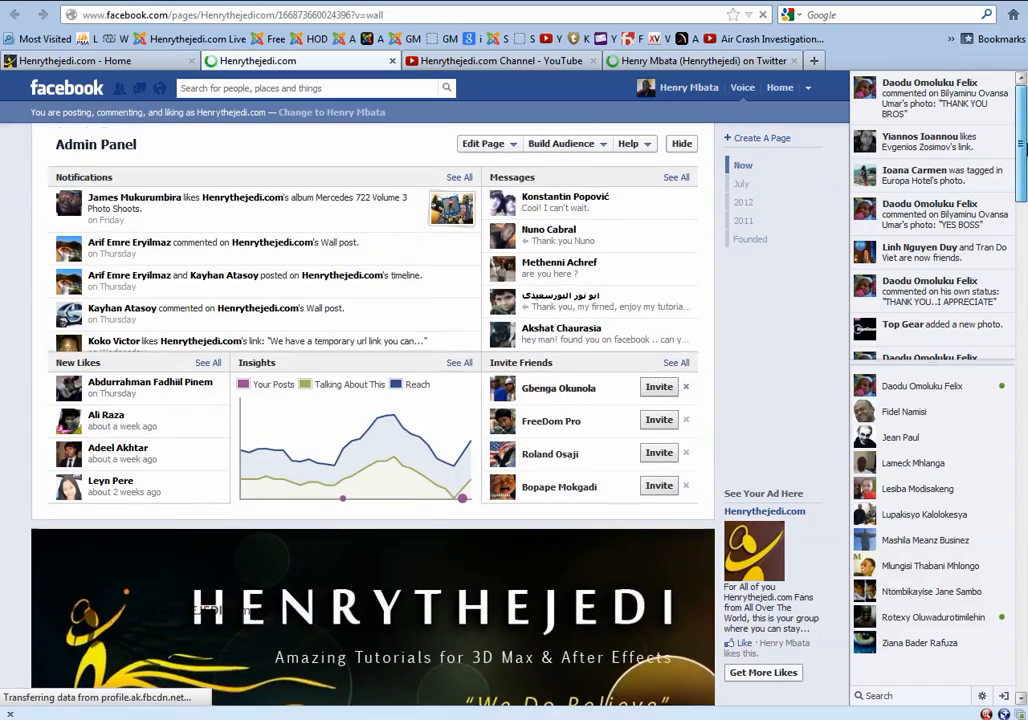
Return to the Henrythejedi.com homepage and look through it down to the Facebook box and contact links in the footer.
click(155, 64)
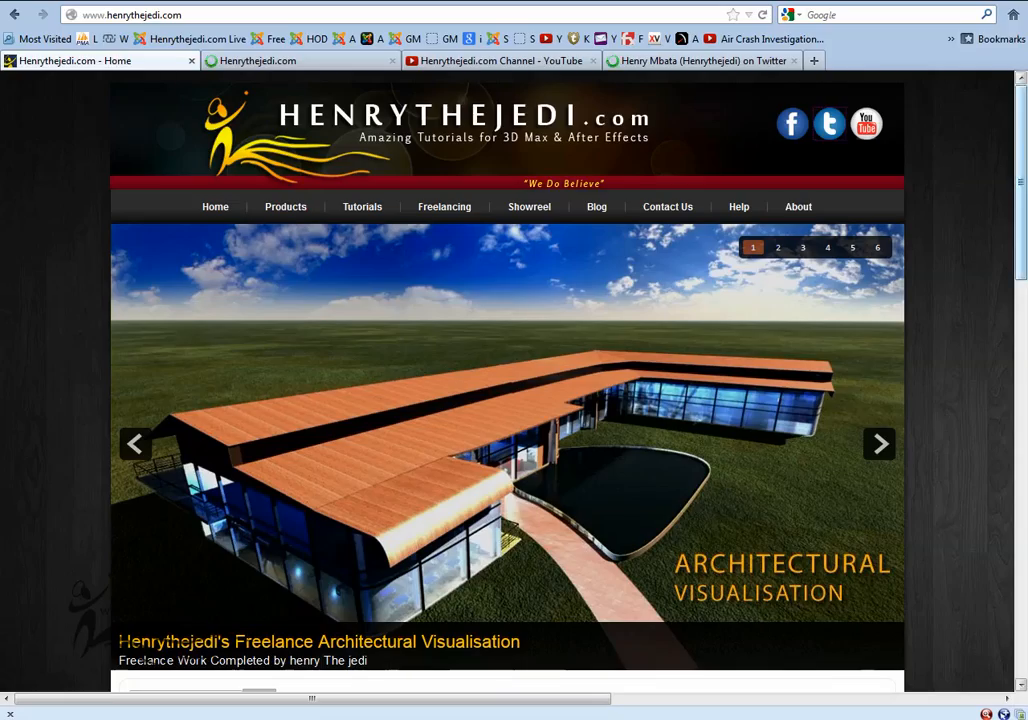
scroll(92, 573, down, 15)
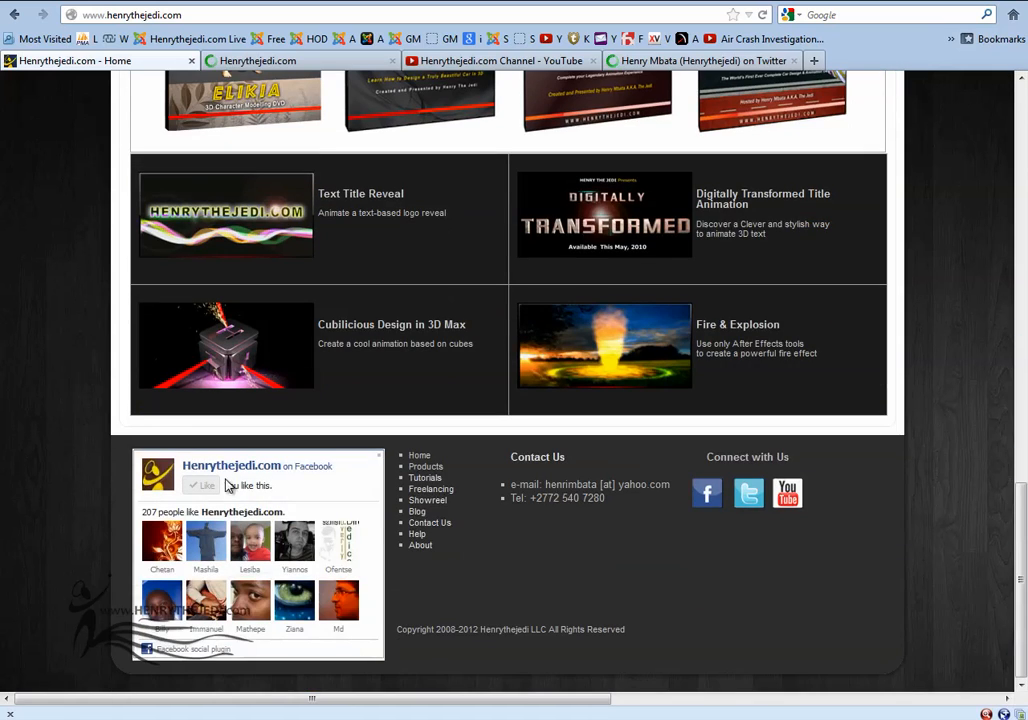
scroll(600, 345, up, 15)
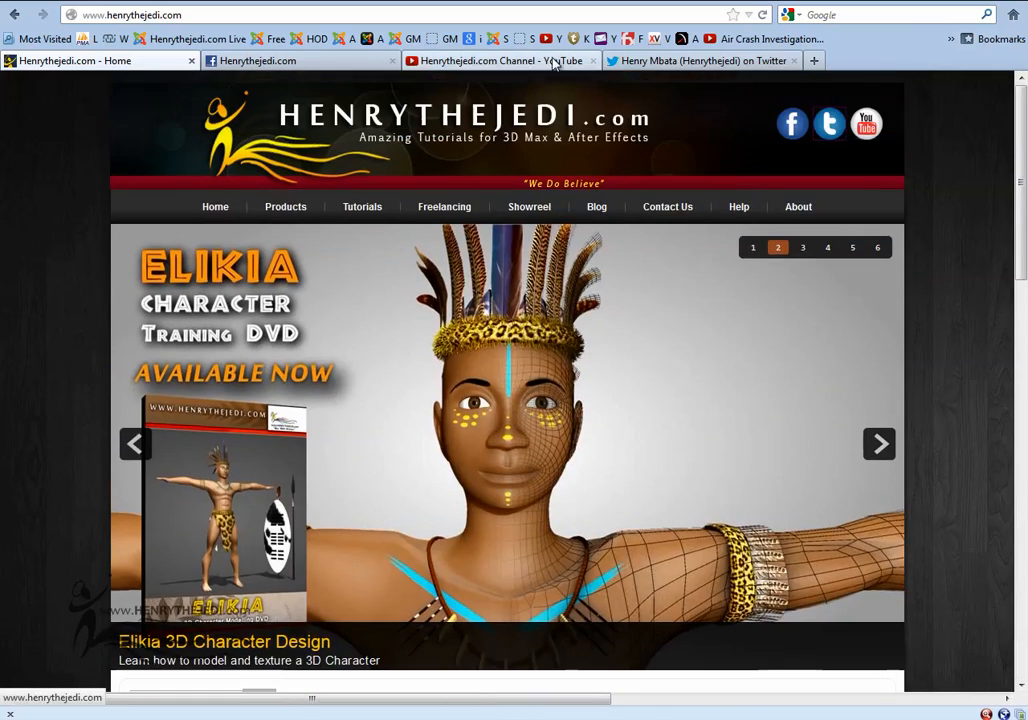
View the Henrythejedi Twitter profile, YouTube channel and Facebook page in their open tabs.
click(630, 62)
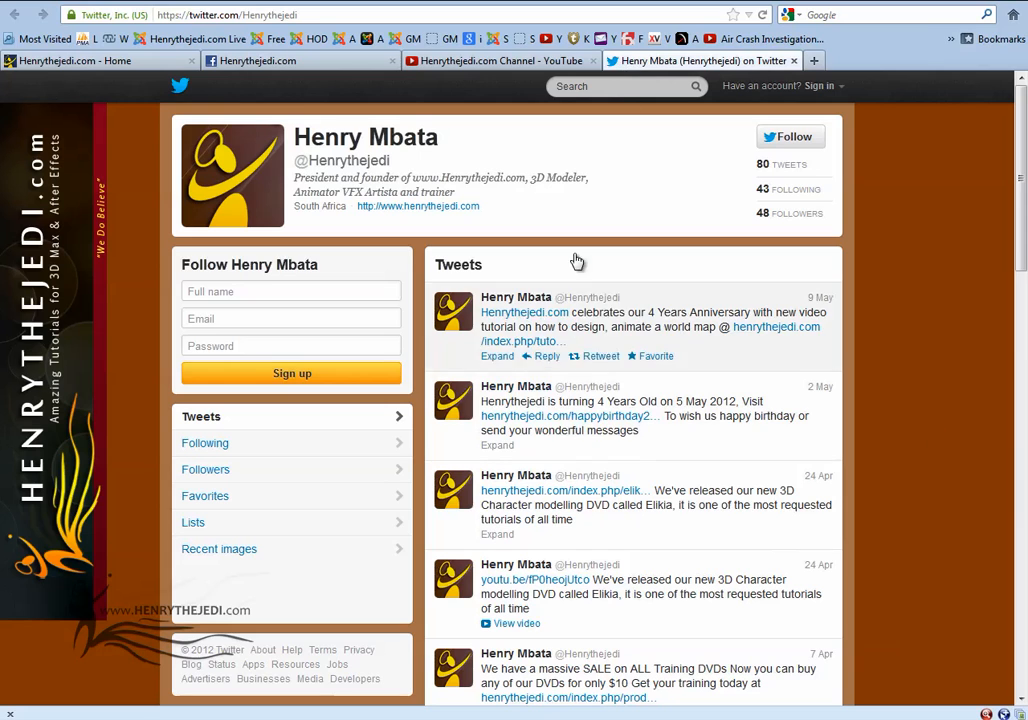
click(492, 61)
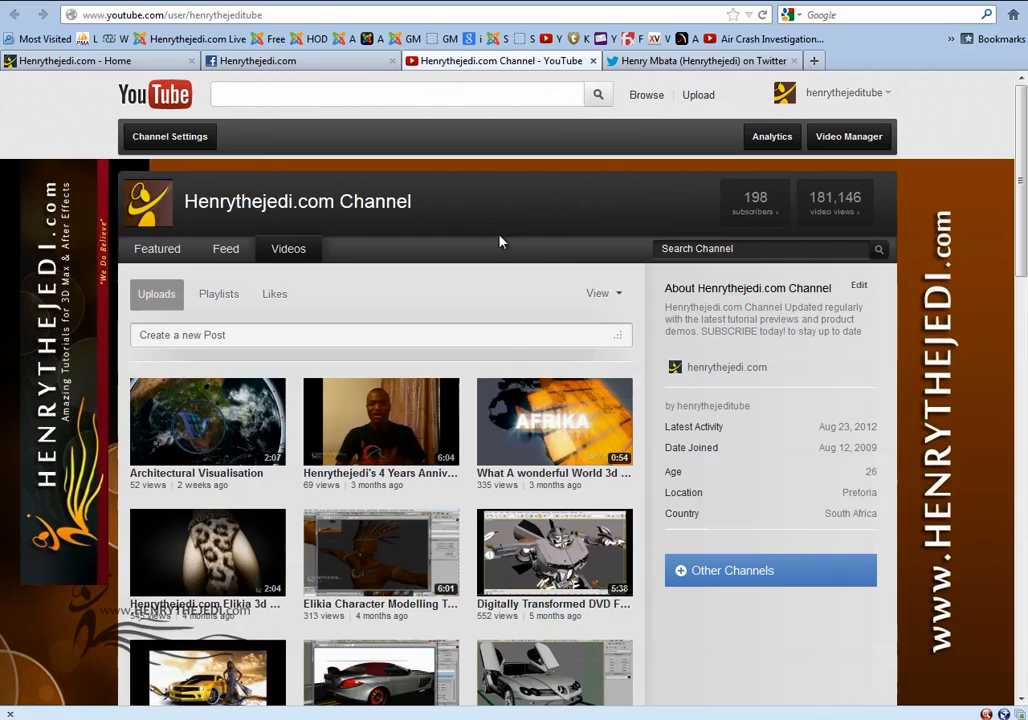
mouse_move(1017, 204)
mouse_down()
mouse_move(1018, 394)
mouse_move(1018, 202)
mouse_up()
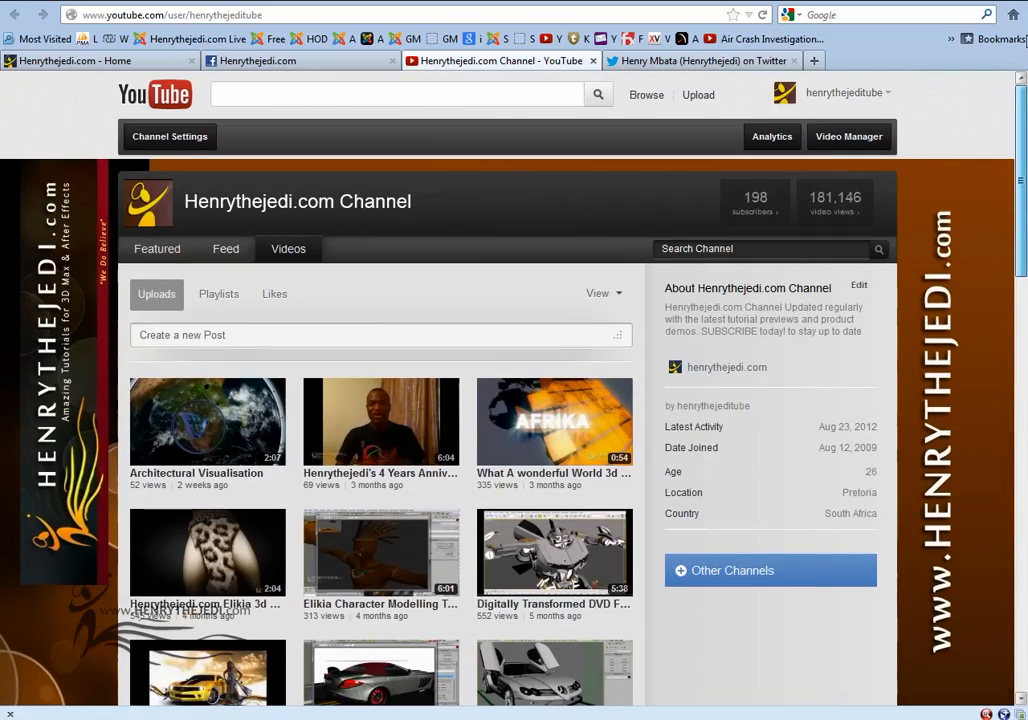
click(254, 65)
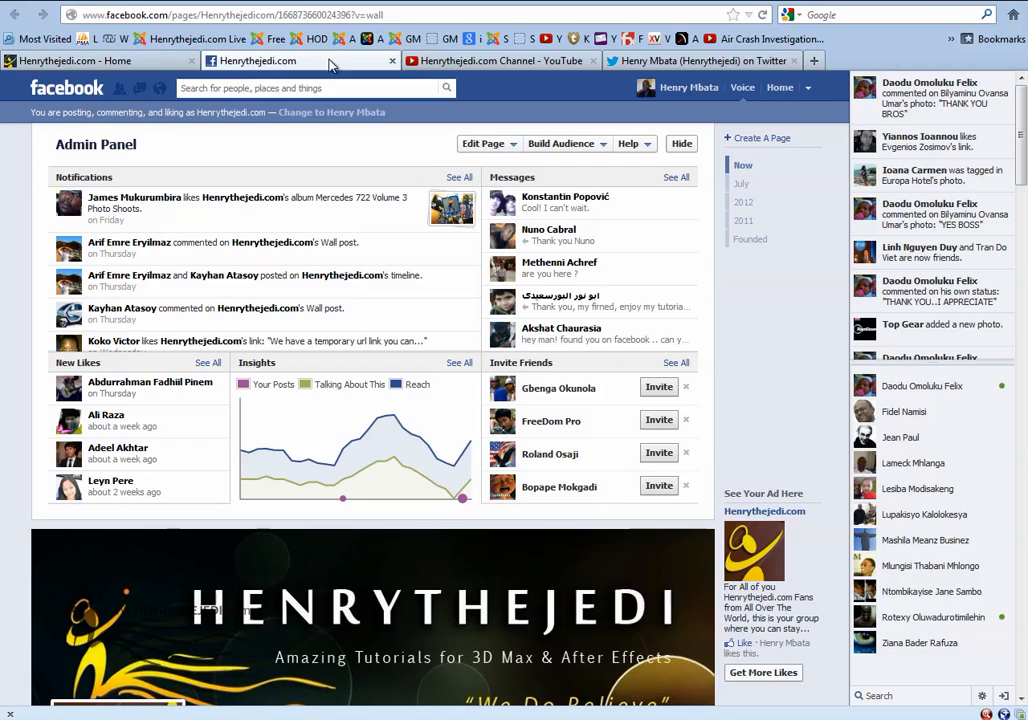
click(436, 63)
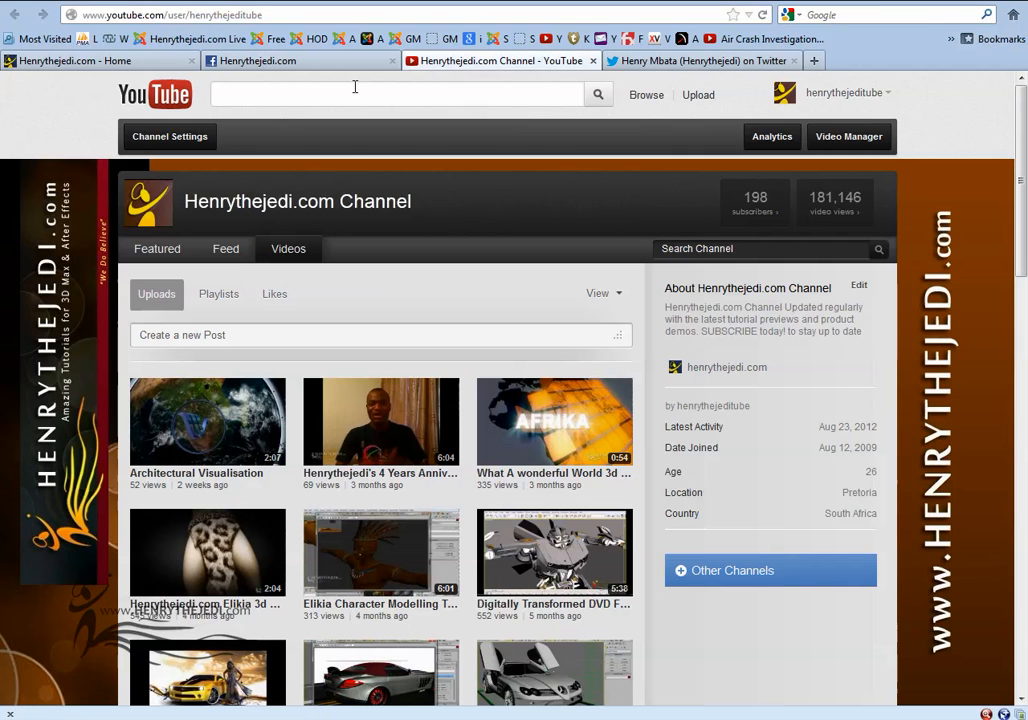
Look through the Henrythejedi.com homepage, and open its Freelancing page to read about the services offered.
click(114, 64)
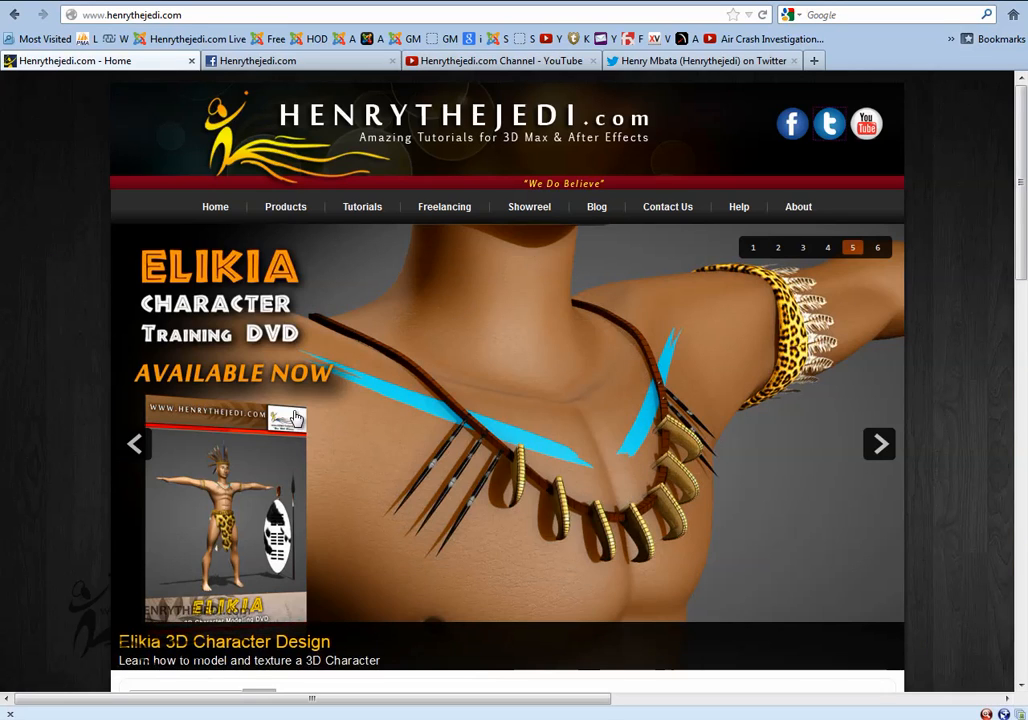
drag(1024, 218, 1024, 496)
scroll(580, 367, down, 3)
scroll(605, 441, up, 10)
scroll(605, 441, up, 3)
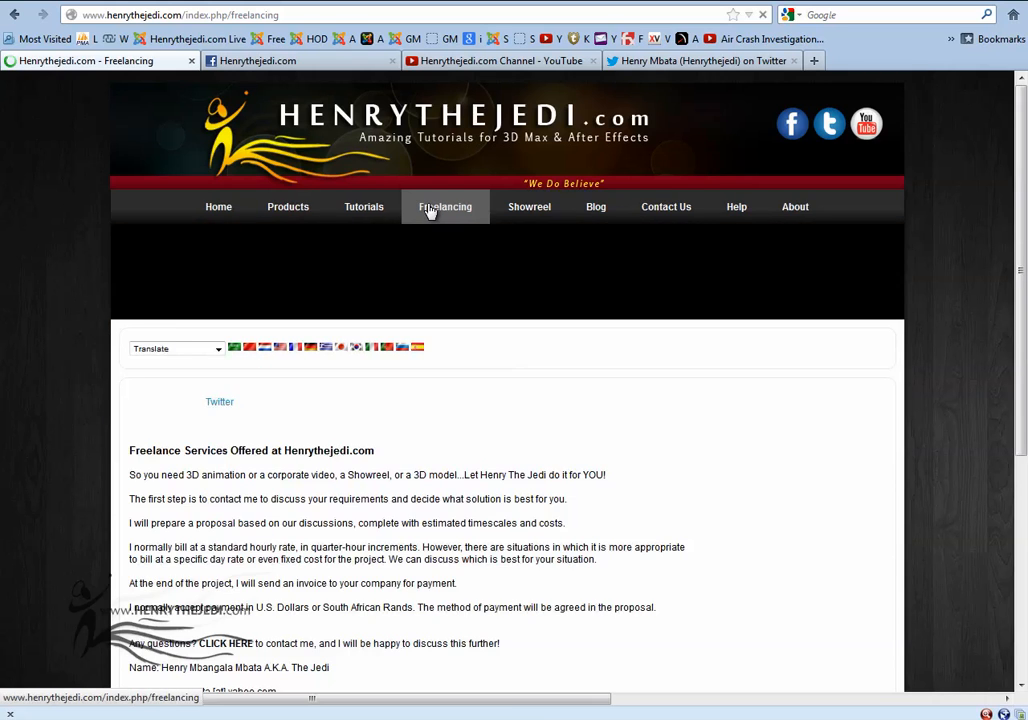
scroll(380, 330, down, 3)
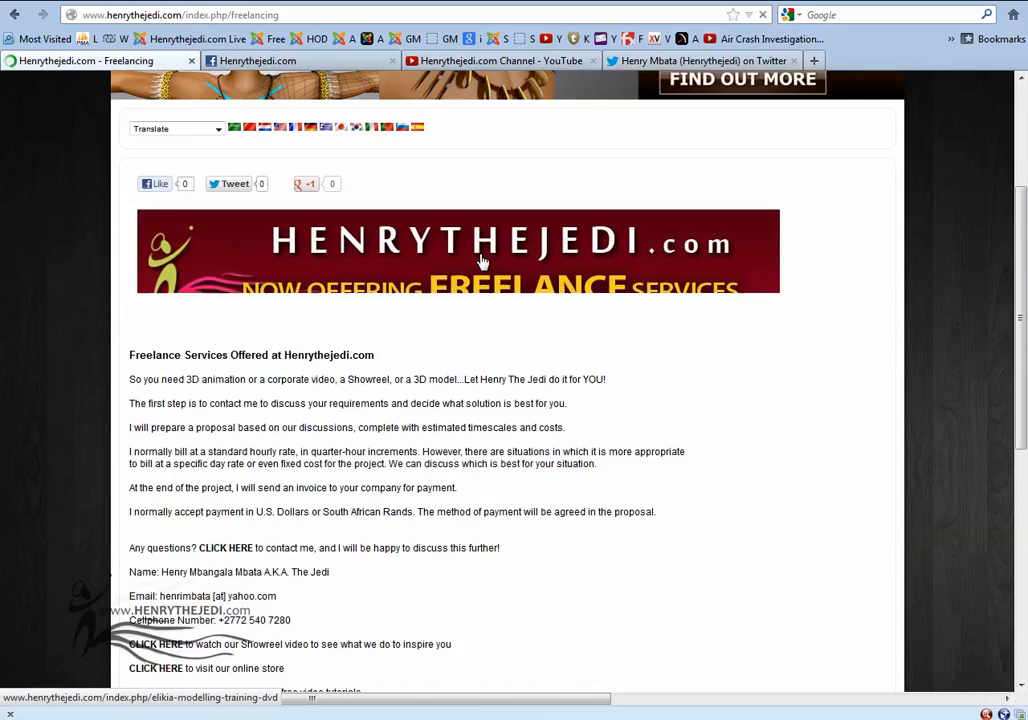
scroll(380, 337, up, 3)
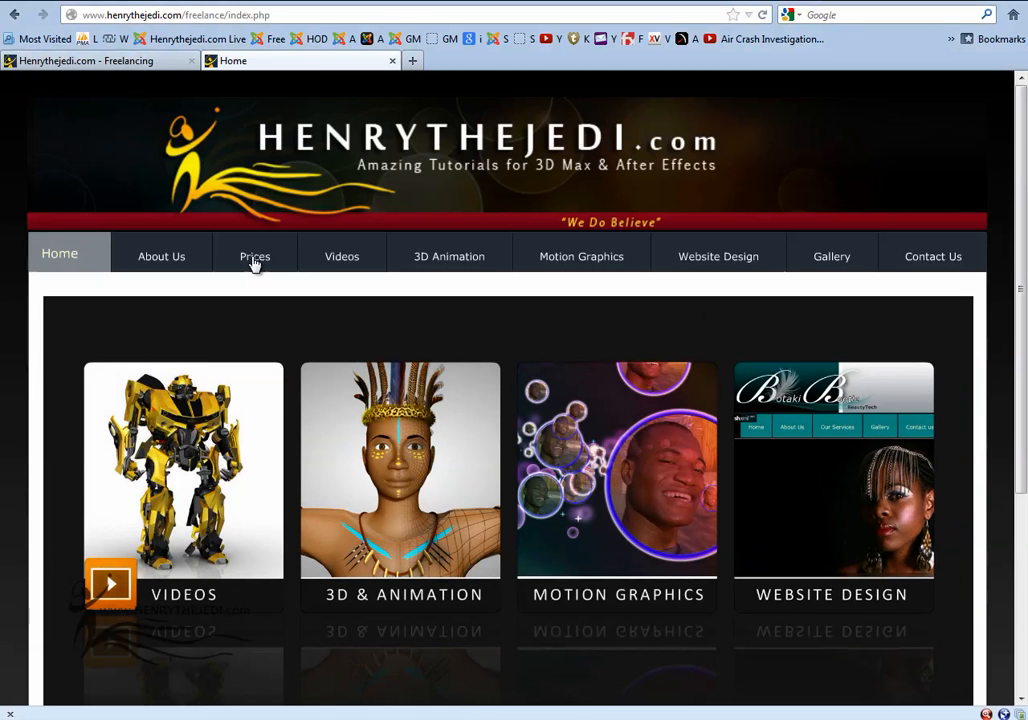
View the Freelancing page and the separate freelance site's home page, and return to the main Henrythejedi.com site's homepage.
click(133, 62)
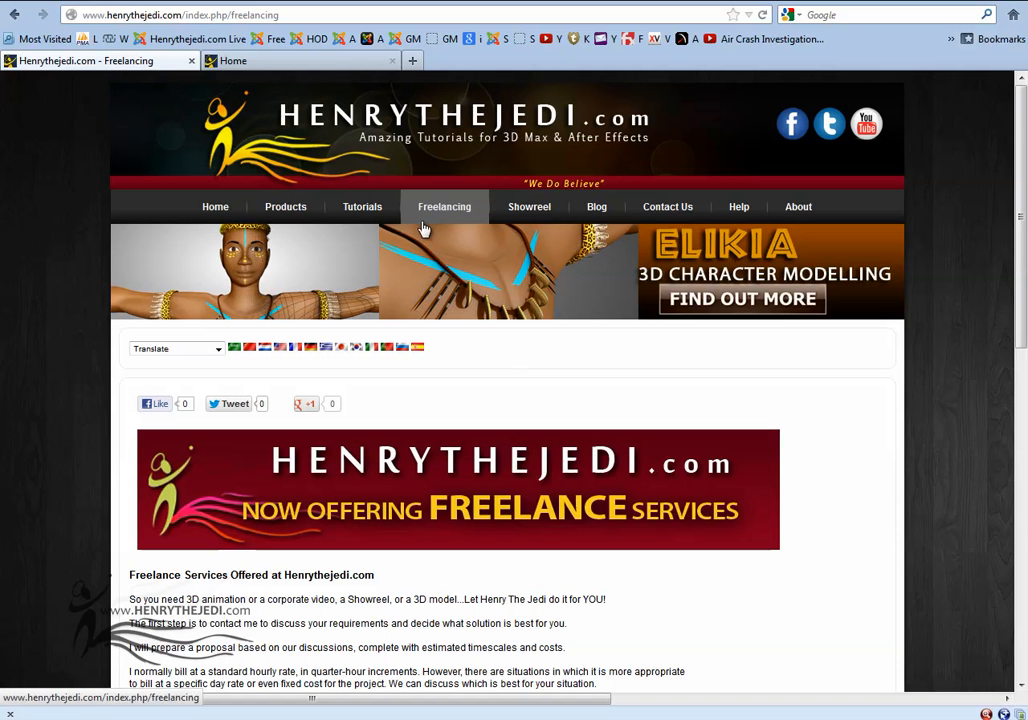
click(300, 64)
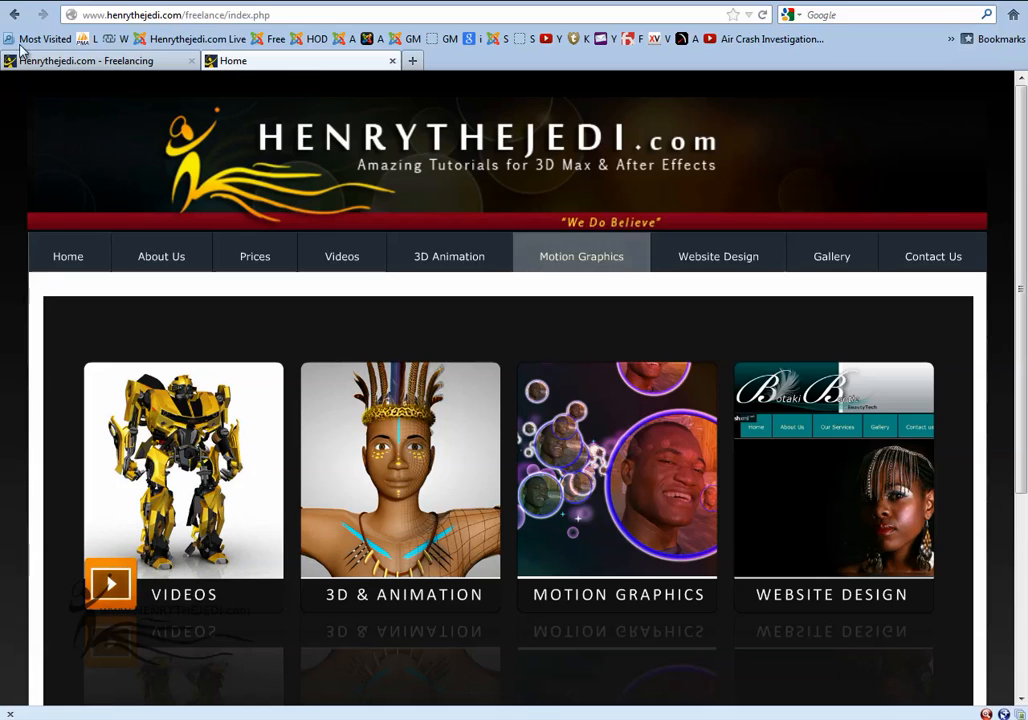
mouse_move(1022, 226)
mouse_down()
mouse_move(1026, 418)
mouse_move(1022, 221)
mouse_up()
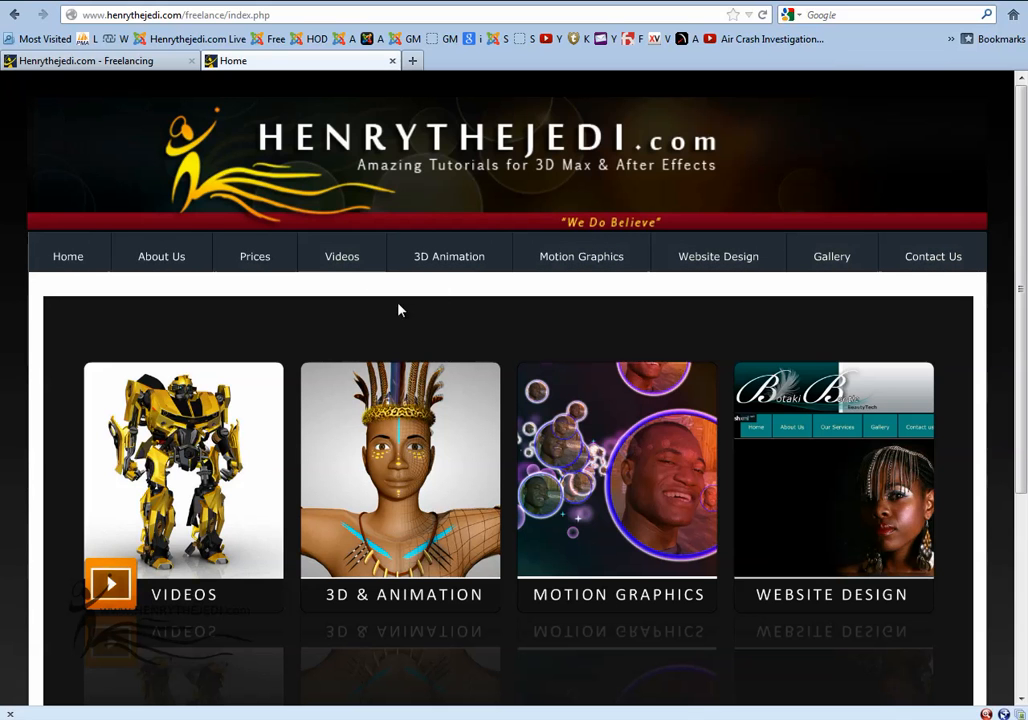
click(72, 63)
click(201, 149)
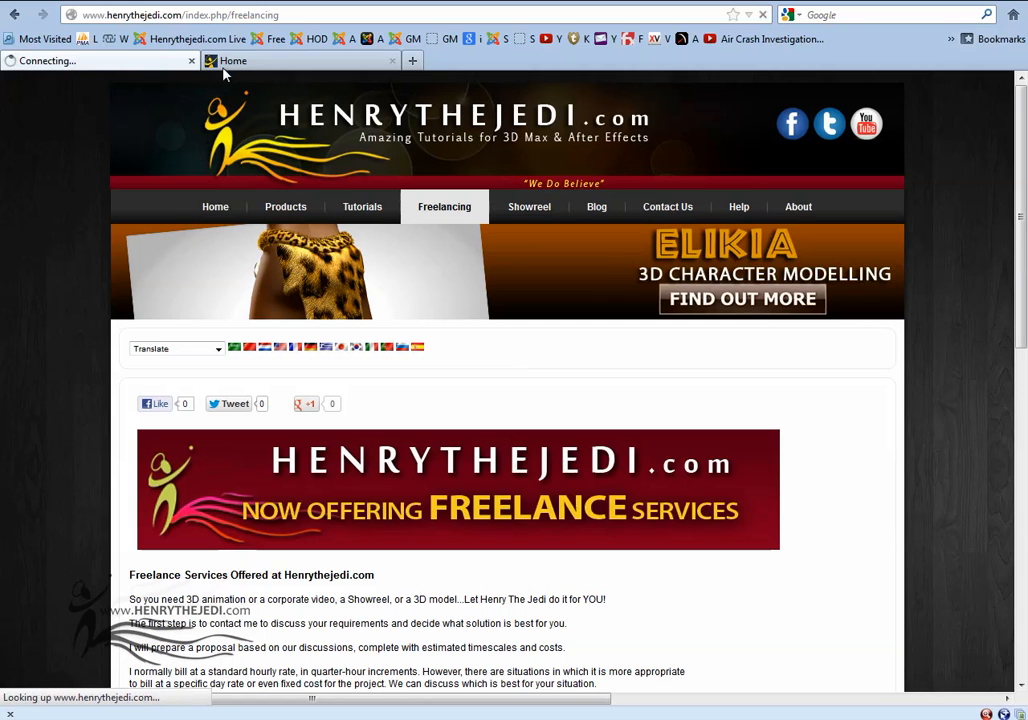